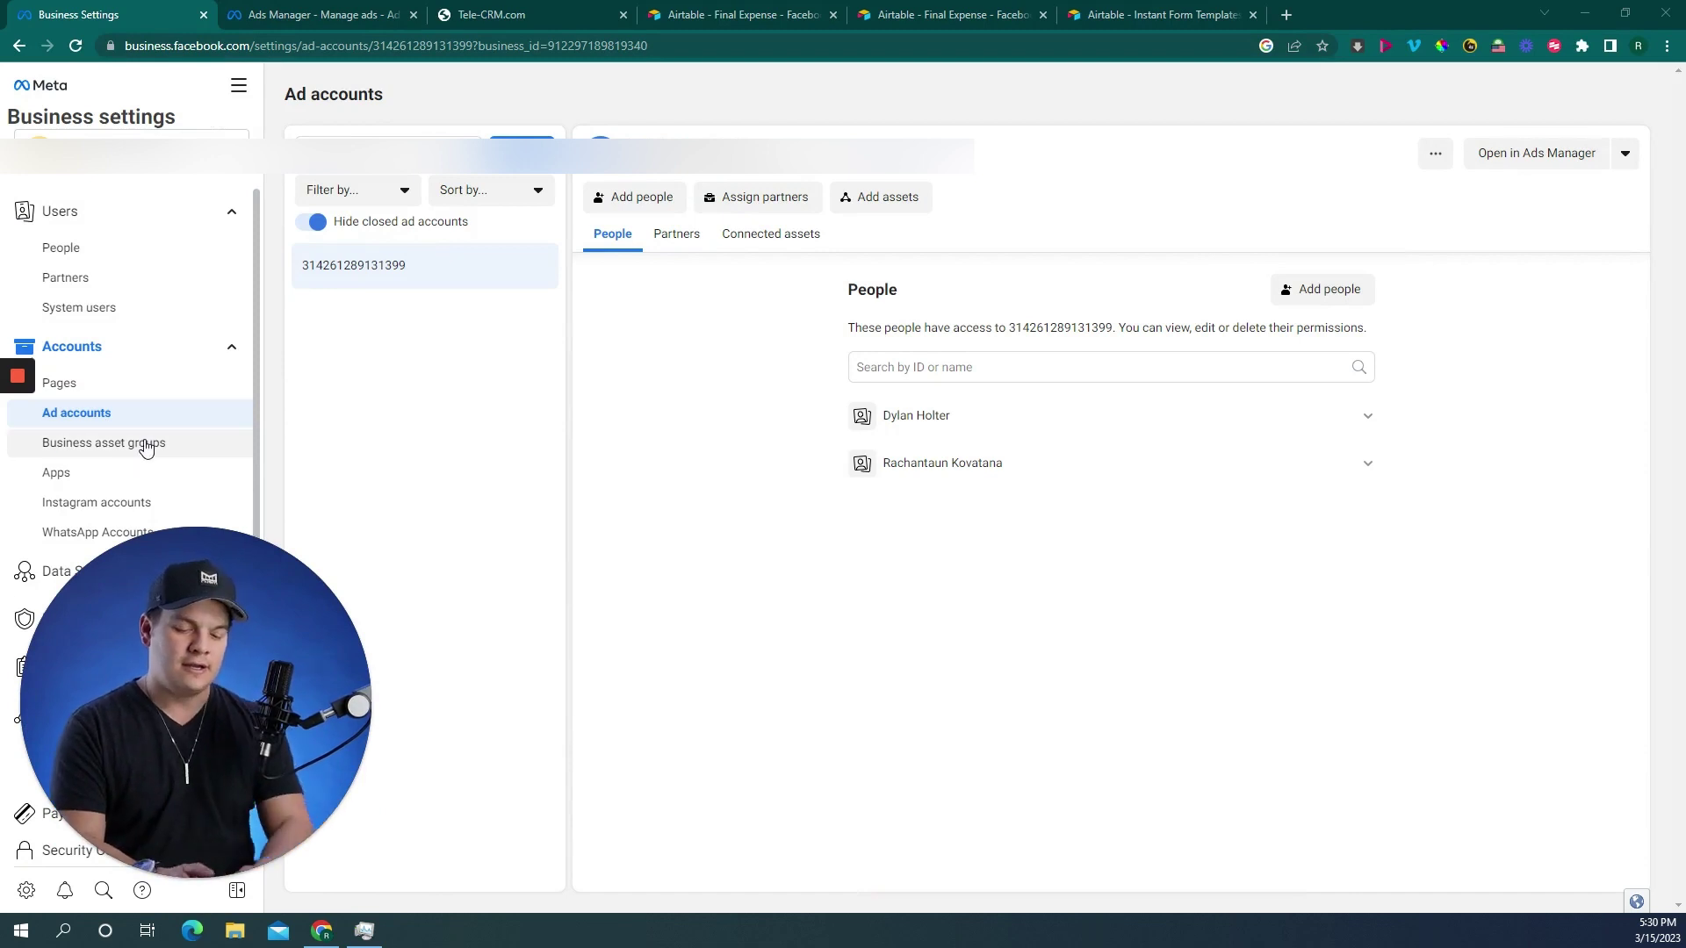
key(ctrl+shift+d)
drag(123, 60, 301, 60)
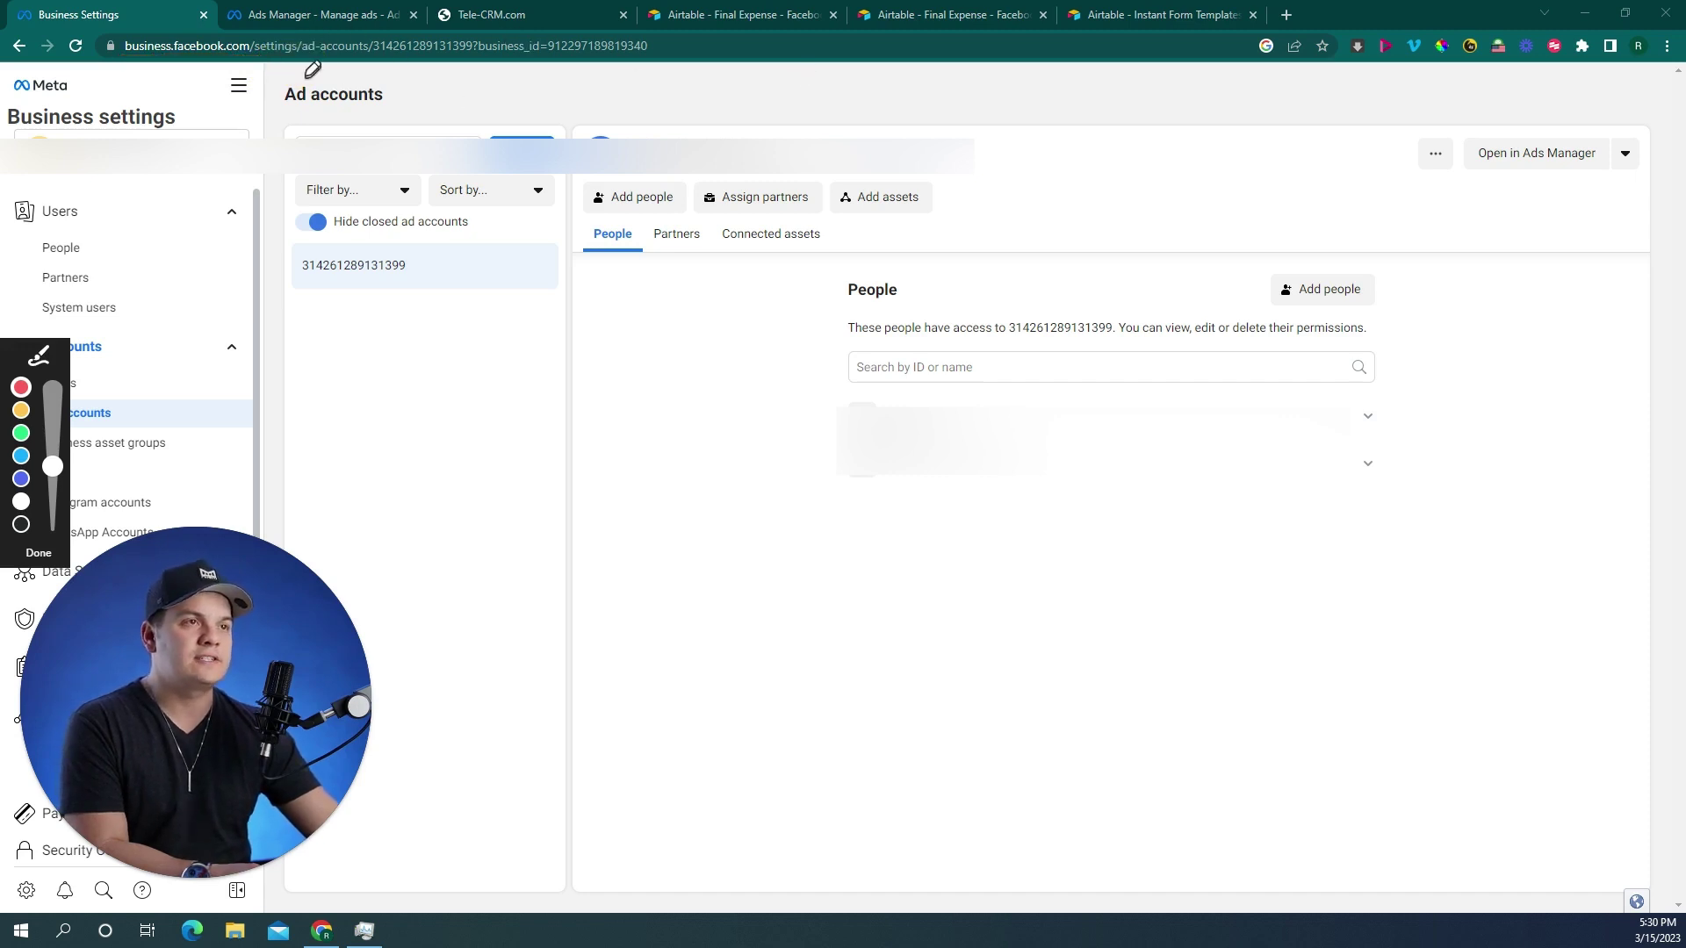
click(40, 555)
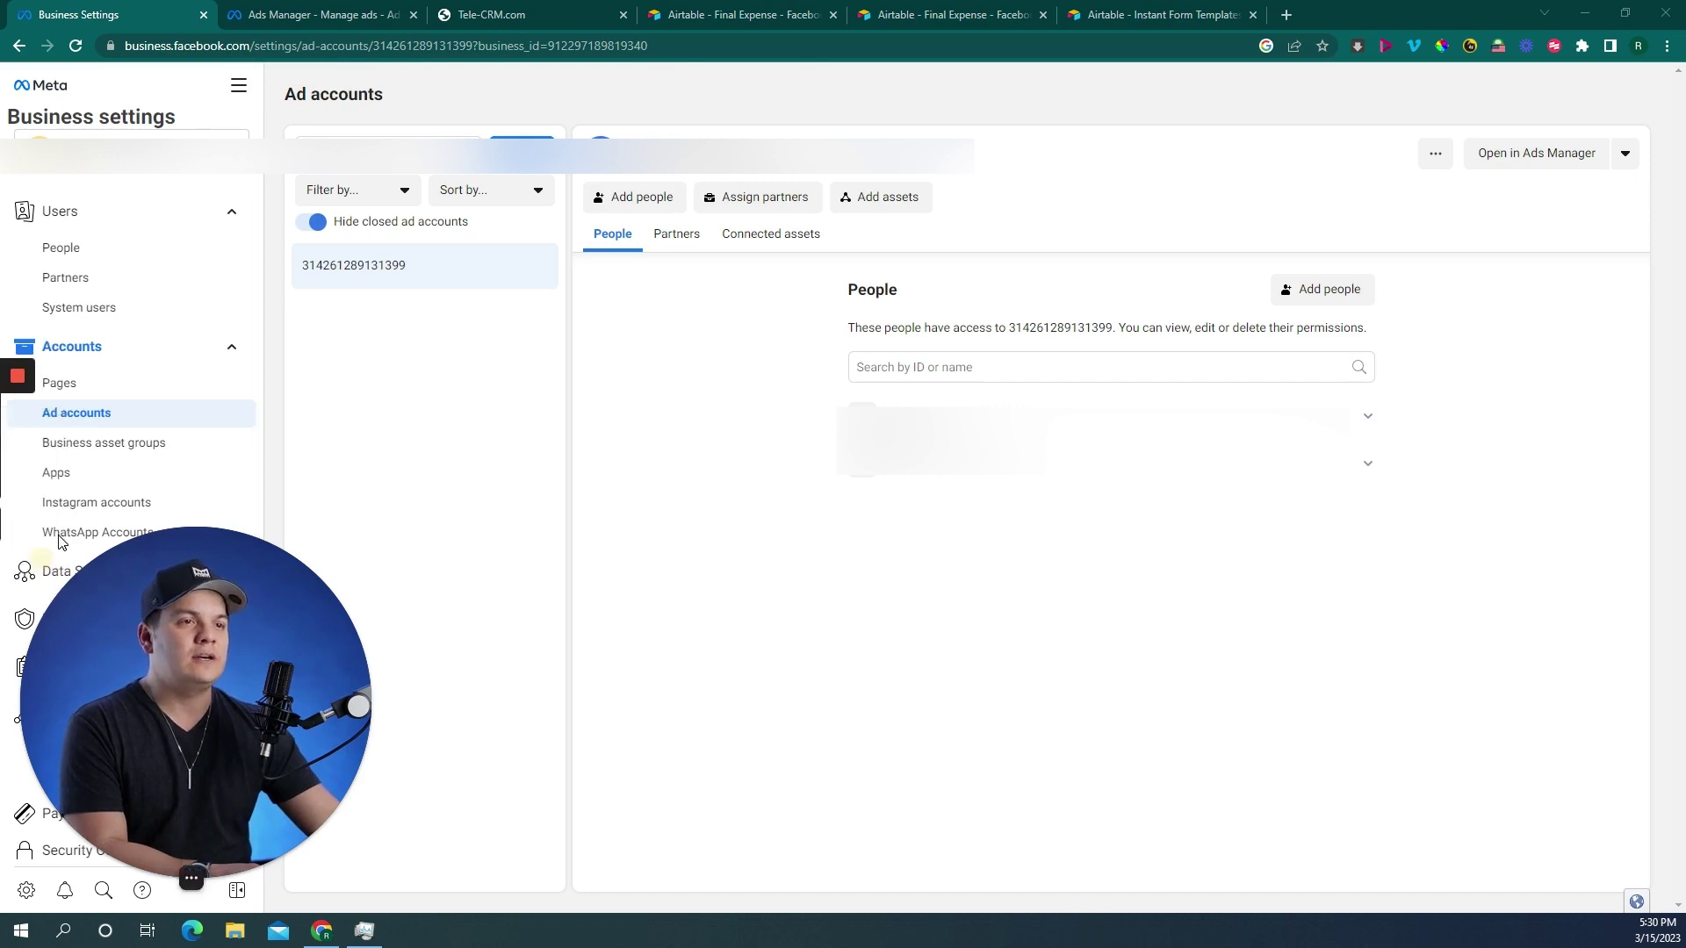
- View the business's people list, return to the ad accounts and open the ad account in Ads Manager
click(139, 254)
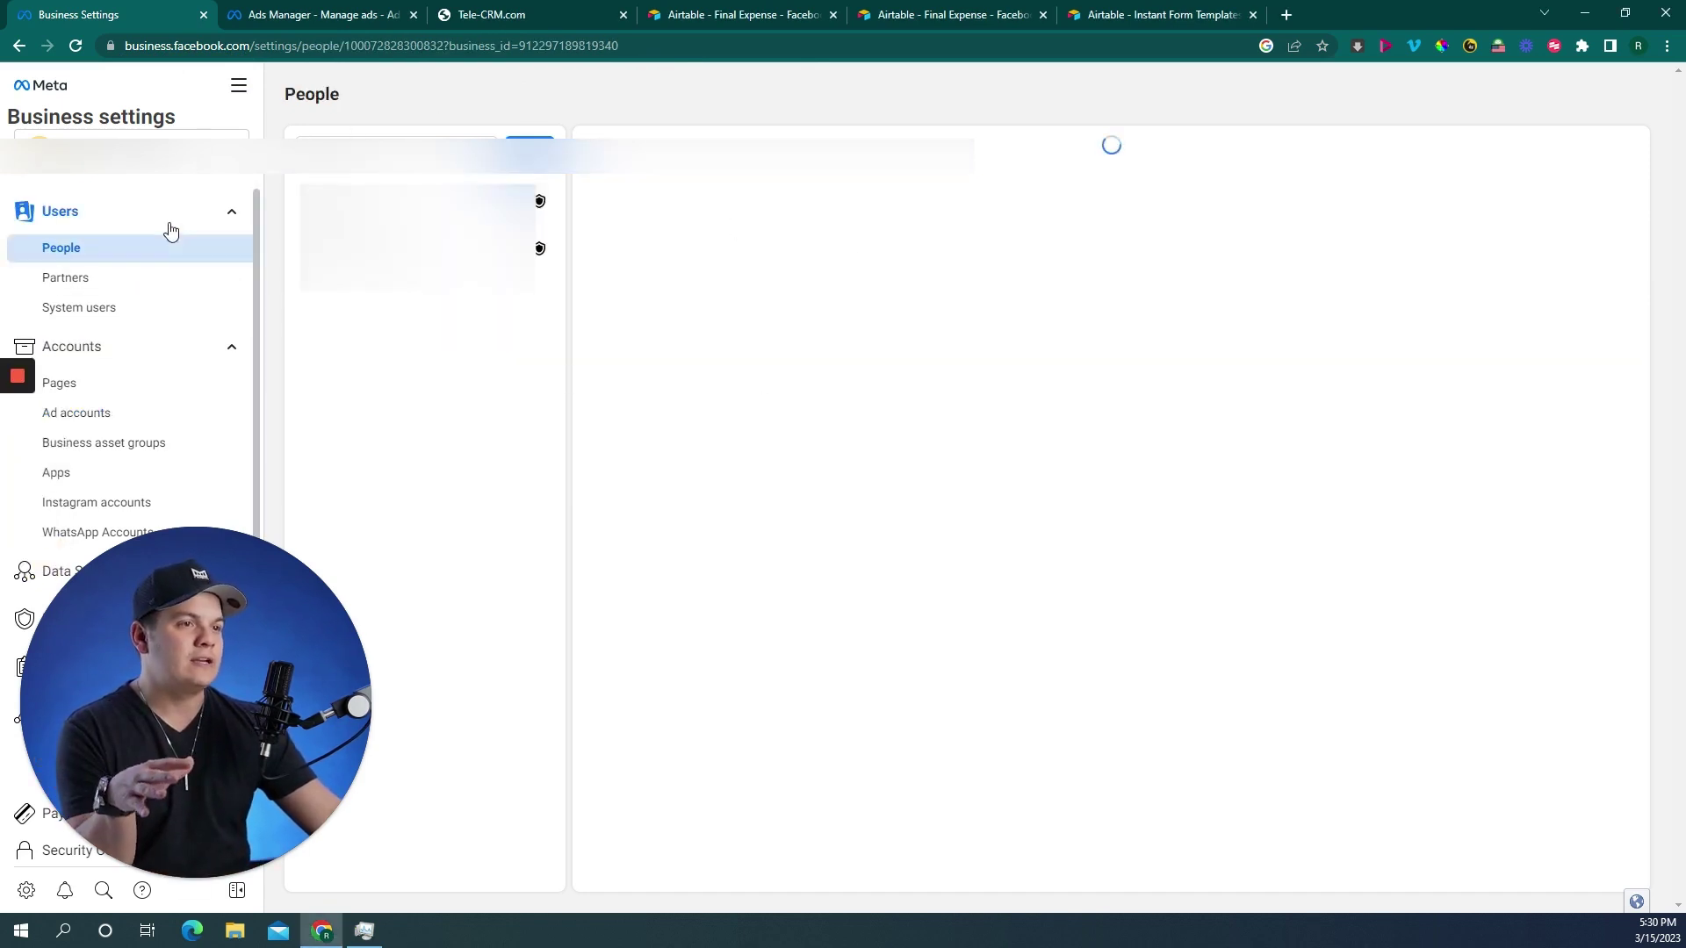
click(107, 421)
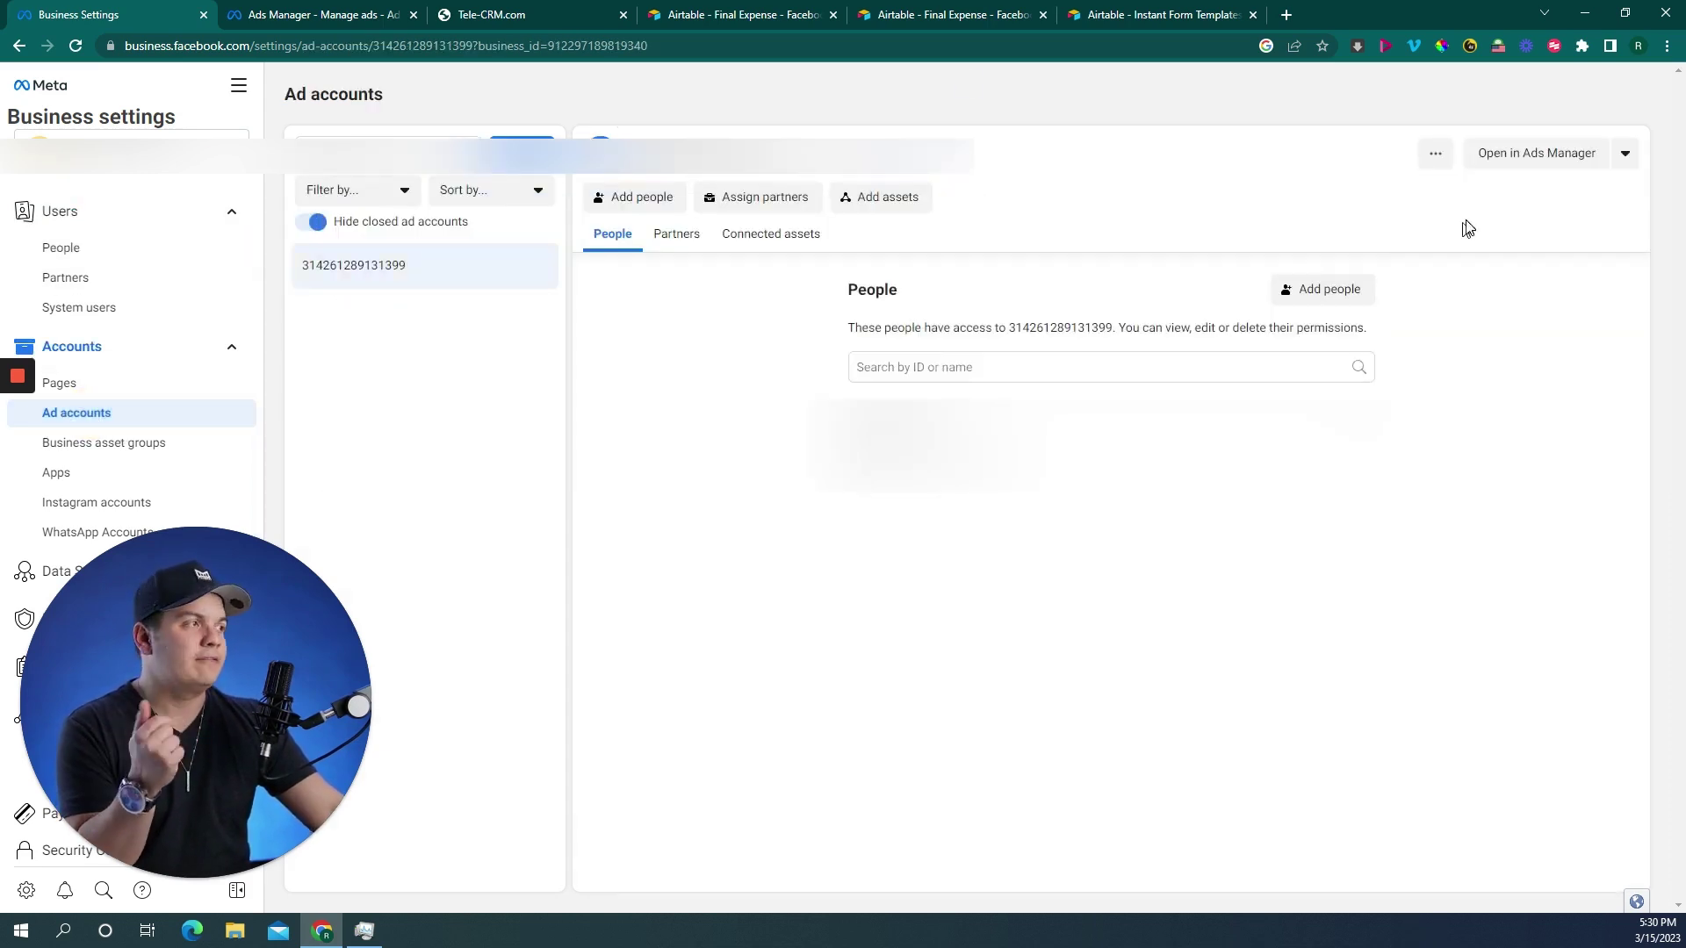
click(1528, 158)
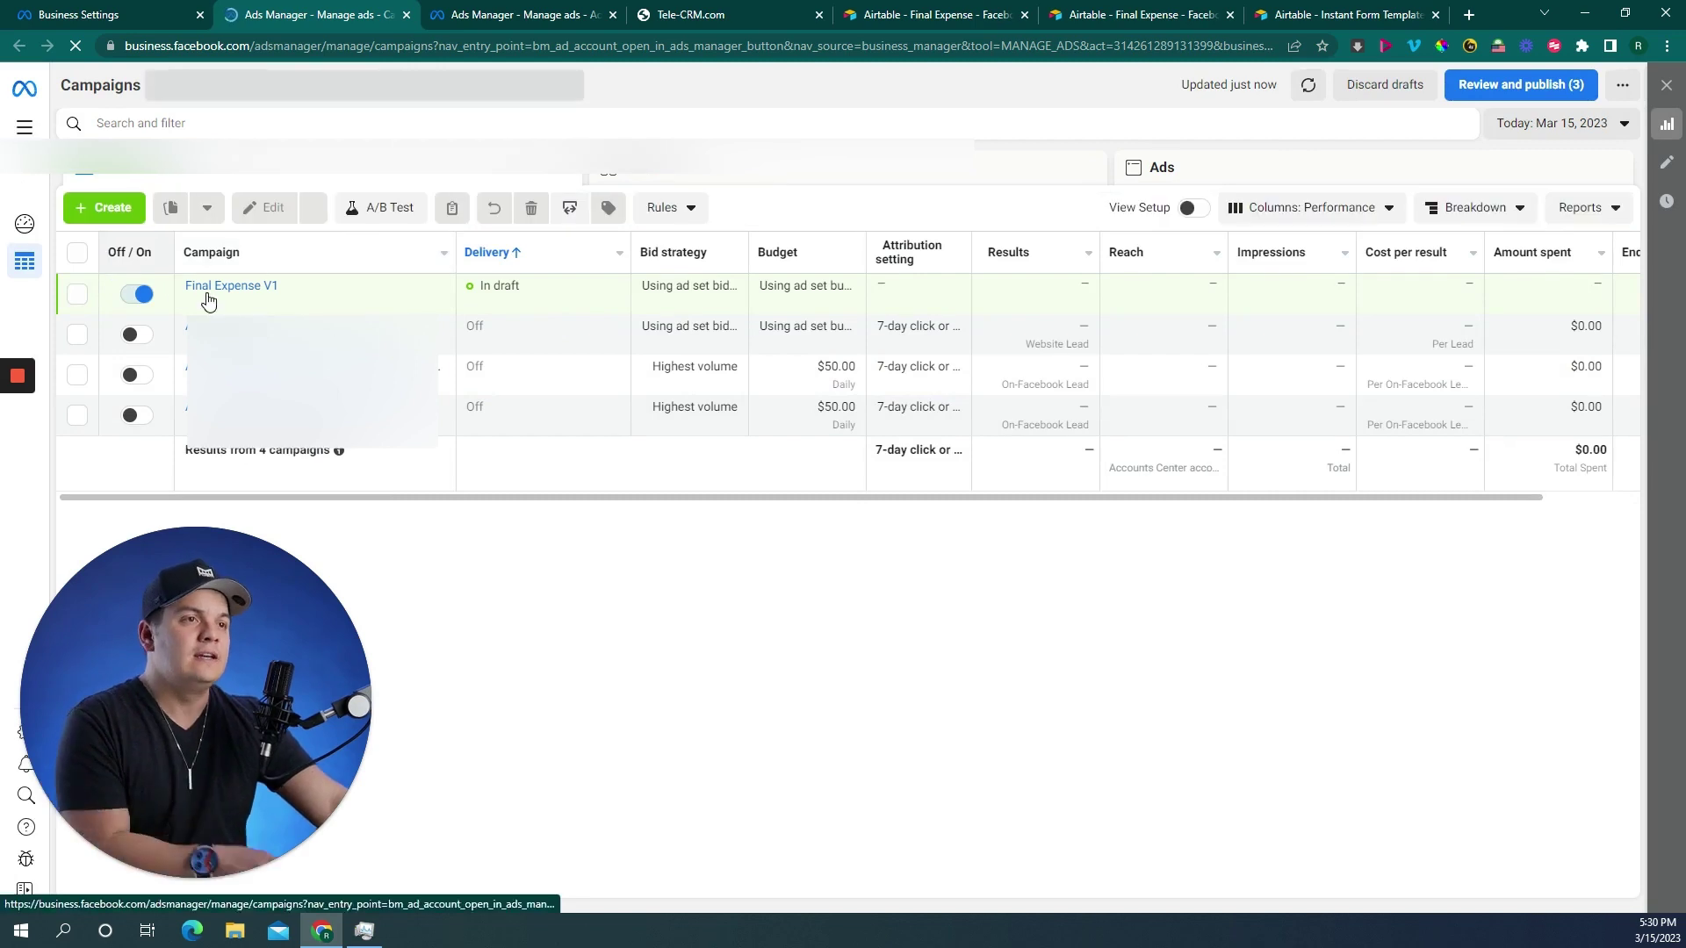
- Create a new campaign with the Leads objective and name it FEX Leads V1
click(96, 210)
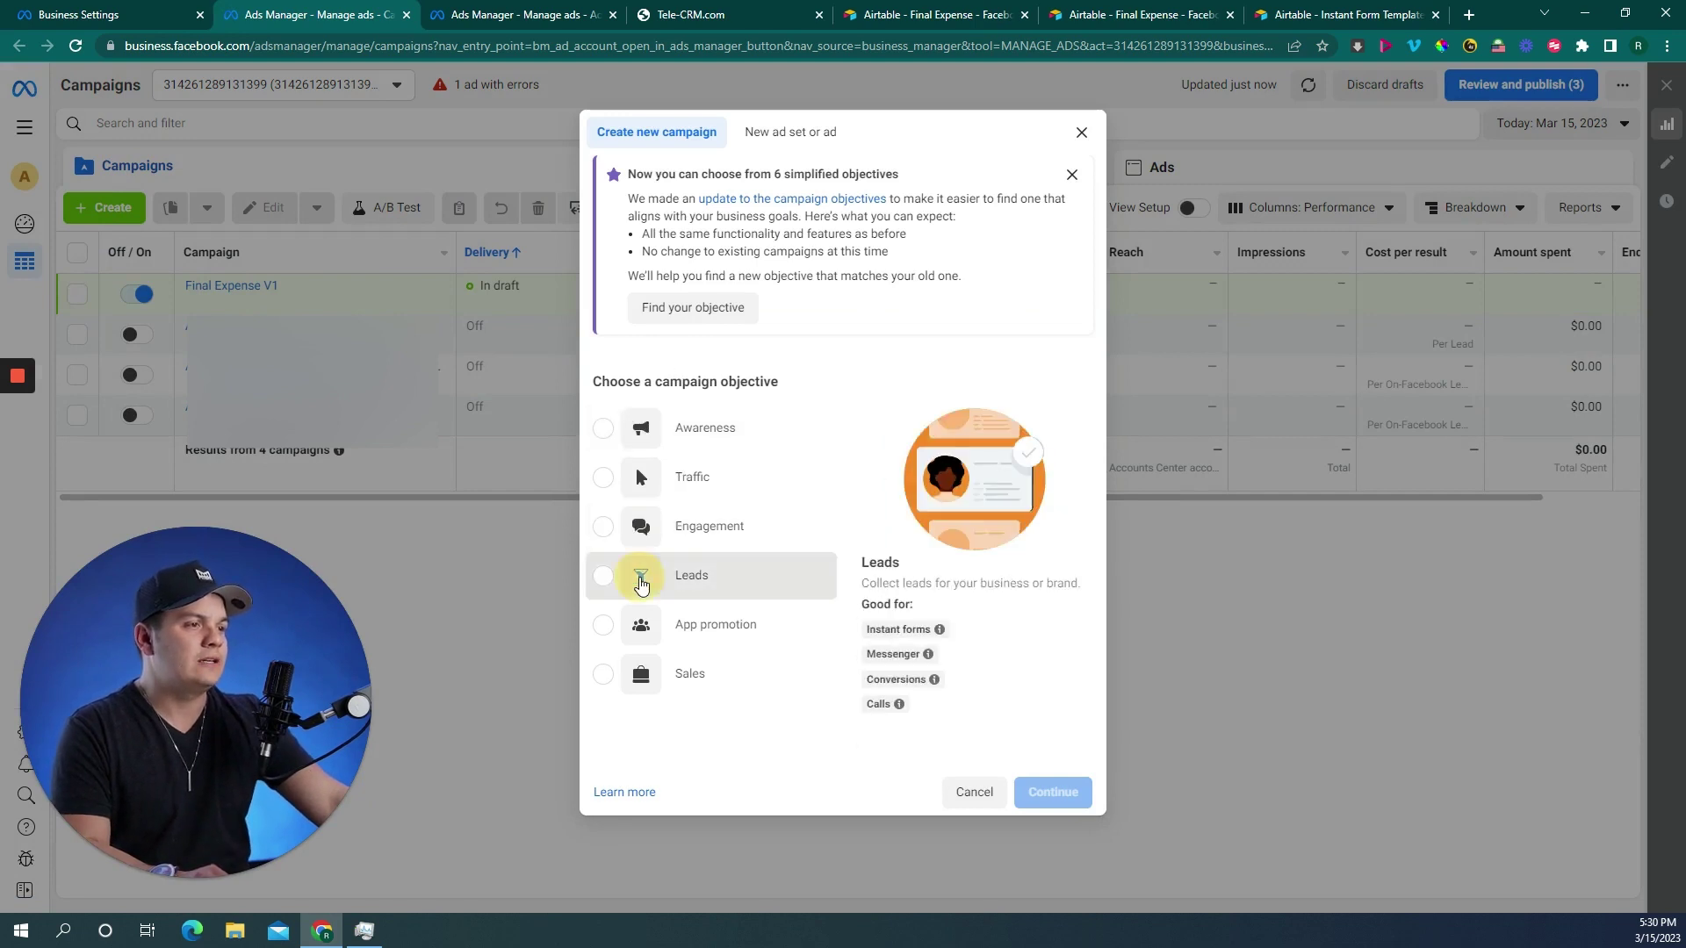
click(603, 576)
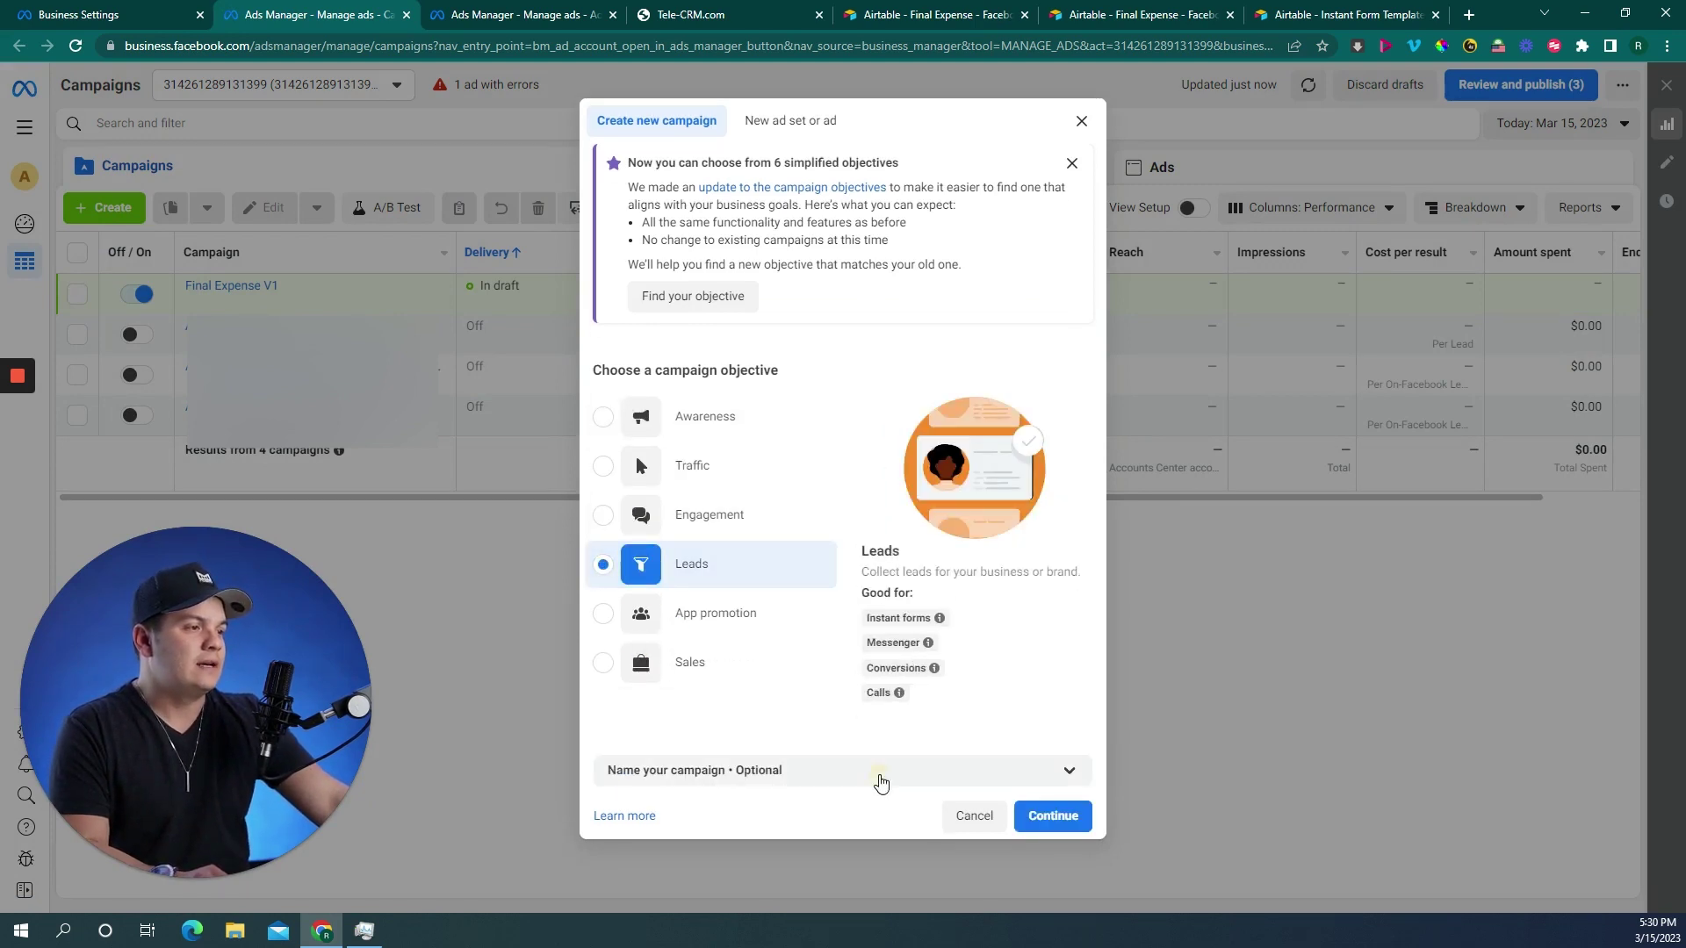
click(880, 777)
click(755, 607)
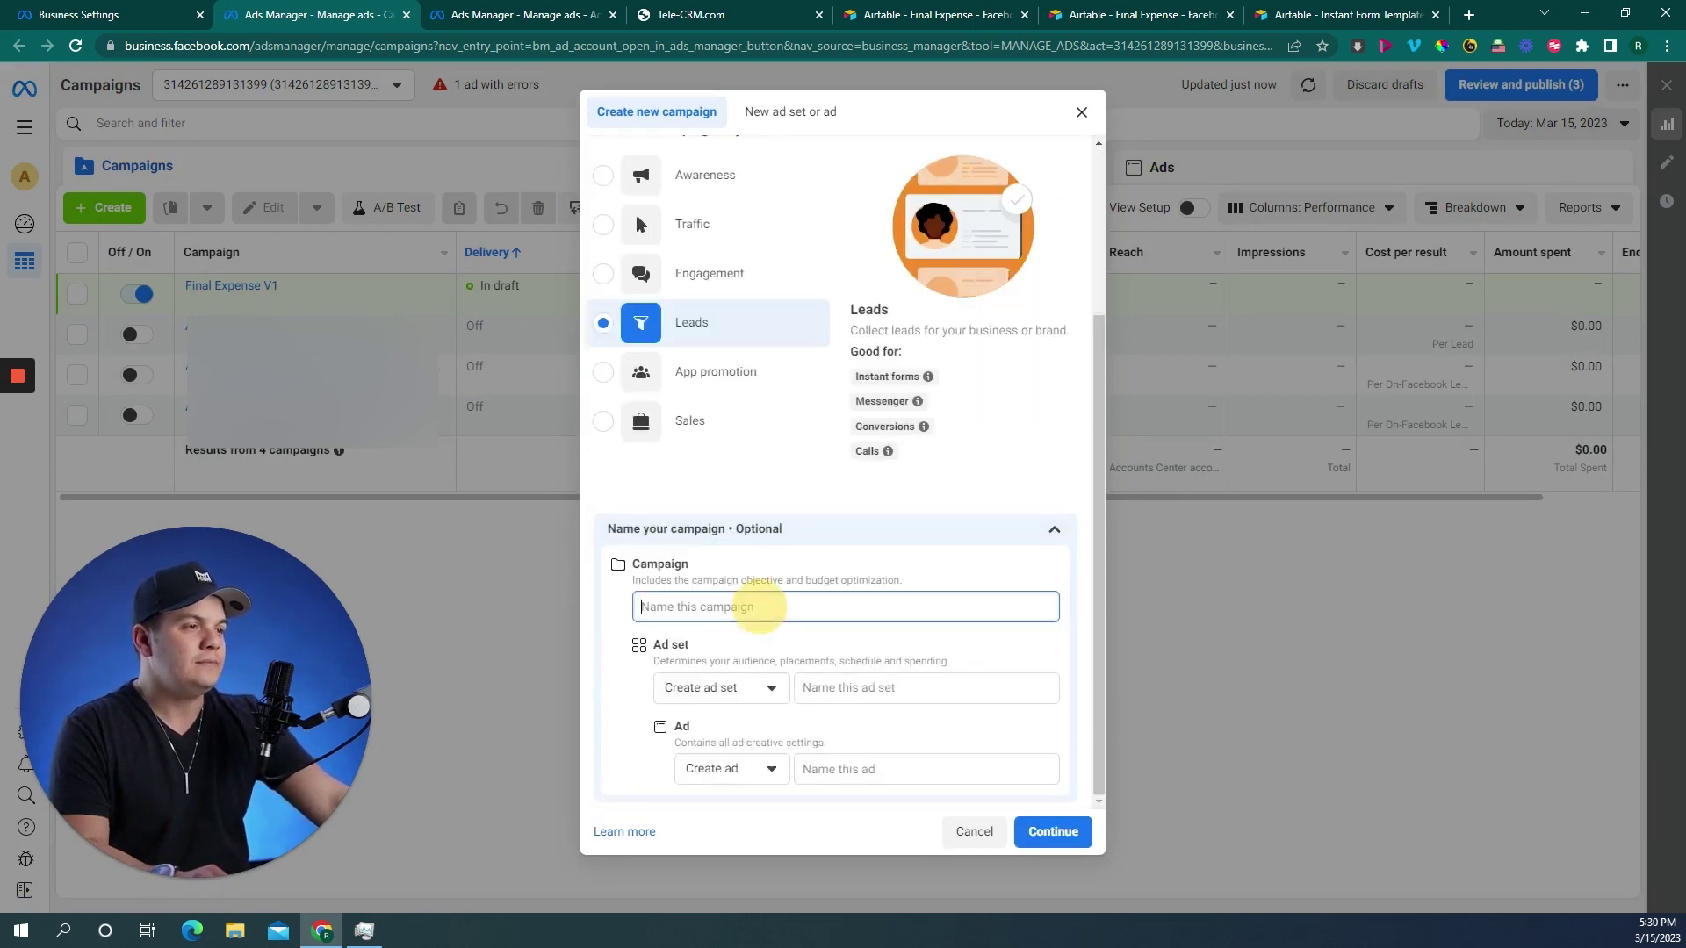
text(FEX Lead)
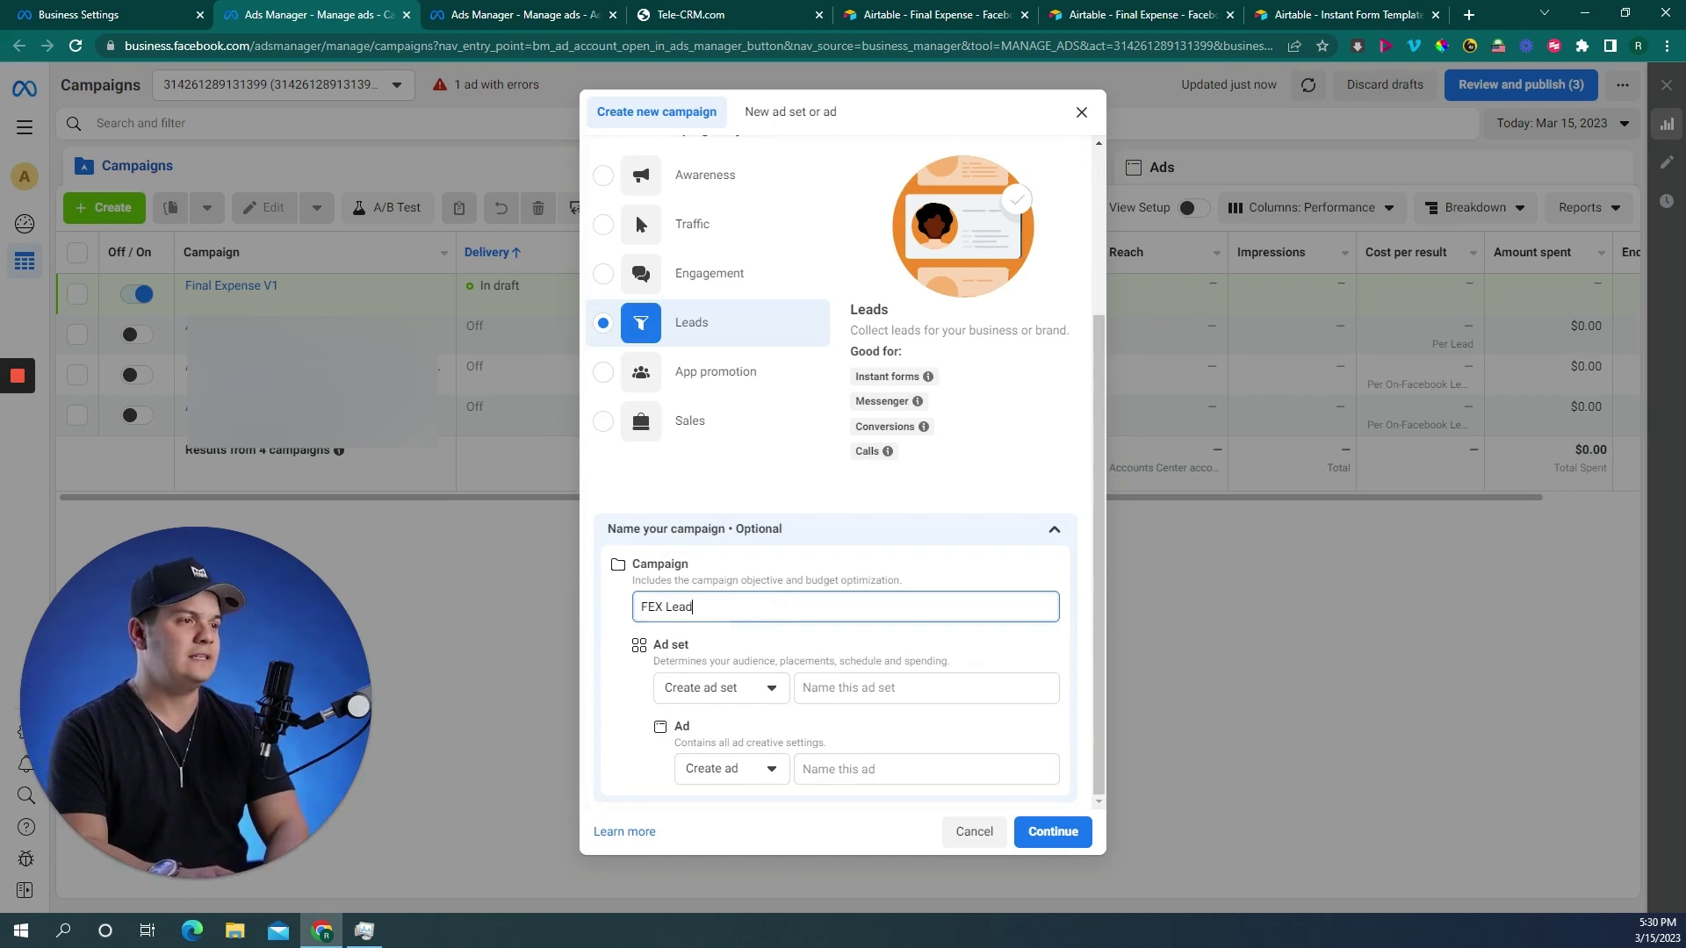
text(s V1)
- Name the ad set Multi State - General and the ad Casket V1, and continue to the campaign editor
key(Tab)
key(Tab)
text(M)
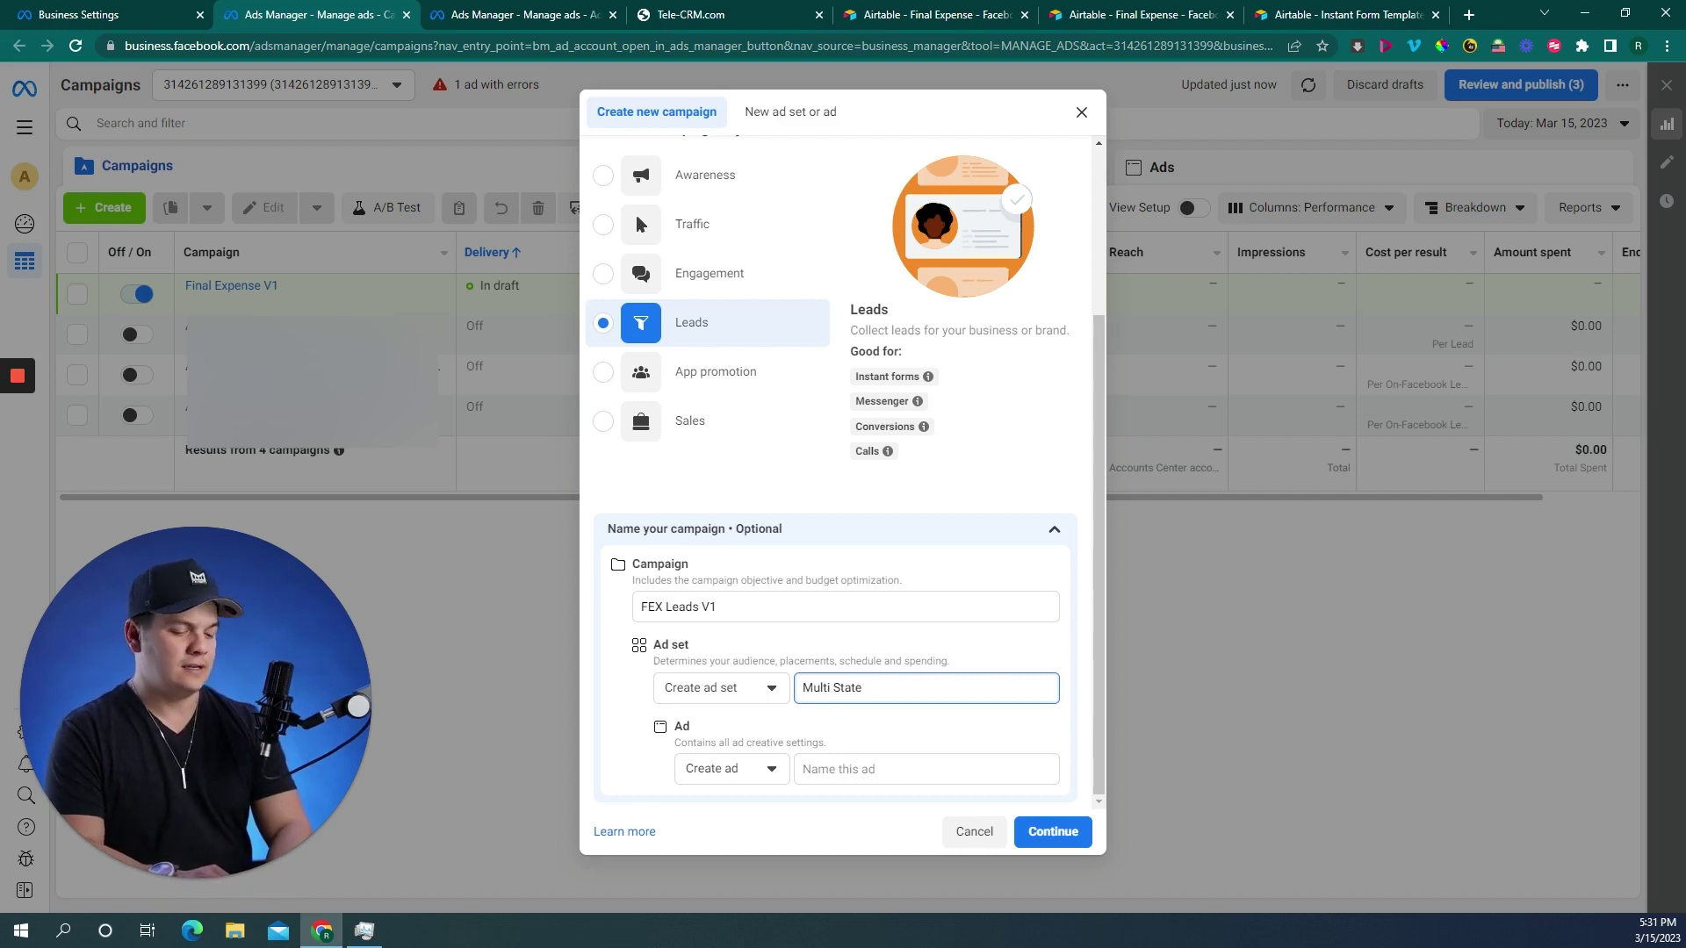
key(Tab)
key(Tab)
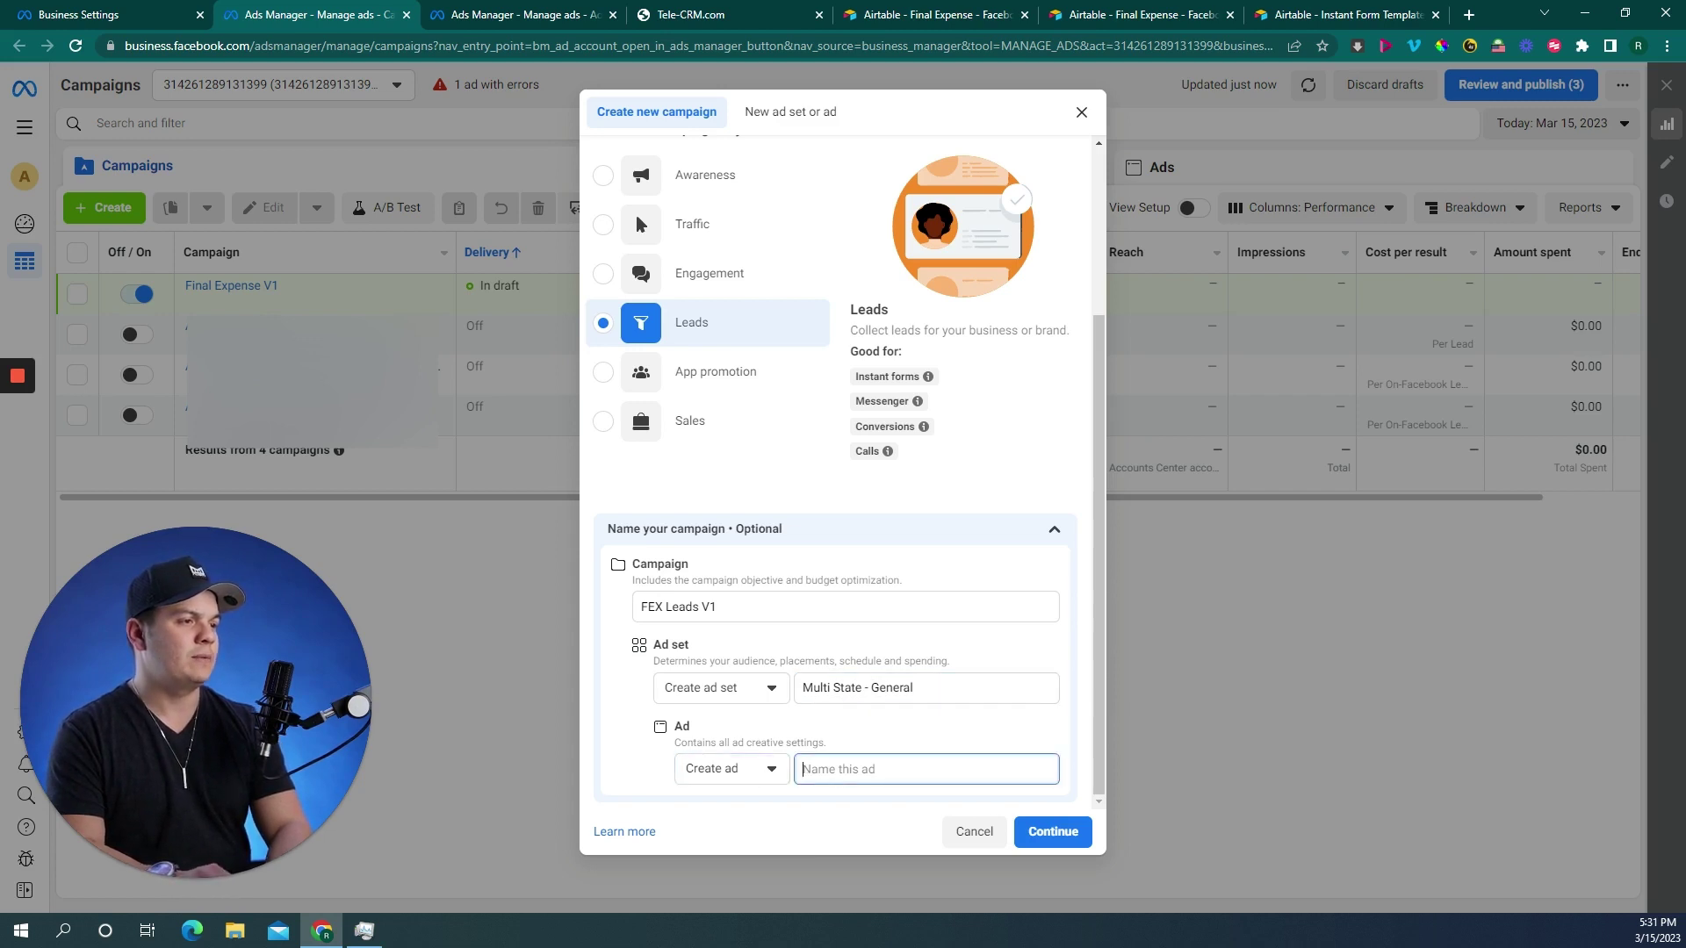
text(Casket V1)
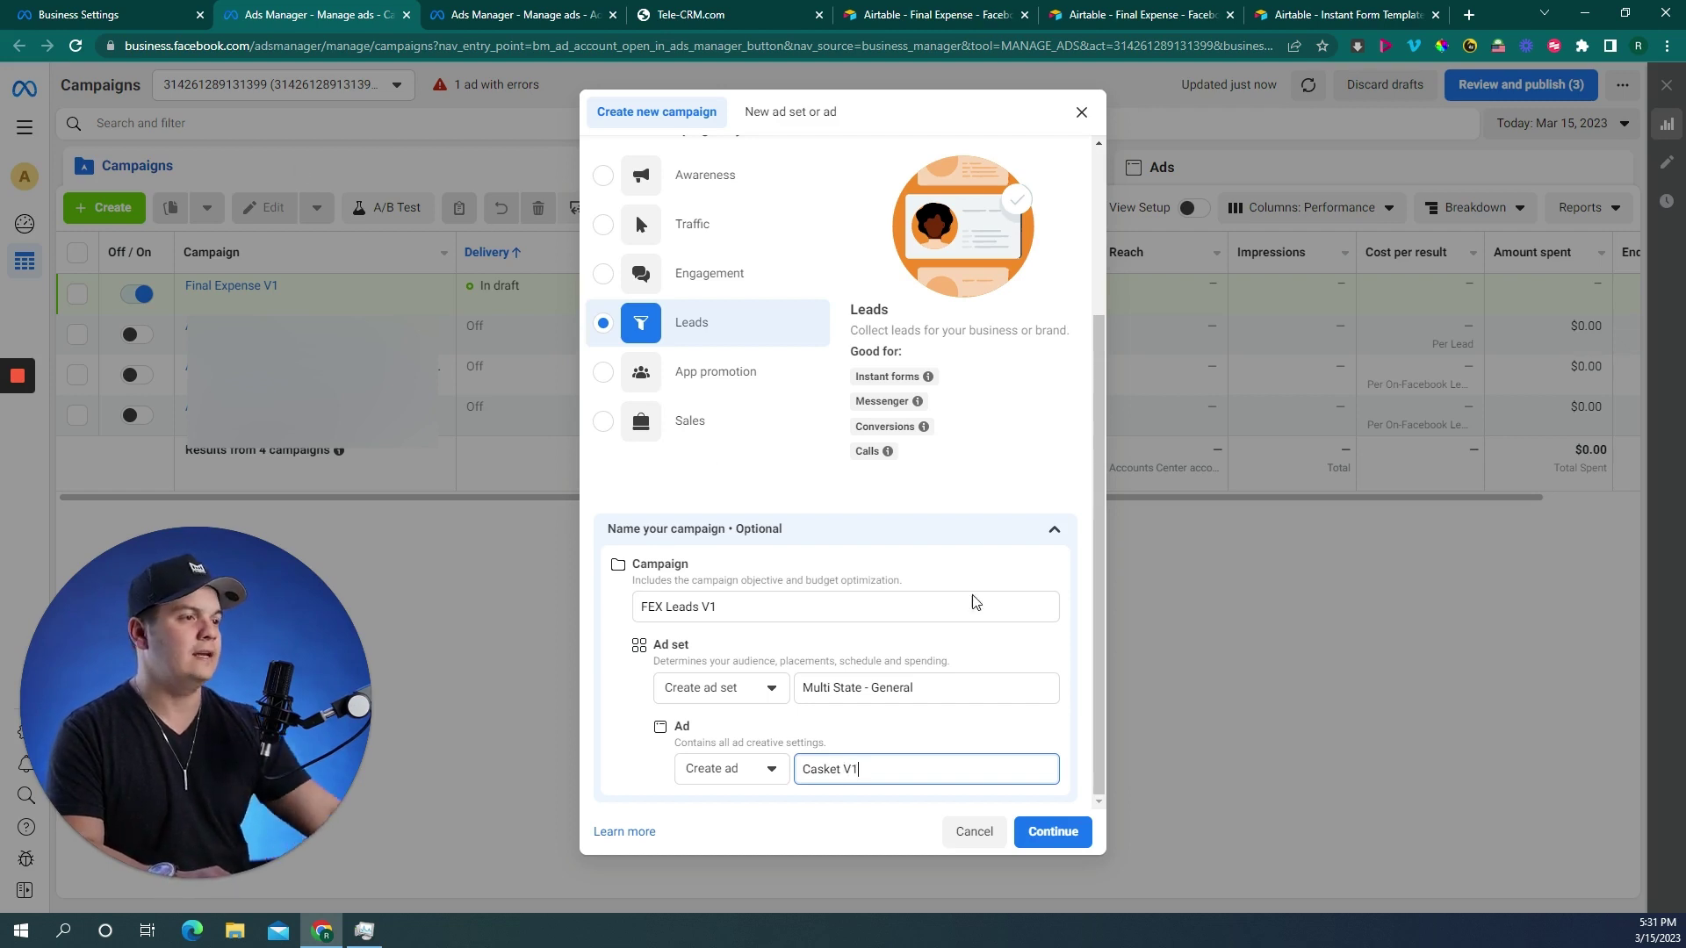
click(1062, 832)
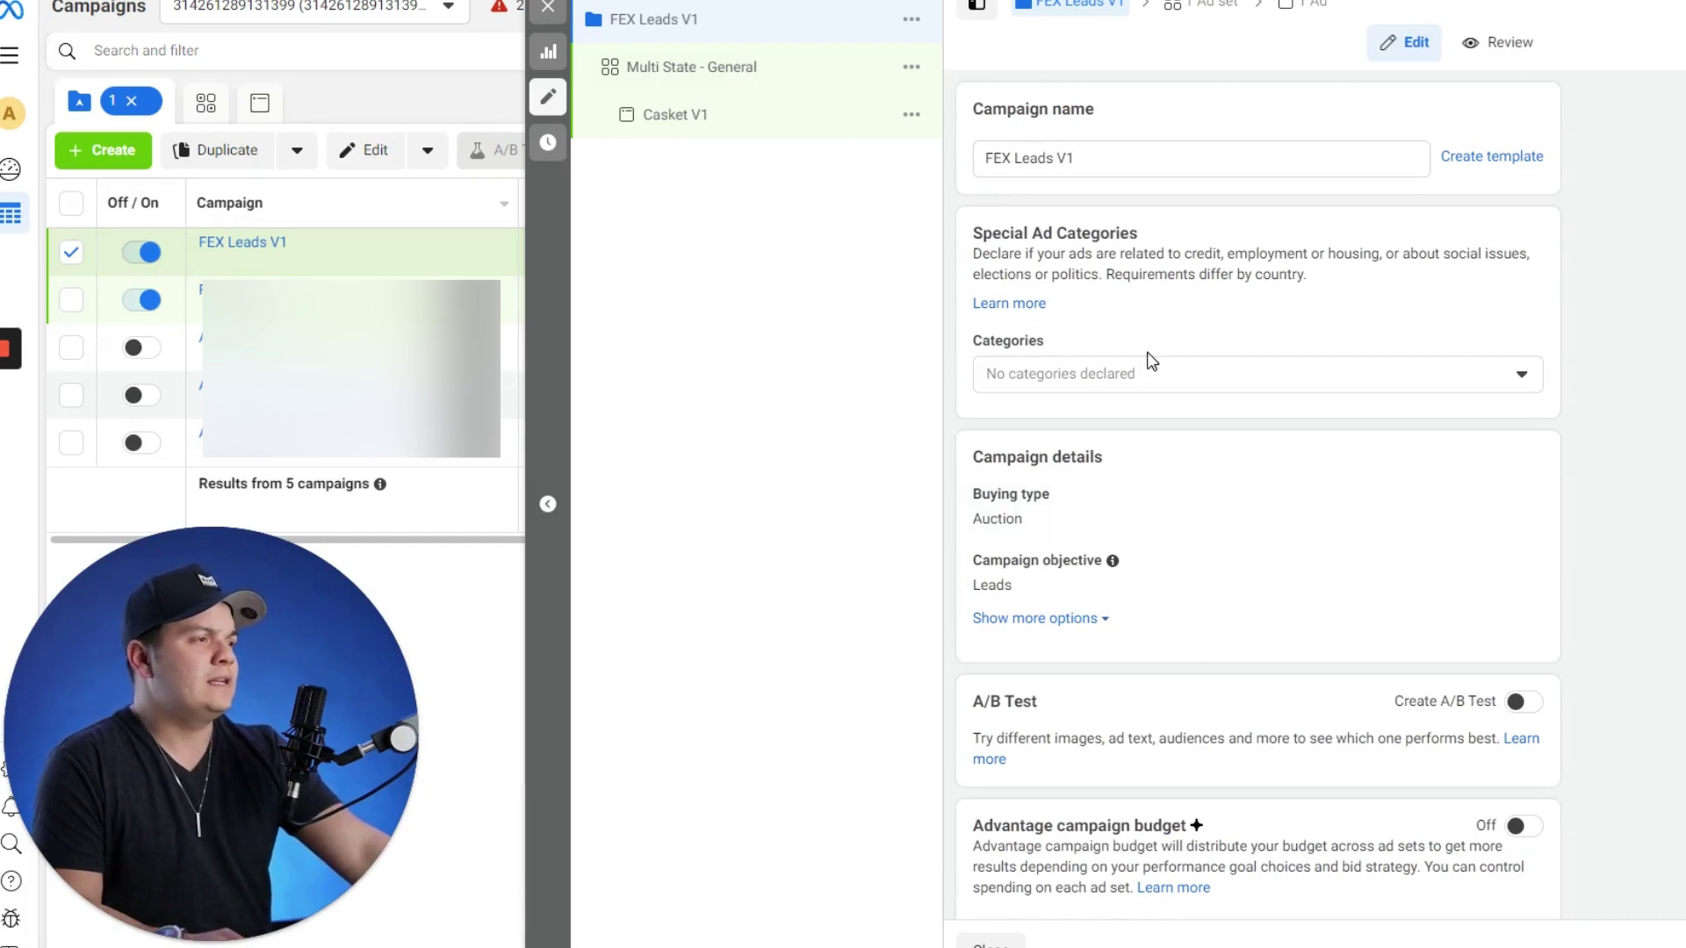
- Expand the additional options in the campaign details and open the Multi State - General ad set for editing
scroll(1142, 518, down, 1)
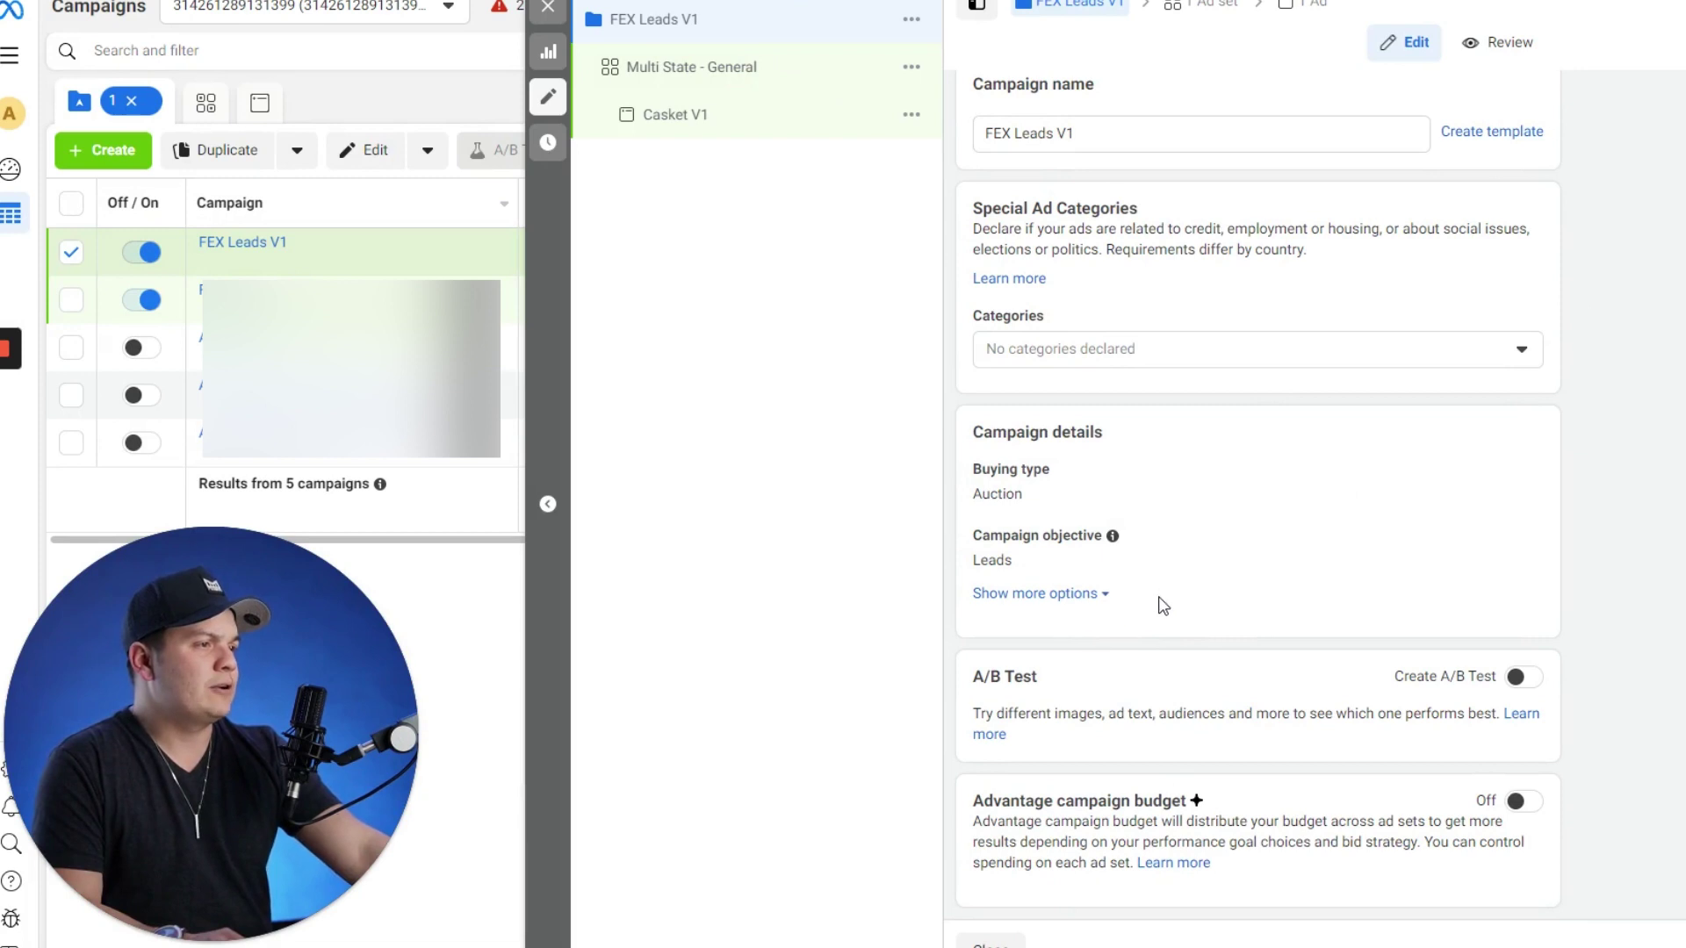
click(1062, 594)
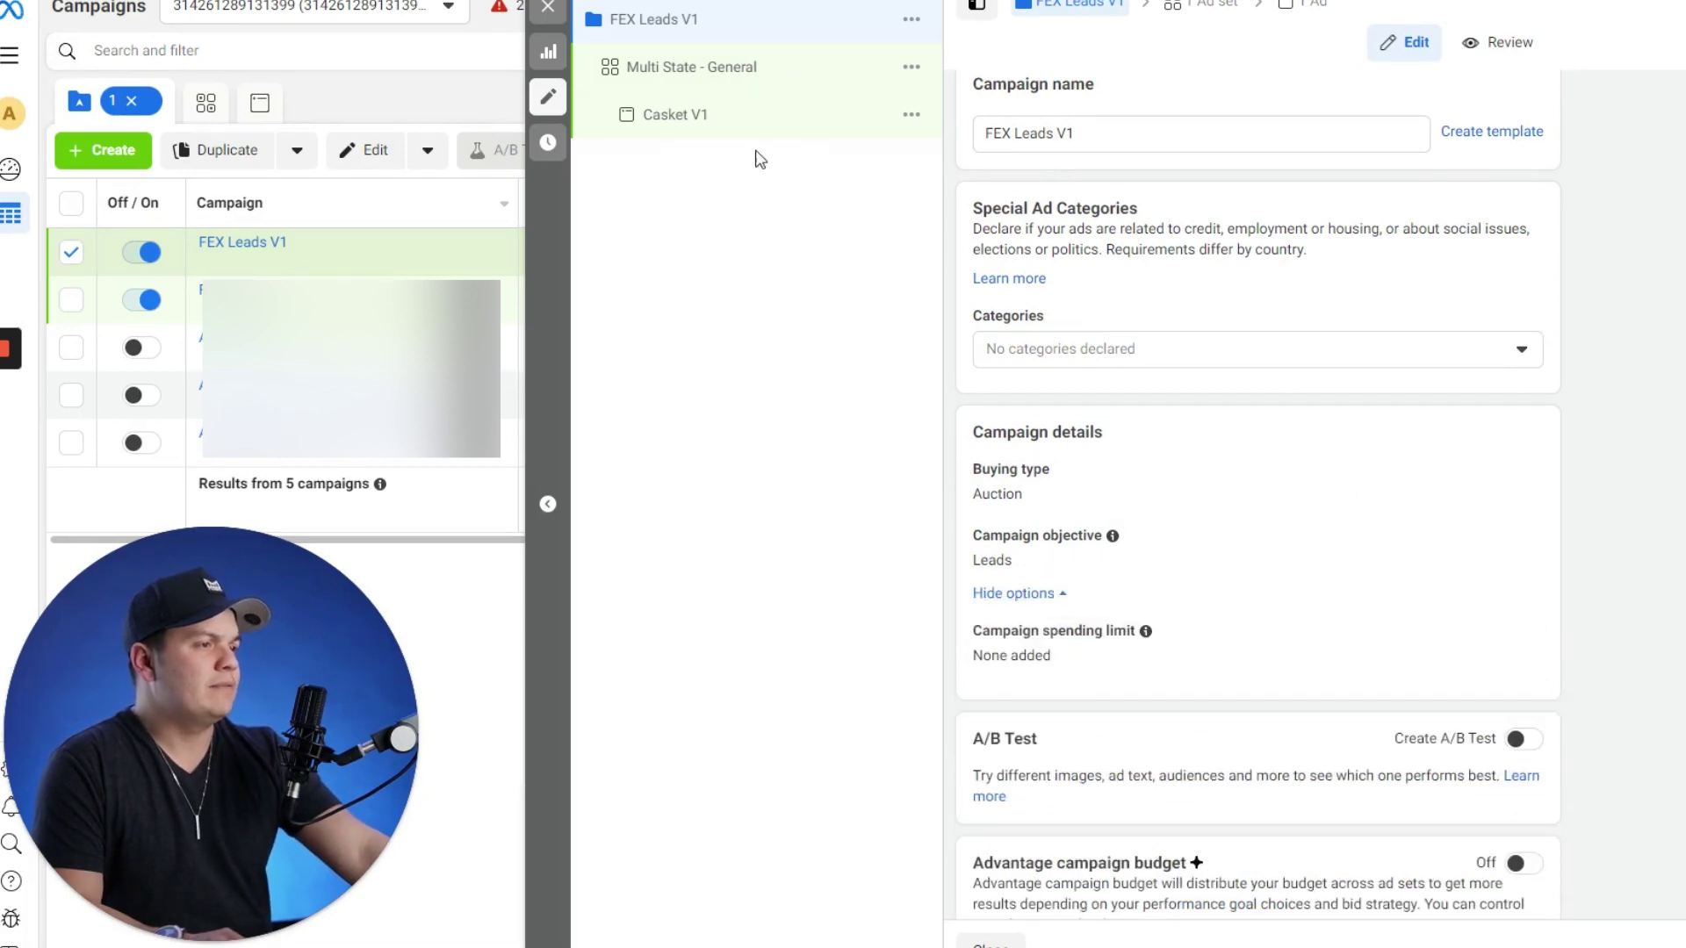
click(687, 83)
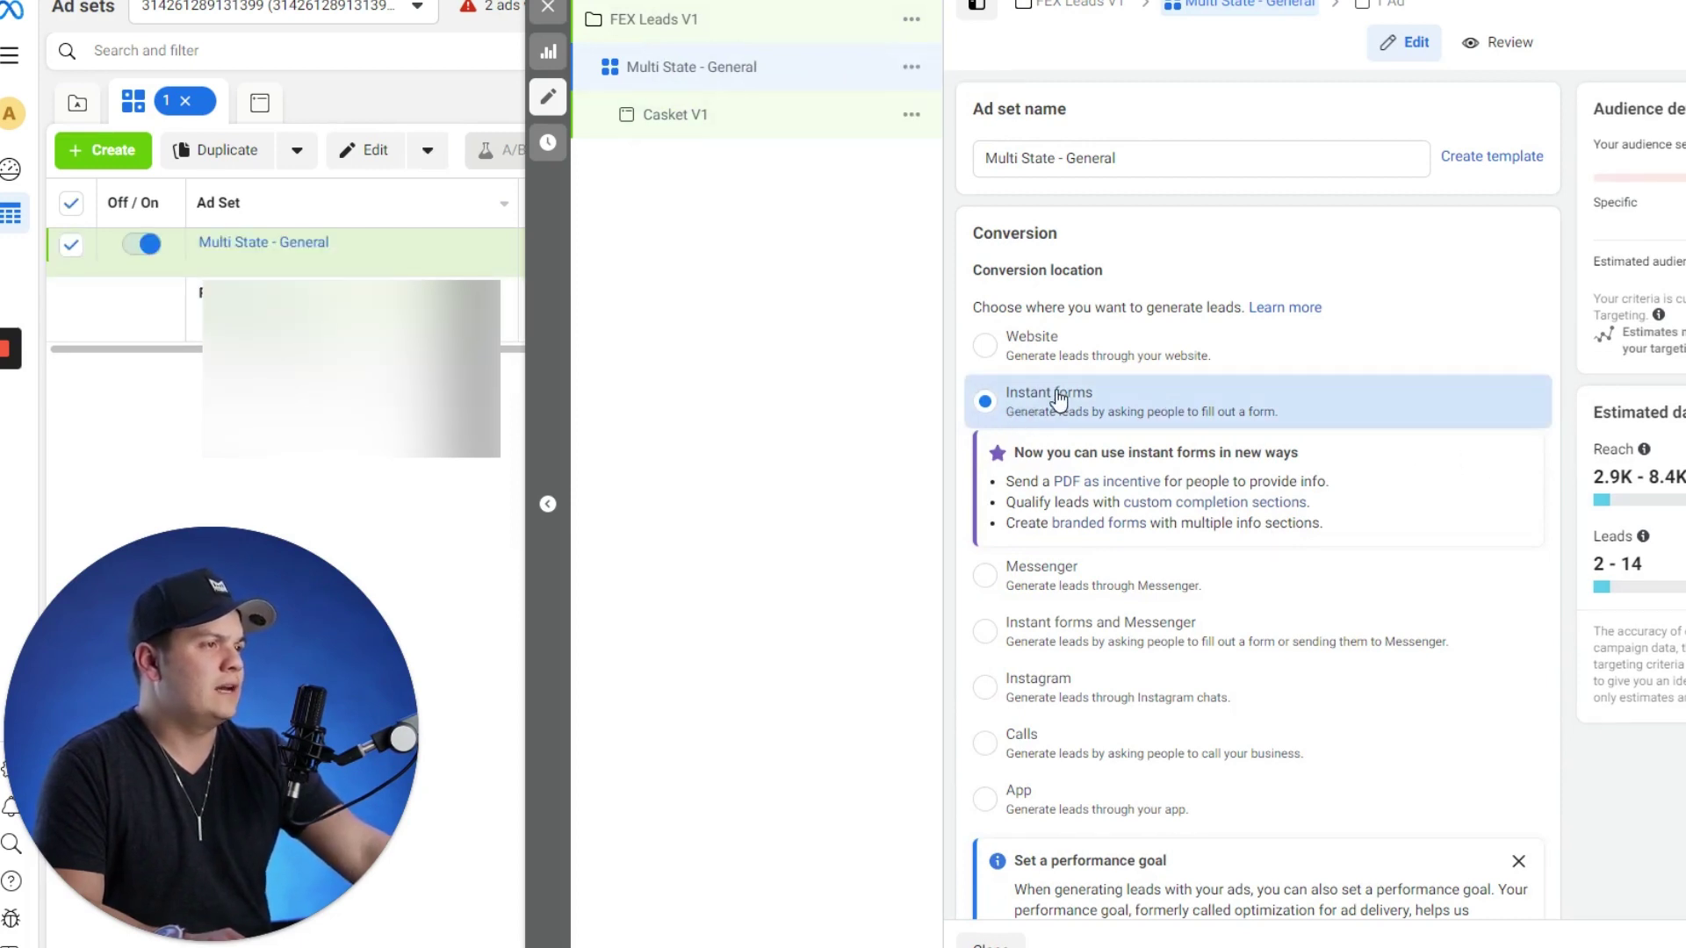
- Select Maximize number of leads as the ad set's performance goal
scroll(1343, 468, down, 1)
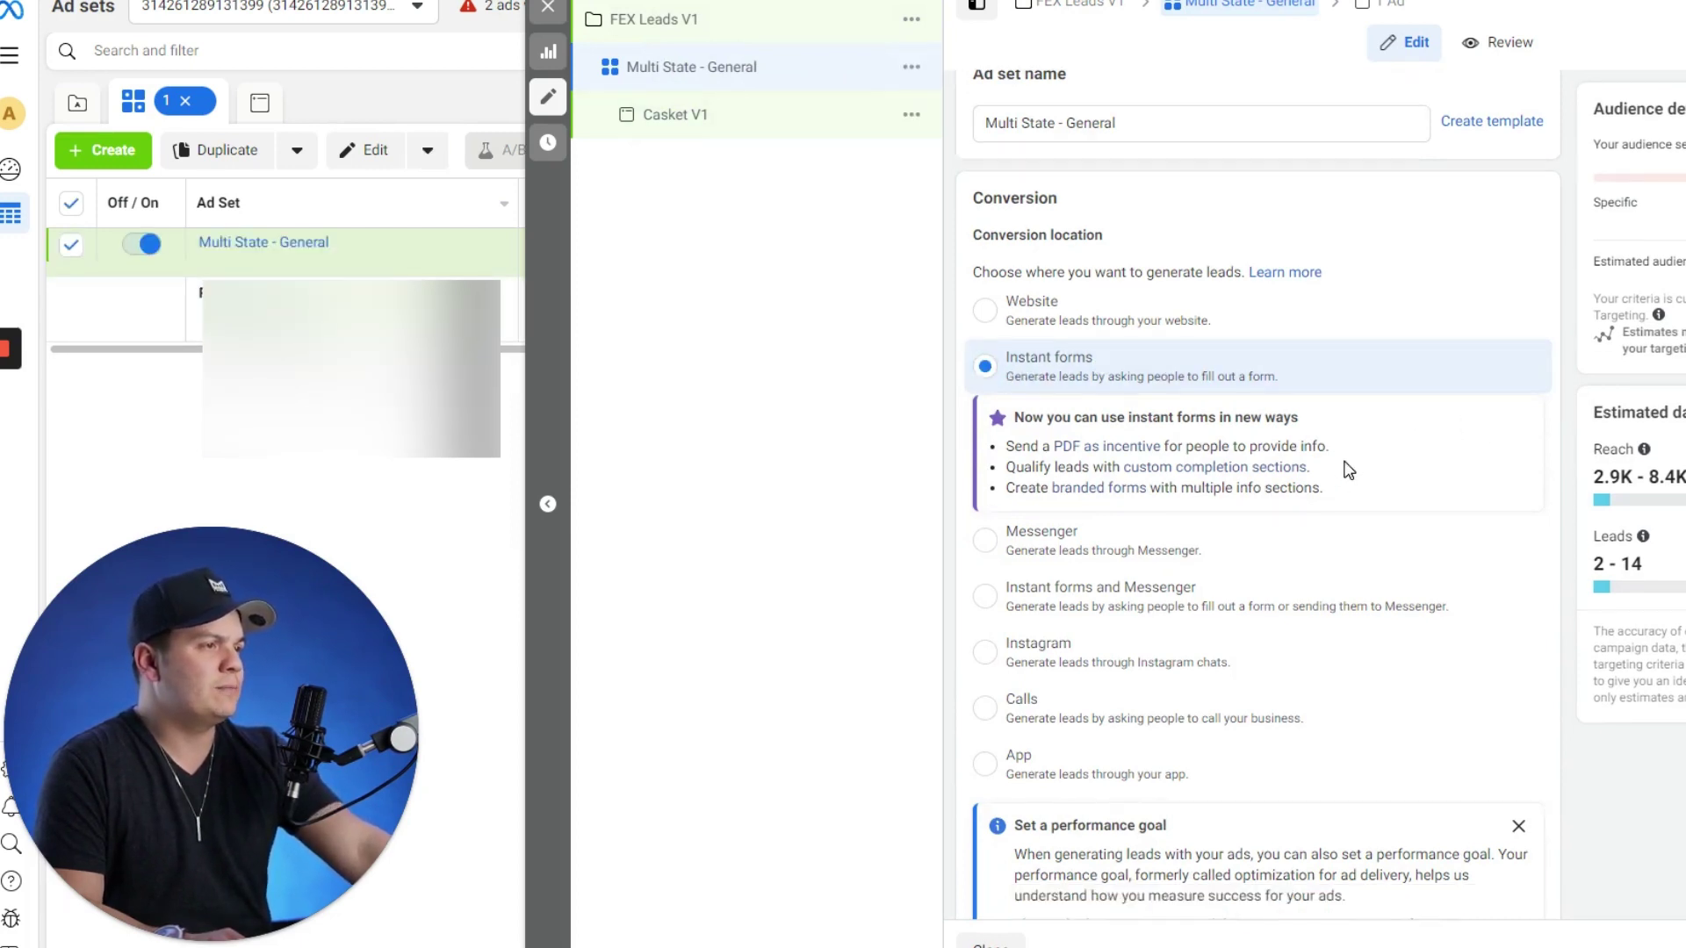
scroll(1348, 470, down, 6)
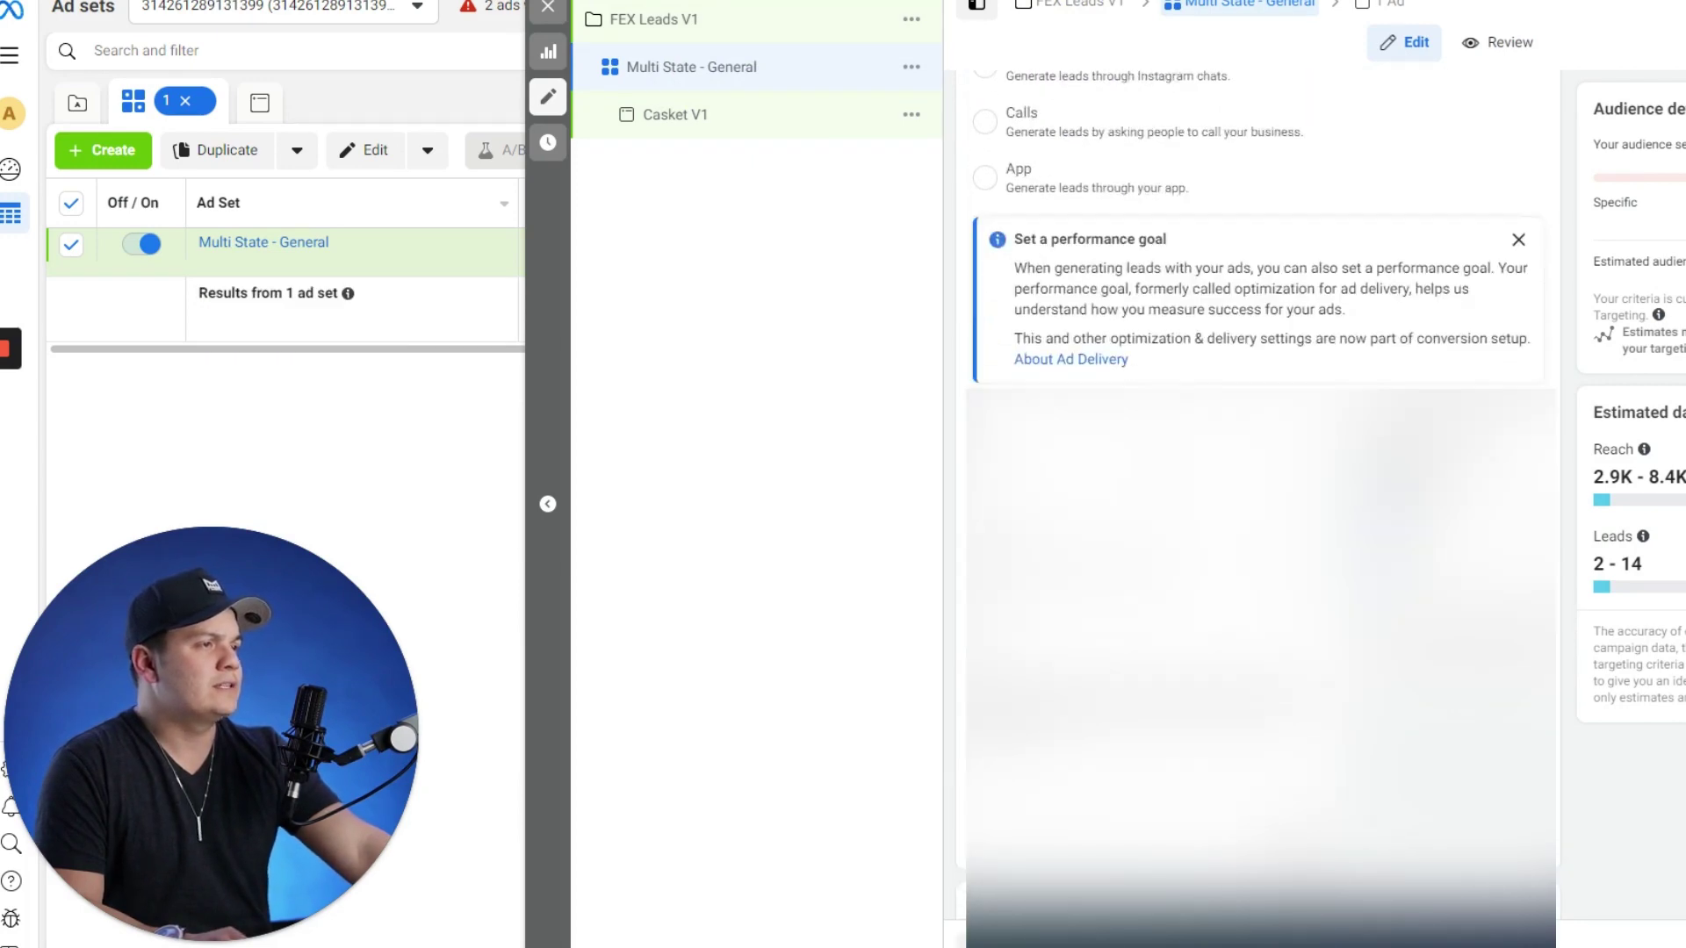
scroll(1255, 509, down, 2)
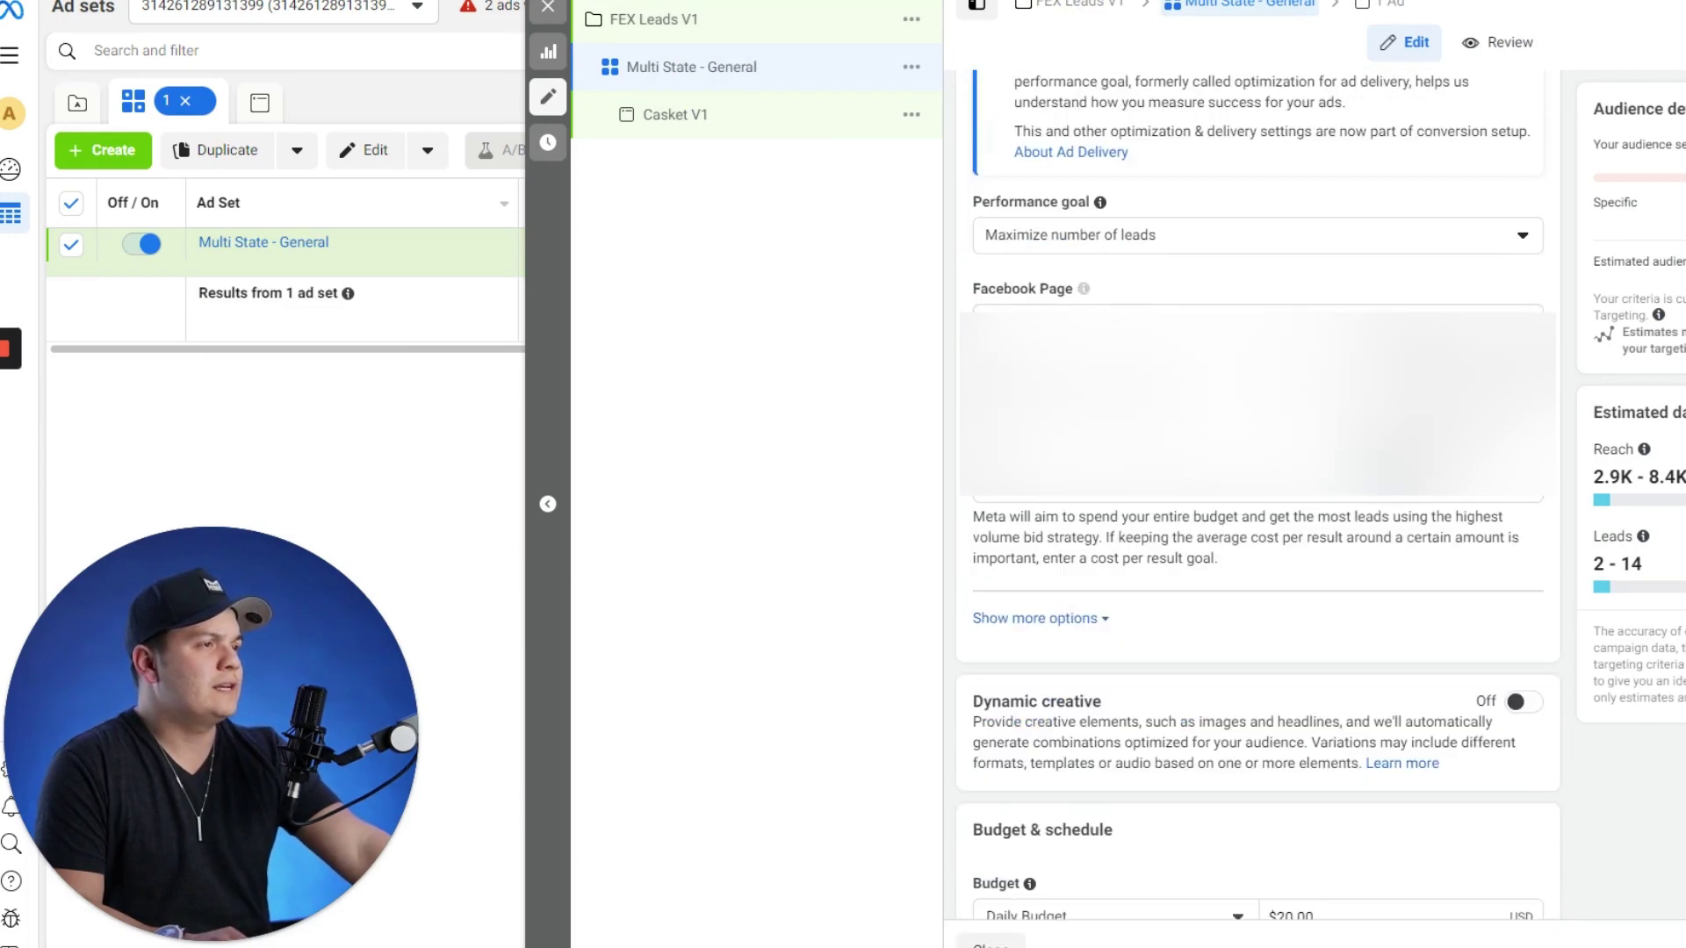
click(1016, 251)
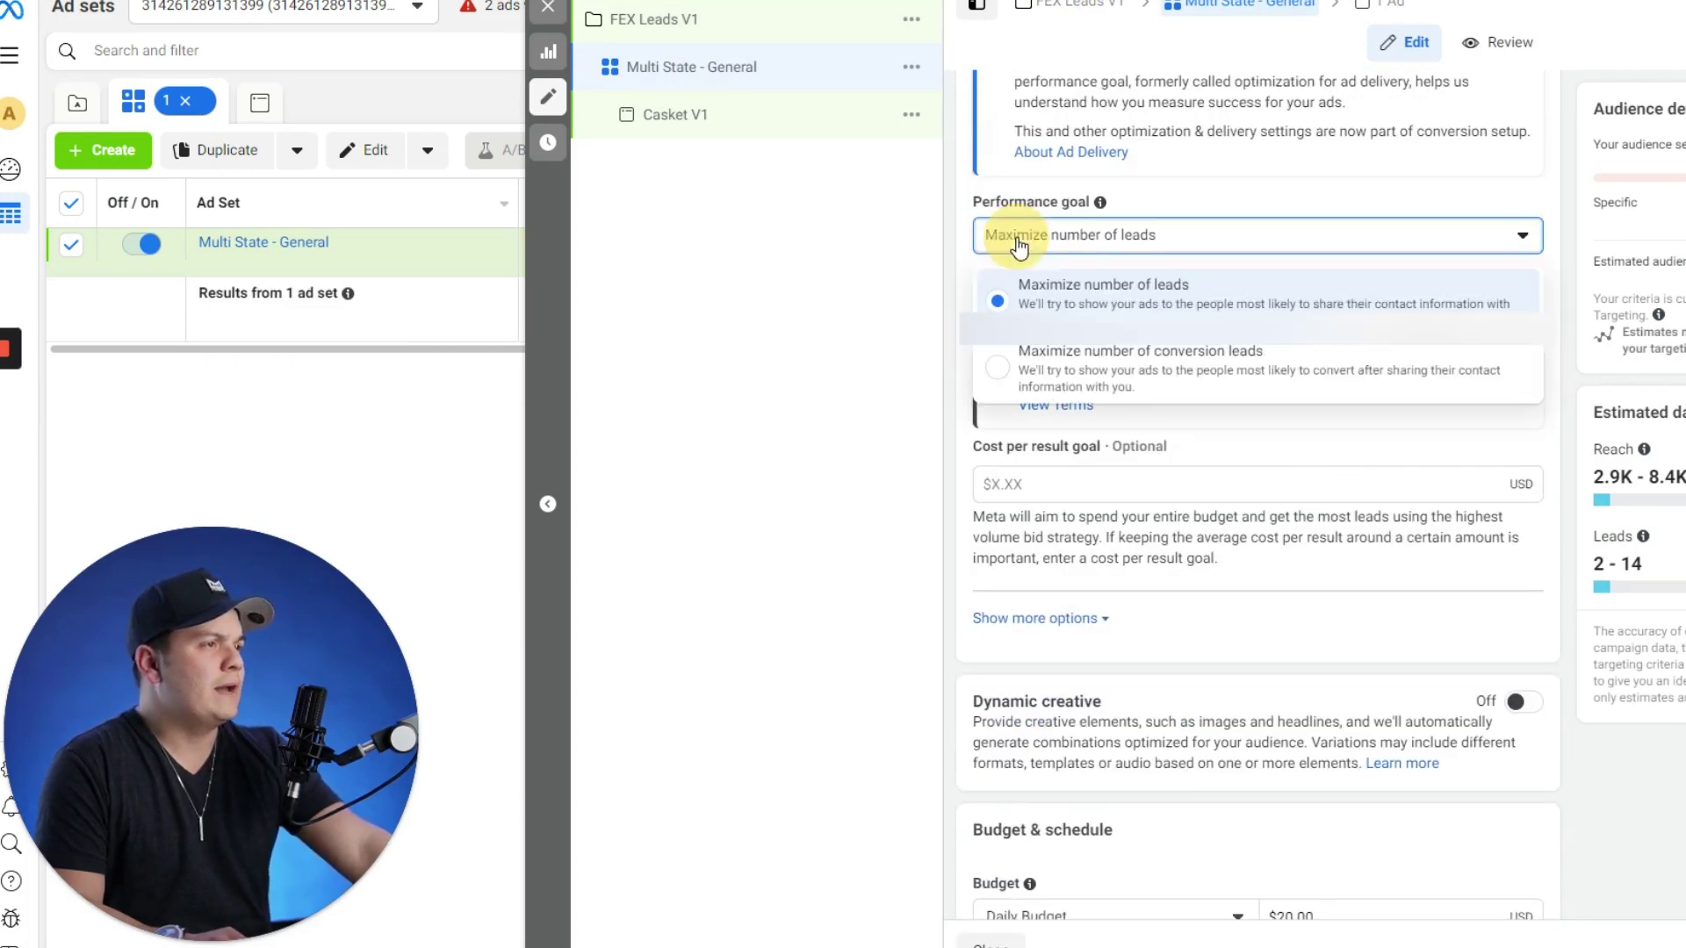
click(1184, 298)
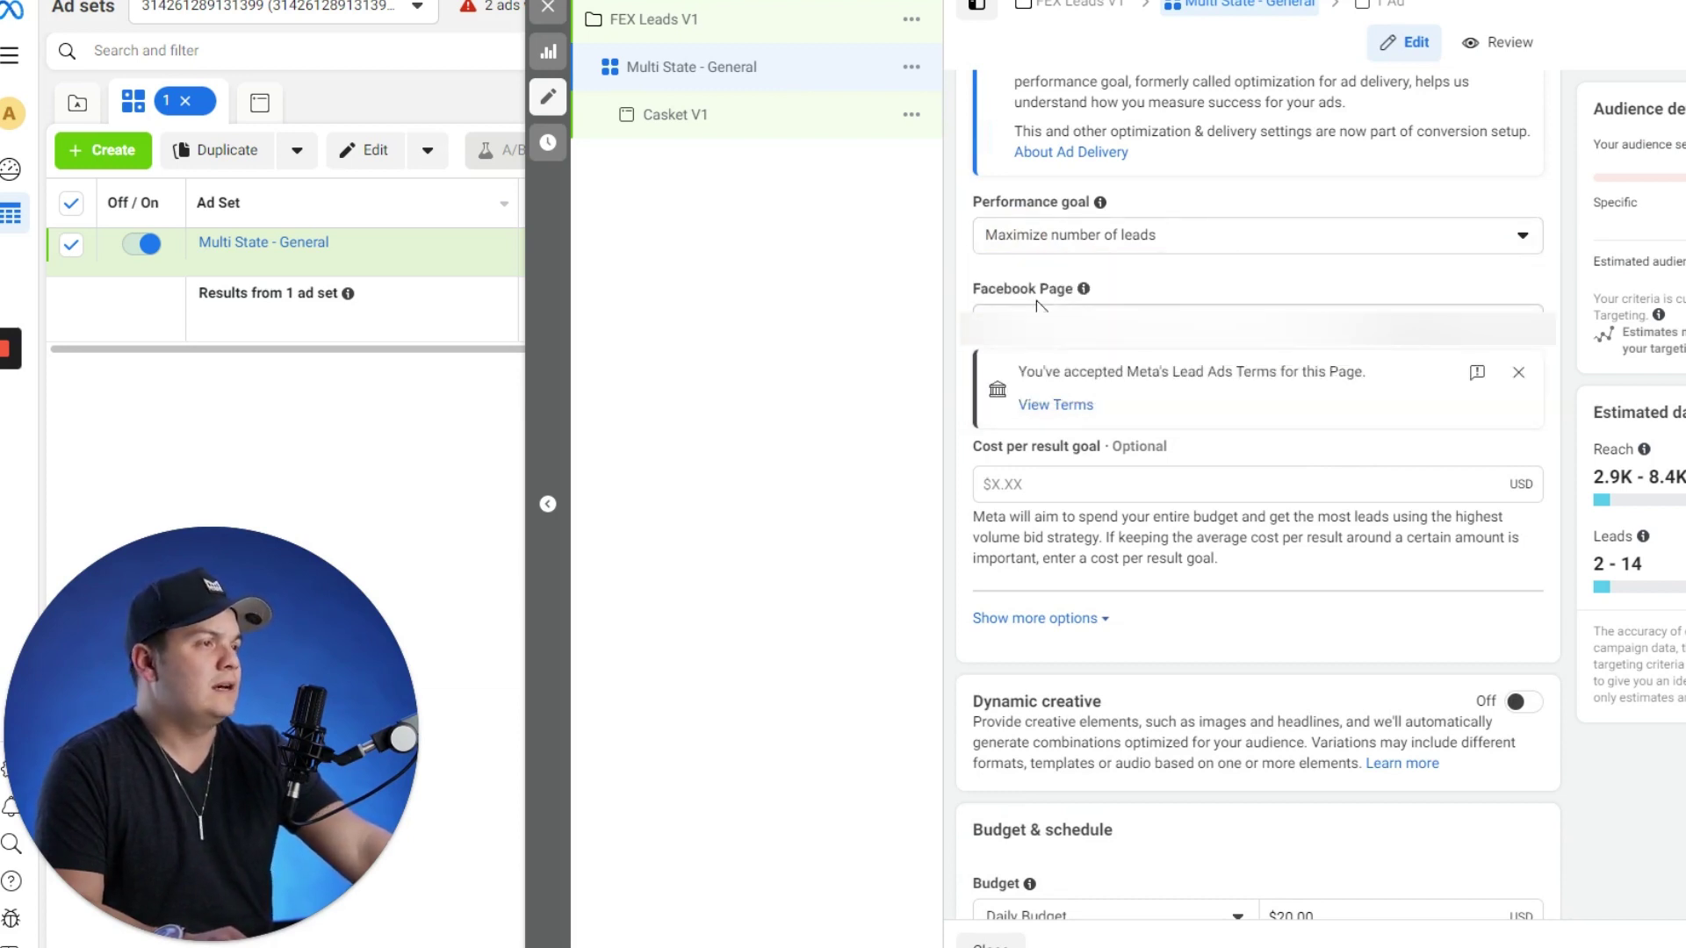
- Dismiss the Lead Ads Terms notice under the ad set's Facebook Page setting
scroll(1147, 350, down, 1)
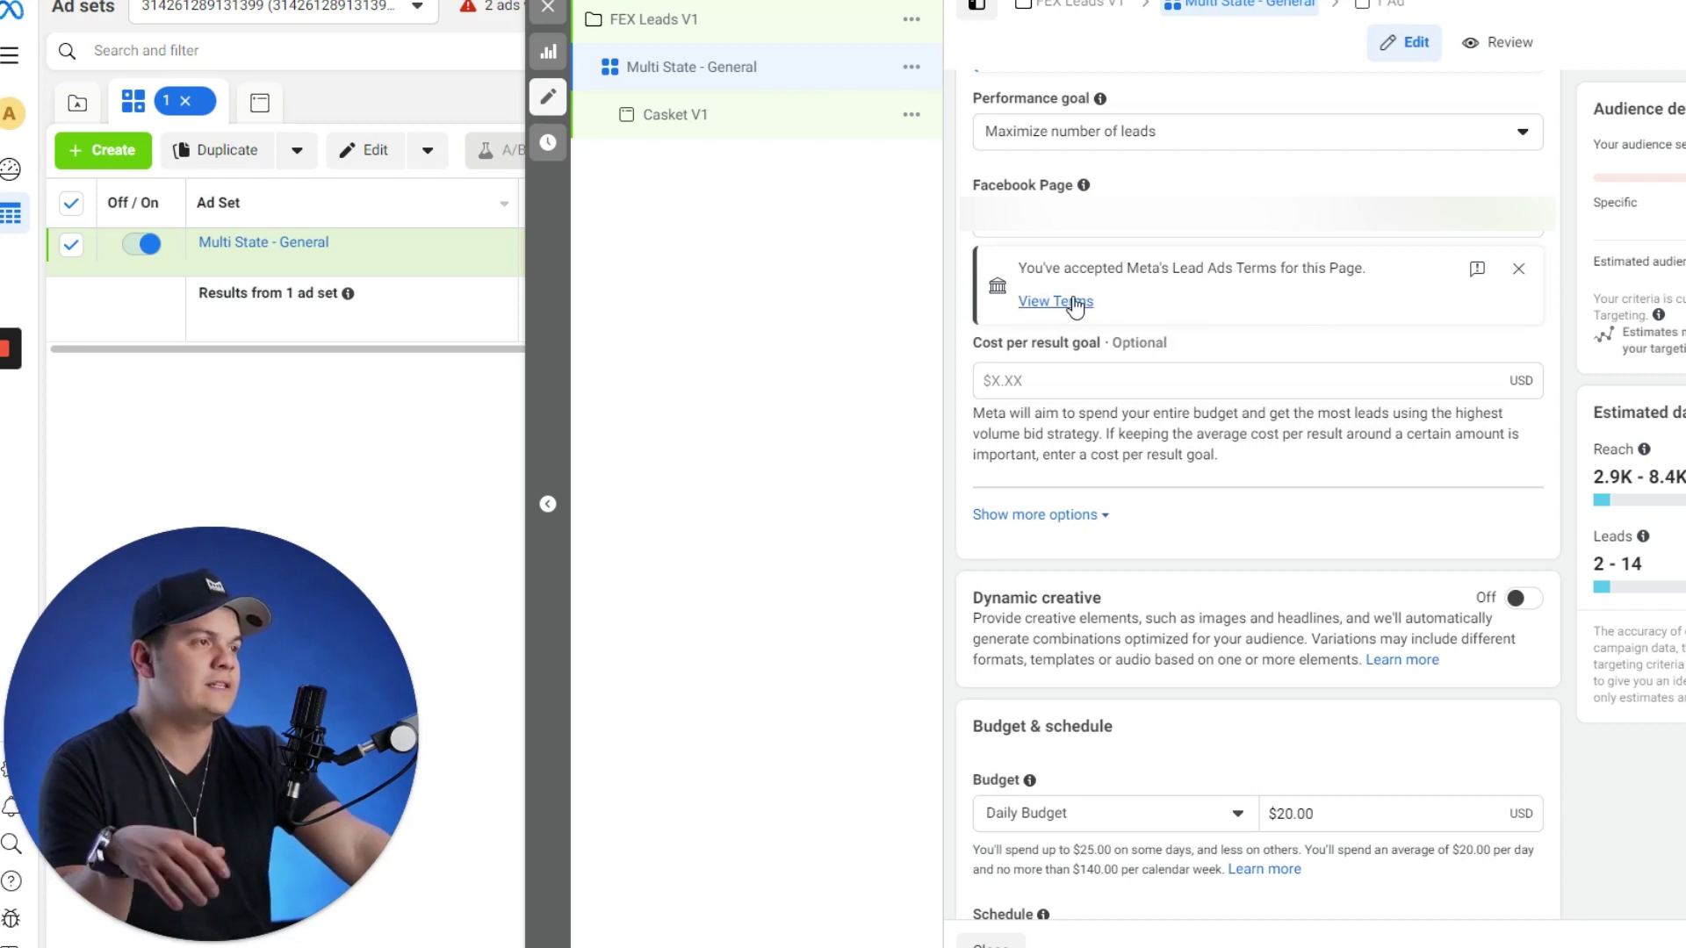
click(1146, 290)
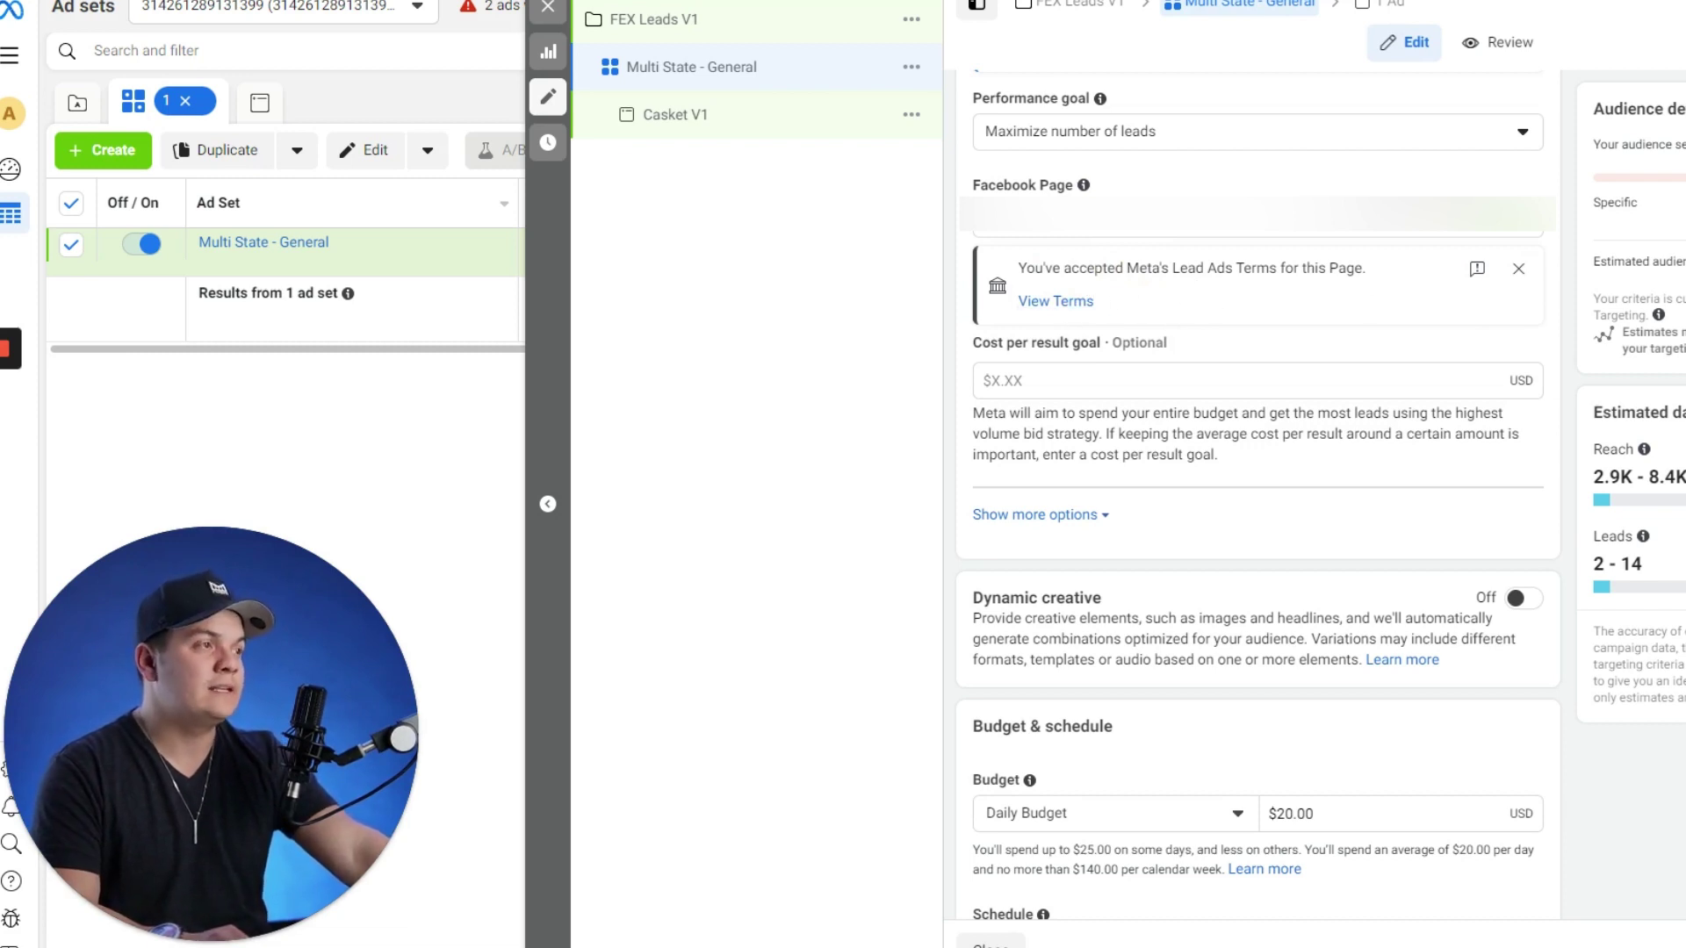
click(1519, 277)
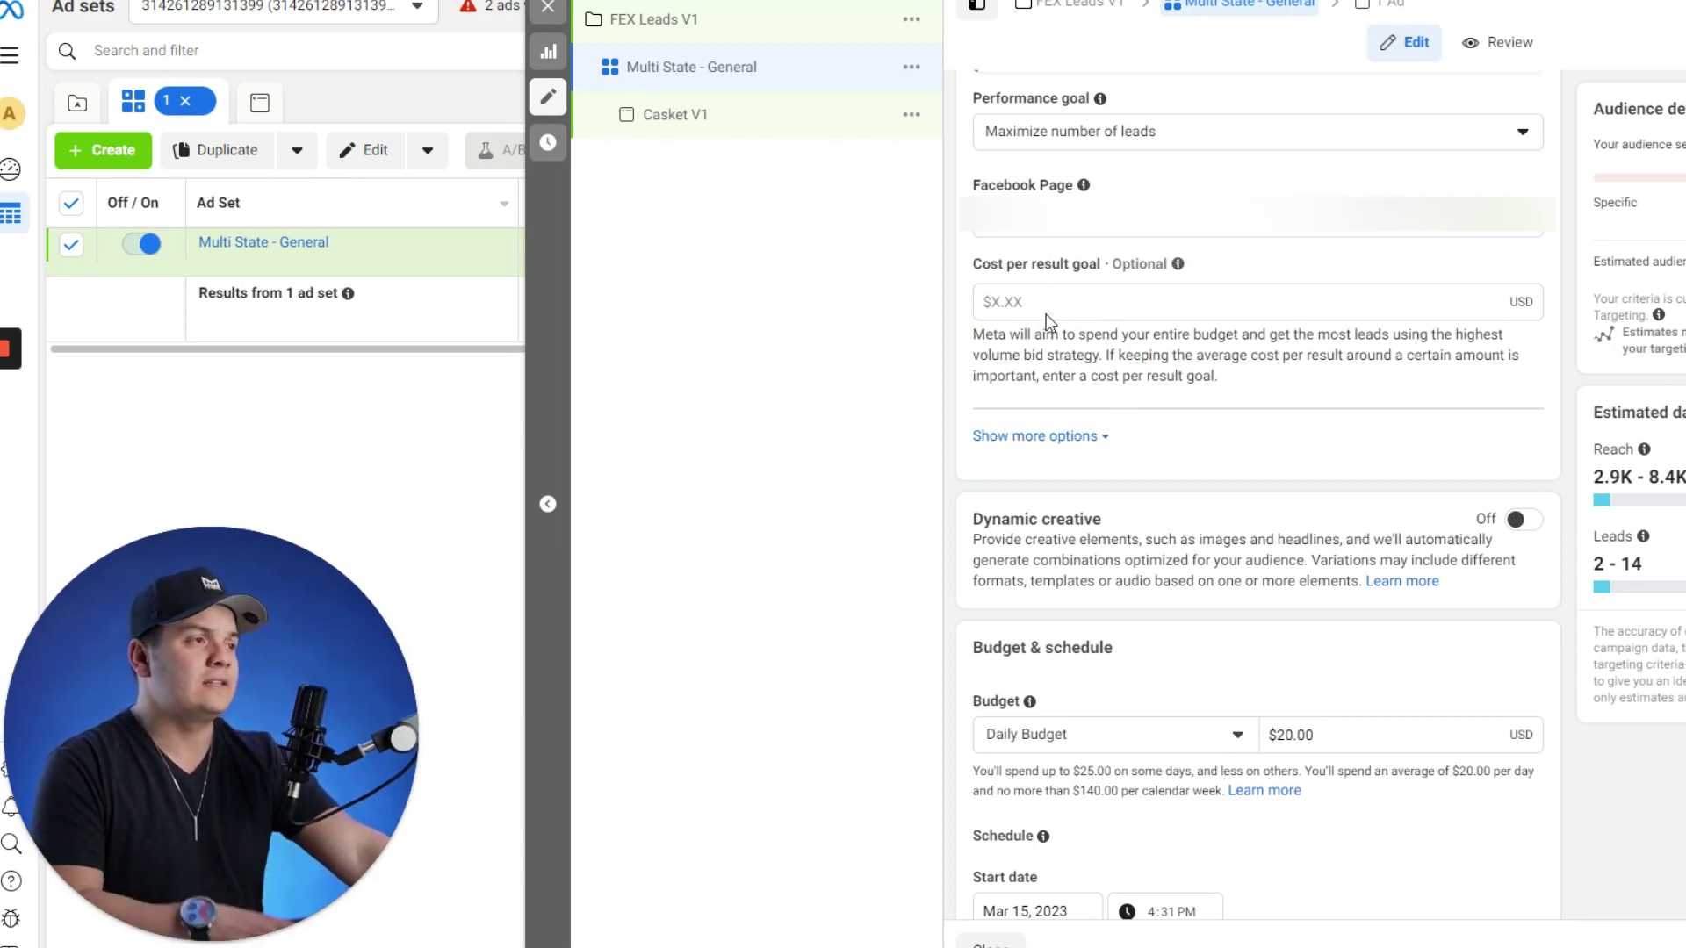
- Set the ad set's daily budget to $100.00
scroll(1230, 486, up, 2)
scroll(1194, 552, down, 3)
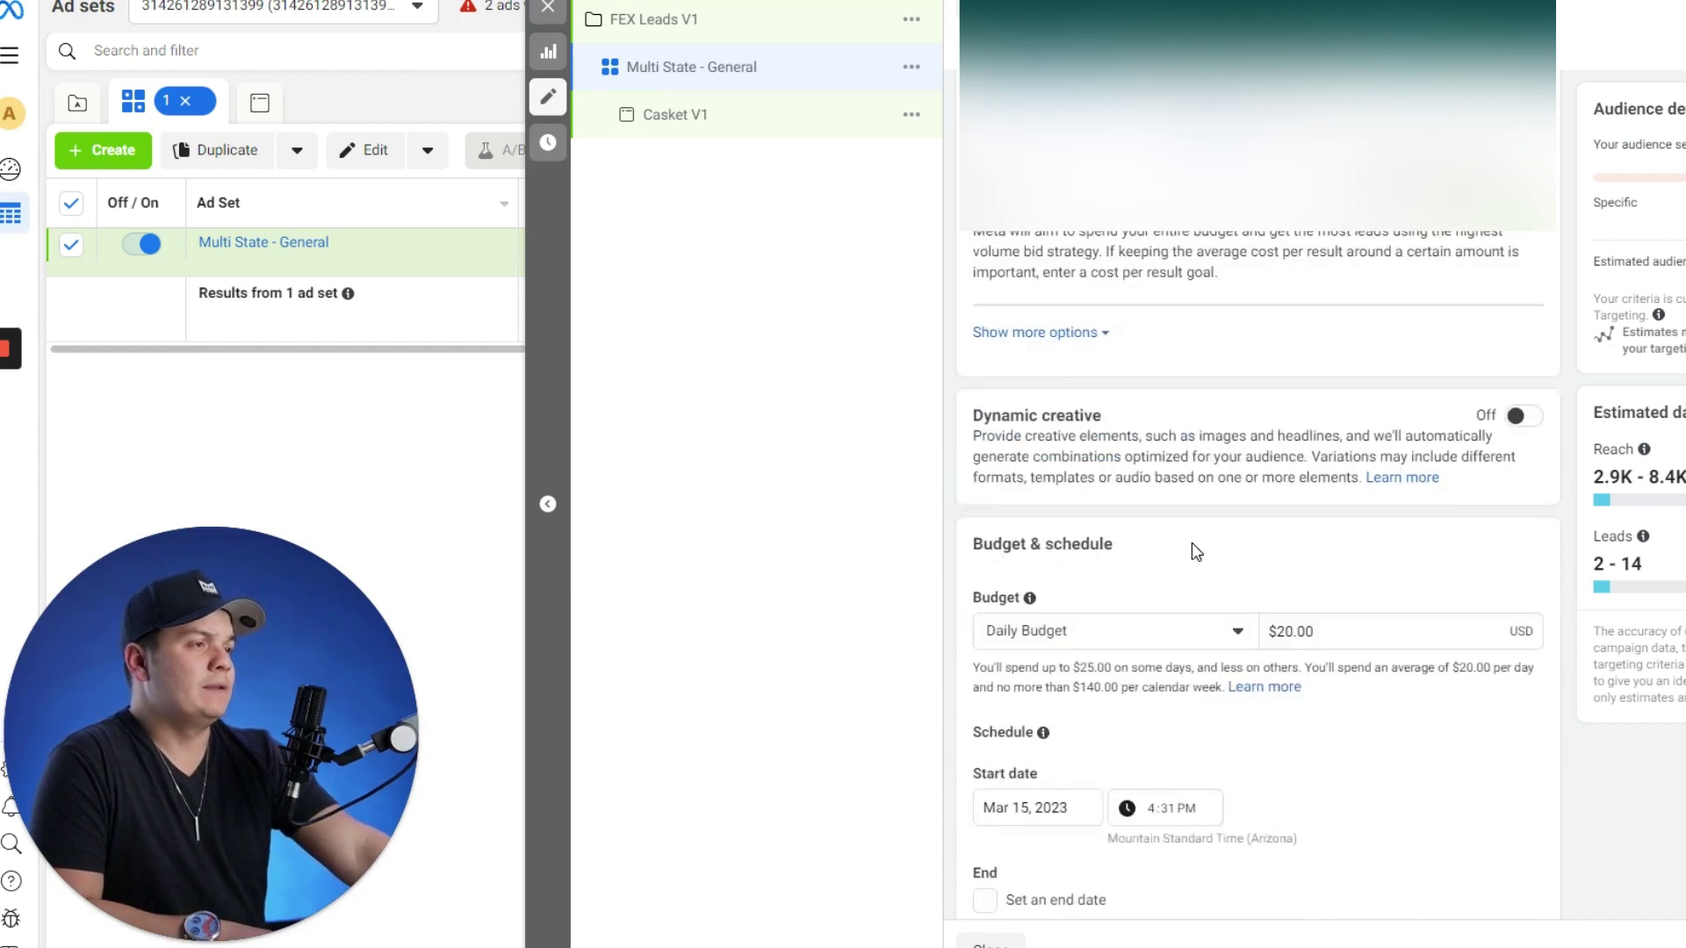
scroll(1224, 527, down, 2)
click(1369, 424)
double_click(1295, 424)
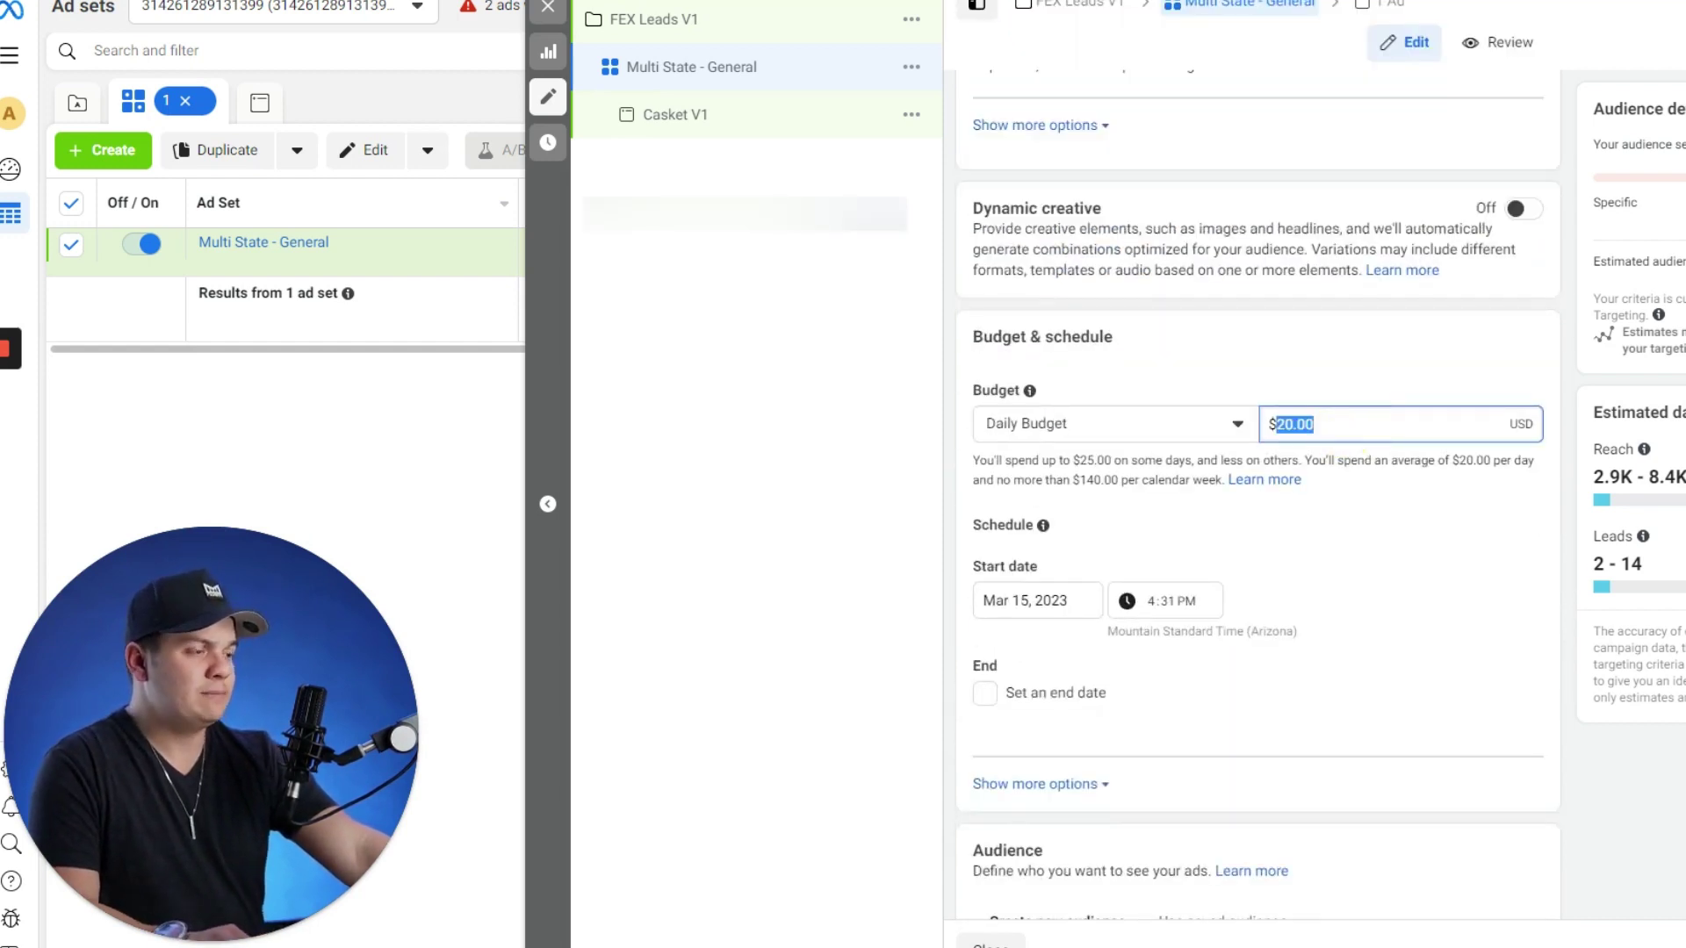
text(1)
click(1294, 370)
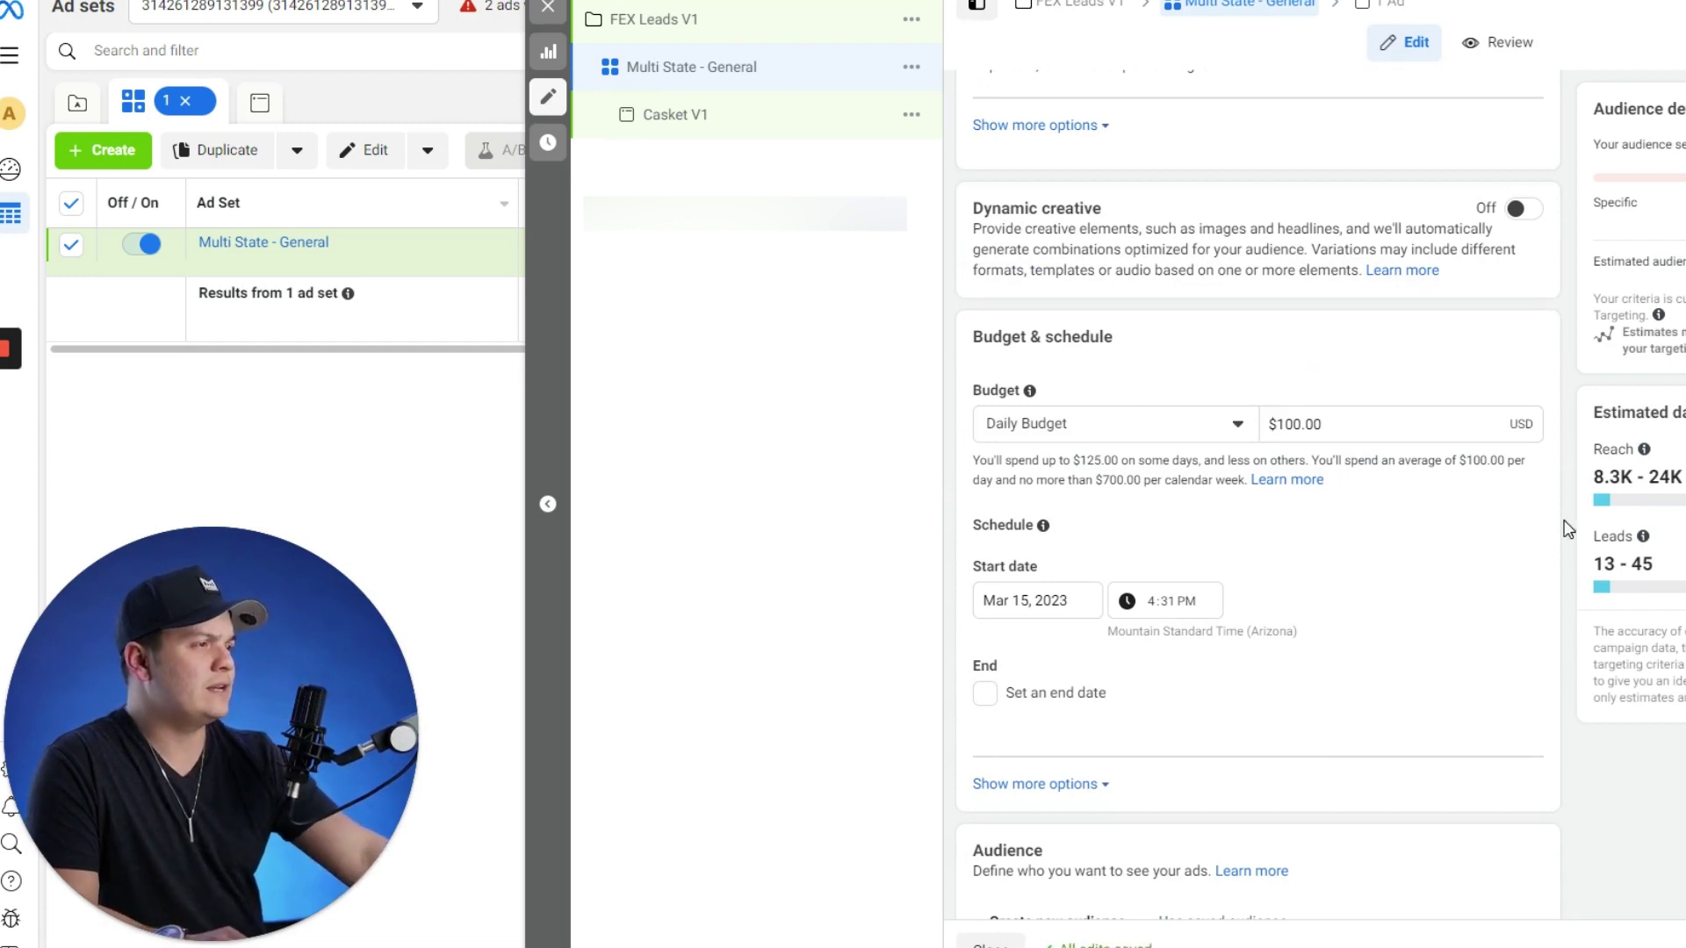
scroll(1328, 545, down, 2)
scroll(1328, 545, up, 2)
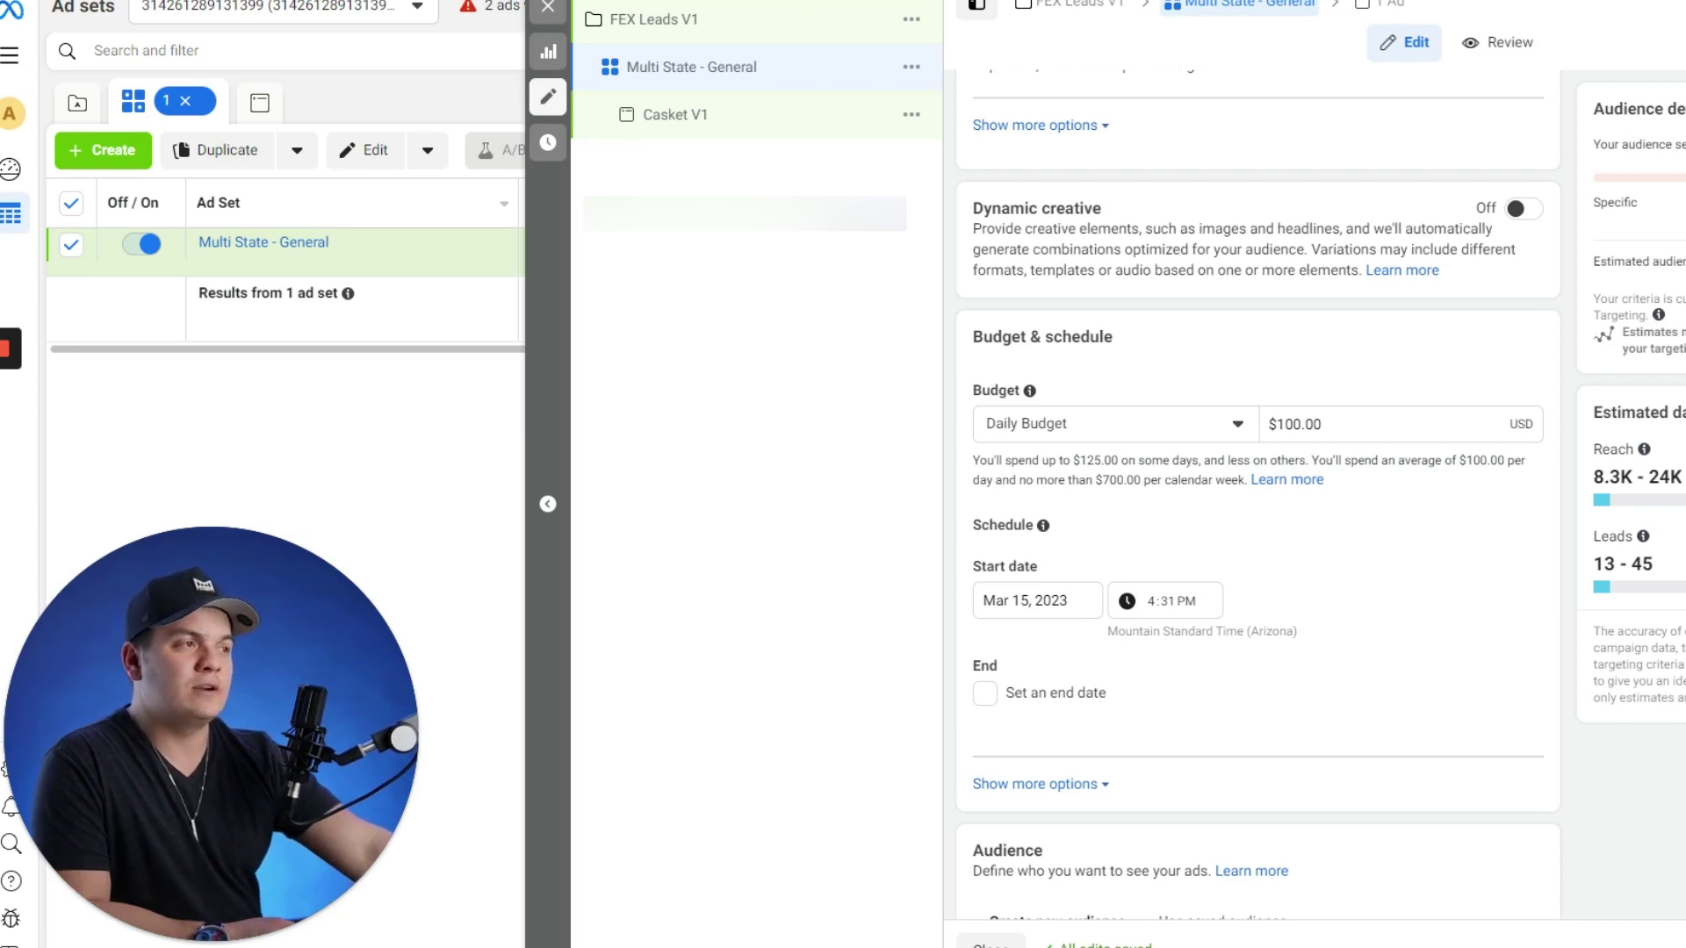
- Try a daily budget of $50.00 for the ad set and set it back to $100.00
click(1370, 421)
text(50)
click(1308, 380)
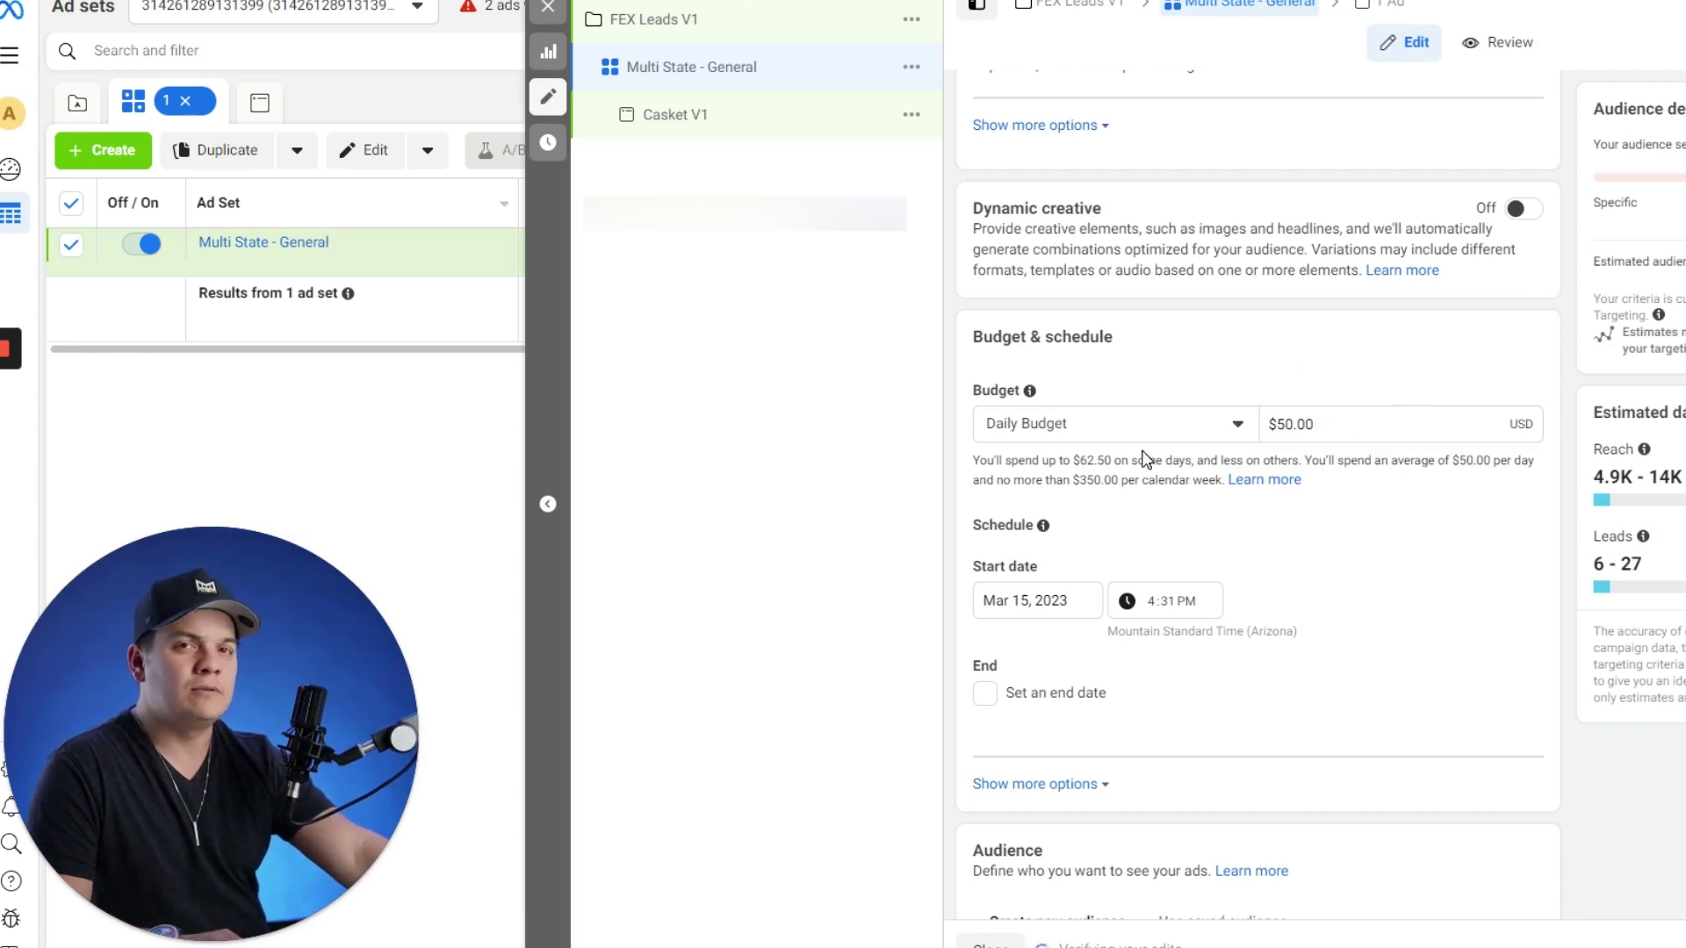
click(1308, 424)
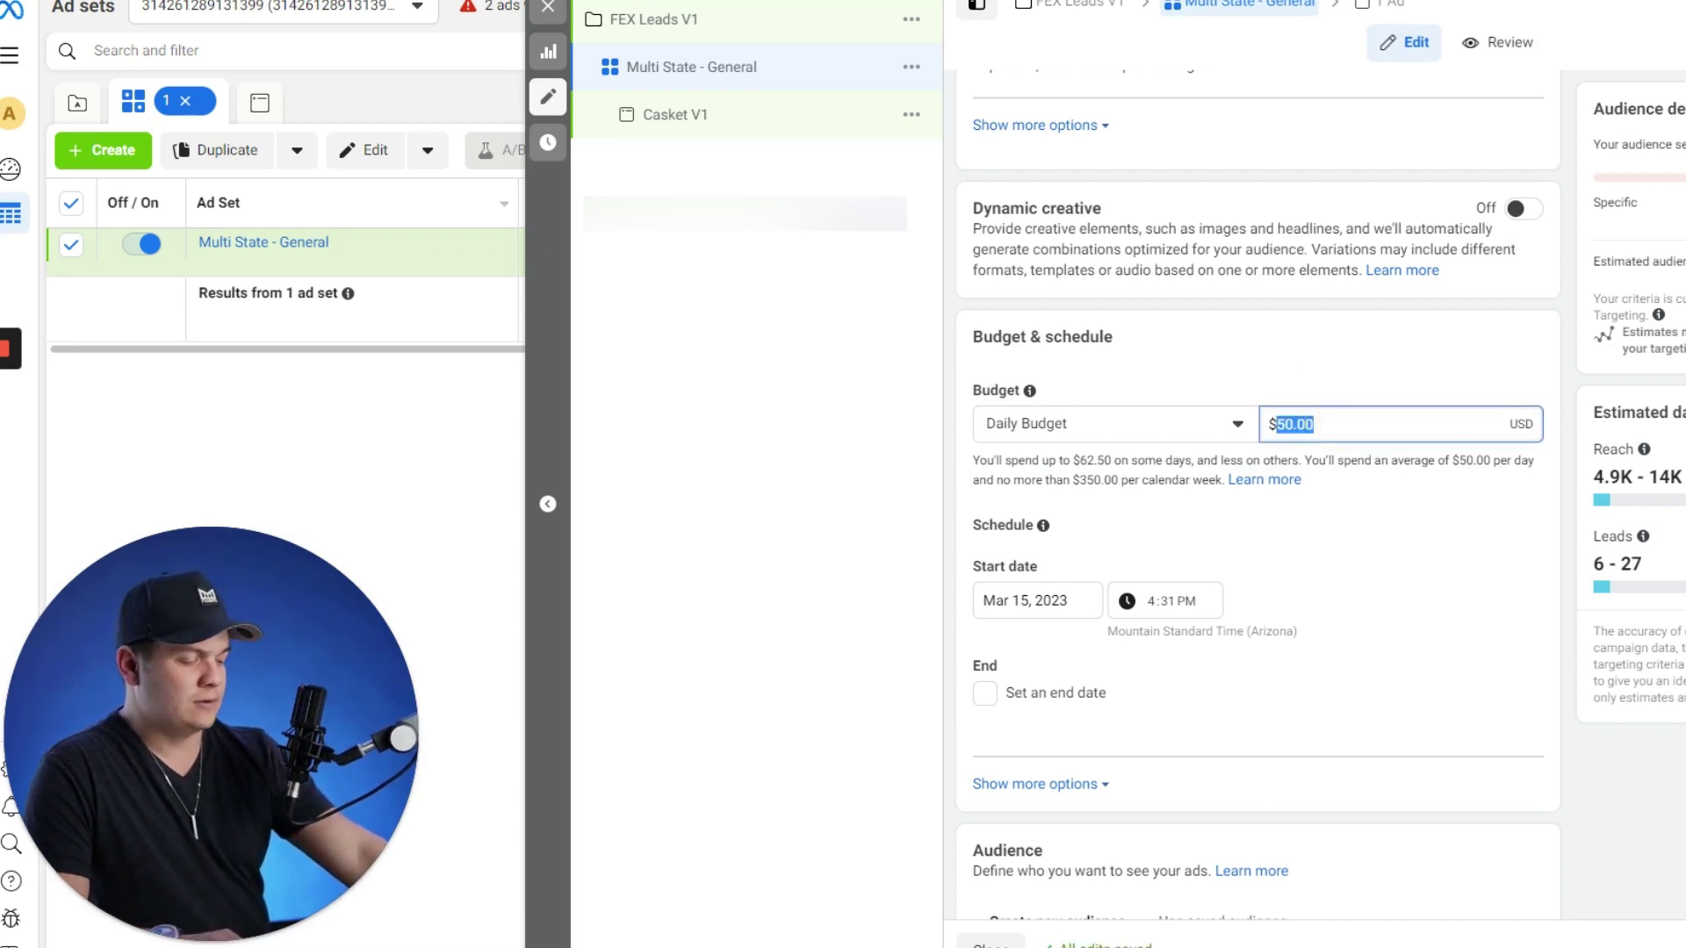
text(100)
click(1280, 382)
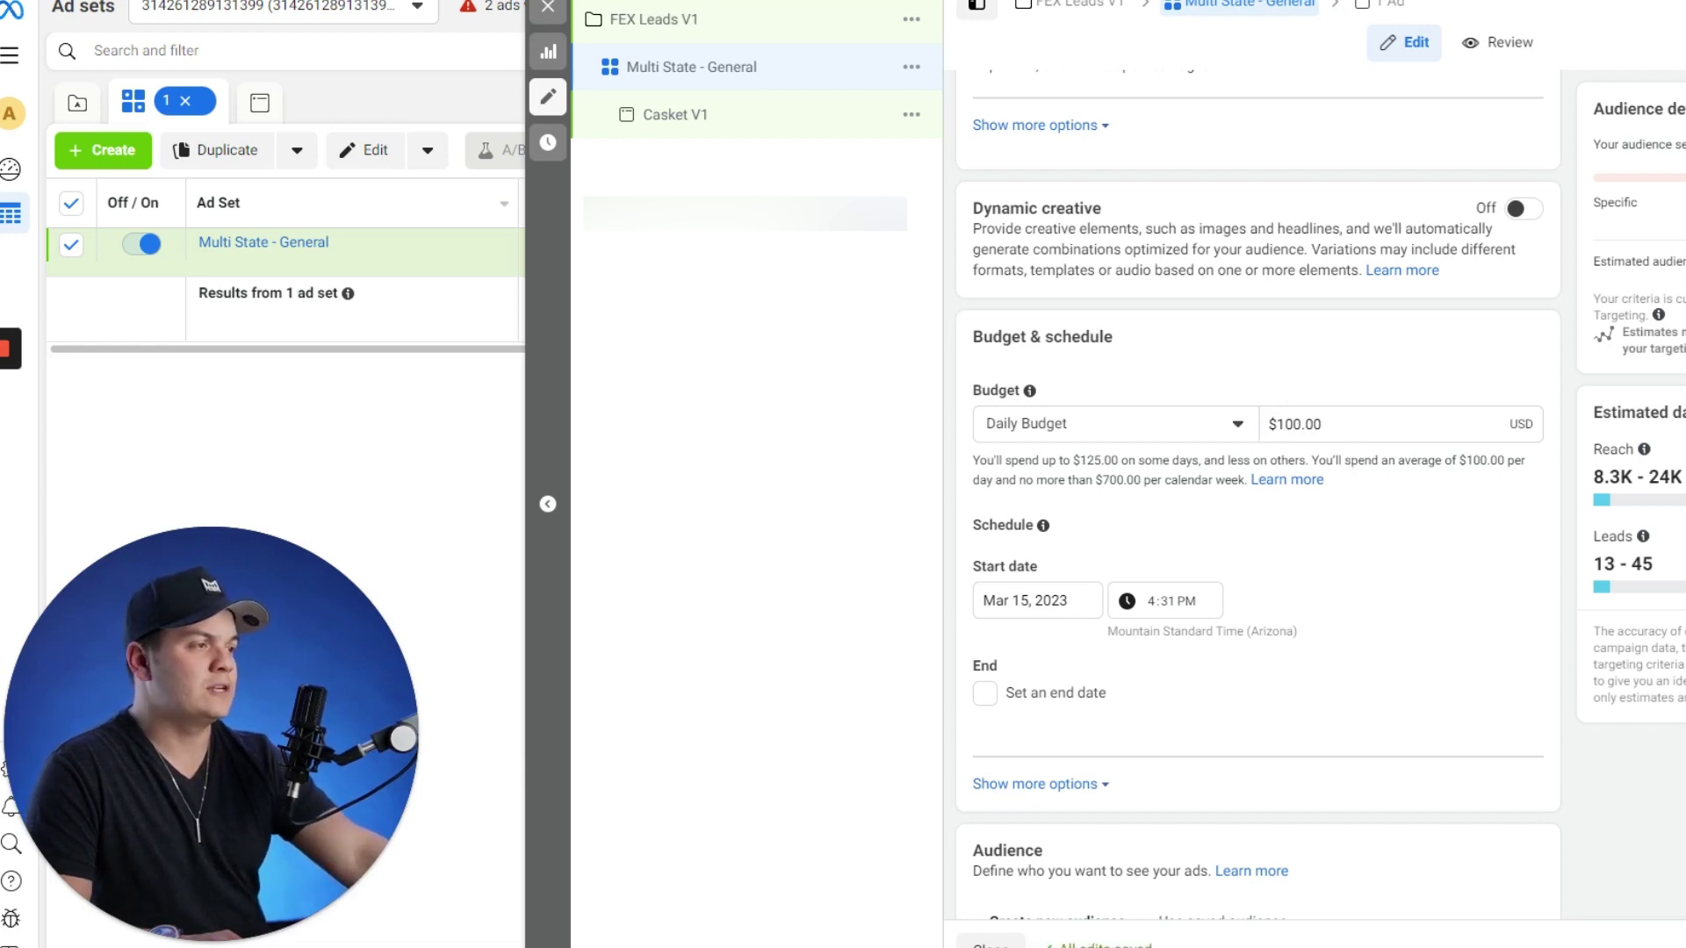
- Set the ad set's audience location to the state of Illinois, United States
scroll(1414, 576, up, 2)
scroll(1448, 603, down, 7)
scroll(1391, 501, down, 4)
mouse_move(1271, 446)
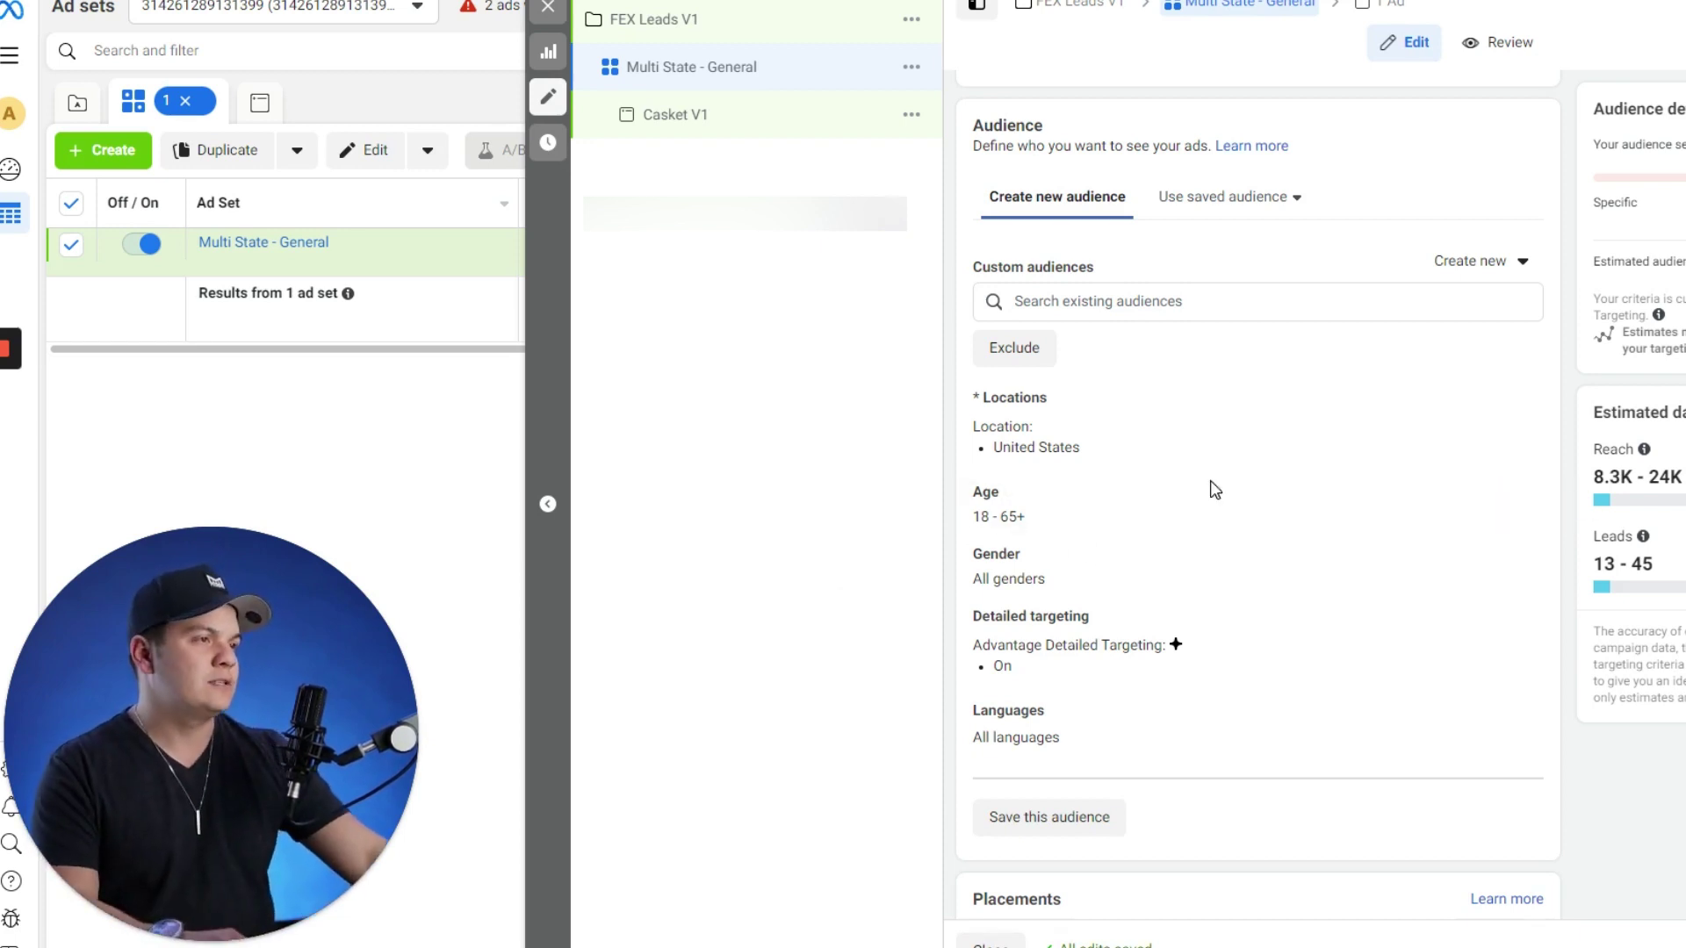
click(1517, 404)
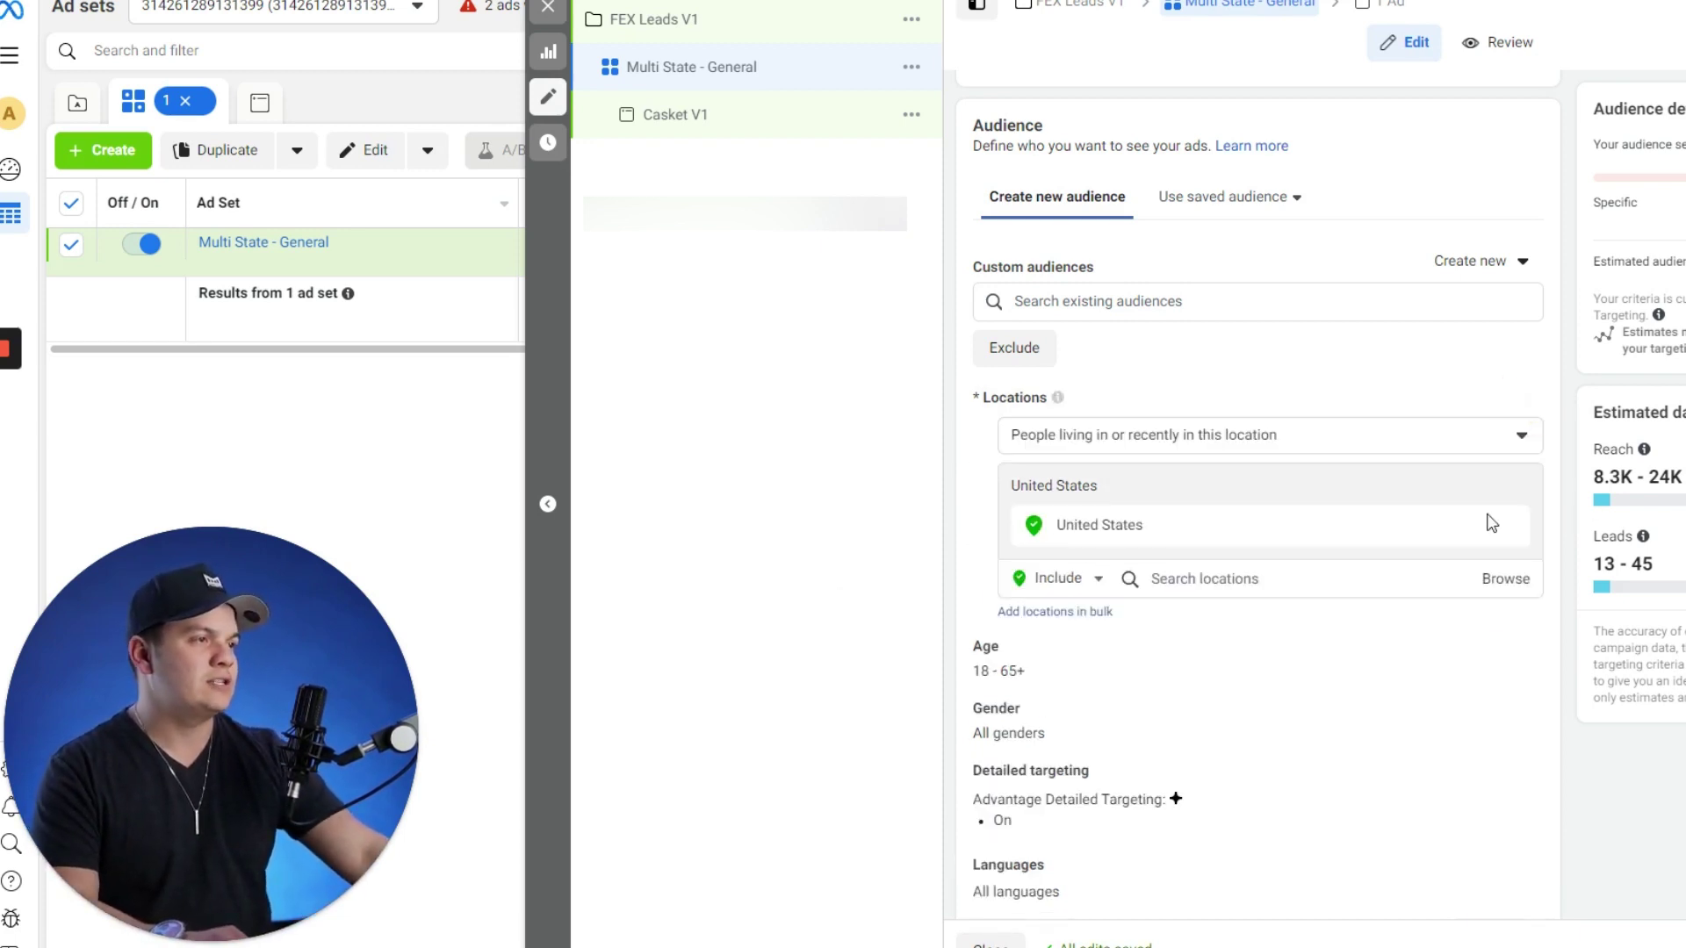
click(1229, 578)
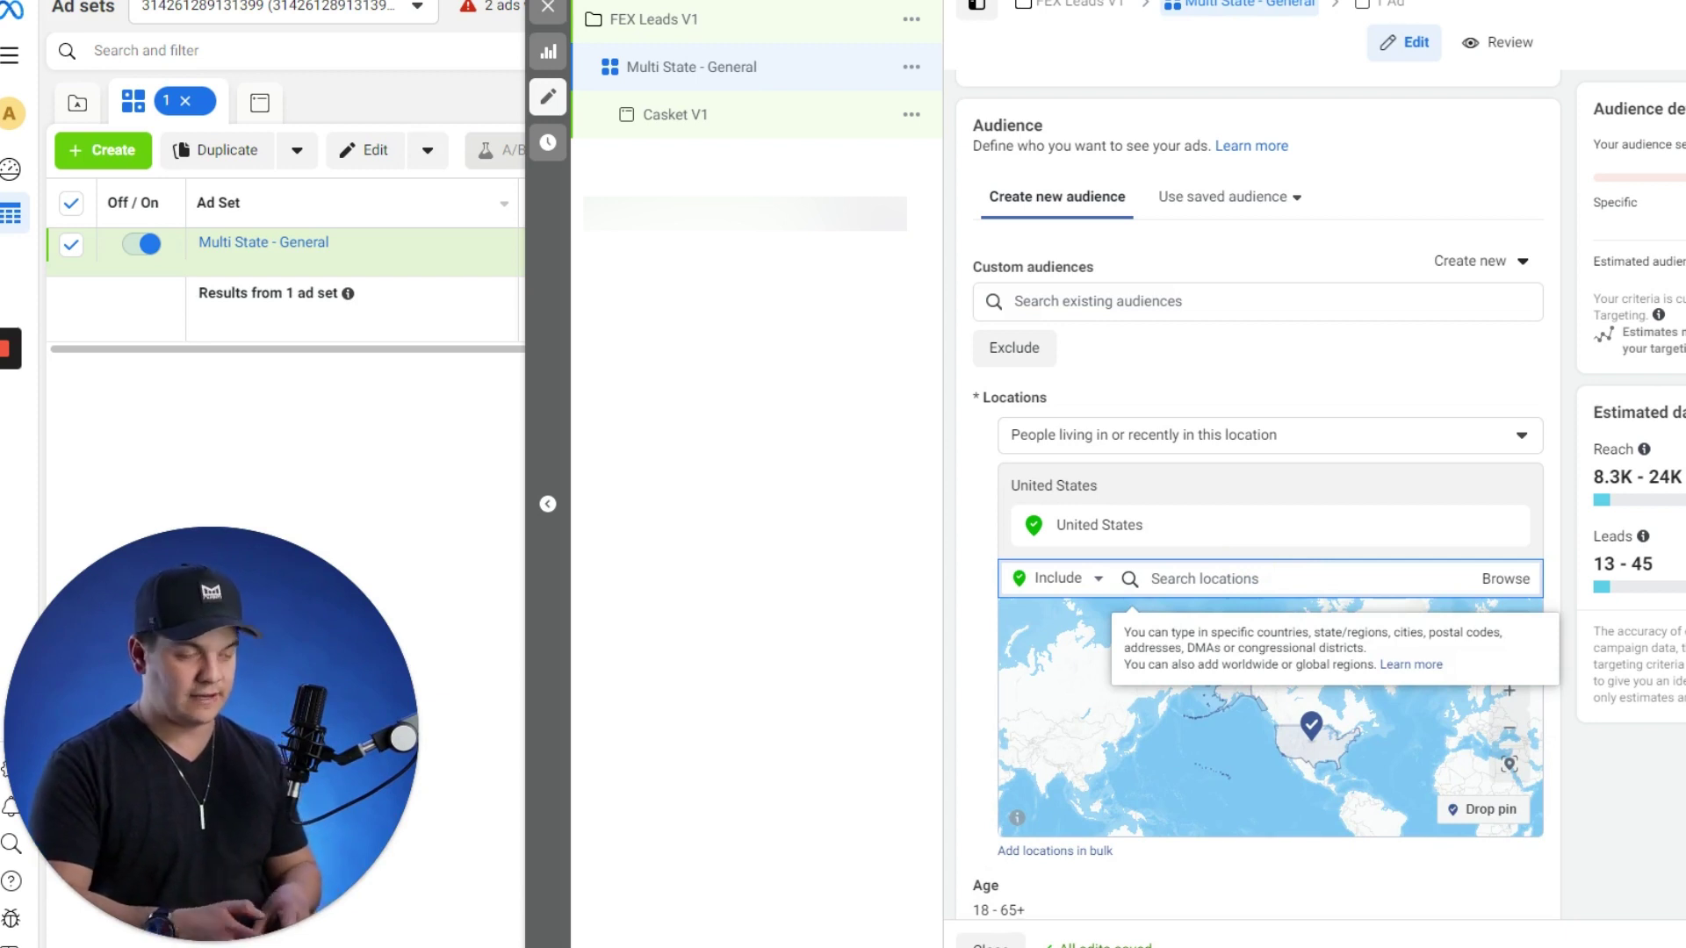
text(il)
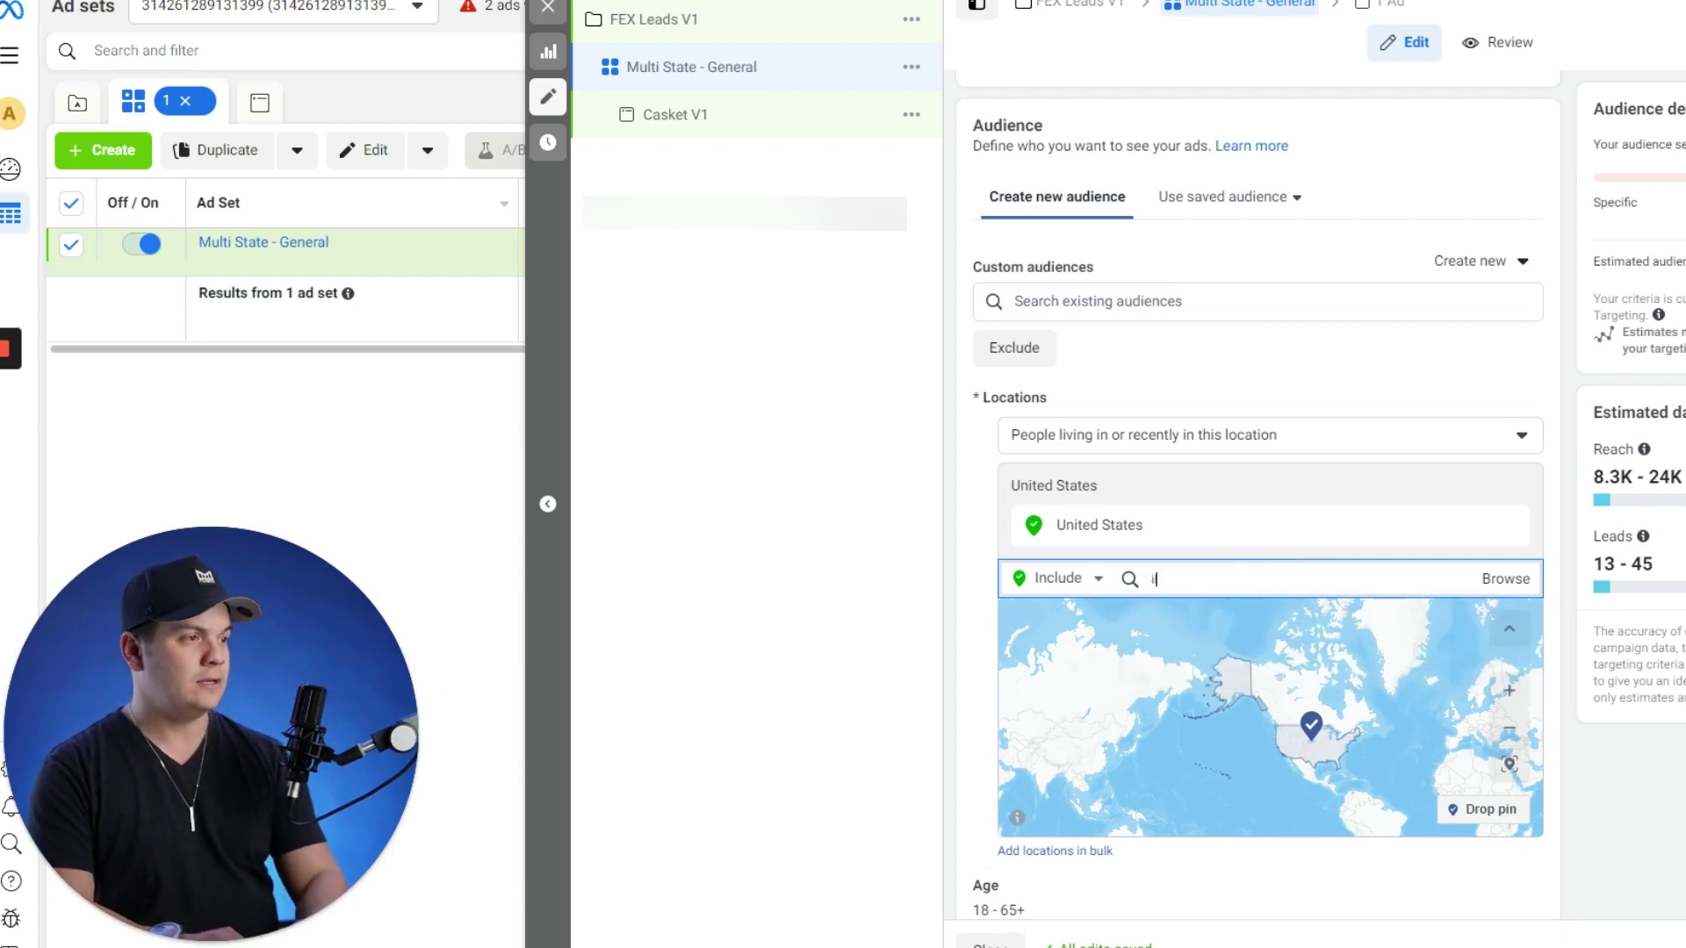
text(lin)
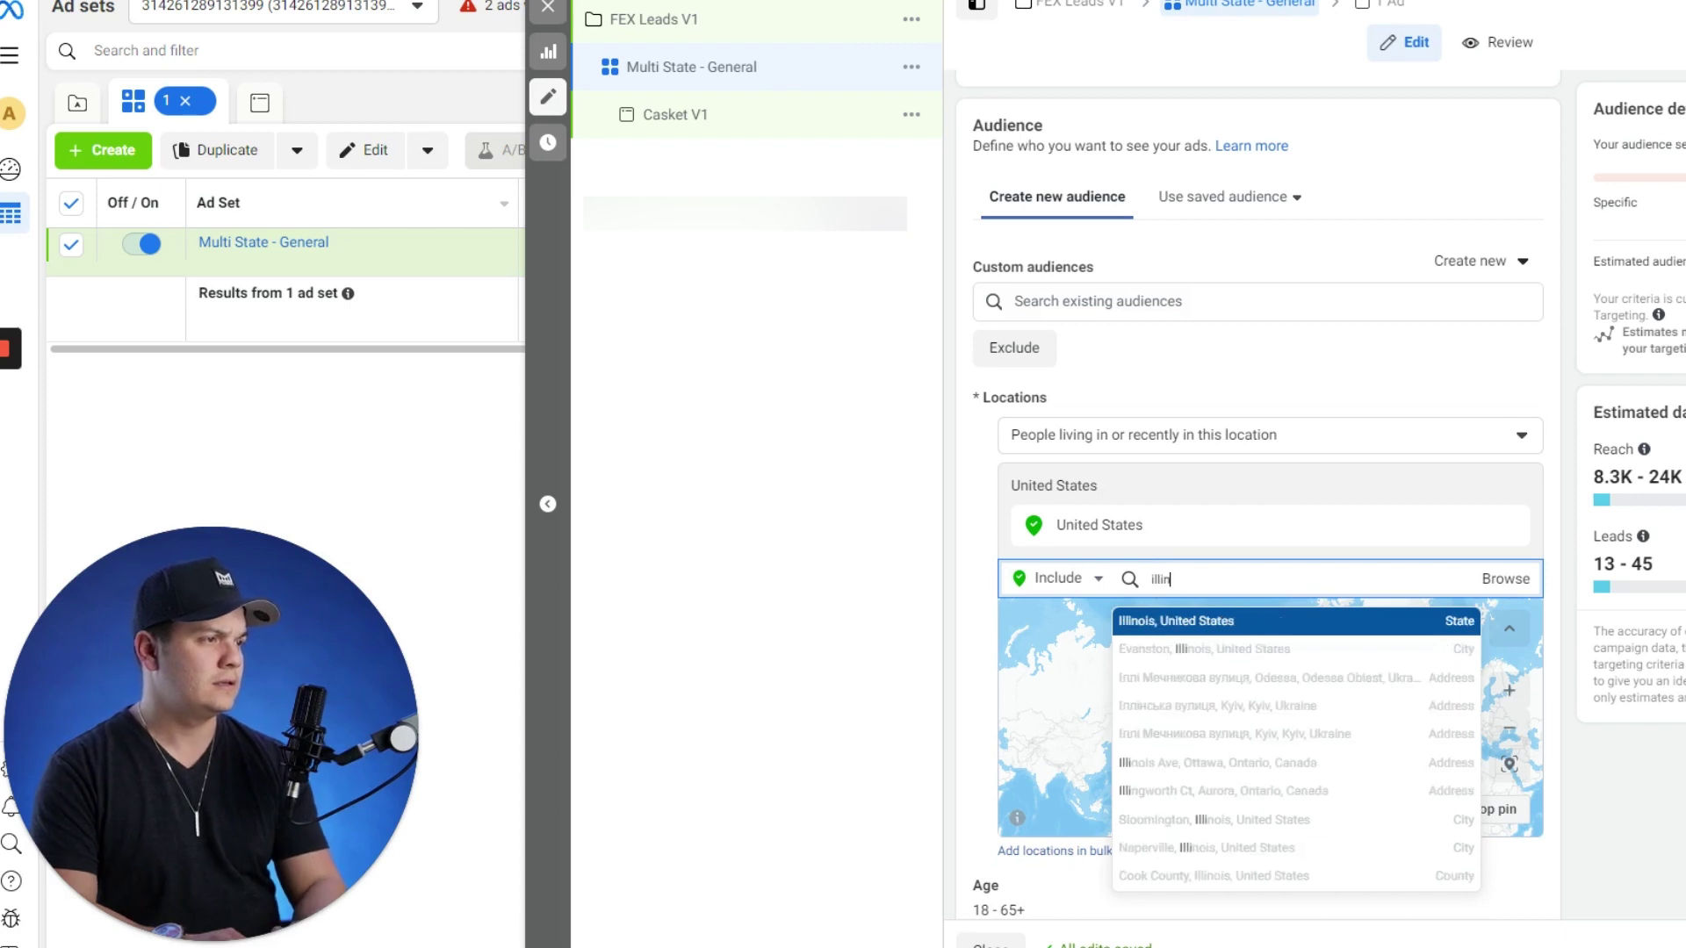
click(1312, 619)
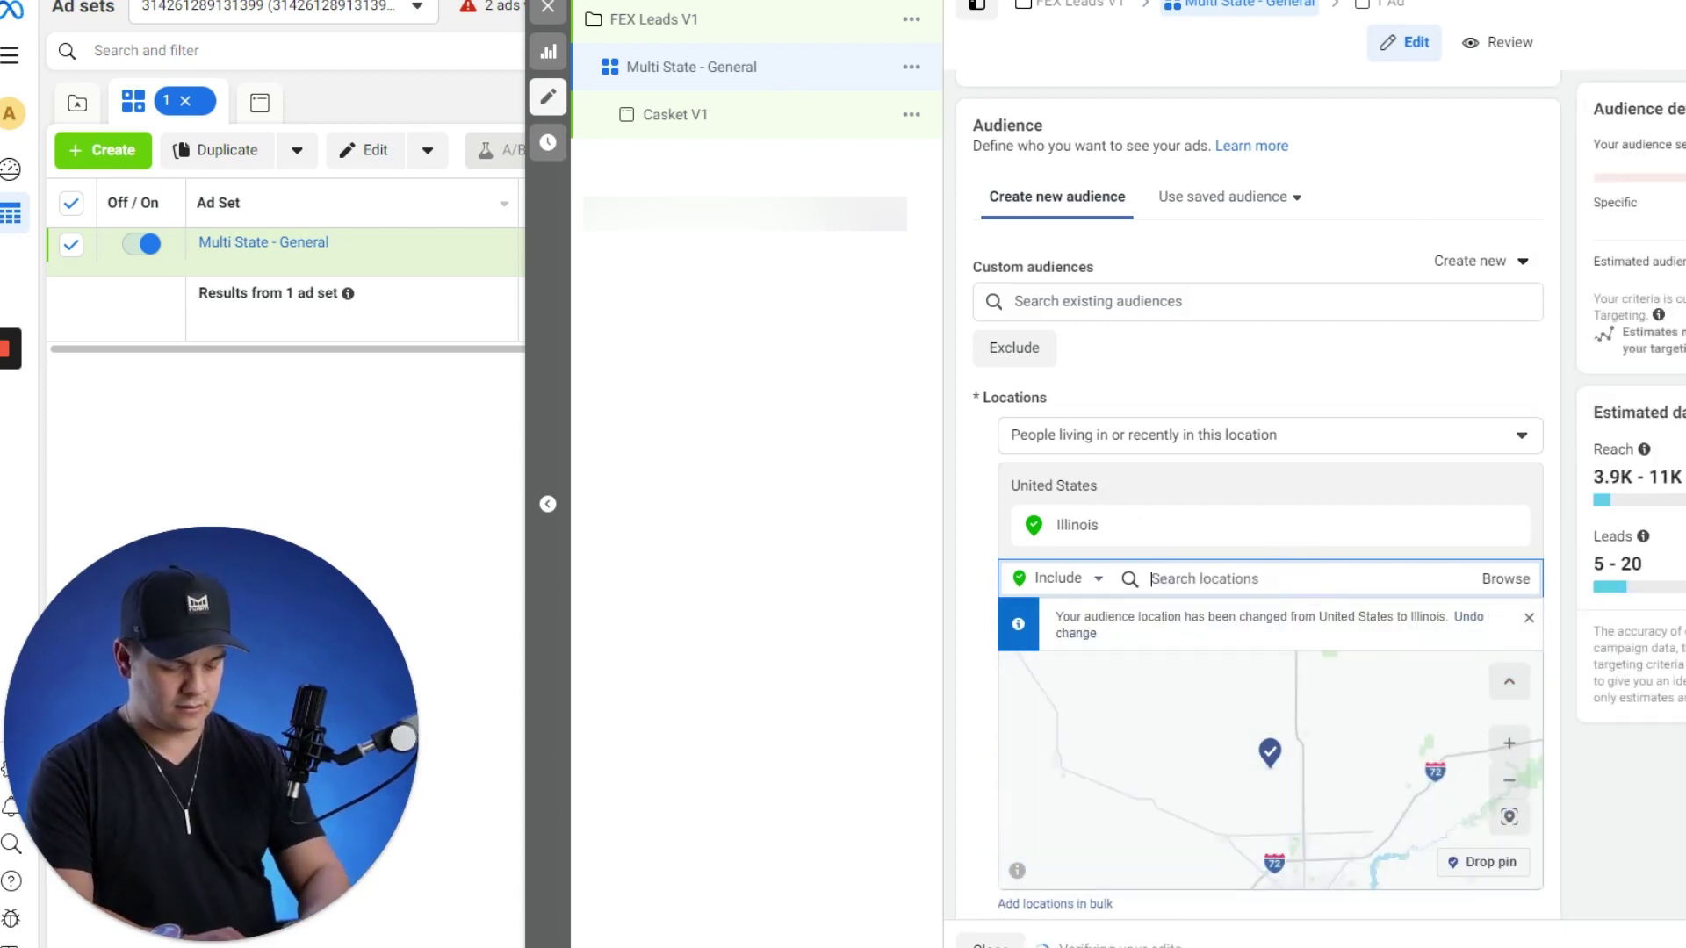
- Add the states of Ohio and Virginia to the included audience locations
text(ohio)
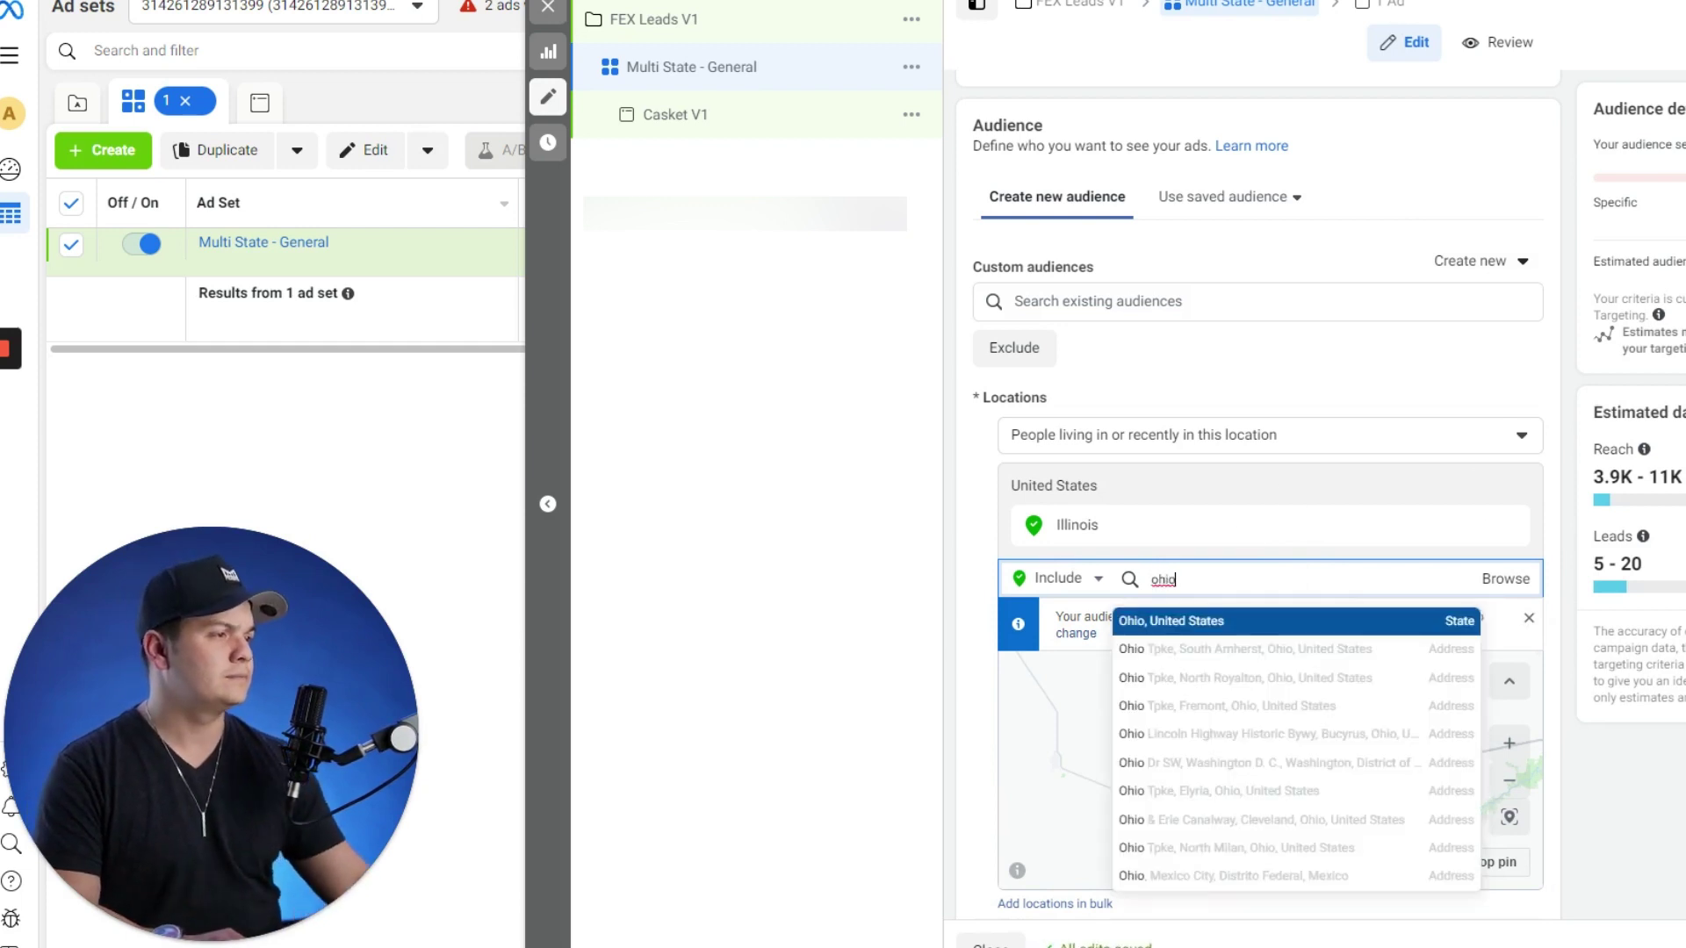
click(1297, 625)
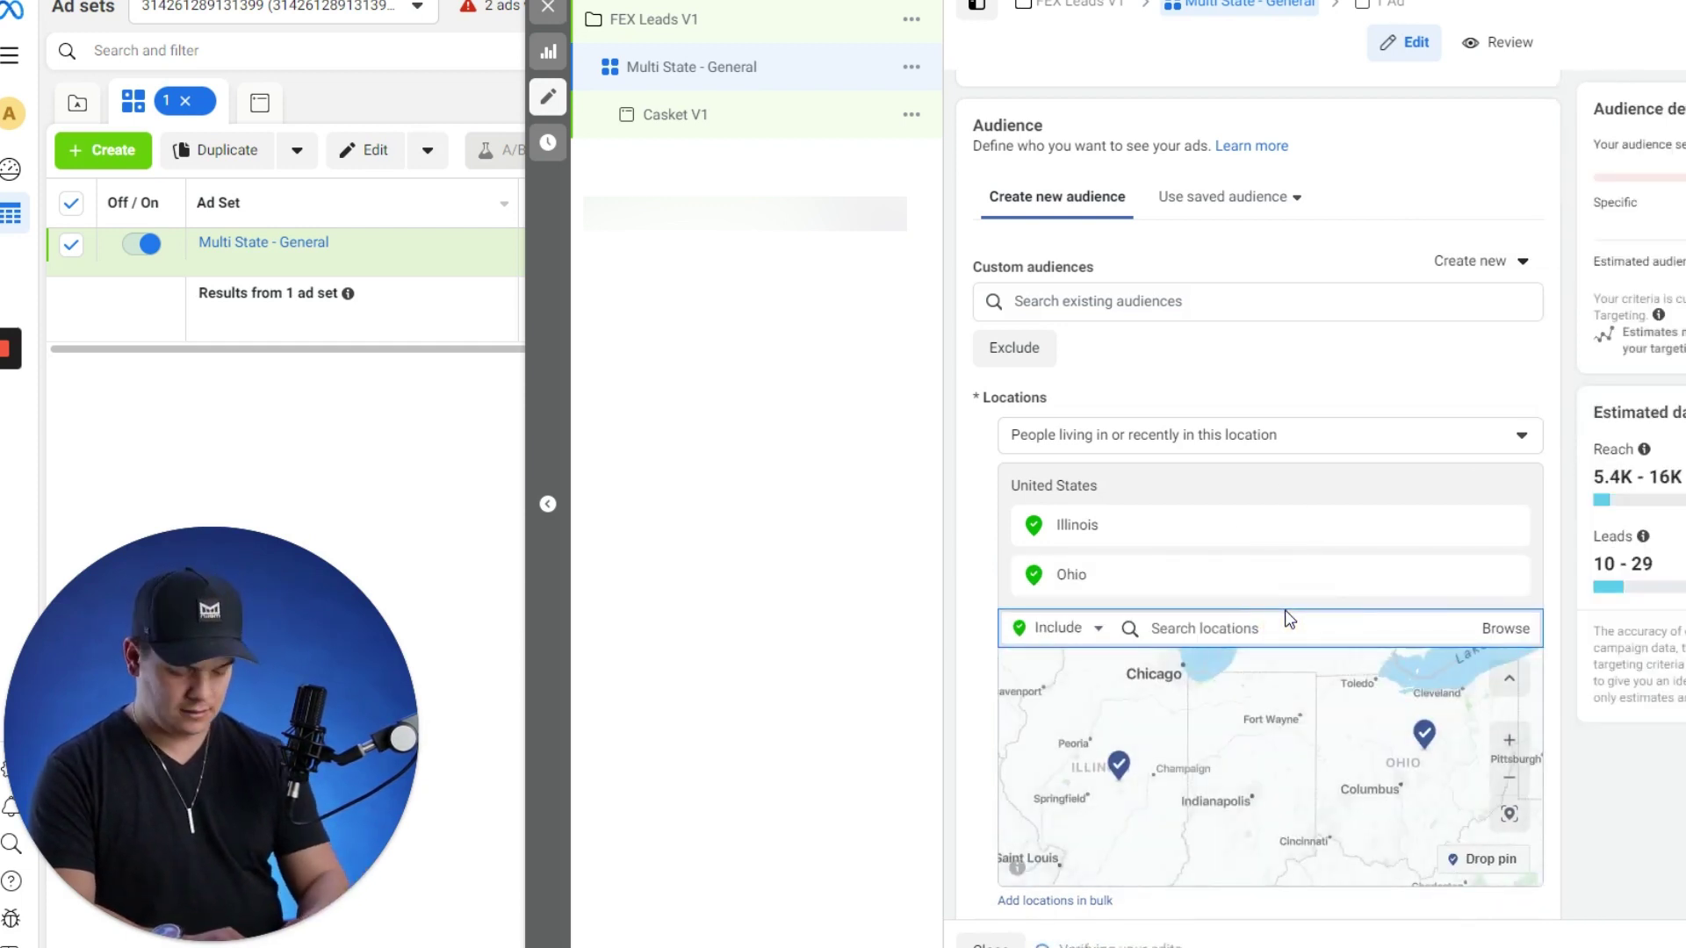
text(virginia)
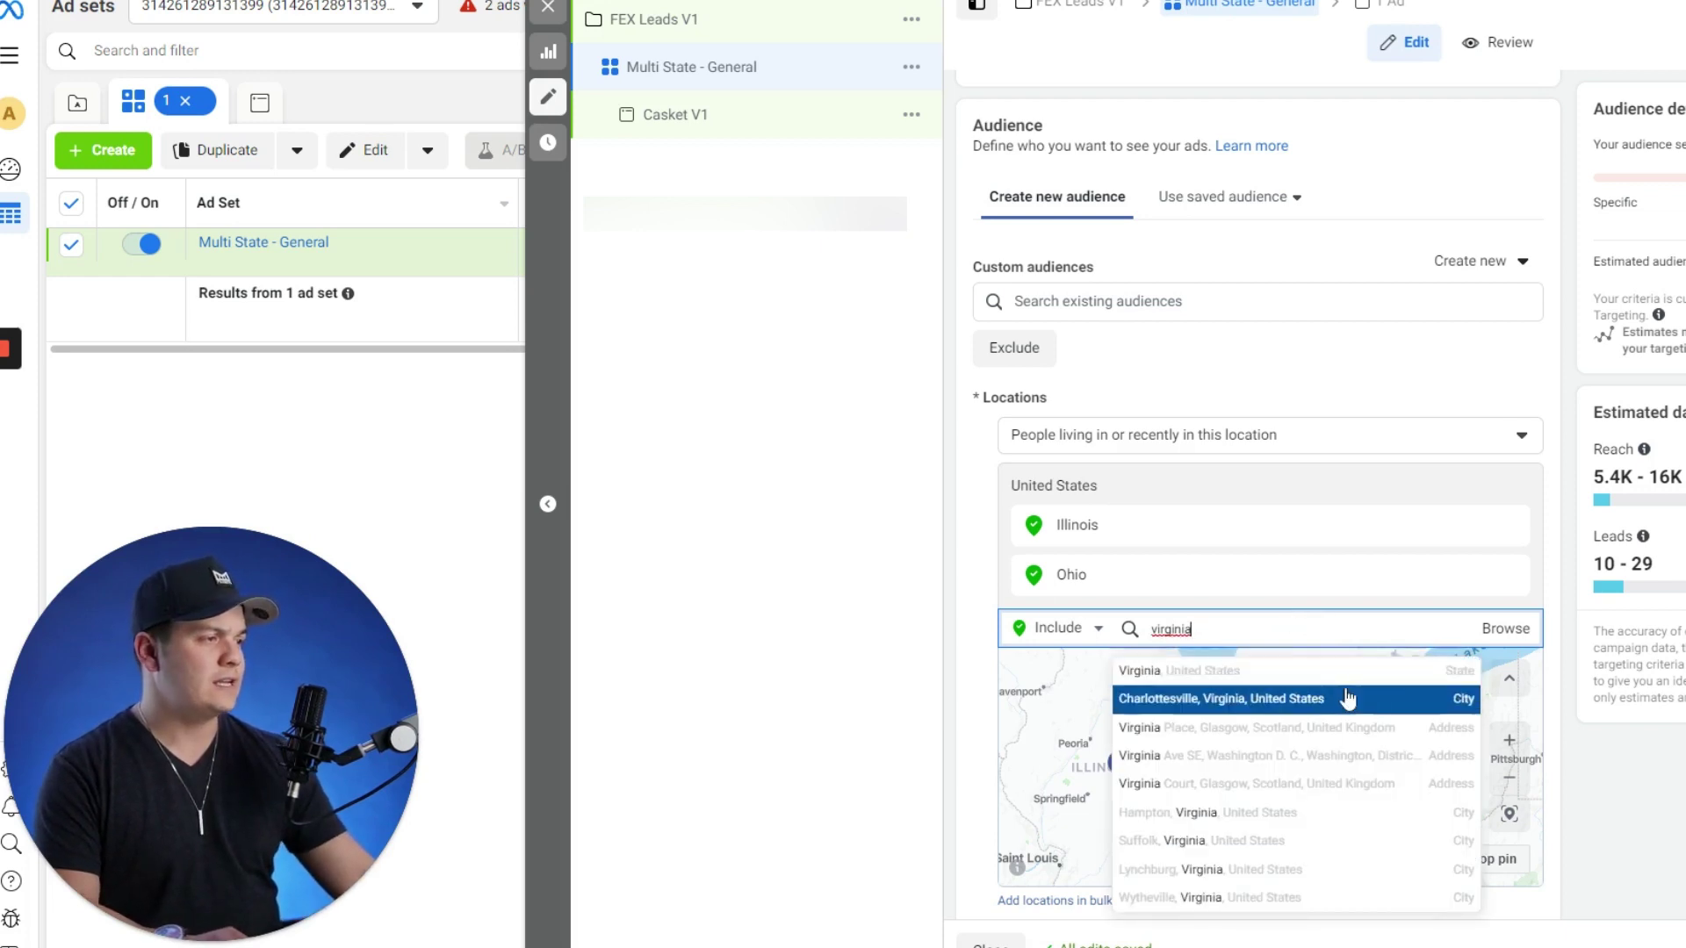
click(1422, 672)
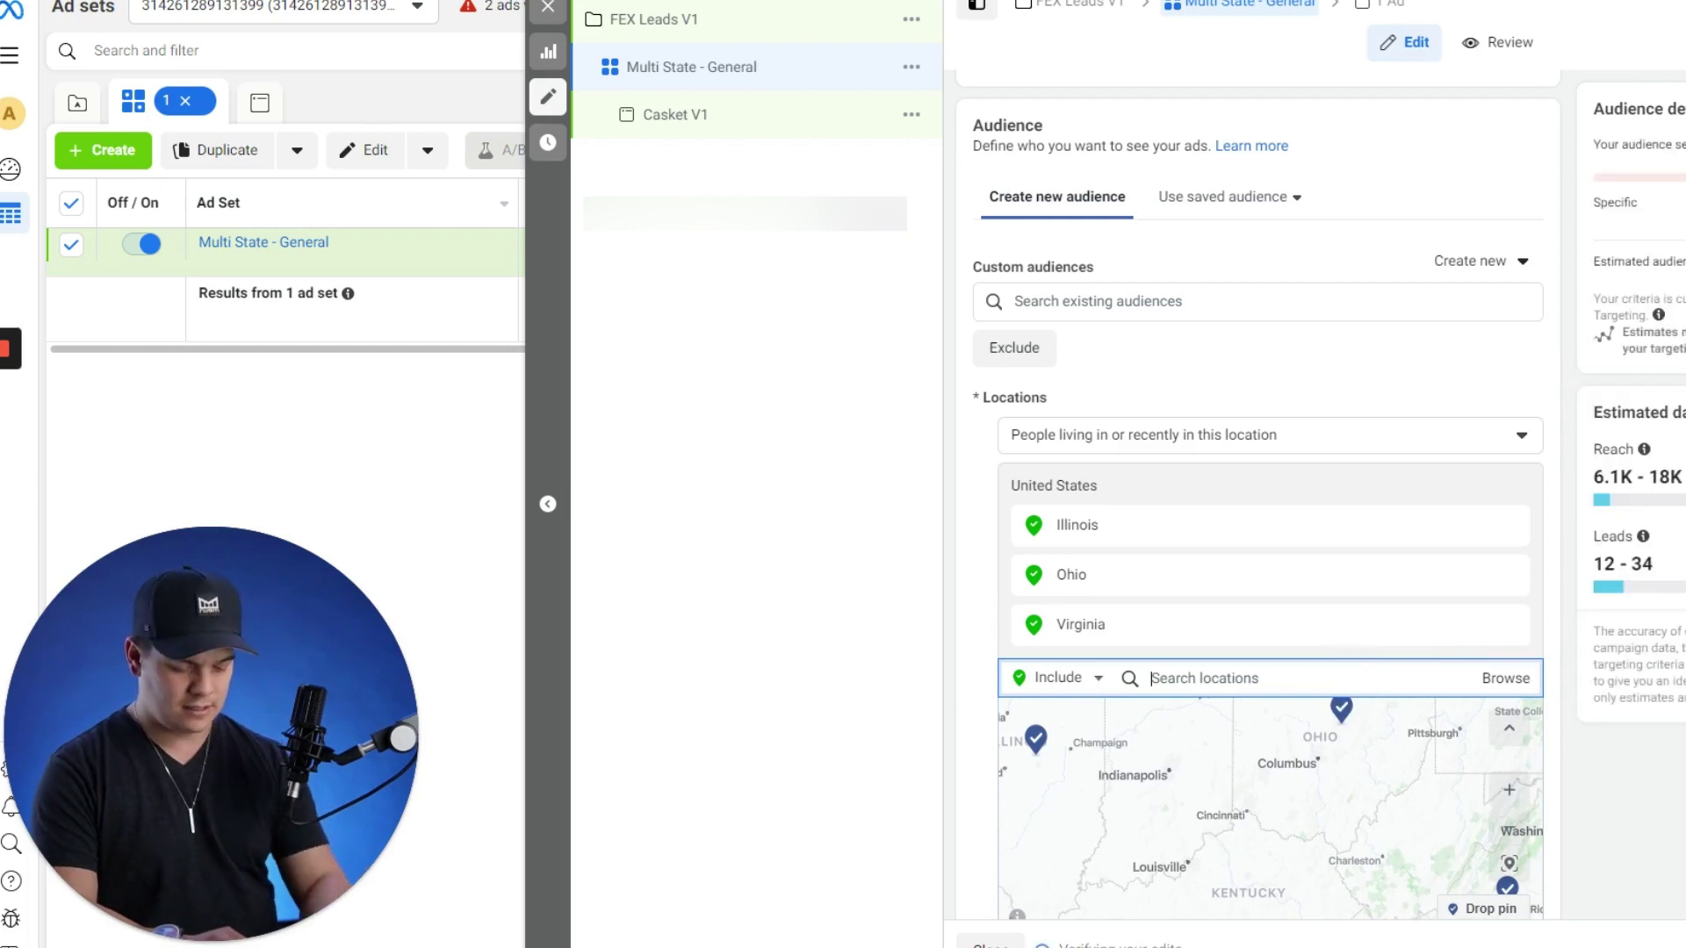
text(ger)
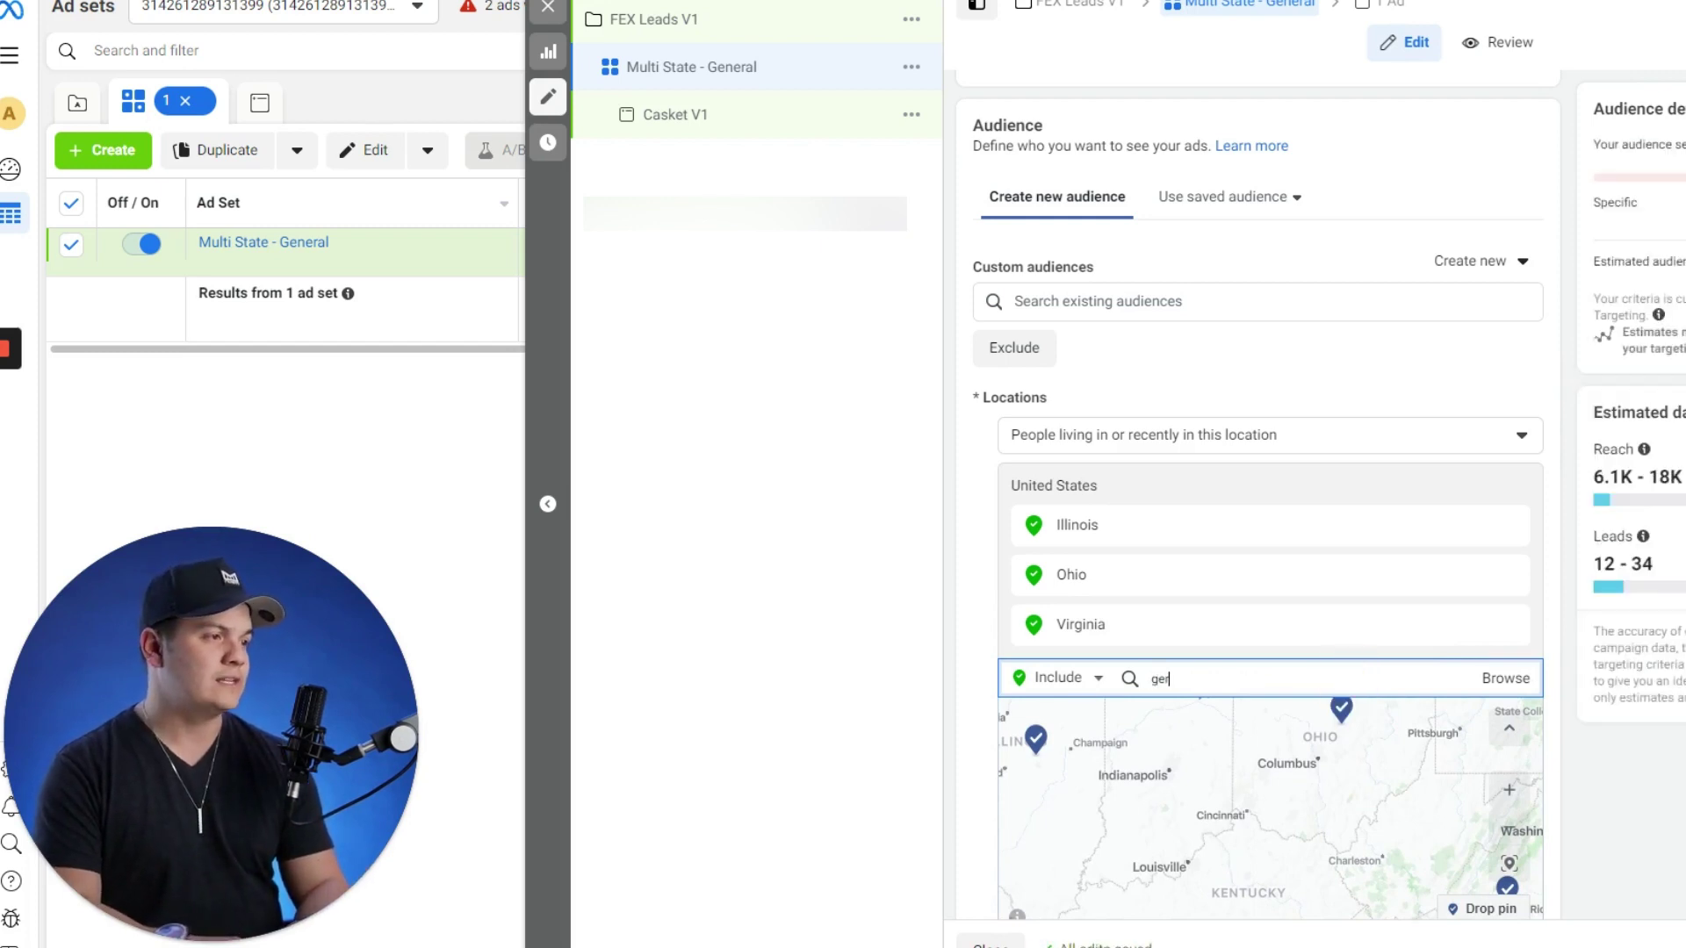
text(rgia)
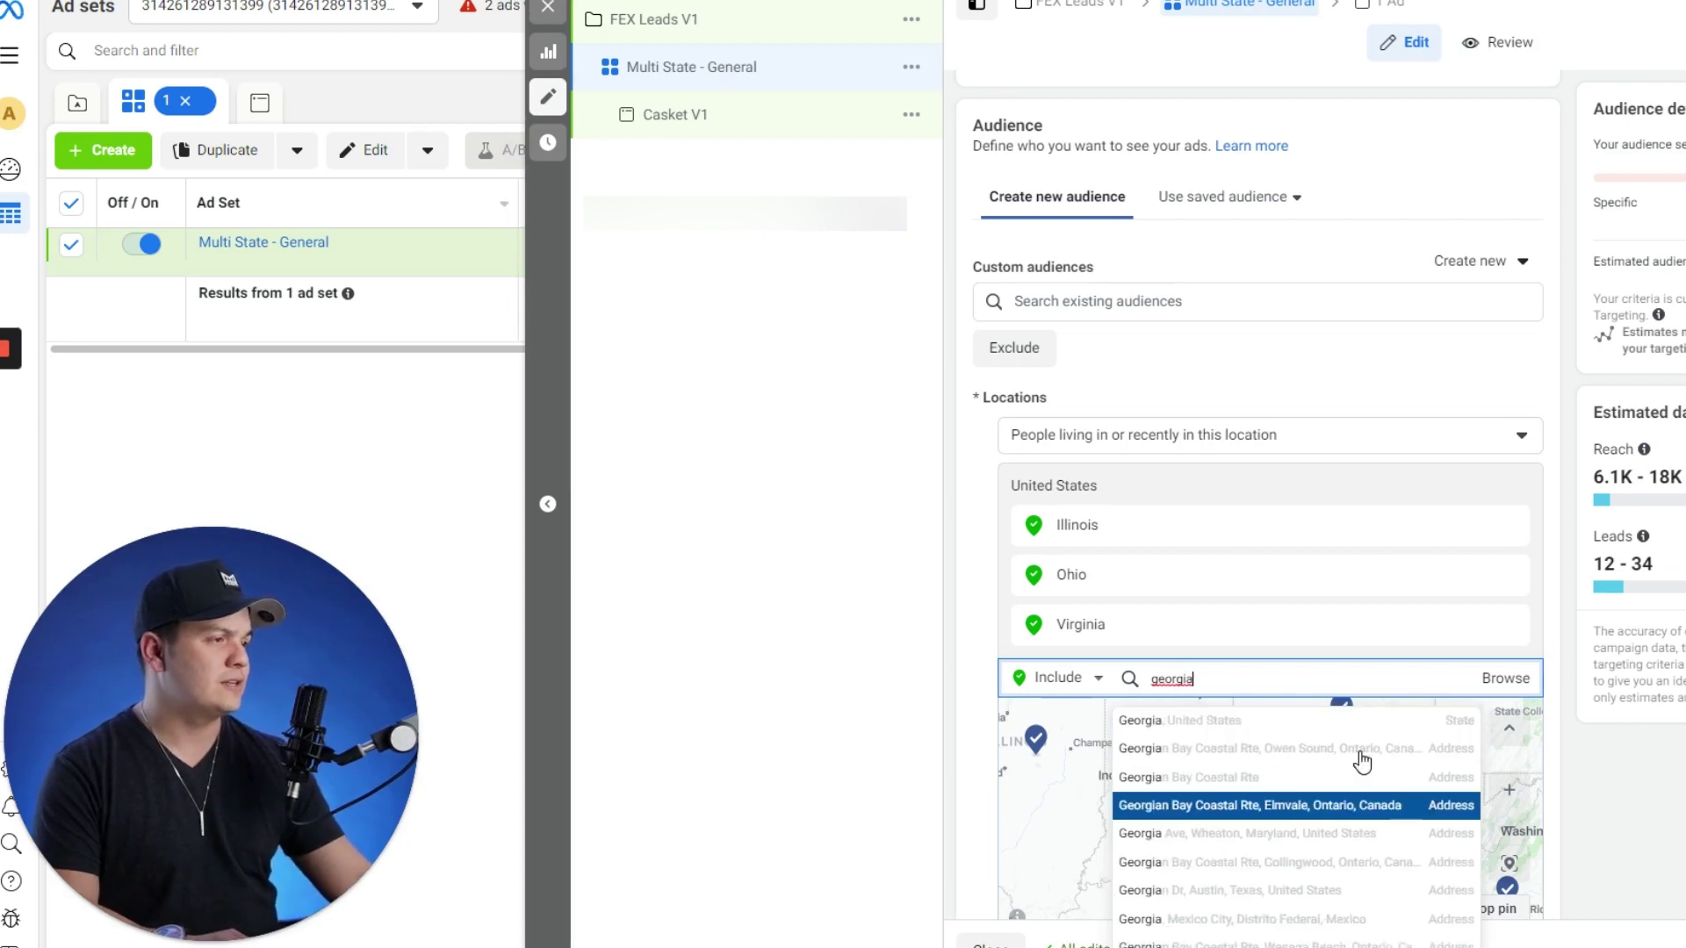
double_click(1252, 682)
click(1242, 682)
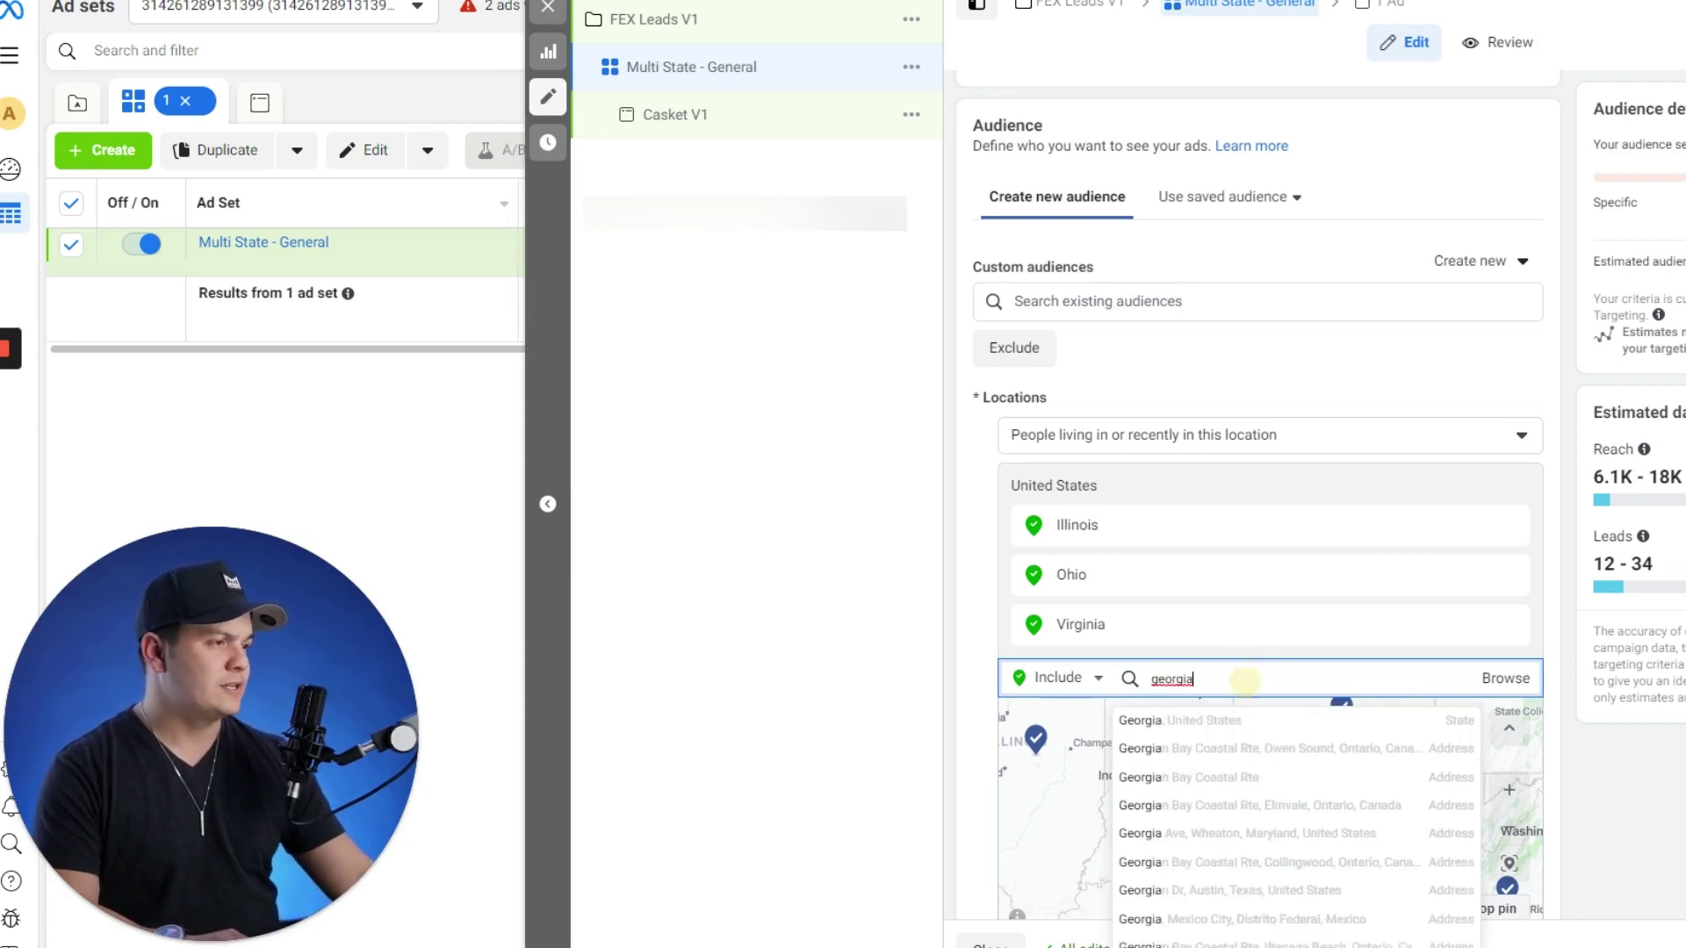
double_click(1253, 676)
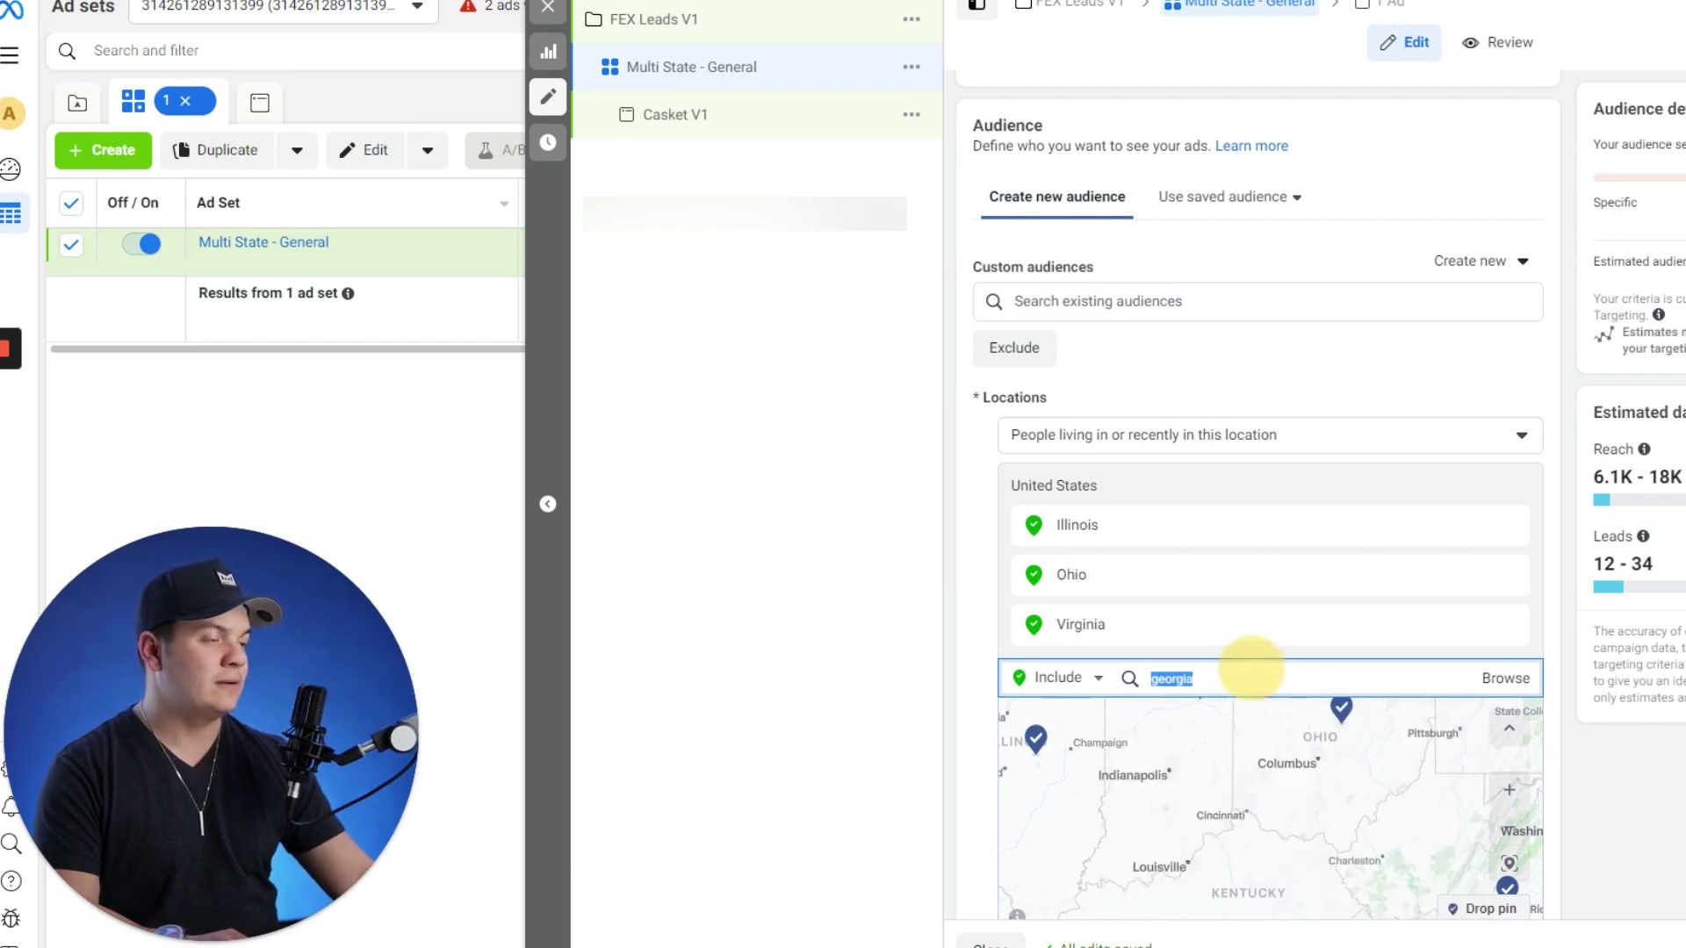
key(BackSpace)
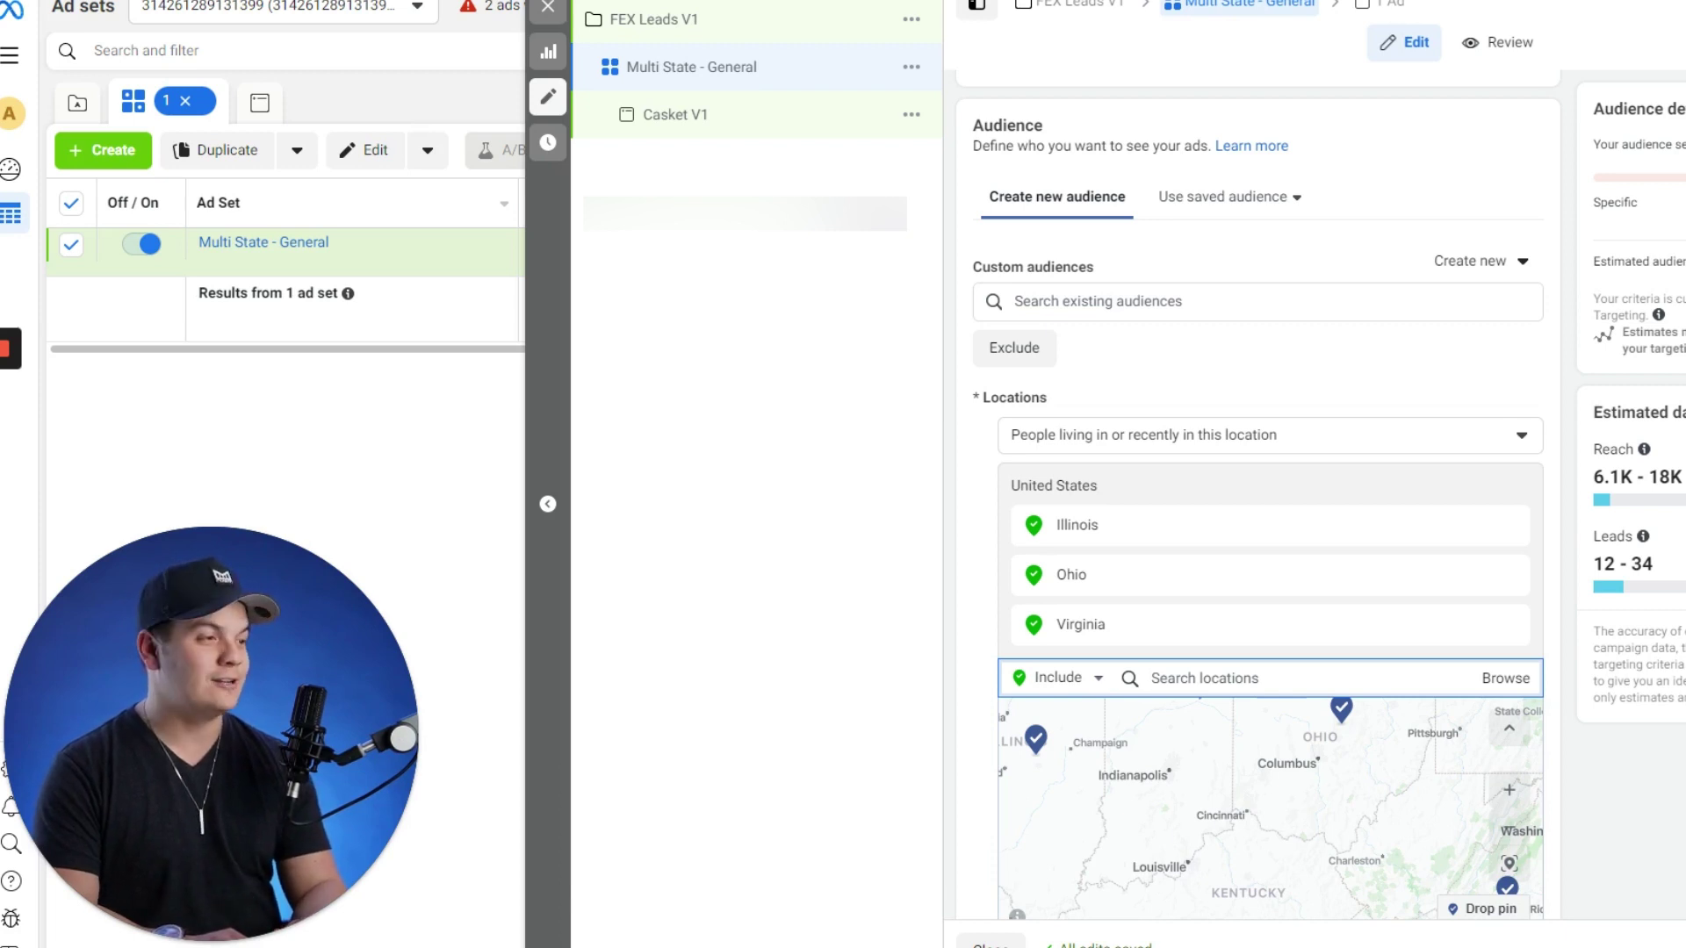
- Add Alaska, Arizona, Michigan and New Mexico to the audience locations and limit targeting to People living in this location
text(alaska)
click(1241, 843)
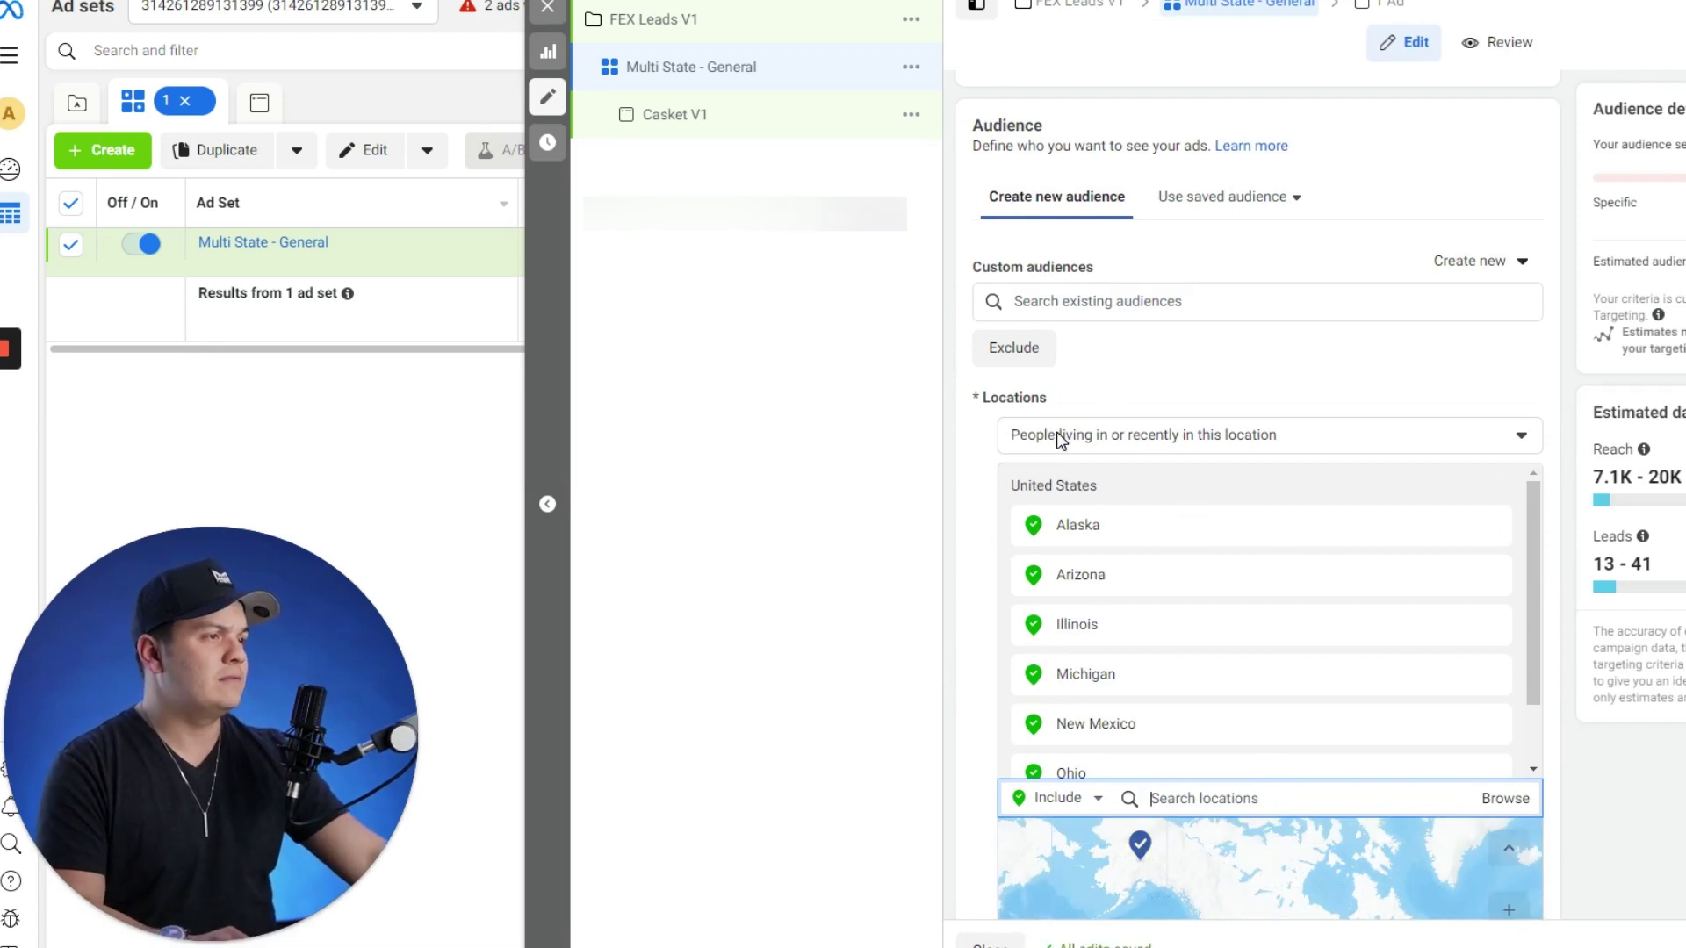
click(1137, 435)
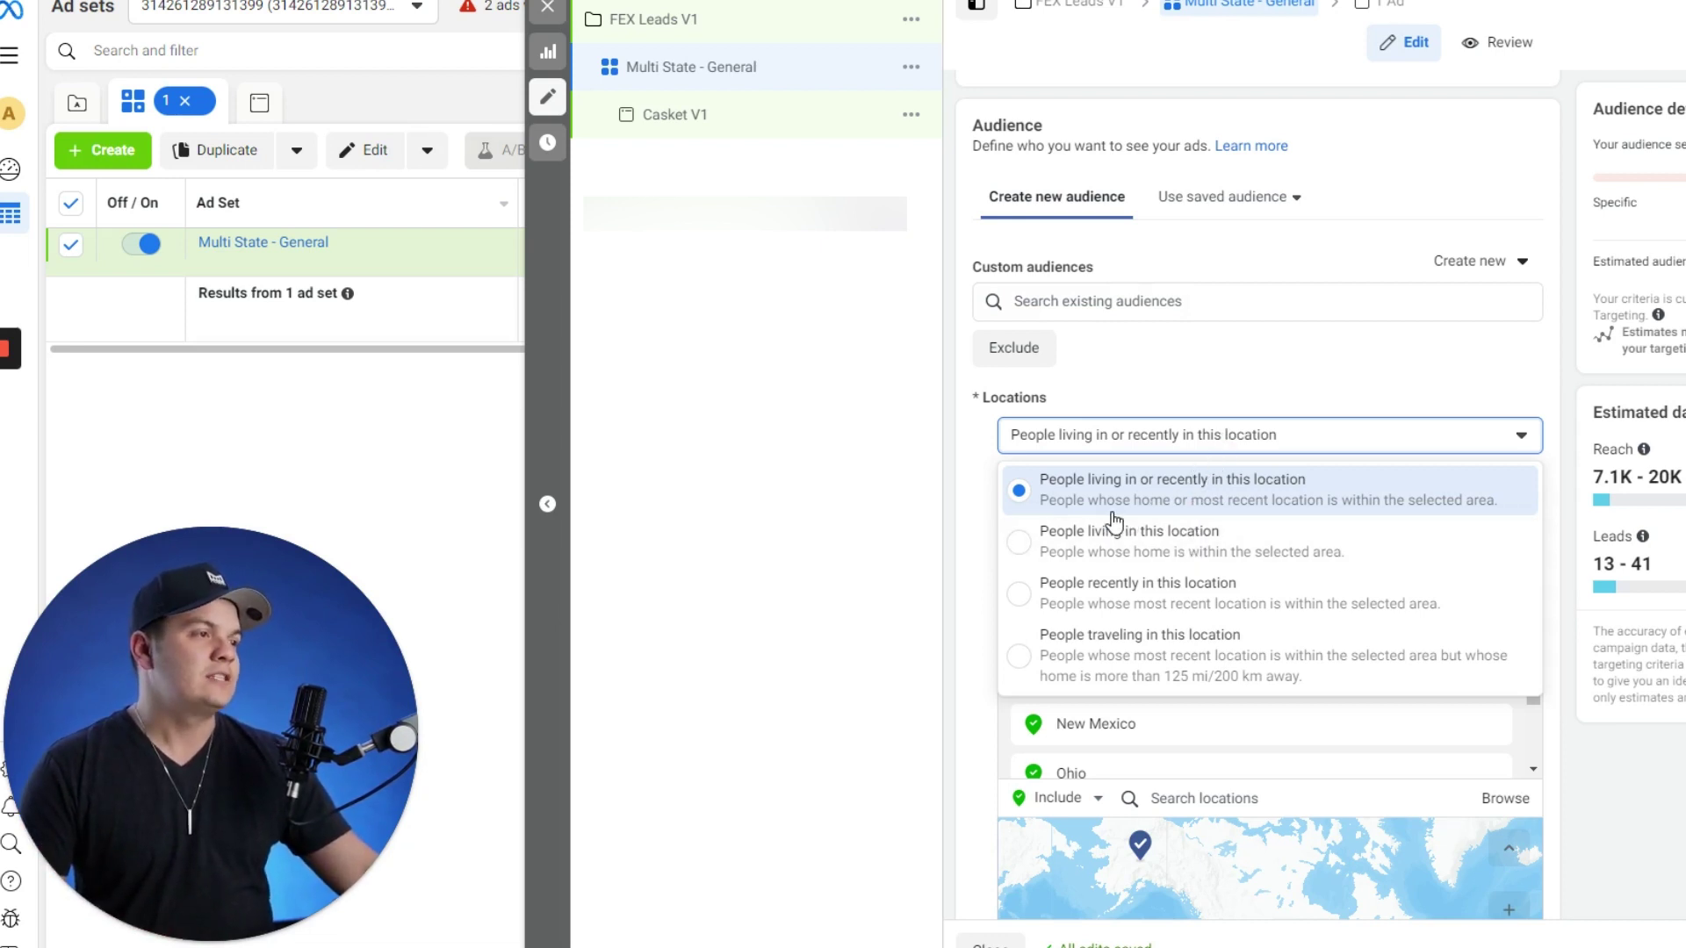
click(1102, 541)
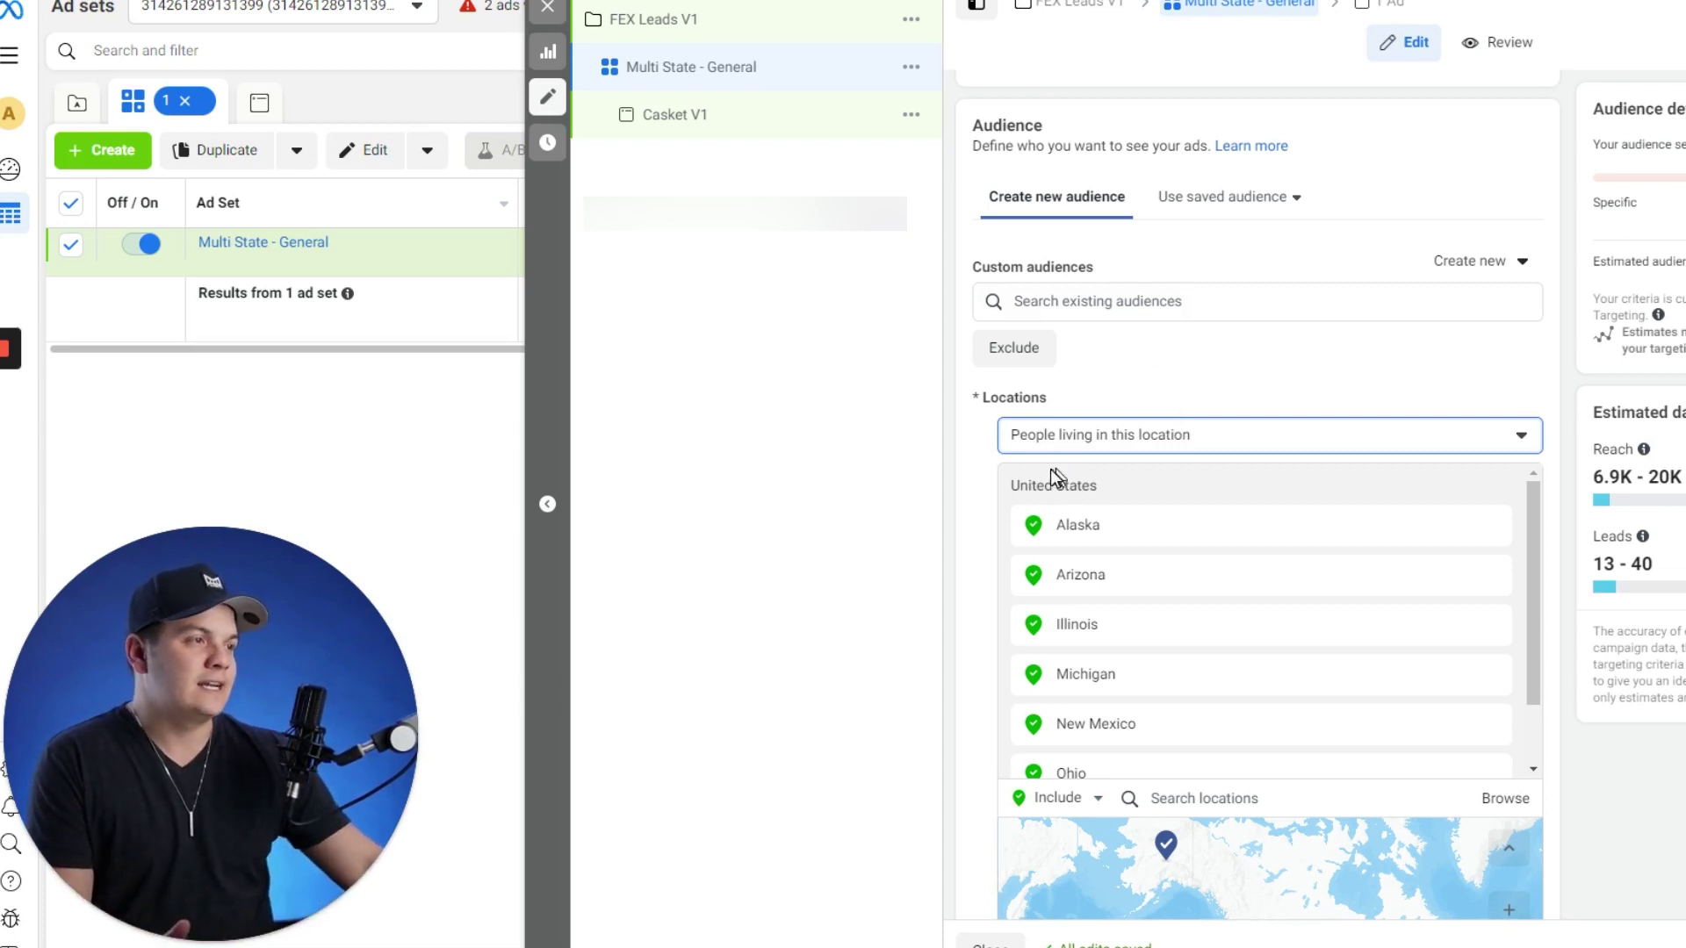
click(986, 482)
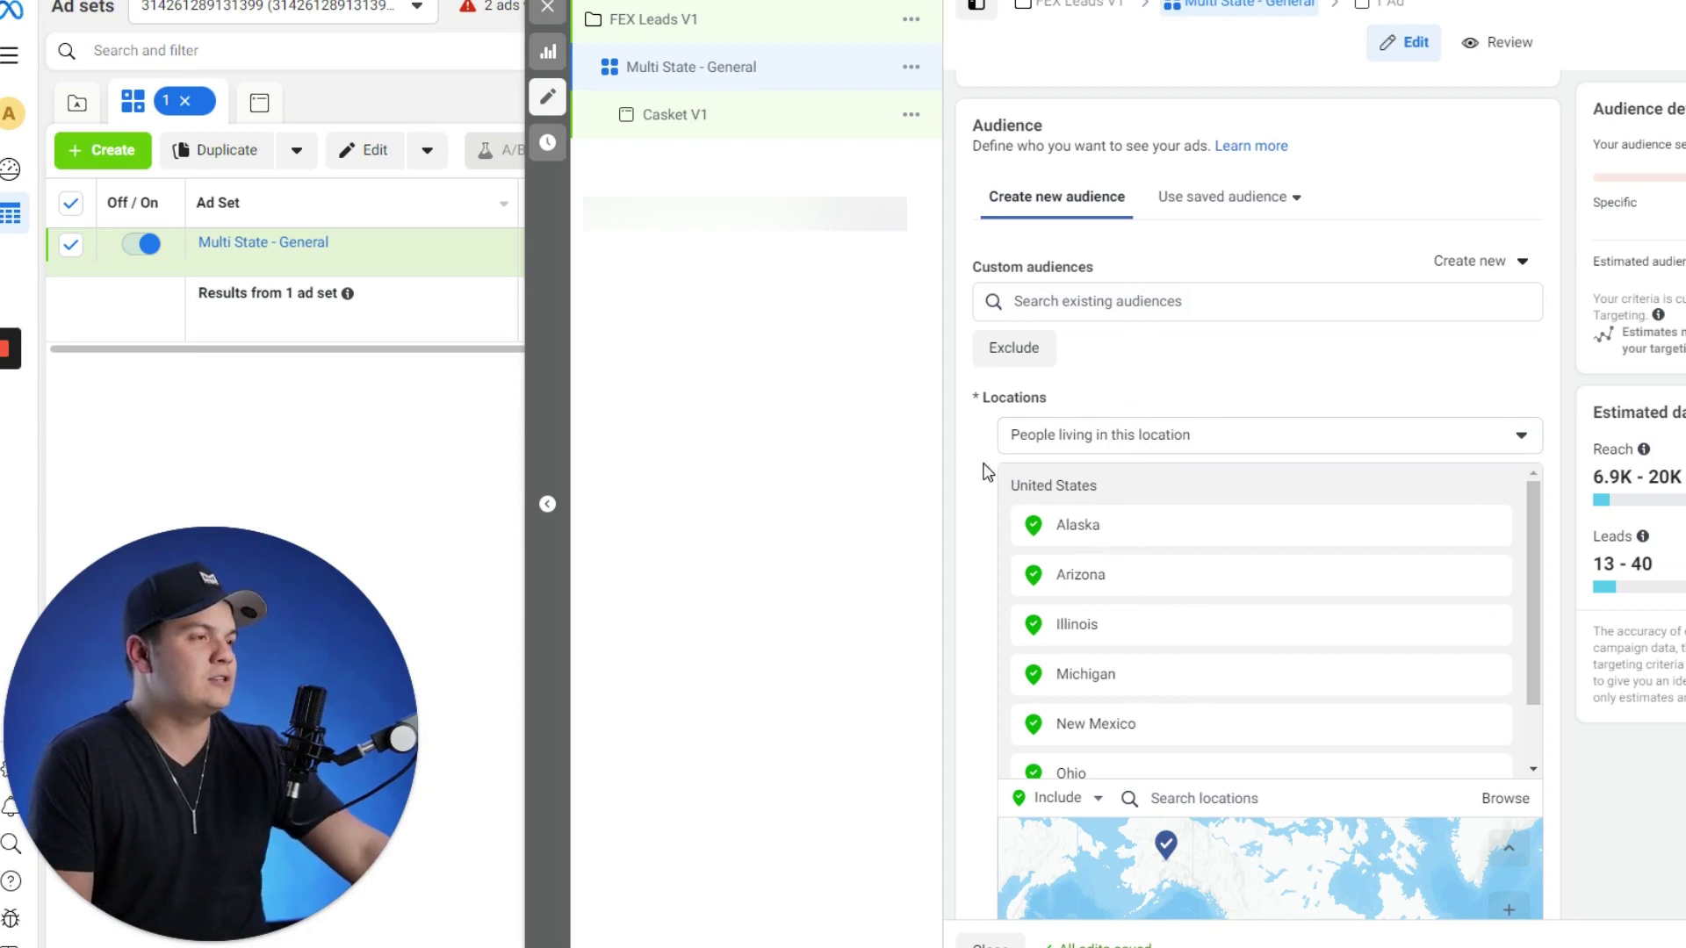
- Set the audience's minimum age to 50 and keep the maximum at 65+
scroll(990, 468, up, 1)
scroll(997, 474, down, 9)
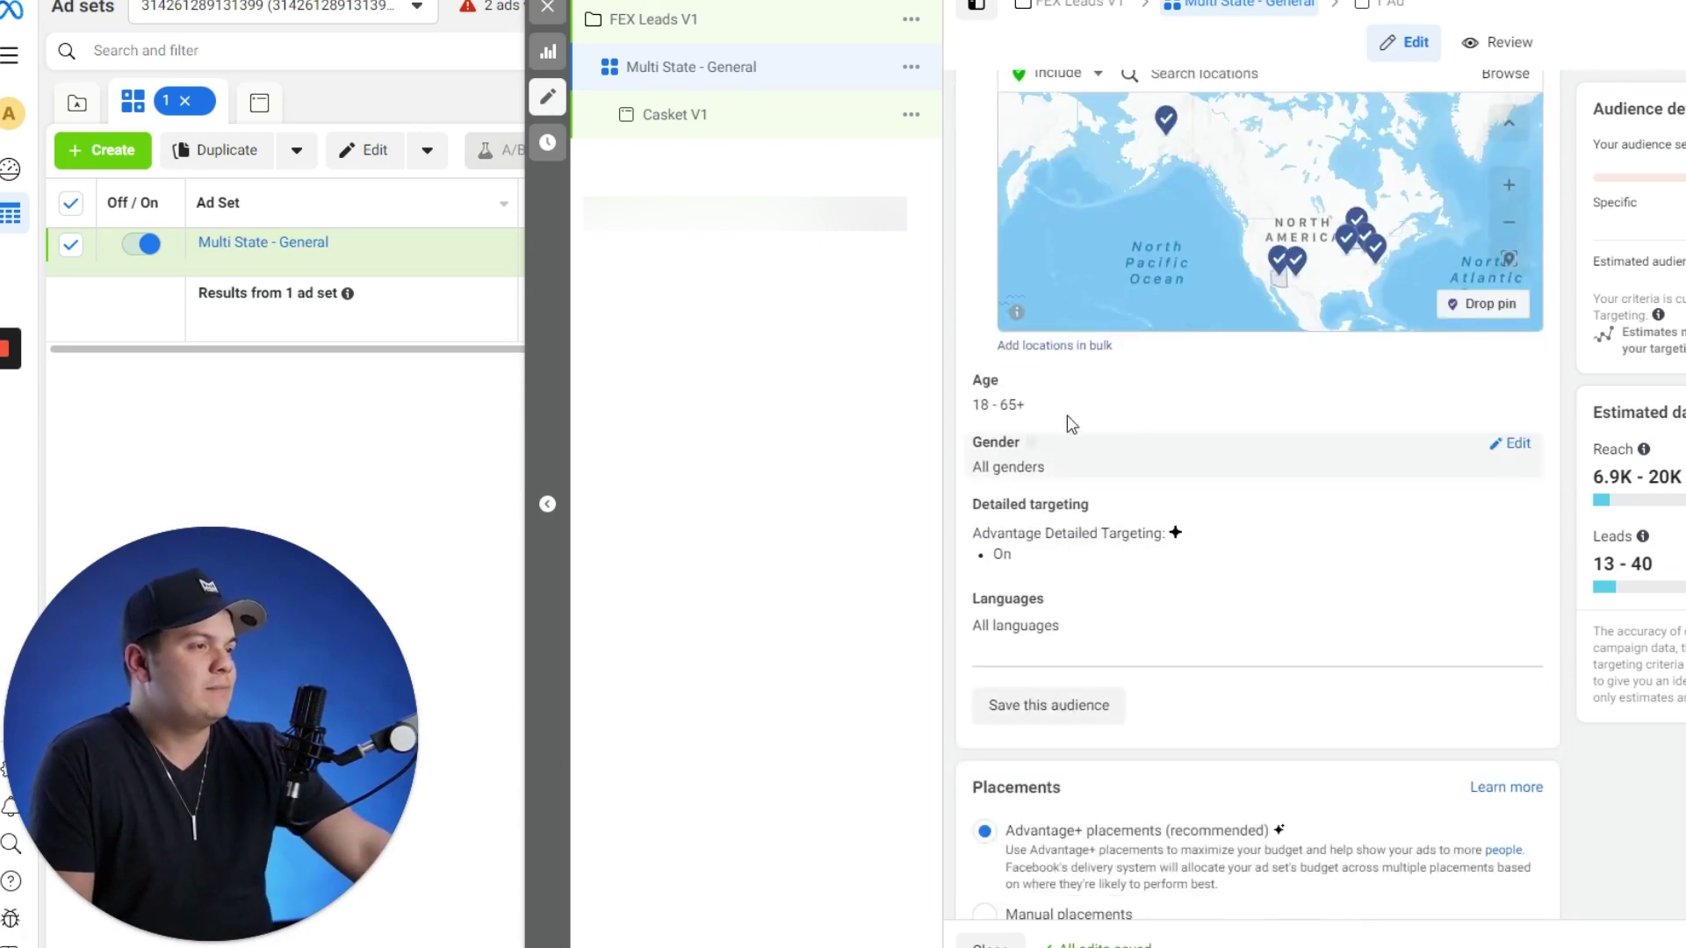
click(1510, 381)
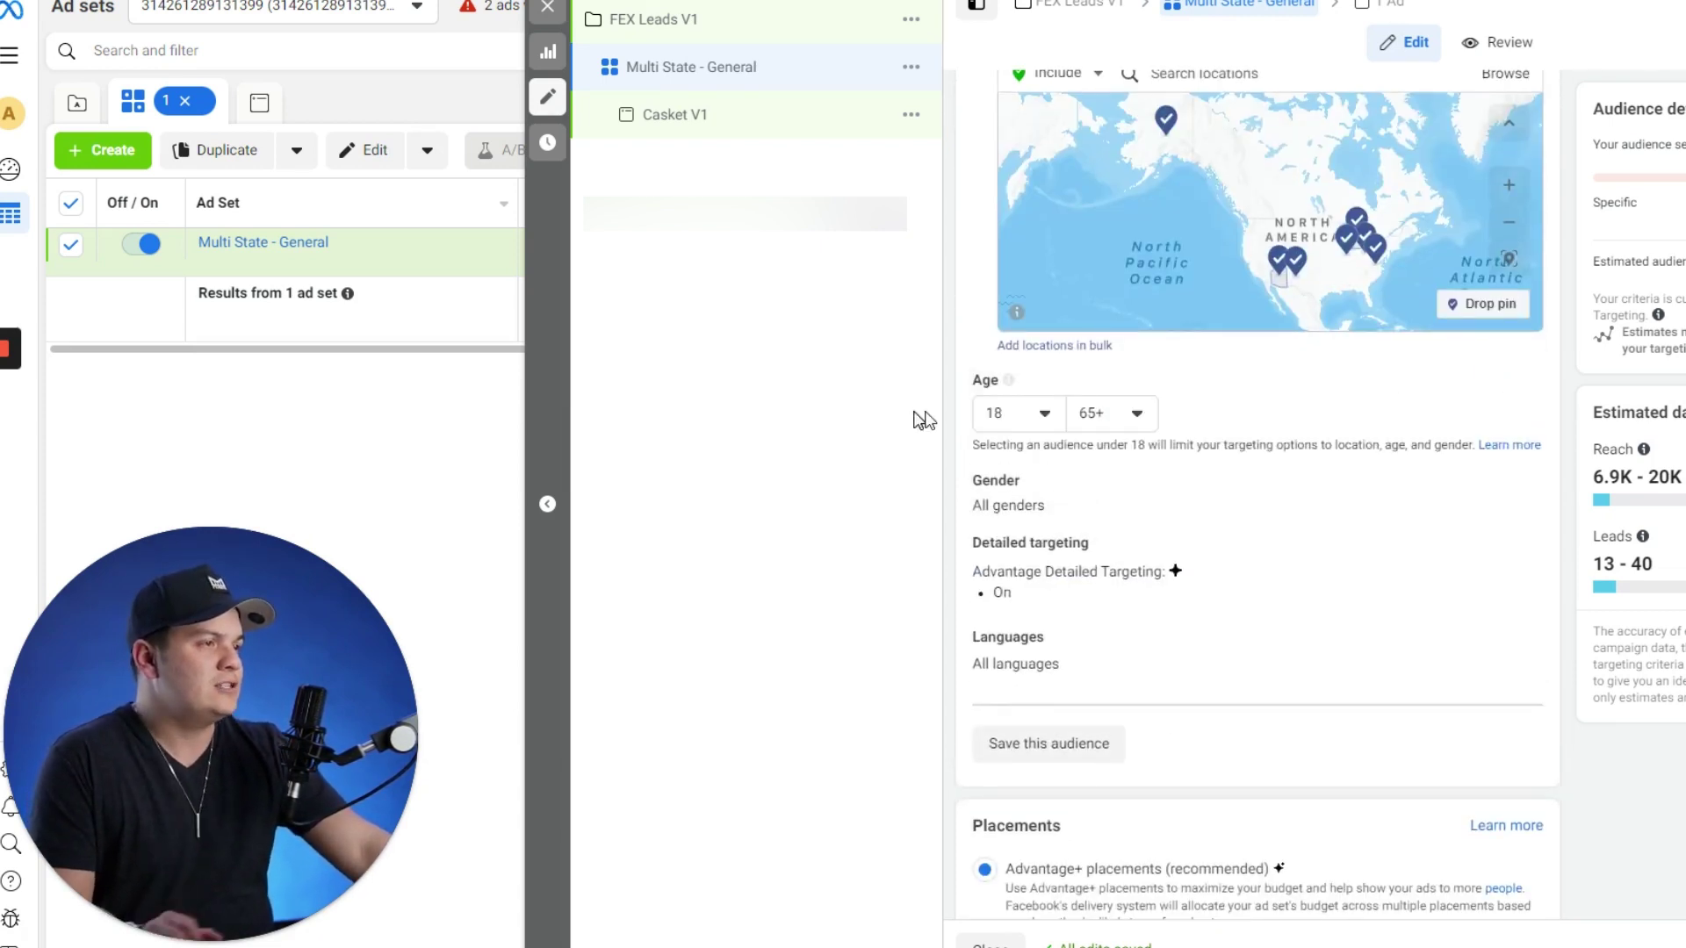
click(1012, 413)
scroll(1060, 566, down, 10)
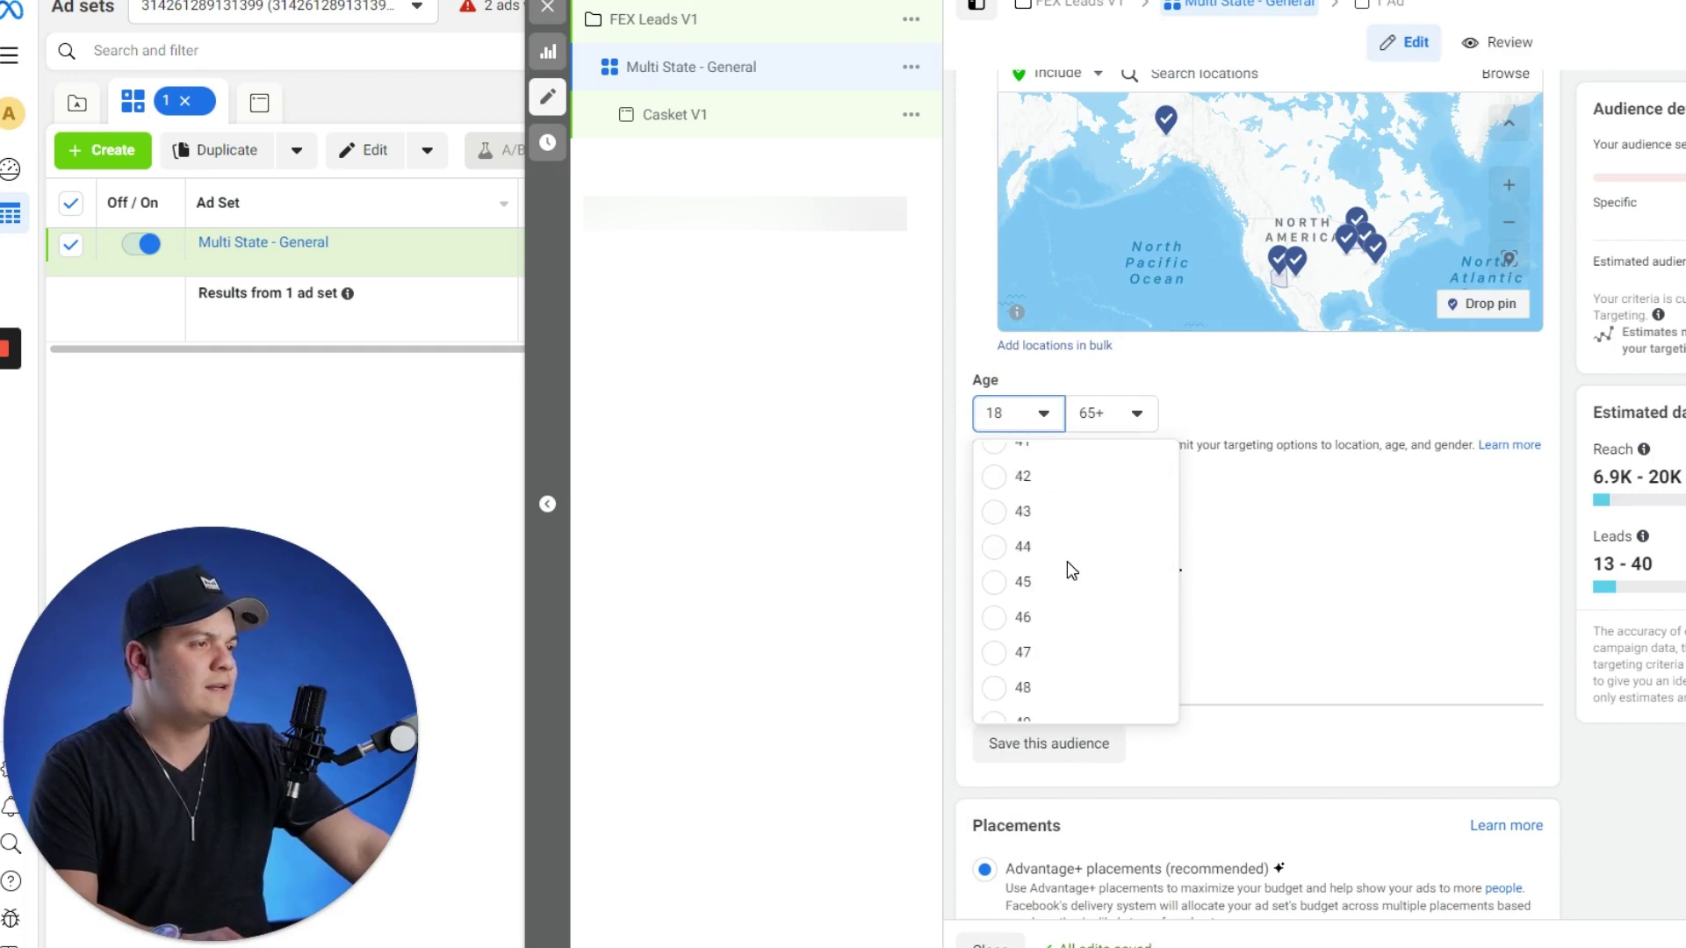
scroll(1069, 569, down, 1)
scroll(1053, 549, up, 1)
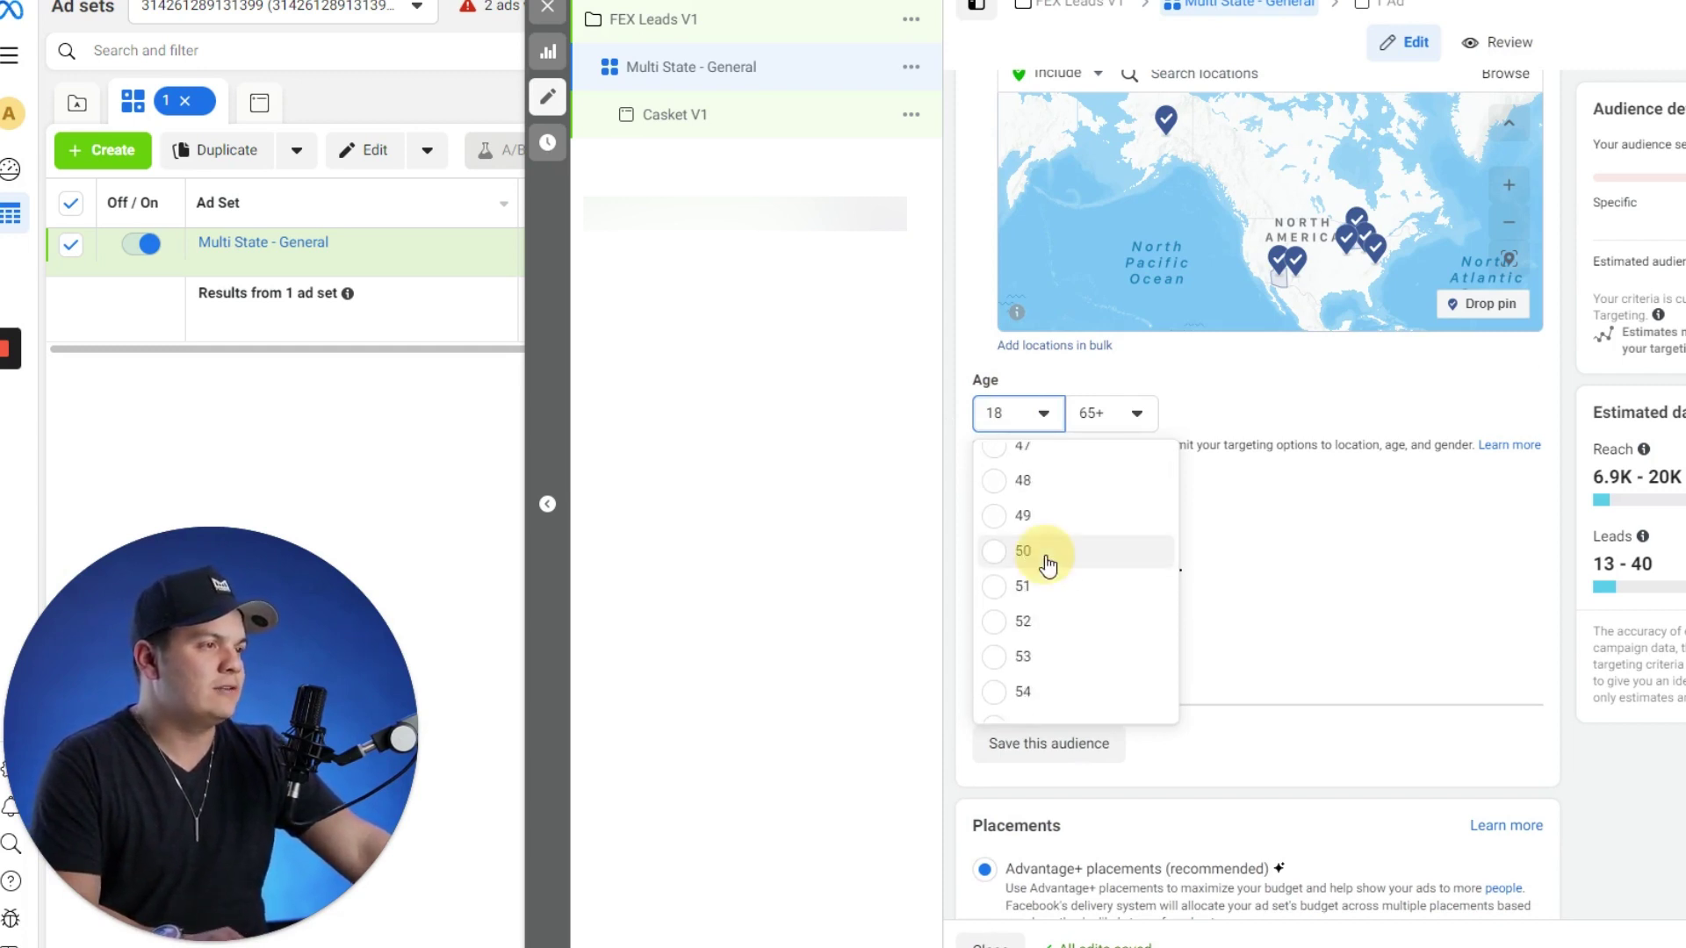
click(1046, 562)
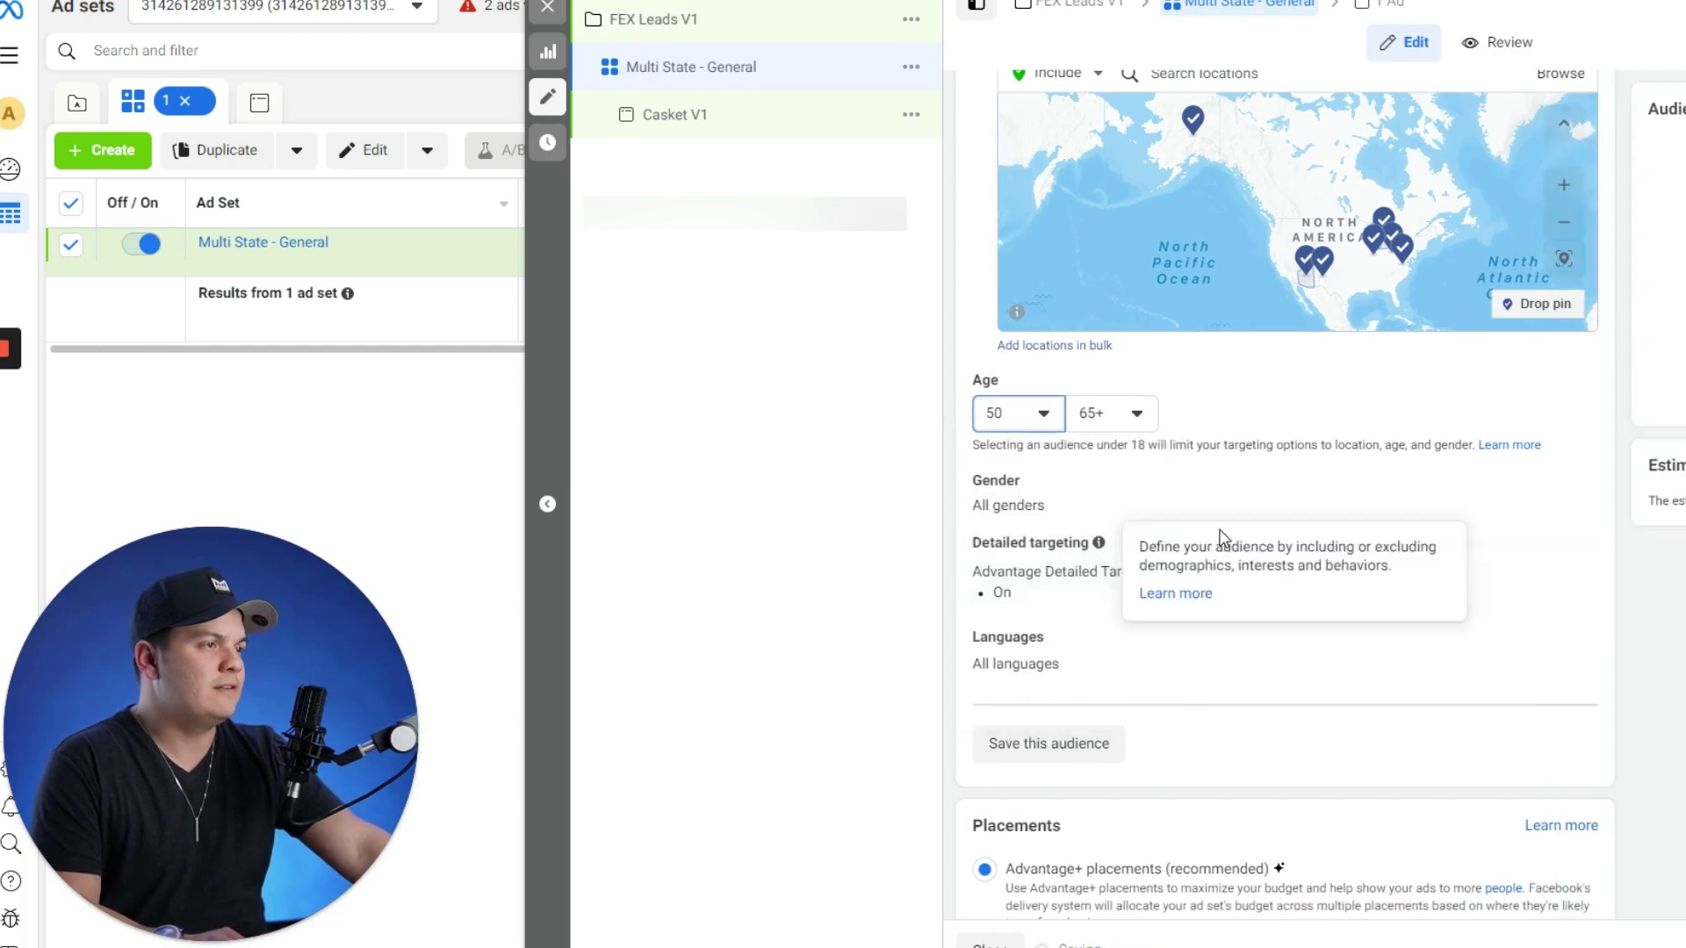
click(1127, 423)
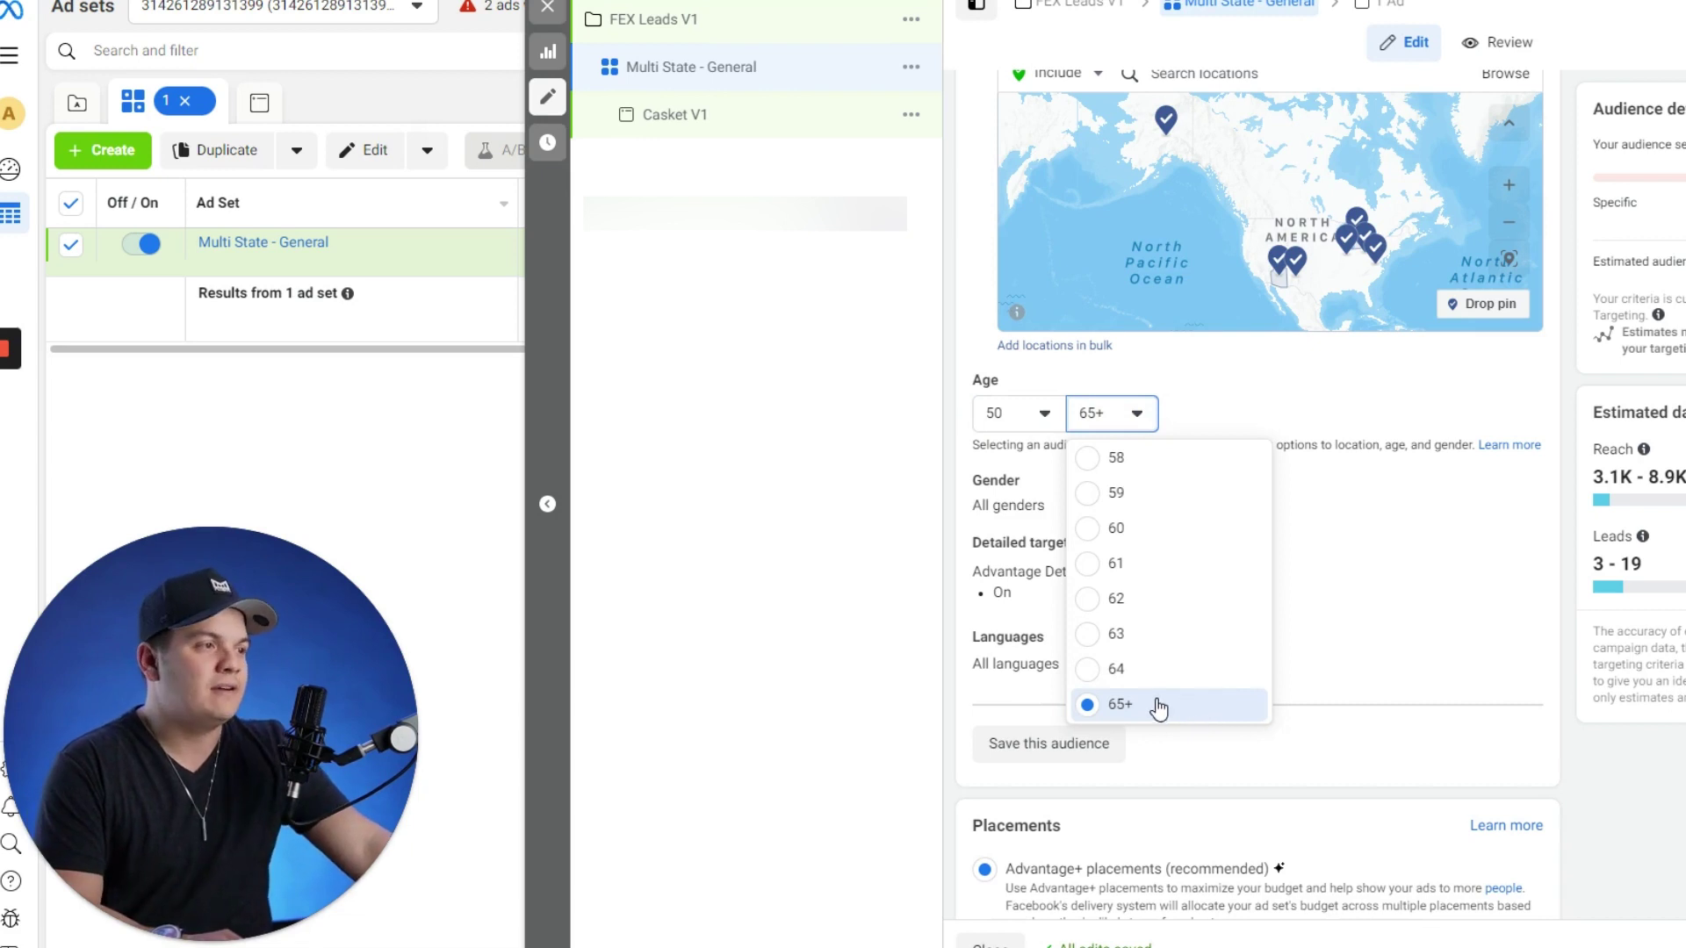
click(1265, 415)
click(1217, 437)
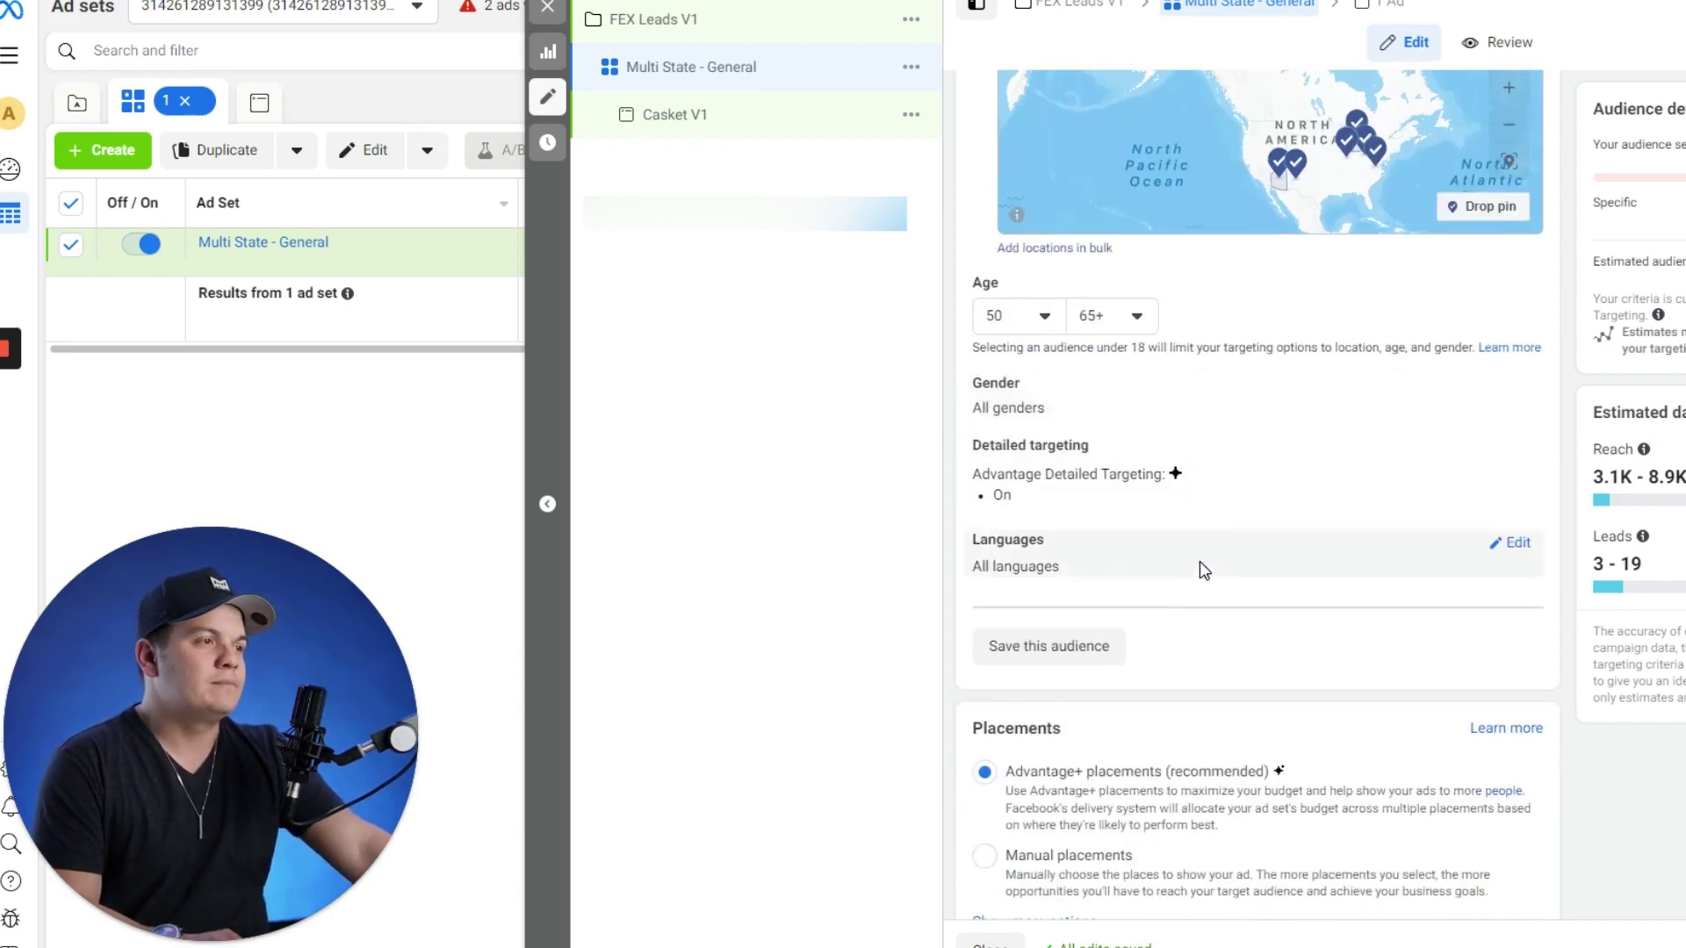
- Restrict the audience's languages to English (All)
scroll(1167, 526, down, 2)
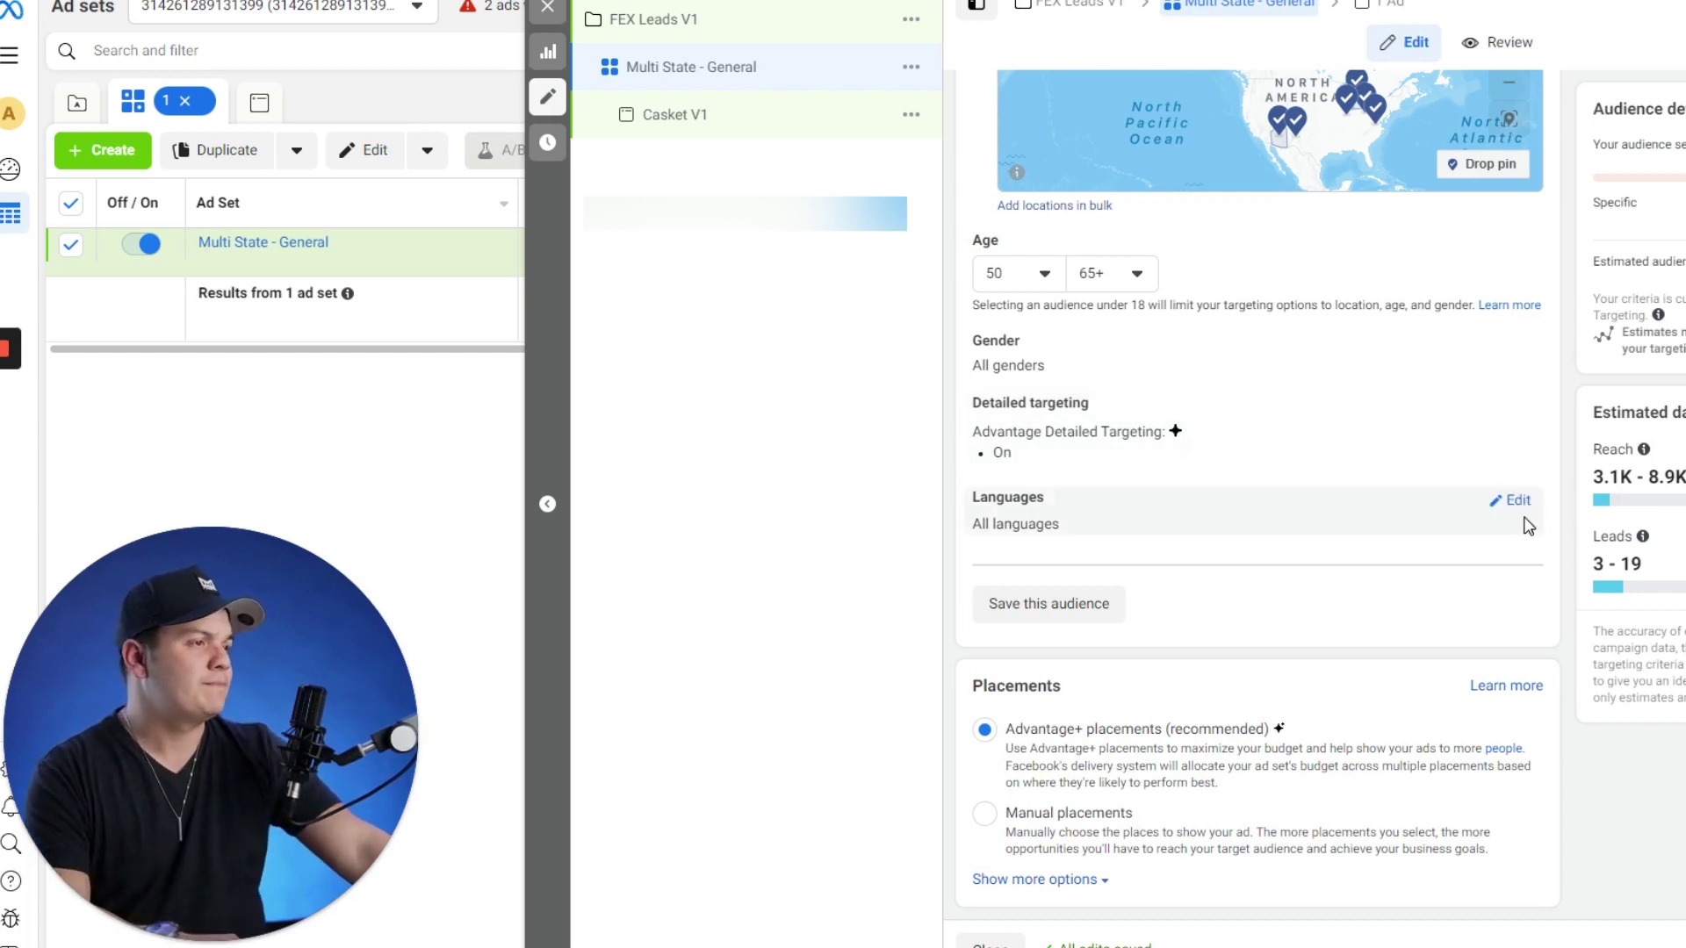
click(1509, 502)
click(1161, 520)
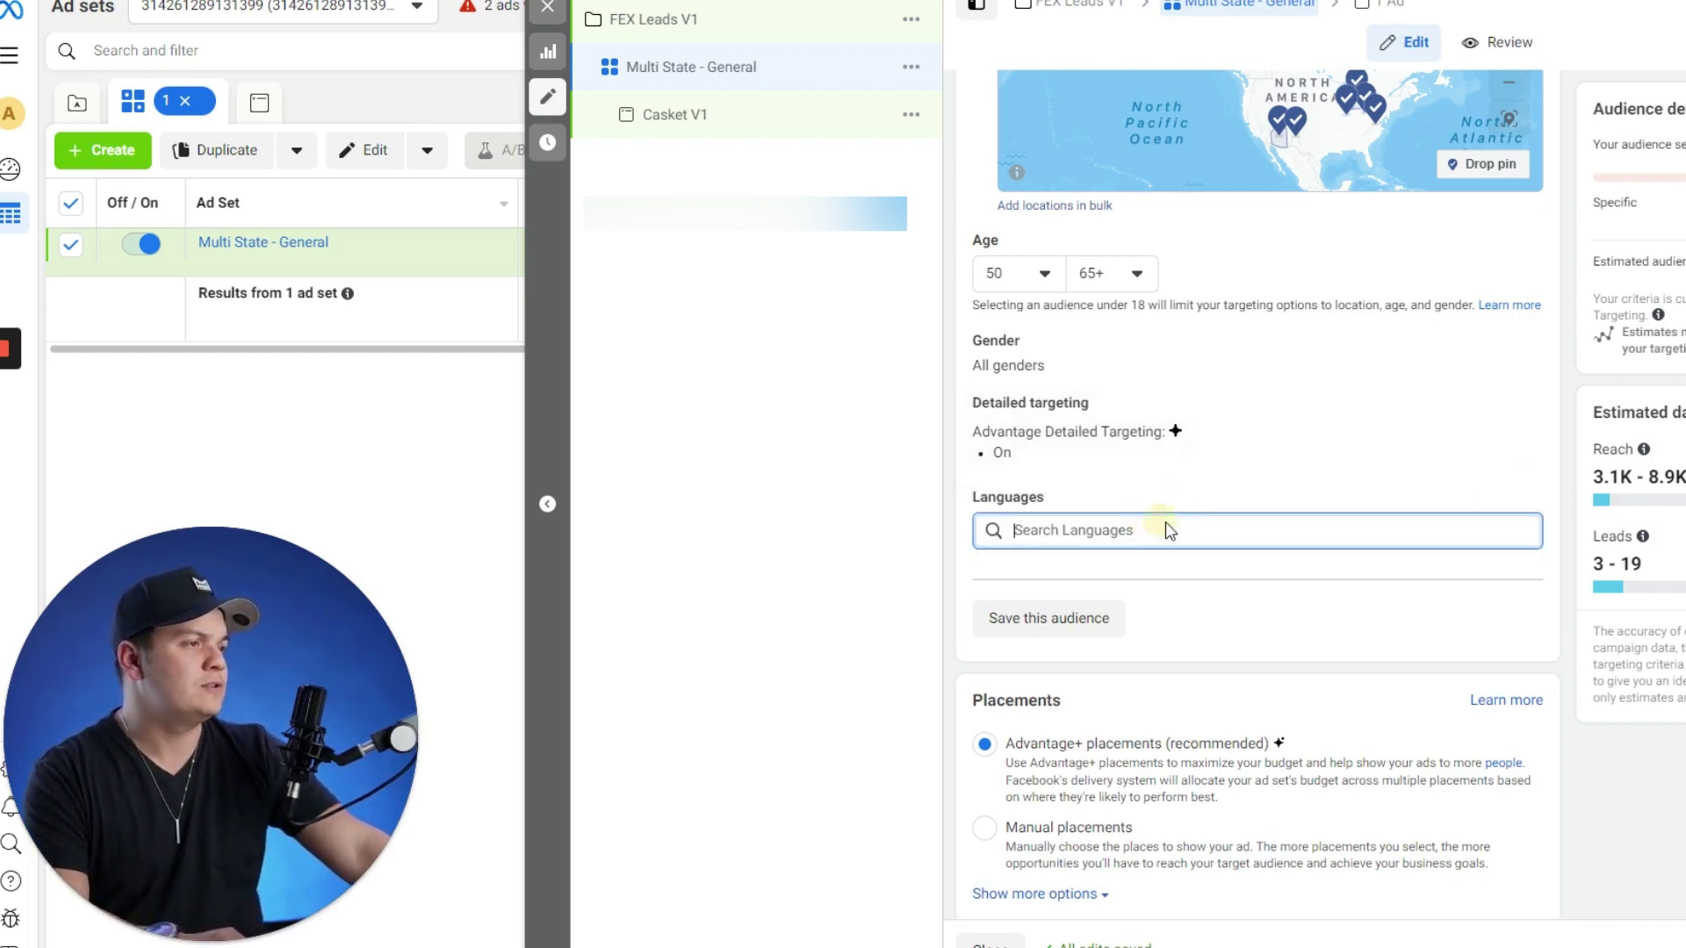
text(en)
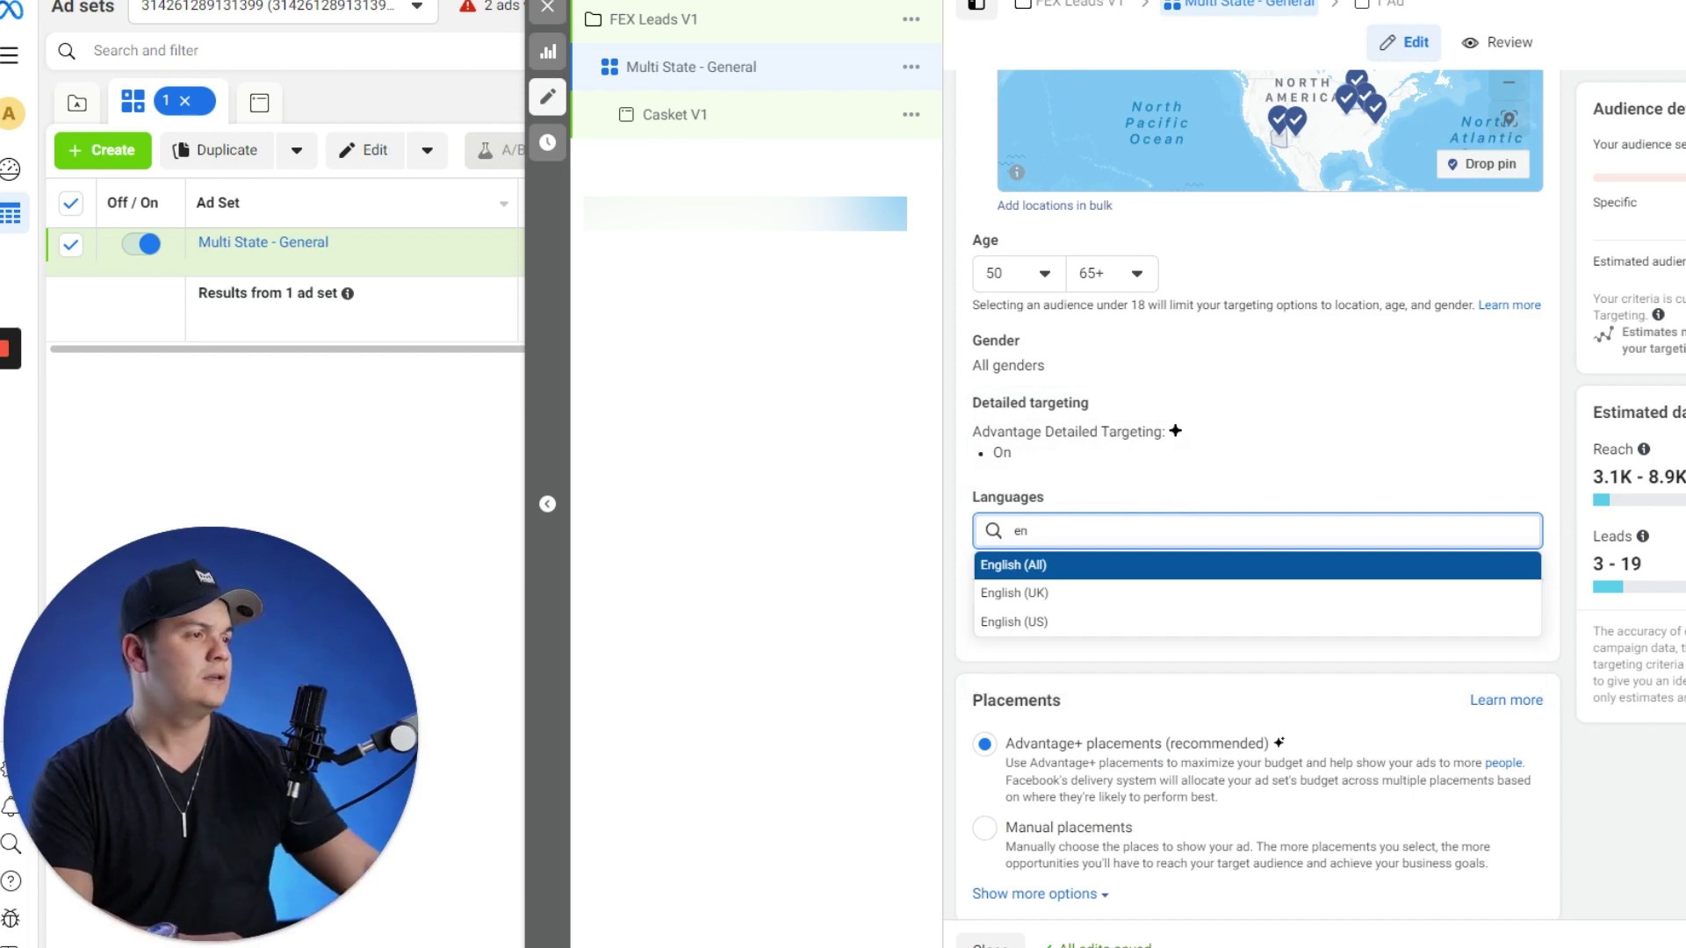
click(1131, 567)
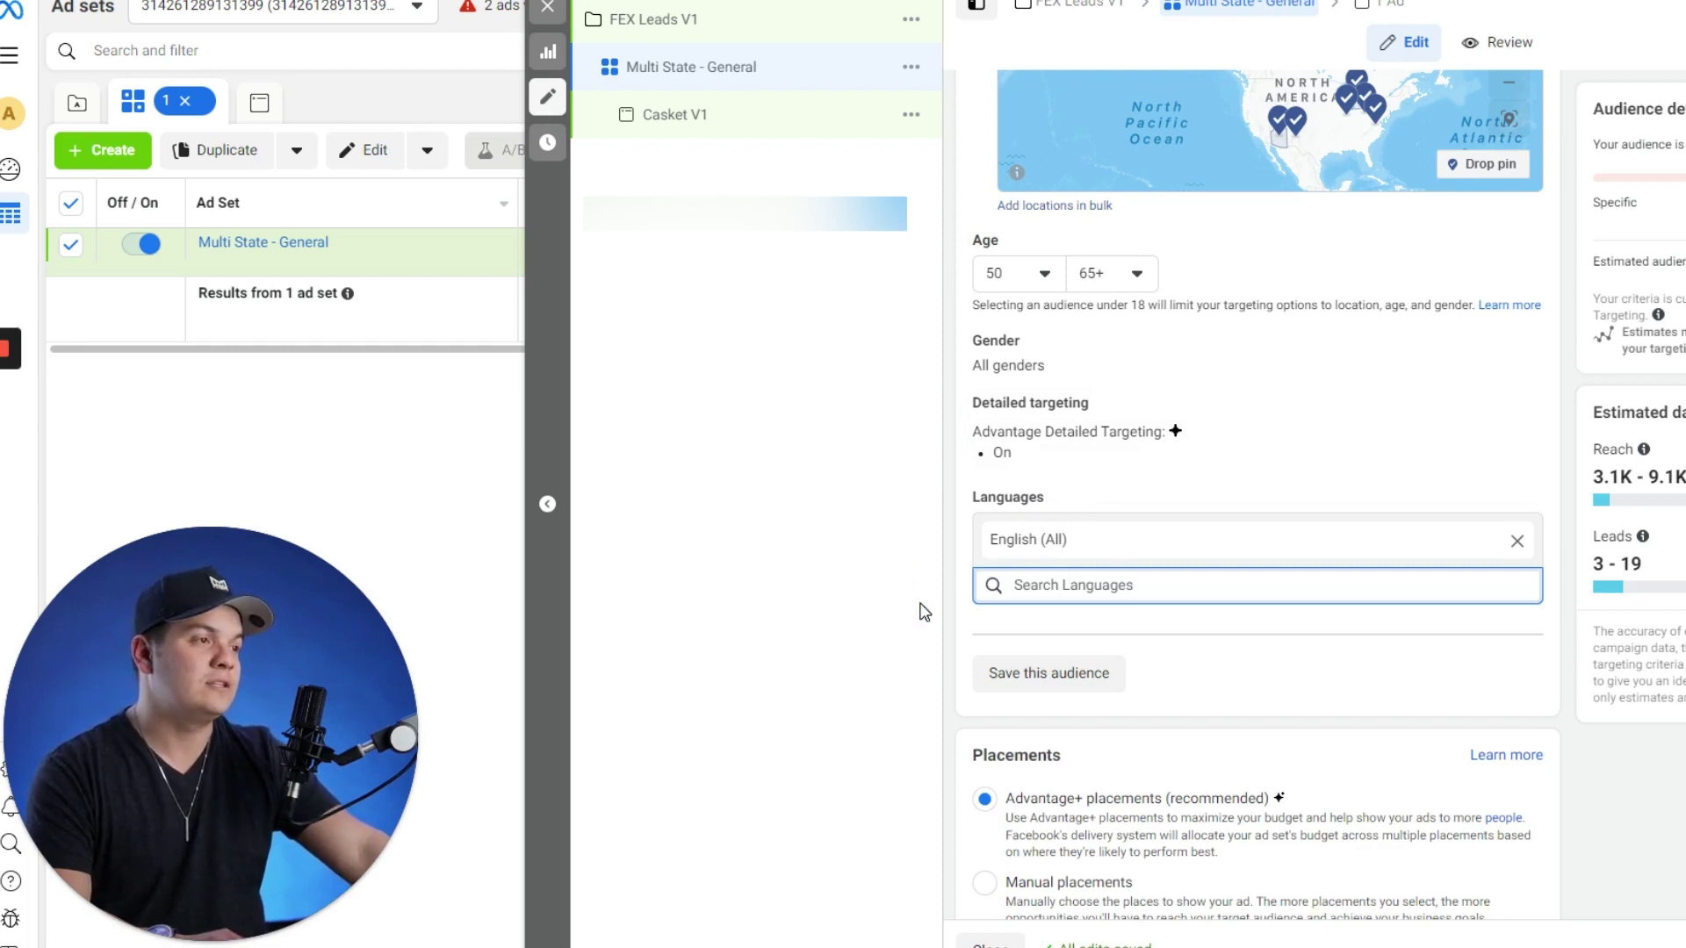
click(941, 560)
- Open the Casket V1 ad and go through its identity and ad setup settings
scroll(965, 597, down, 1)
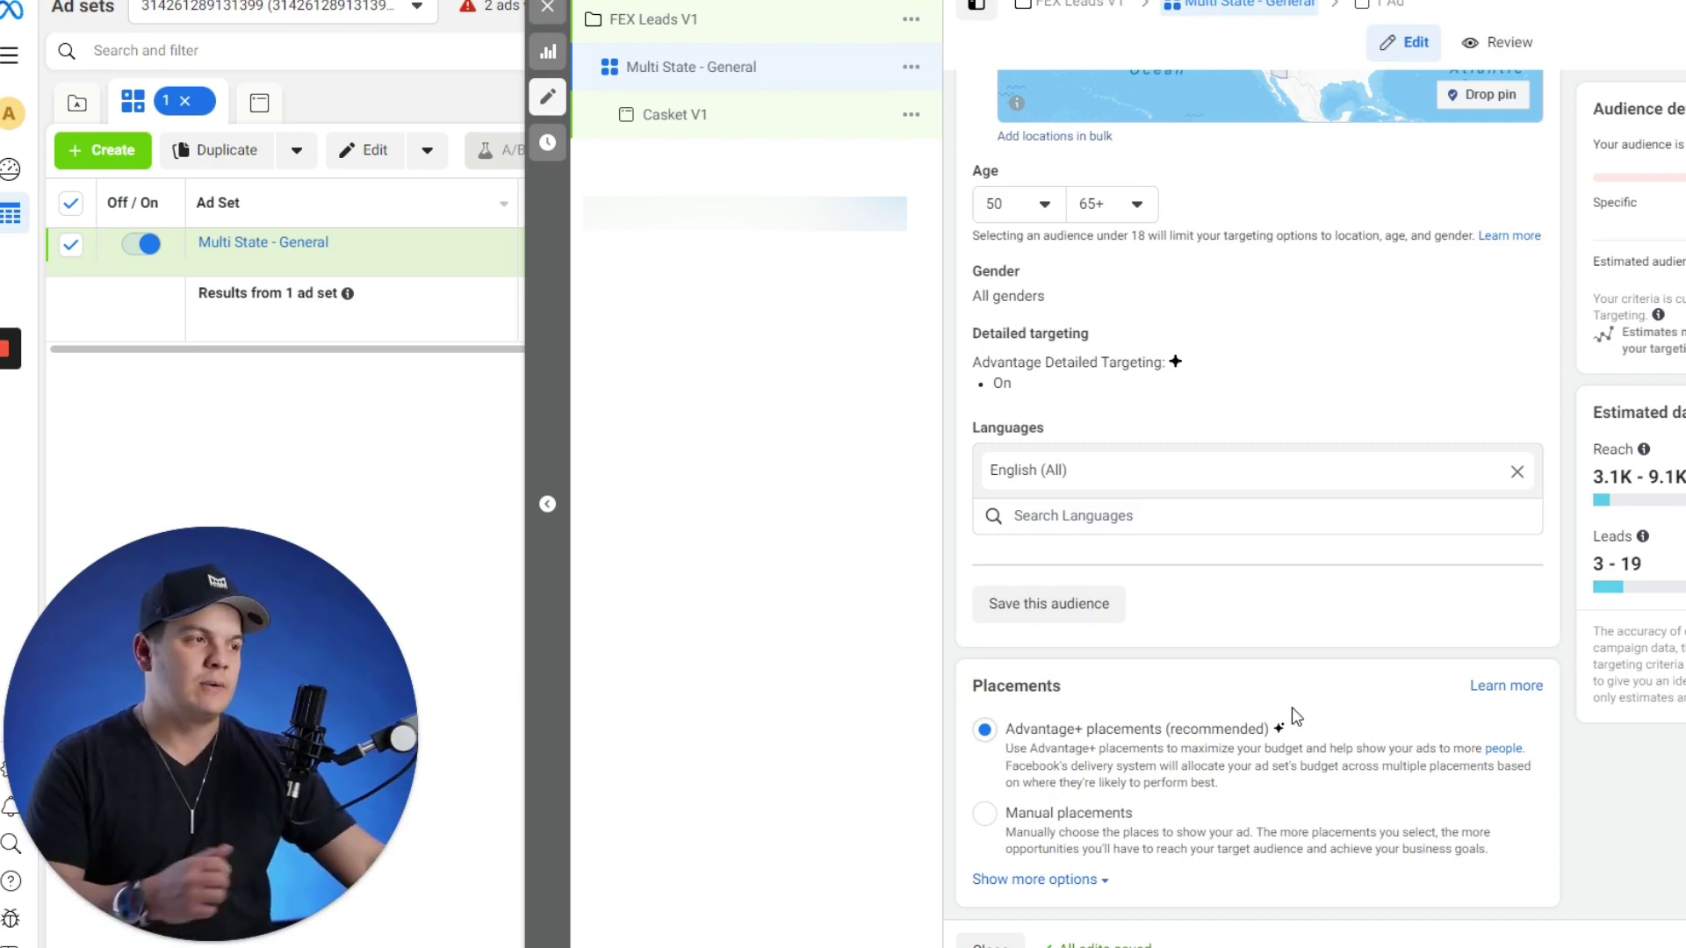
scroll(1258, 815, up, 1)
scroll(1257, 815, down, 1)
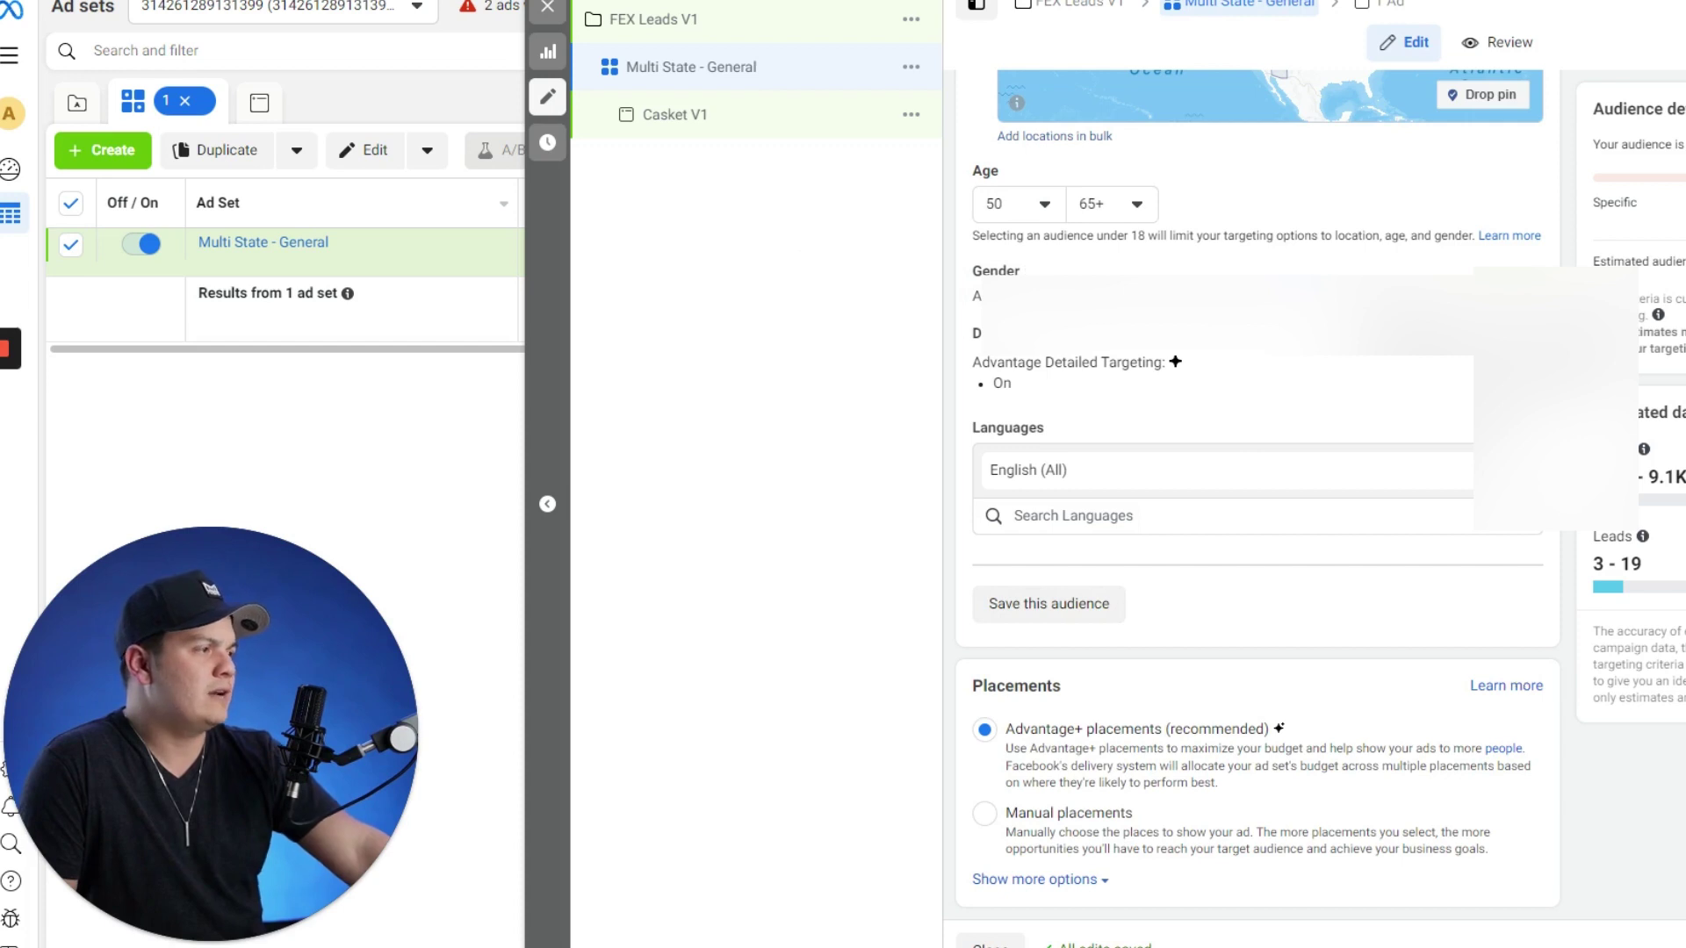
click(674, 115)
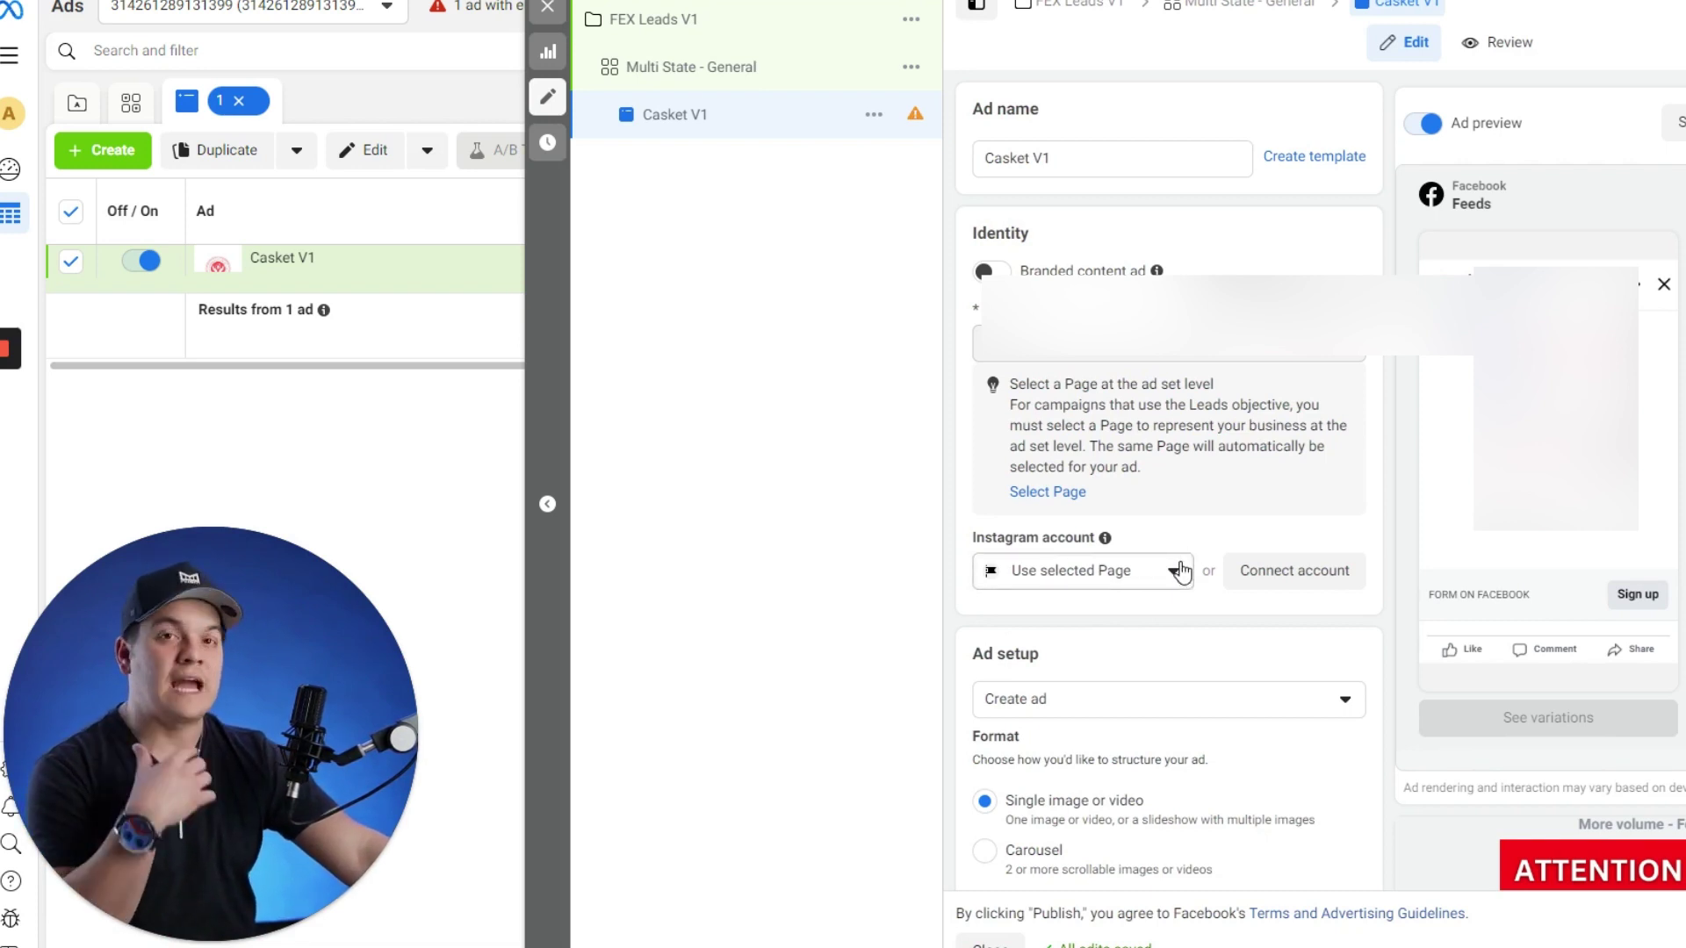
click(1048, 490)
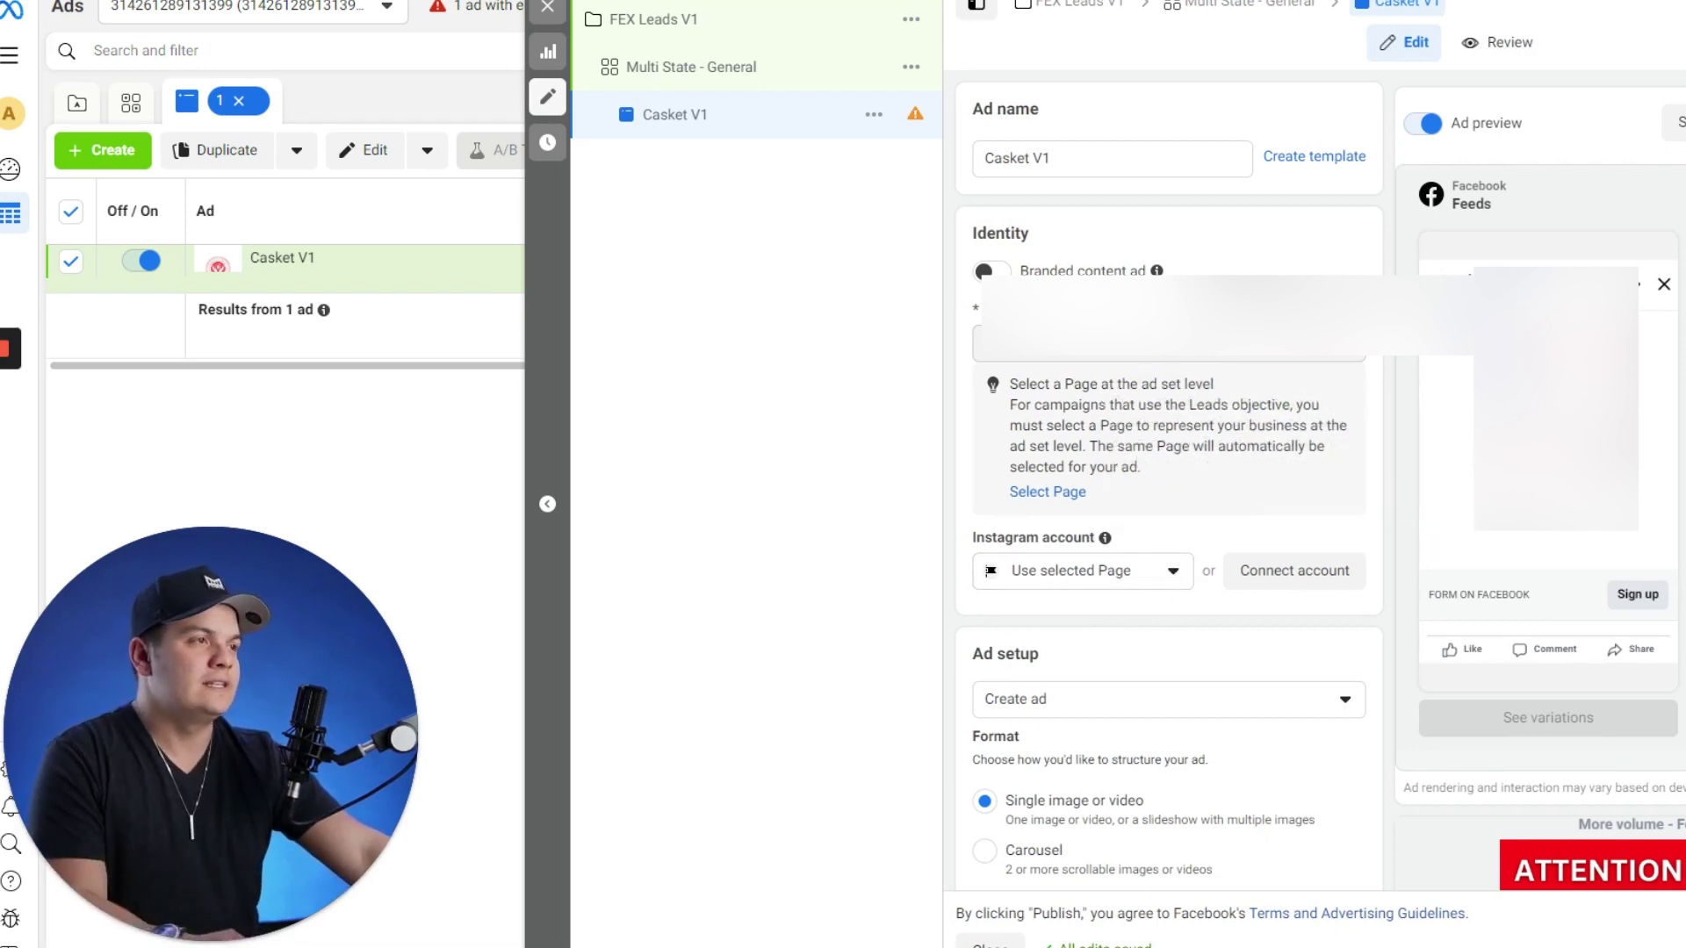
scroll(1168, 492, down, 4)
mouse_move(1105, 227)
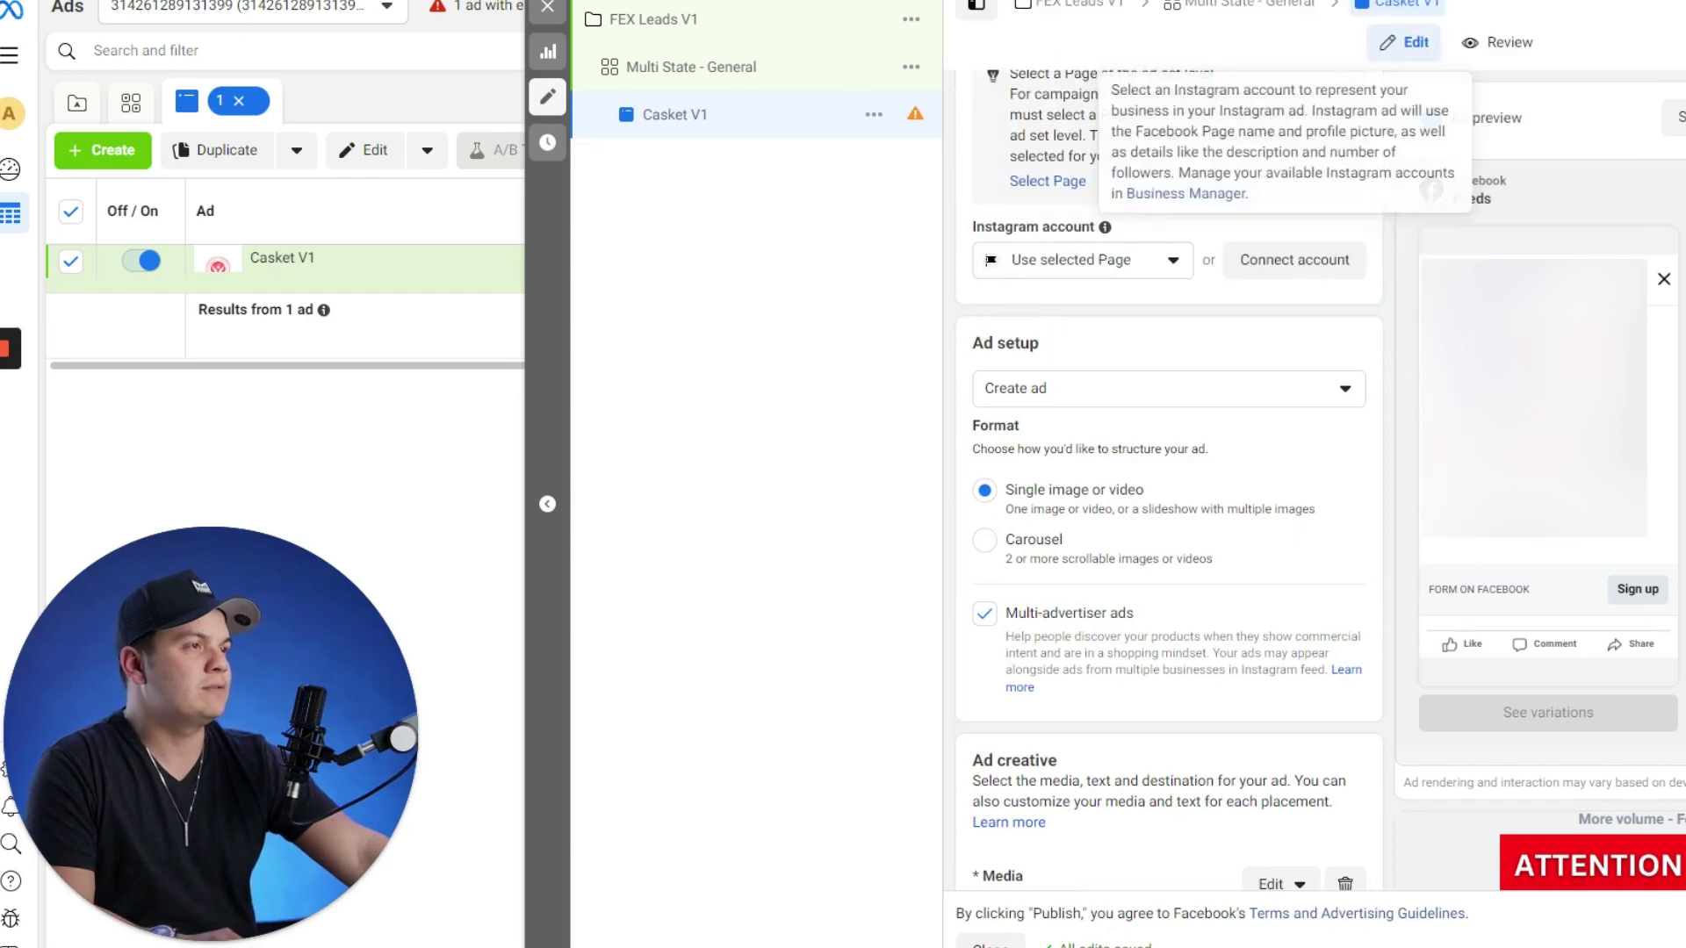
- Remove the existing media from the Casket V1 ad's creative
scroll(1076, 176, up, 4)
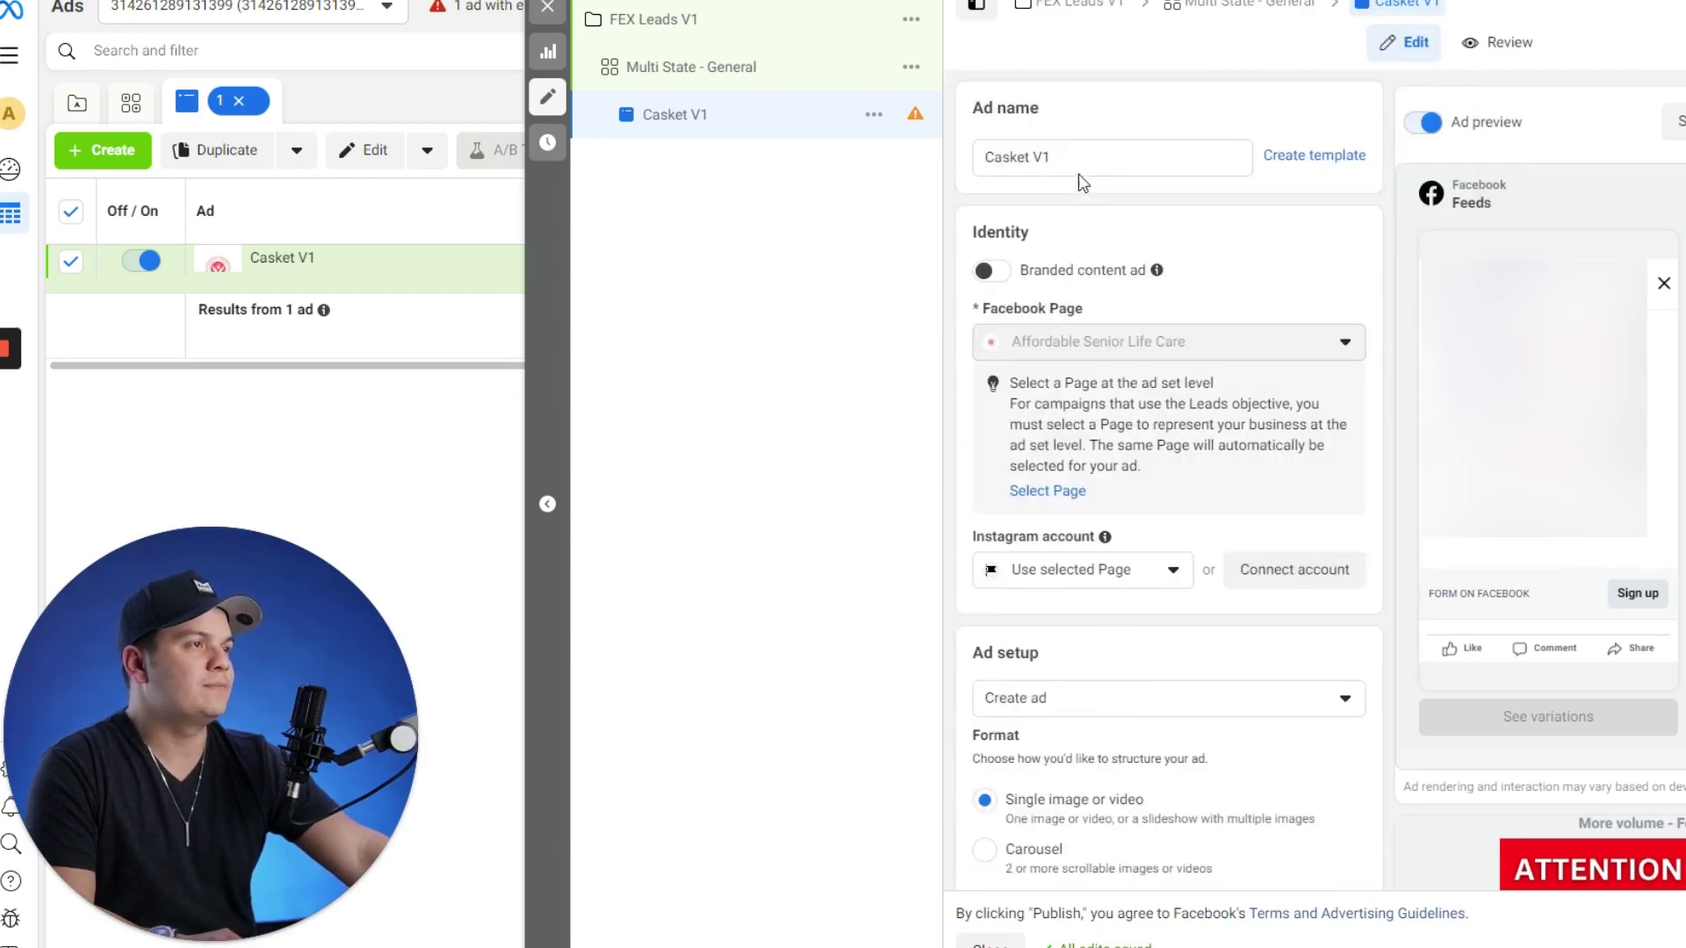
scroll(1141, 386, down, 5)
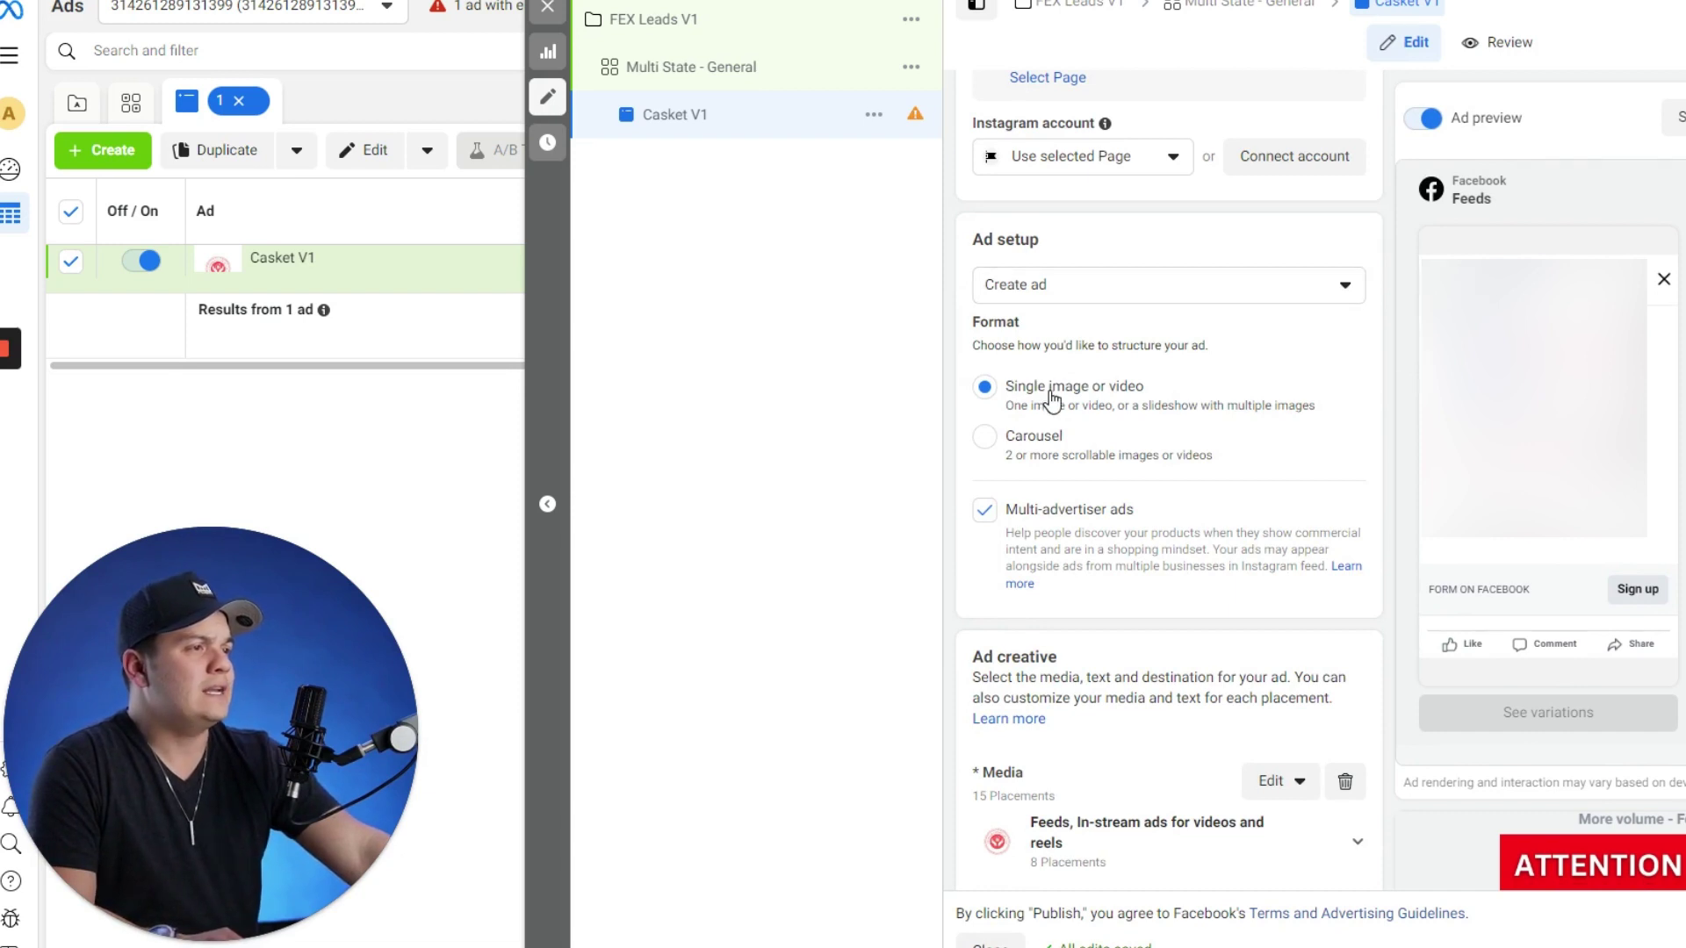
scroll(1068, 404, down, 4)
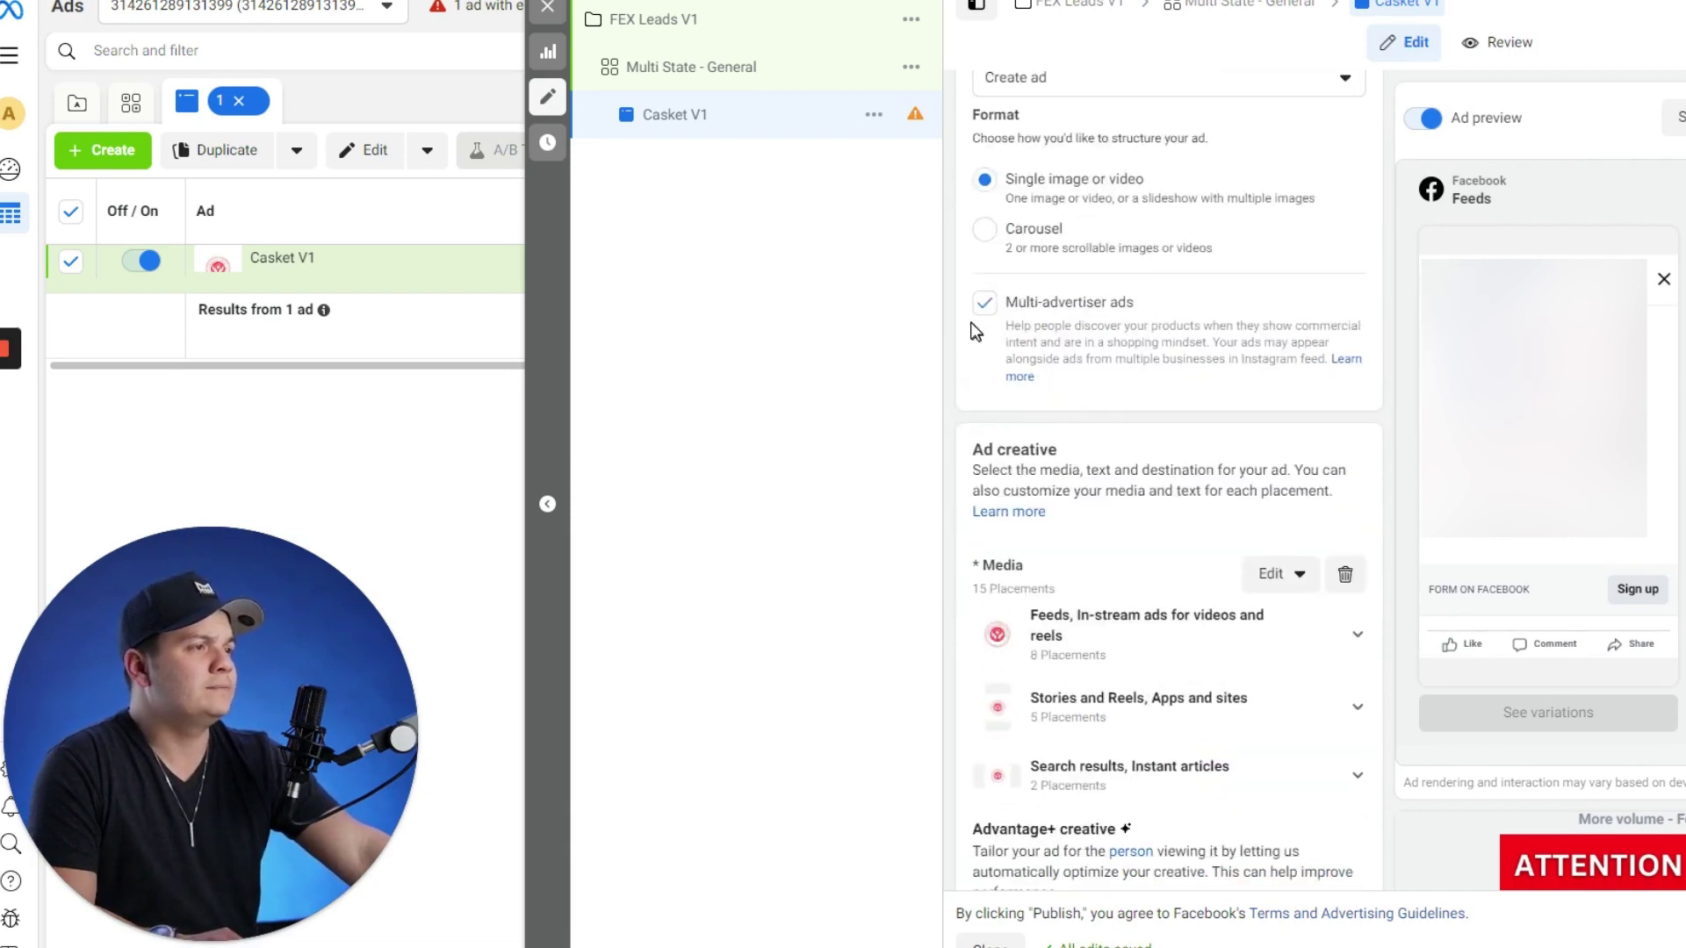
scroll(1256, 352, down, 3)
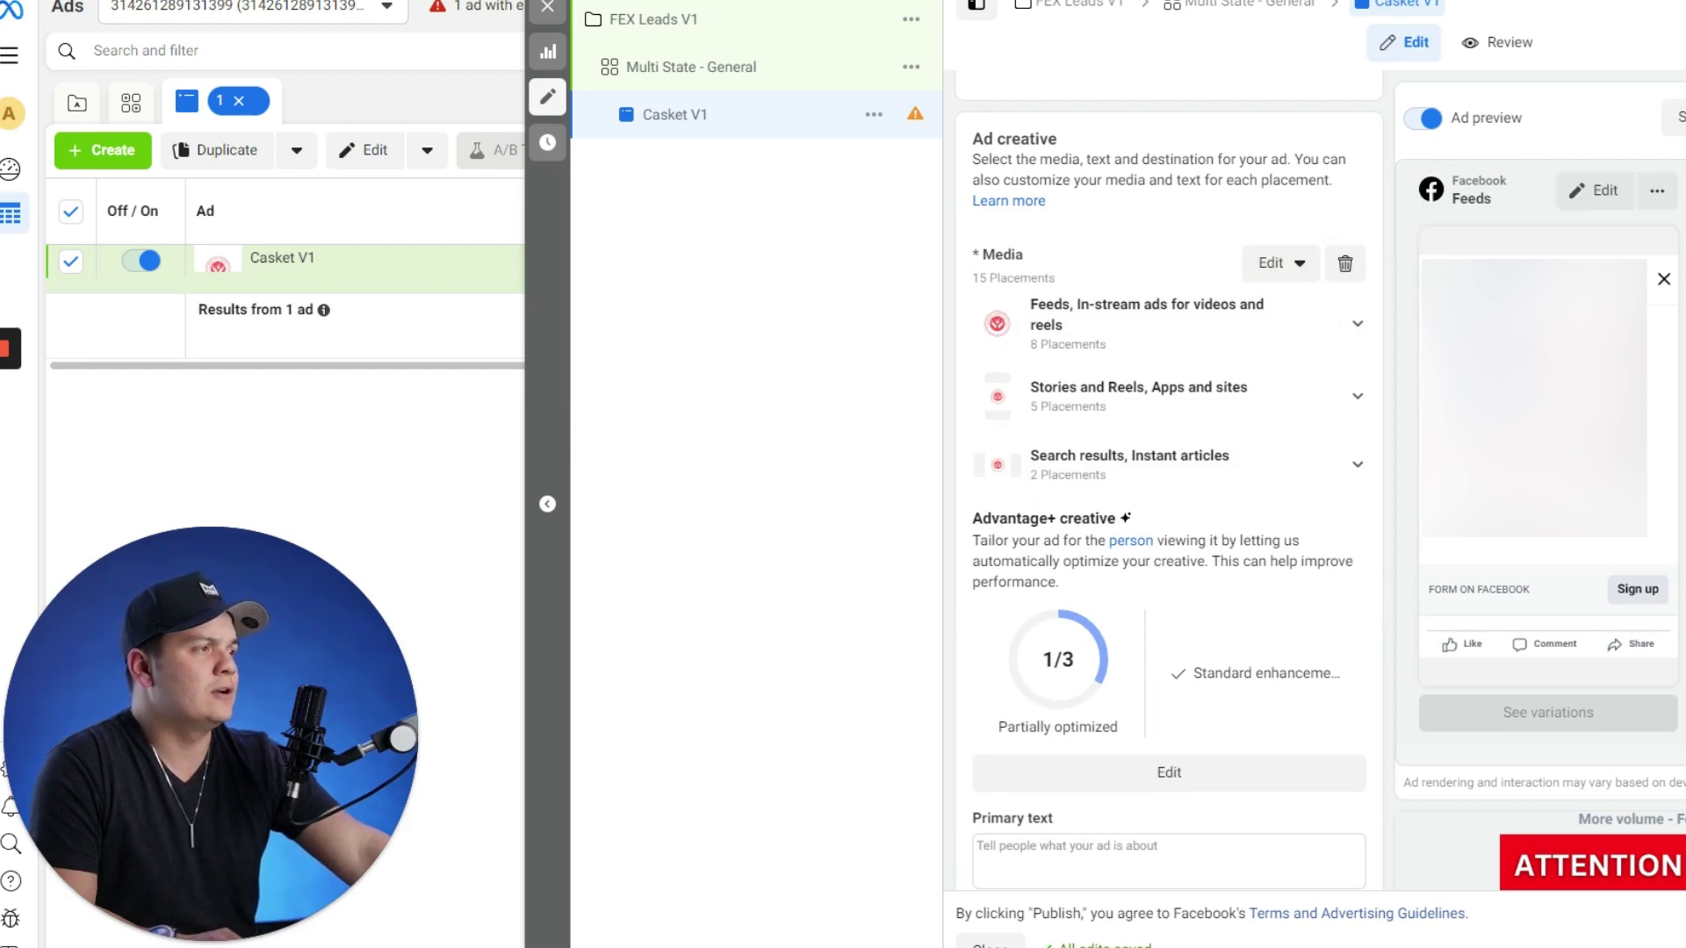
click(1345, 263)
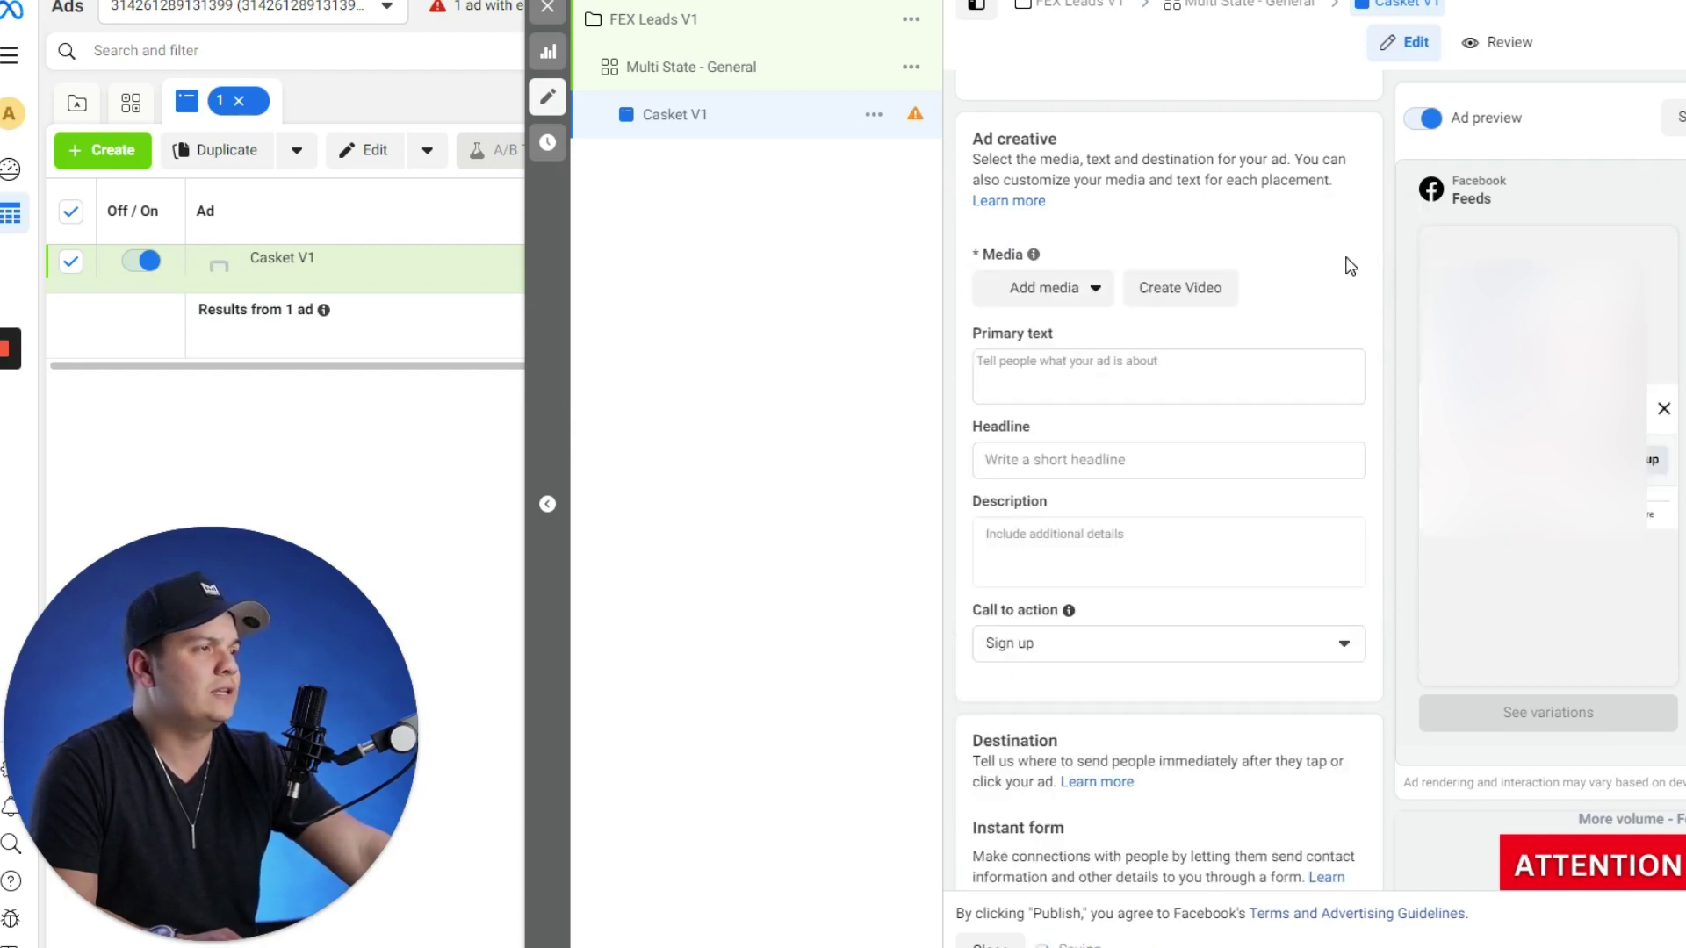
- Add casket image 6 from the Final Expense Ads - Square folder as the ad's media and proceed to cropping
click(1081, 301)
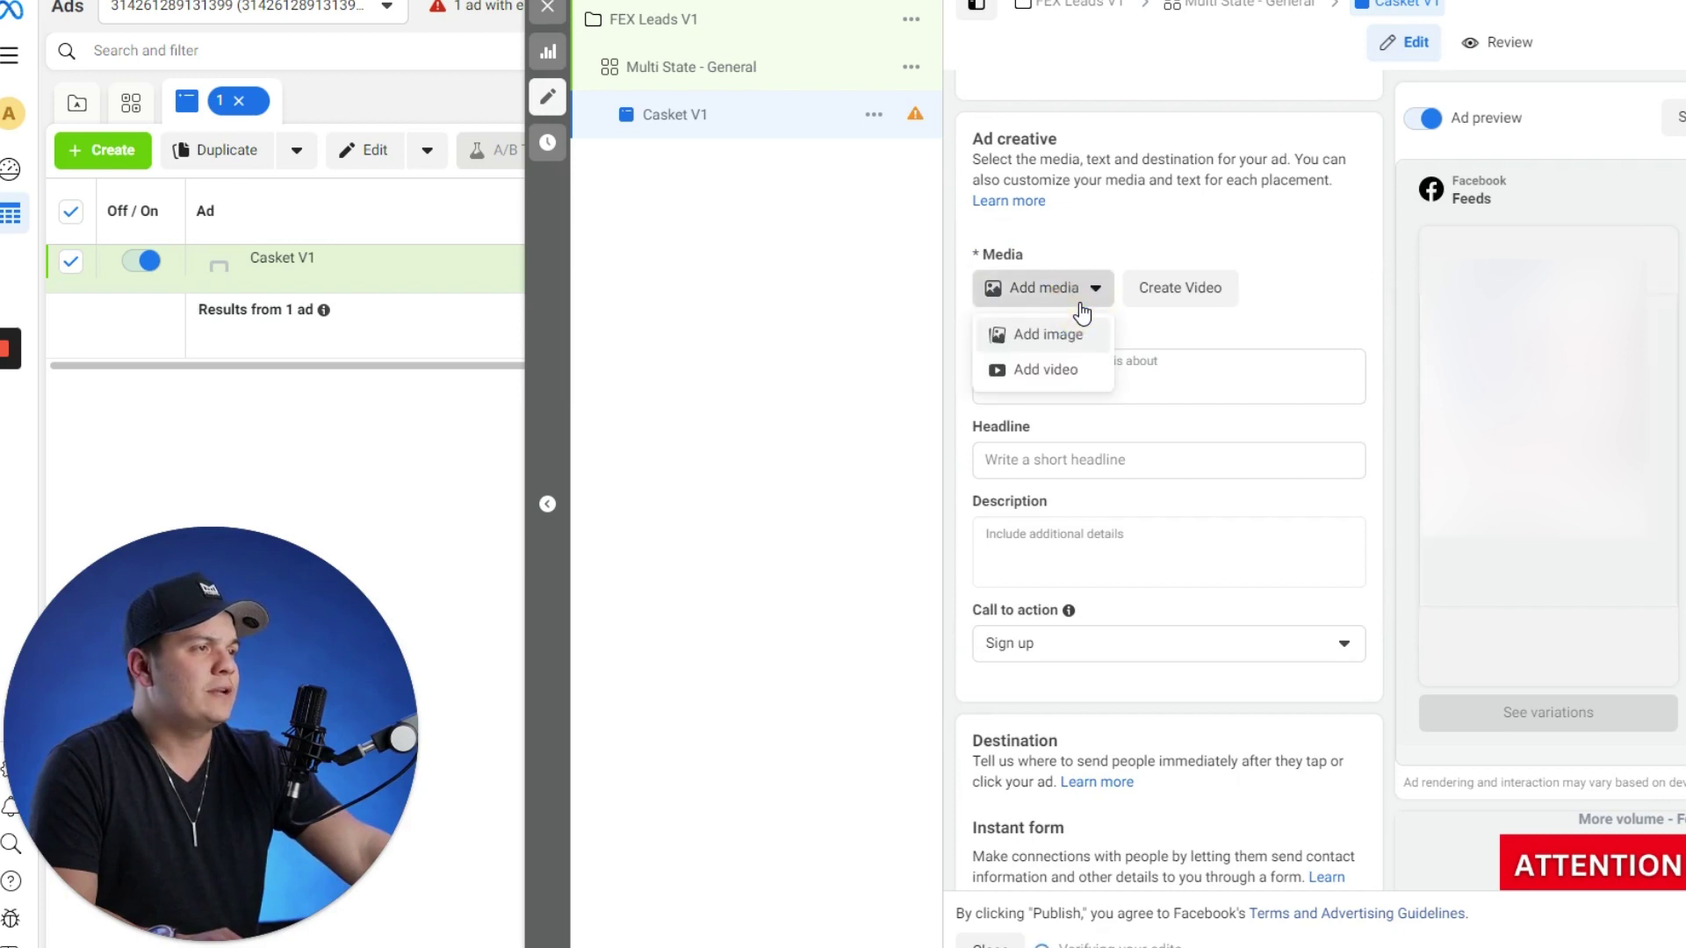
click(1052, 343)
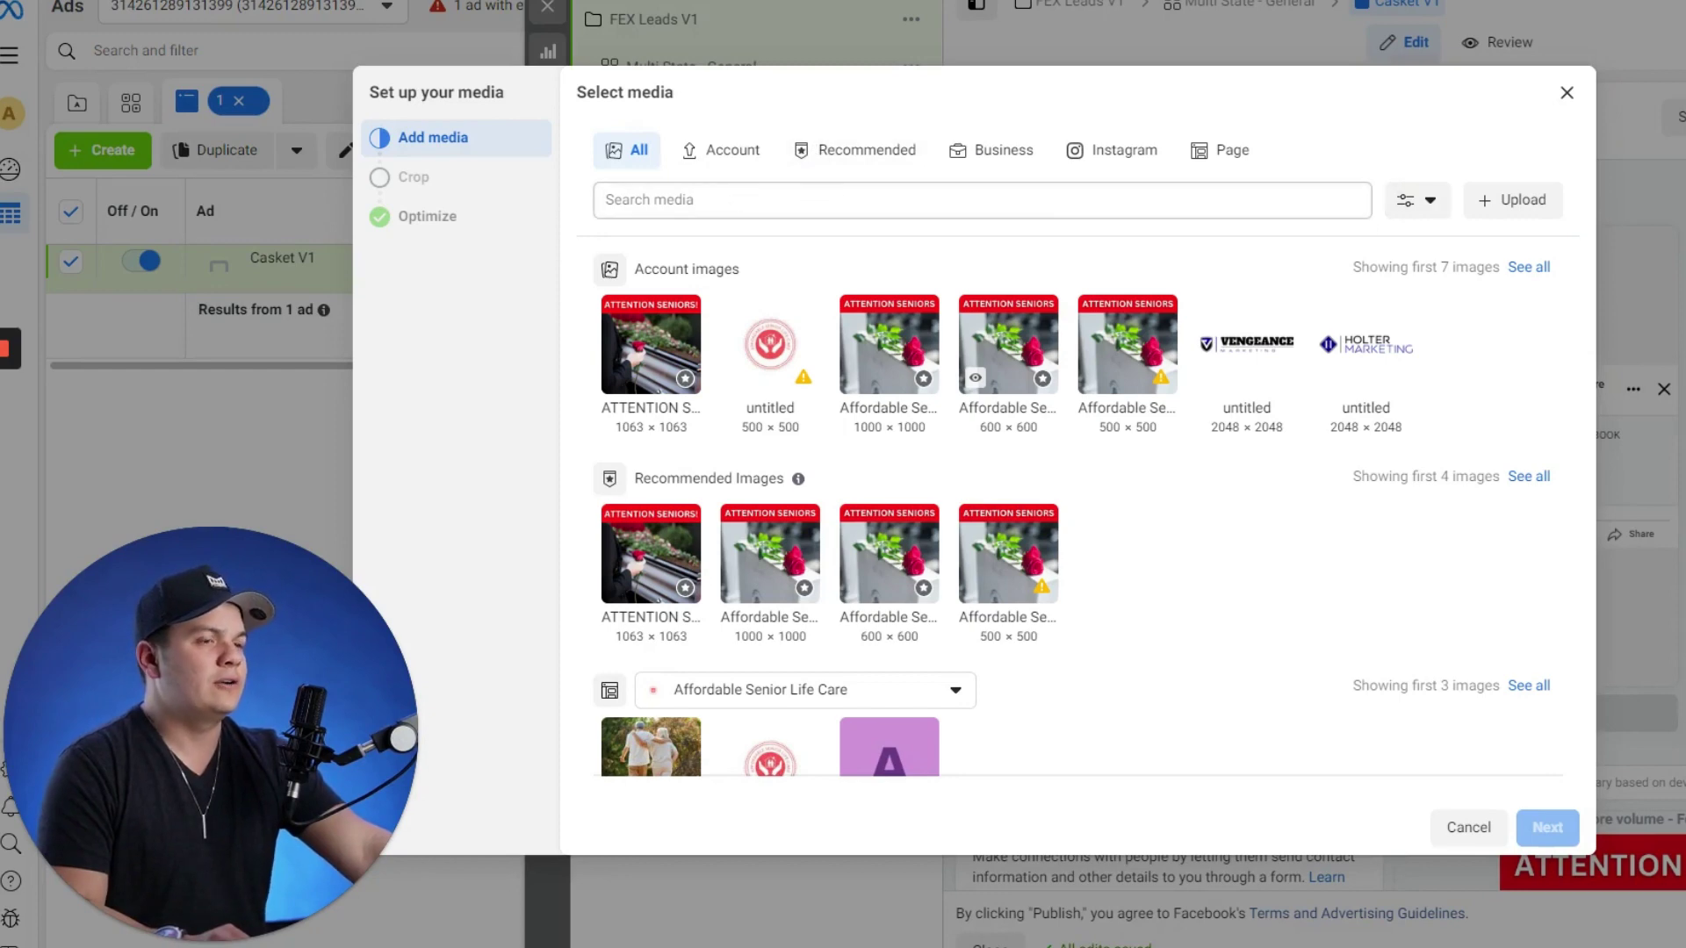
click(1501, 206)
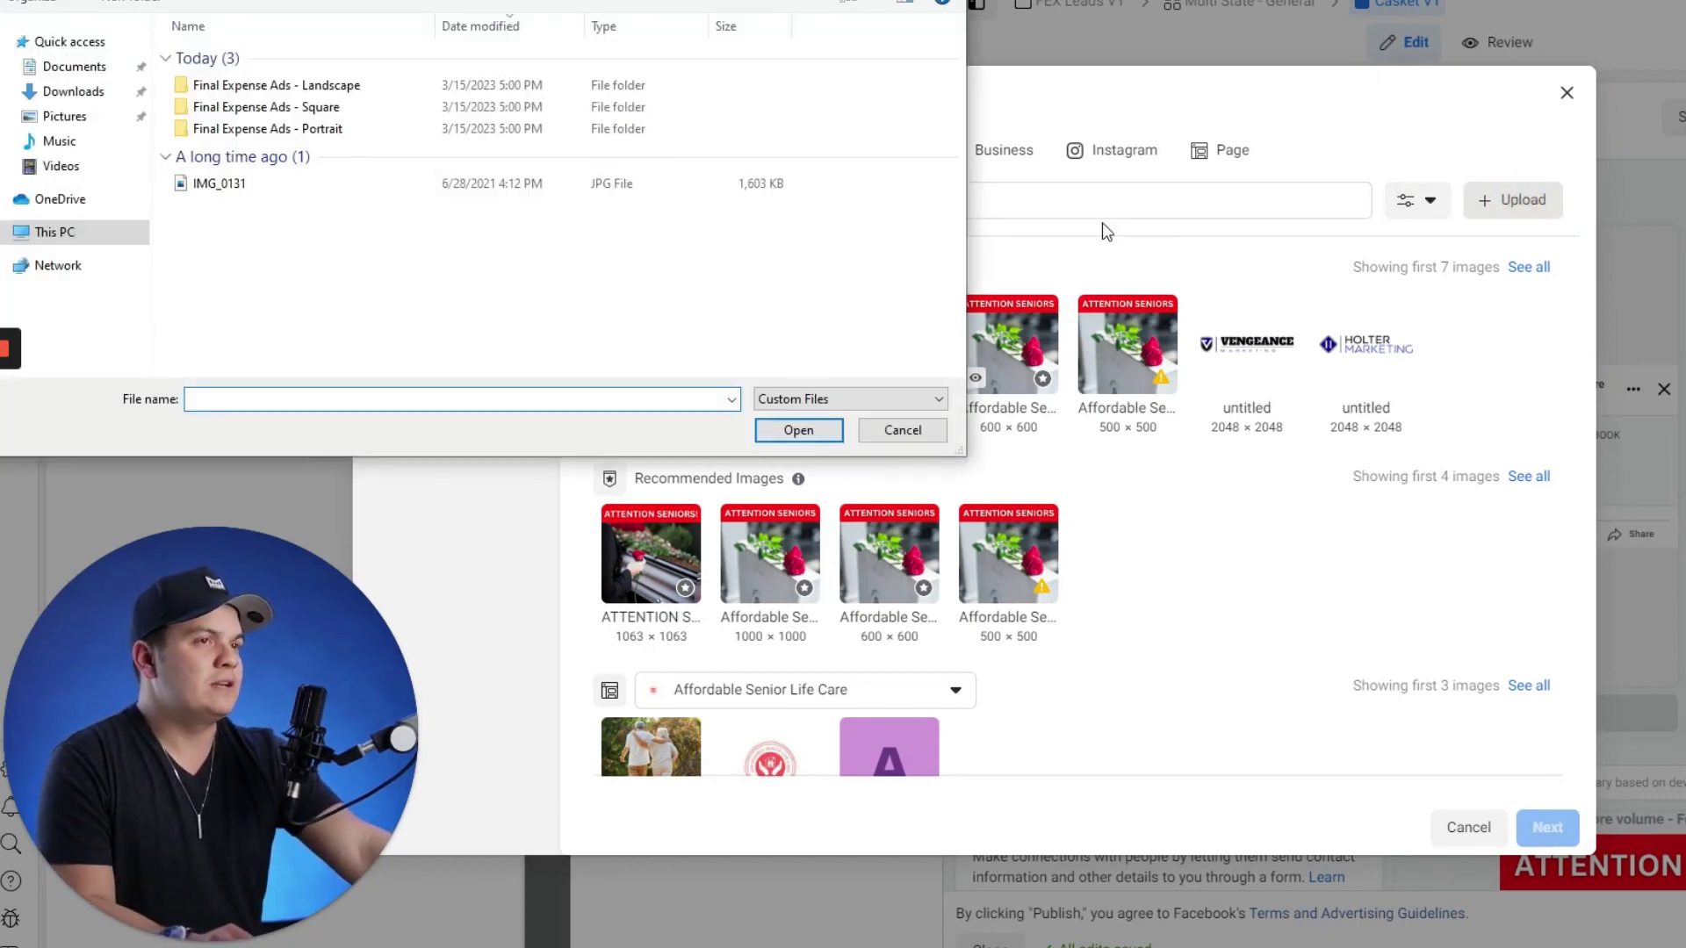
double_click(376, 102)
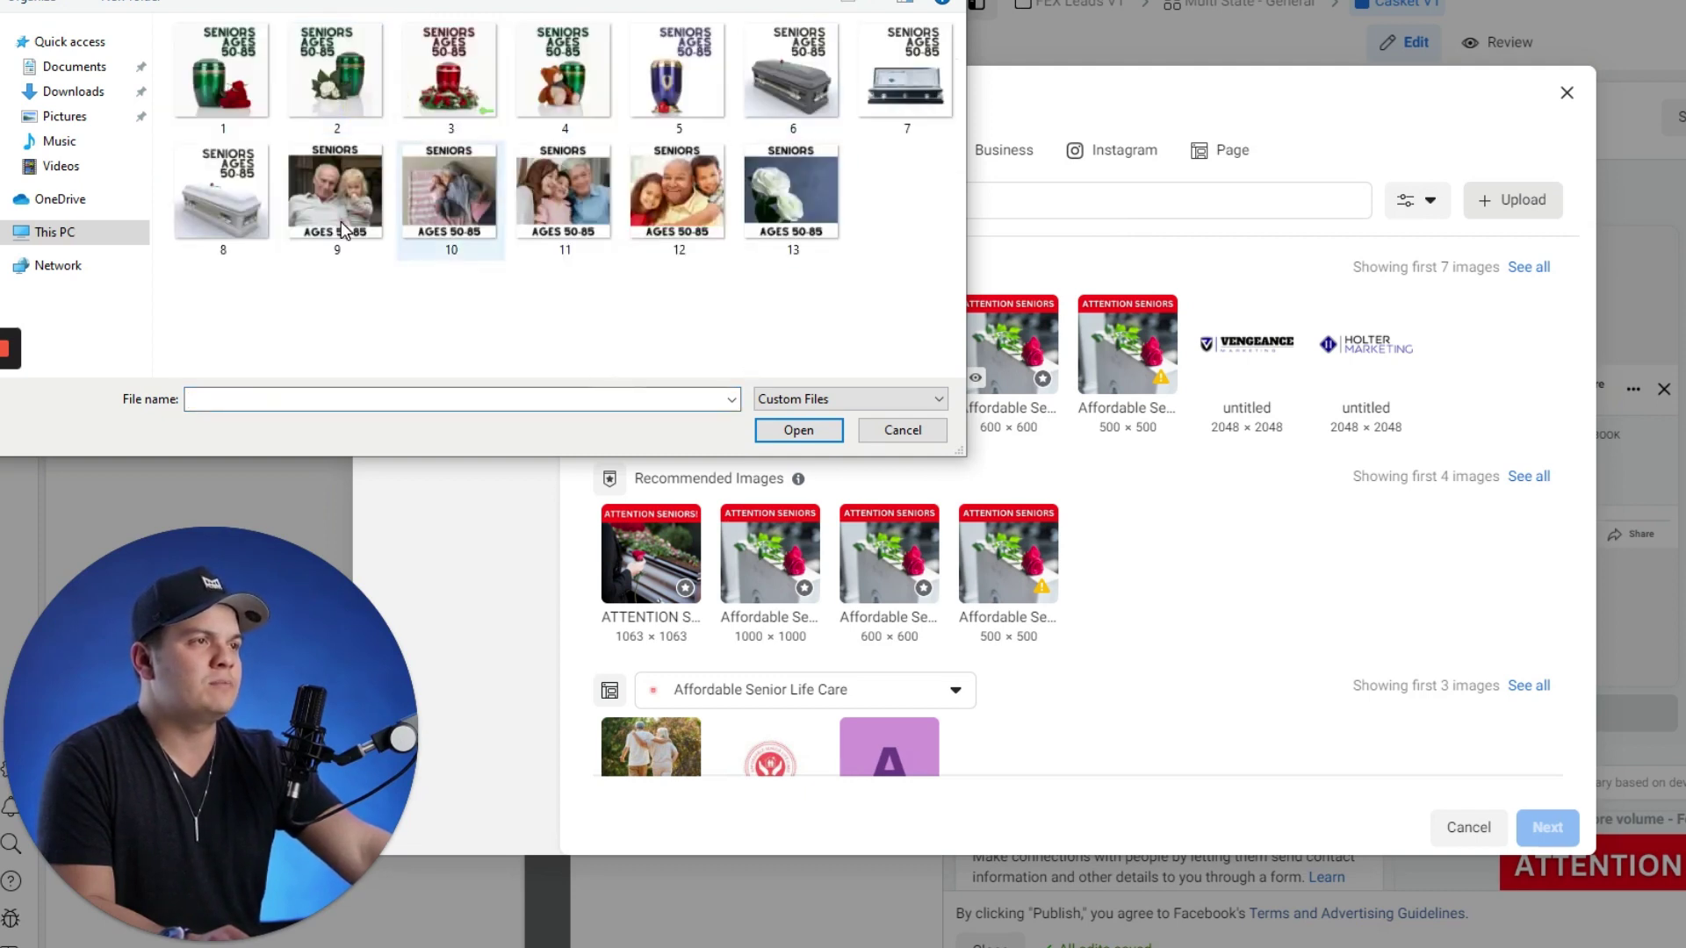
click(794, 76)
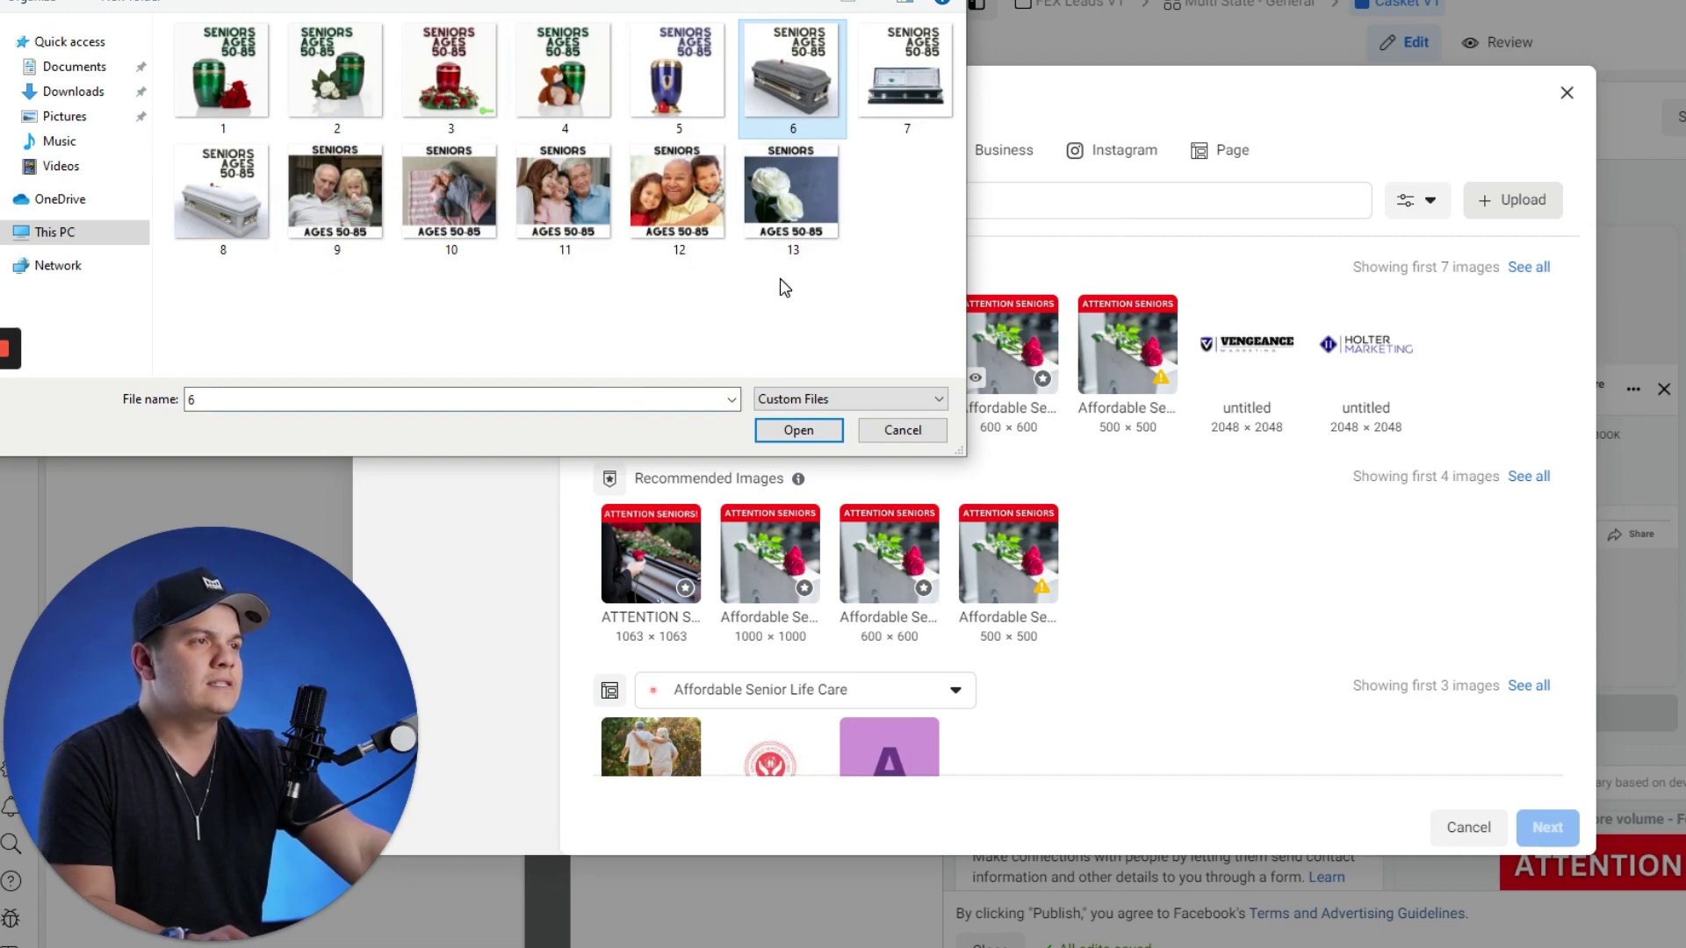
click(806, 428)
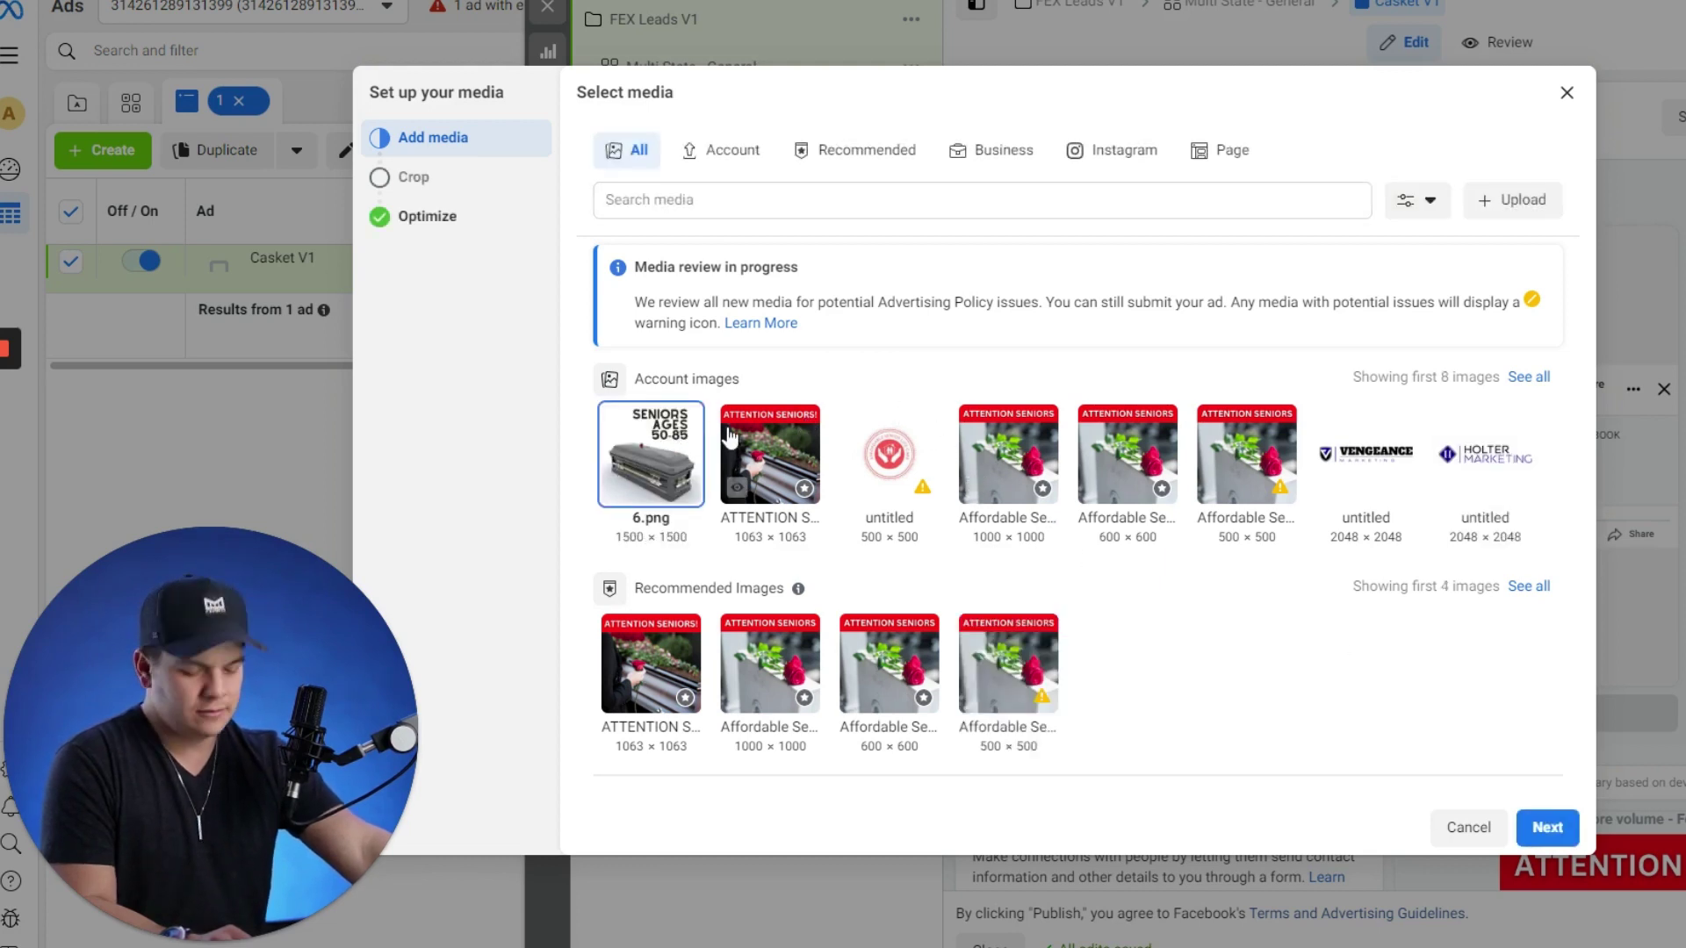
click(1547, 827)
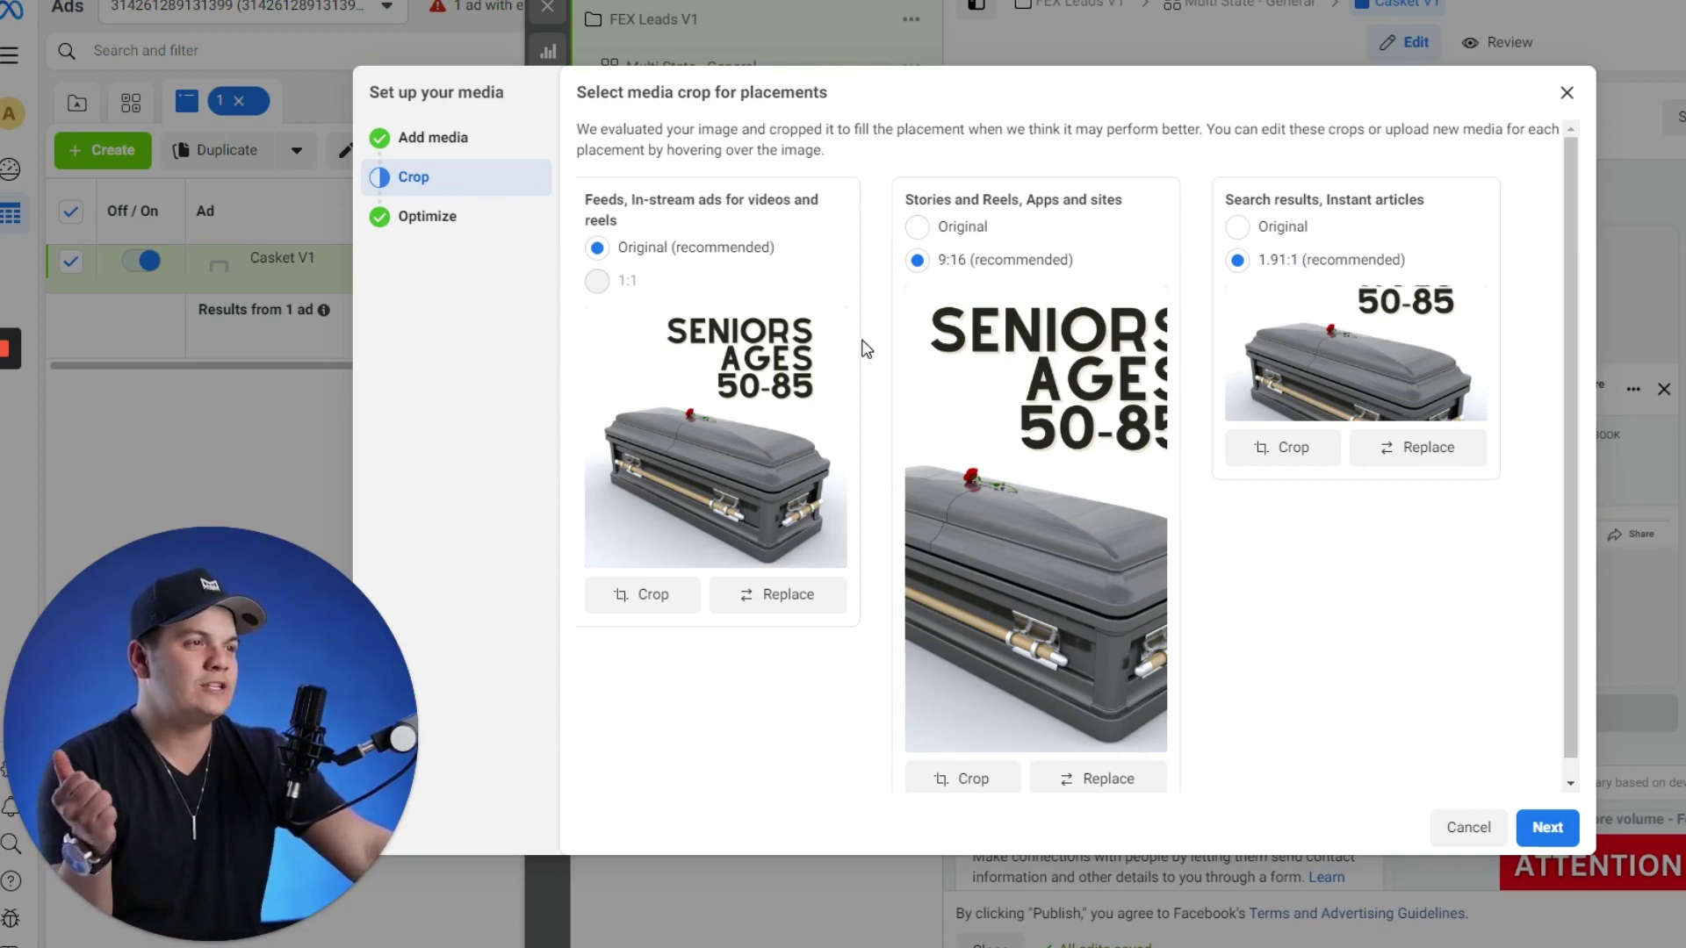
- Upload casket image 6 from the Final Expense Ads - Portrait folder as replacement media for Stories and Reels, Apps and sites
click(1104, 782)
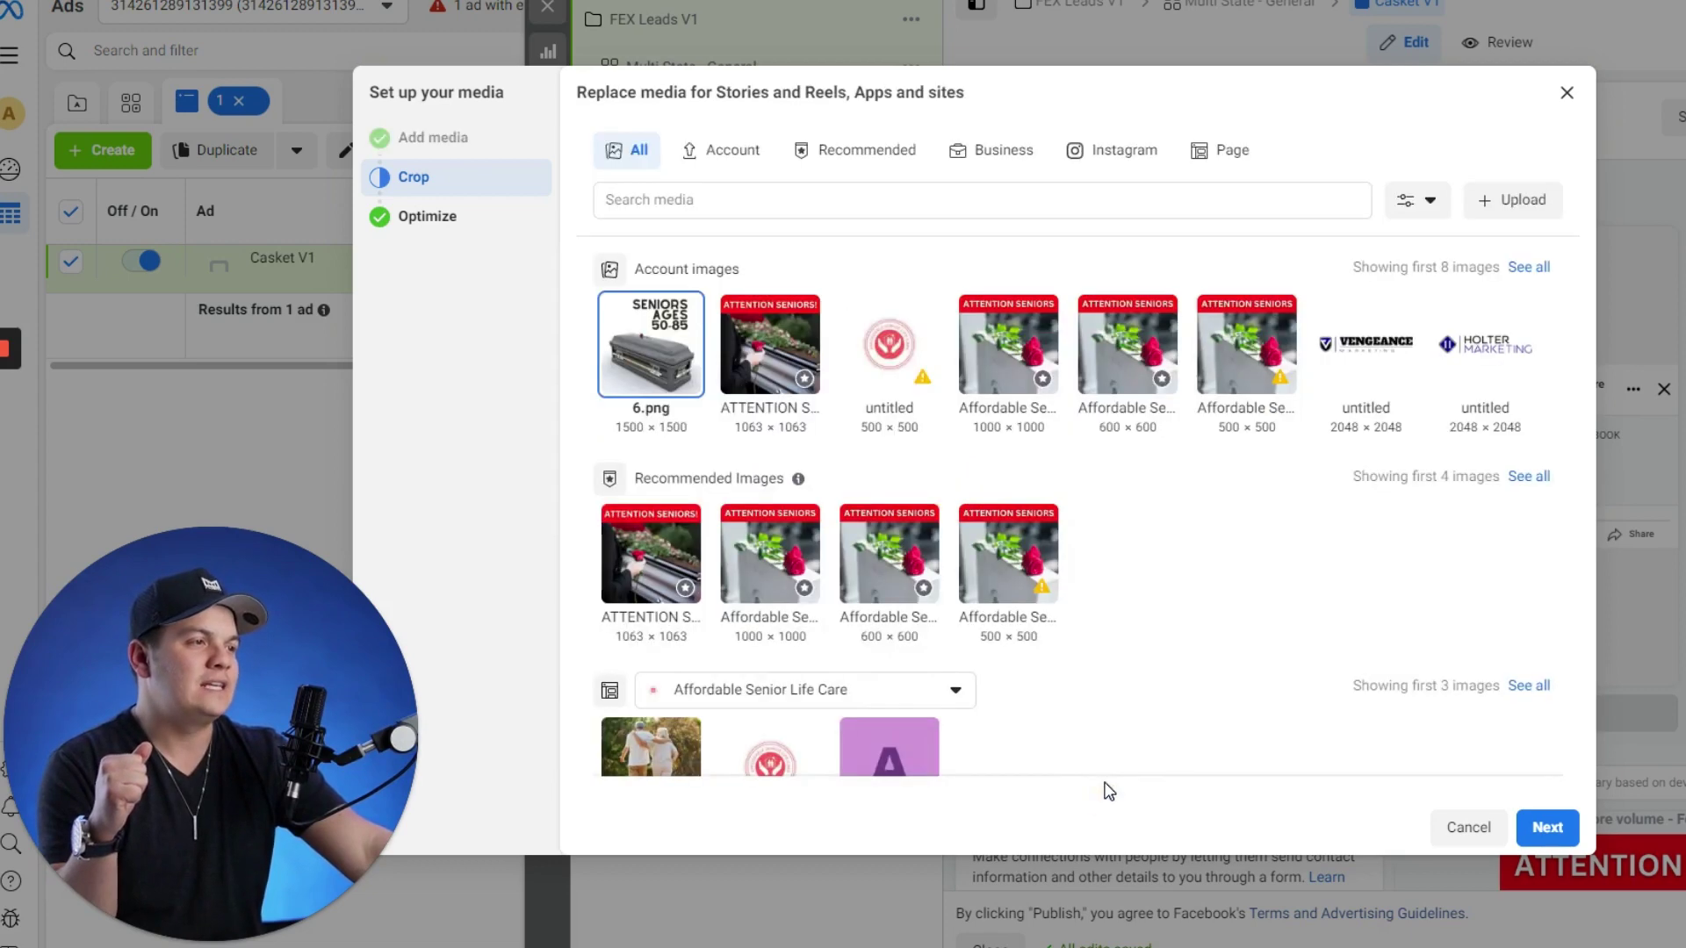
click(1527, 210)
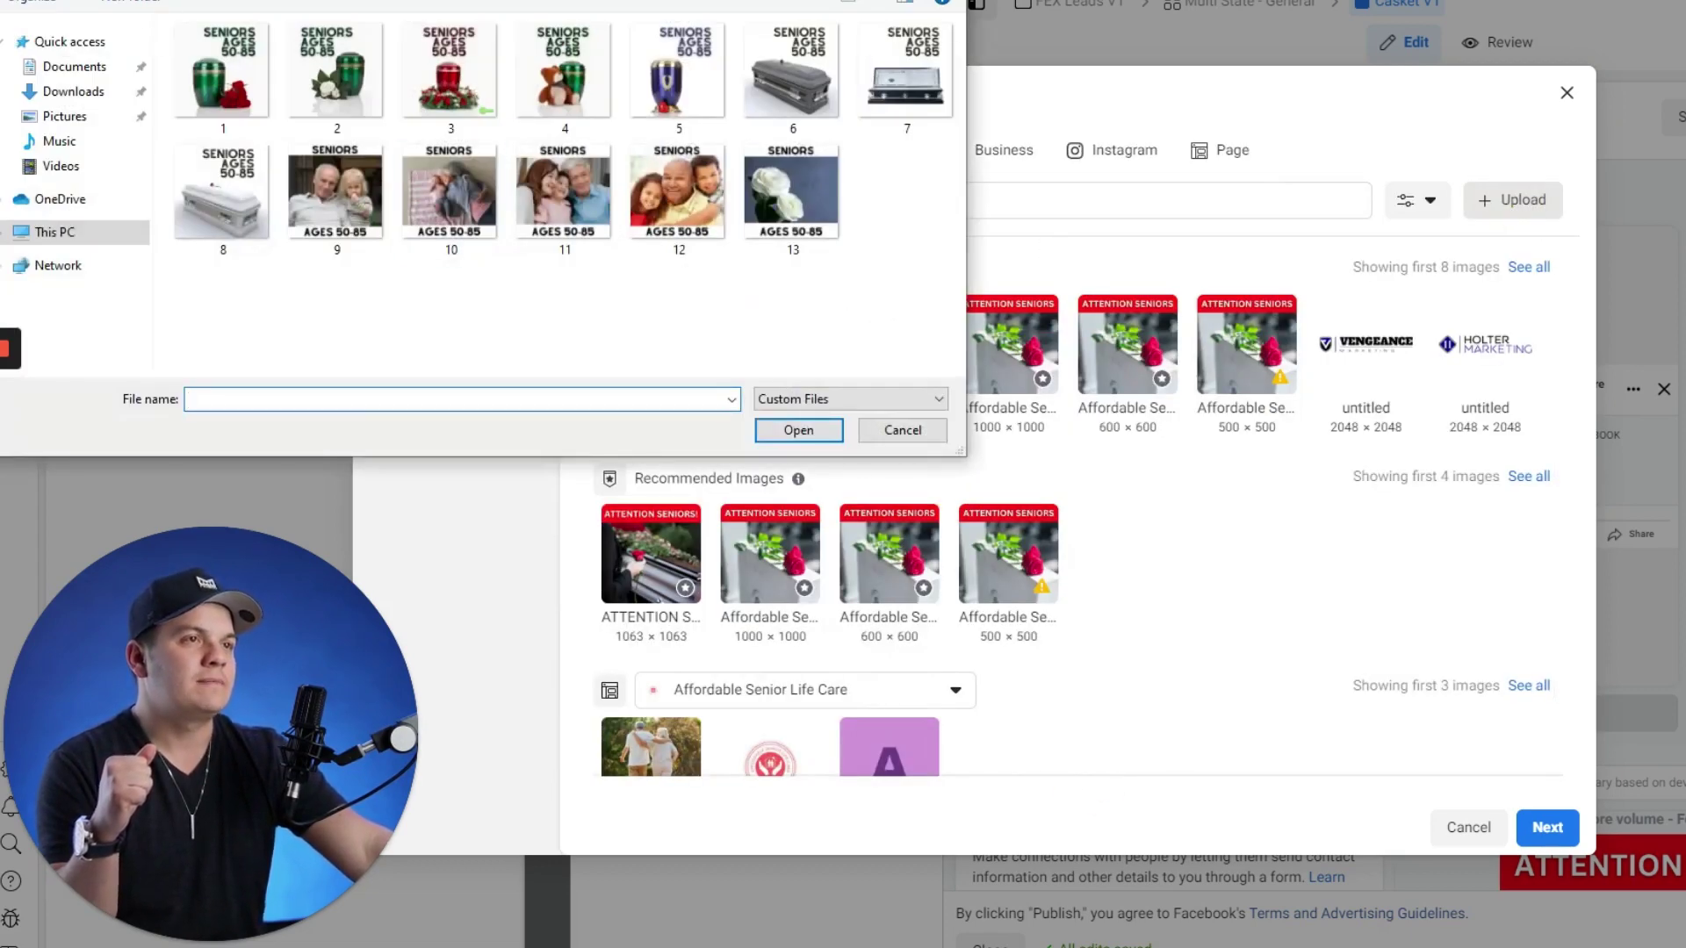
key(alt+Up)
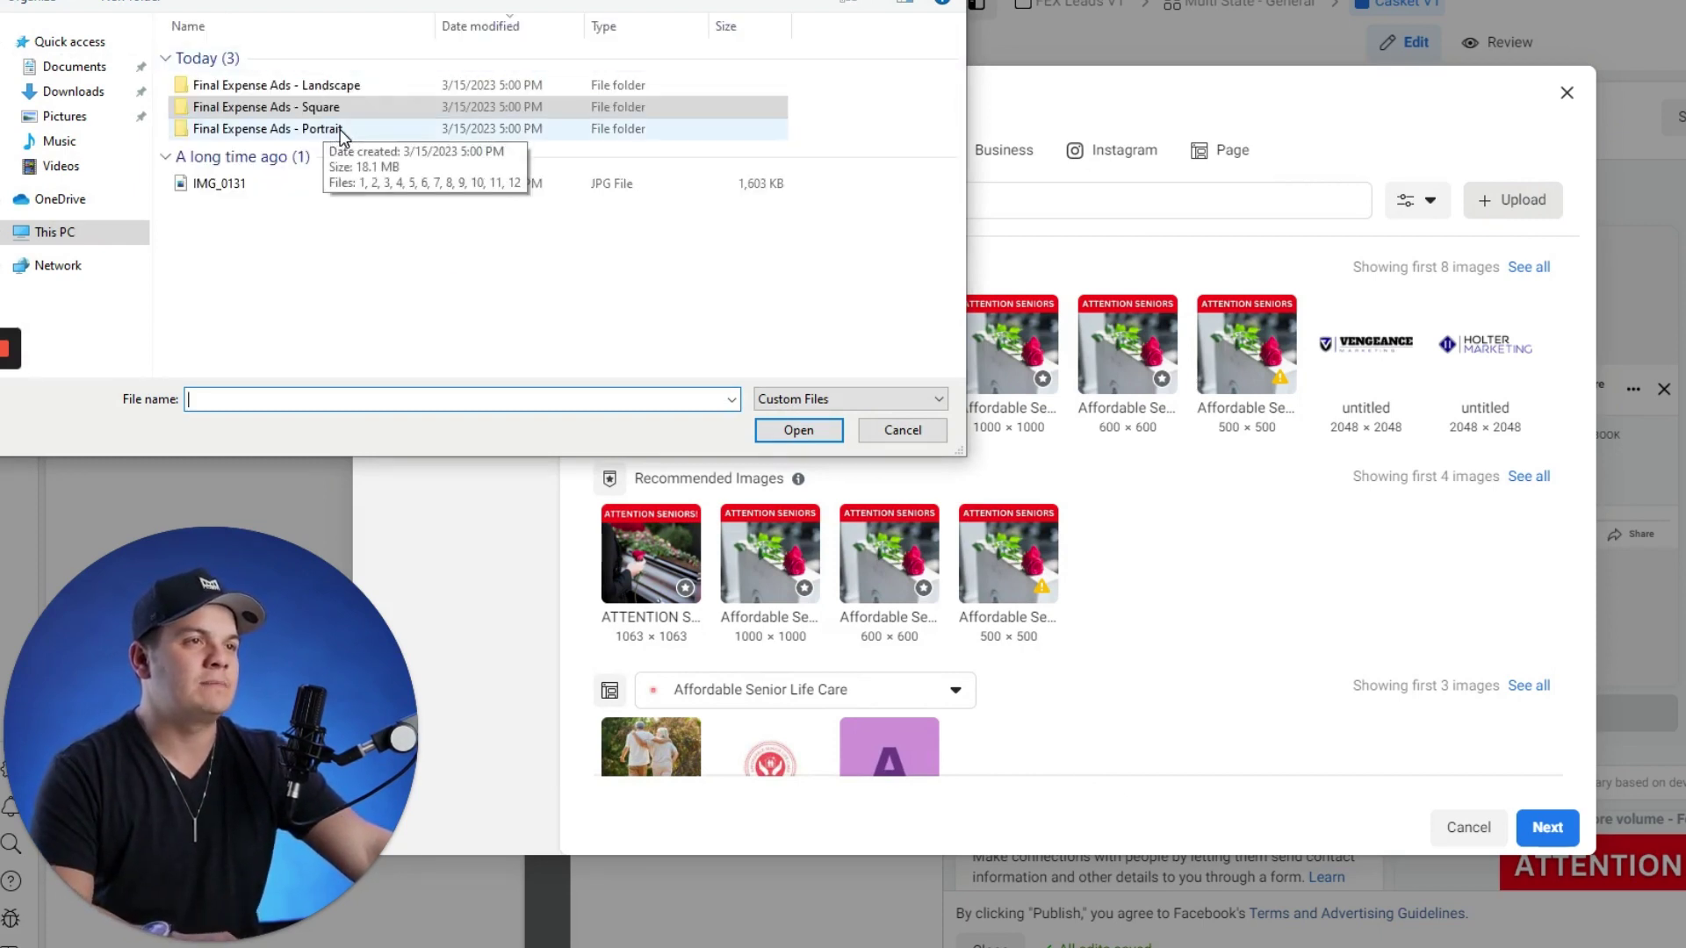
double_click(340, 132)
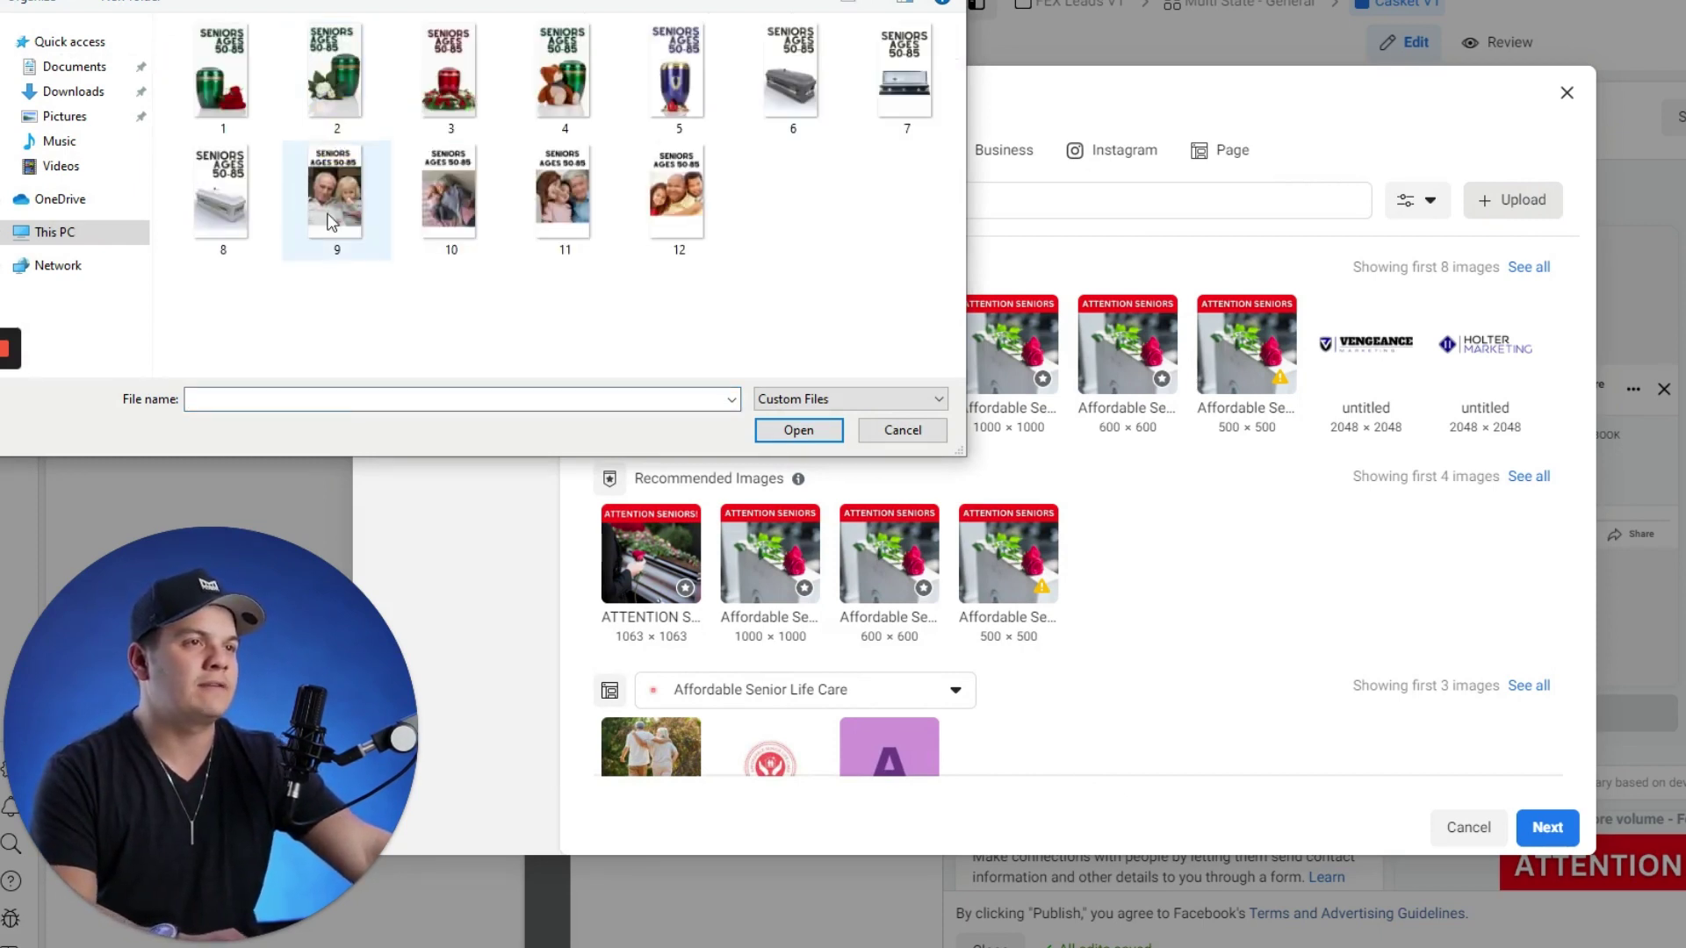
double_click(779, 53)
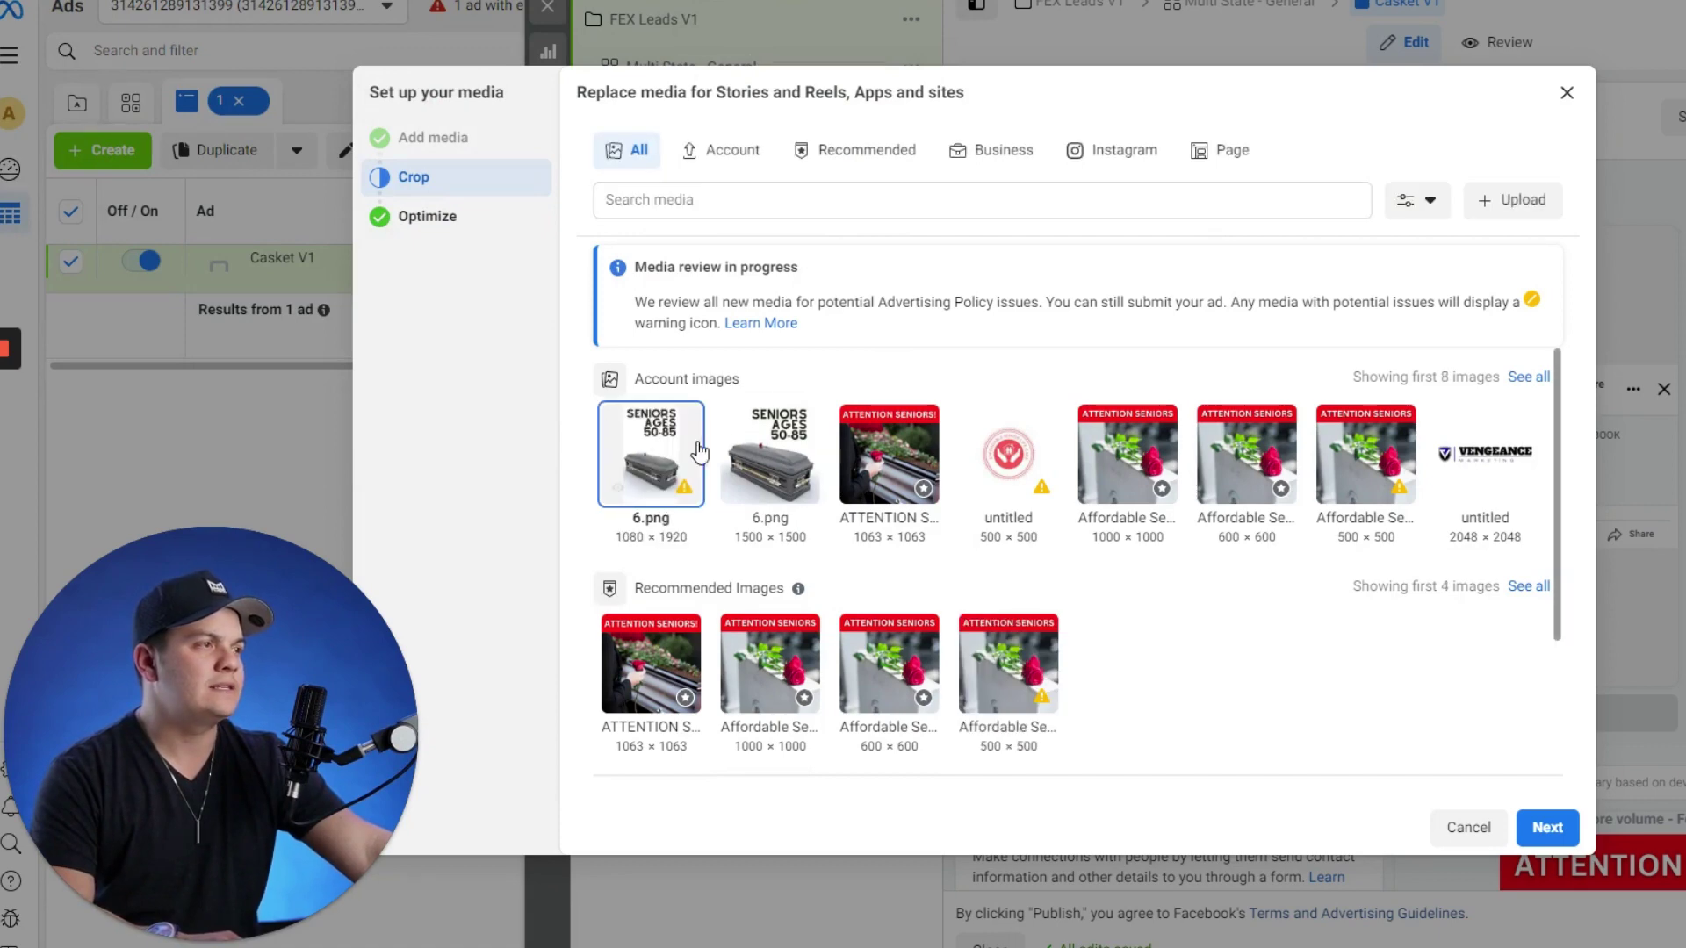
click(1497, 209)
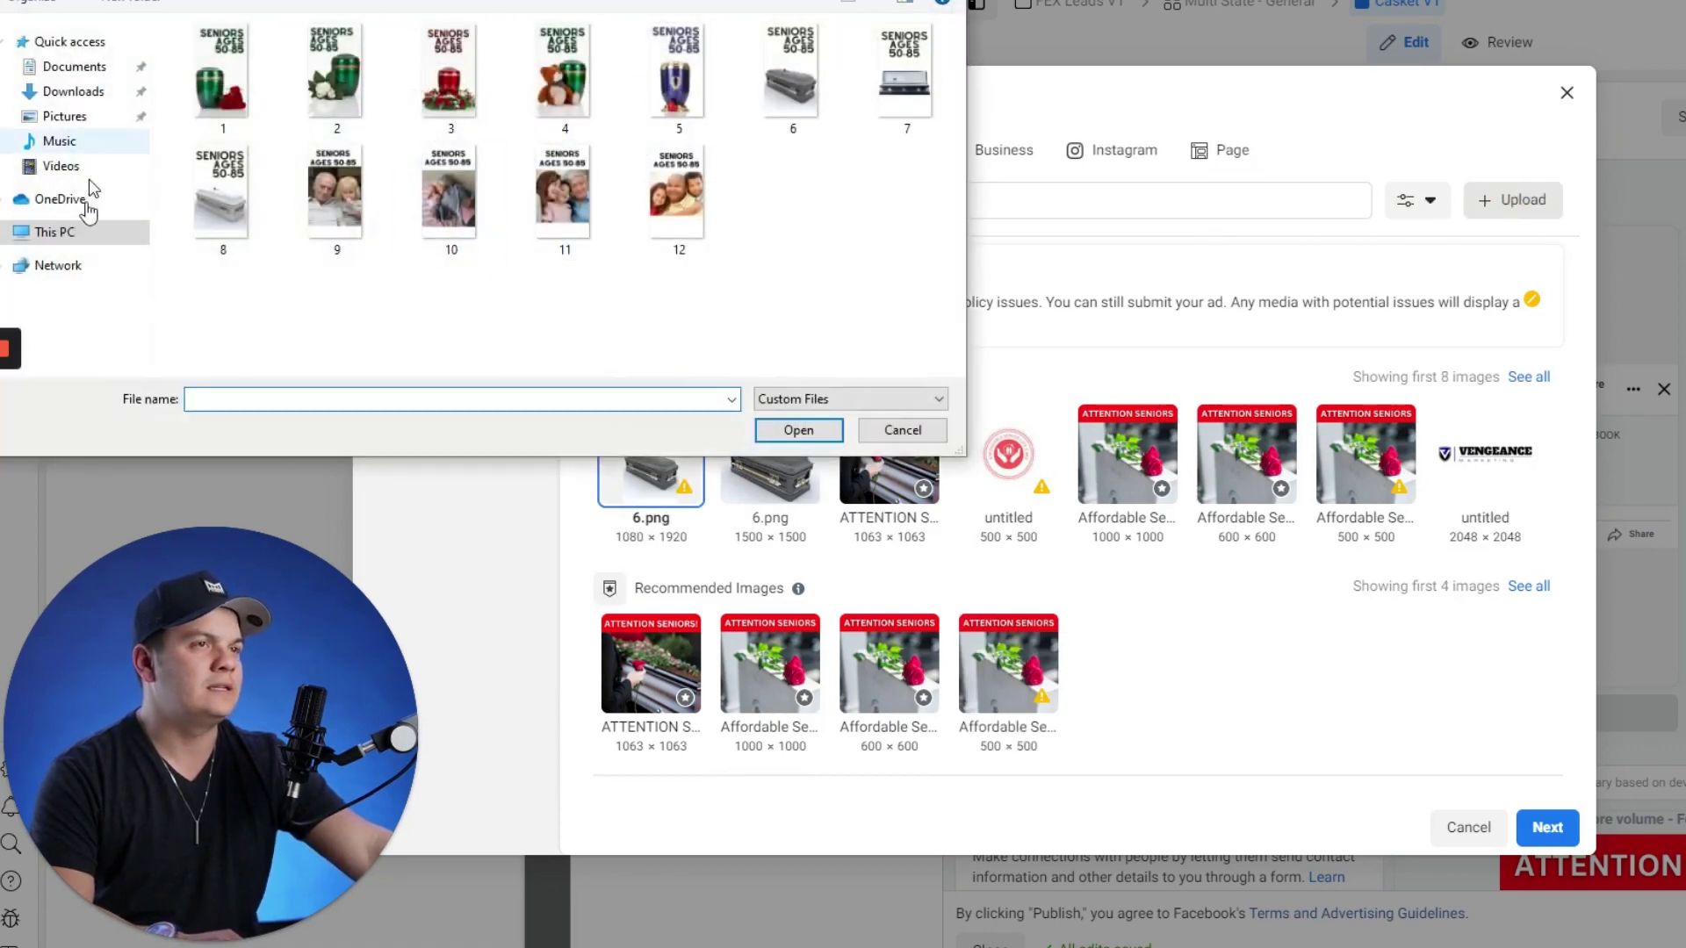
key(alt+Up)
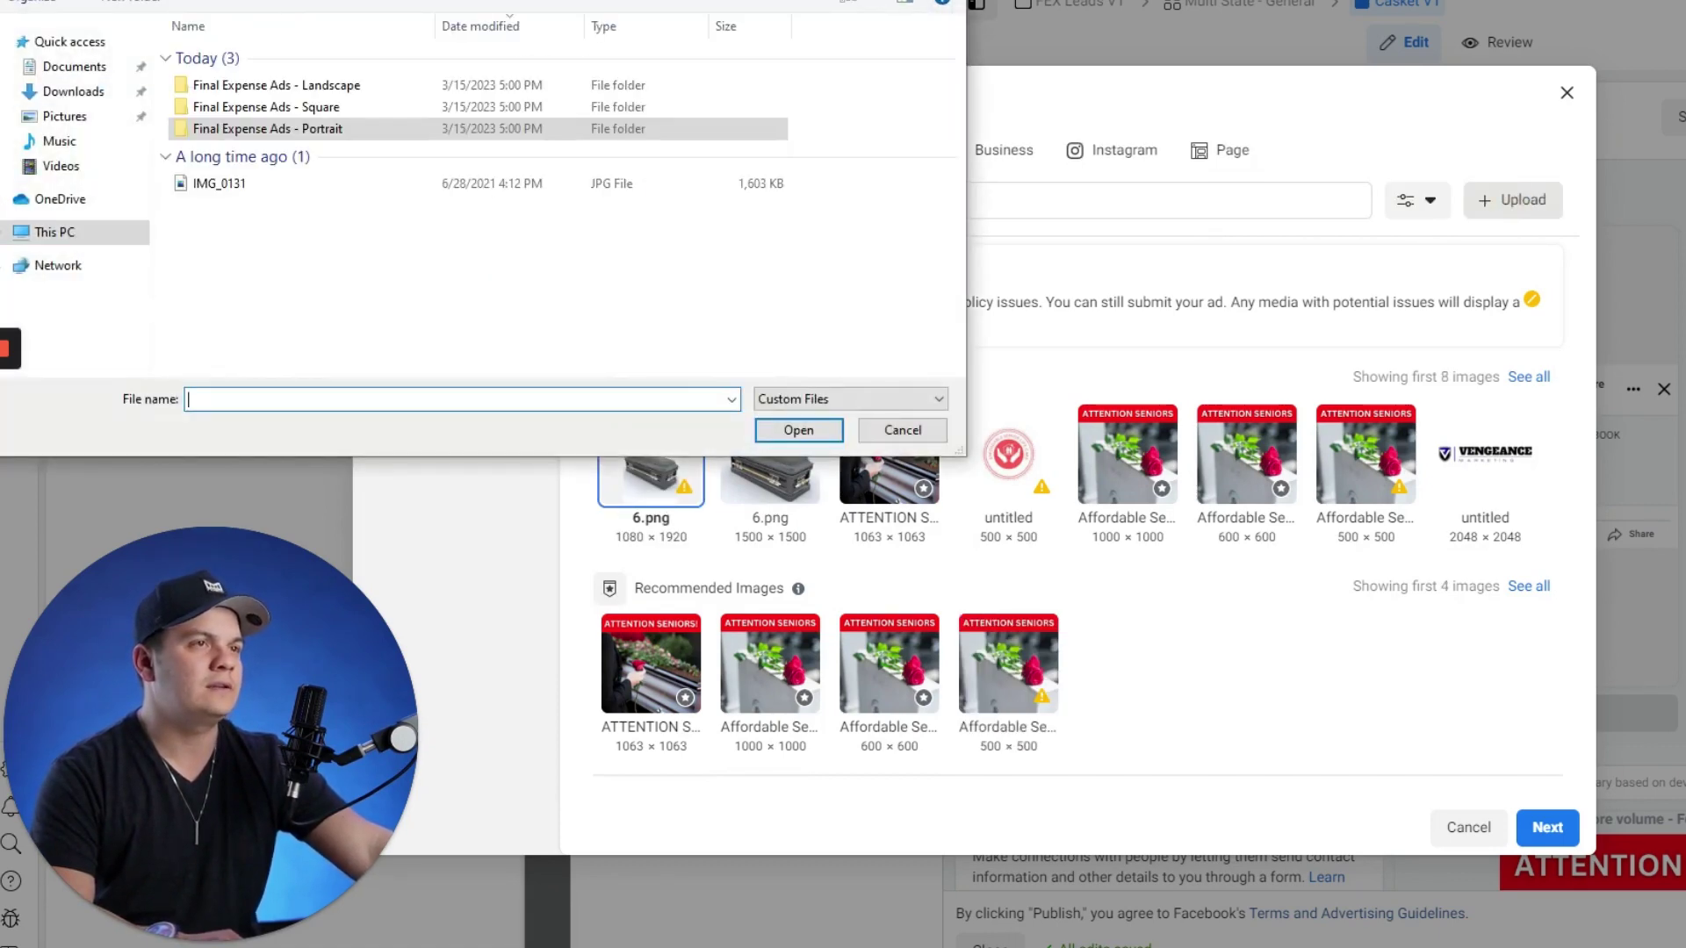
double_click(309, 84)
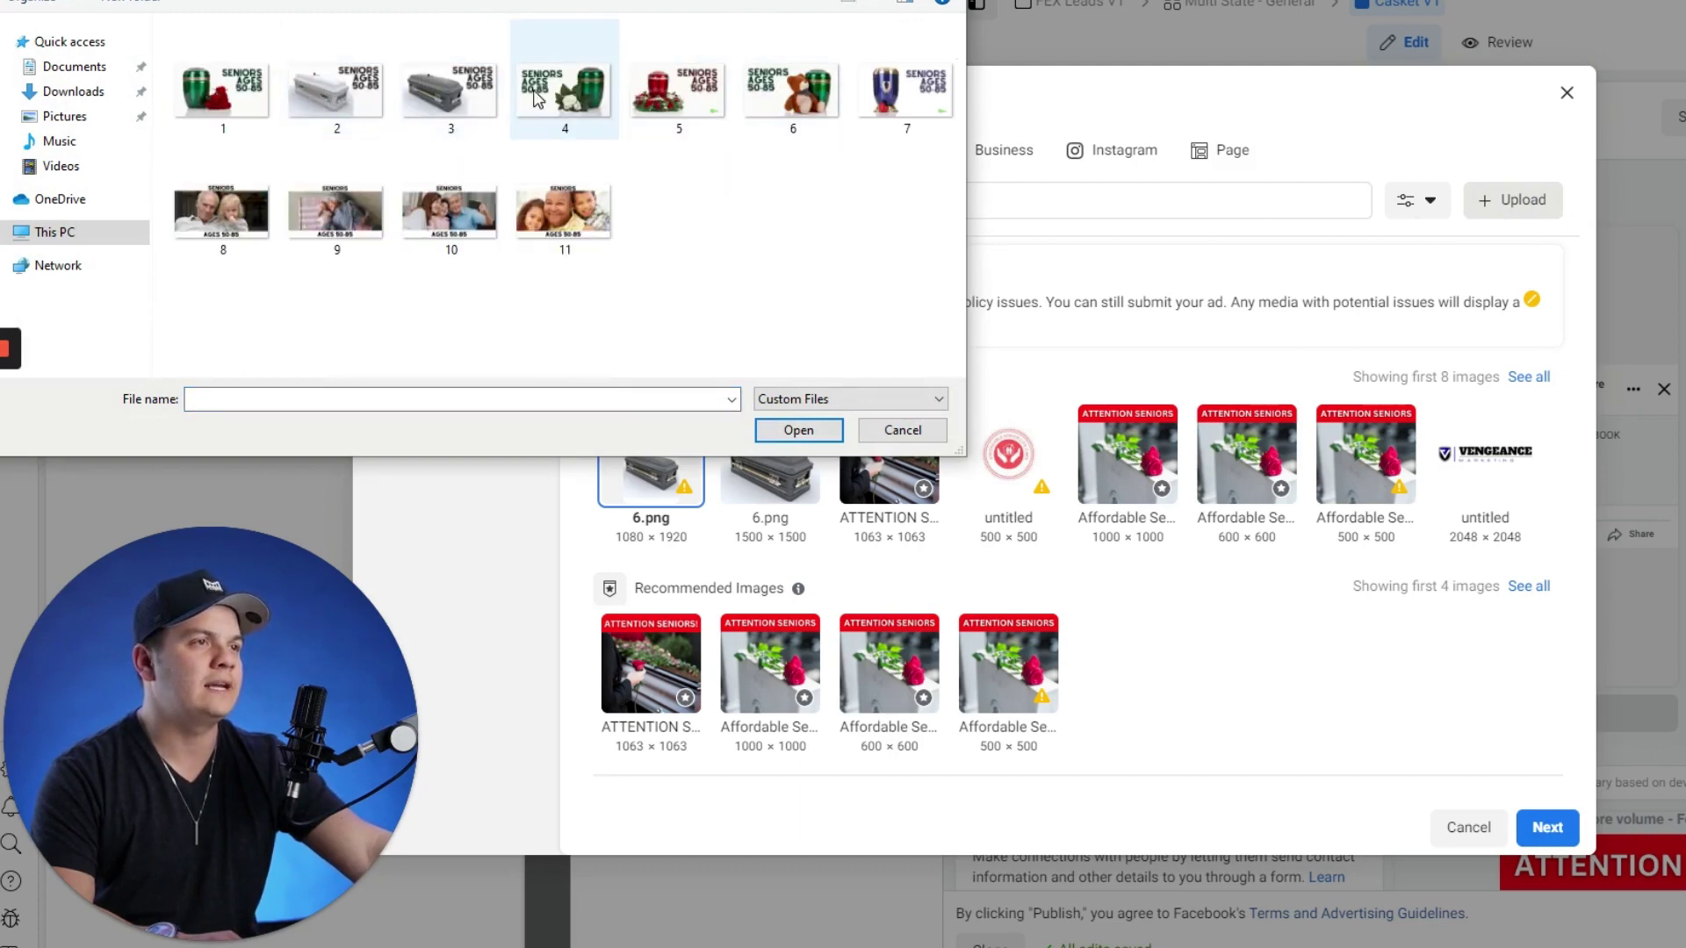
click(450, 88)
click(905, 425)
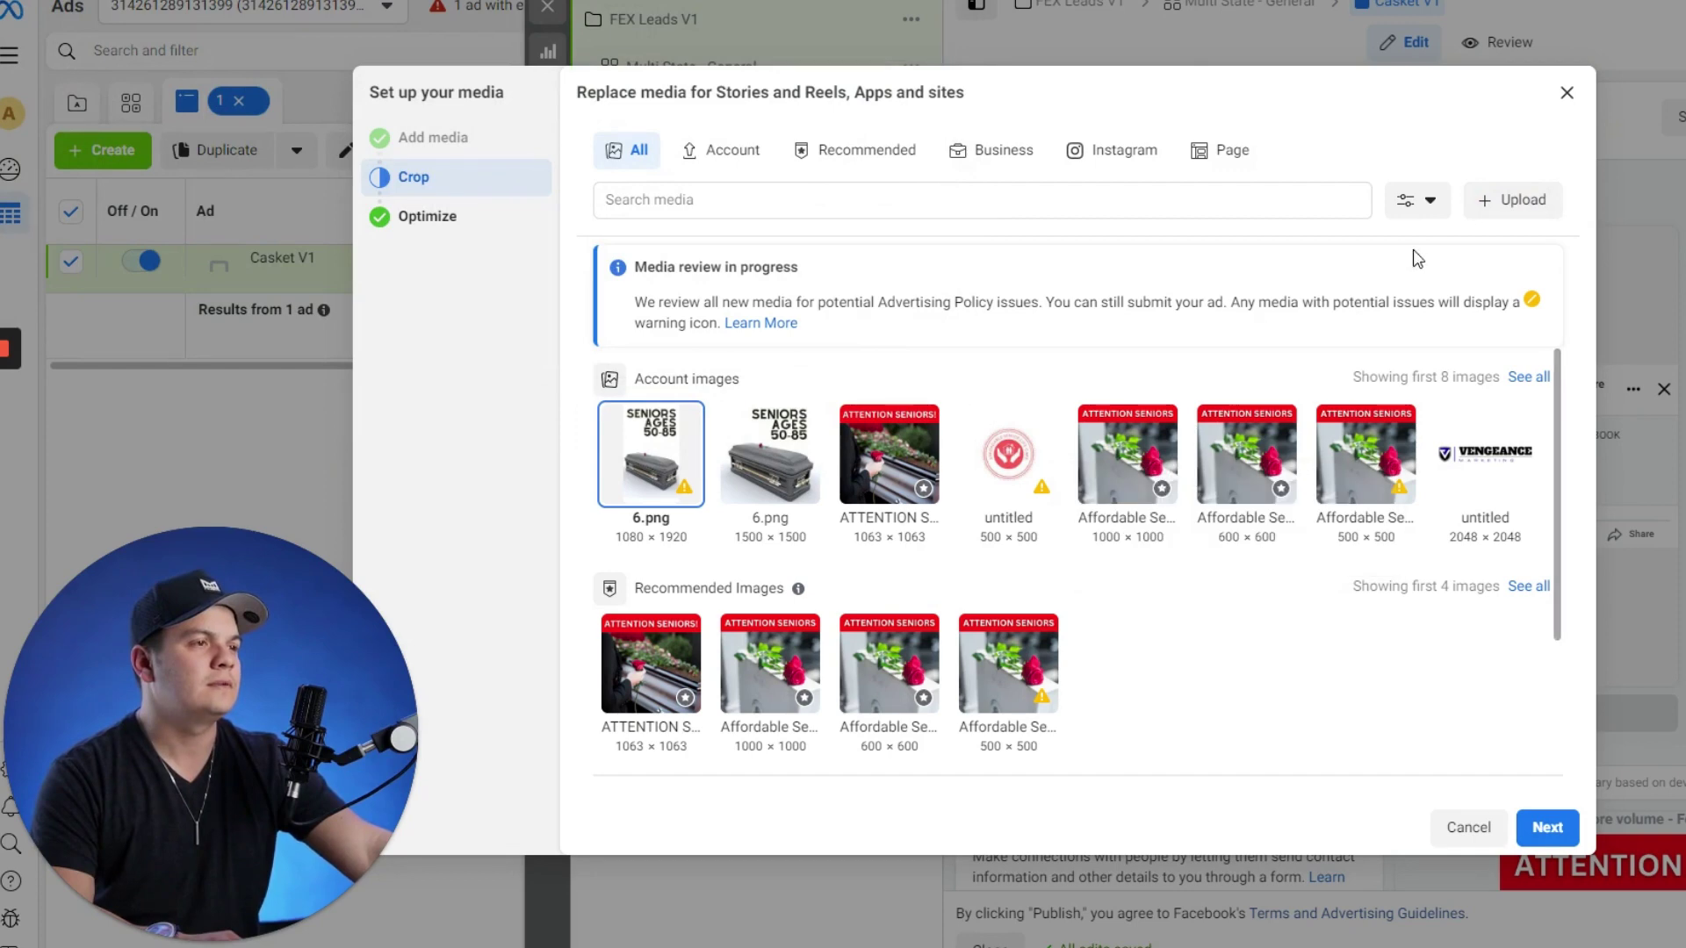
- Upload casket image 3 from the Final Expense Ads - Landscape folder and apply it as replacement media
click(1504, 209)
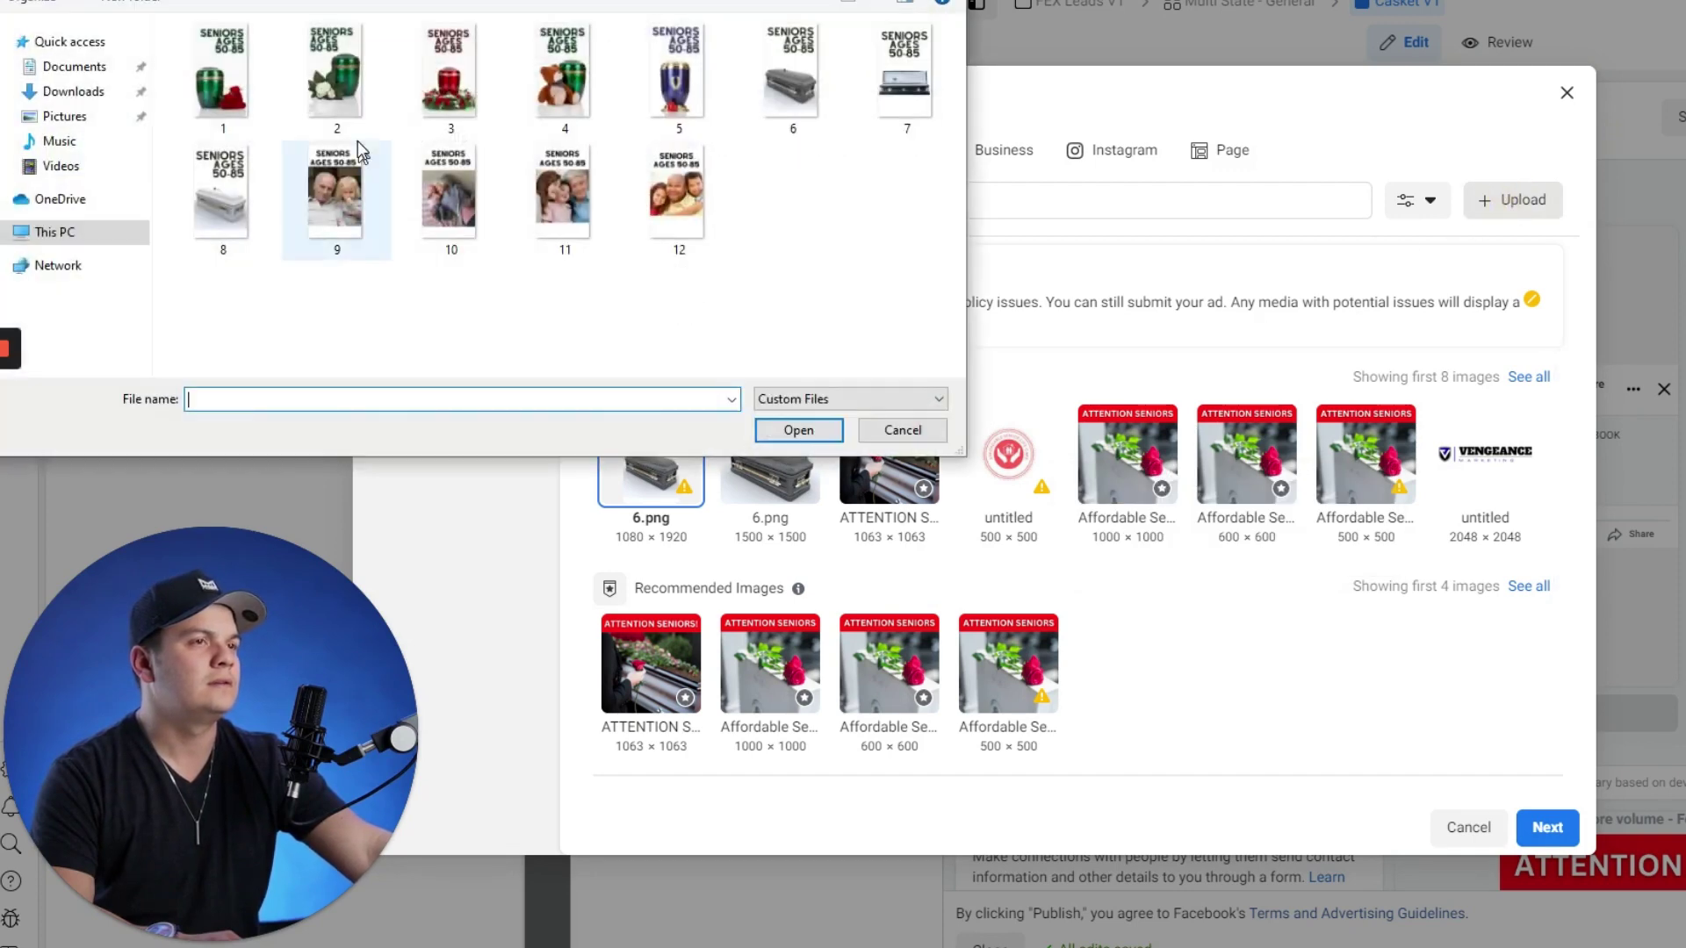
click(235, 3)
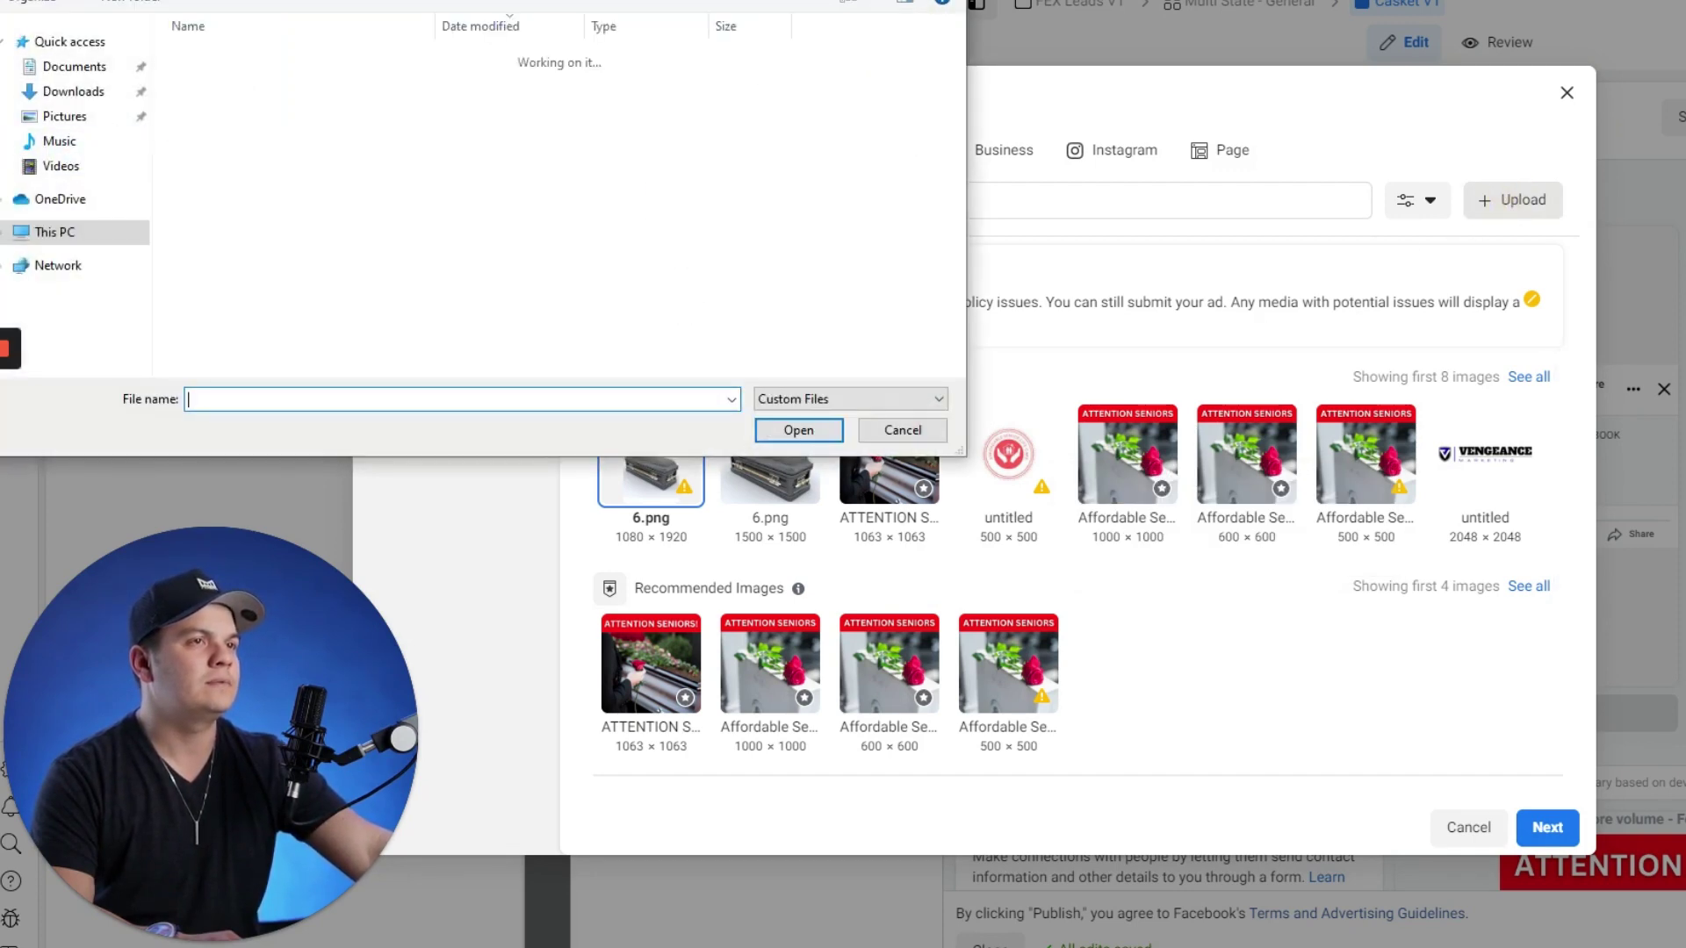
click(297, 79)
double_click(297, 86)
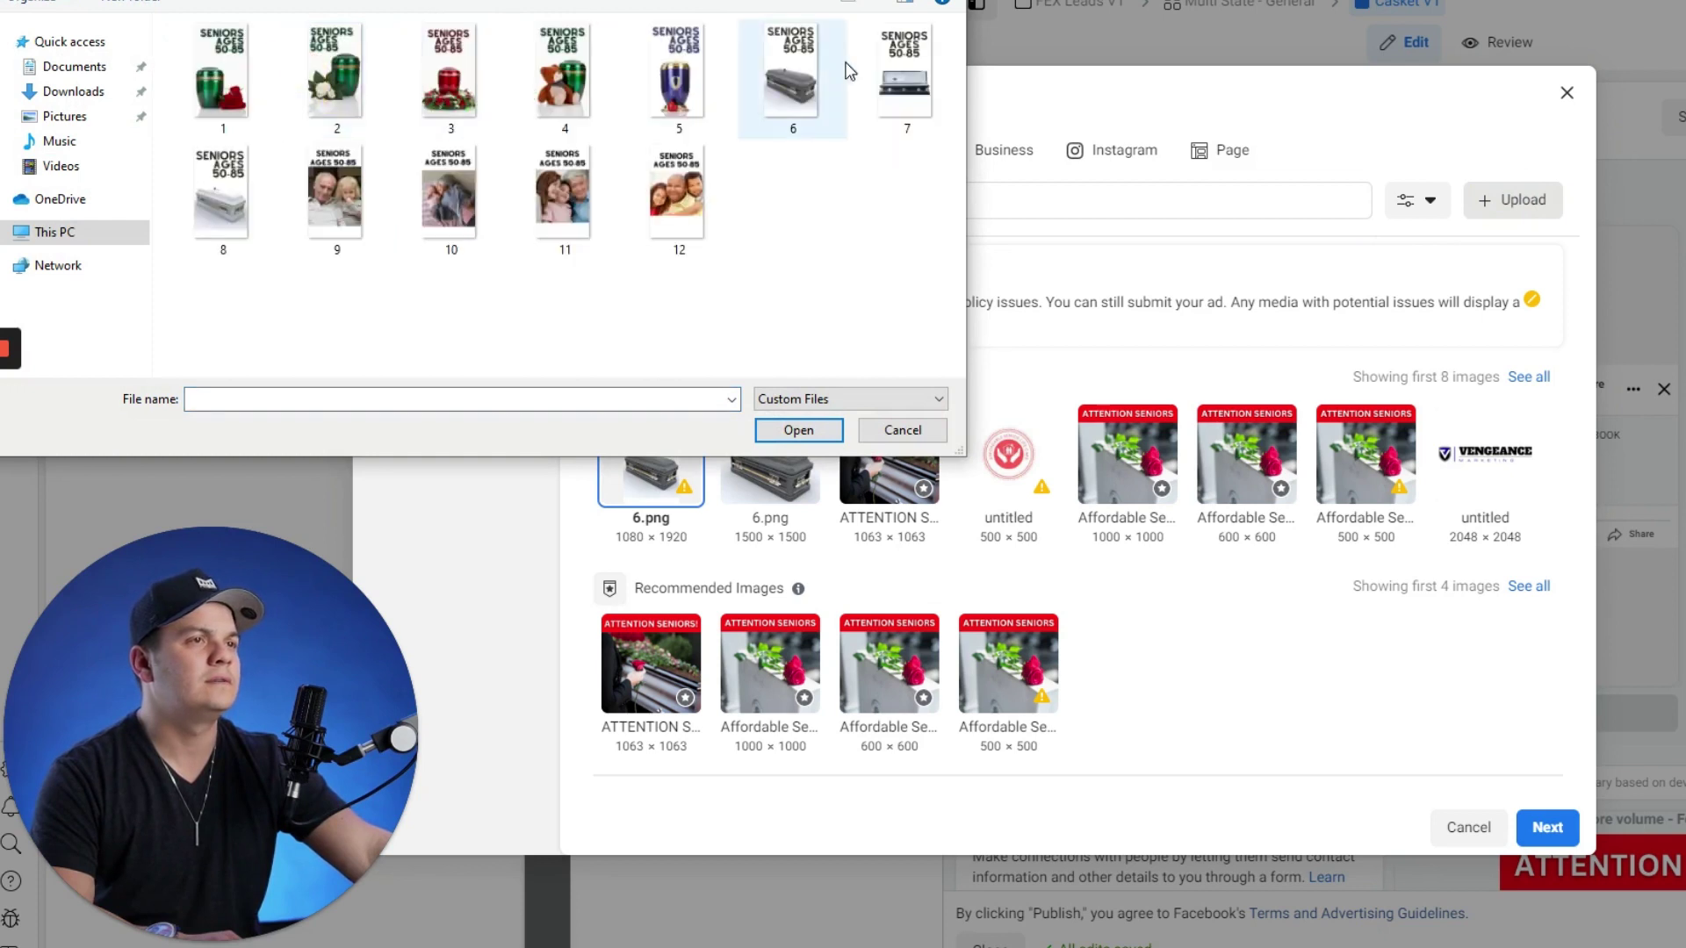
key(alt+Up)
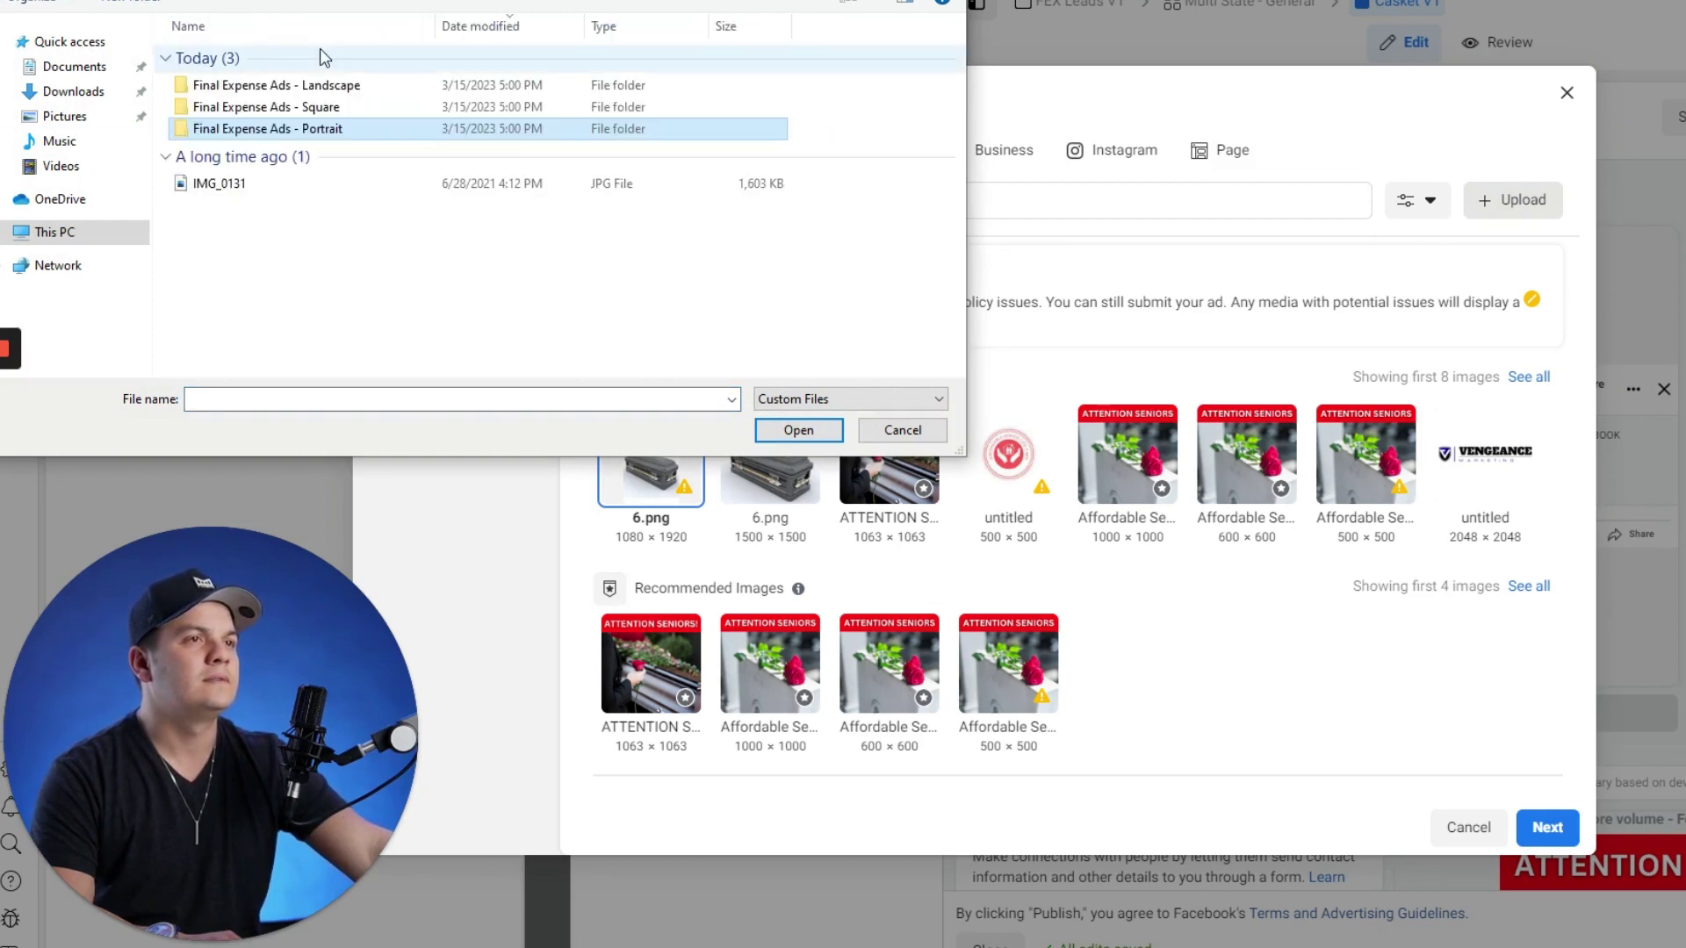
double_click(327, 80)
click(413, 94)
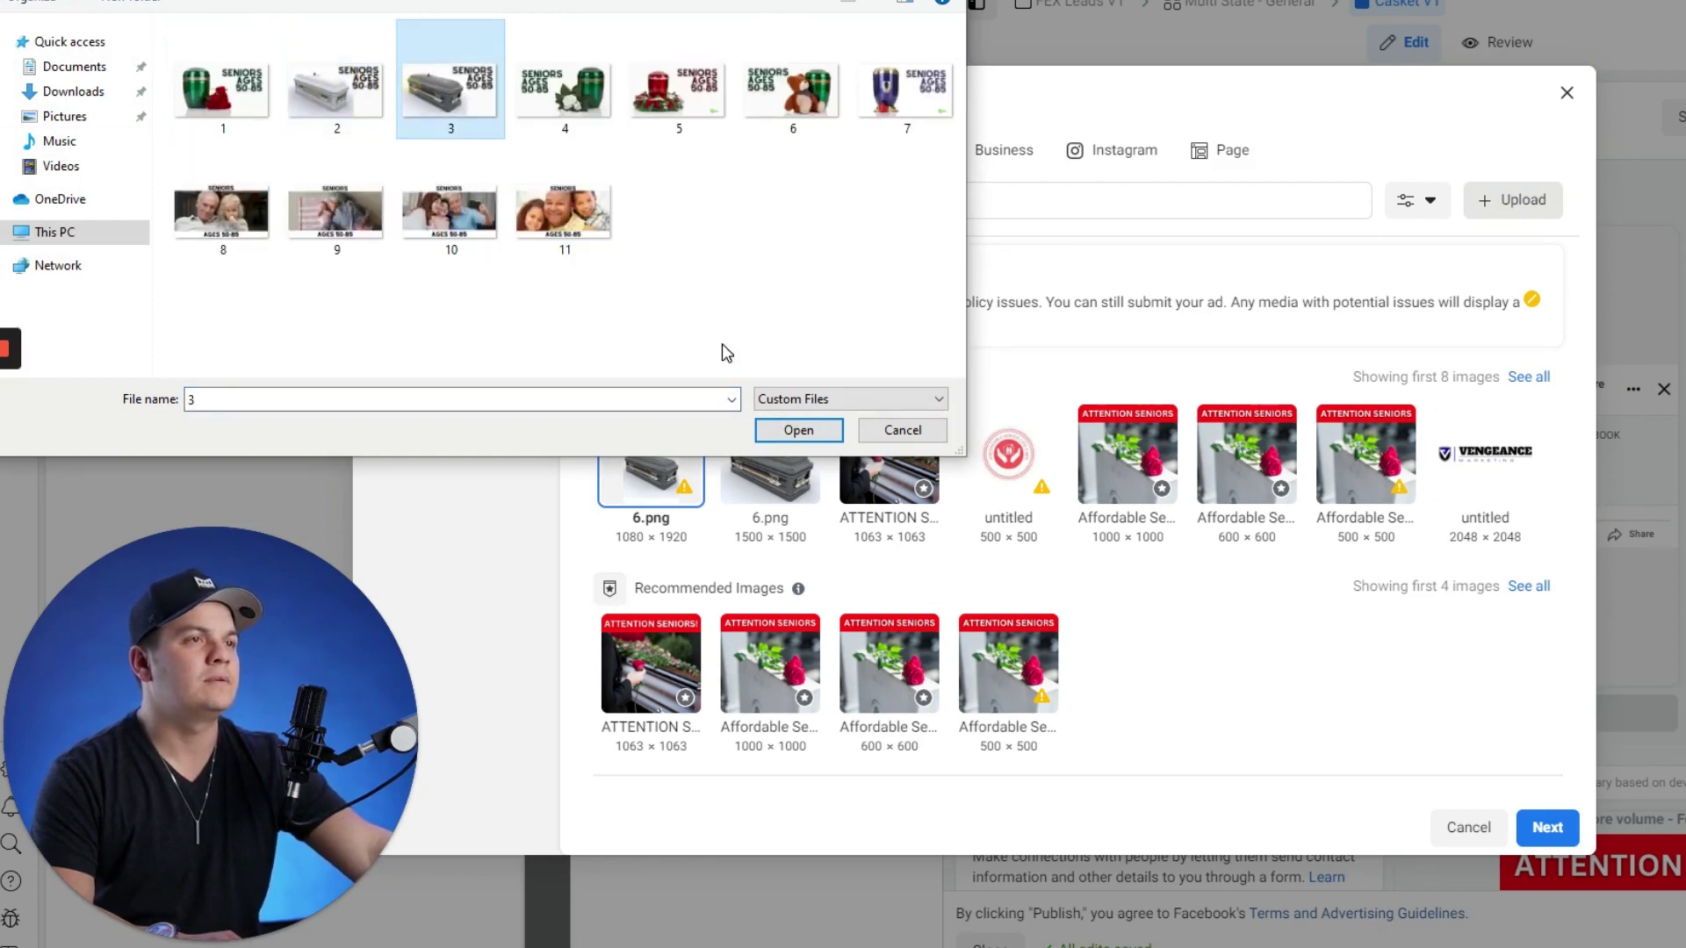
click(821, 432)
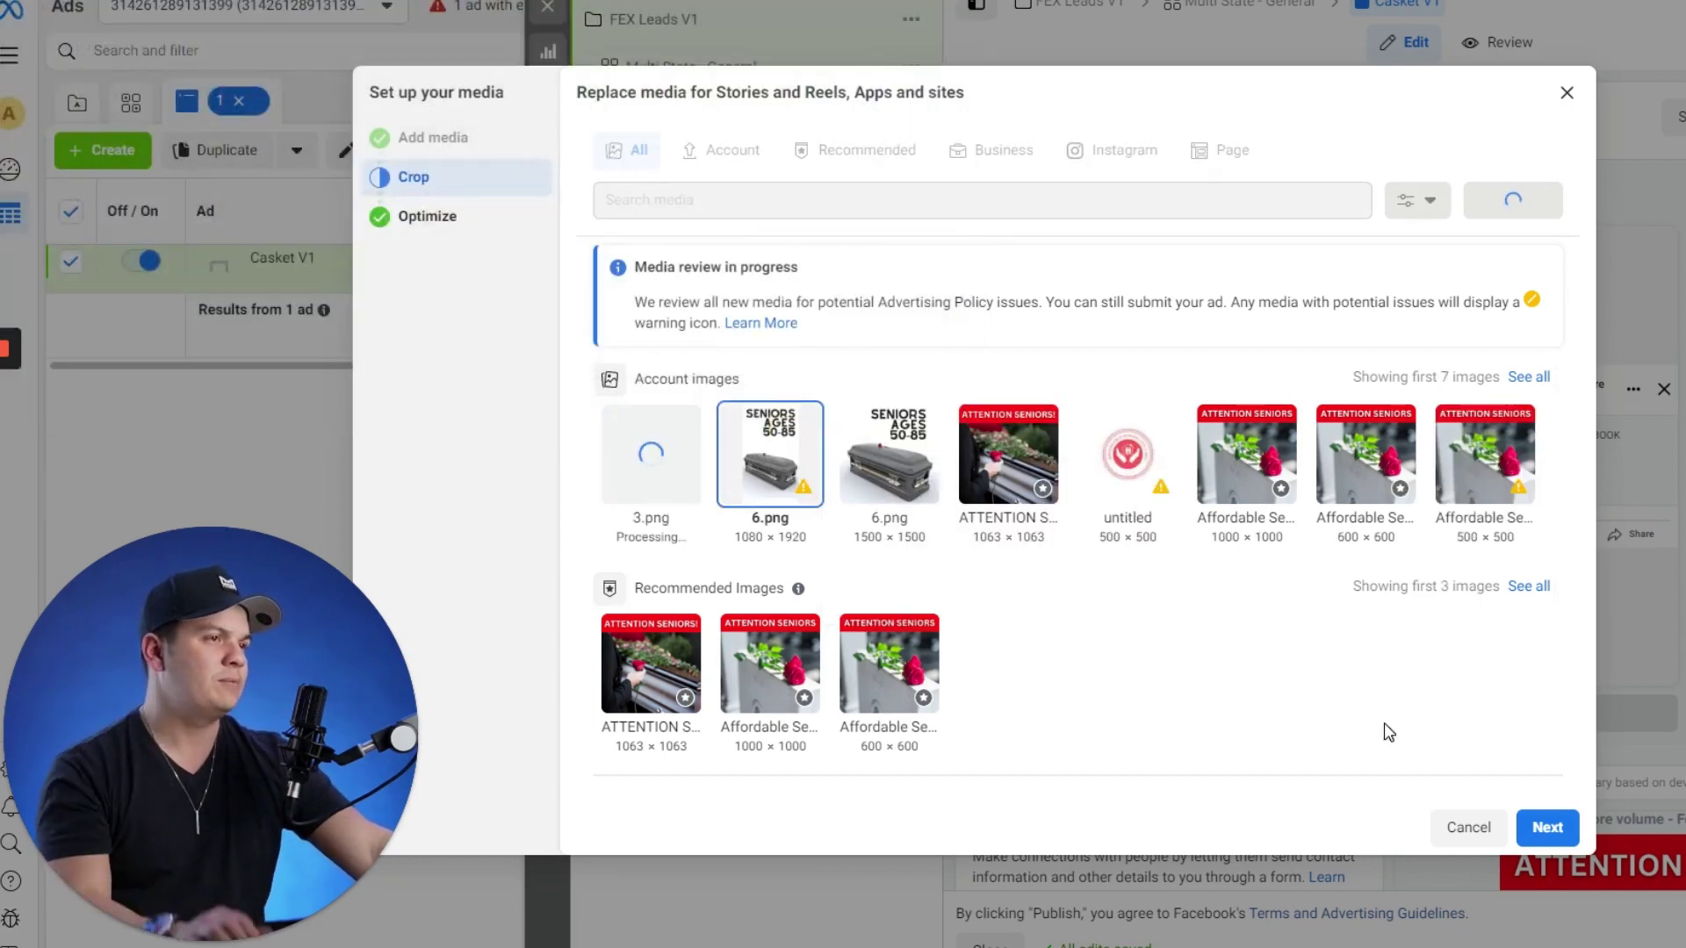
click(1545, 827)
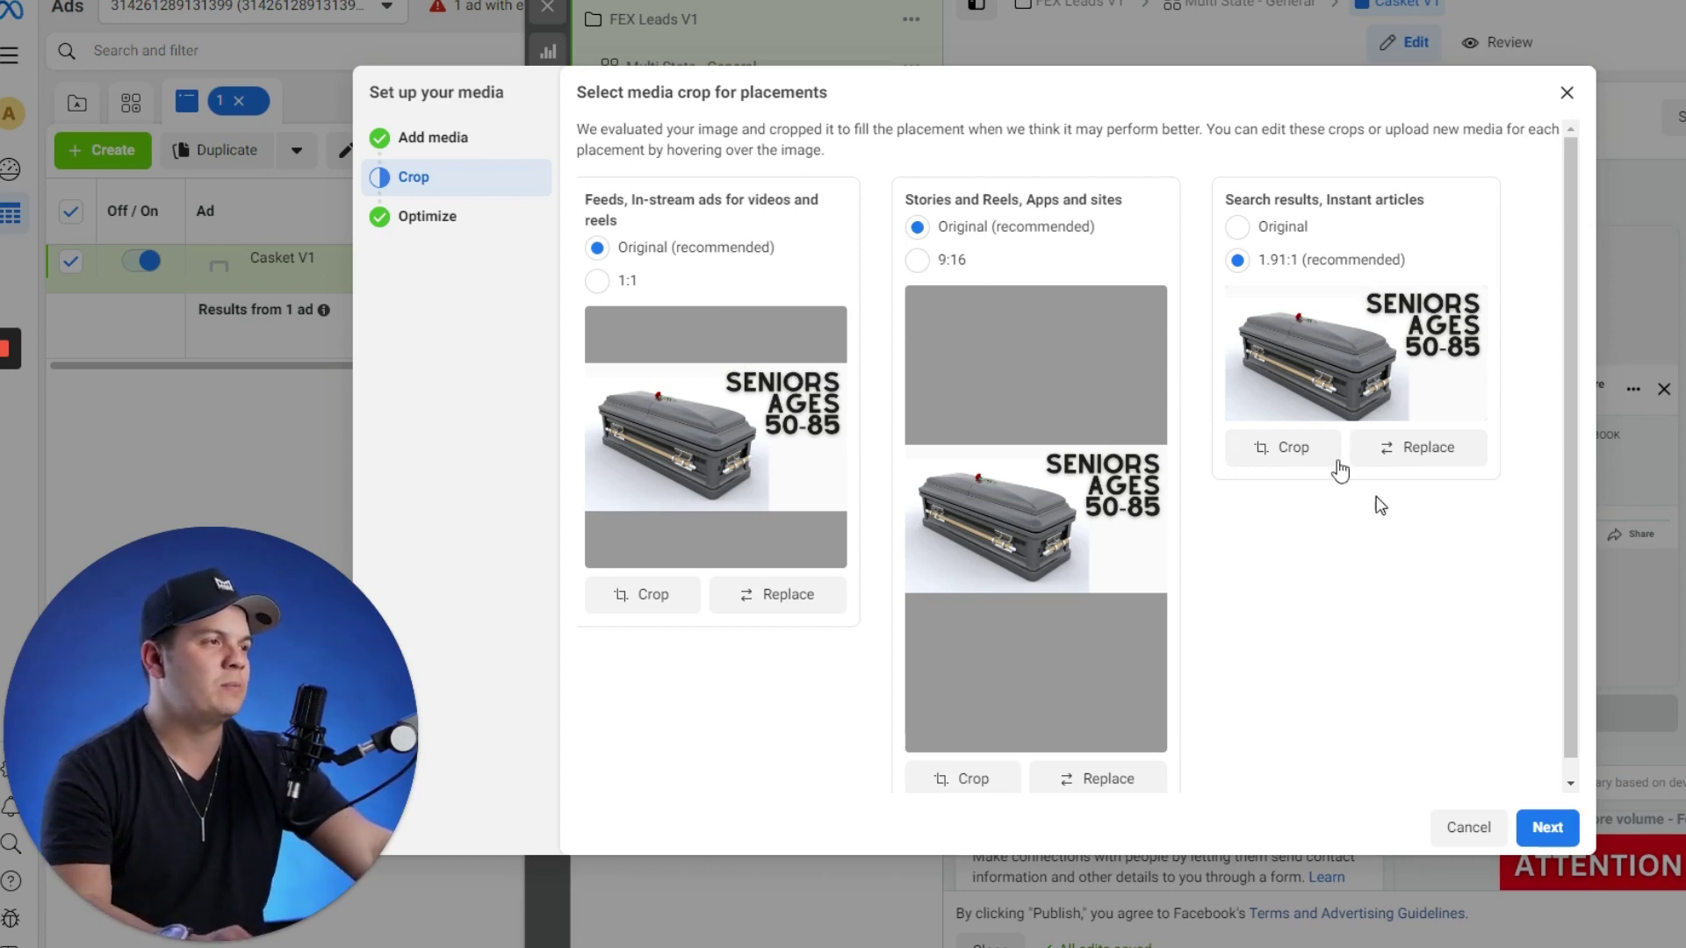
- Replace the Feeds, In-stream ads for videos and reels media with the square 1500 × 1500 6.png
click(784, 604)
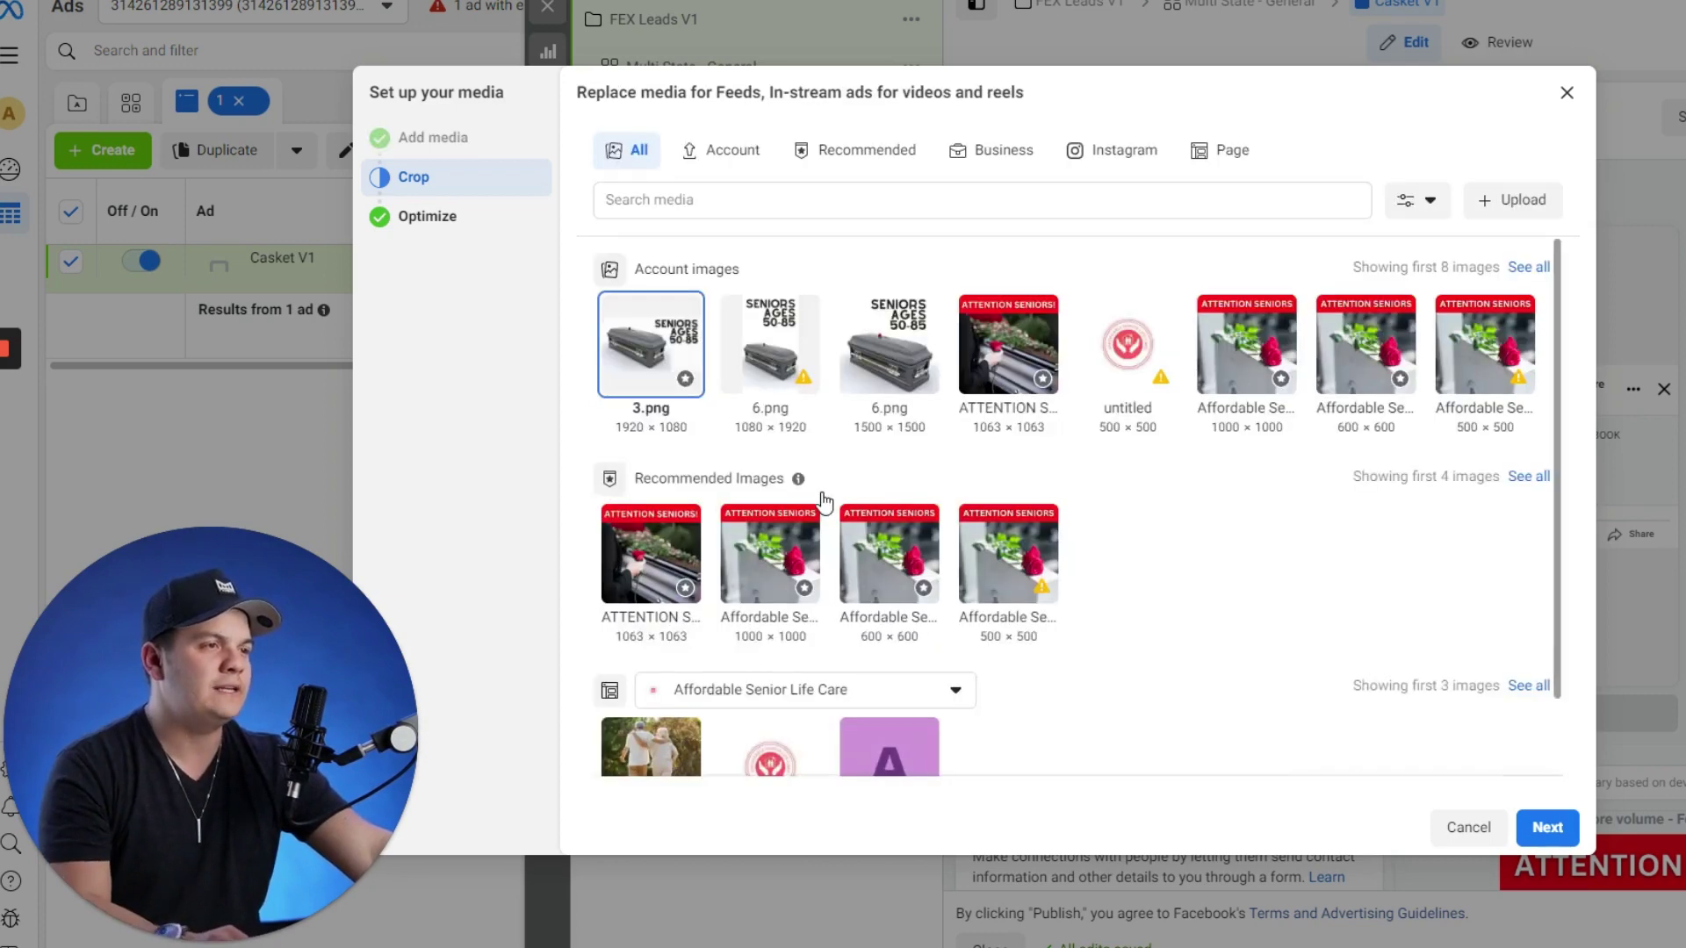
click(905, 369)
click(1547, 827)
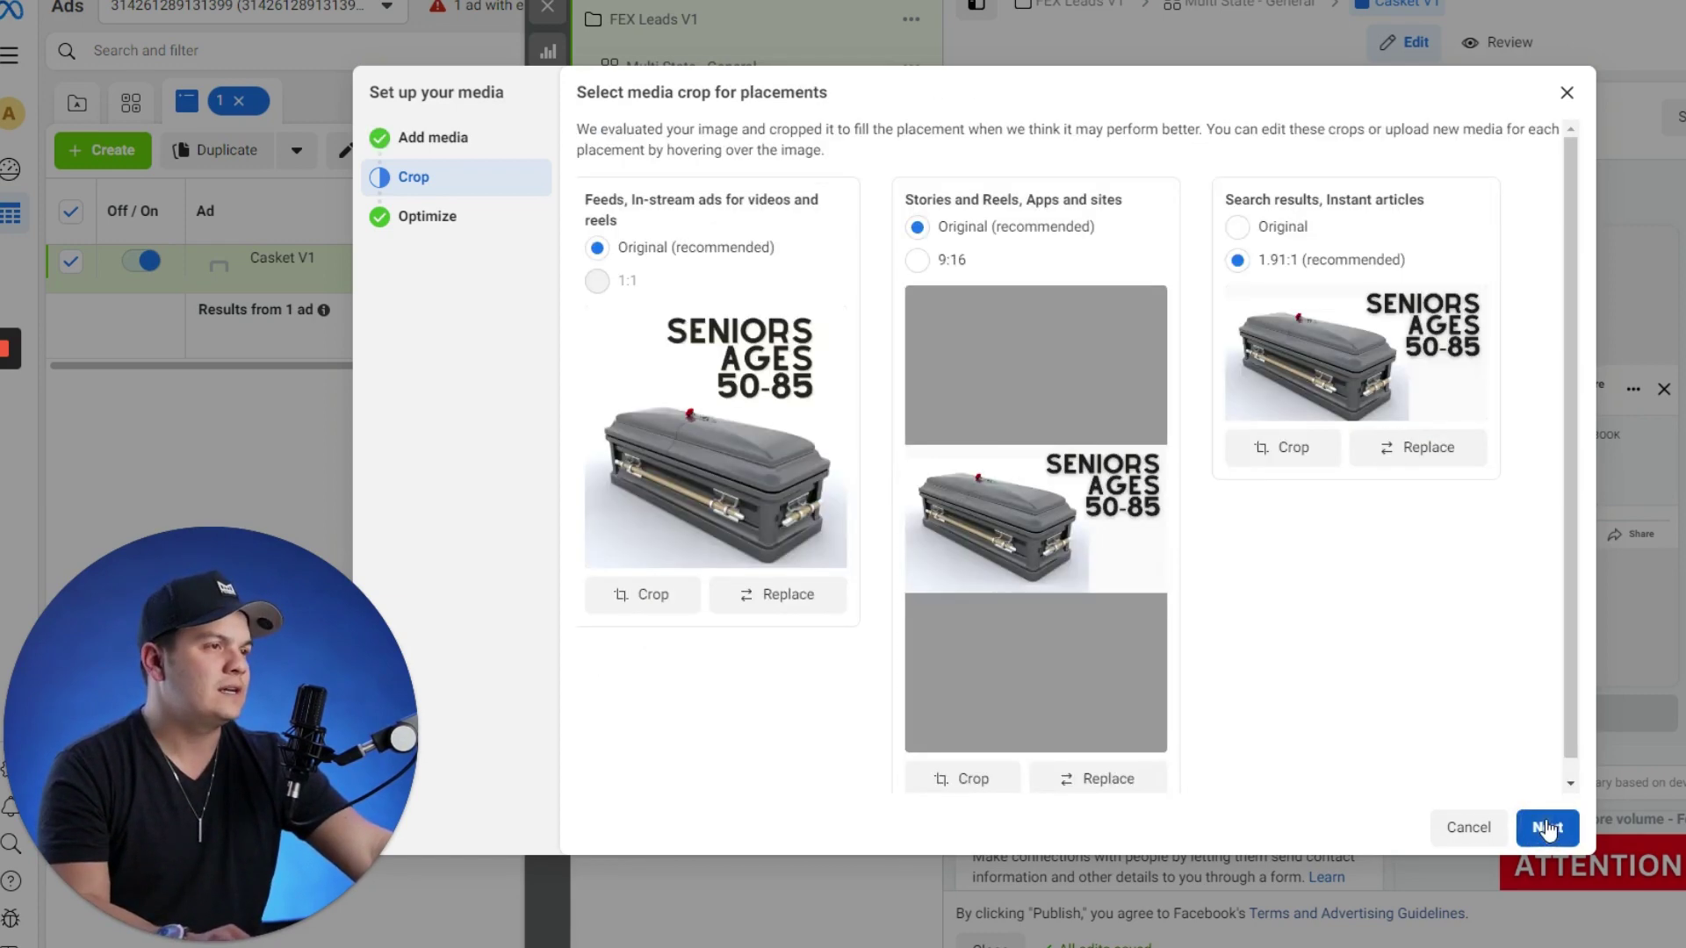
- Replace the Stories and Reels, Apps and sites media with the portrait 1080 × 1920 6.png
click(1093, 778)
click(757, 333)
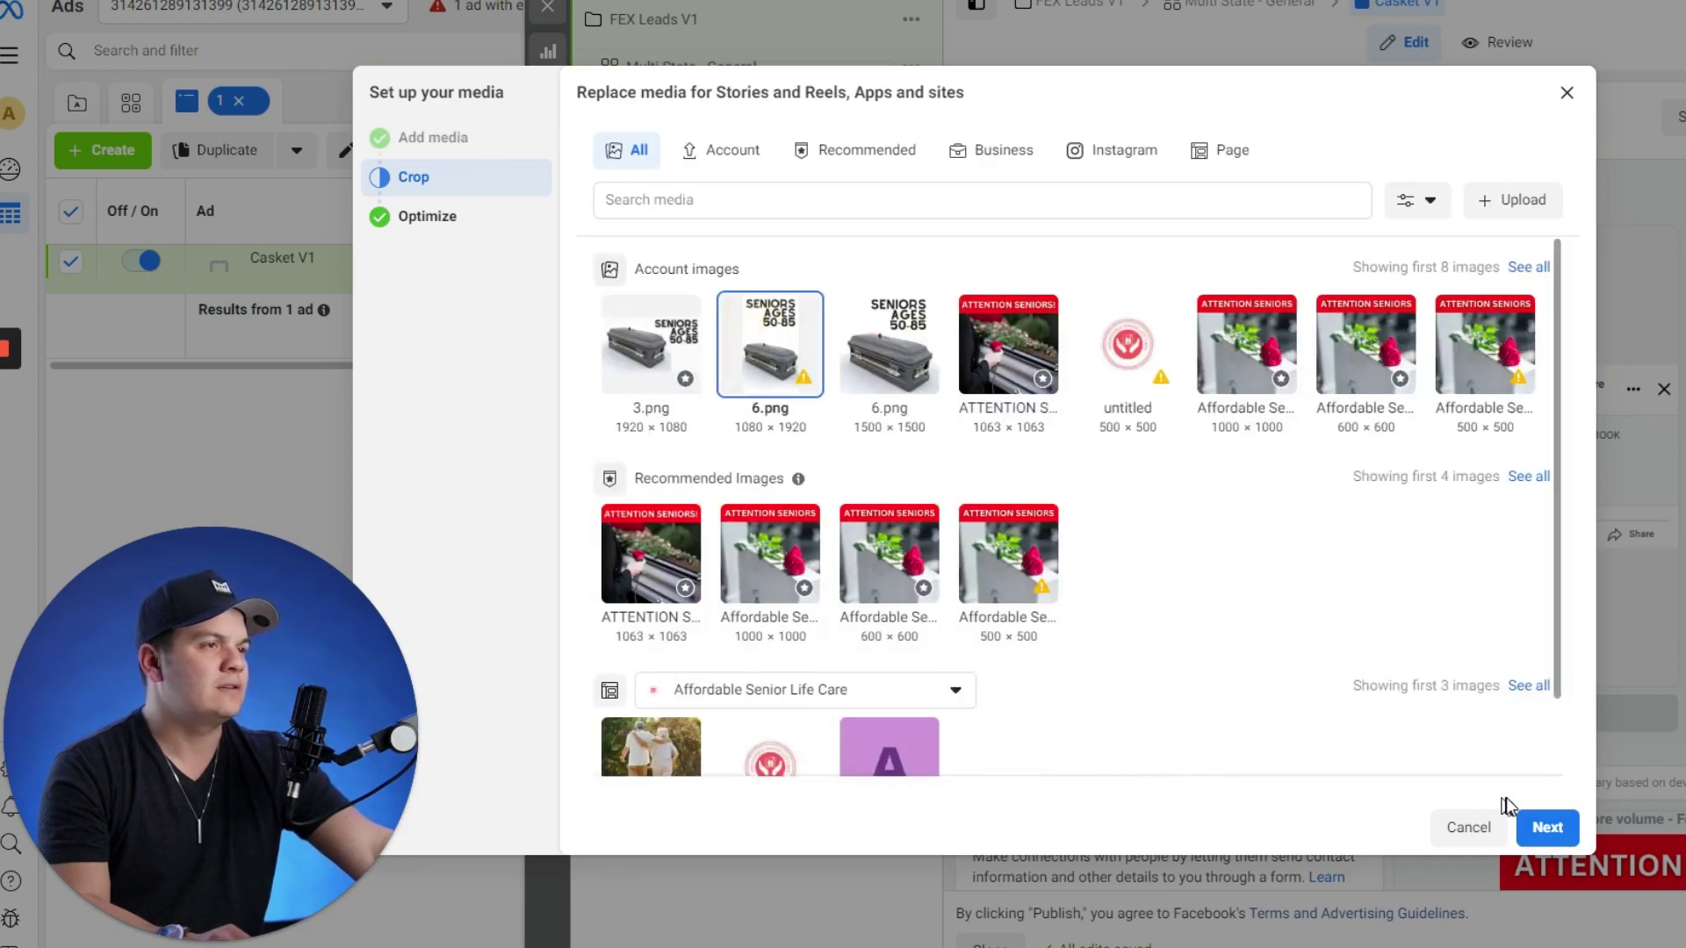
click(1545, 827)
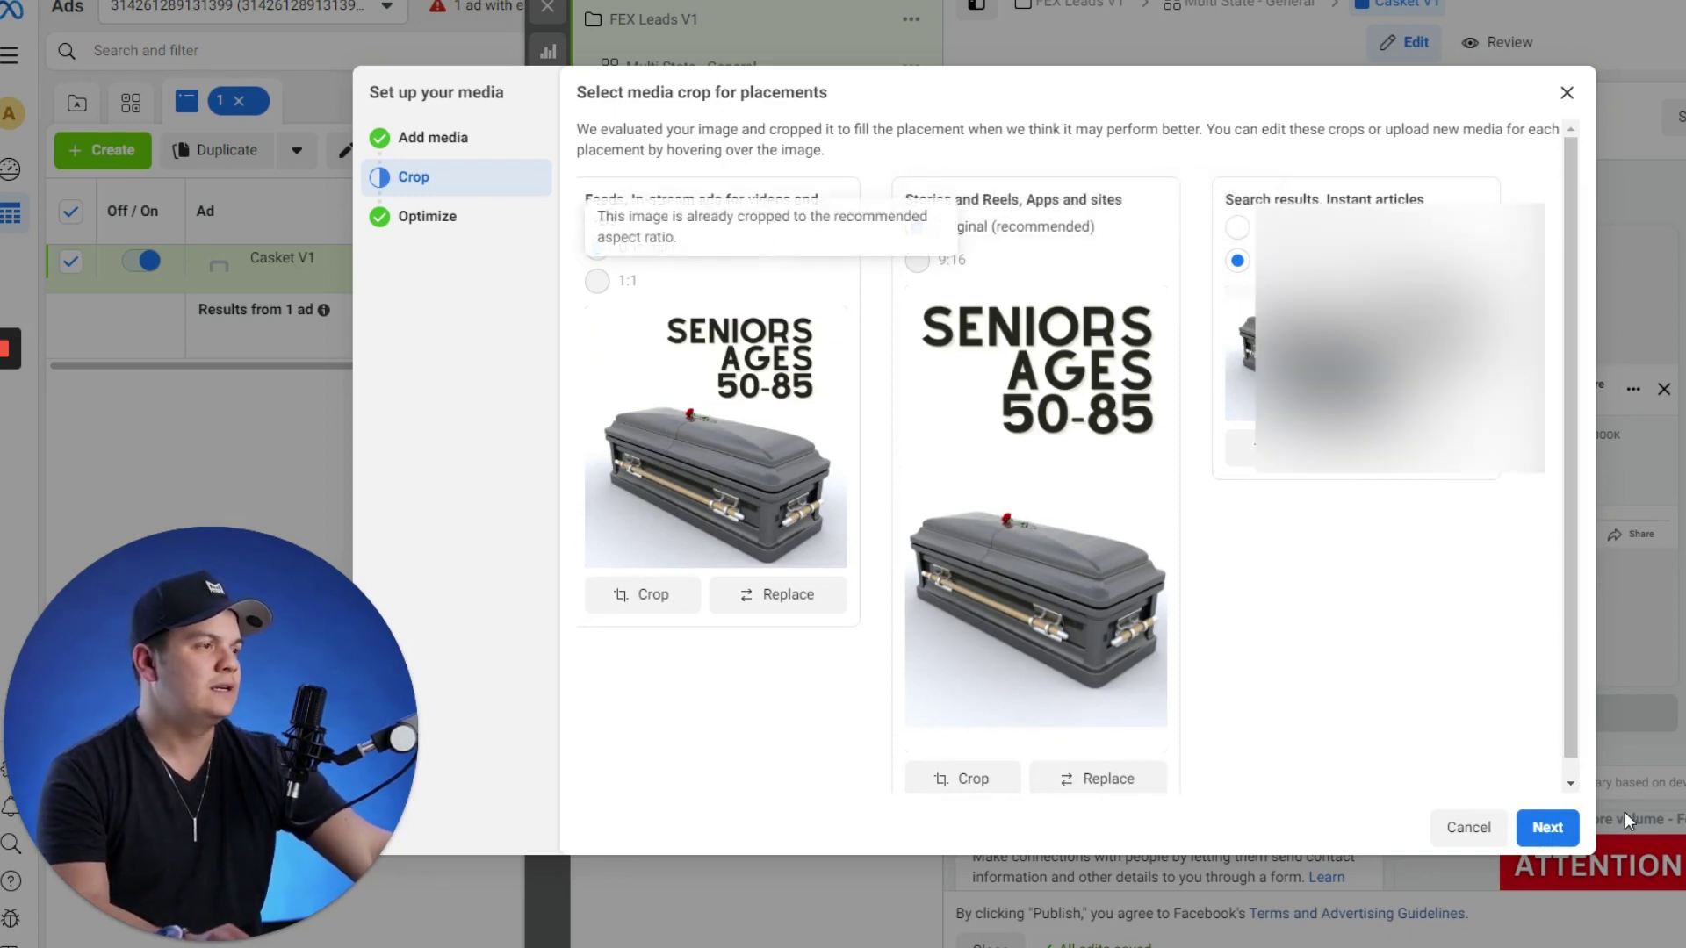
- Accept the placement crops, turn on all Advantage+ creative optimizations and finish the media setup
click(1546, 827)
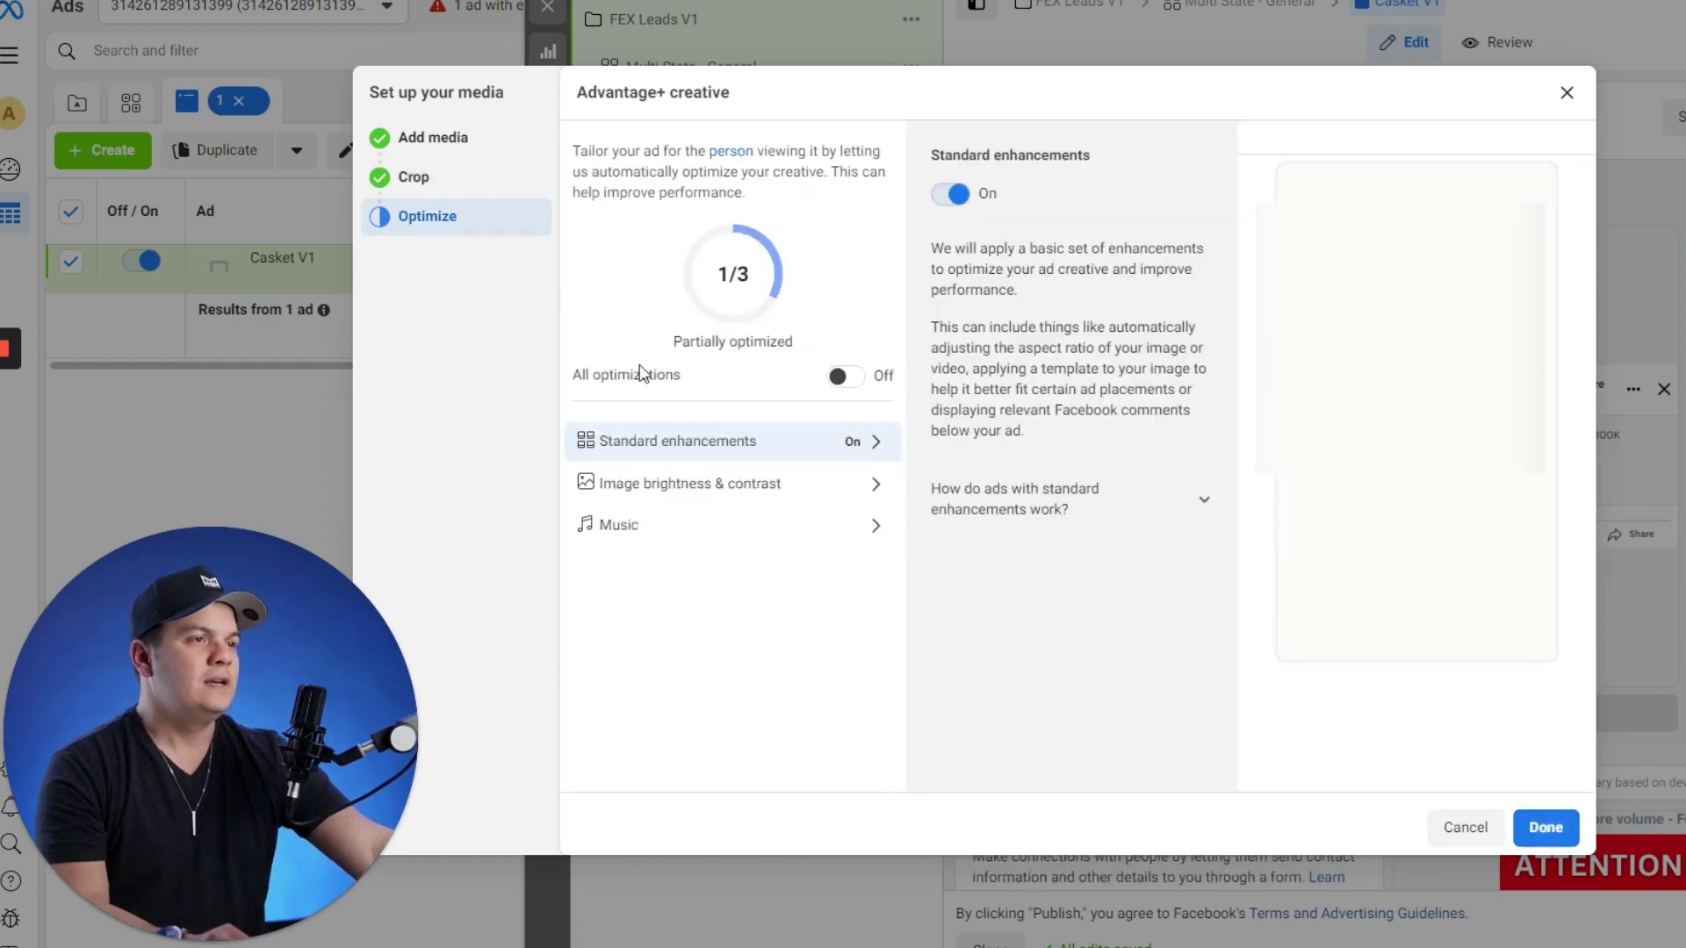
click(843, 377)
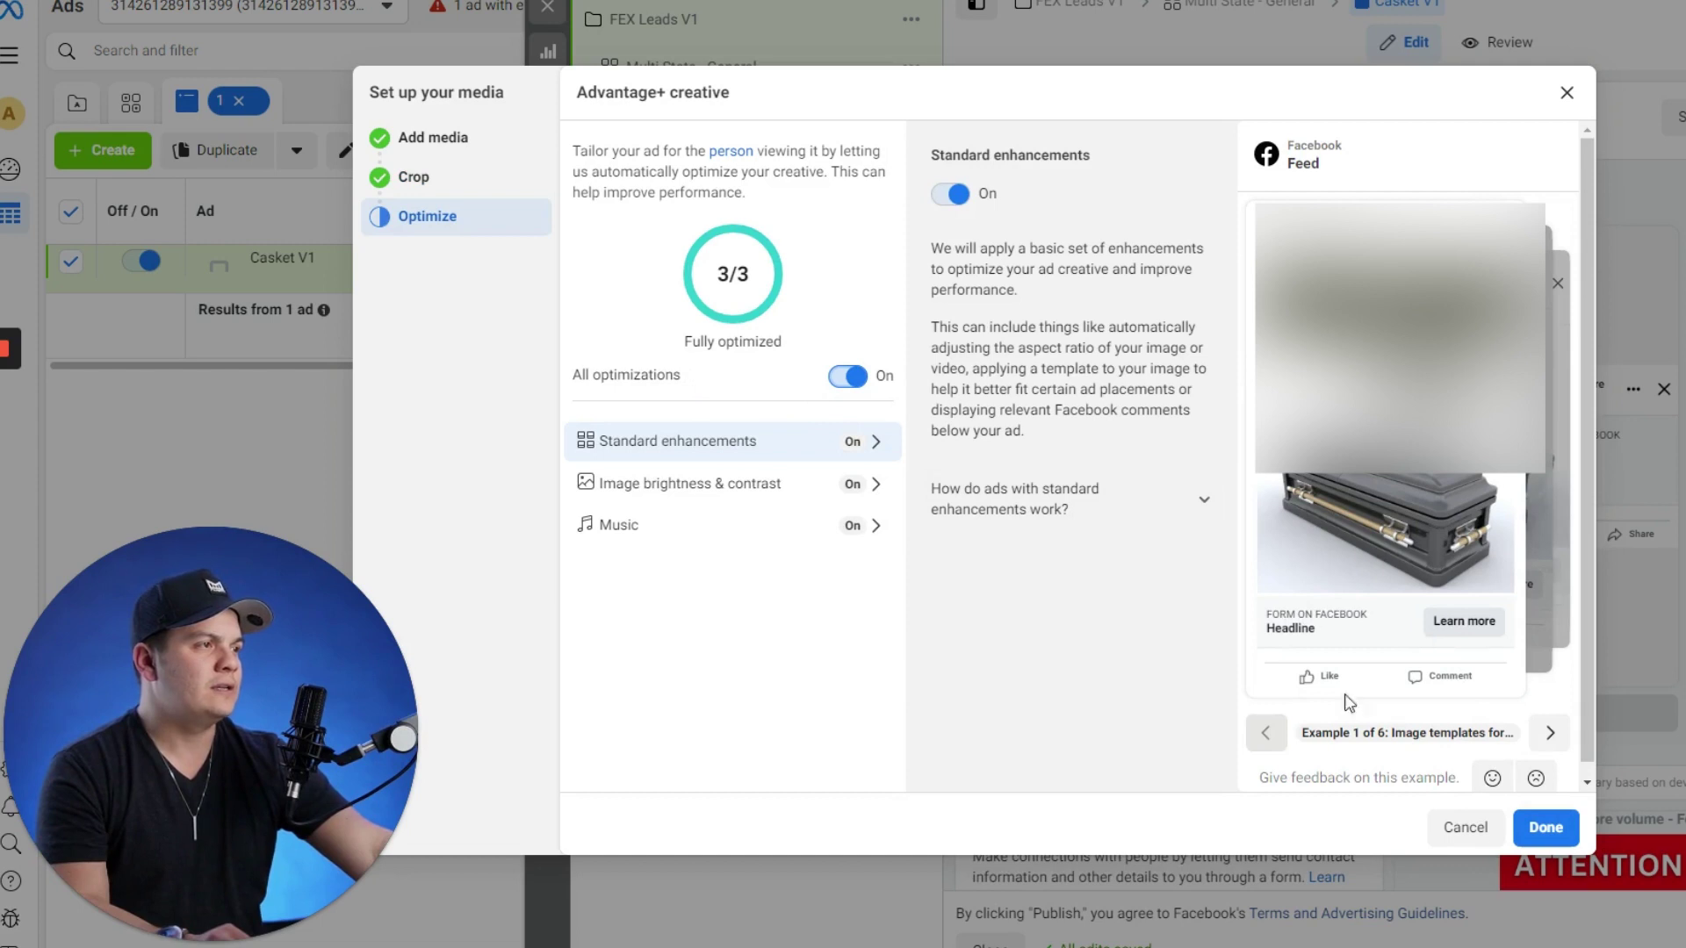
click(1546, 828)
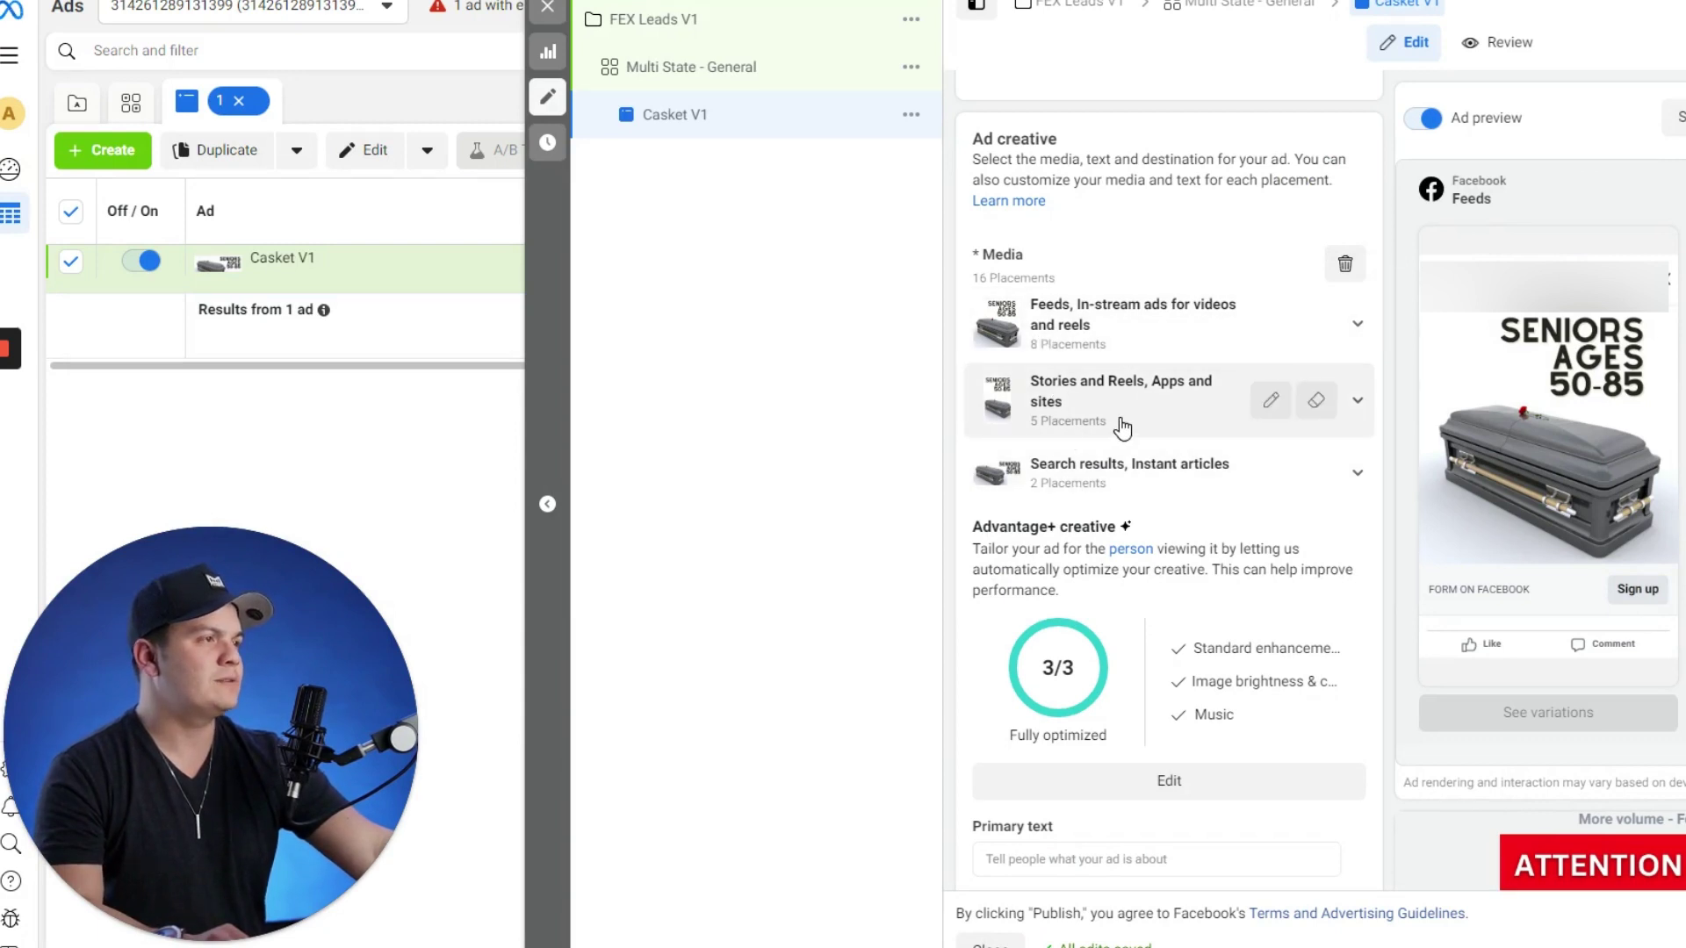
- Switch to the Final Expense - Facebook Ads gallery in Airtable and open the Senior Saving Solutions record with the gray casket image
scroll(1133, 435, down, 4)
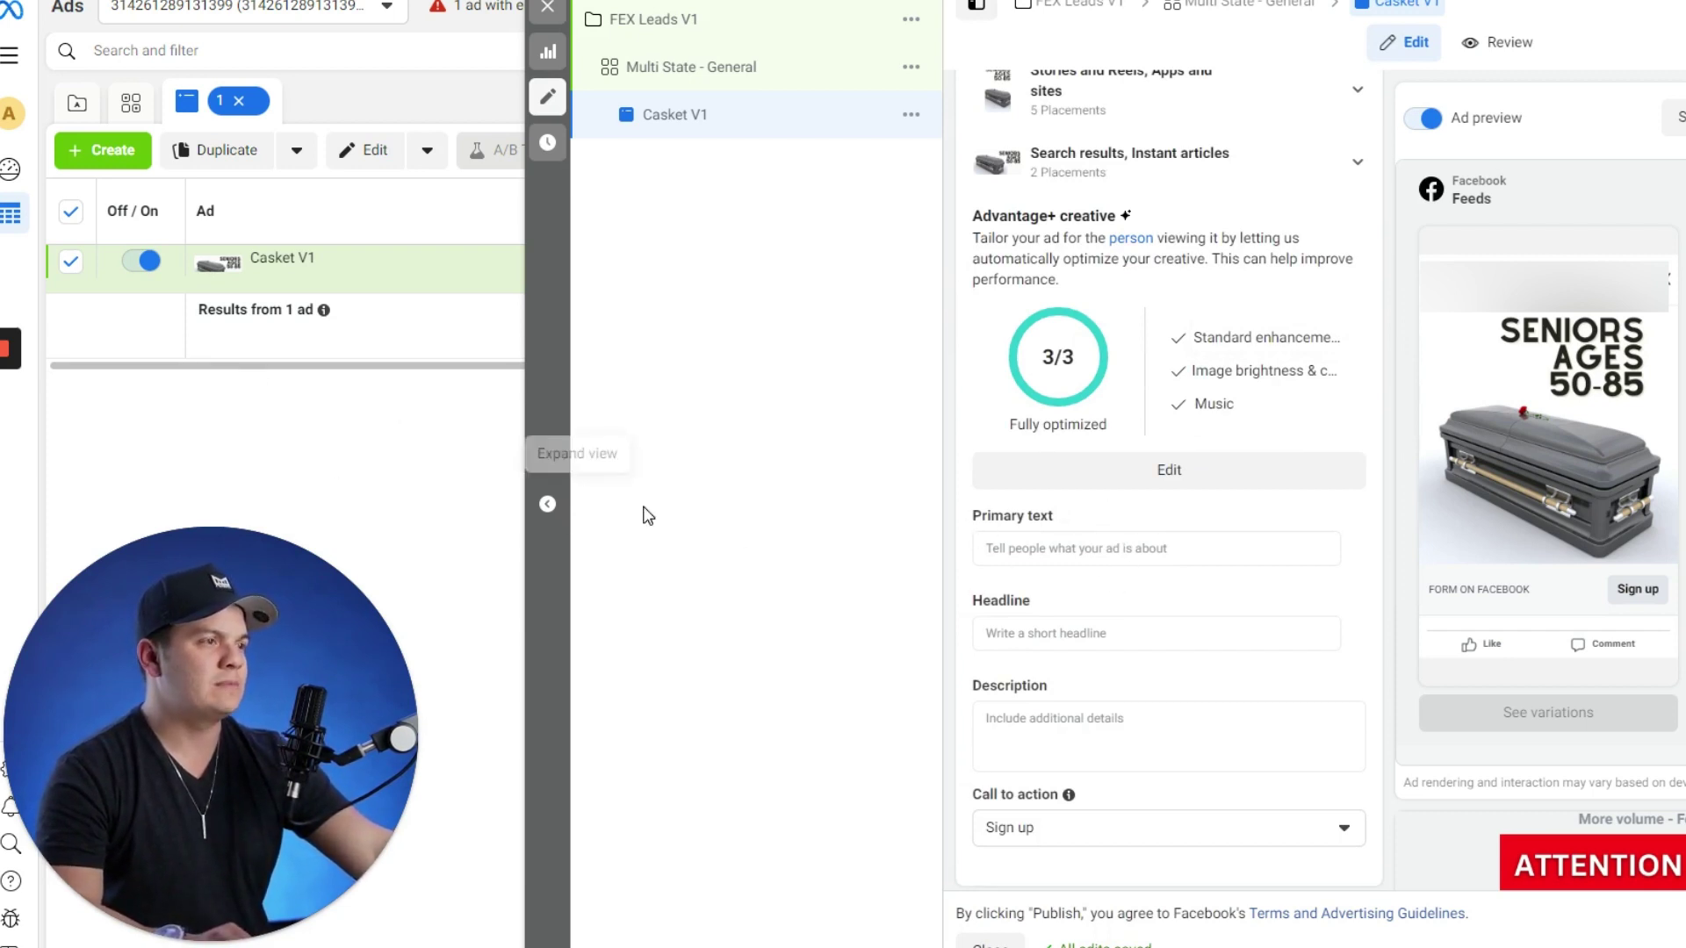
mouse_move(49, 434)
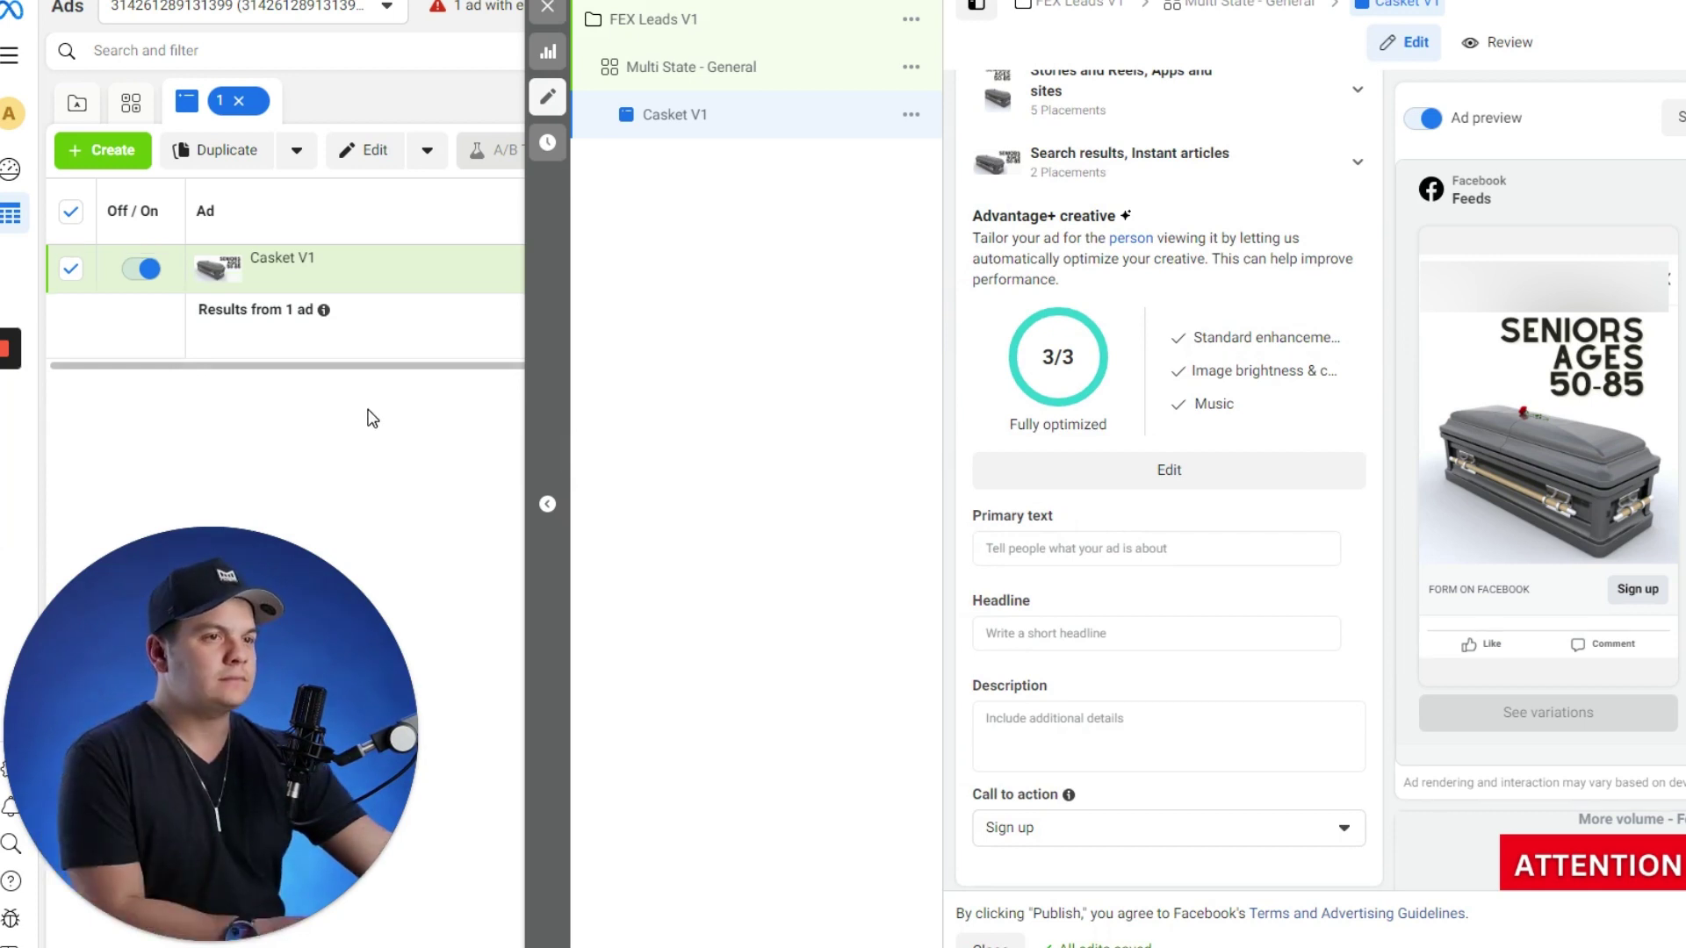
mouse_move(1043, 604)
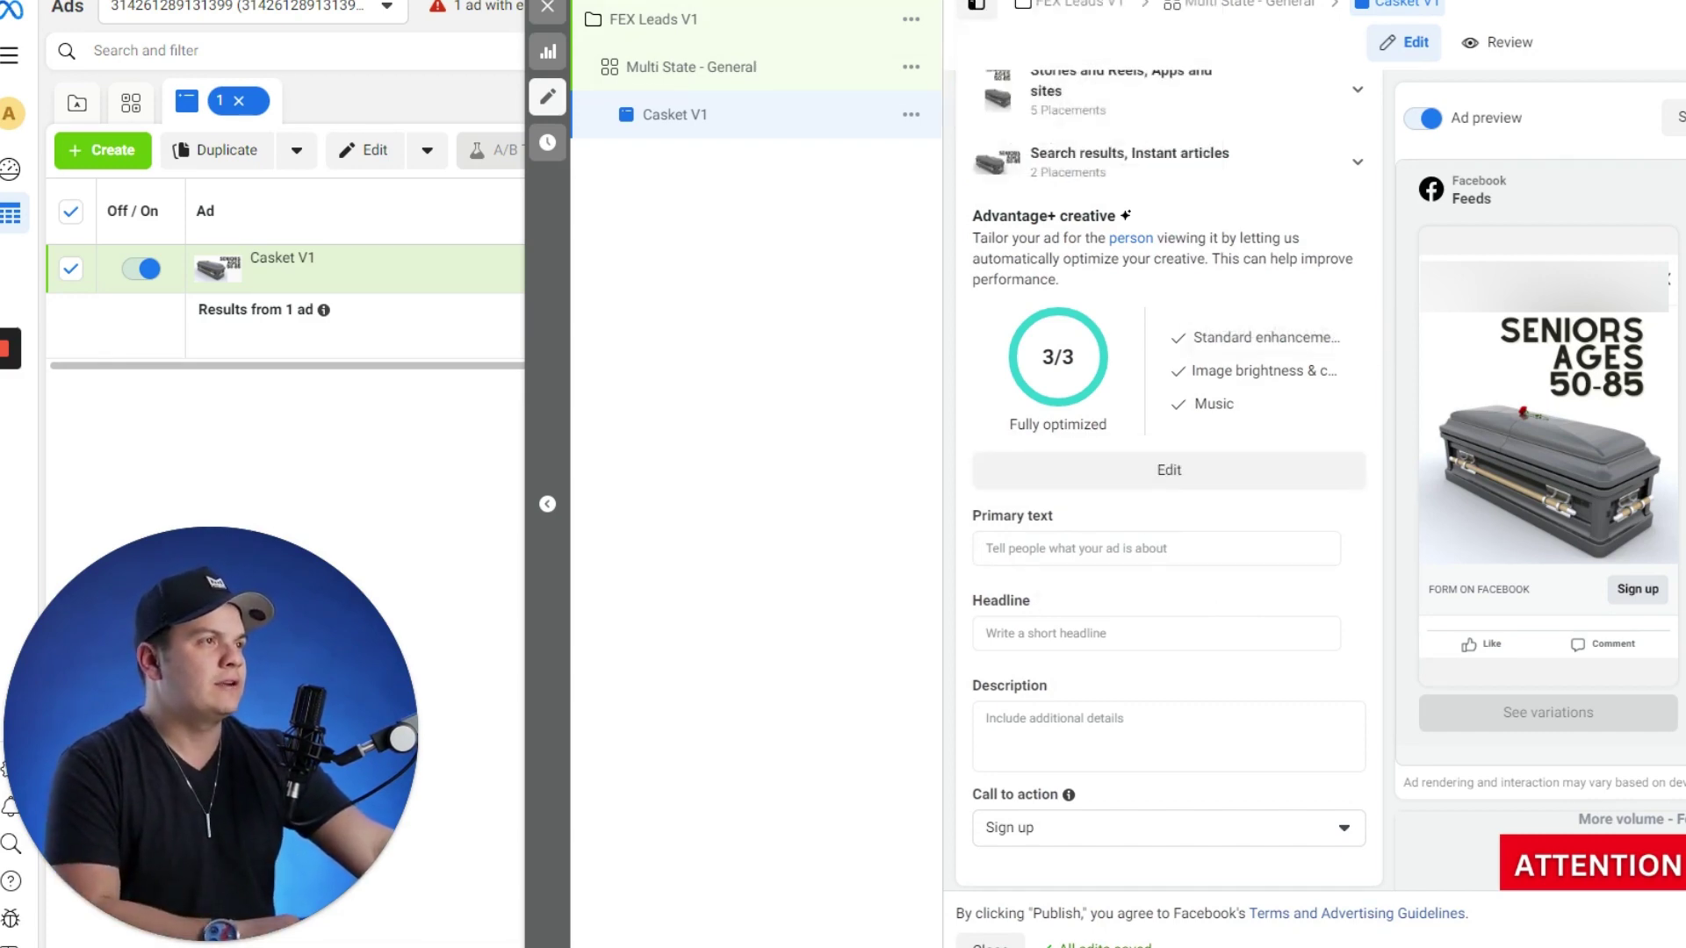
click(621, 54)
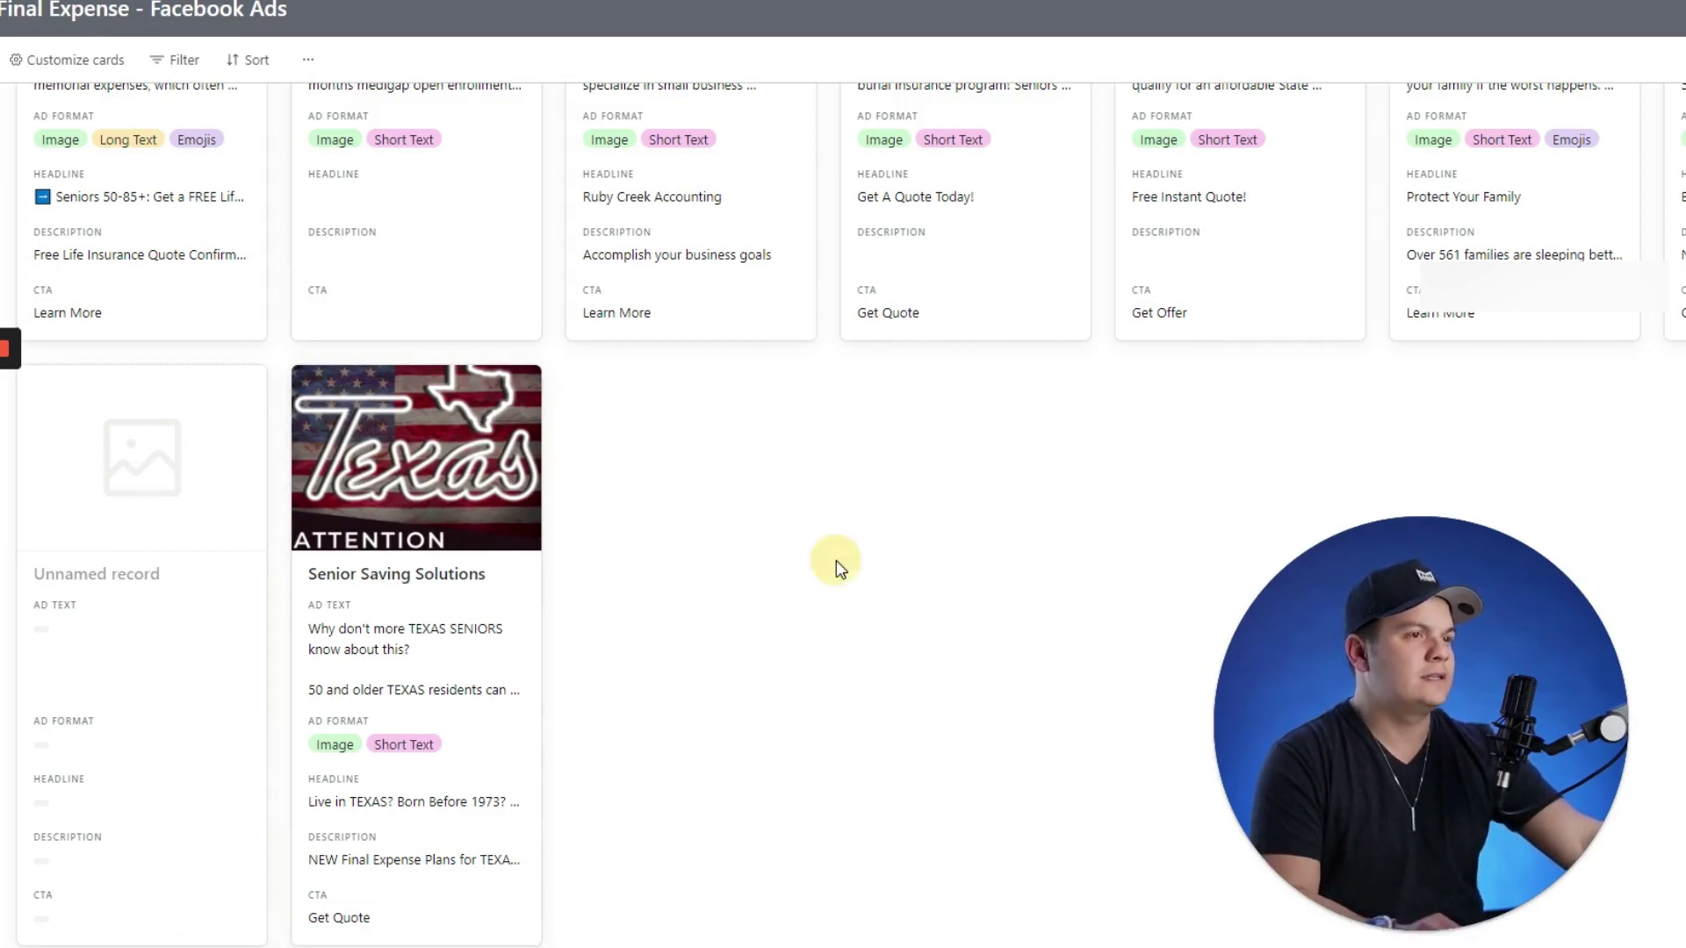
scroll(873, 587, up, 4)
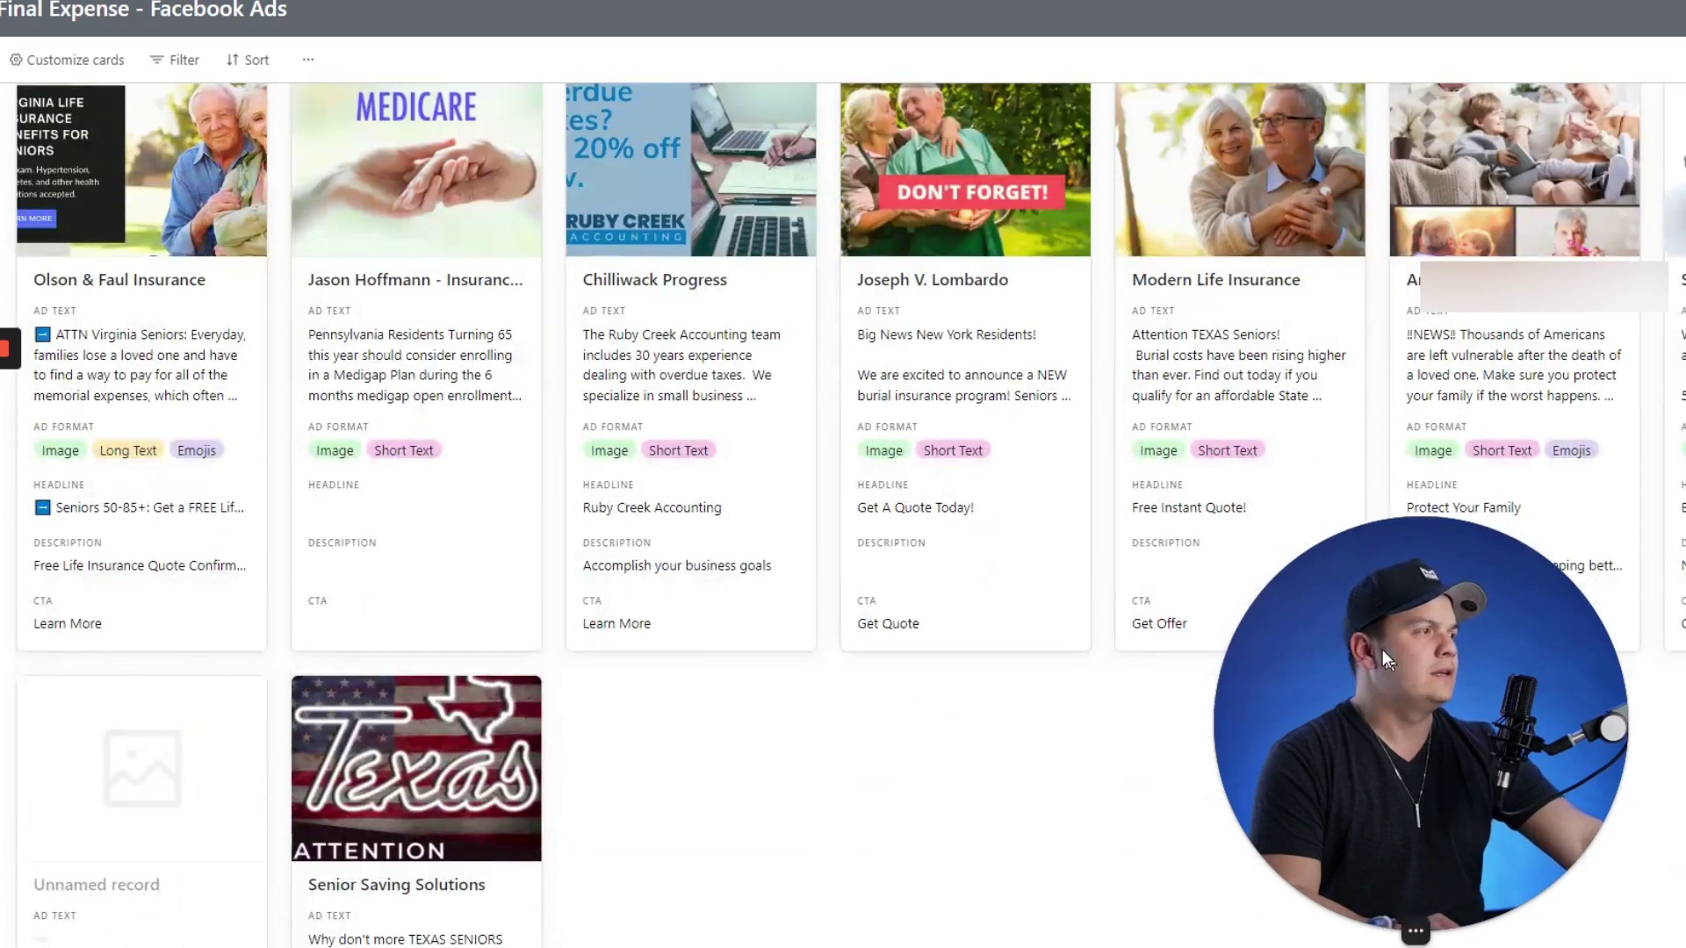
drag(1383, 659, 814, 586)
scroll(843, 544, down, 2)
scroll(842, 544, up, 5)
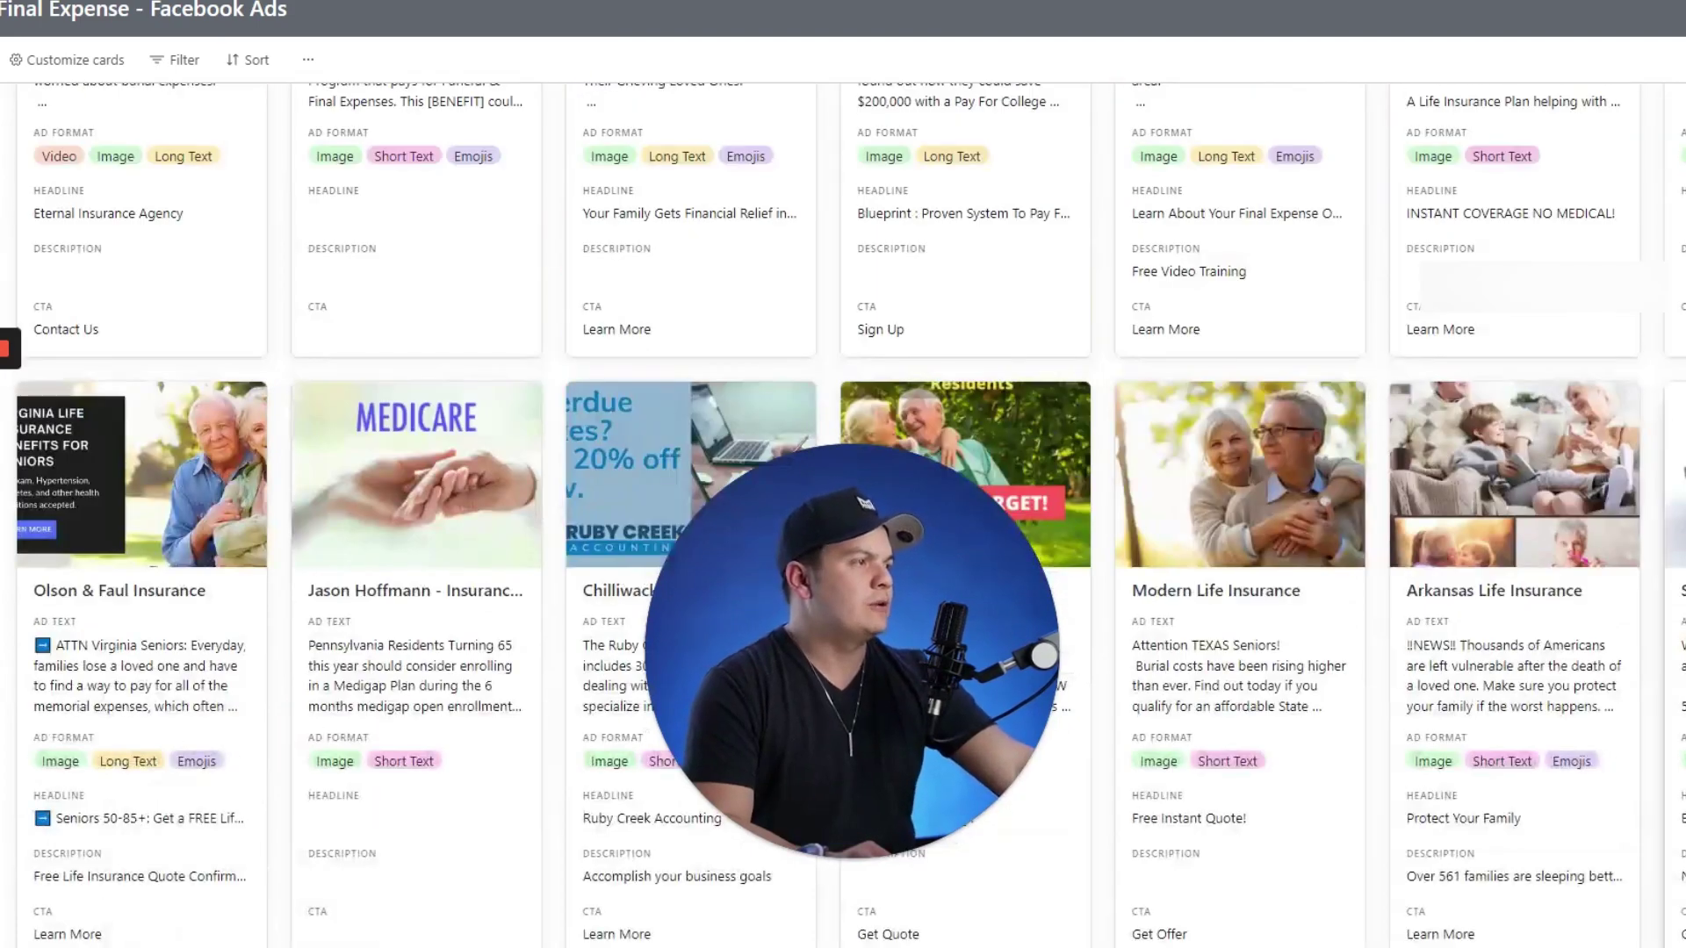
click(724, 638)
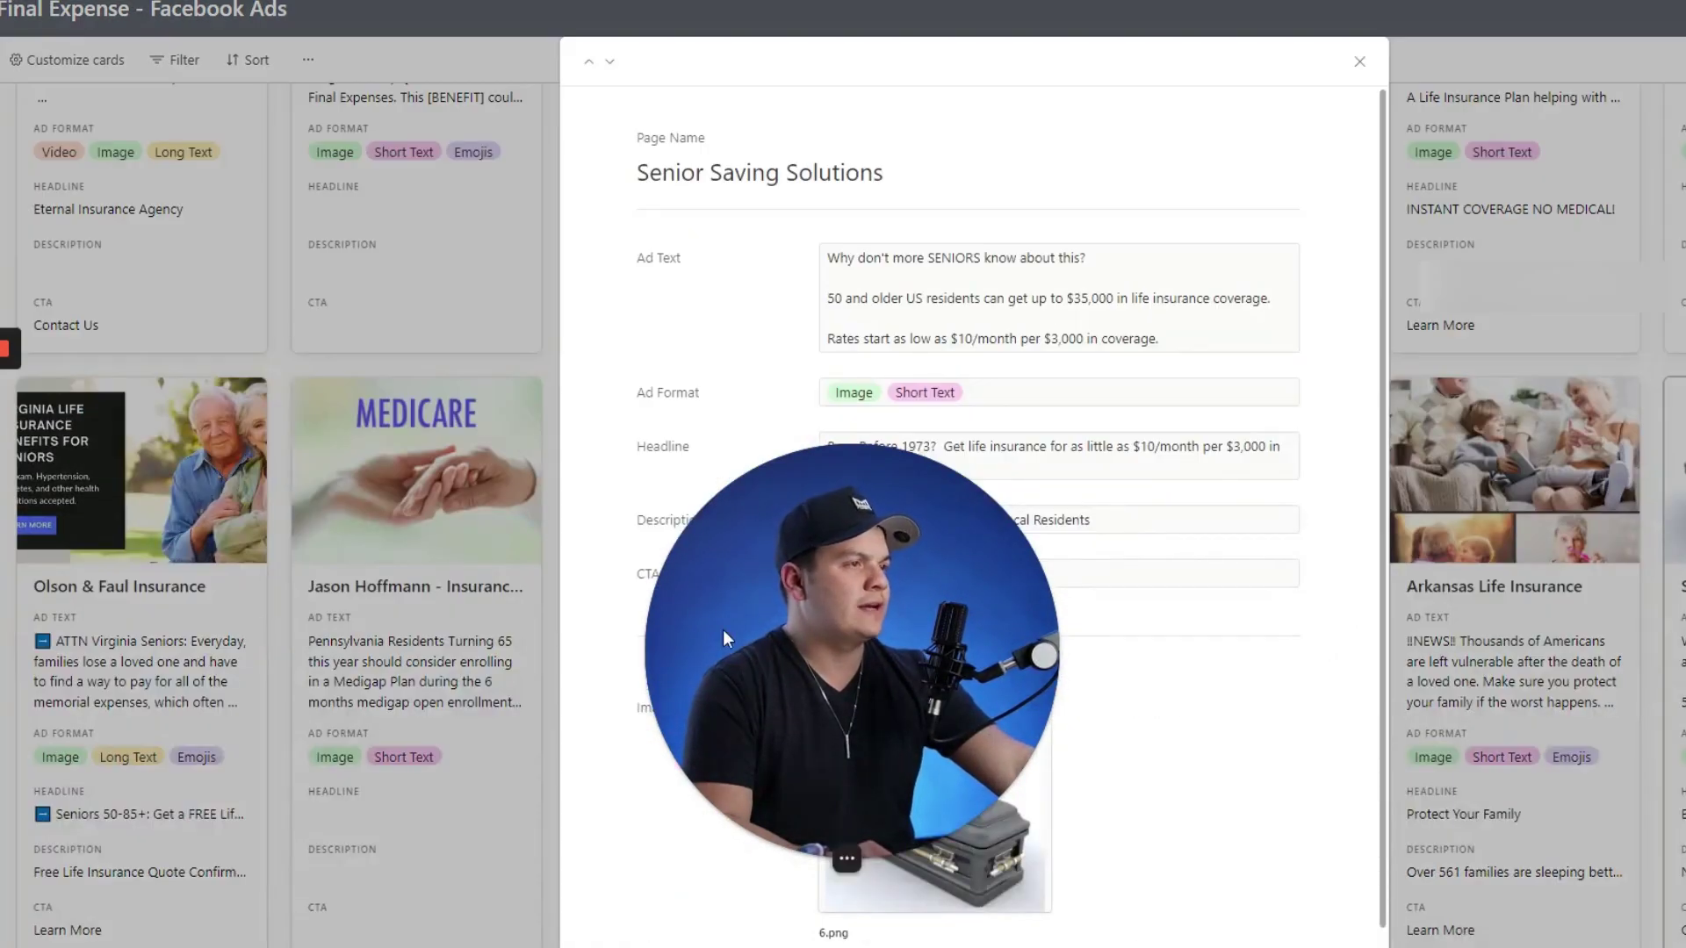
drag(725, 638, 224, 745)
scroll(1041, 379, down, 1)
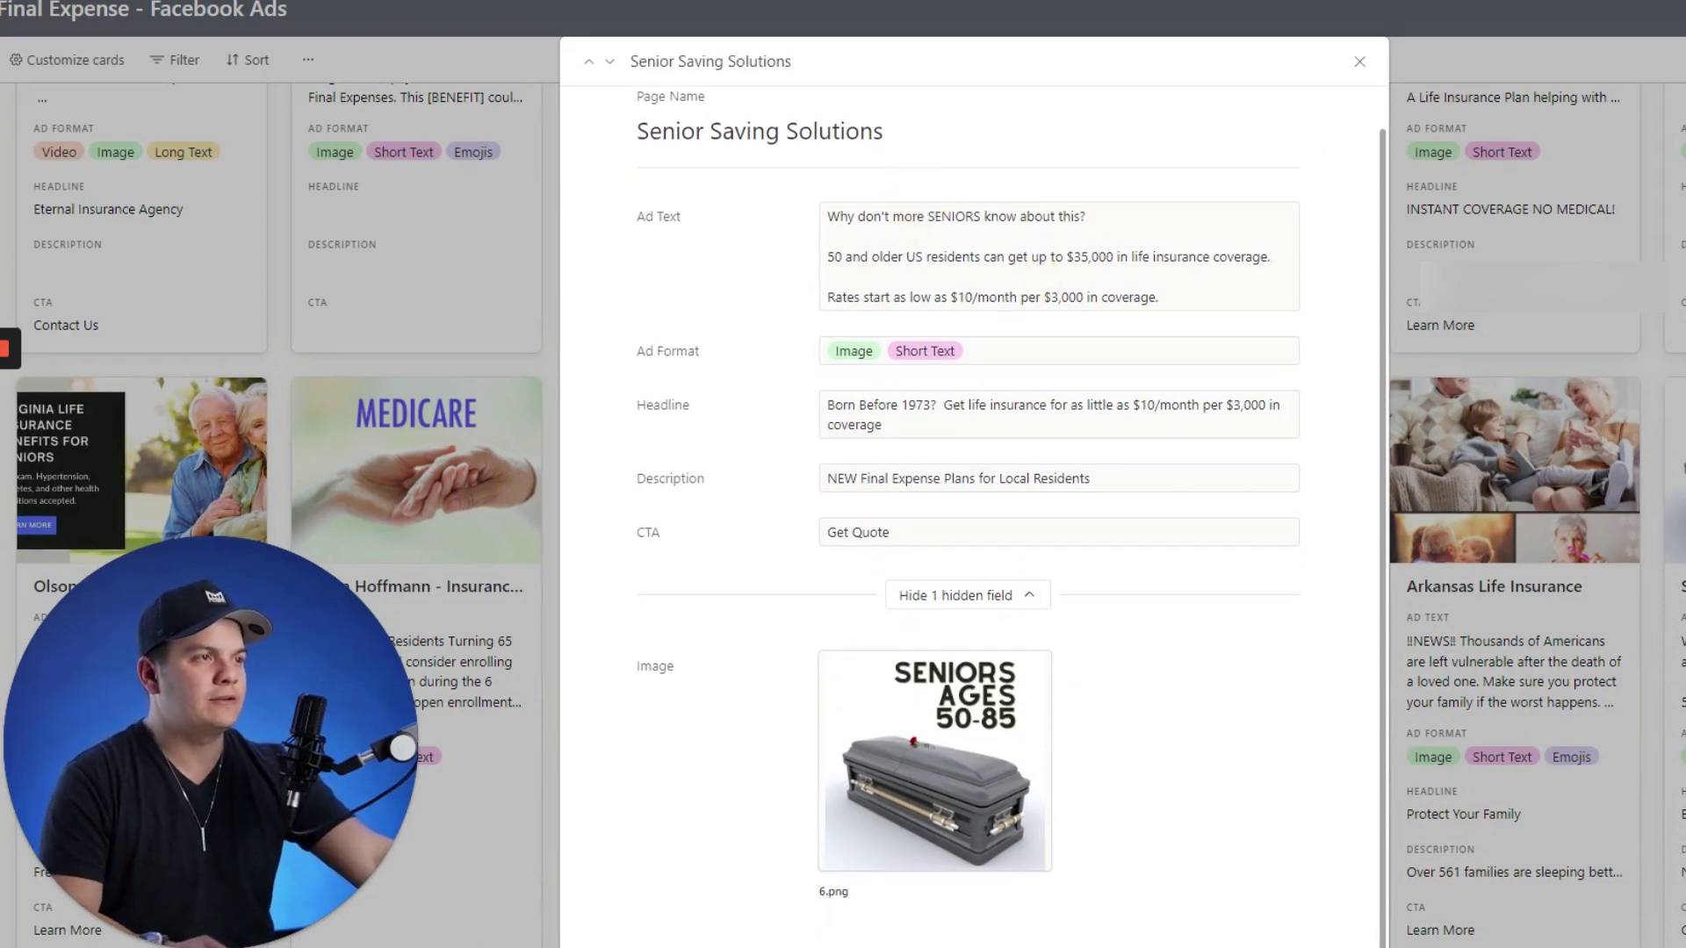
- Copy the record's full ad text, starting "Why don't more SENIORS know about this?", into the Casket V1 ad's primary text in Ads Manager
click(836, 217)
drag(829, 217, 1210, 288)
key(ctrl+c)
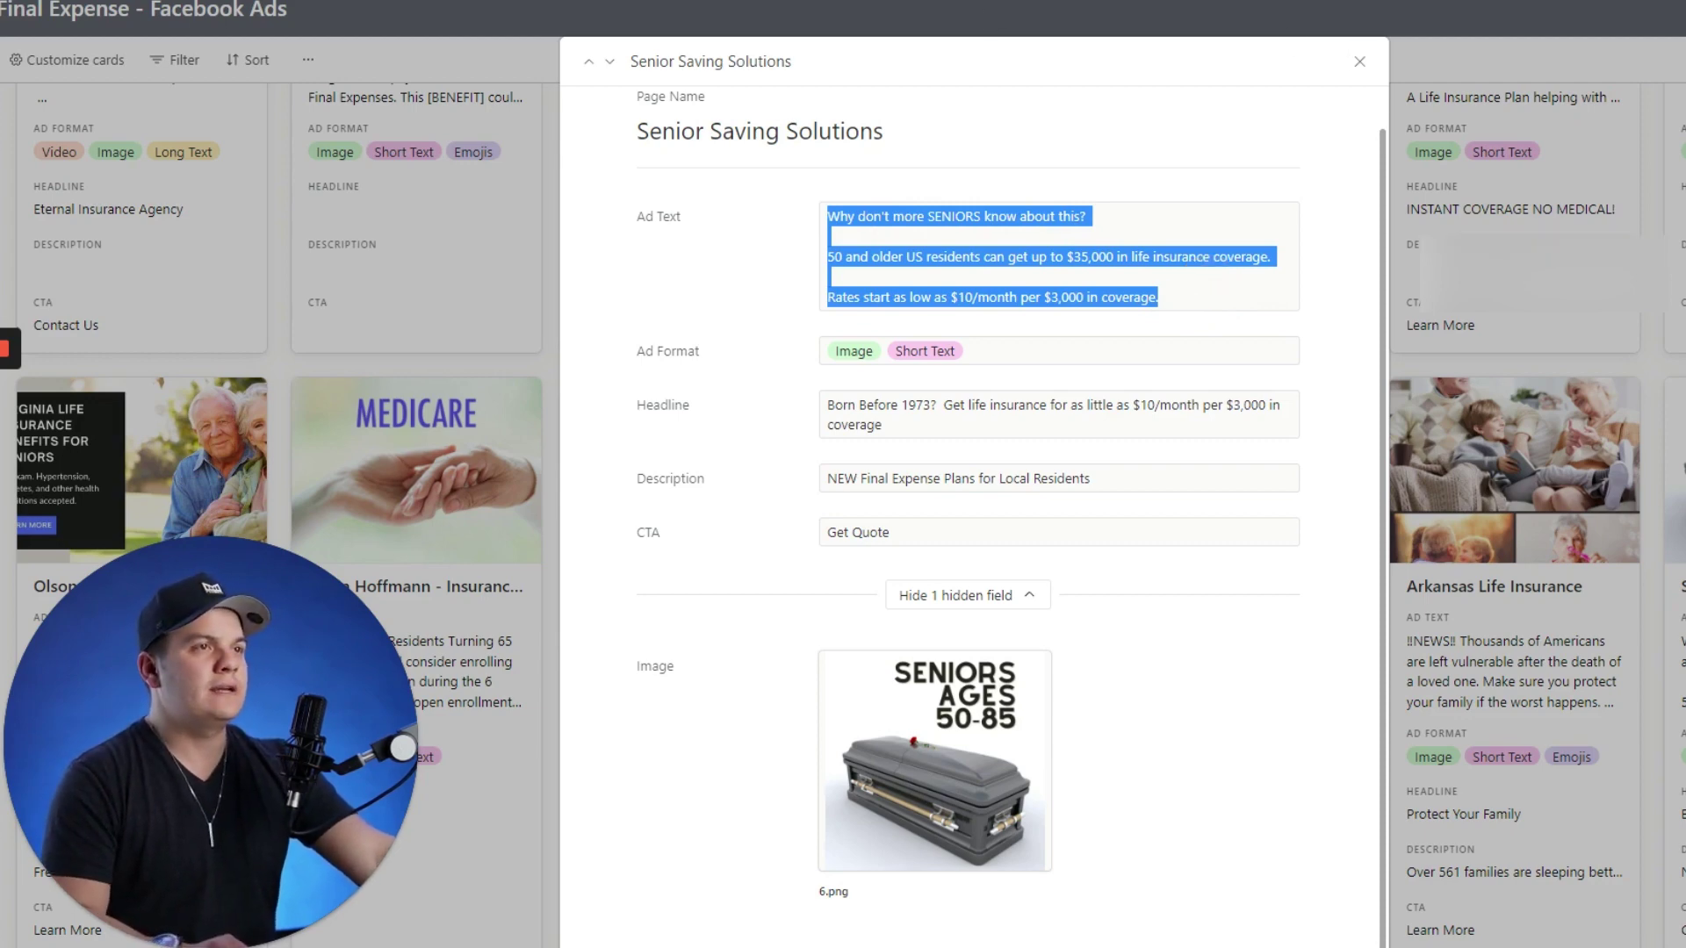
key(alt+Tab)
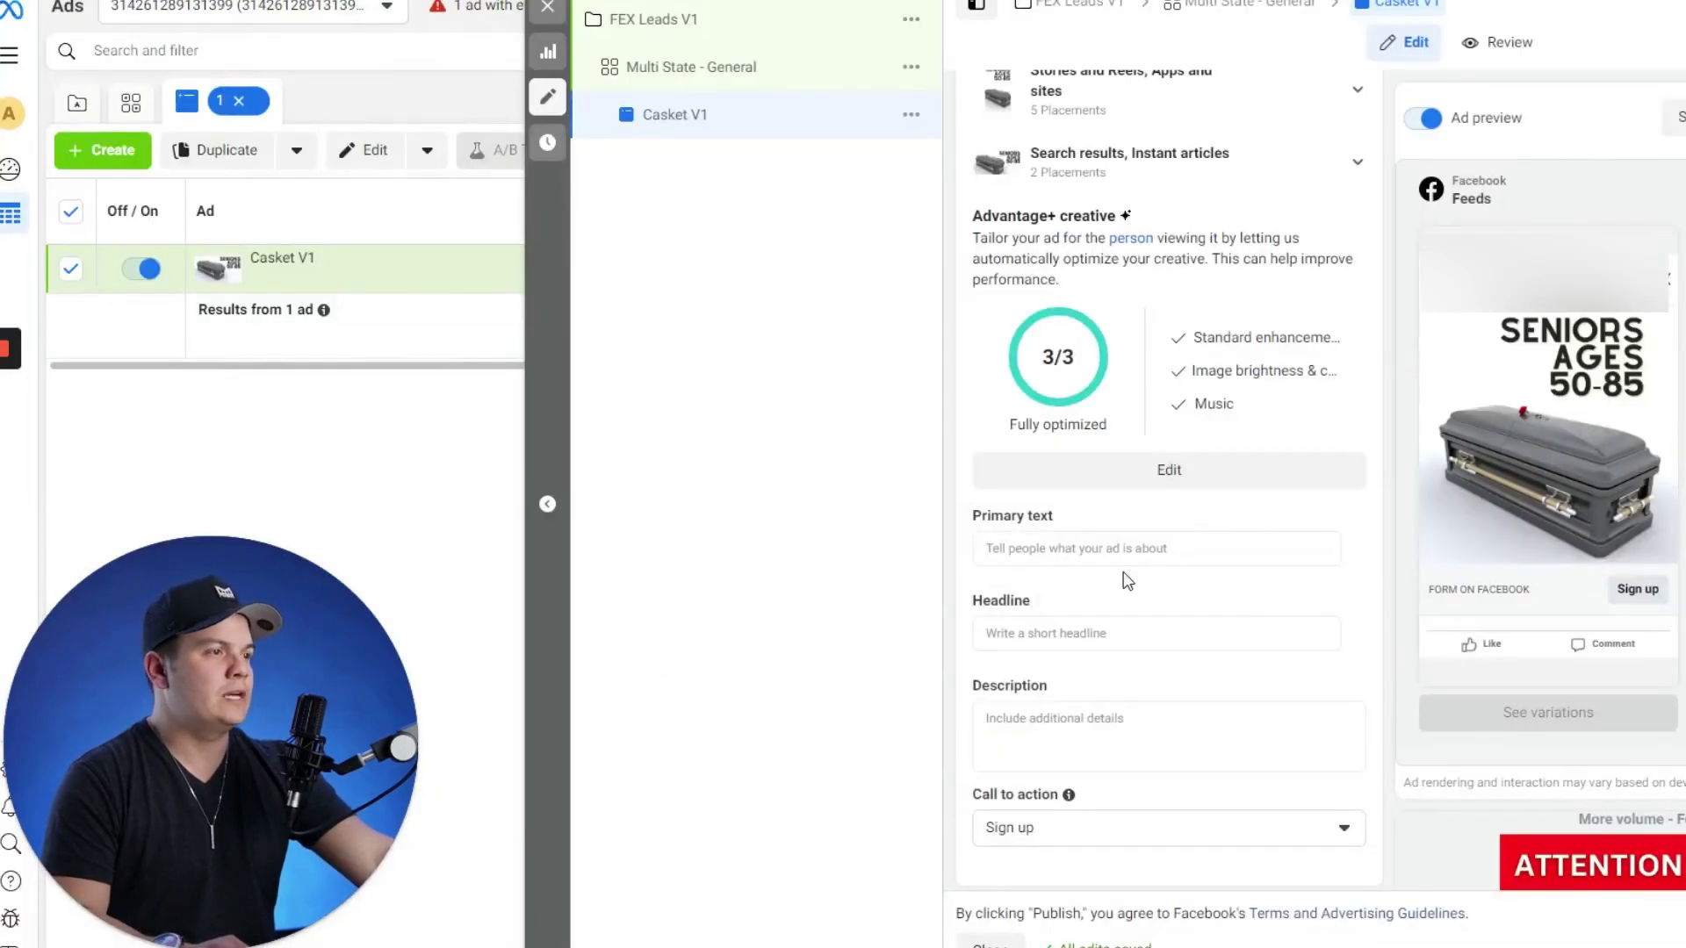
click(1113, 548)
key(ctrl+v)
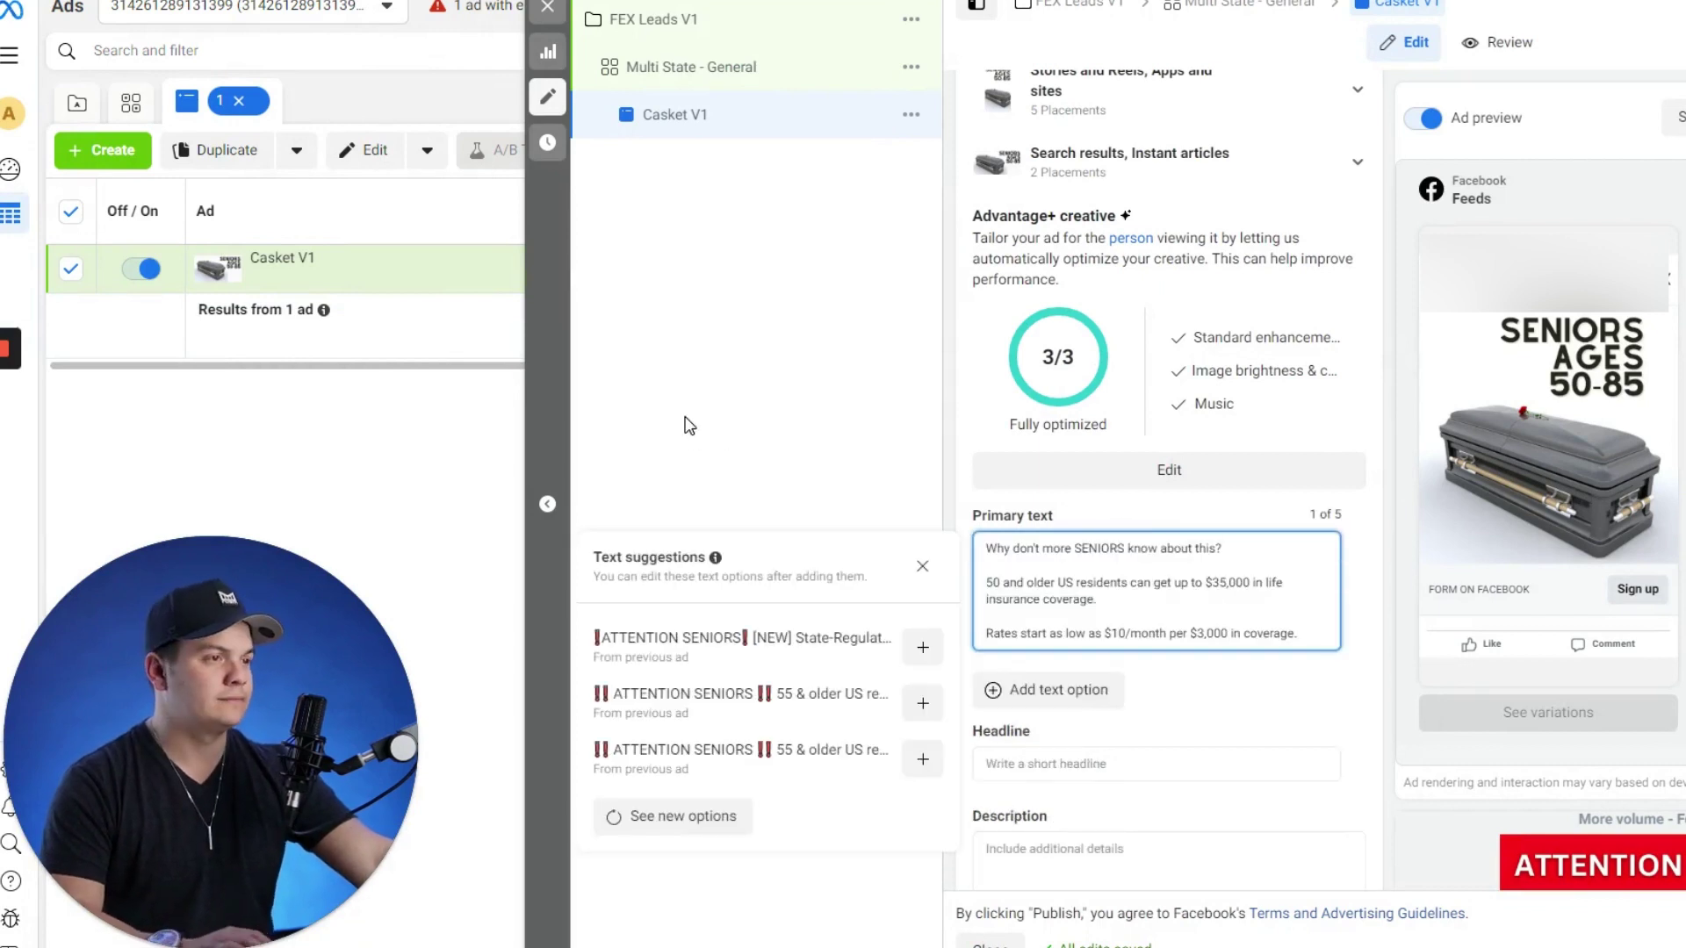
- Review the primary text suggestions from previous ads without adding any of them
click(830, 762)
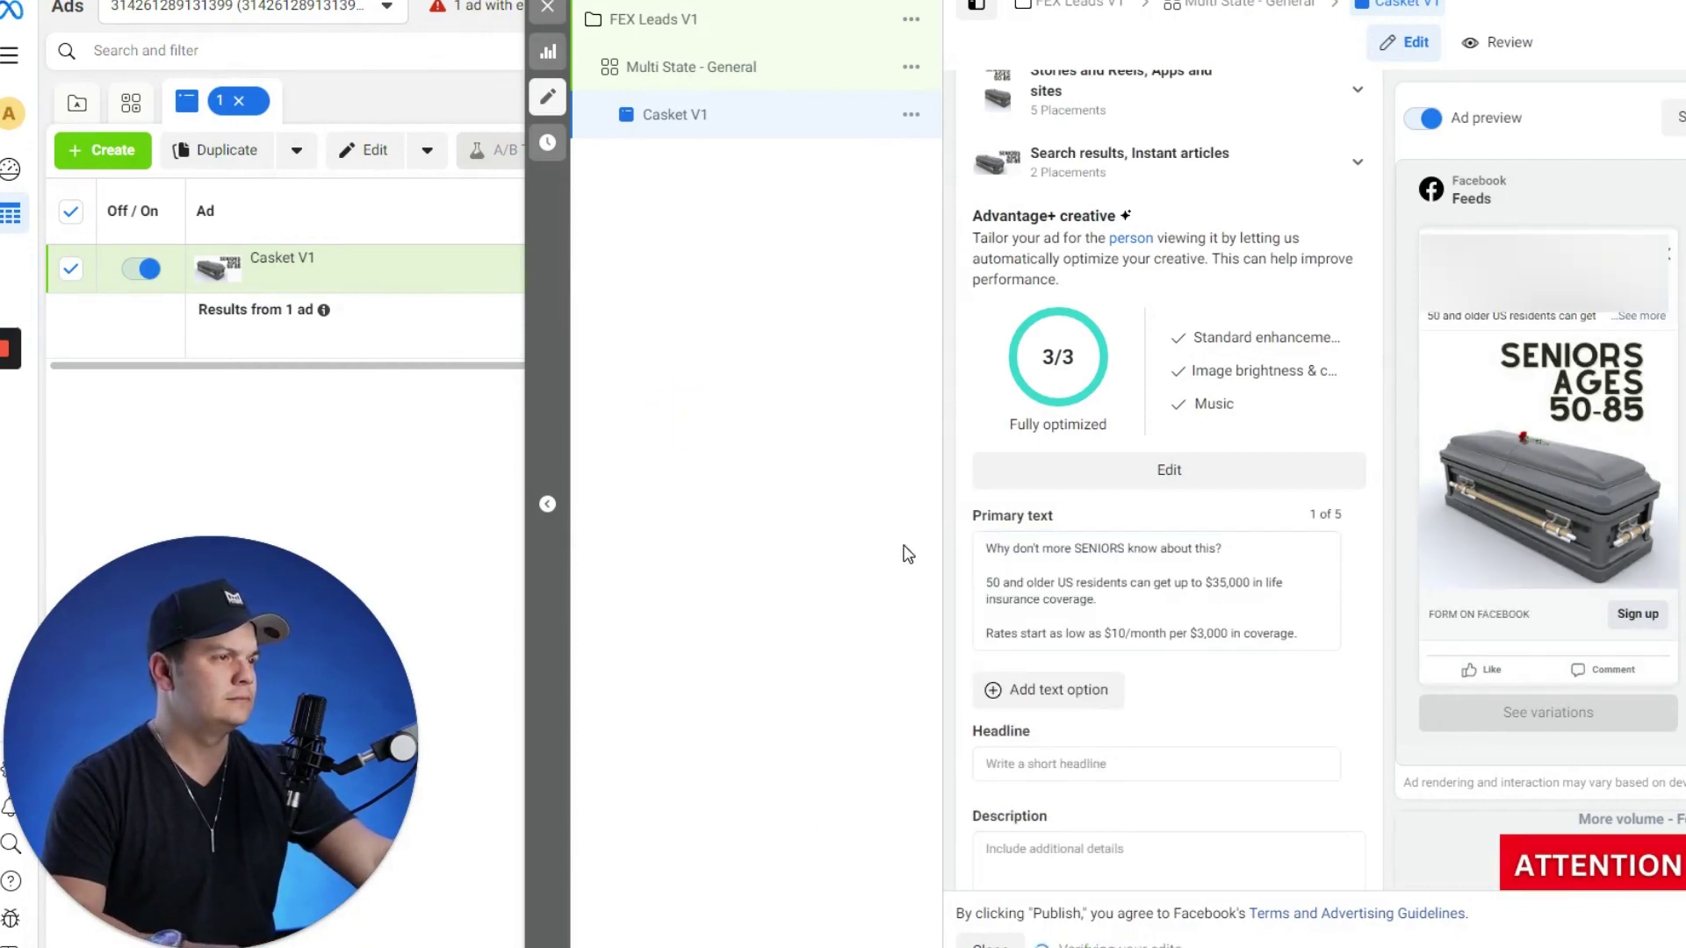
click(1015, 548)
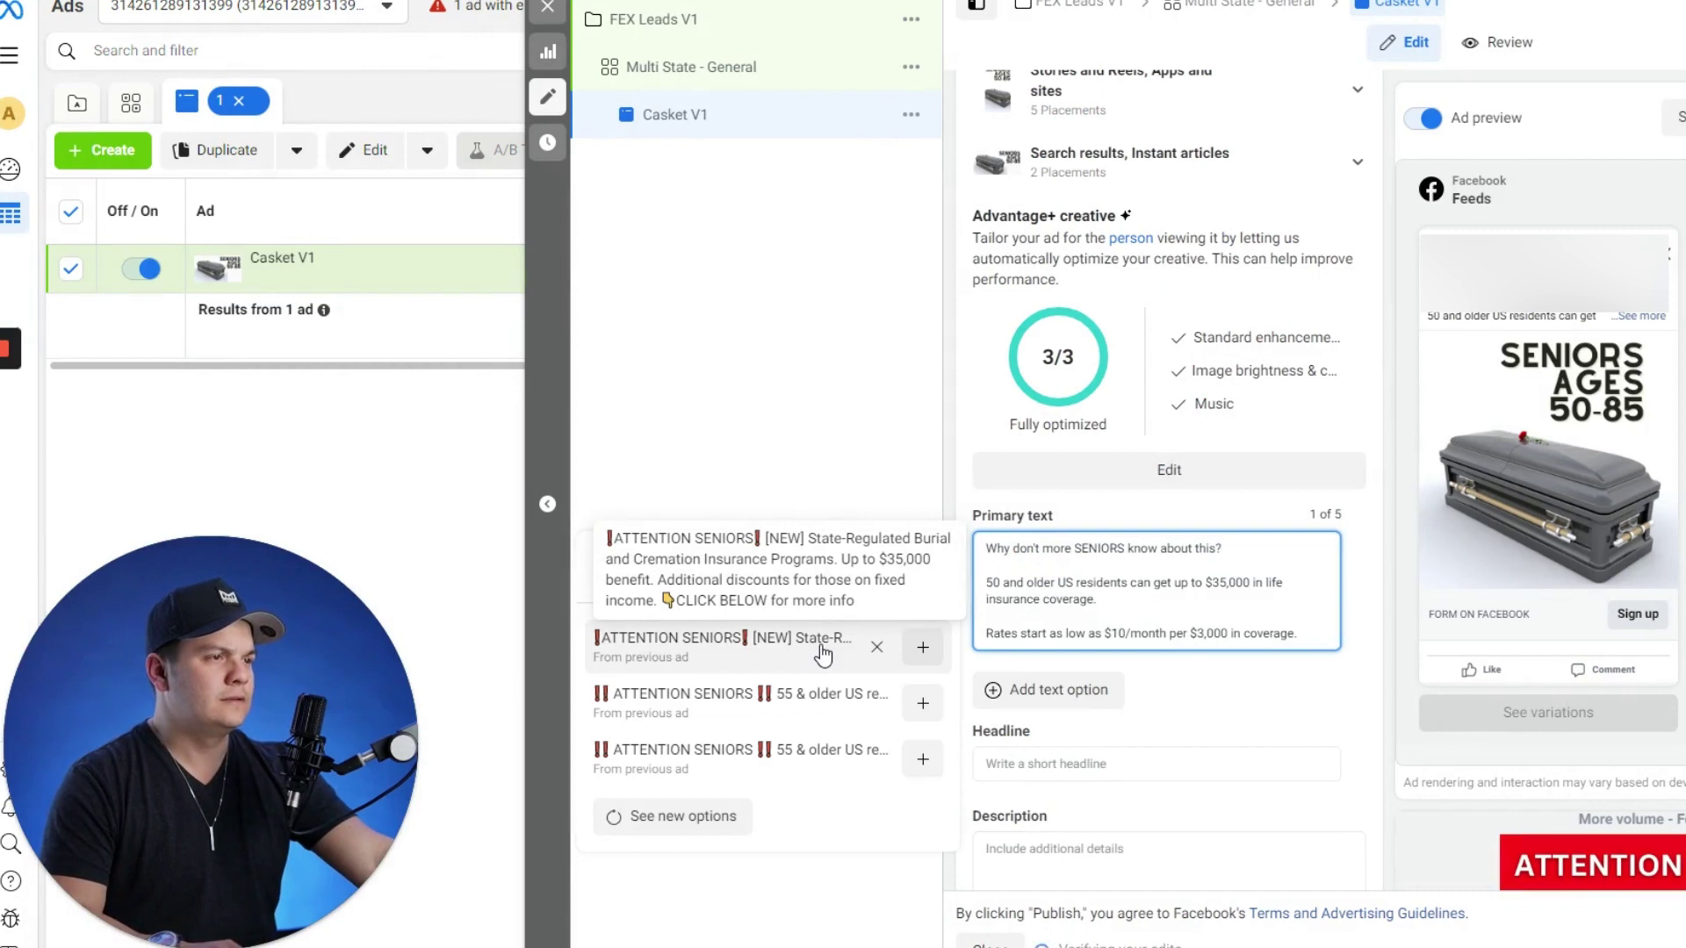
click(772, 377)
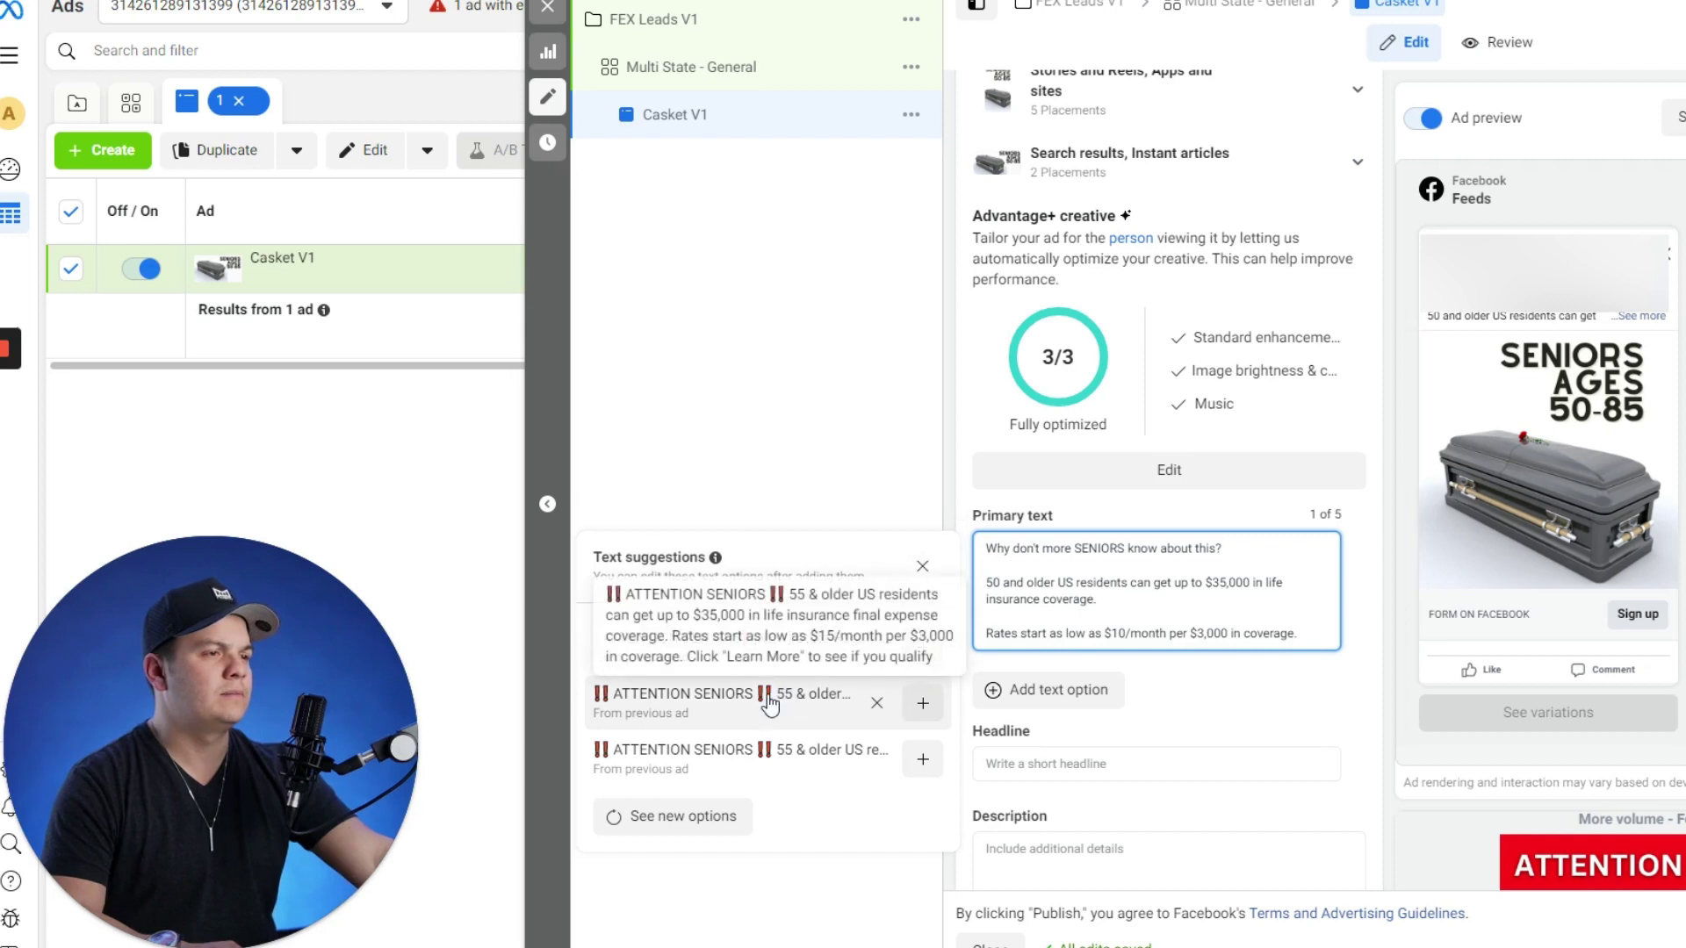
click(776, 878)
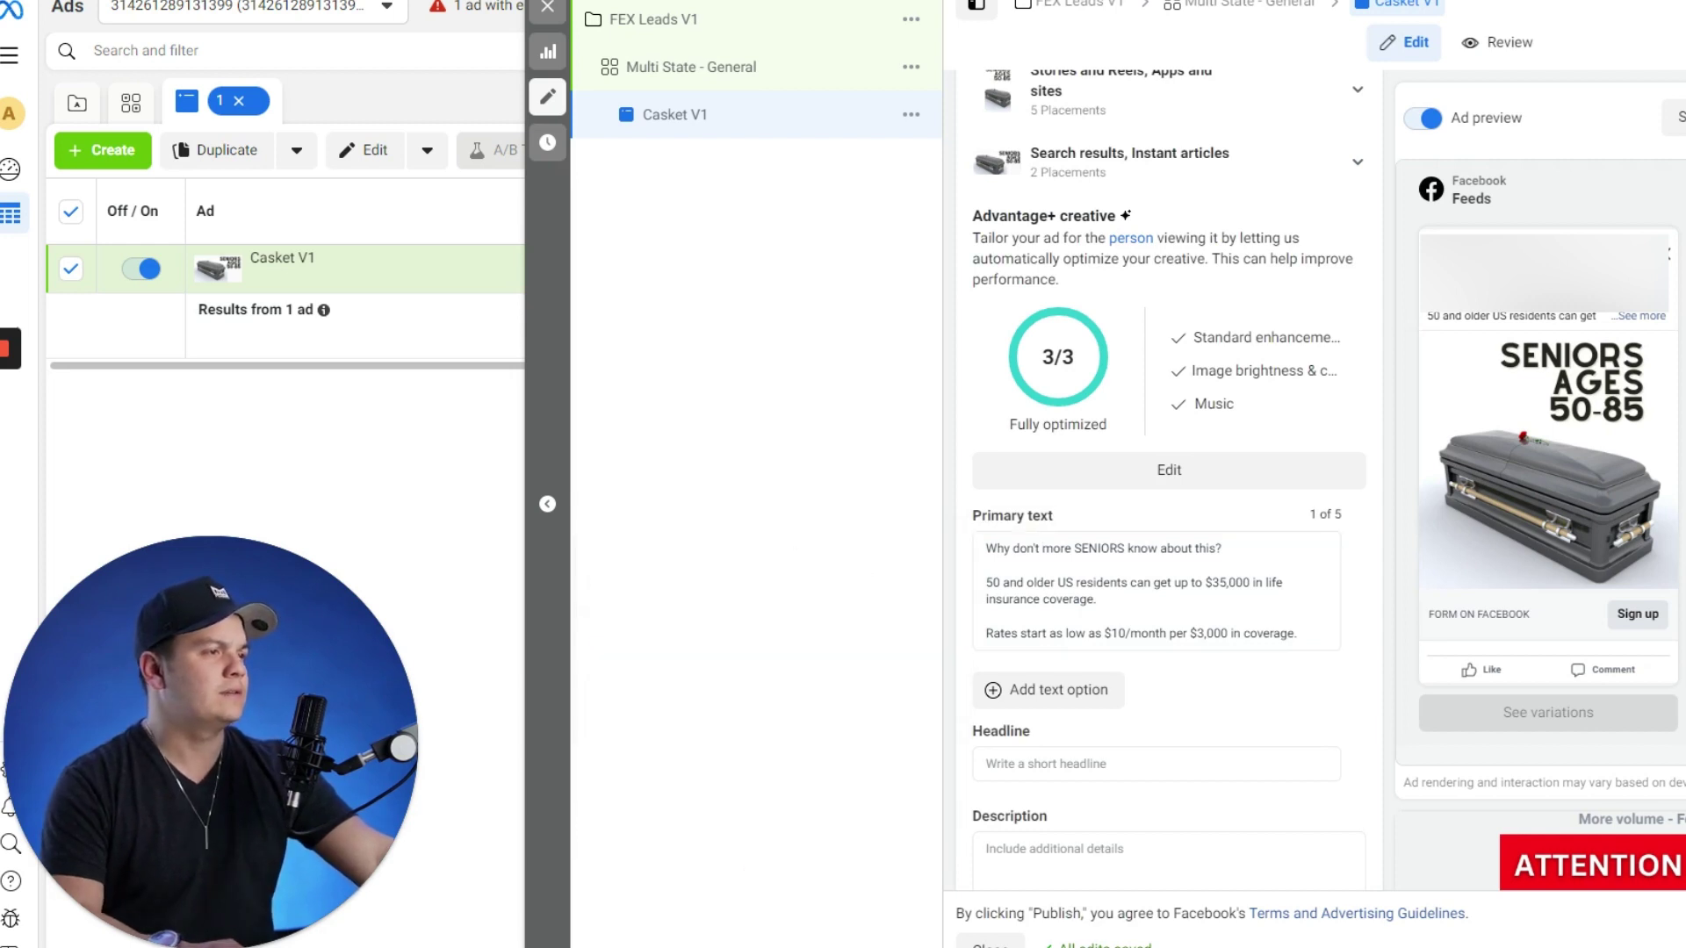
click(1081, 548)
click(850, 428)
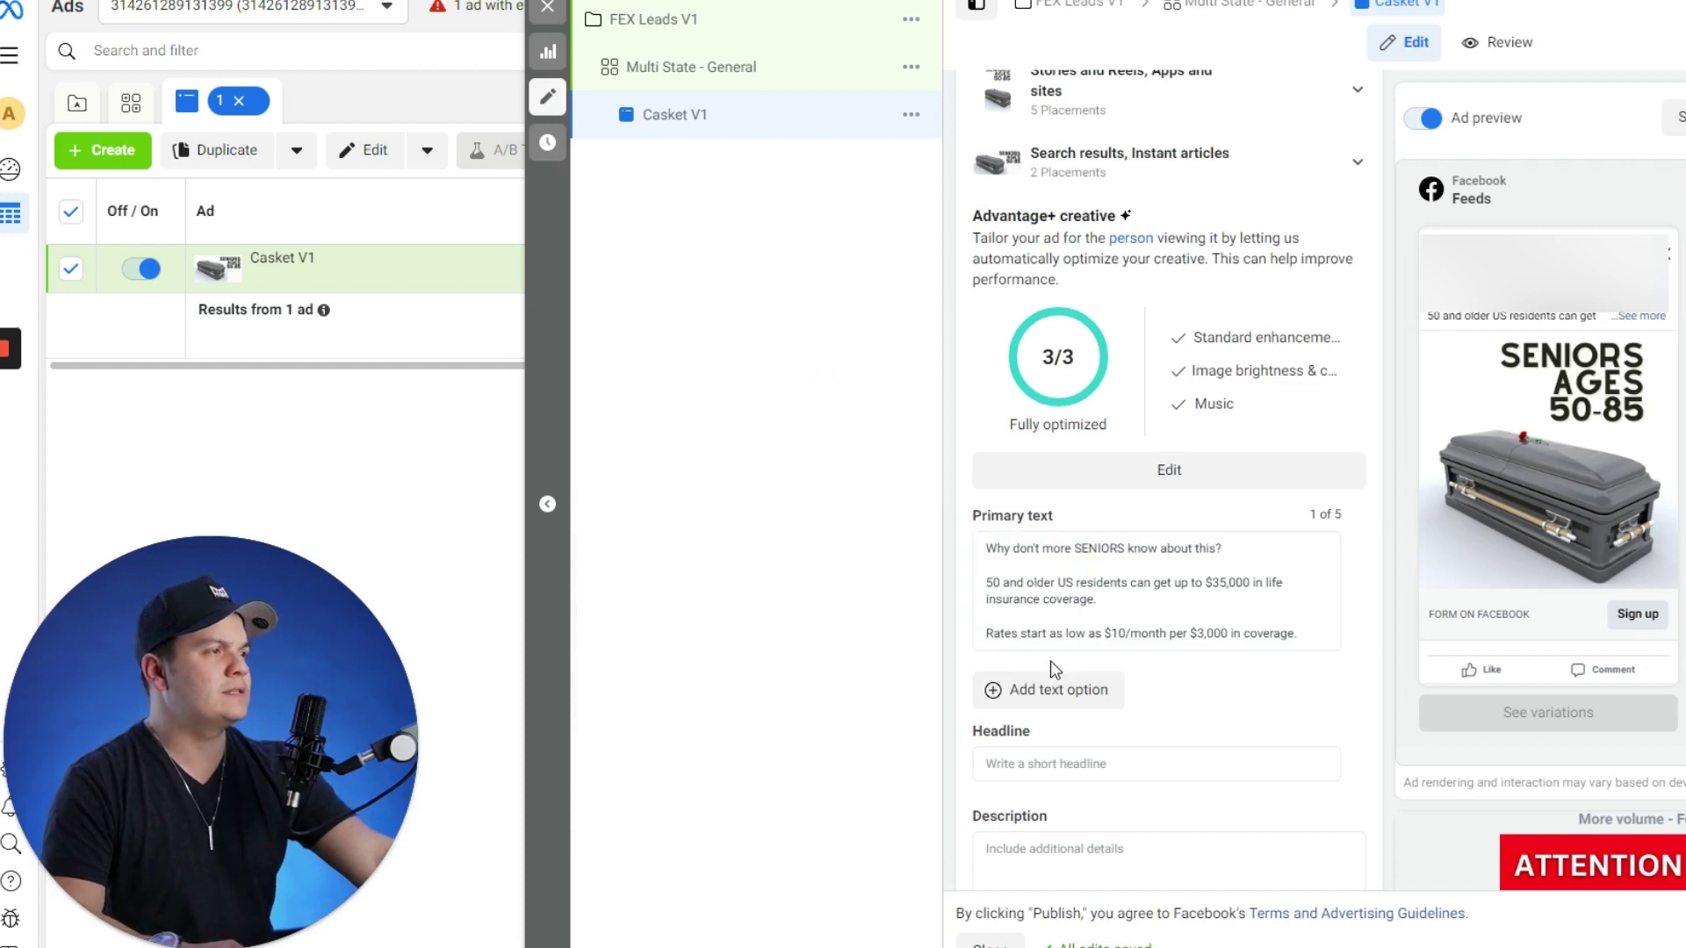
- Copy the Airtable headline "Born Before 1973? Get life insurance for as little as $10/month per $3,000 in coverage" into the ad's headline
scroll(1141, 739, down, 1)
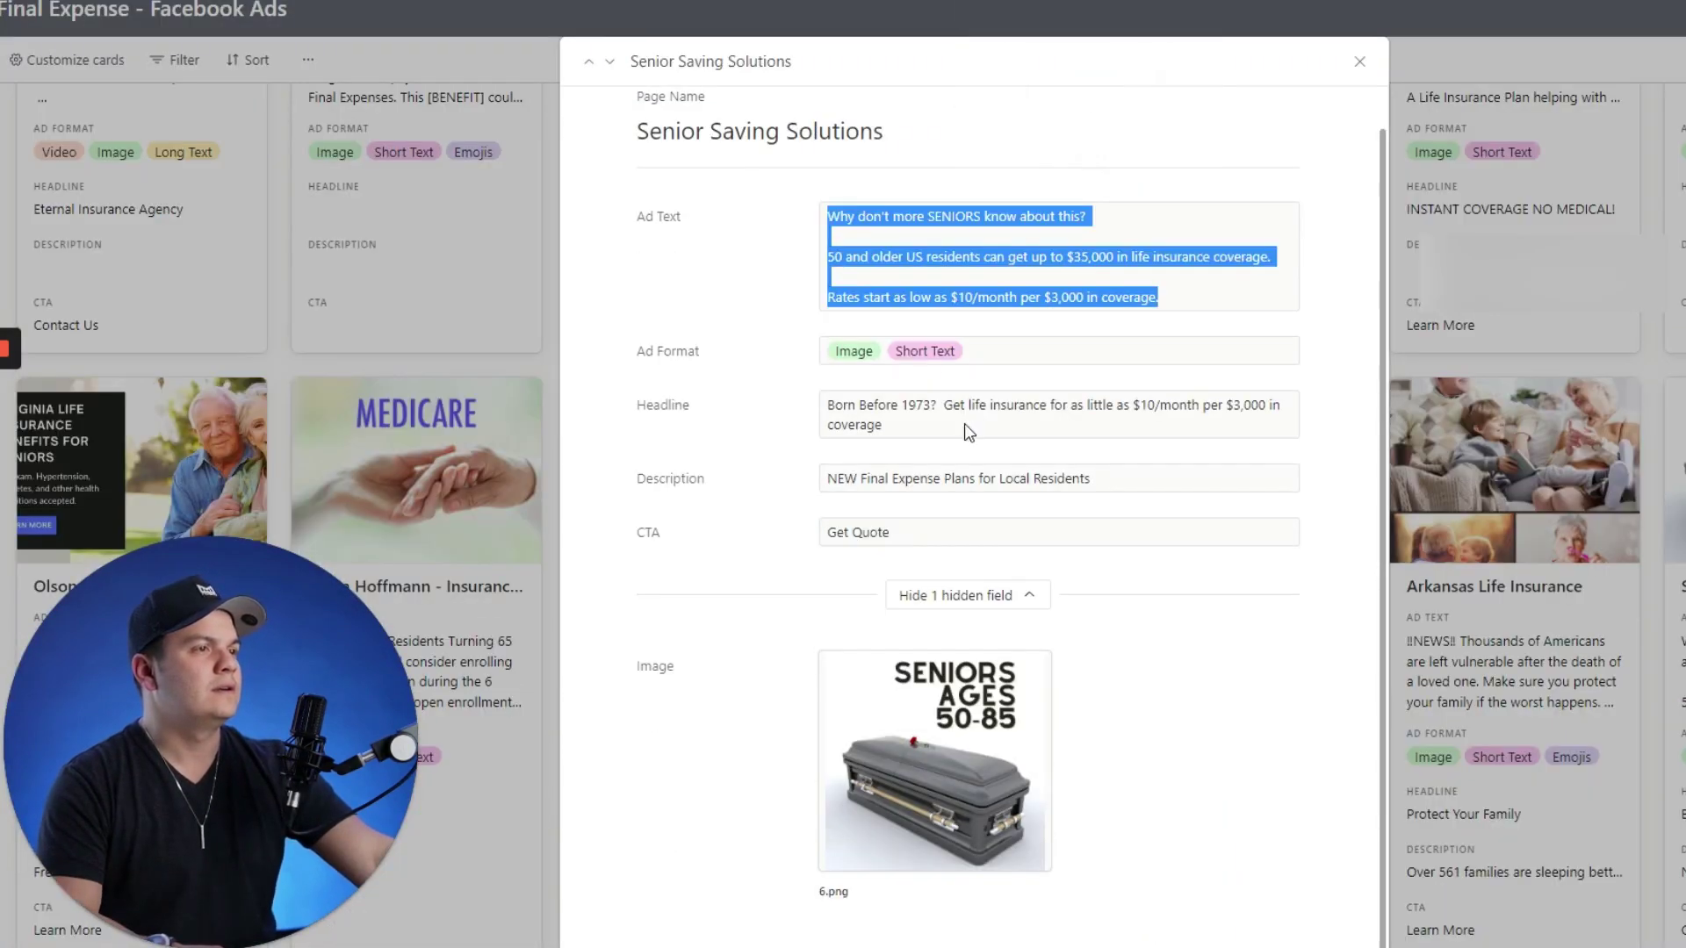
drag(964, 429, 838, 411)
key(ctrl+c)
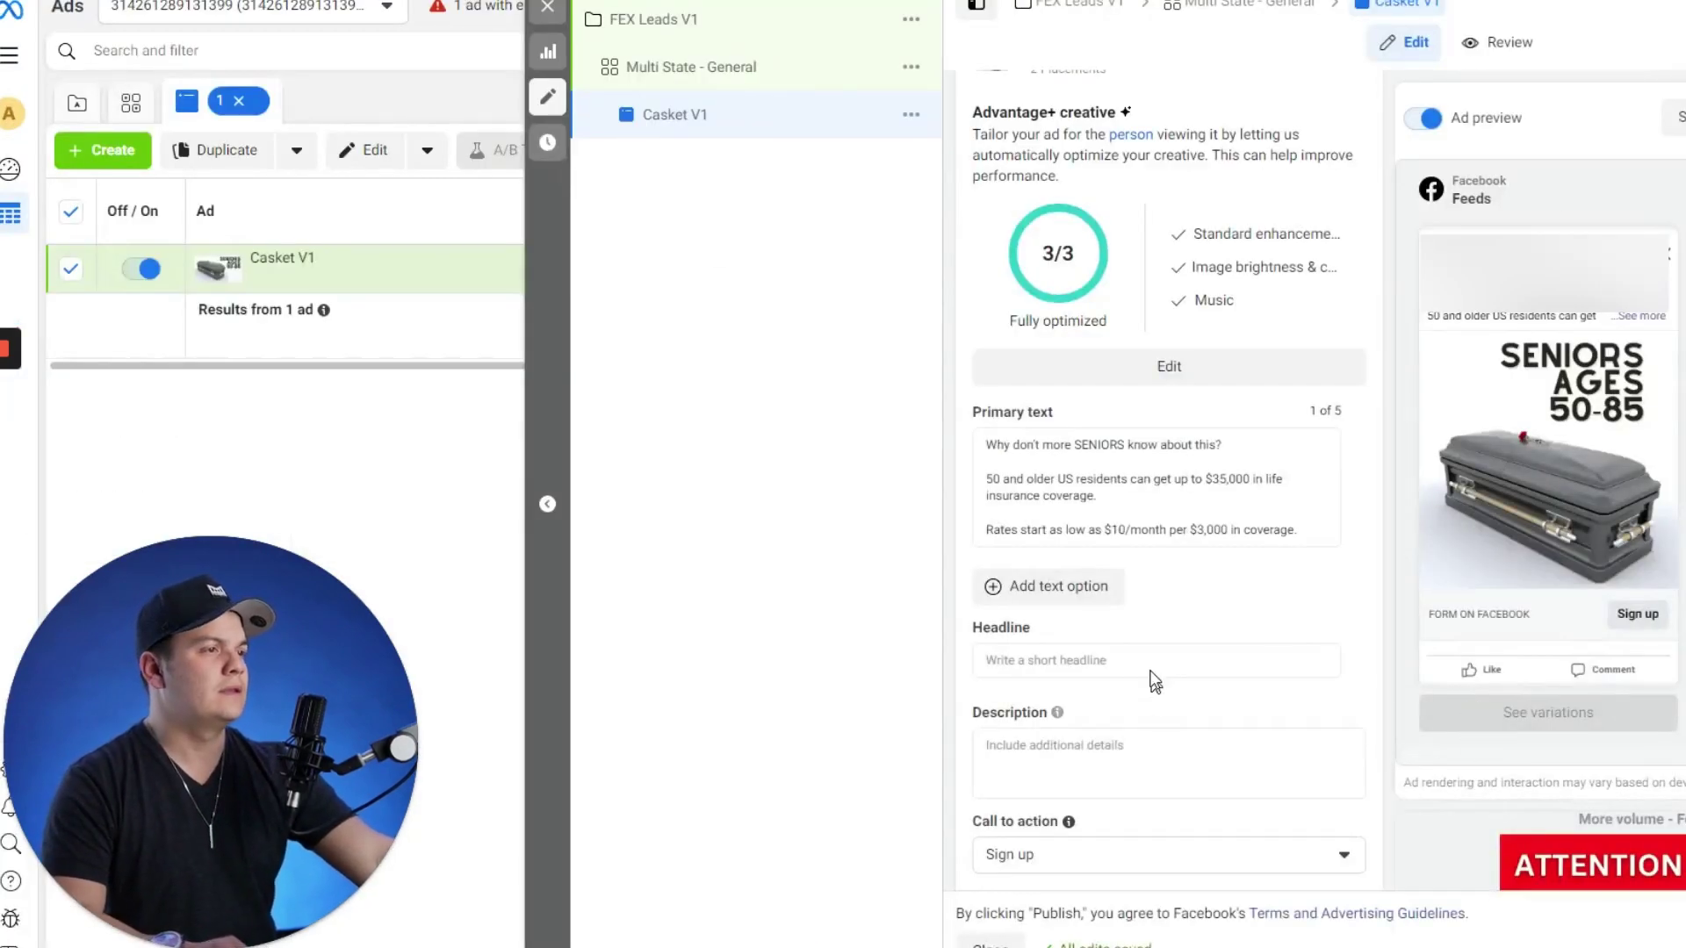
click(1146, 663)
key(ctrl+v)
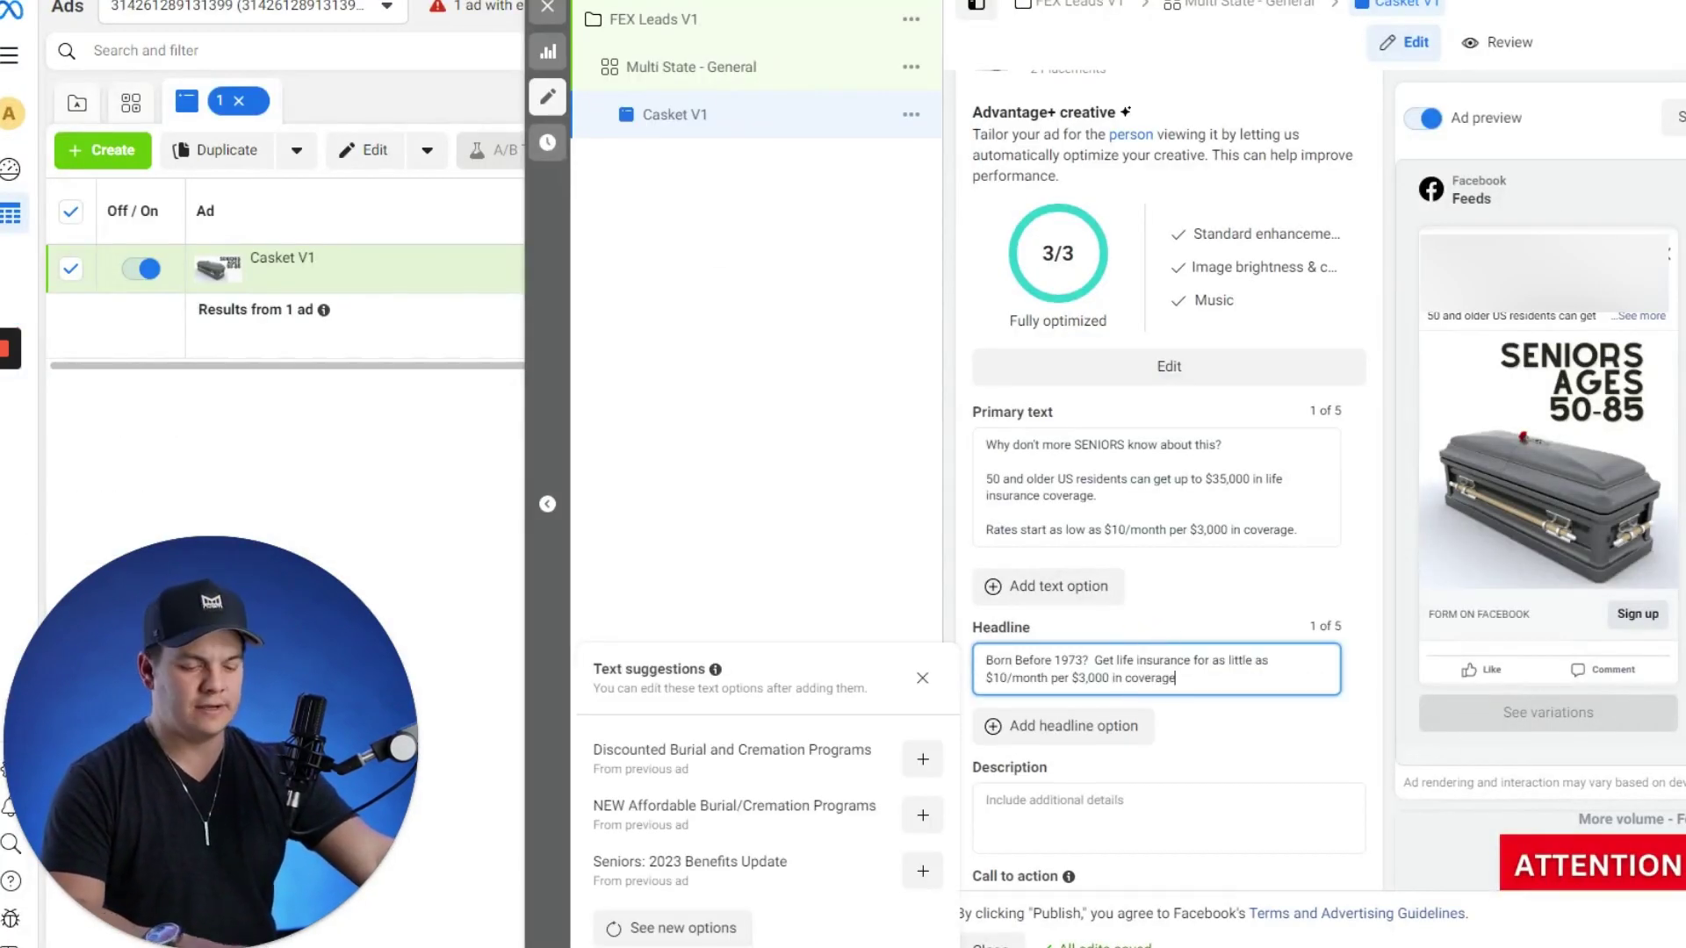
- Copy "NEW Final Expense Plans for Local Residents" from the Airtable record into the ad's description
click(827, 482)
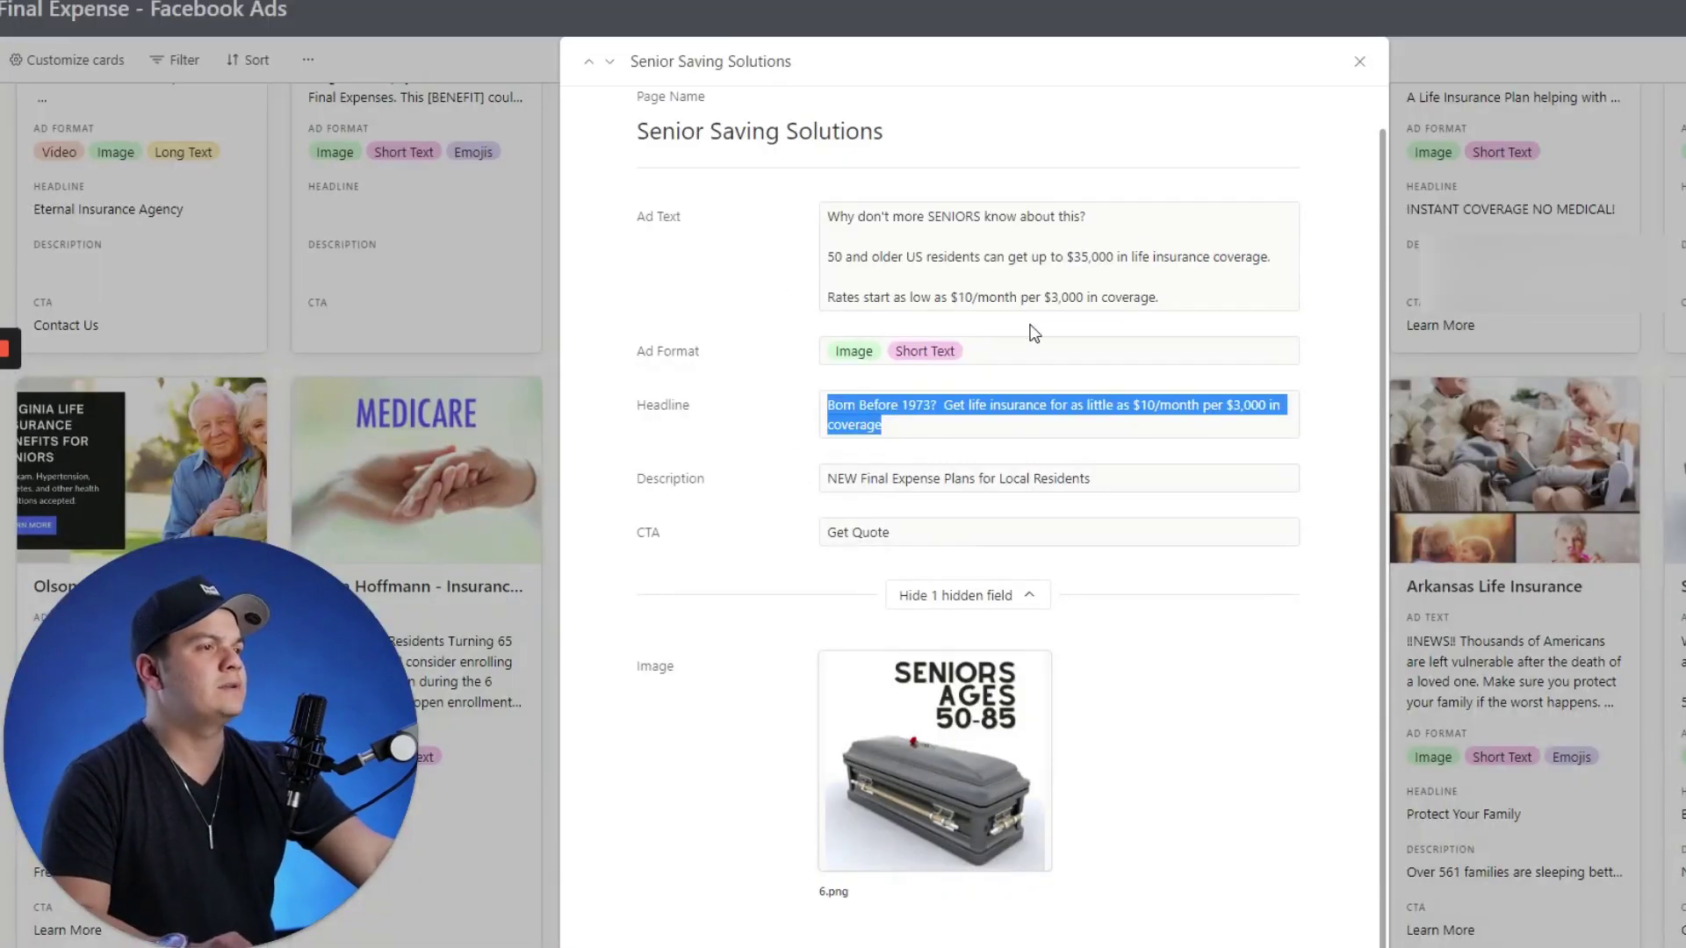
click(1137, 472)
key(ctrl+a)
key(ctrl+c)
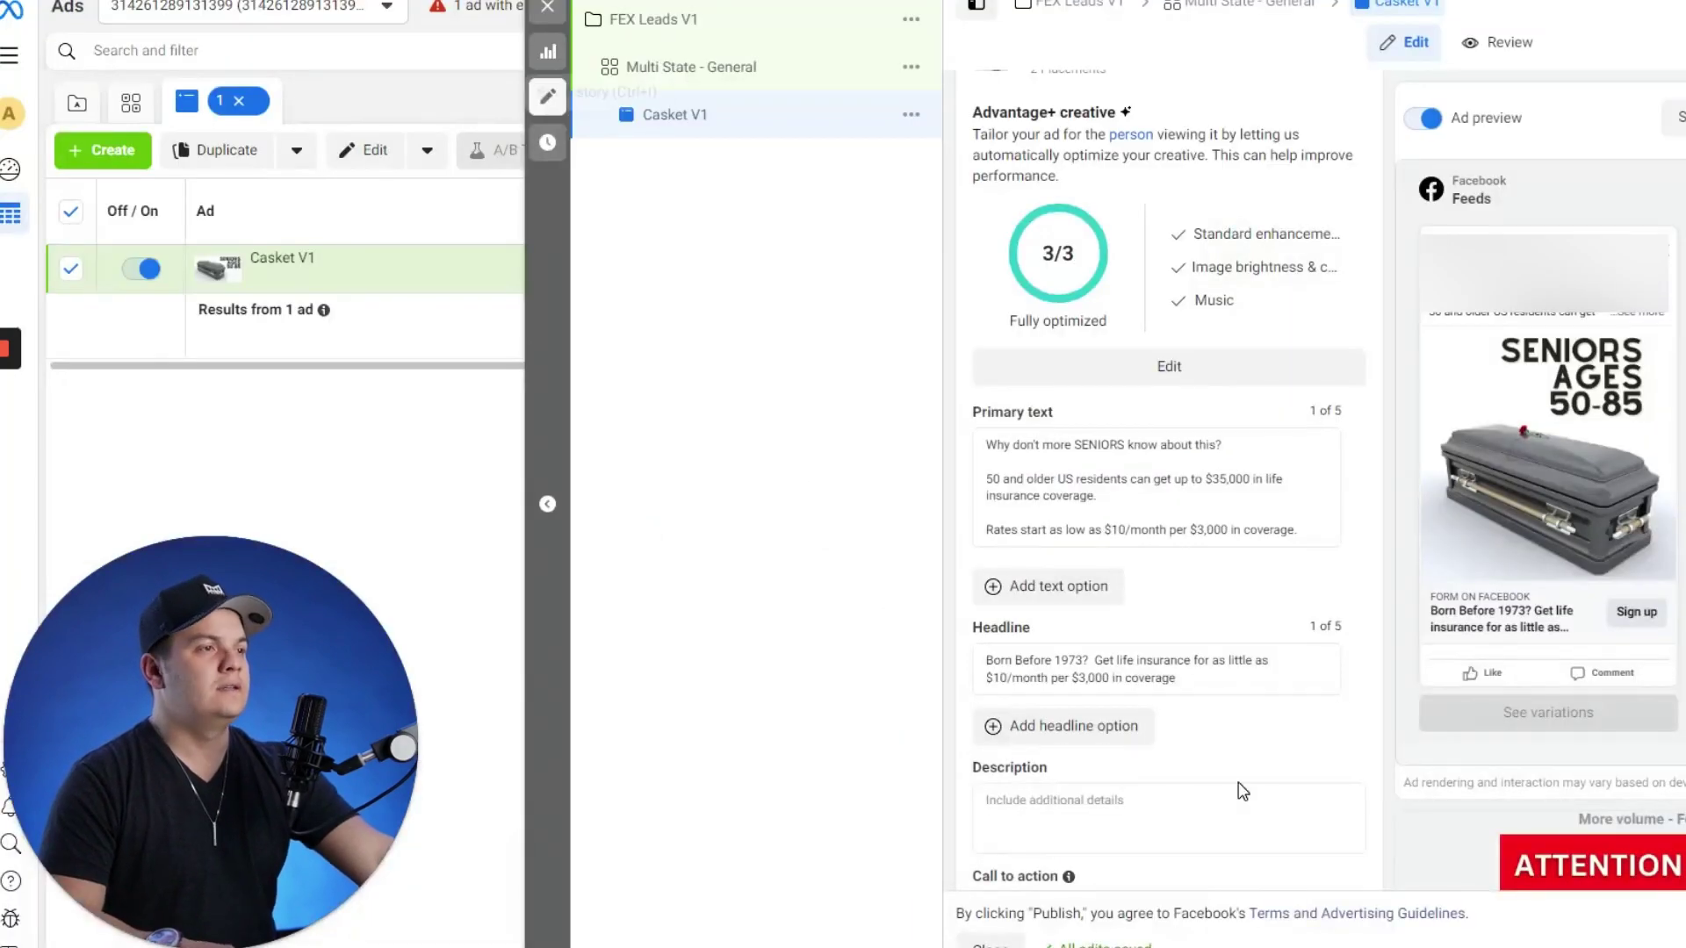
click(1167, 816)
key(ctrl+v)
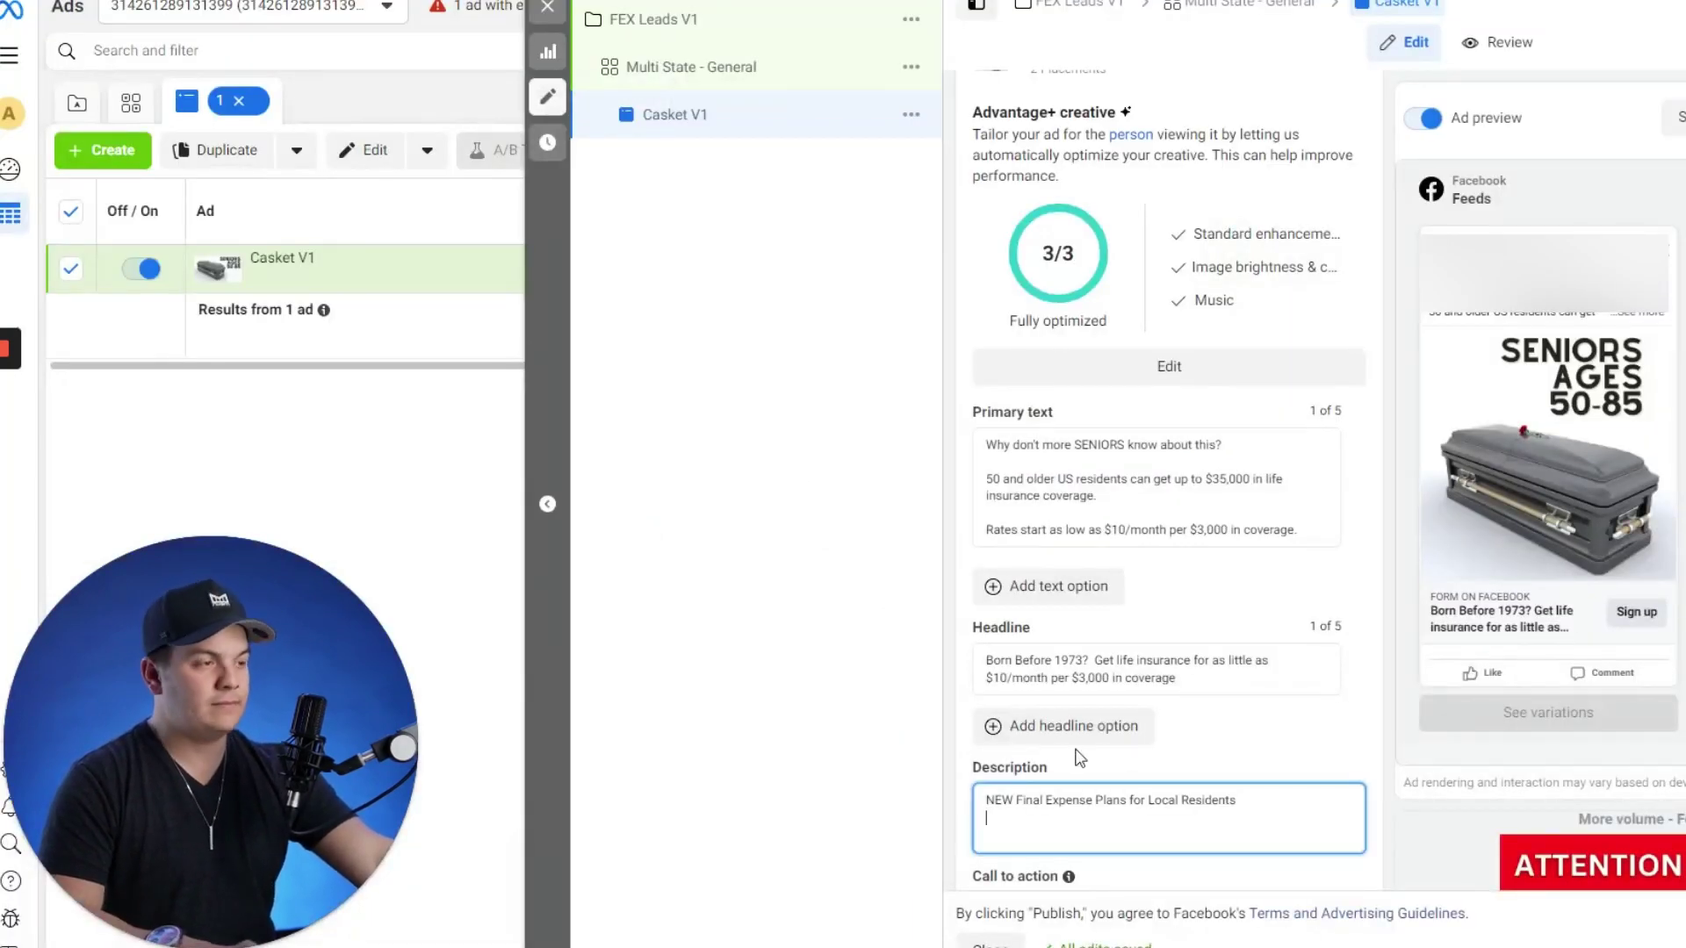
- Set the ad's call to action to Get quote
scroll(1108, 644, down, 3)
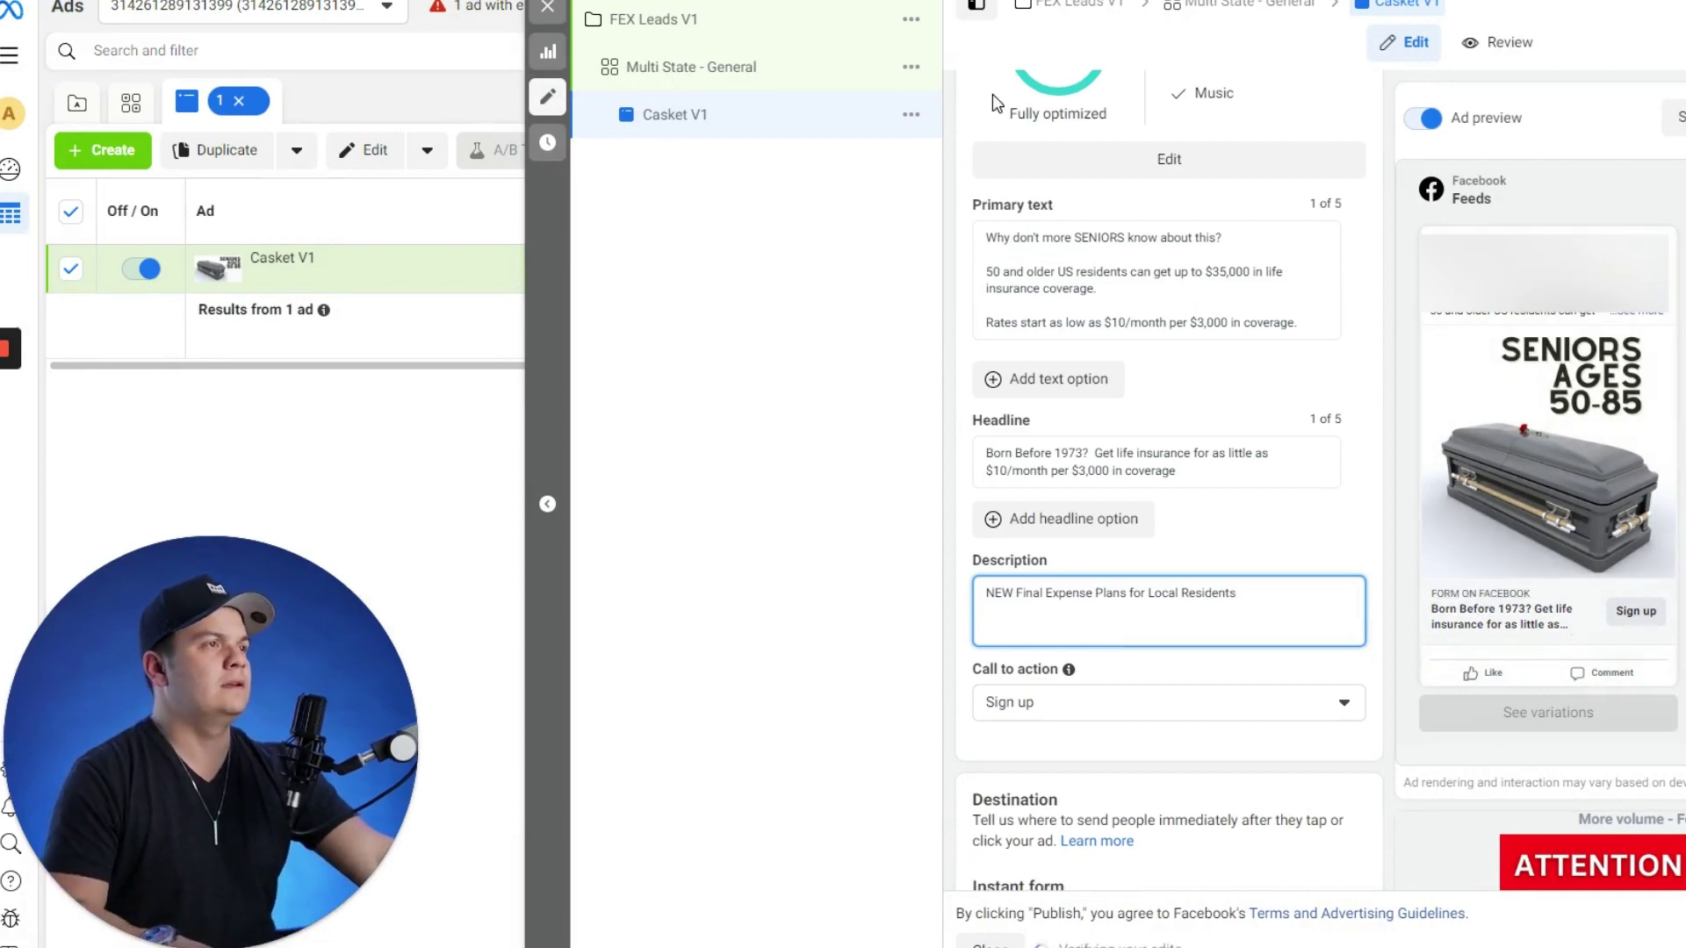
click(1111, 702)
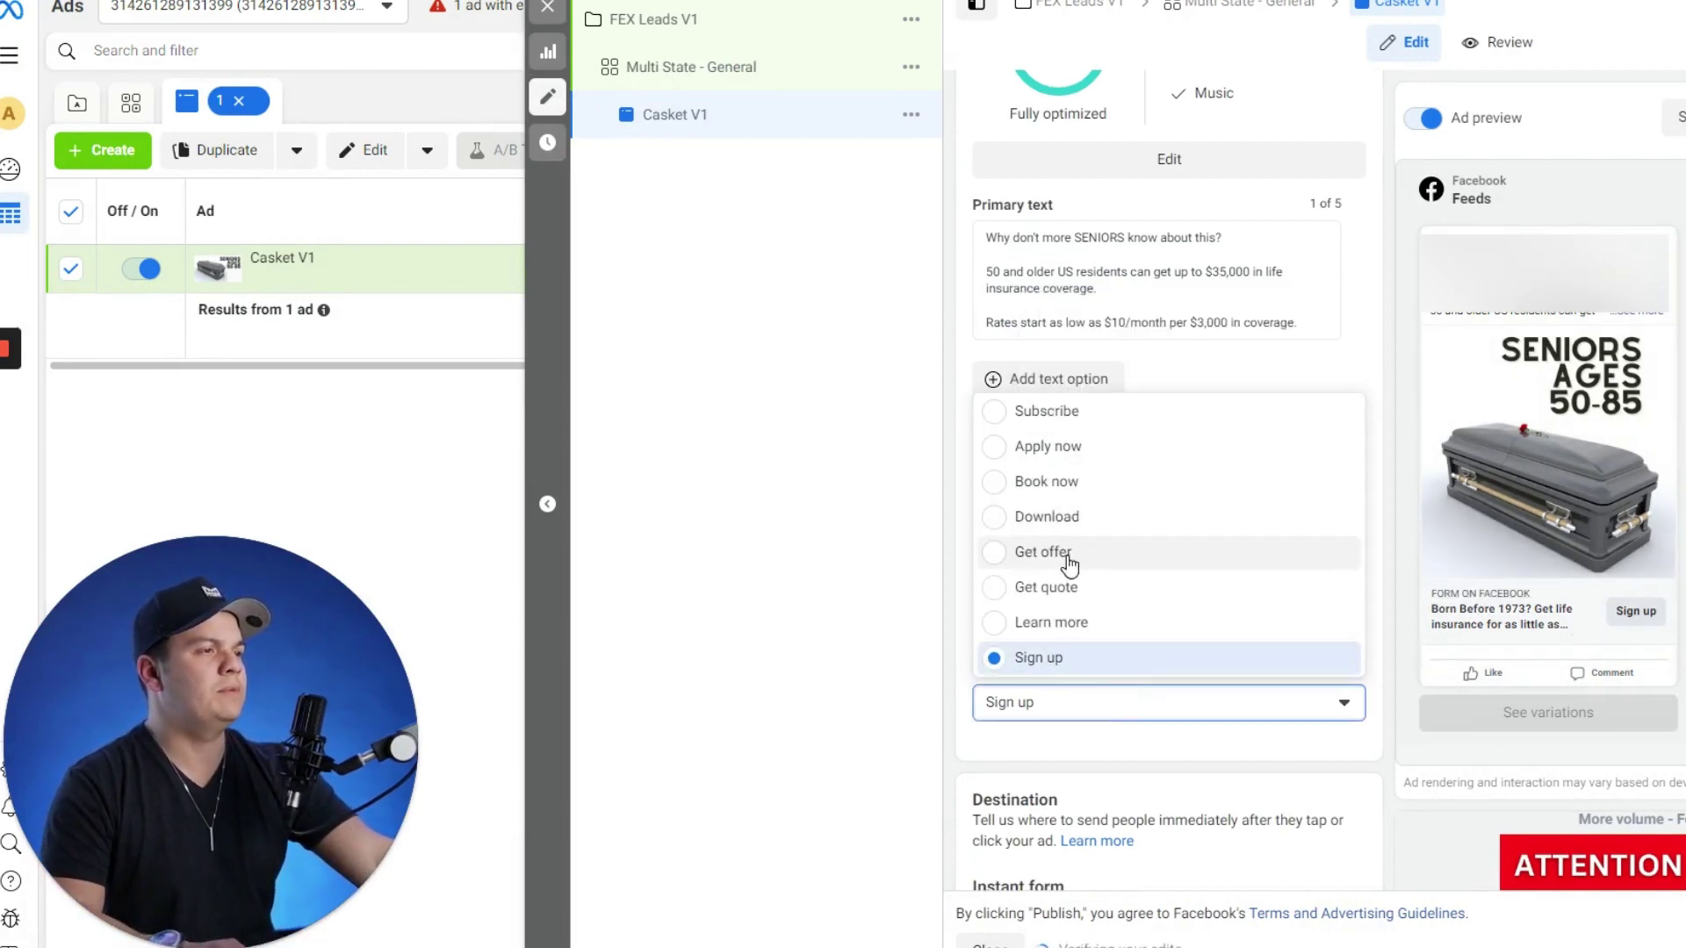
click(1091, 583)
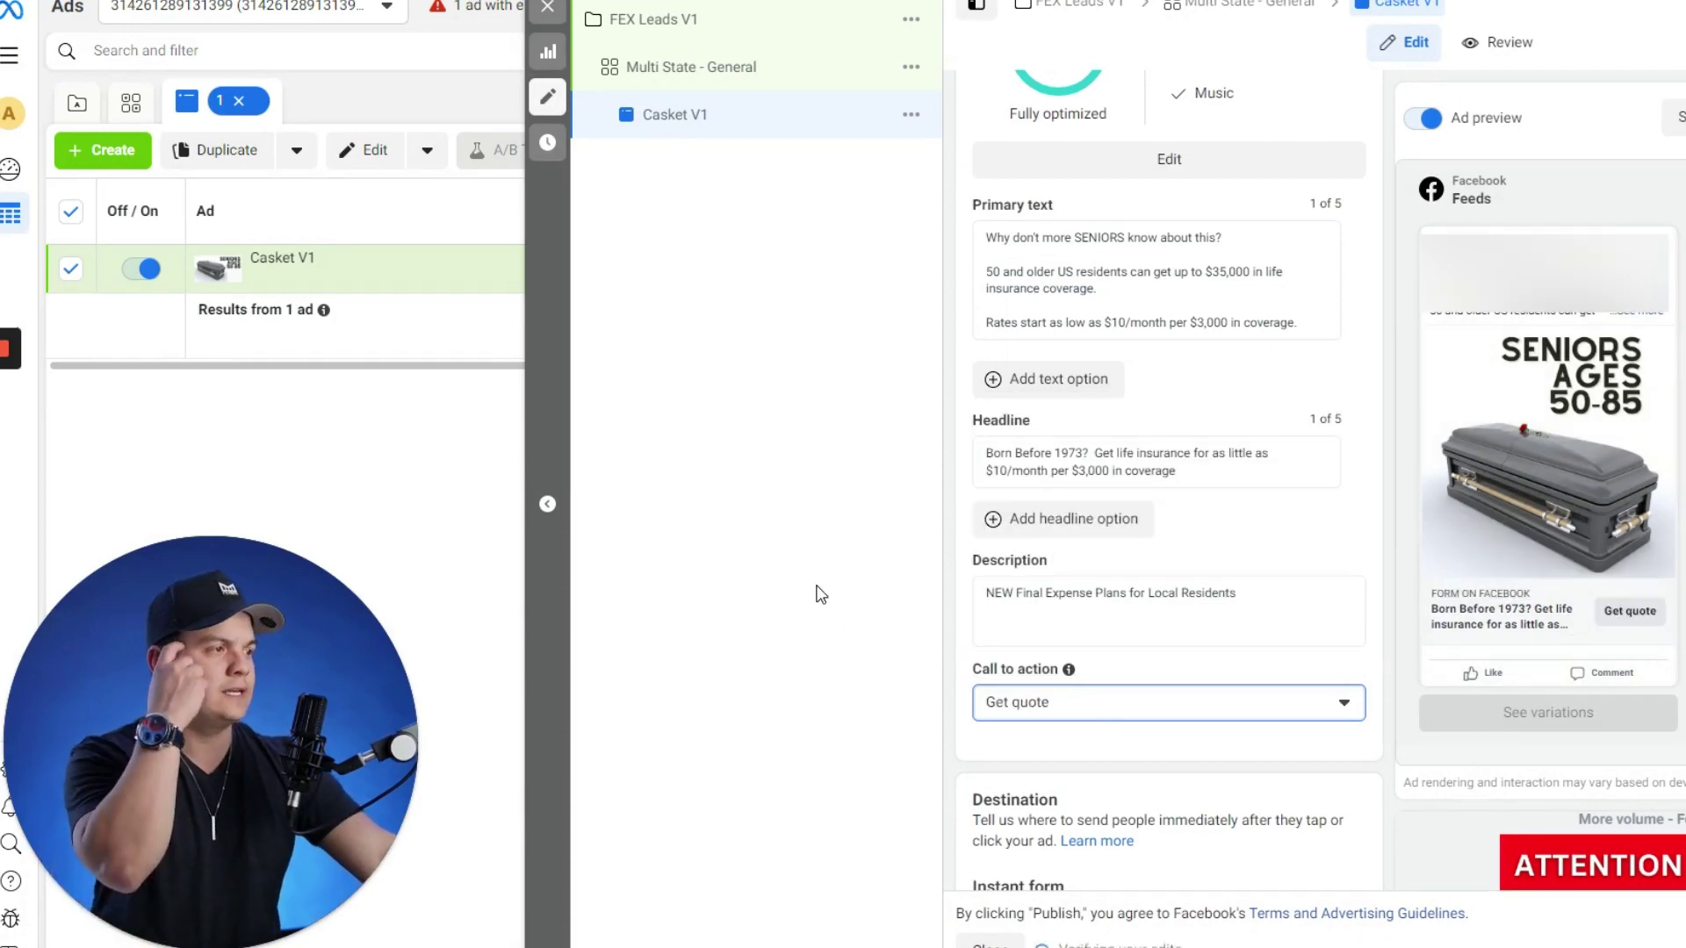
- Start a new instant form for the ad's destination and name it "FEX Leads - V1"
scroll(1041, 568, down, 5)
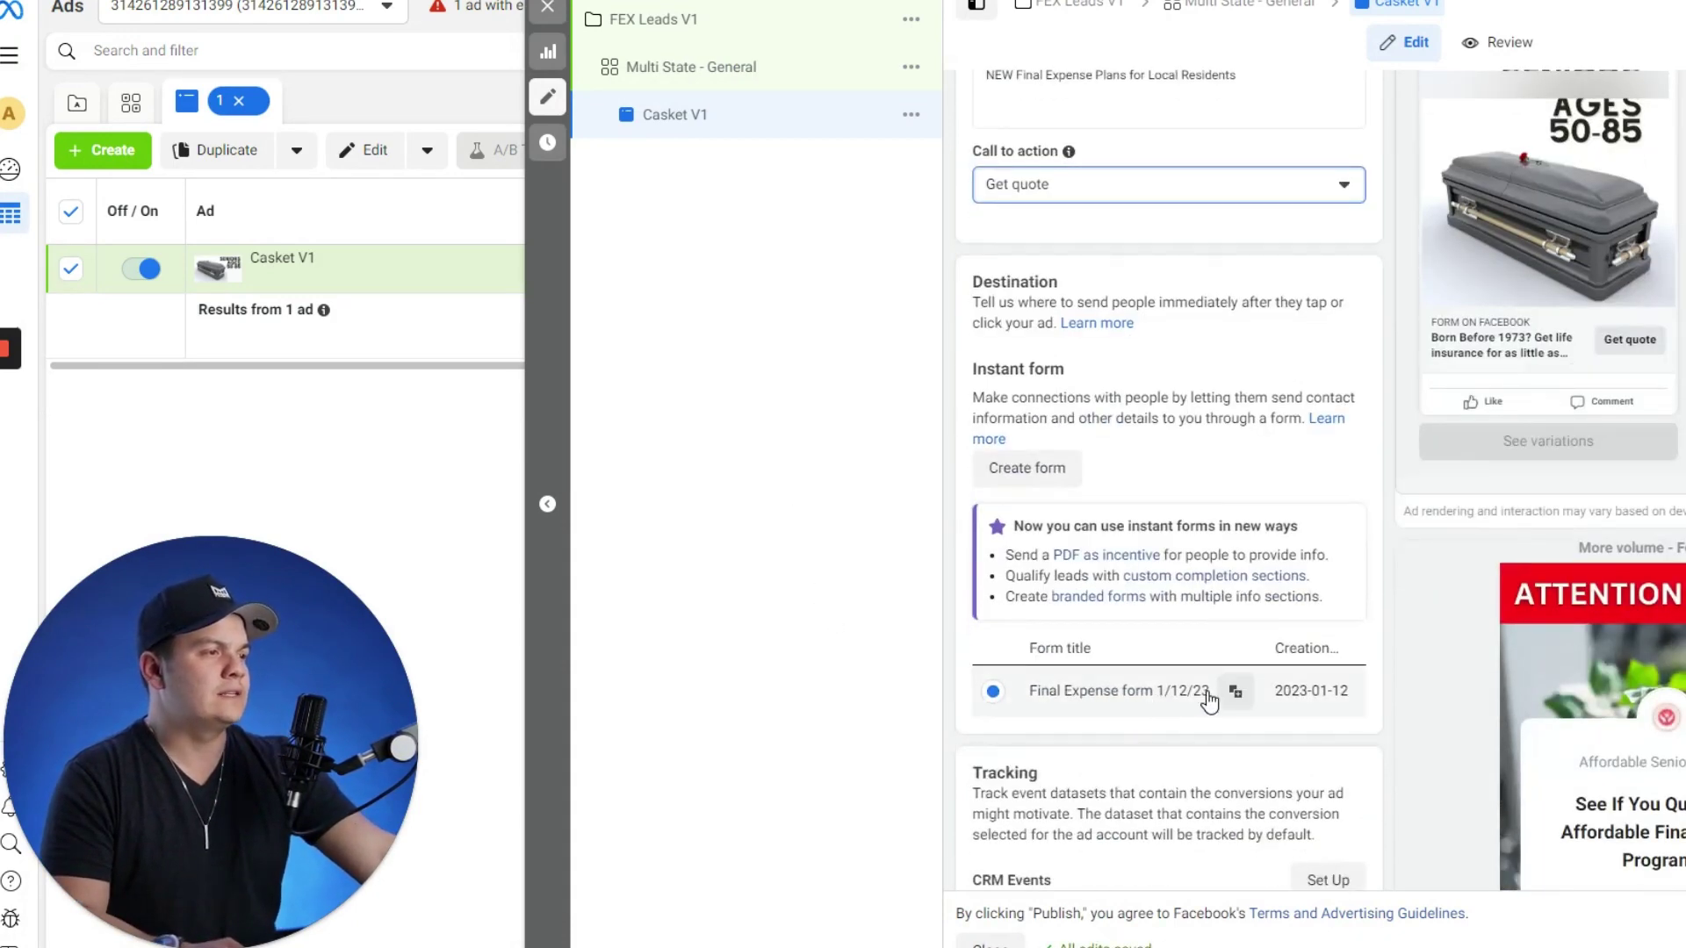
scroll(1272, 452, up, 3)
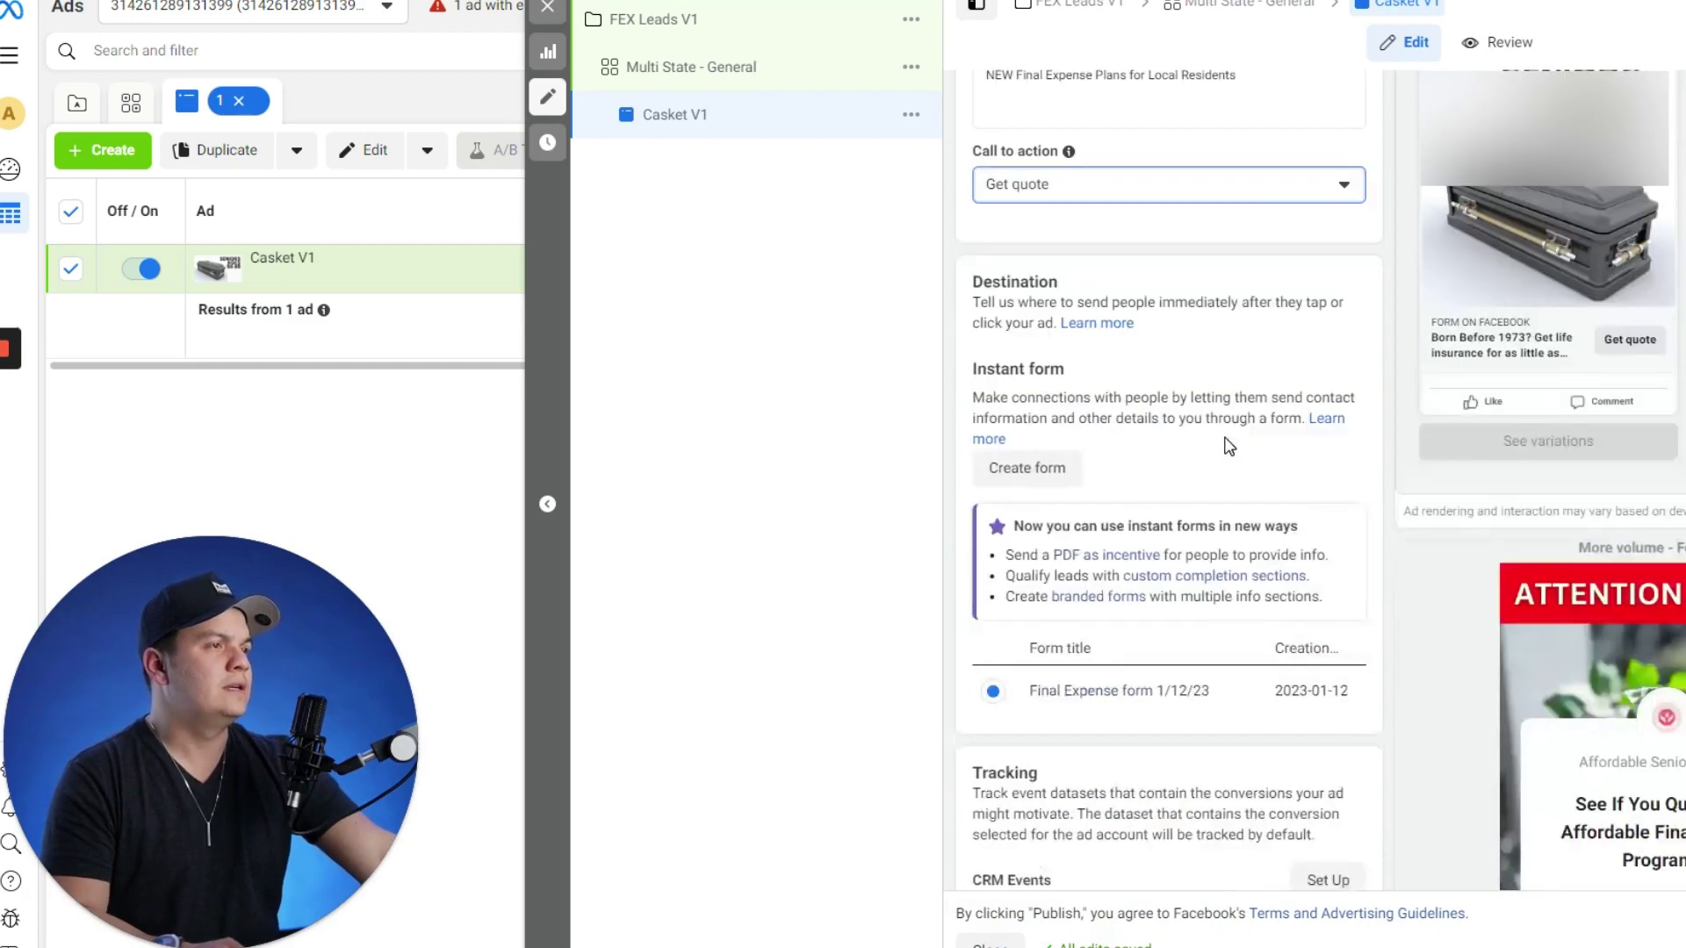
click(1032, 684)
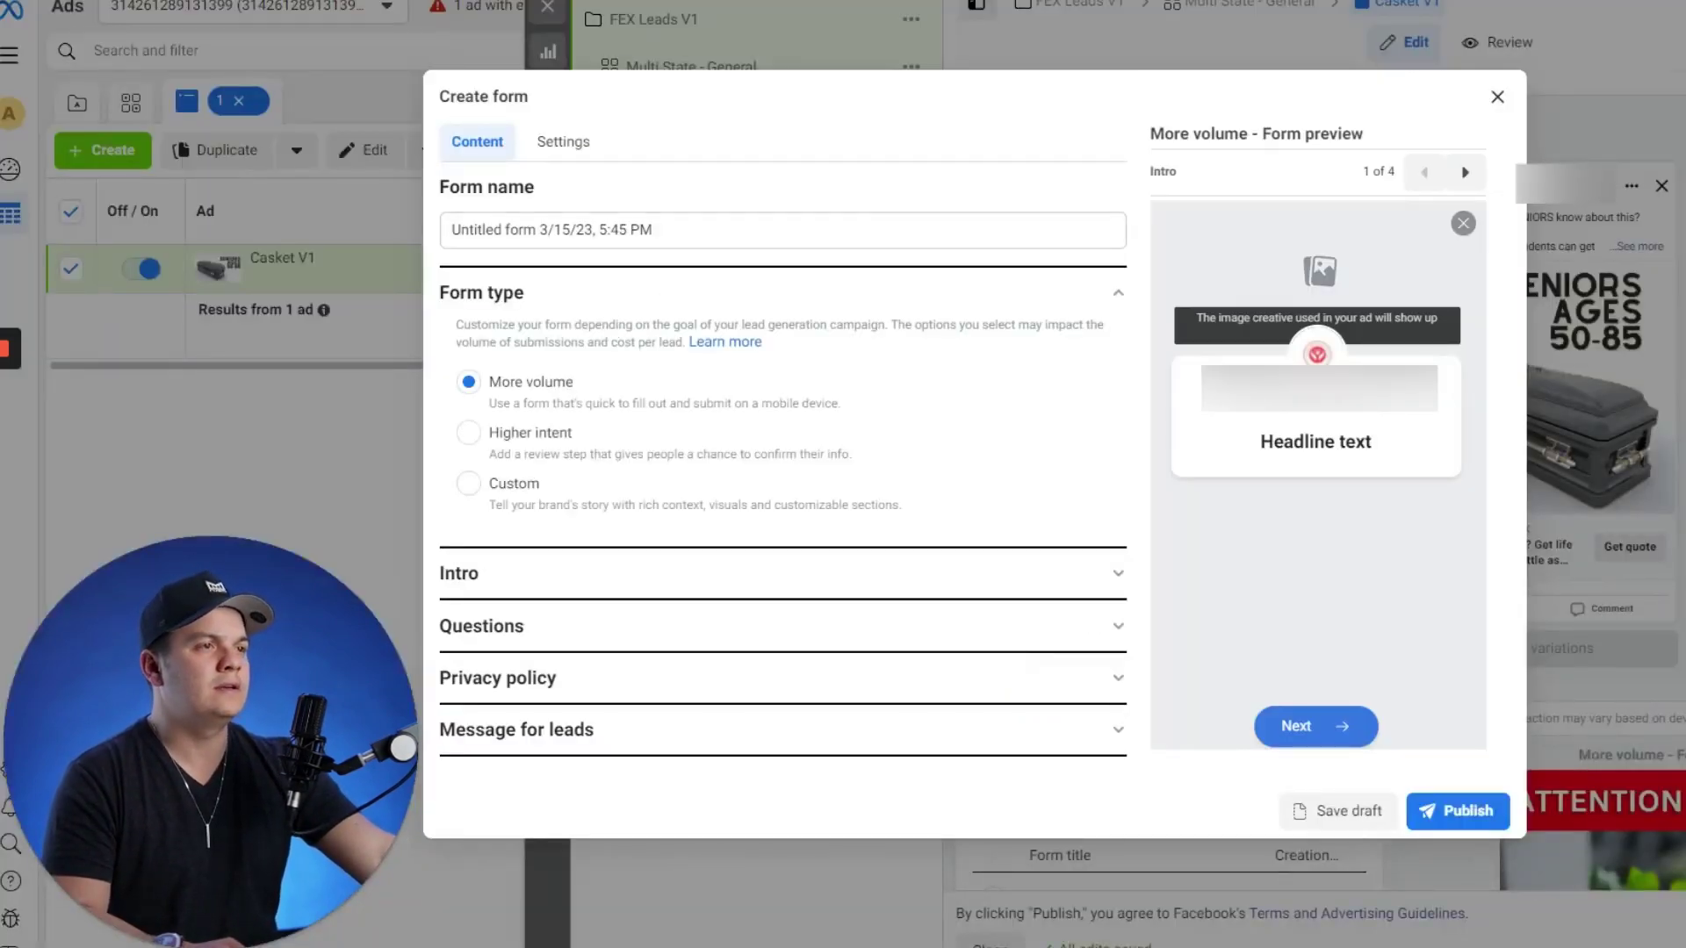
triple_click(714, 228)
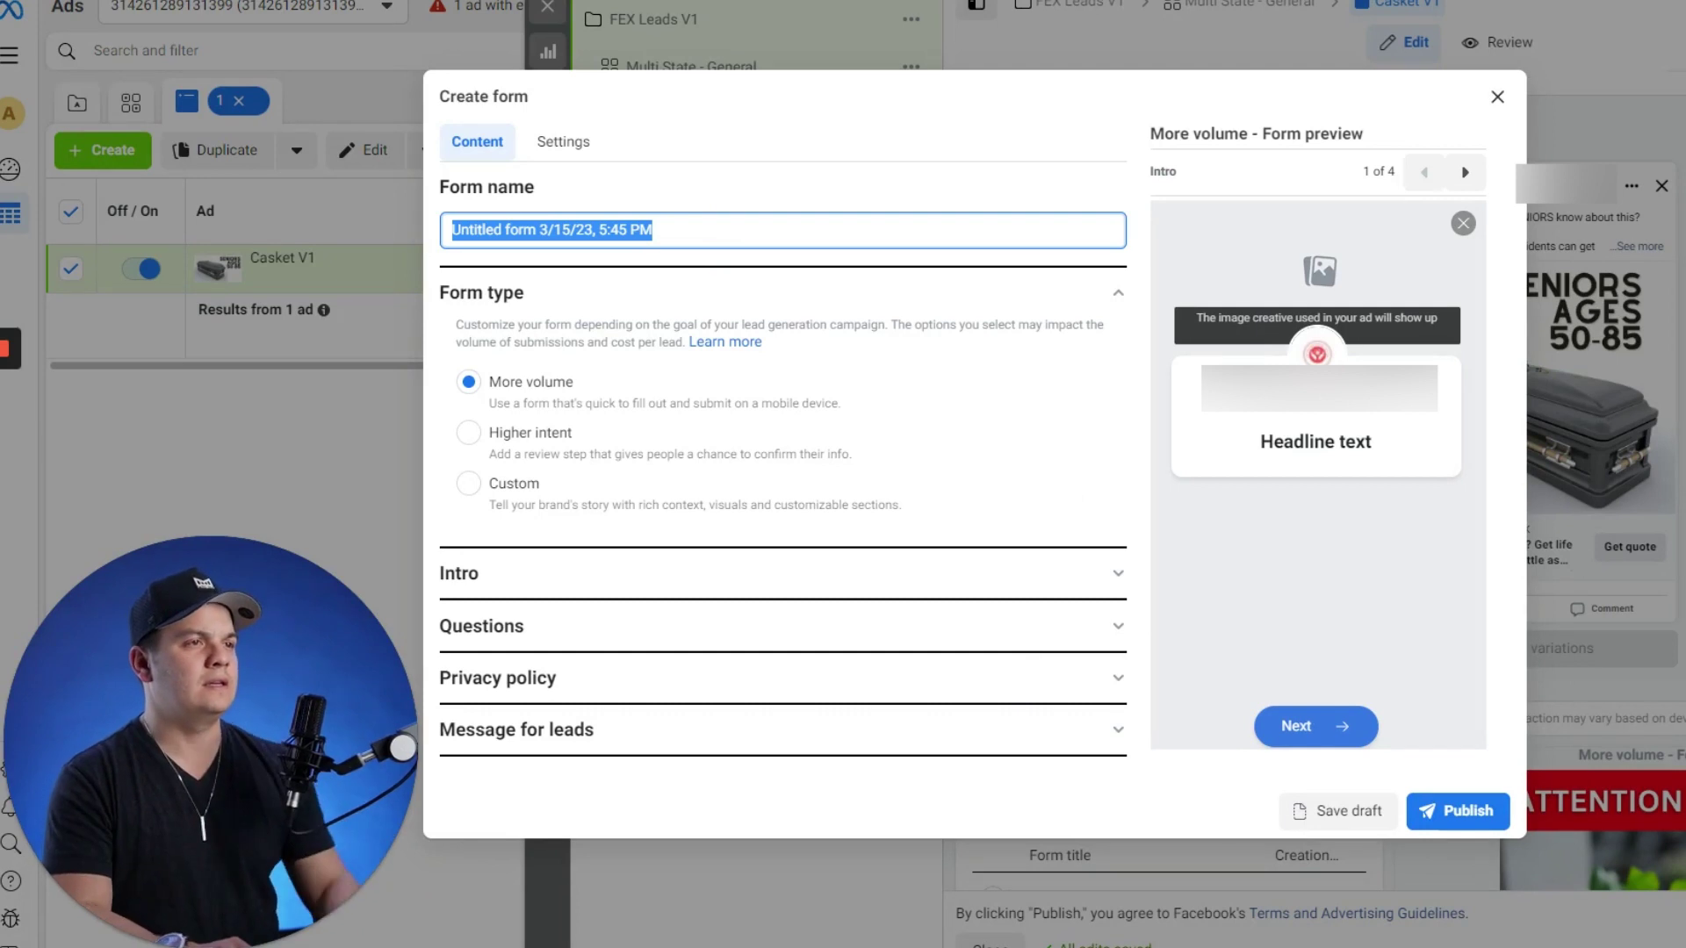
text(F)
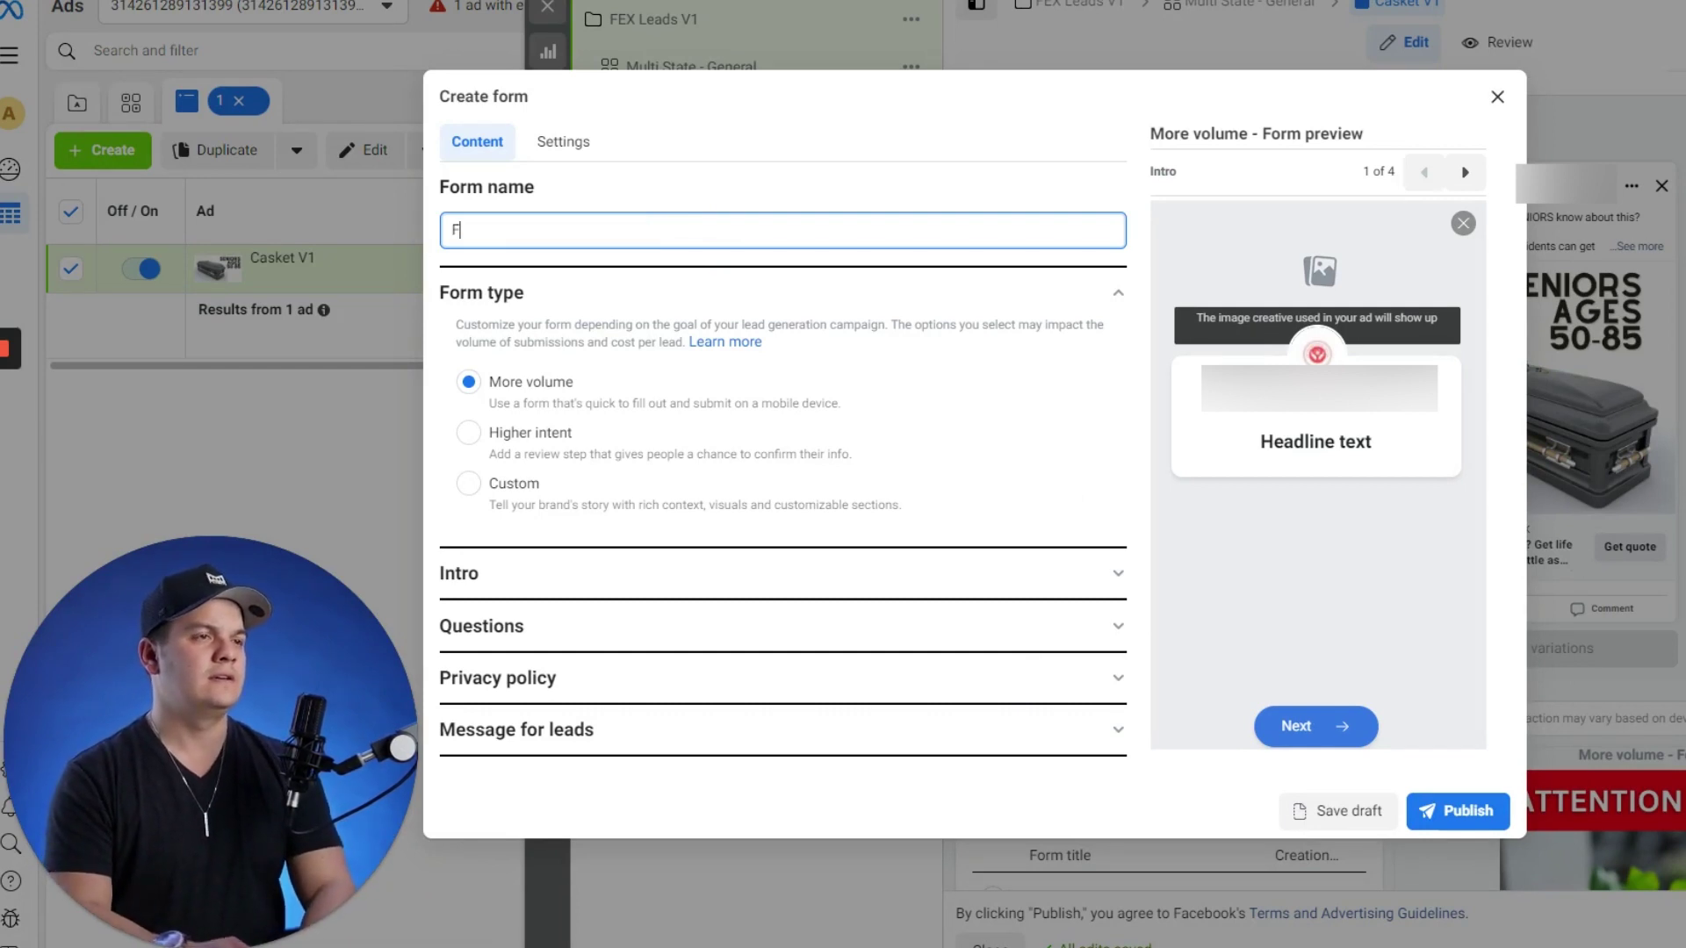
text(EX Leads - VS1)
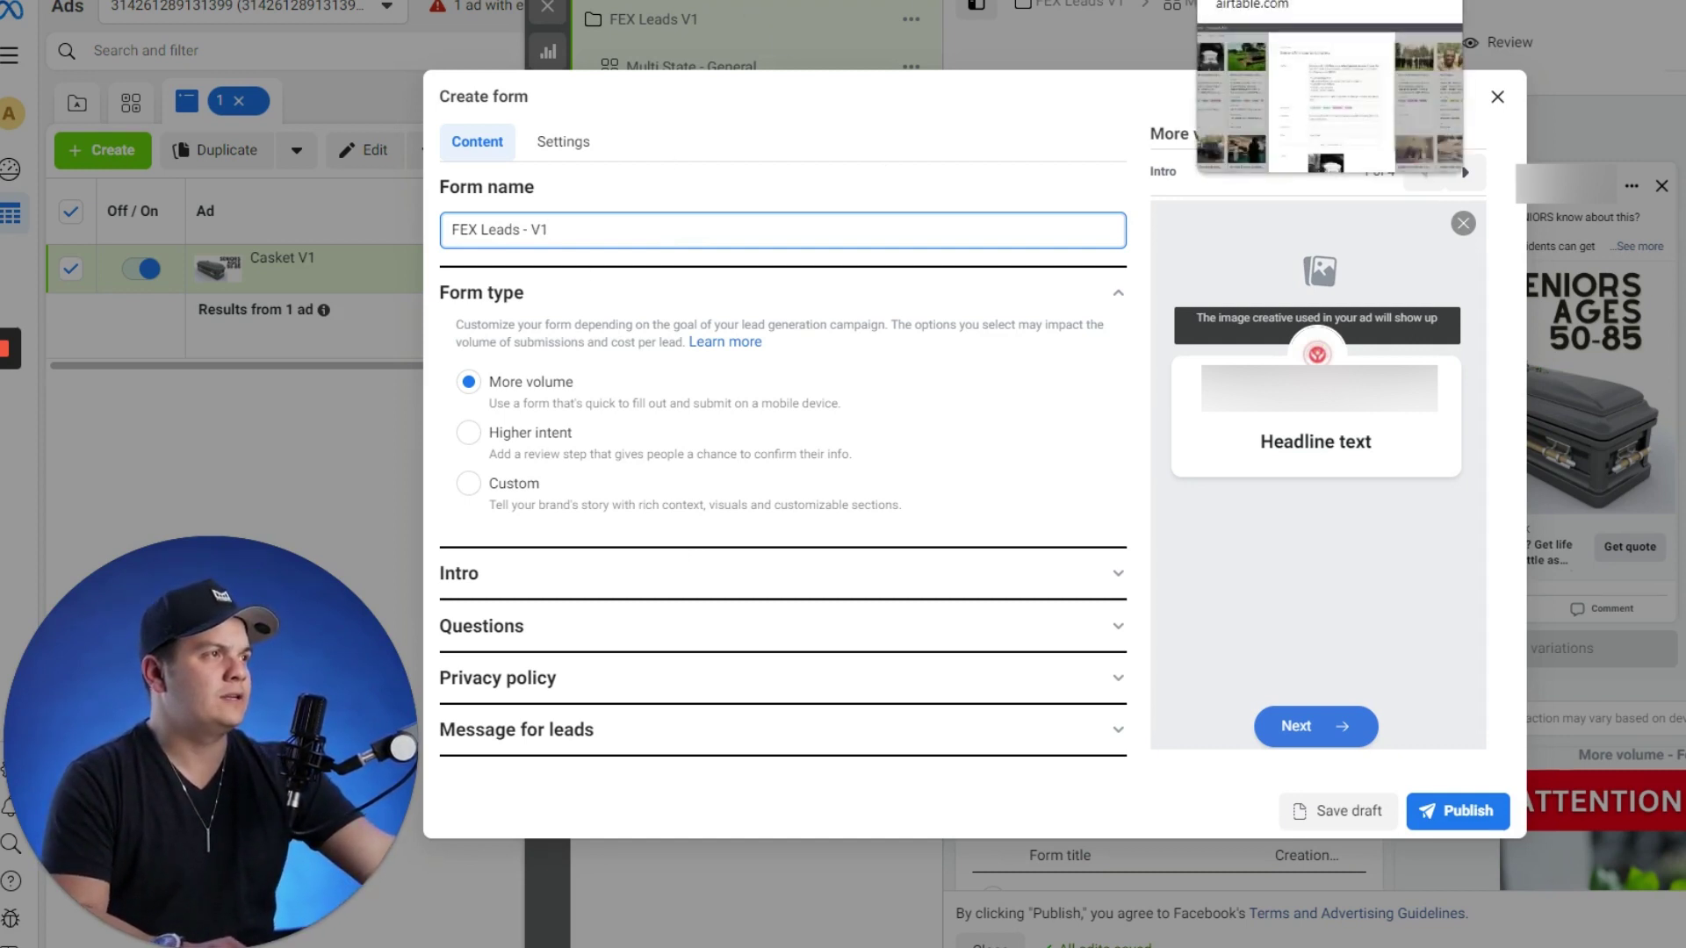
- Switch to Airtable's Instant Form Templates - FB and examine the Senior Benefits Center template's screenshots, greeting, questions and completion text
click(1514, 2)
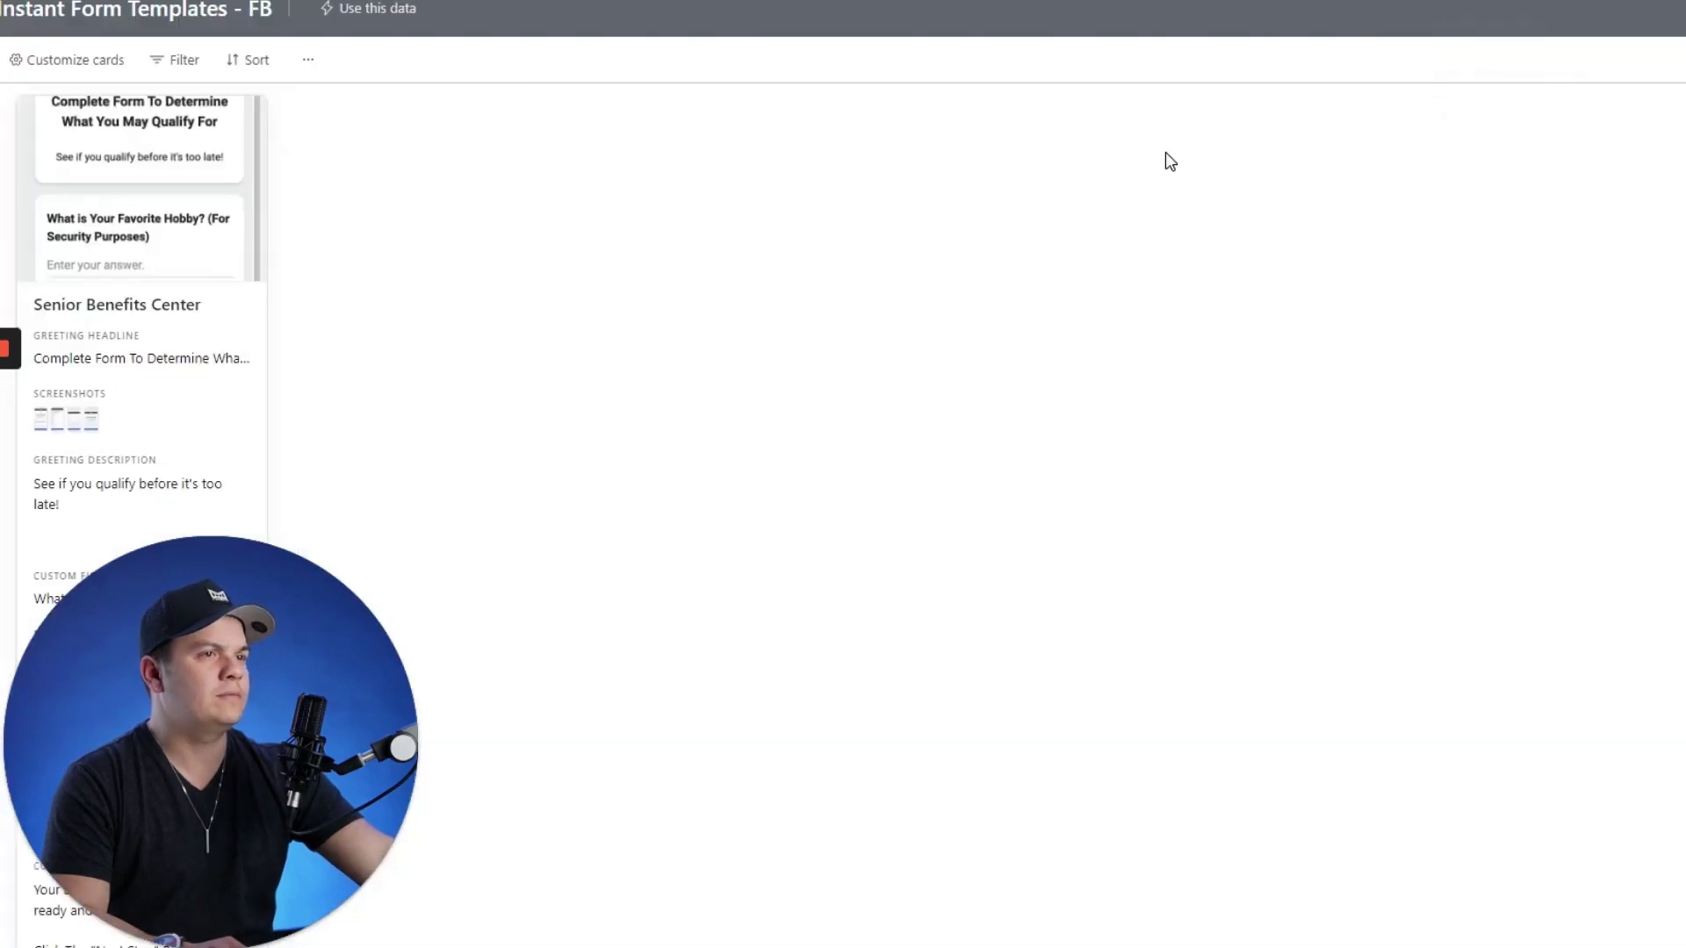
click(99, 261)
scroll(1129, 351, down, 3)
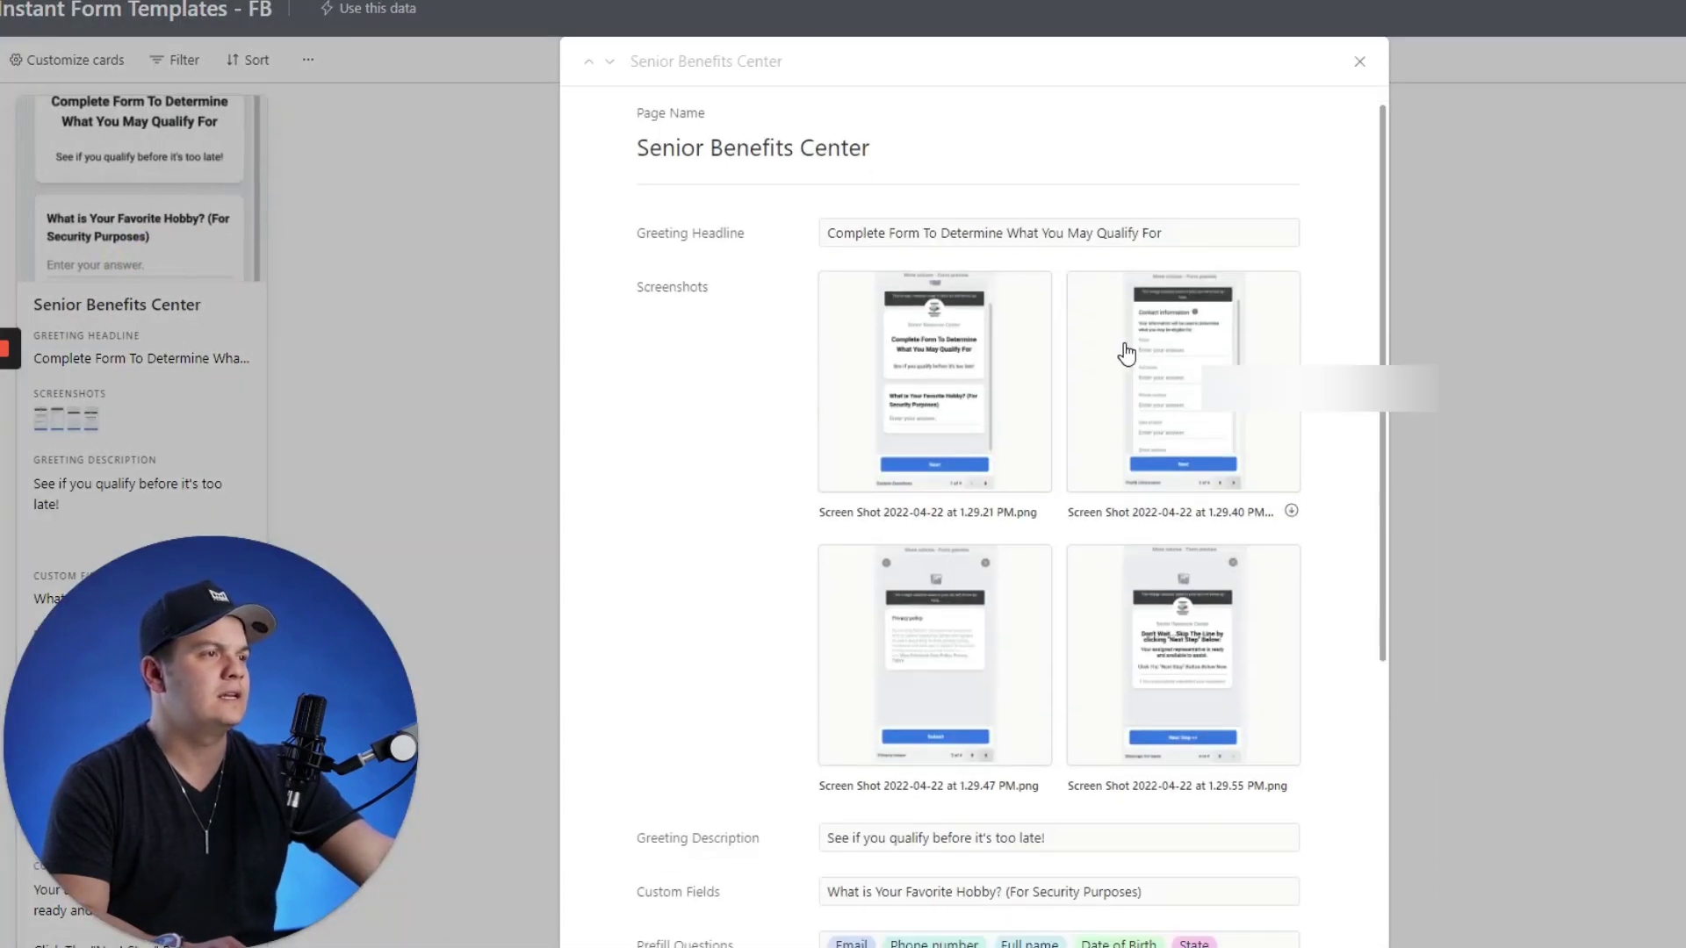
scroll(1132, 481, up, 2)
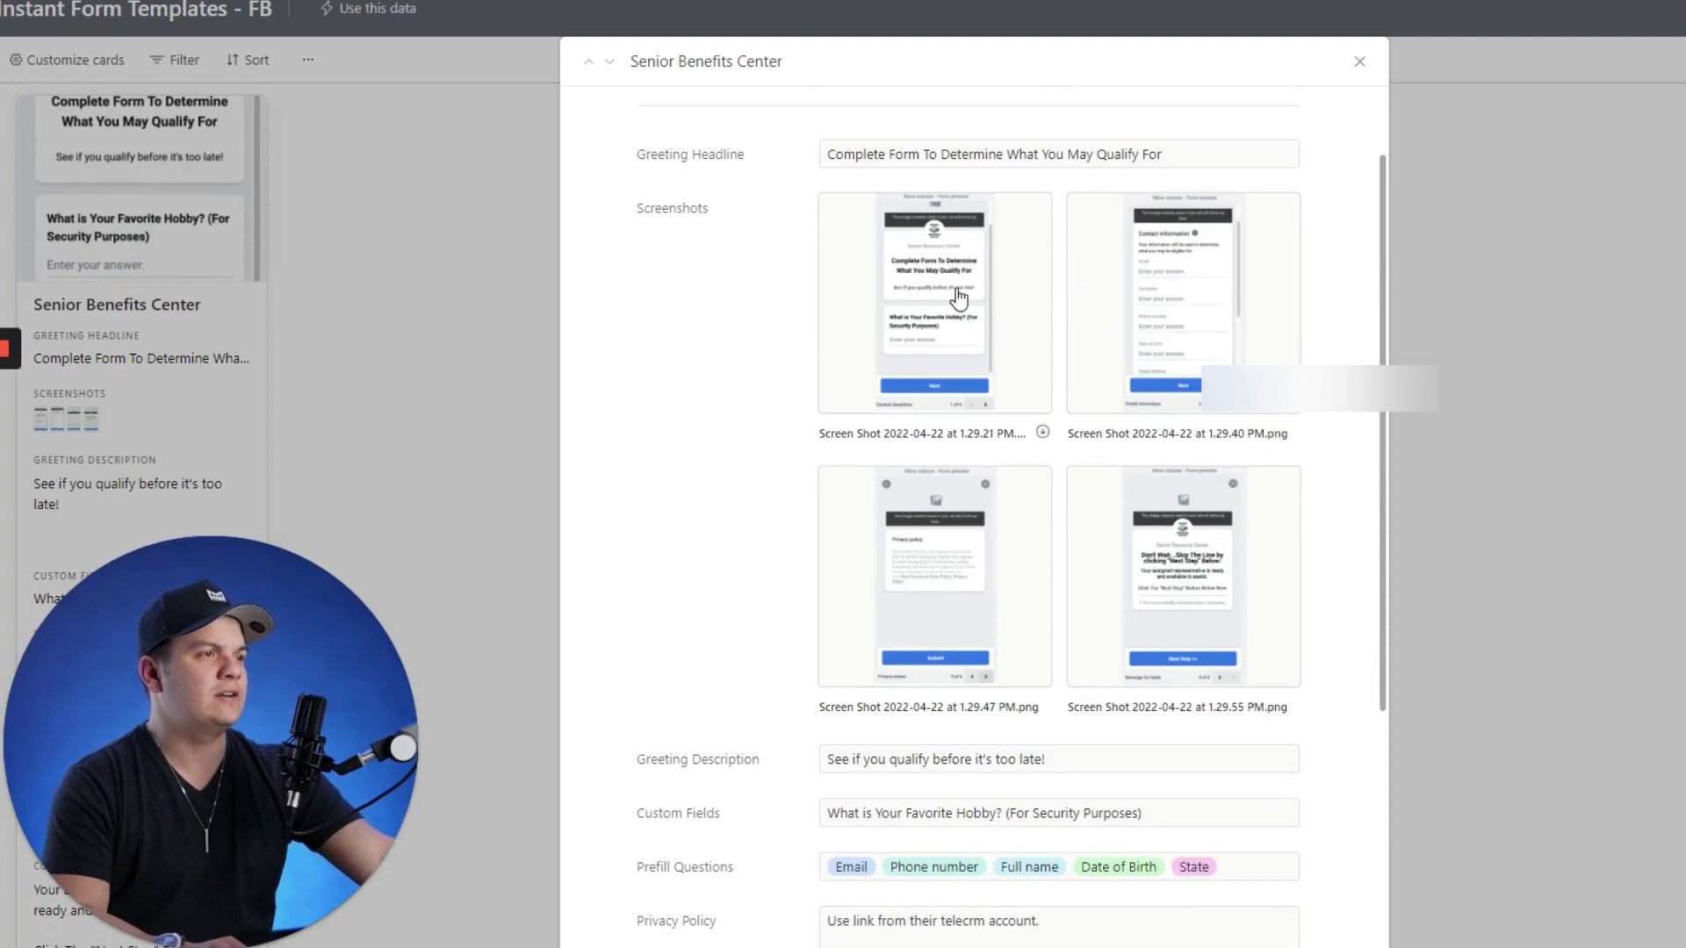
scroll(1064, 545, down, 2)
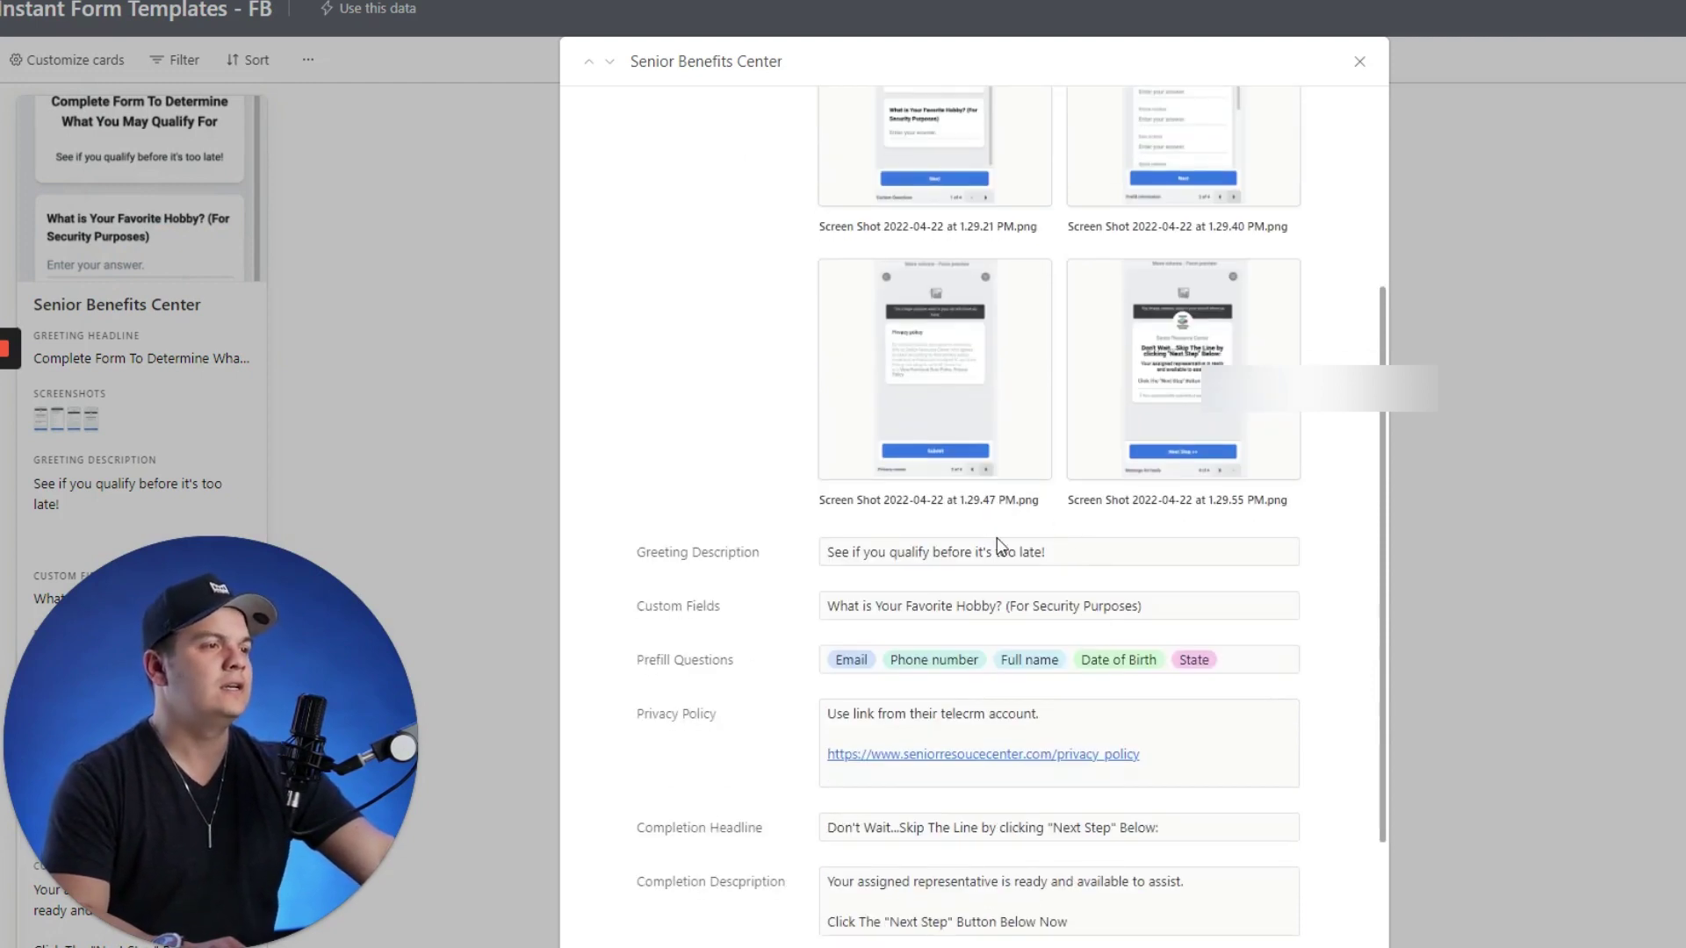
- Copy the Senior Benefits Center template's greeting description in Airtable and open the Intro section of the new instant form in Ads Manager
scroll(999, 544, down, 1)
drag(1087, 454, 820, 441)
key(ctrl+c)
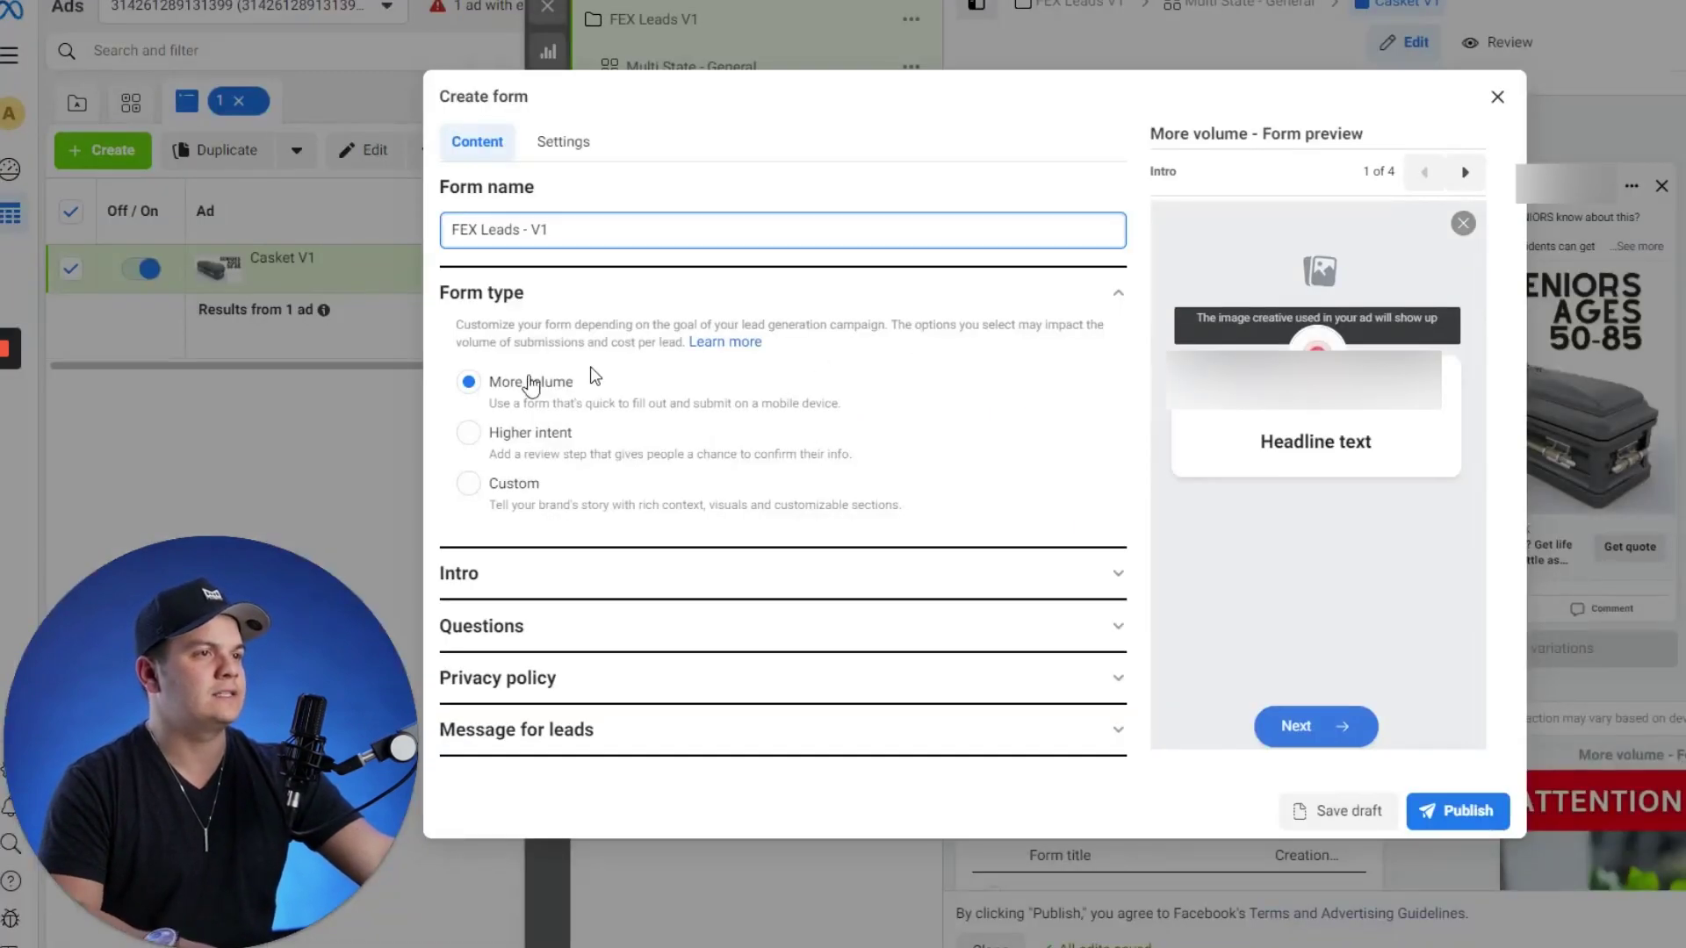
click(643, 569)
scroll(904, 504, down, 3)
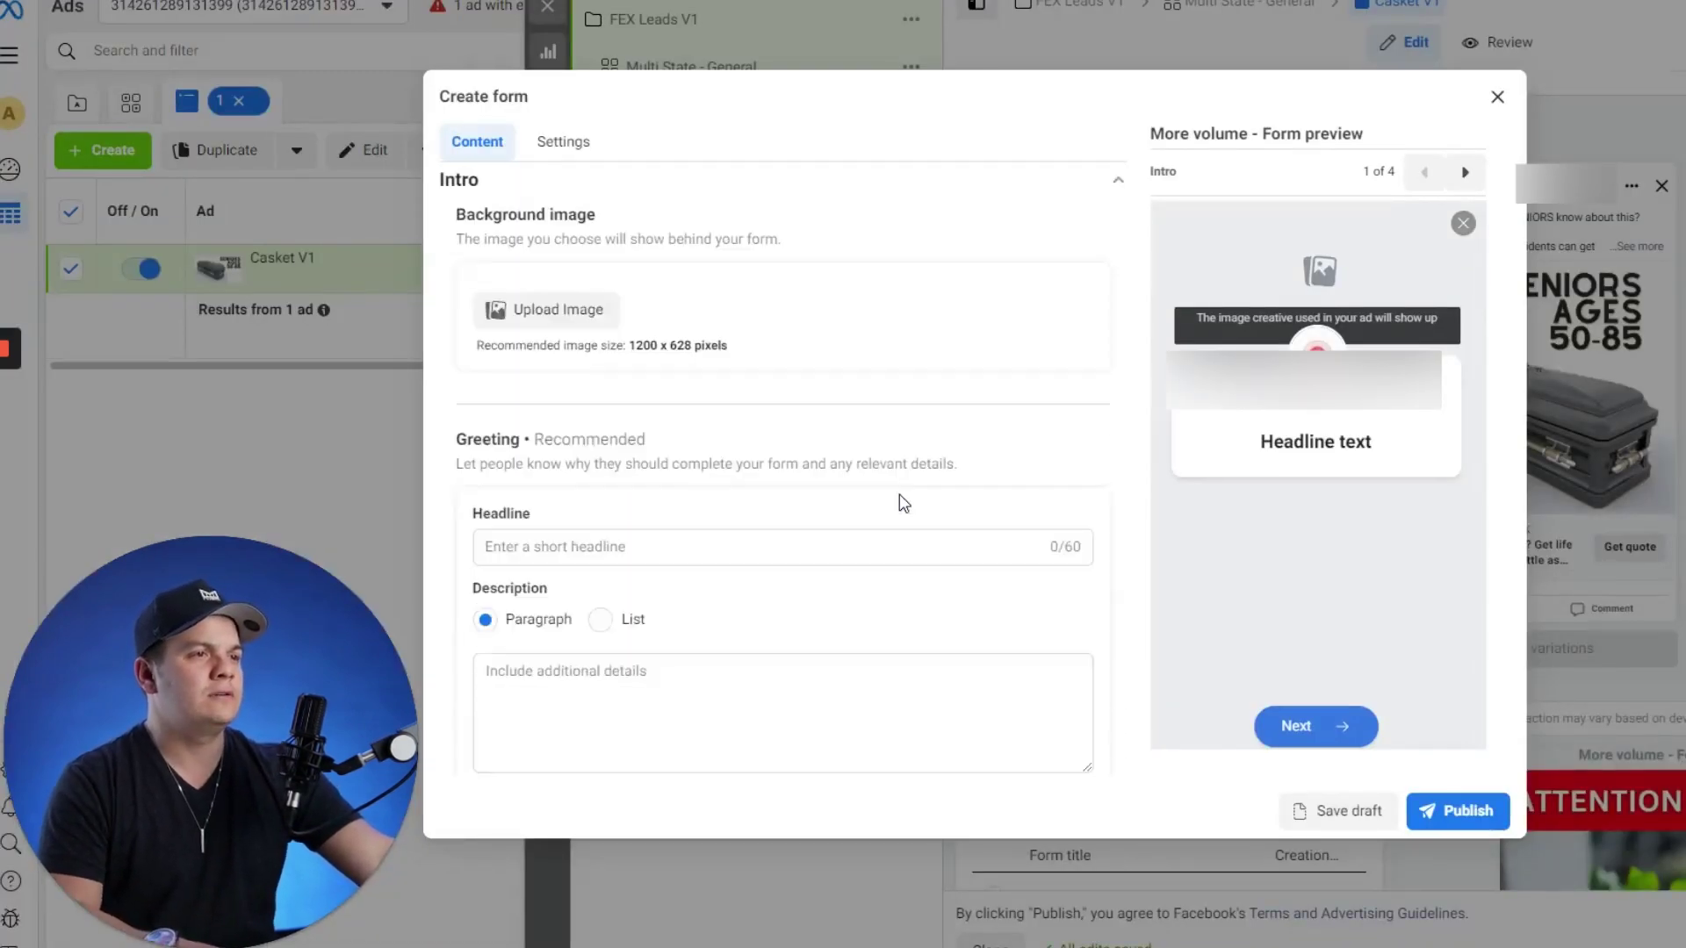
scroll(500, 302, down, 2)
scroll(948, 500, up, 4)
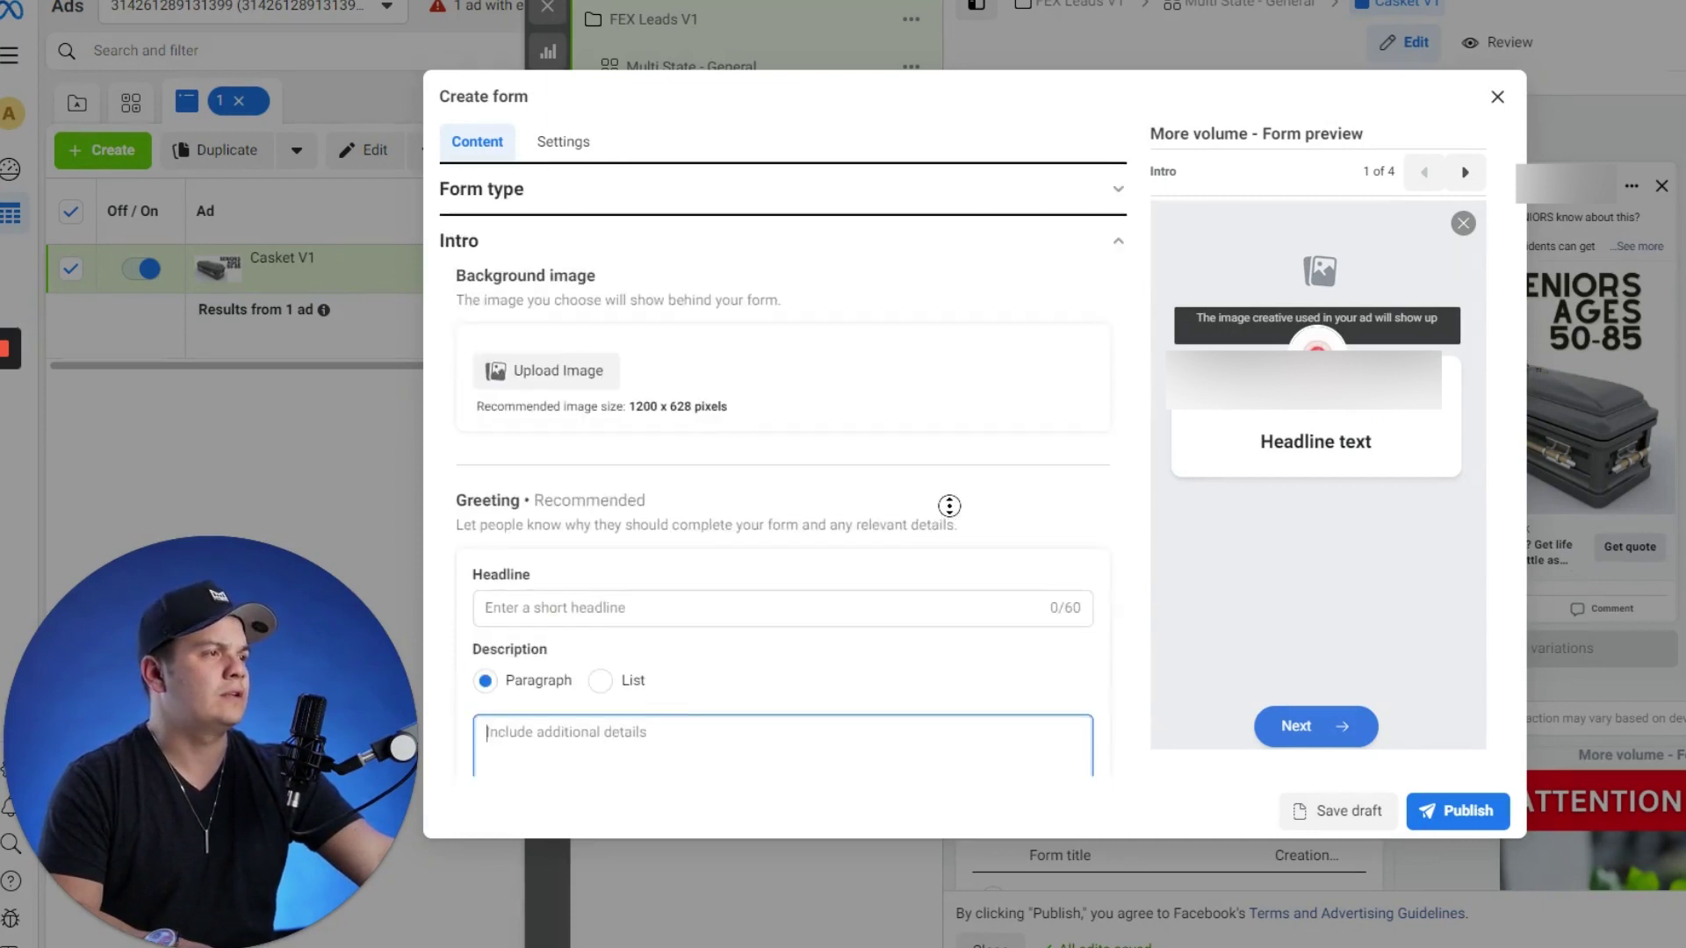
middle_click(567, 500)
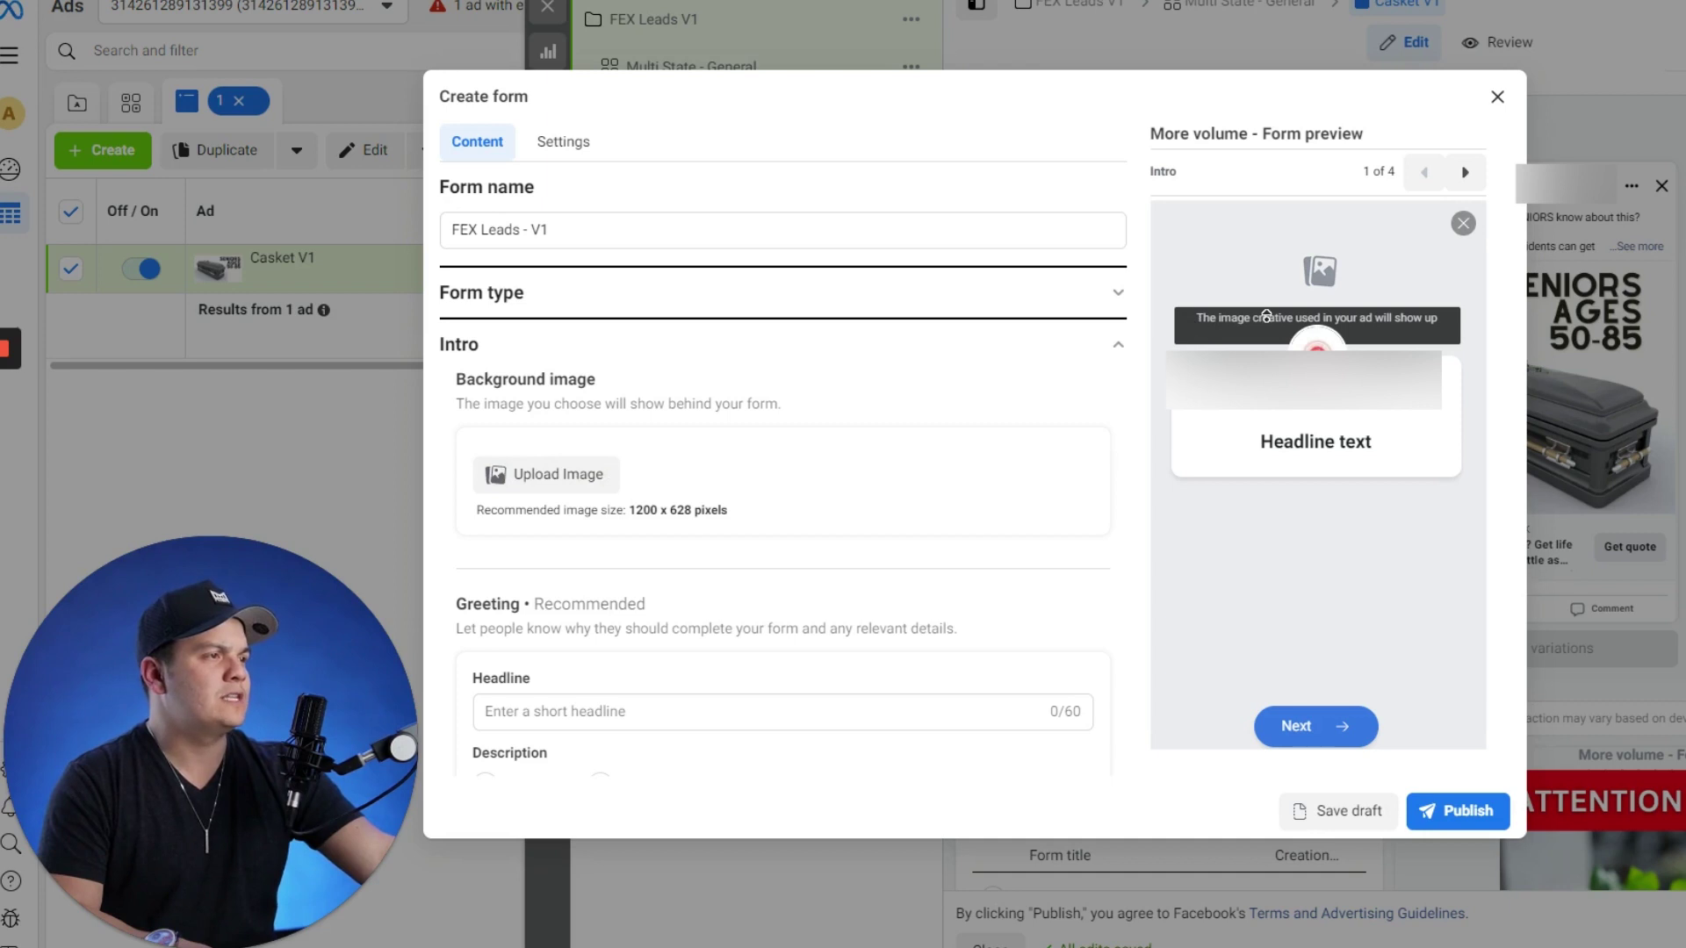
middle_click(677, 488)
scroll(677, 488, down, 5)
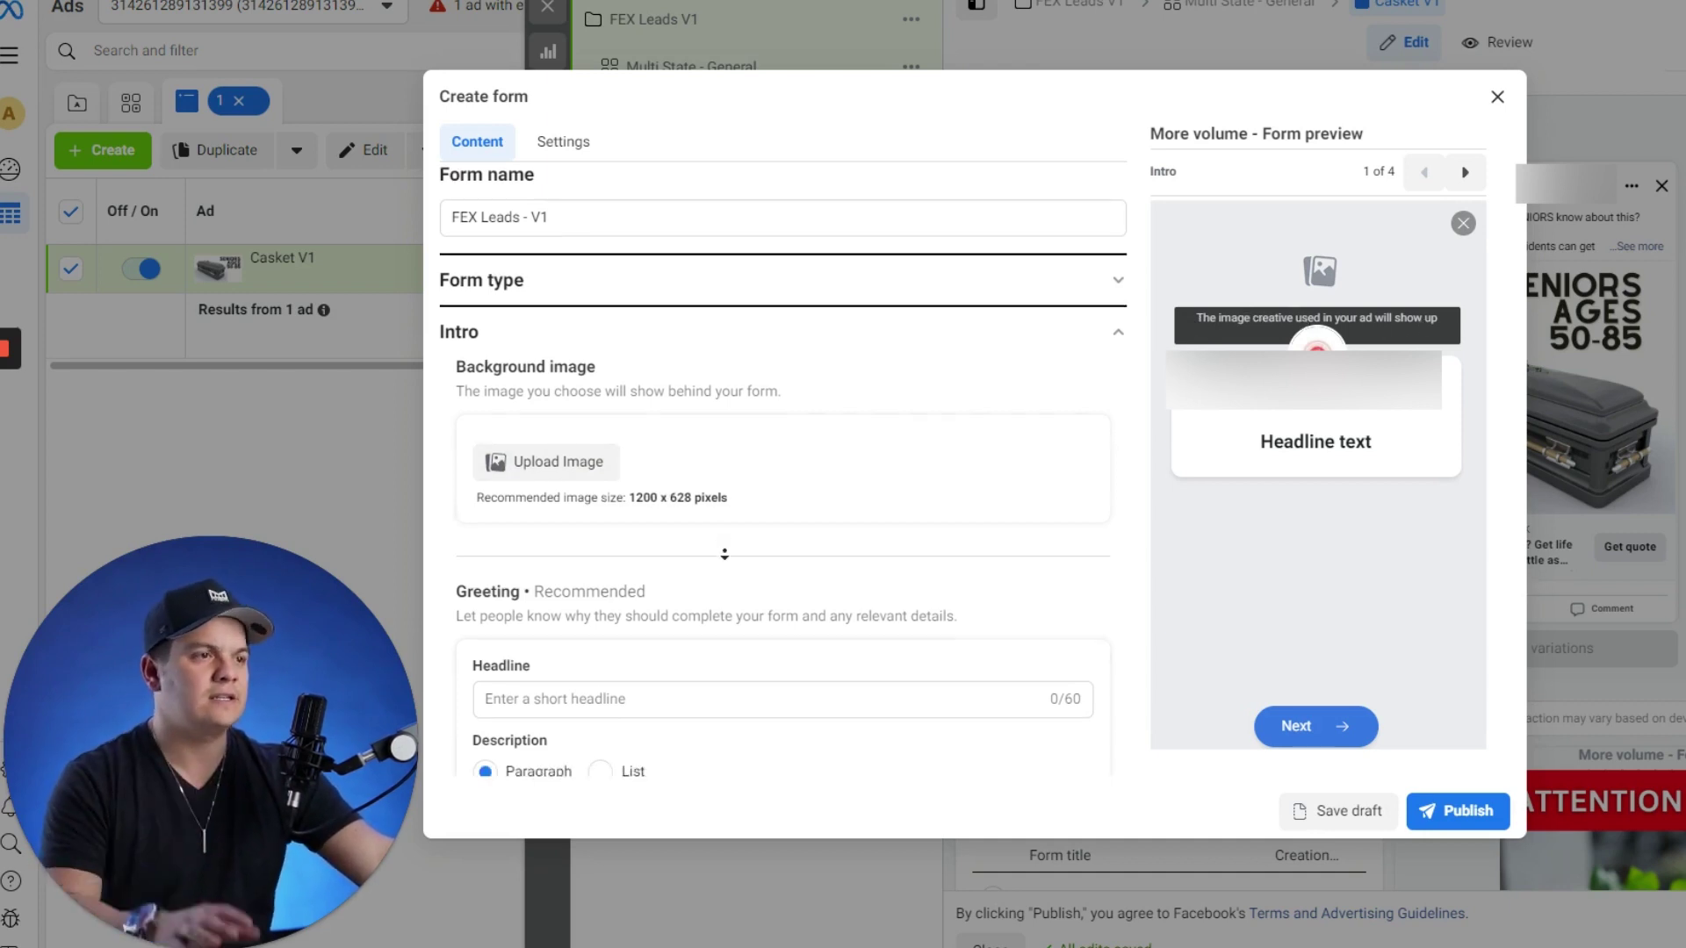
scroll(688, 430, up, 5)
scroll(662, 632, down, 5)
scroll(651, 381, up, 5)
- Fill the greeting headline with "See if you qualify before it's too late!"
click(648, 708)
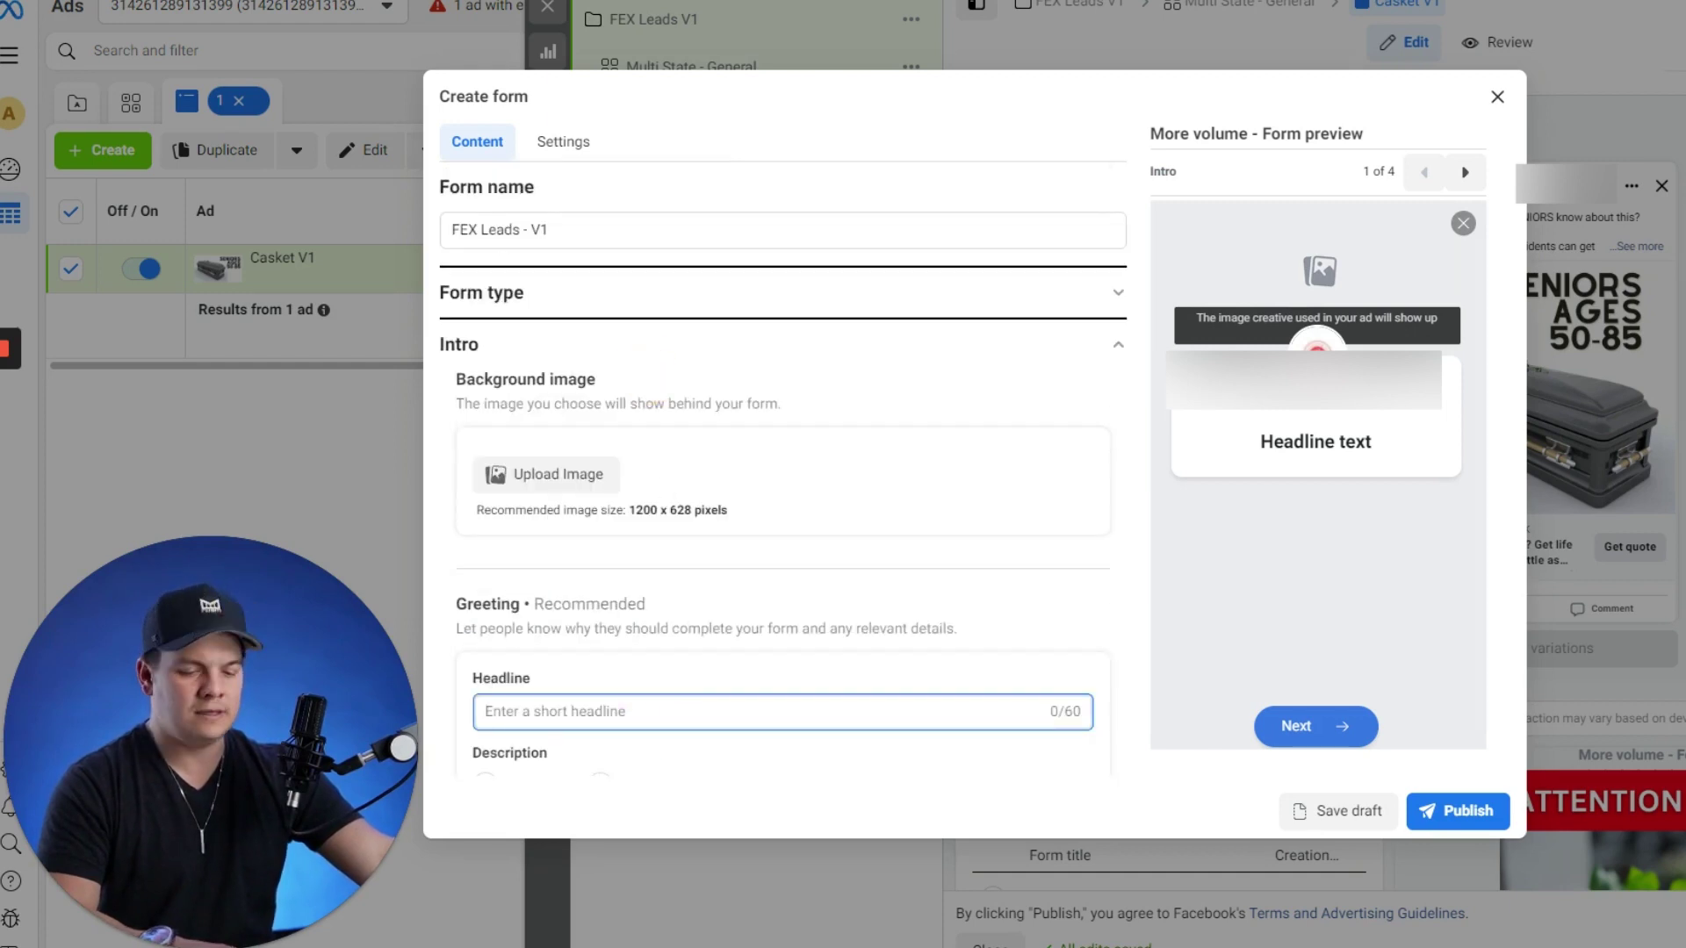
key(ctrl+v)
scroll(834, 623, down, 1)
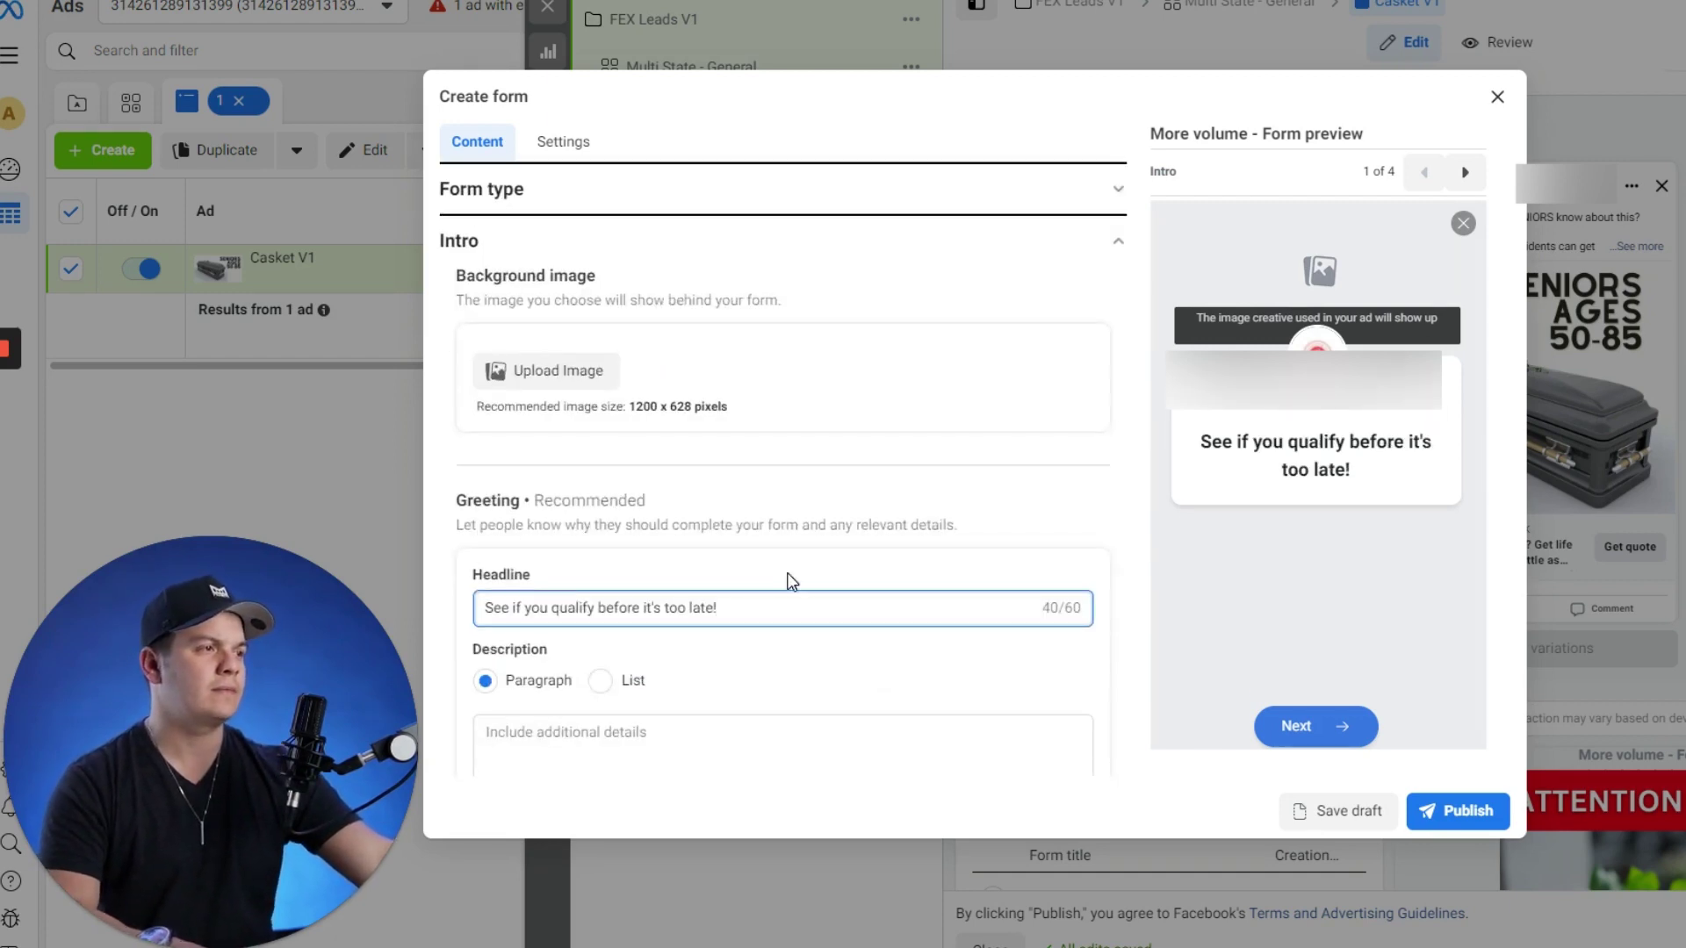
- Replace the form's greeting headline with "Complete Form To Determine What You May Qualify For", copied from the Airtable template
key(alt+Tab)
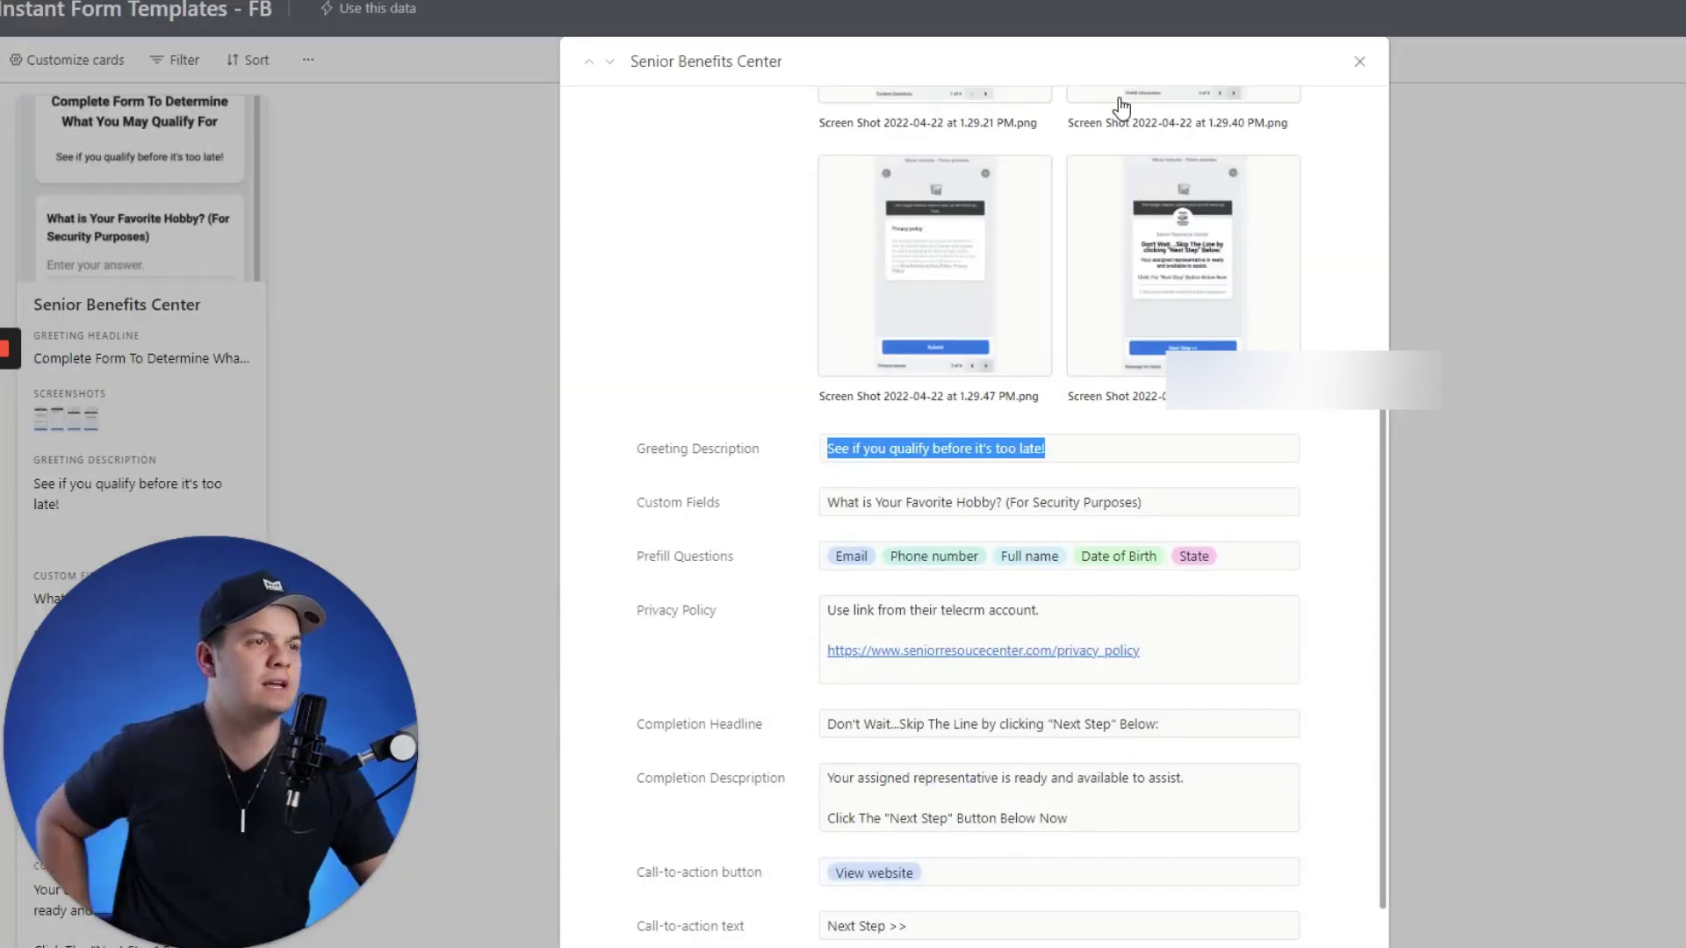
click(1185, 495)
scroll(964, 489, down, 1)
scroll(1024, 486, up, 5)
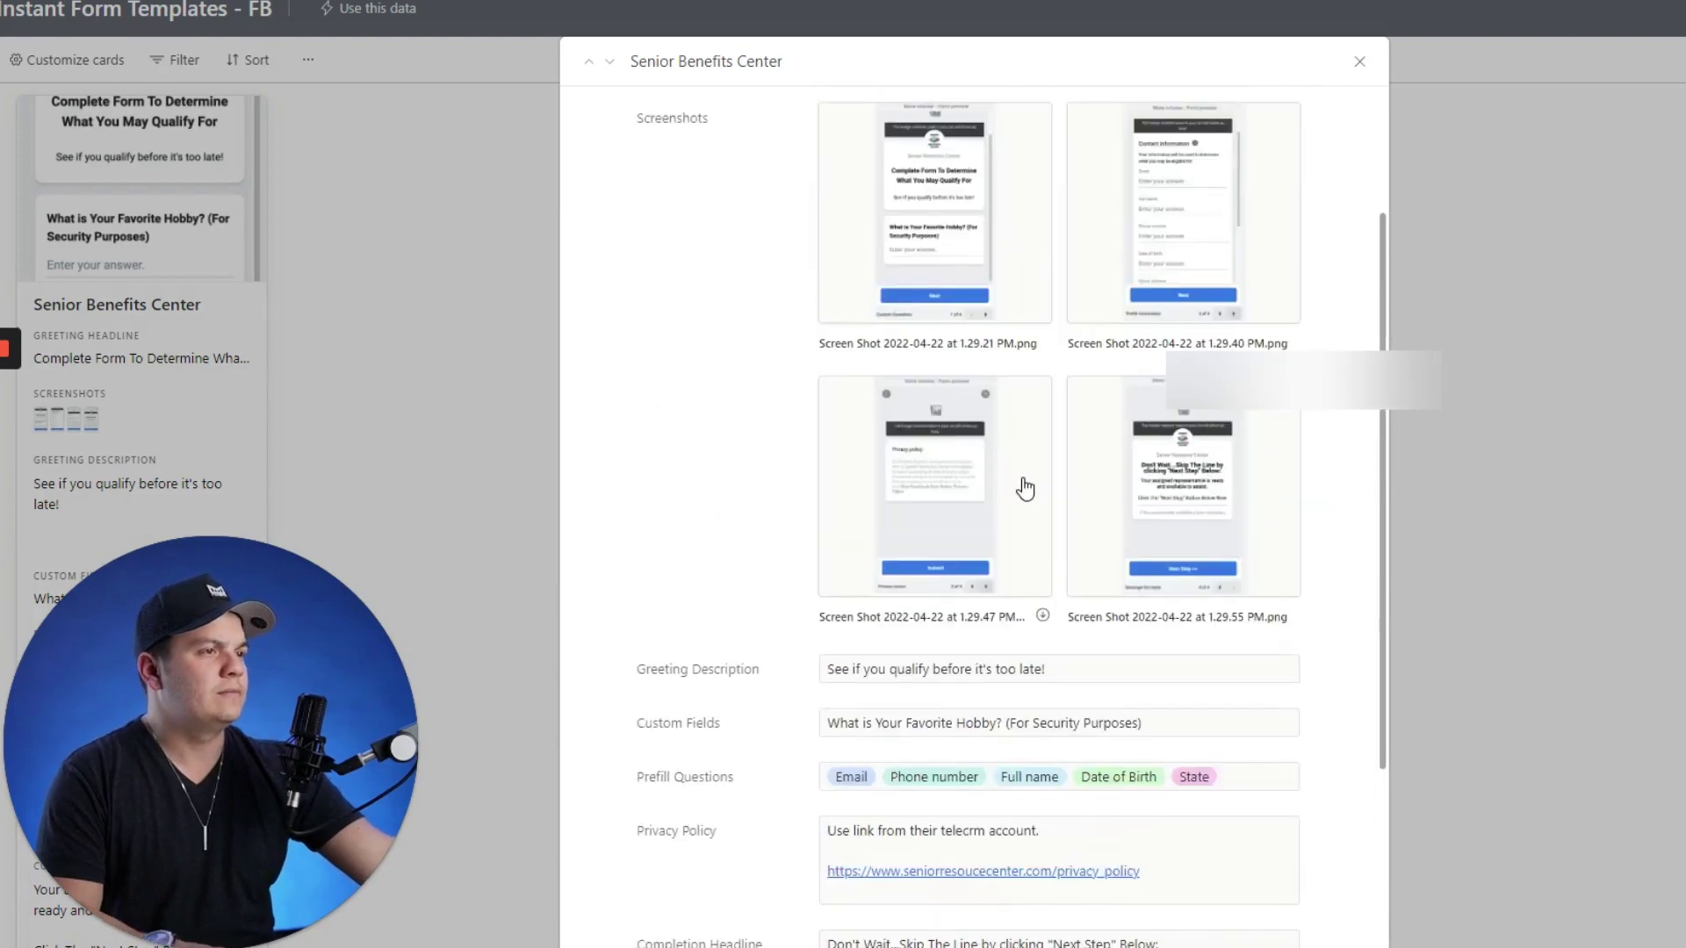
scroll(878, 516, down, 1)
scroll(876, 516, up, 2)
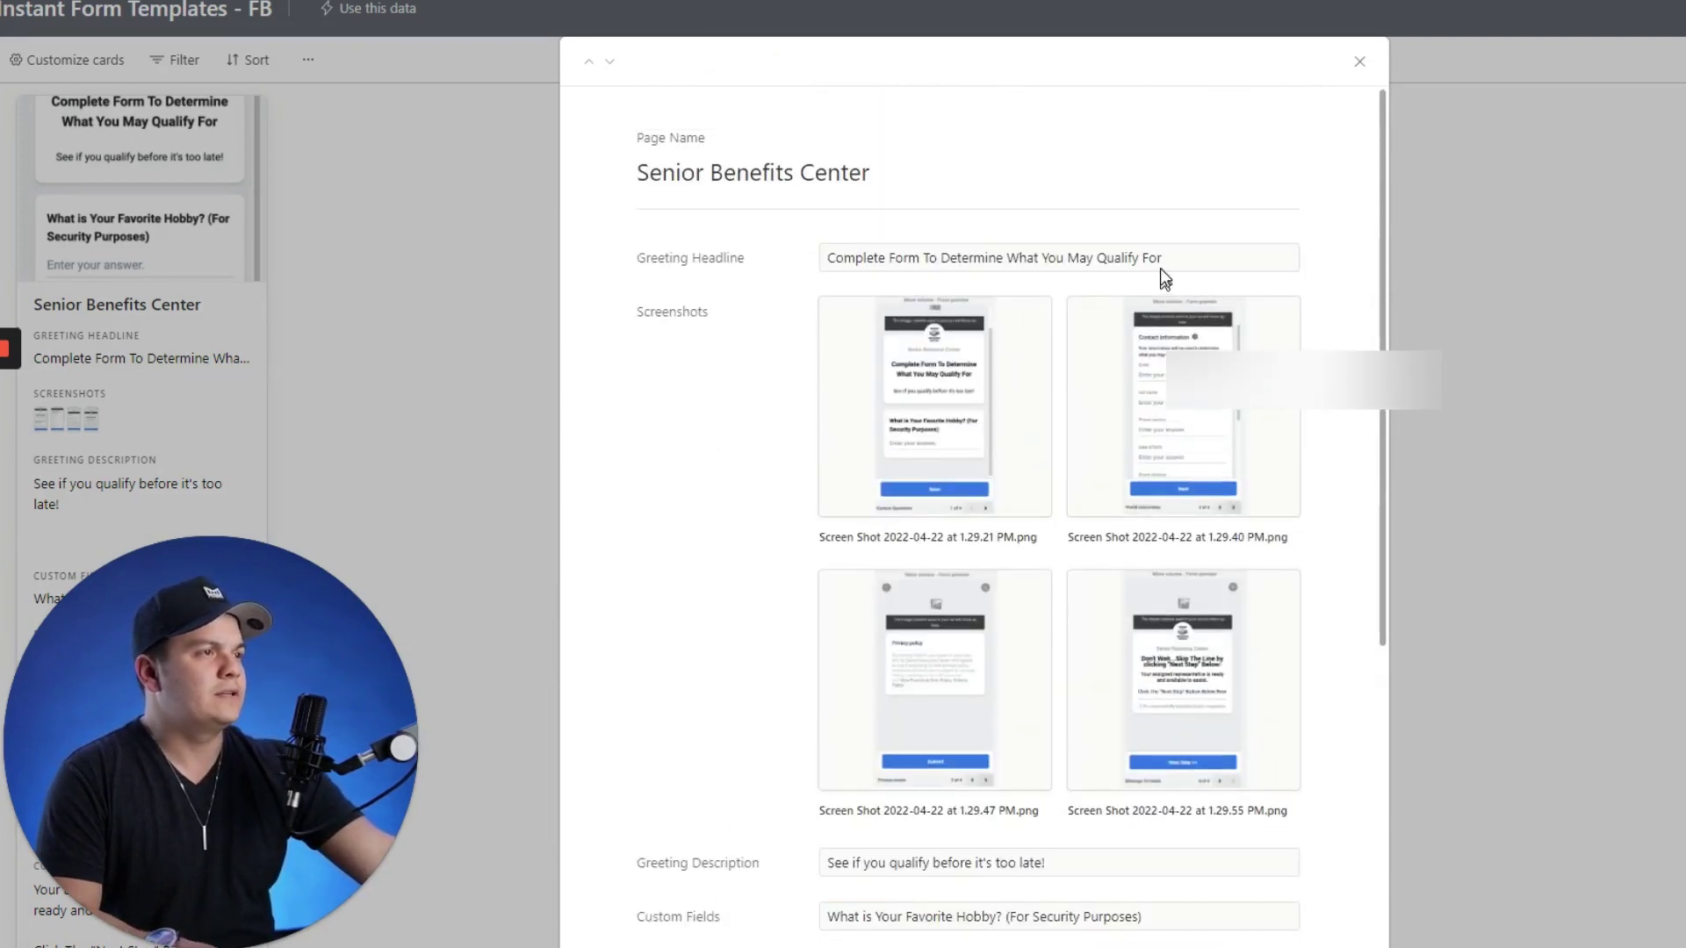
drag(1182, 256, 810, 263)
key(ctrl+c)
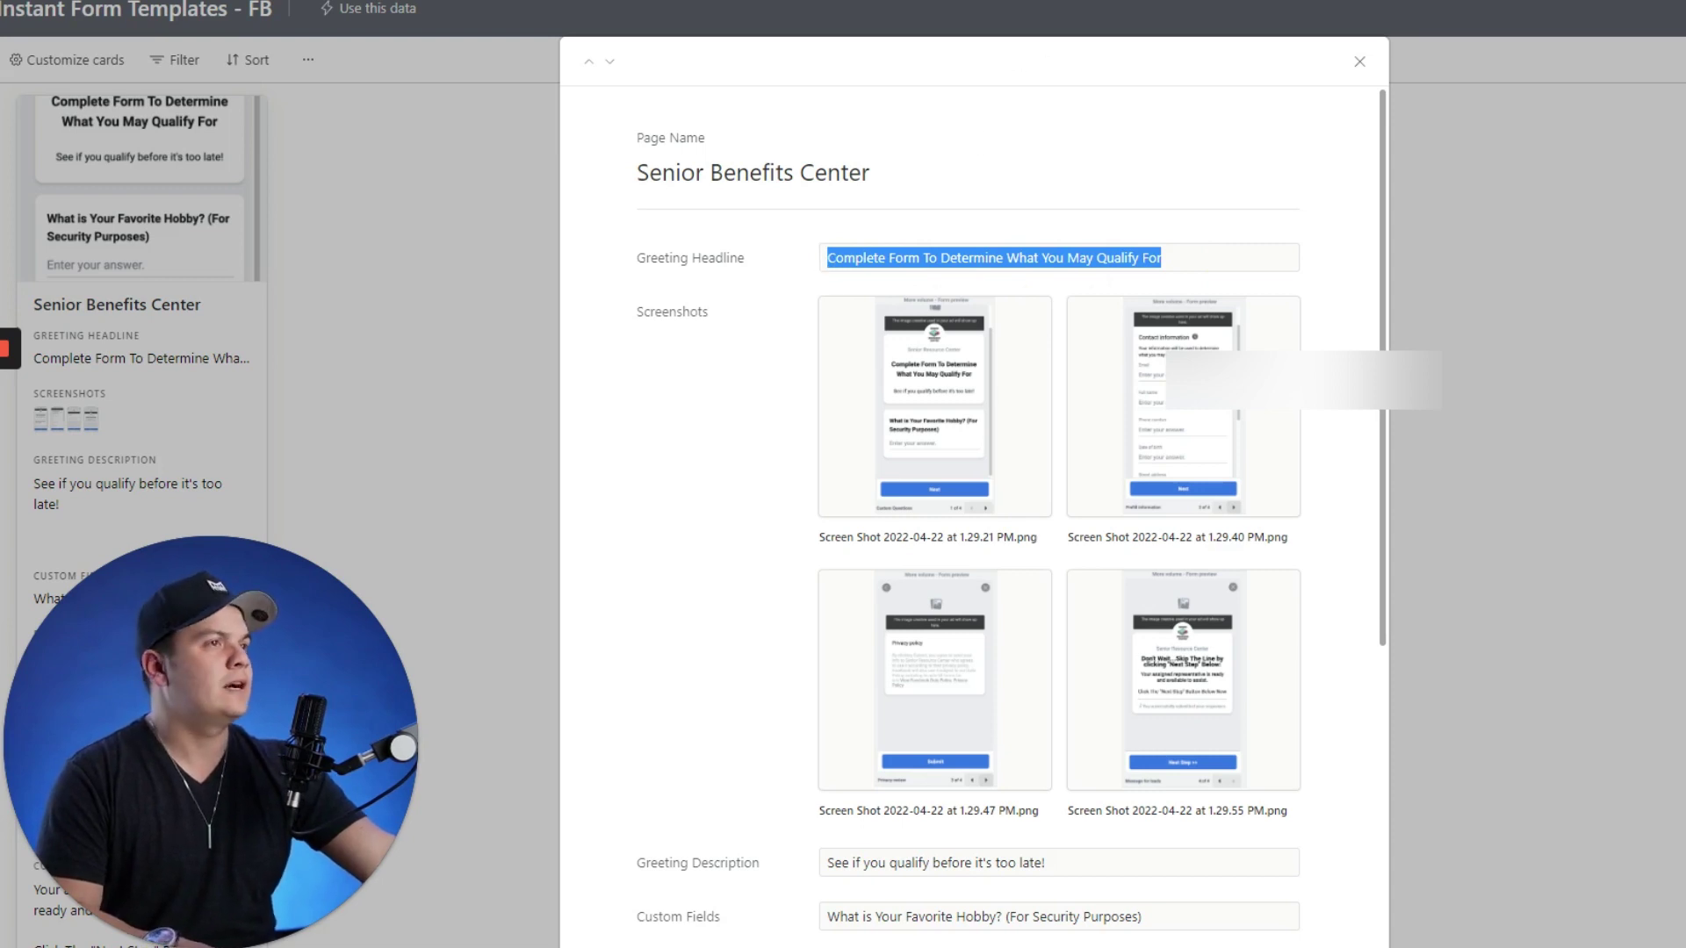
key(ctrl+shift+Tab)
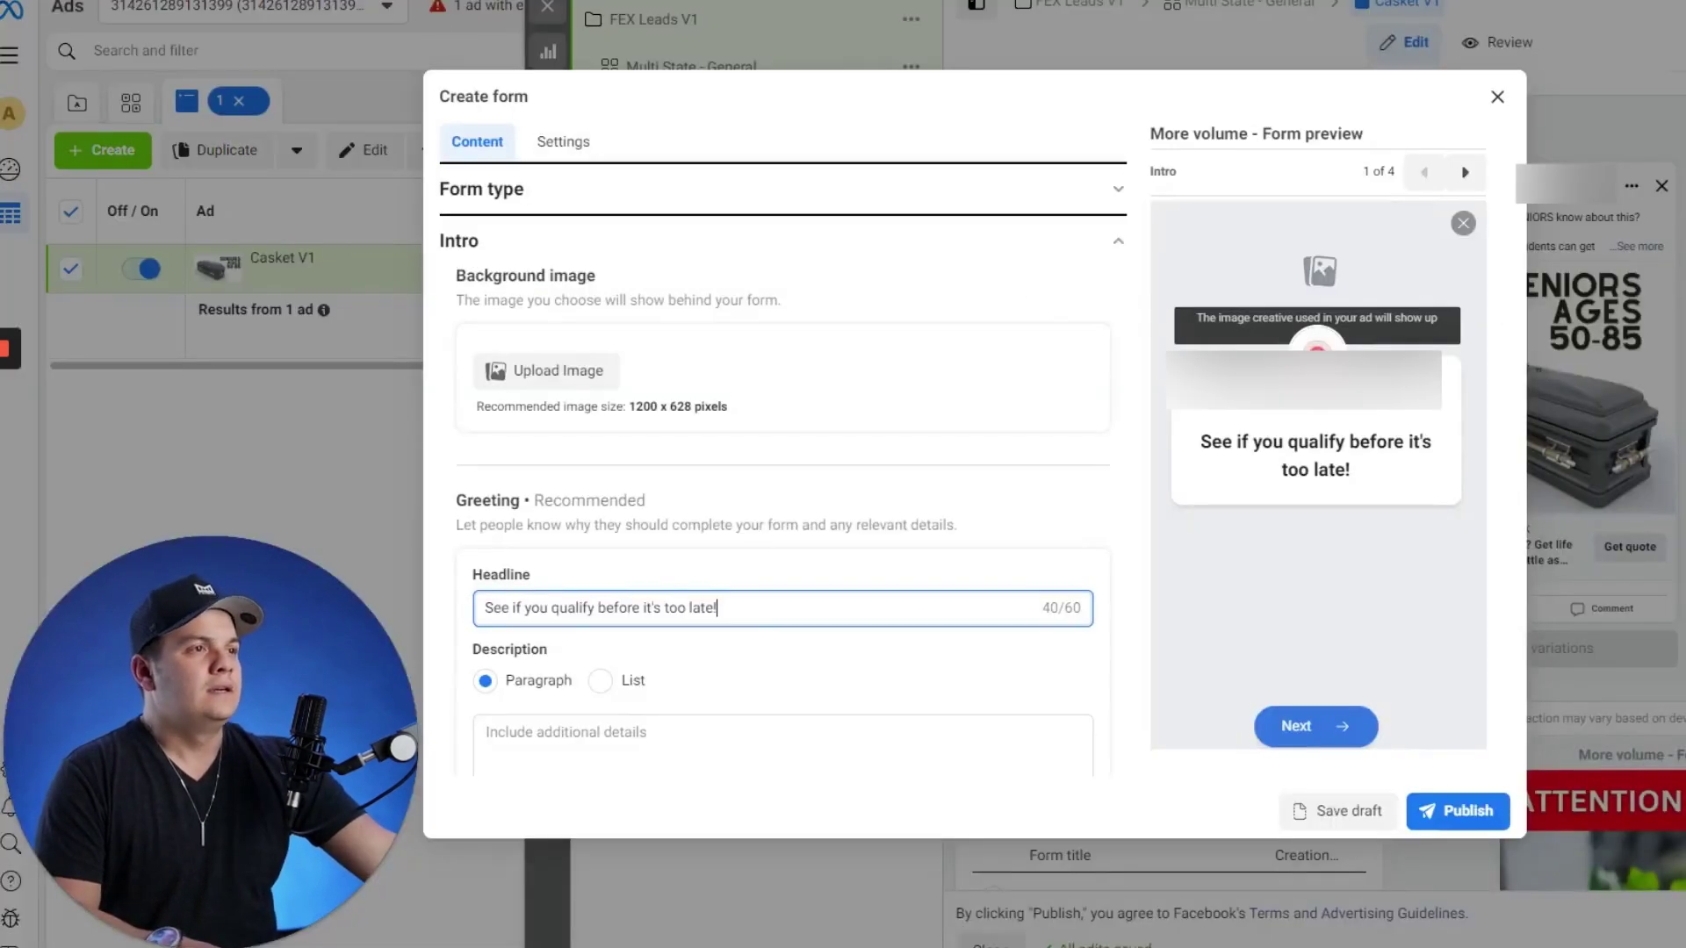
triple_click(806, 606)
key(ctrl+v)
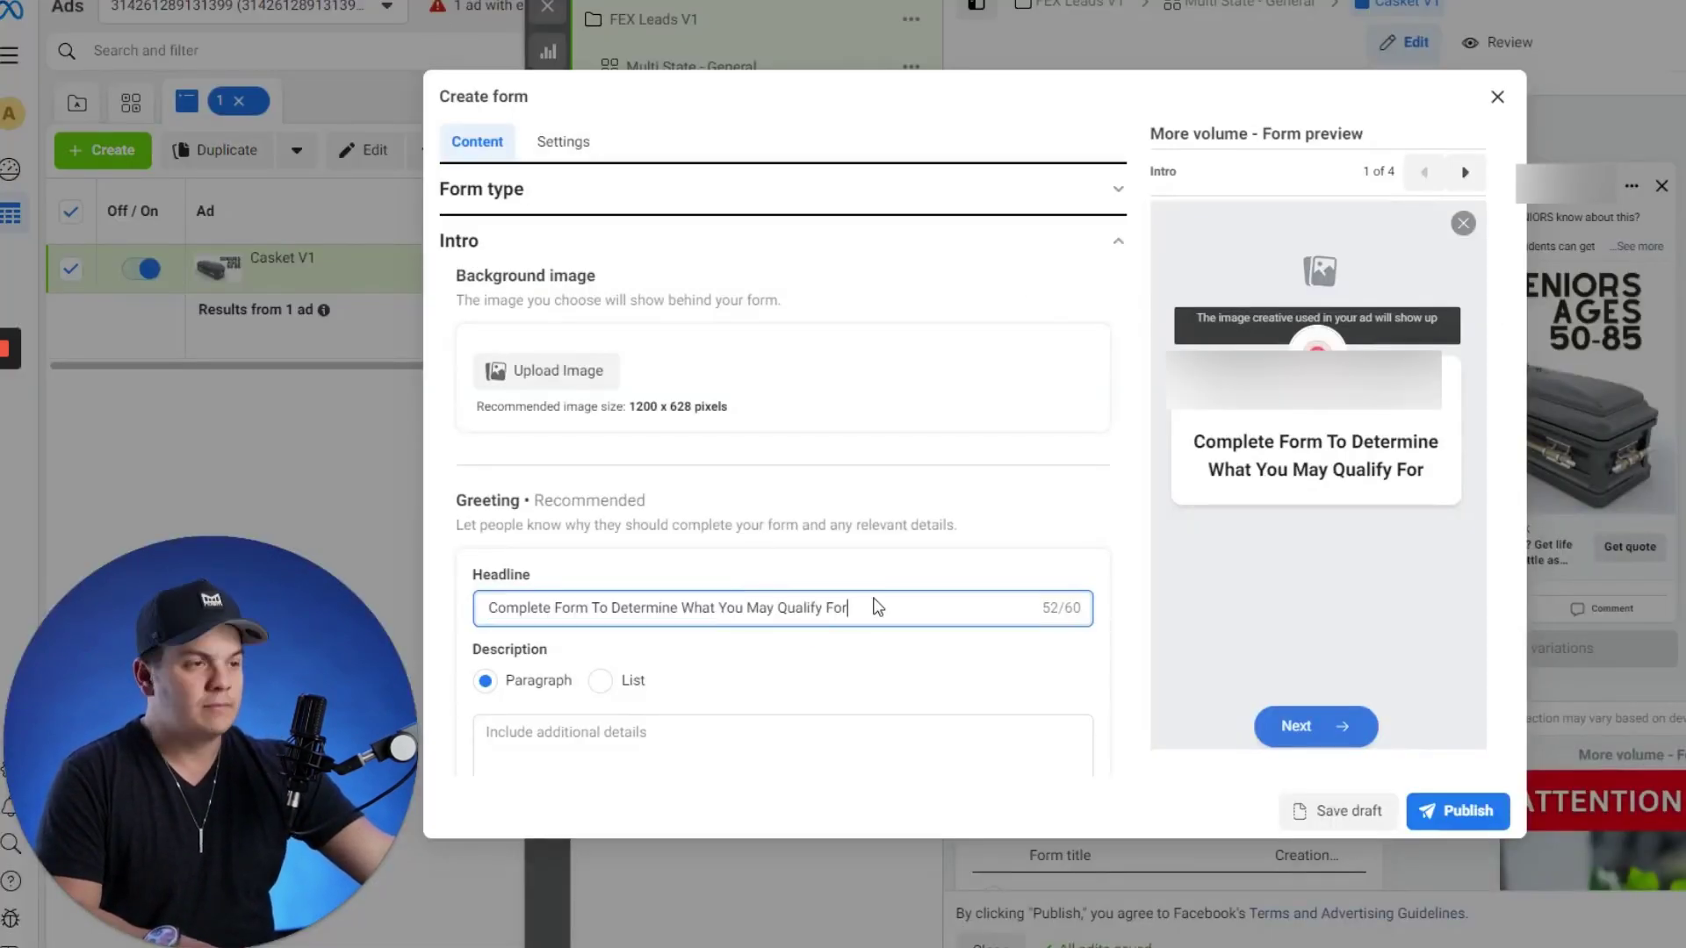
- Copy "See if you qualify before it's too late!" from the Airtable template into the form's greeting description
scroll(867, 572, down, 3)
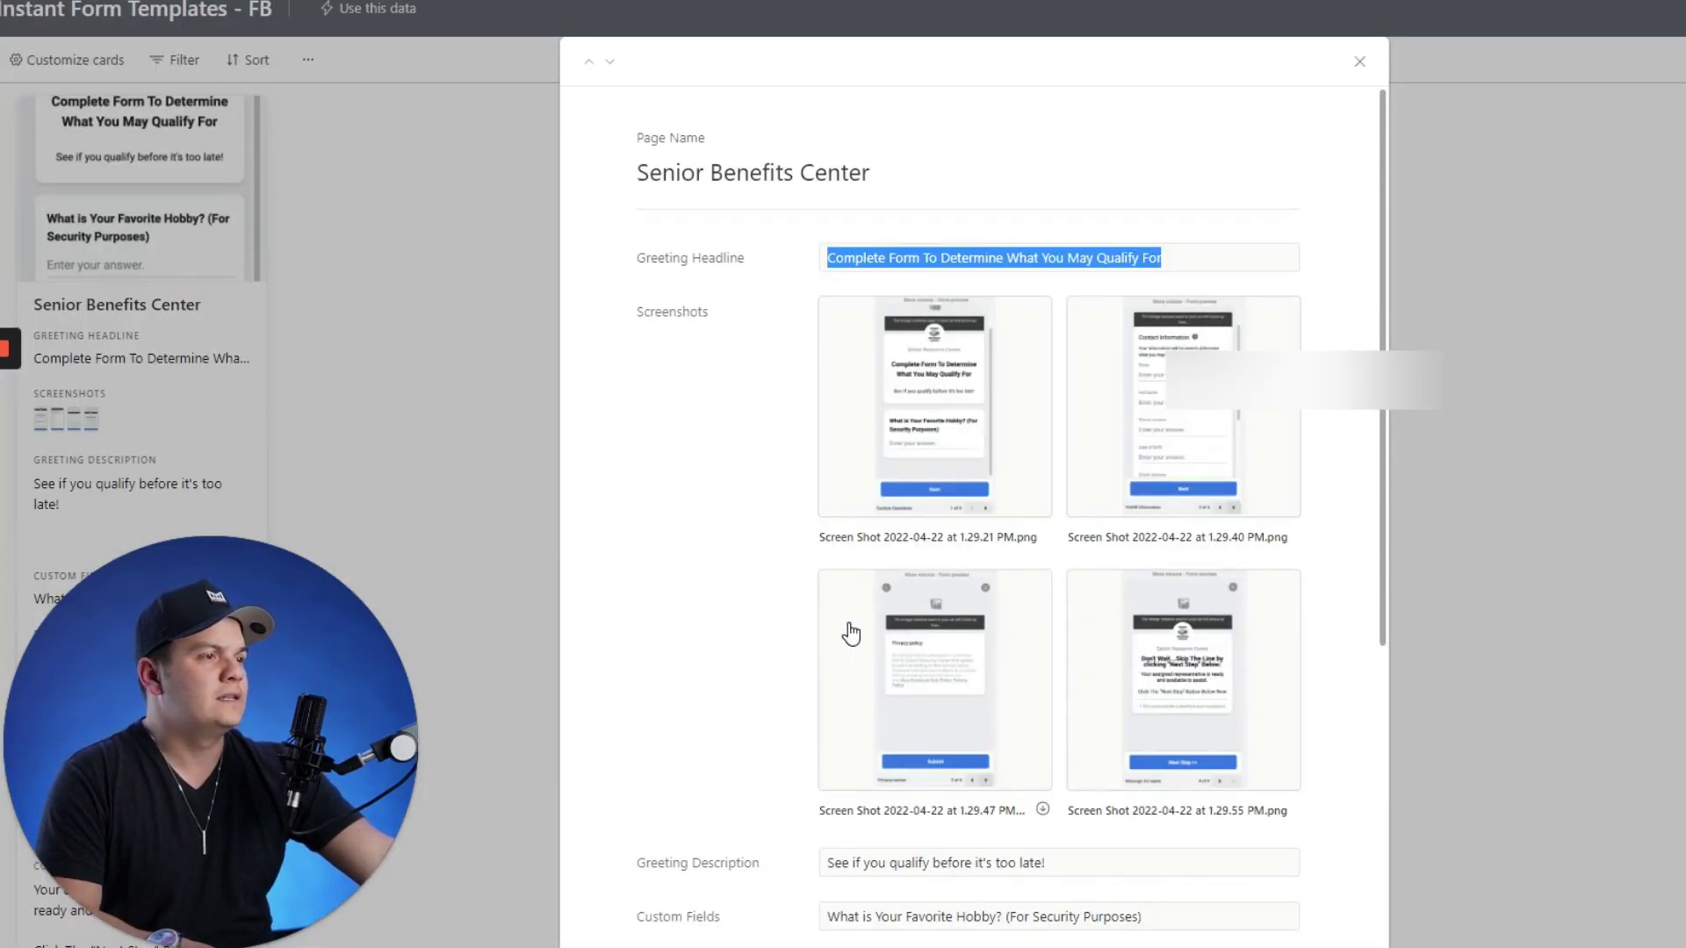
scroll(1036, 530, down, 3)
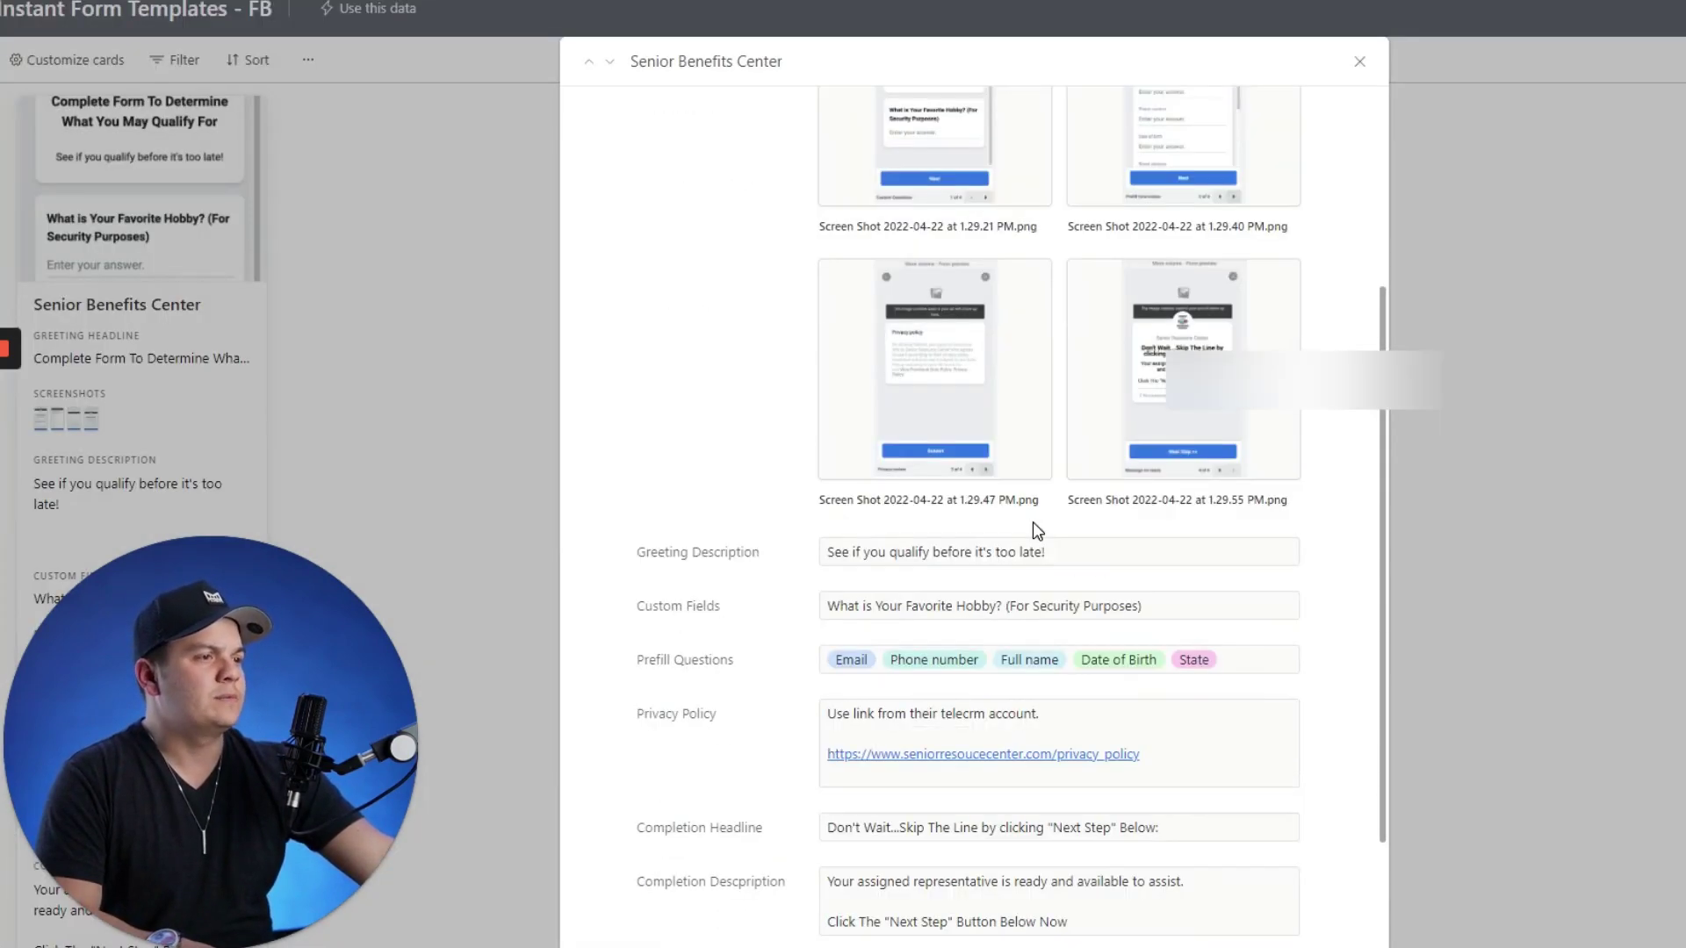
triple_click(1110, 553)
key(ctrl+c)
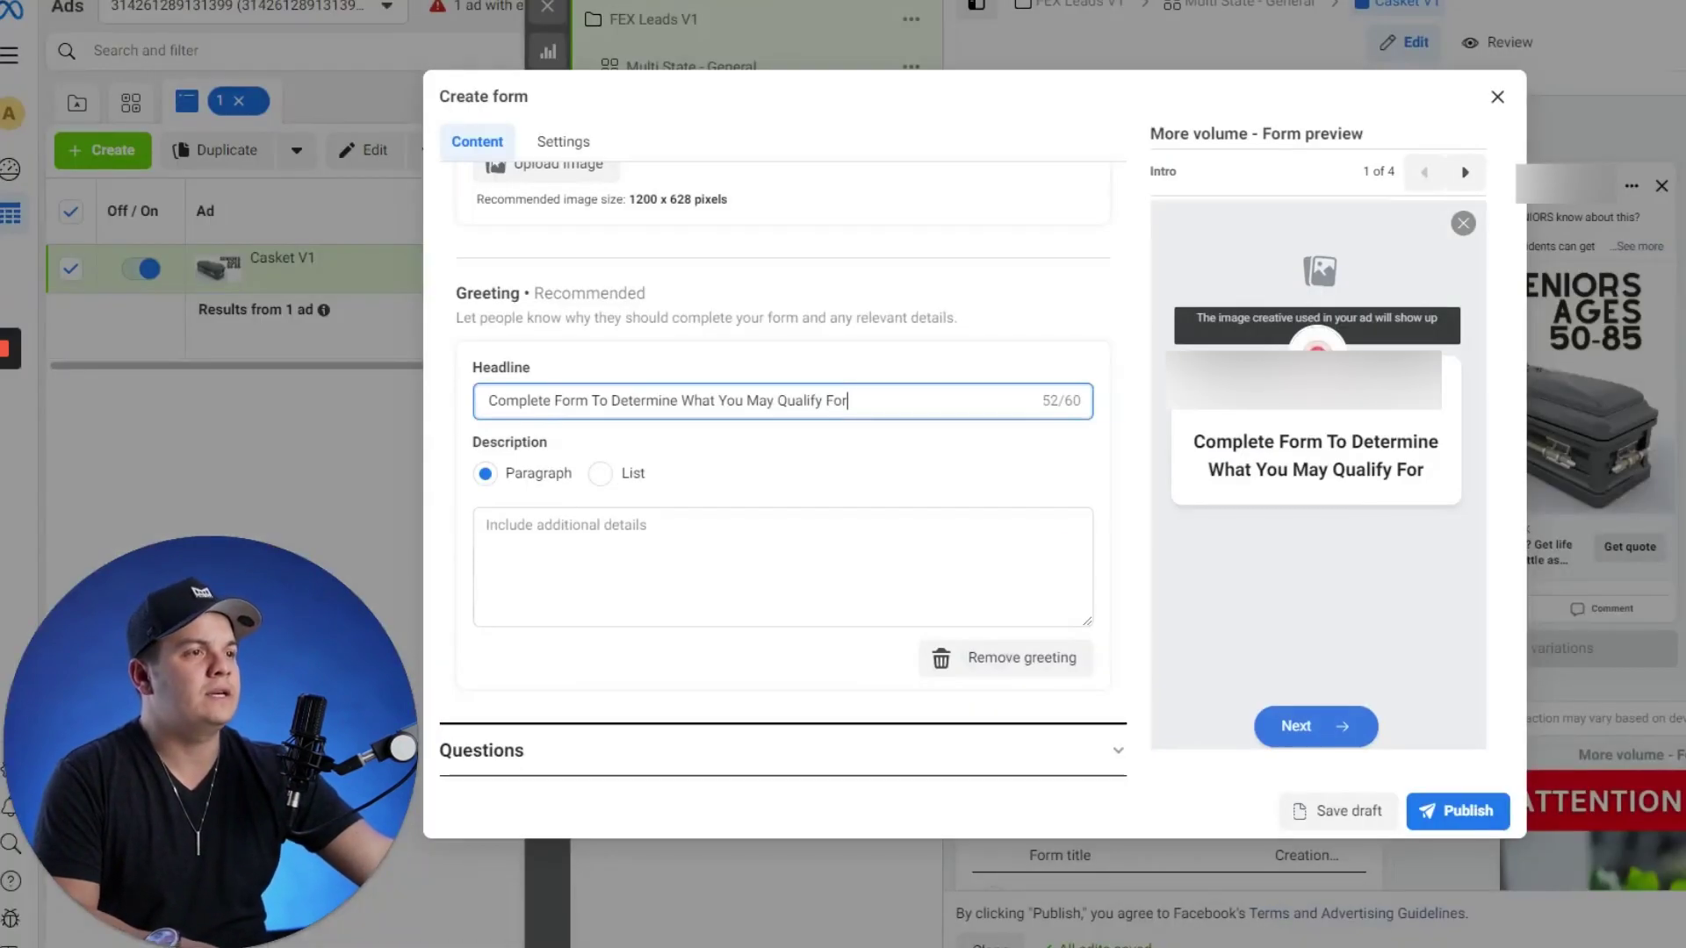
click(658, 537)
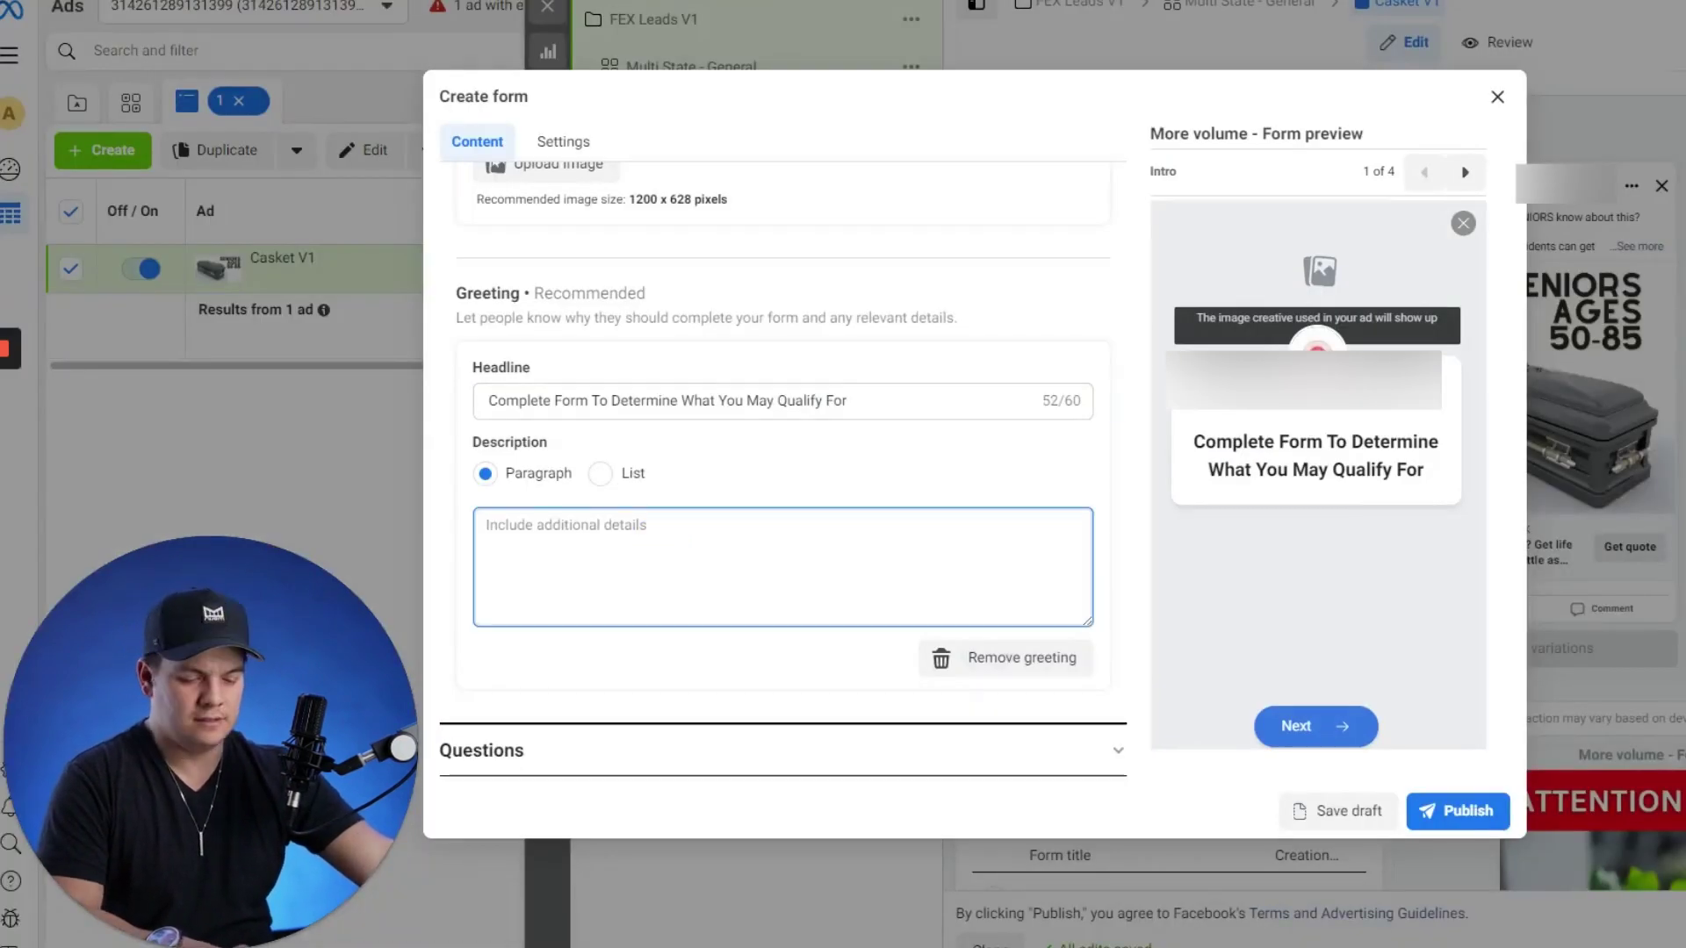
key(ctrl+v)
scroll(874, 572, down, 1)
- Add a multiple-choice custom question to the form's Questions section and review the custom fields in the Airtable template
click(736, 643)
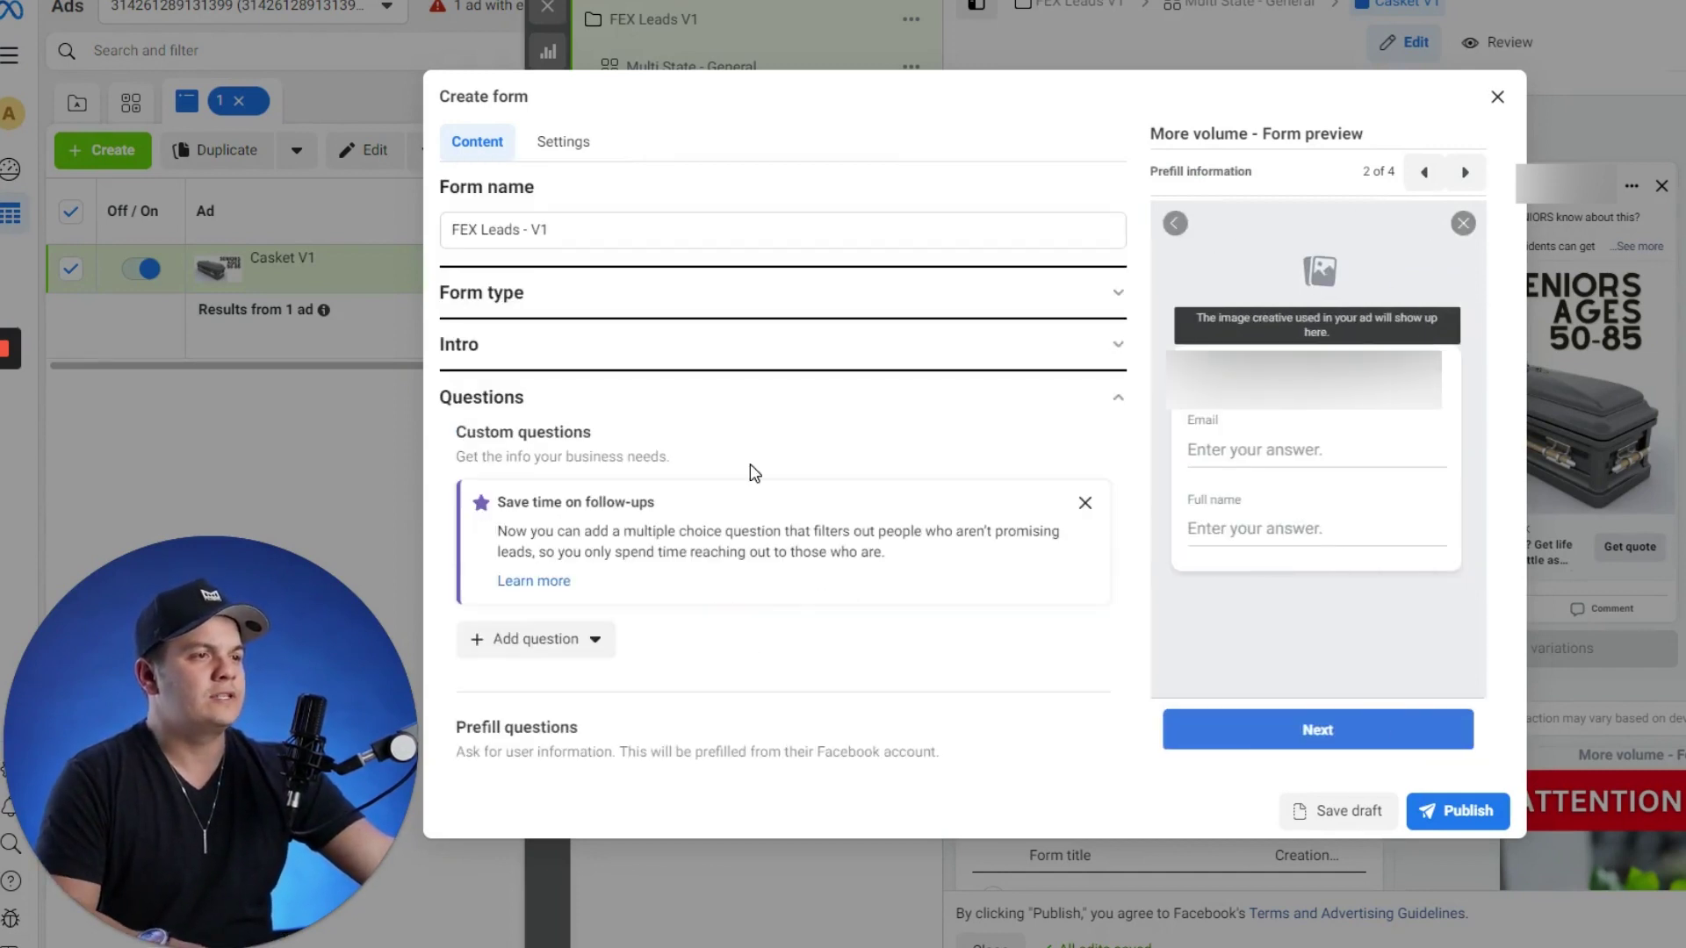
scroll(705, 610, down, 2)
click(596, 432)
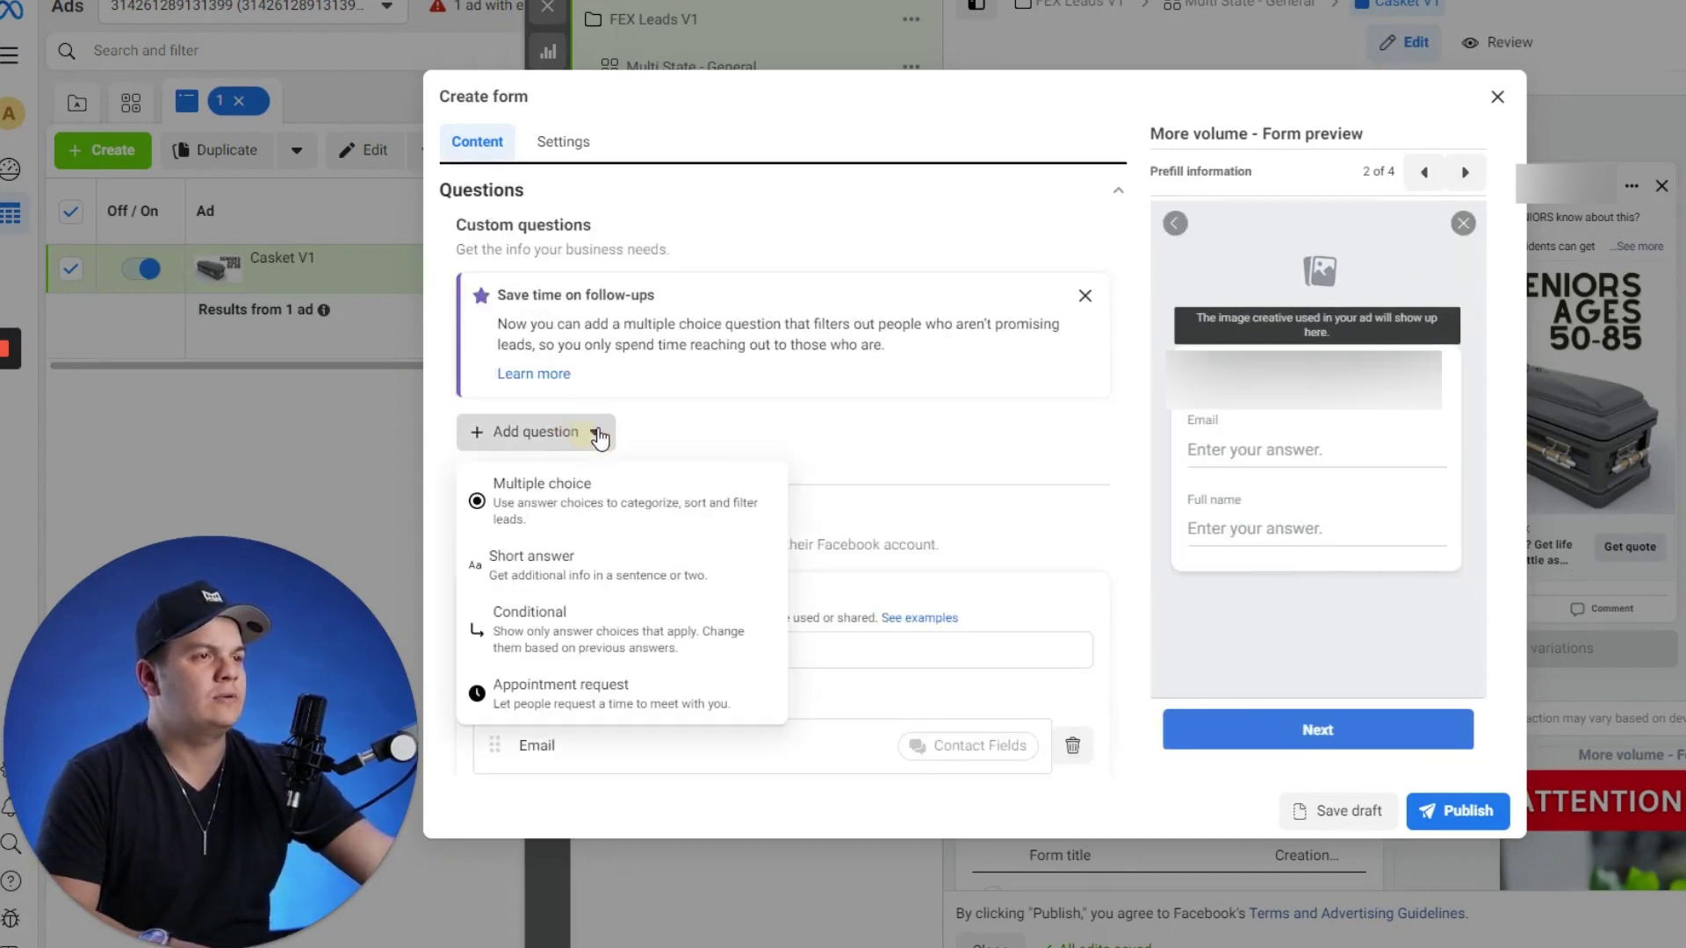
click(584, 514)
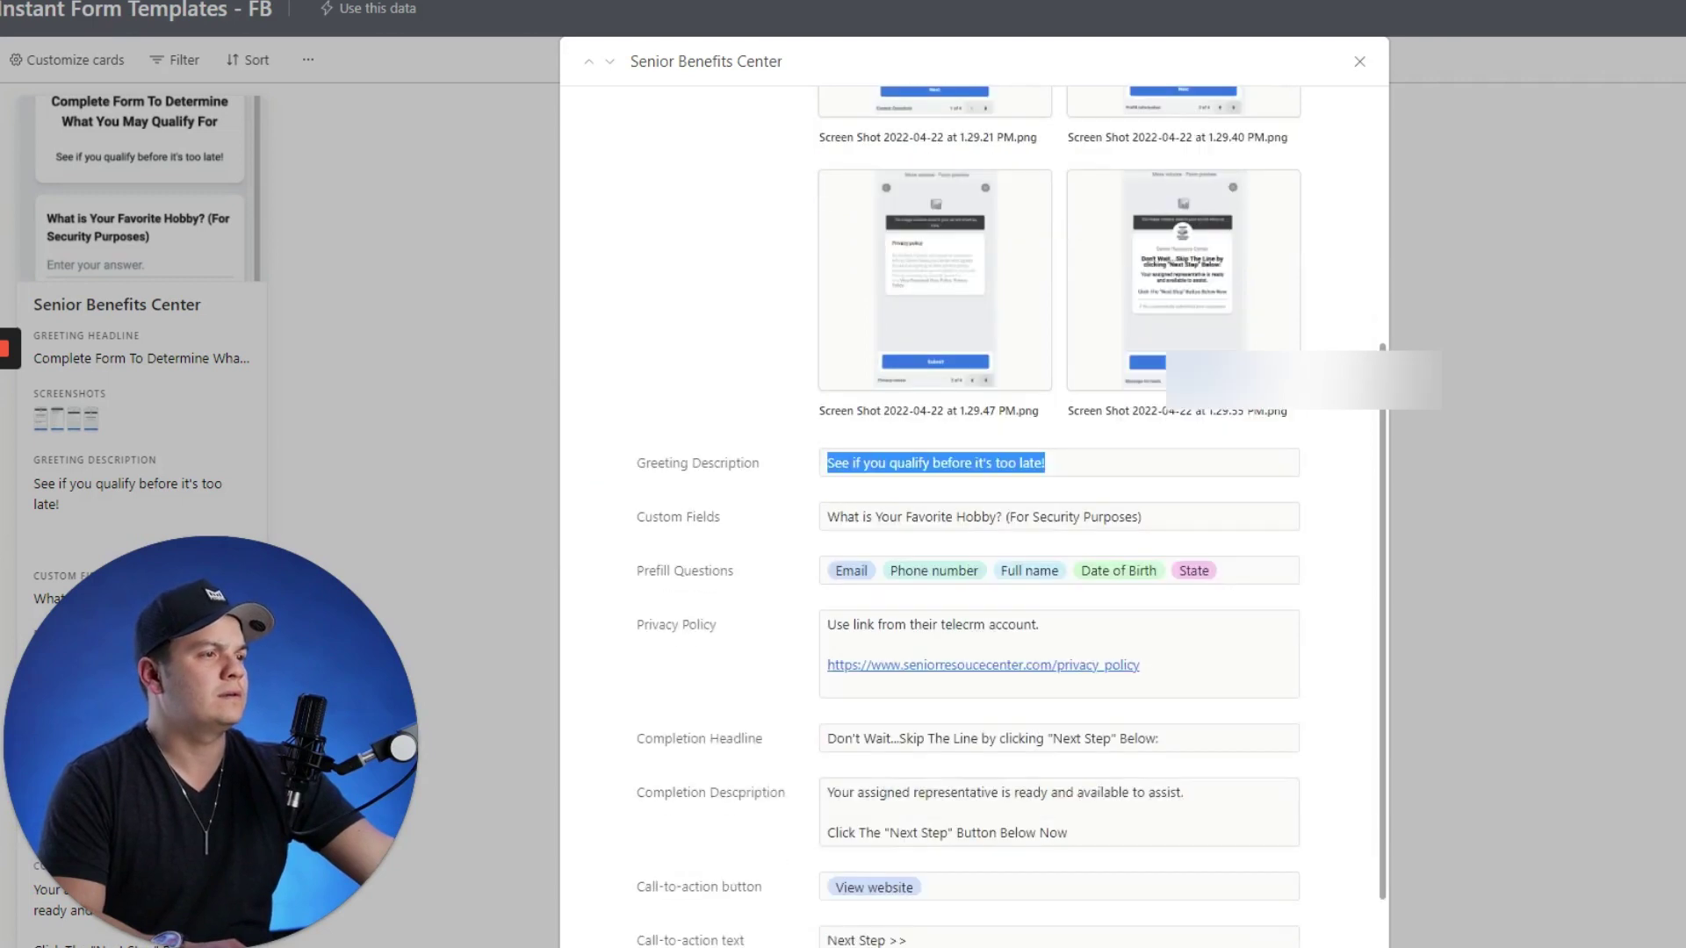
scroll(788, 501, down, 1)
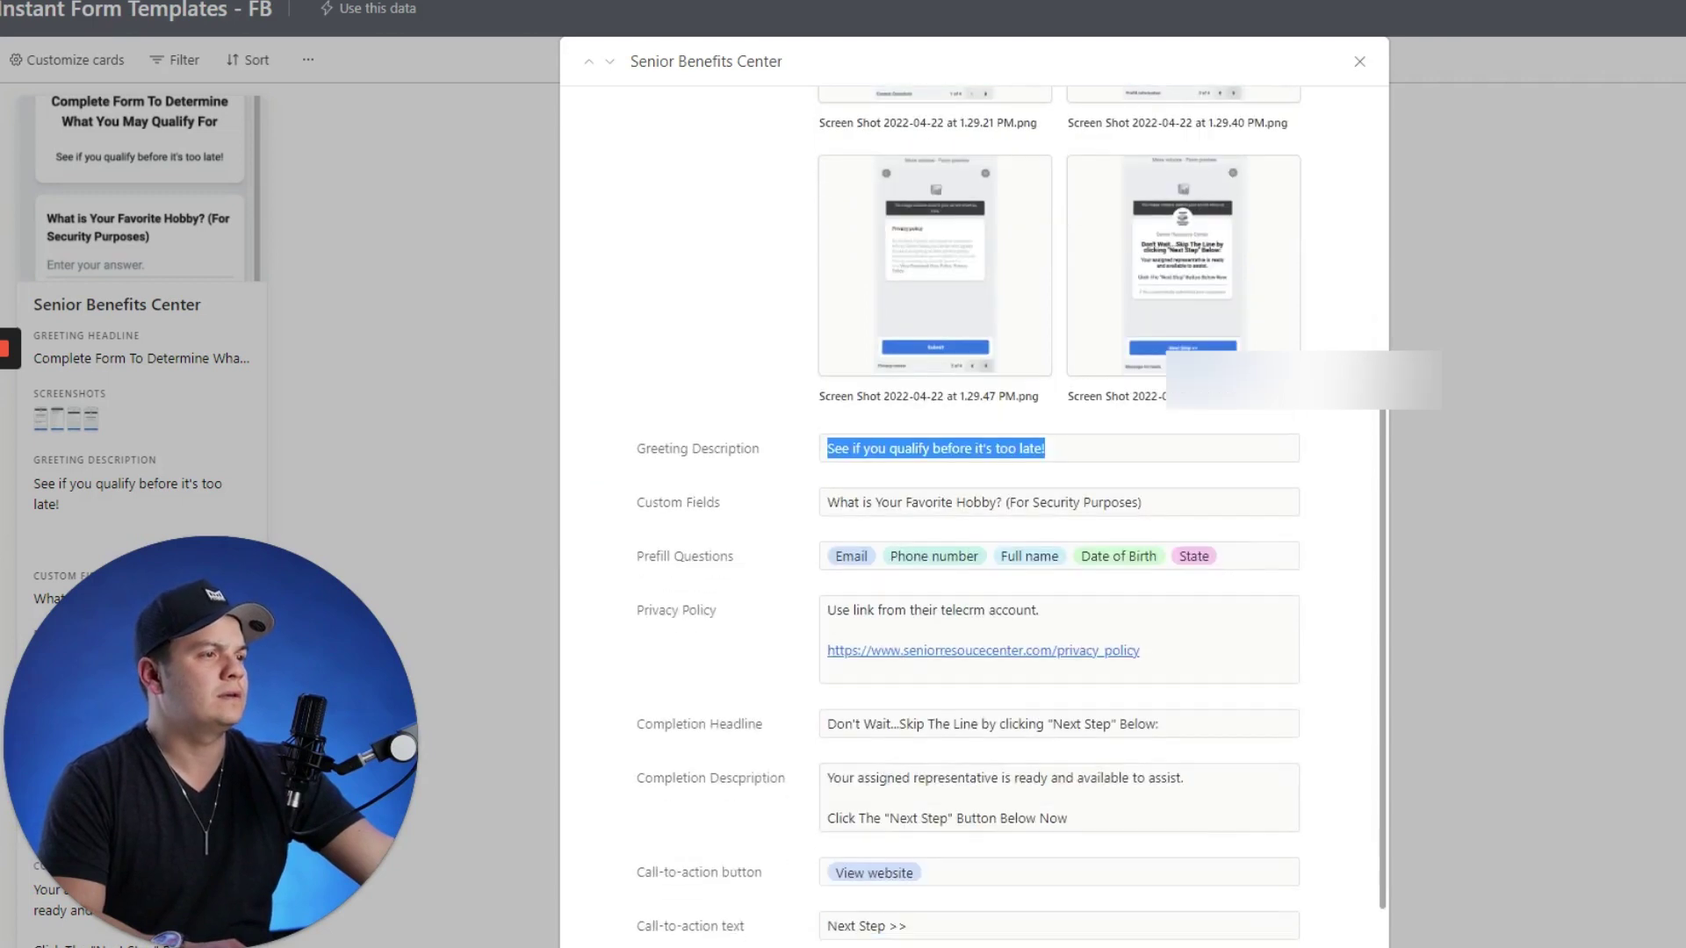
scroll(770, 486, down, 1)
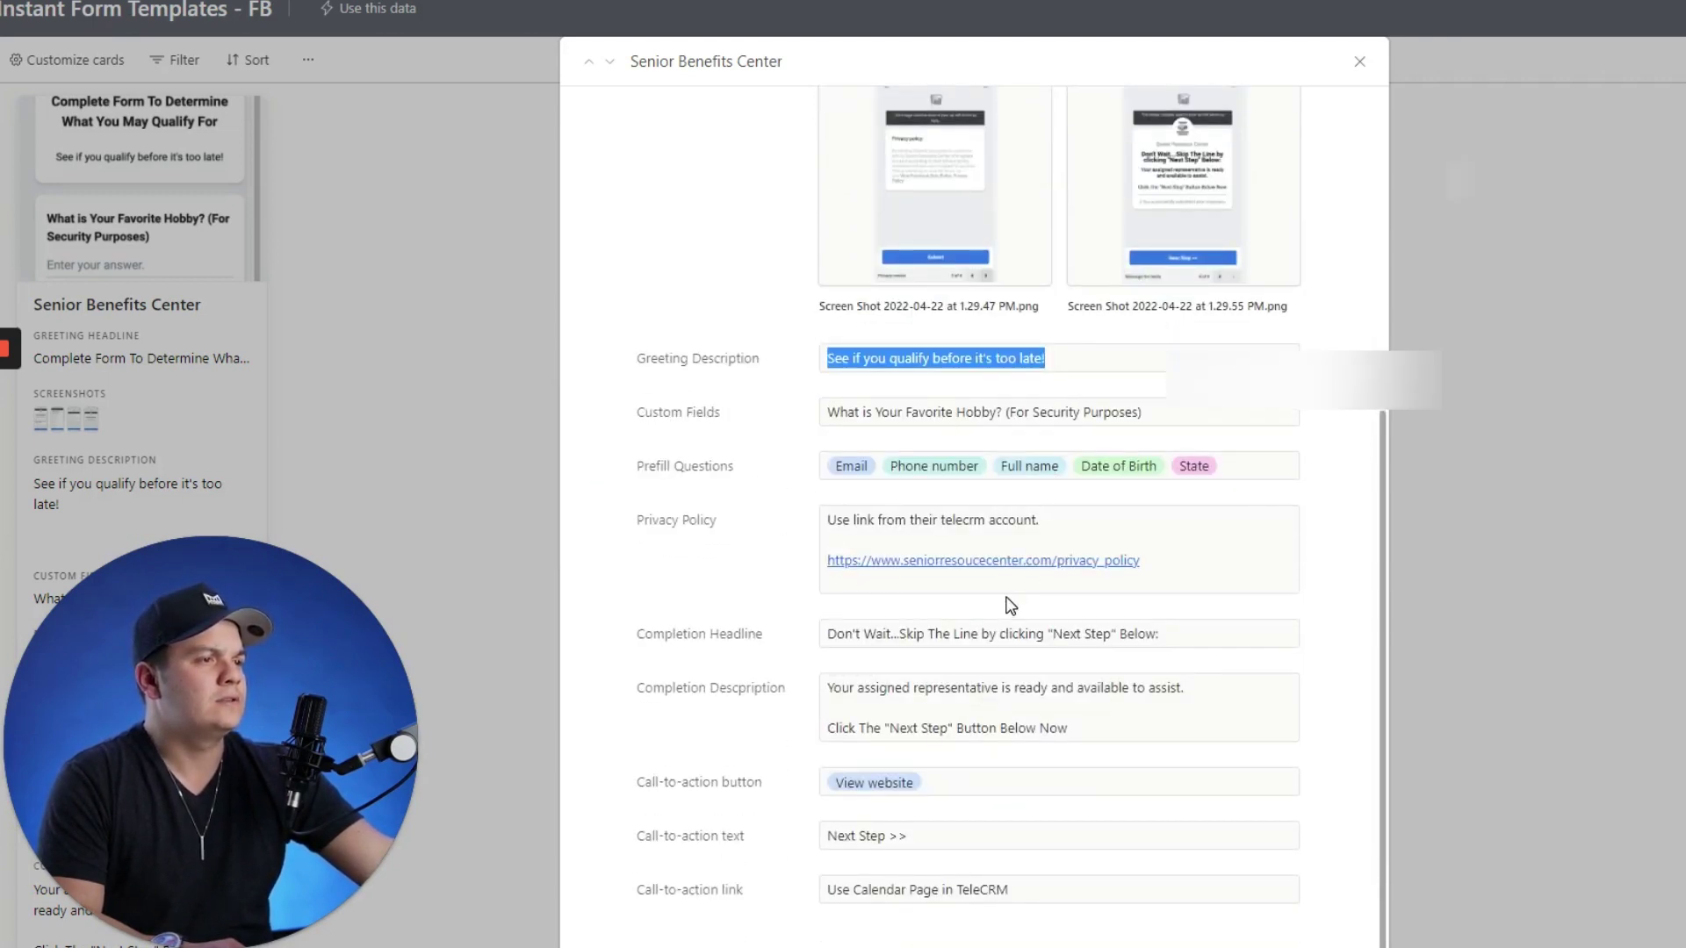
scroll(1006, 608, up, 3)
scroll(1119, 326, up, 2)
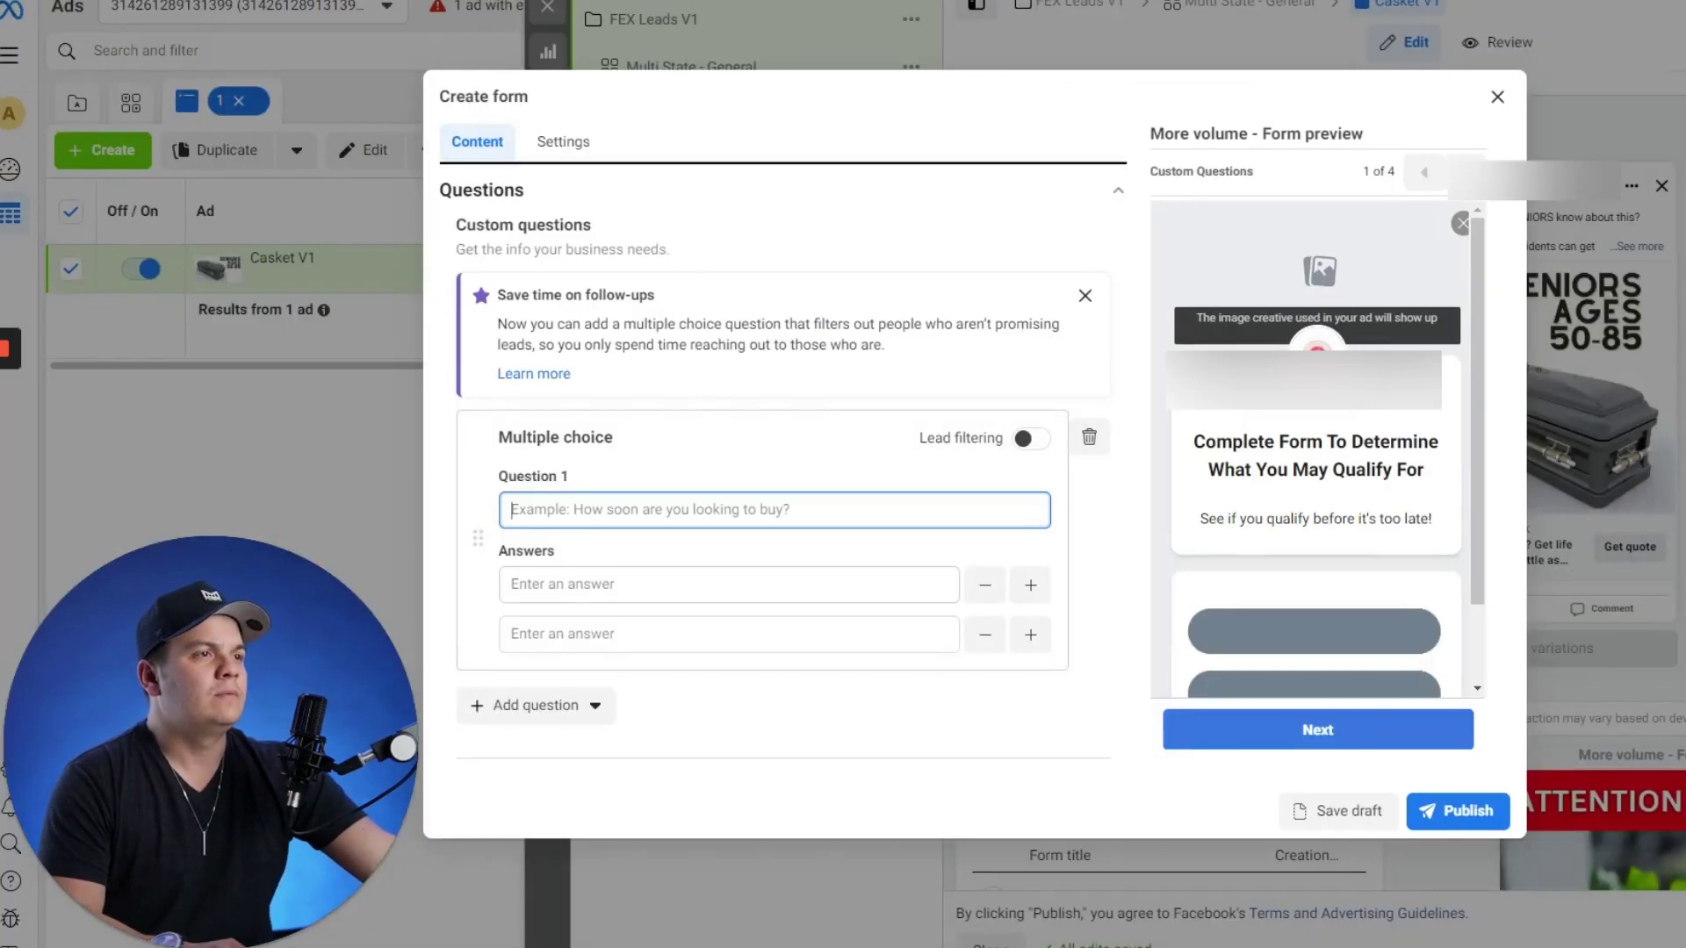
- Word the multiple-choice question as "How much coverage would you like to qualify for?"
text(What)
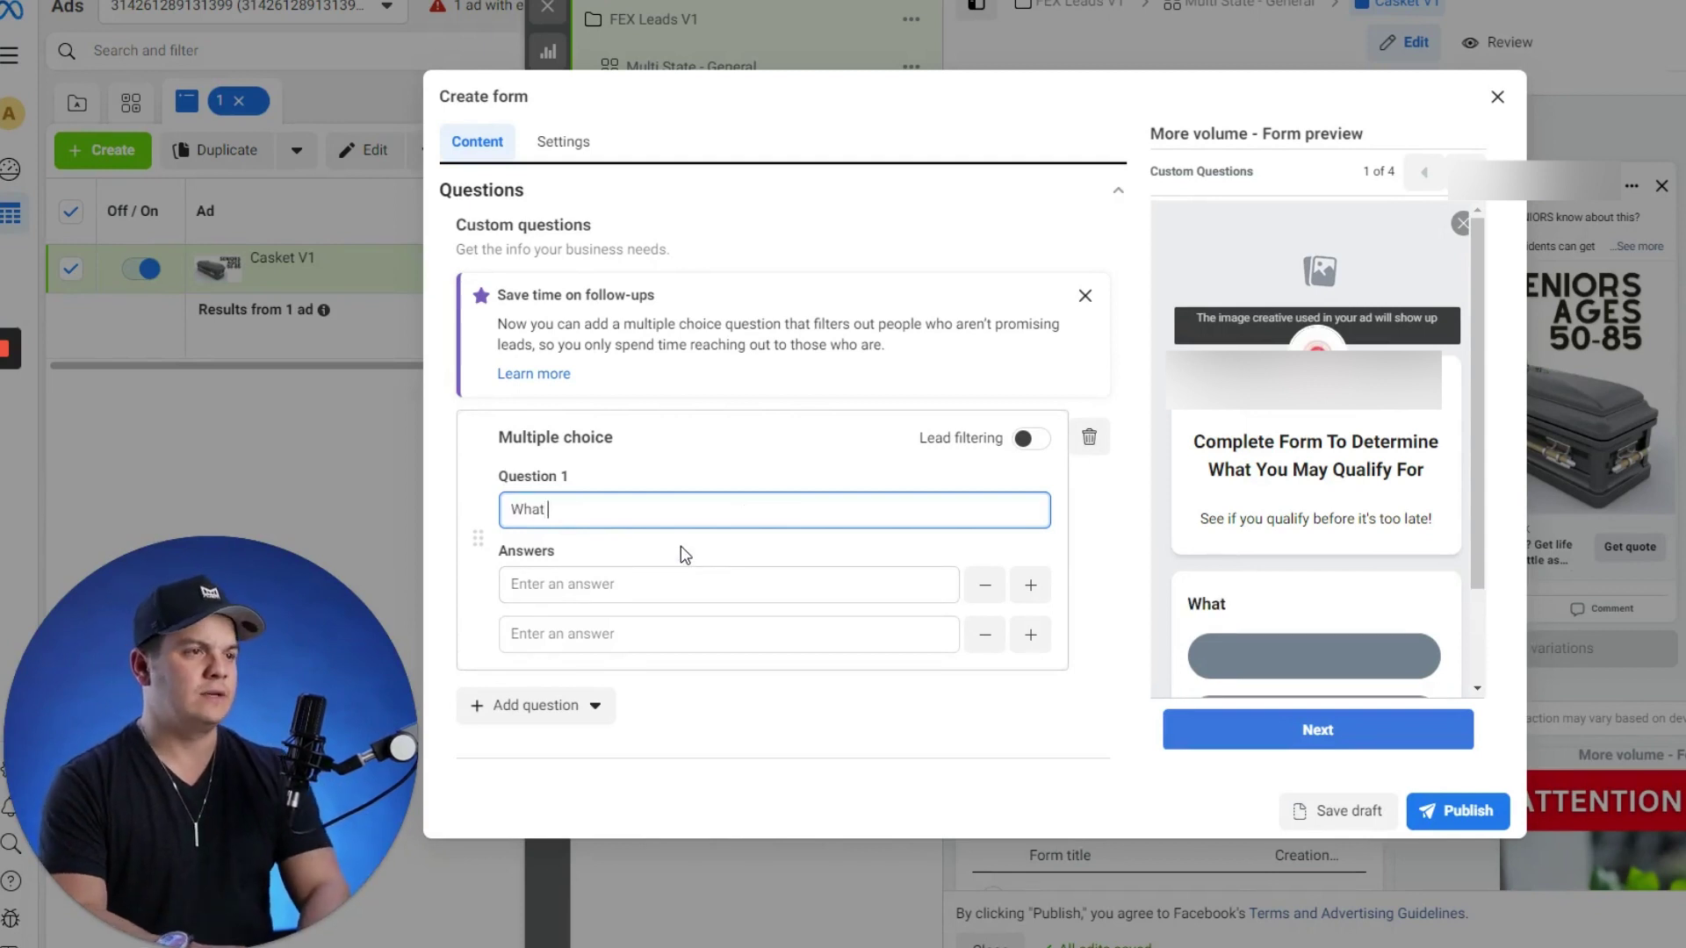
key(BackSpace)
key(BackSpace)
key(BackSpace)
key(BackSpace)
text(Ho)
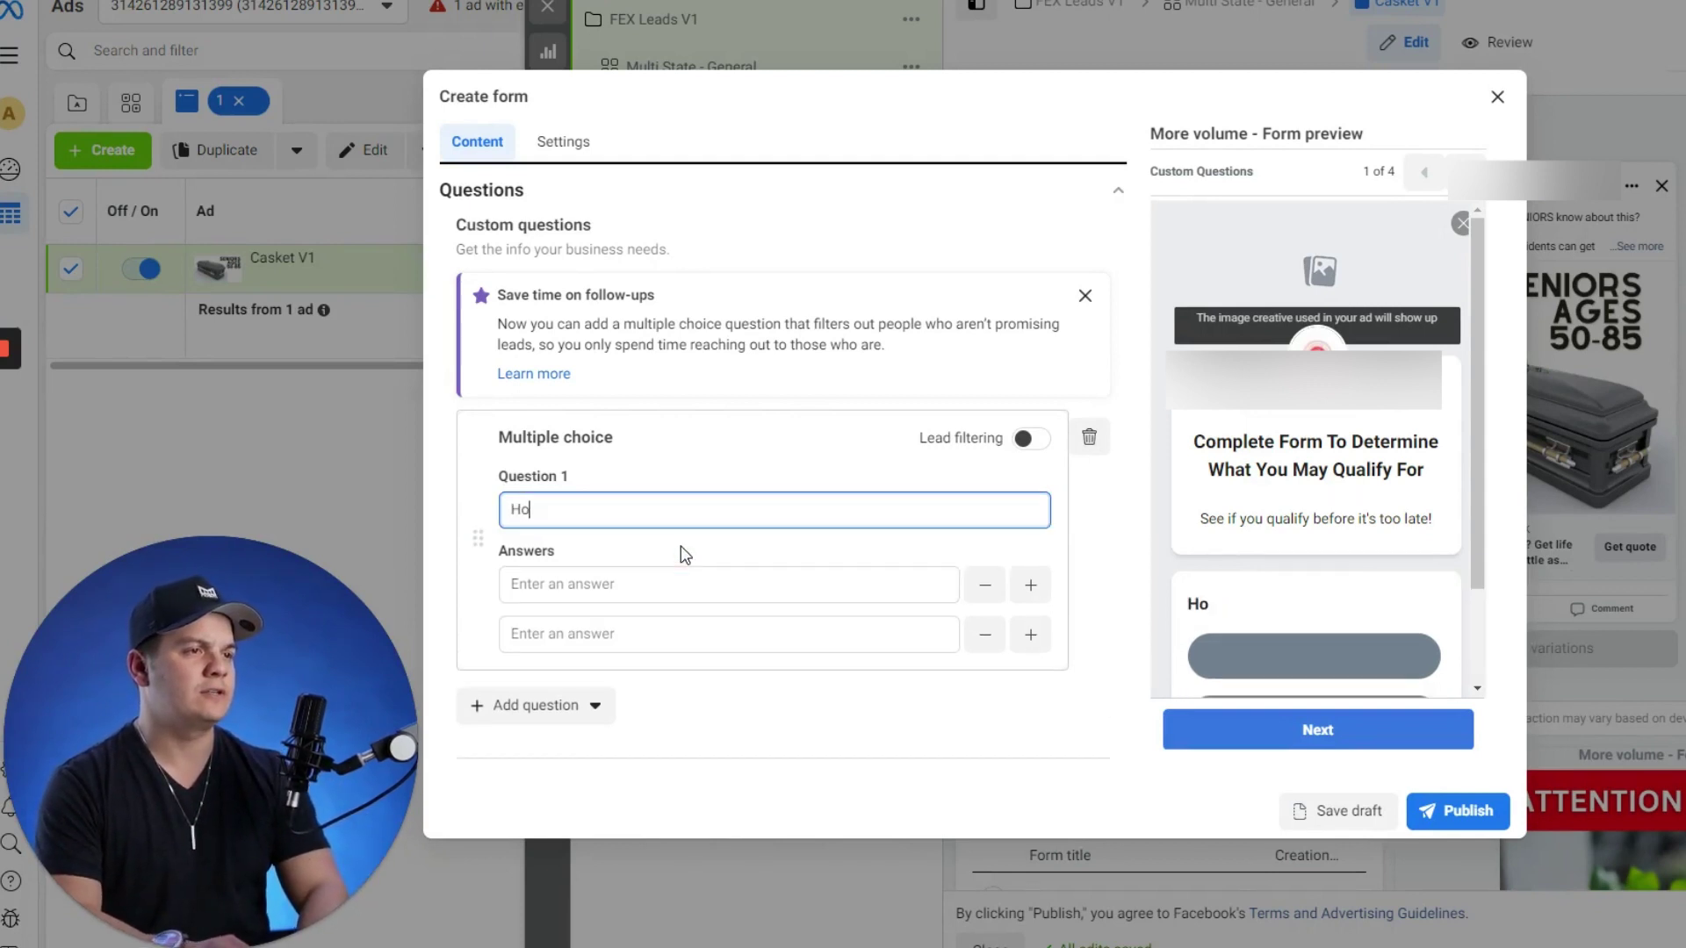
text(w much coverage woudl)
text( you like to qualif)
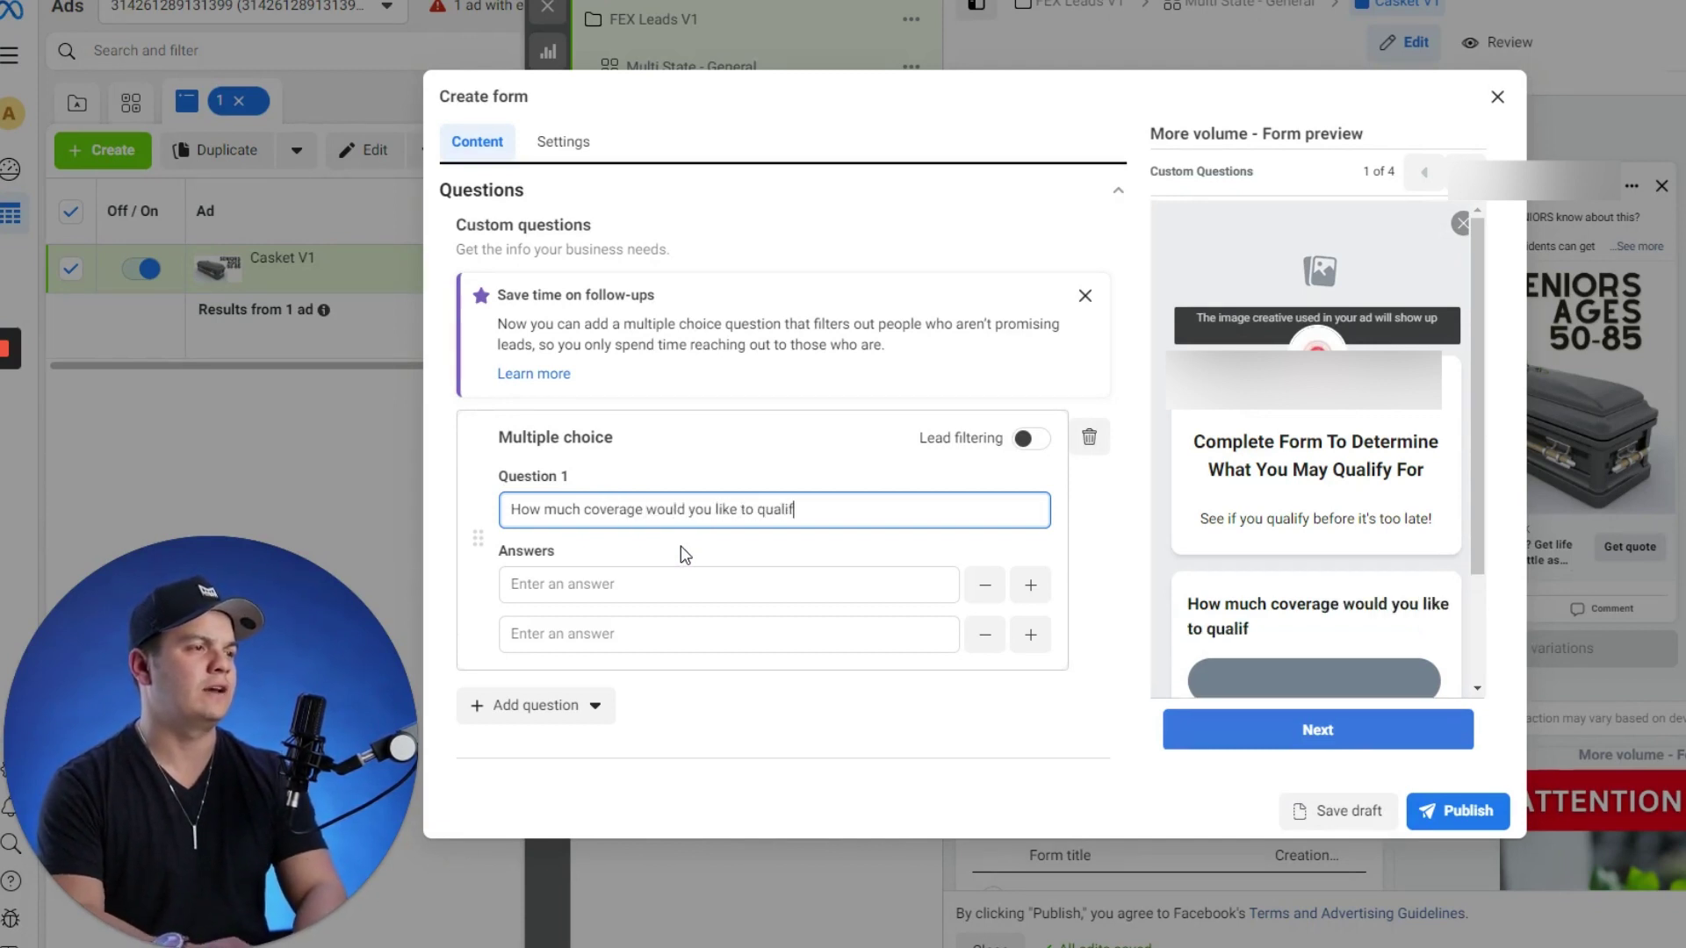
text(y for?)
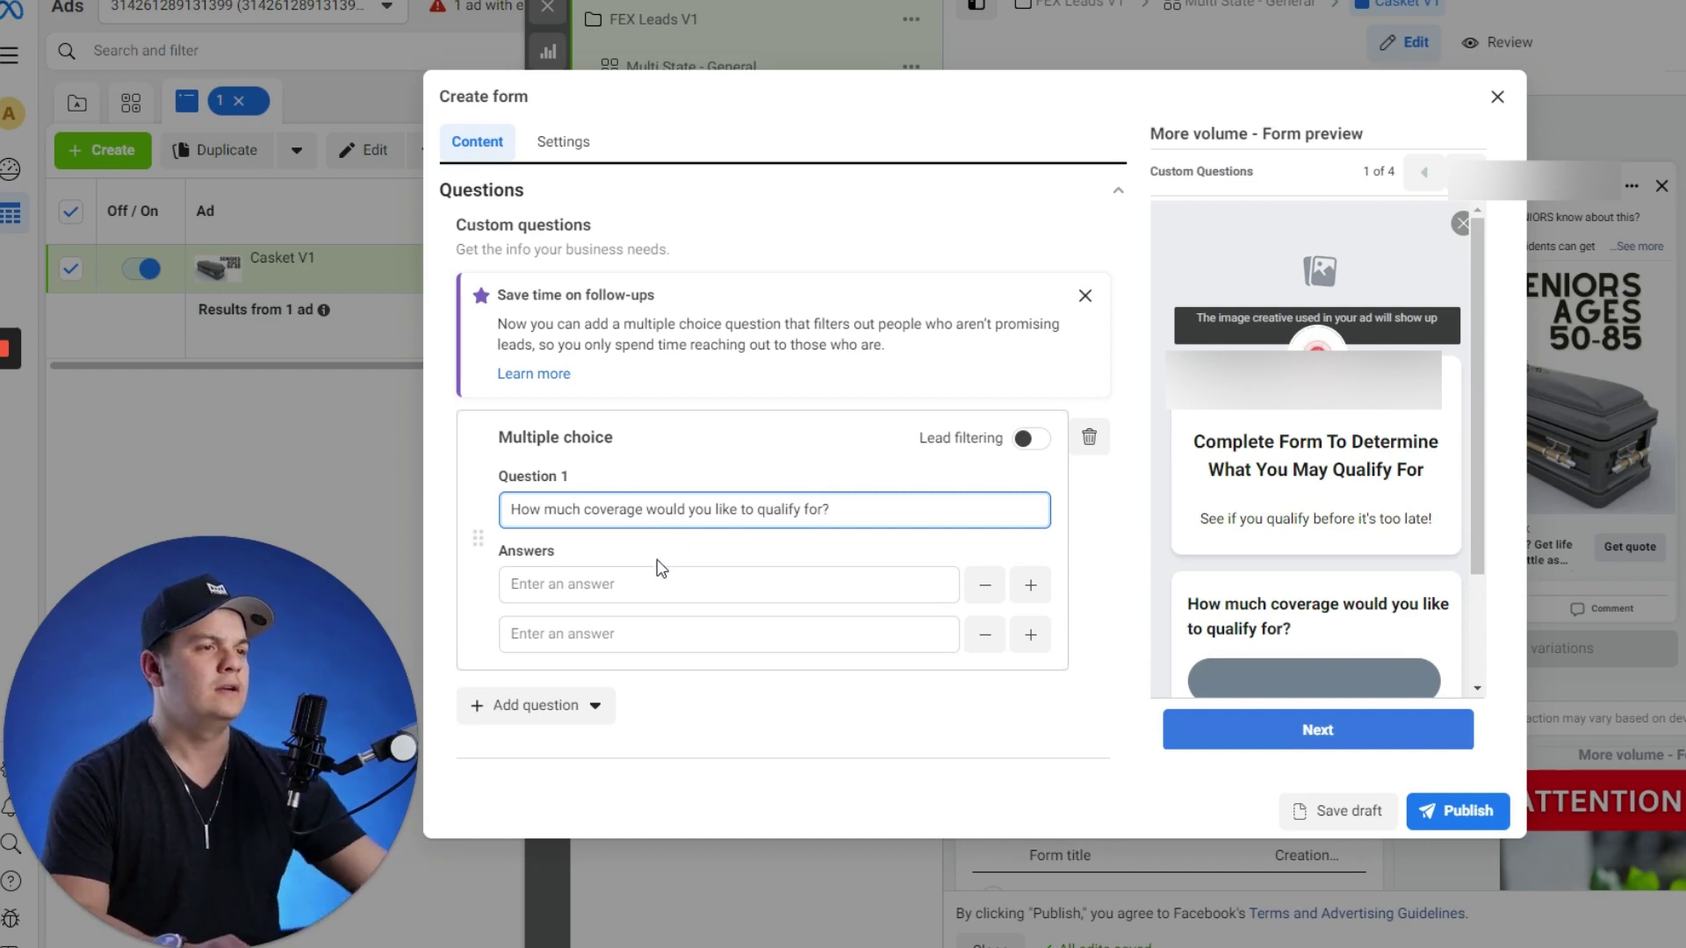
- Enter $5,000 and $10,000 as the coverage question's first two answers
click(696, 584)
text($)
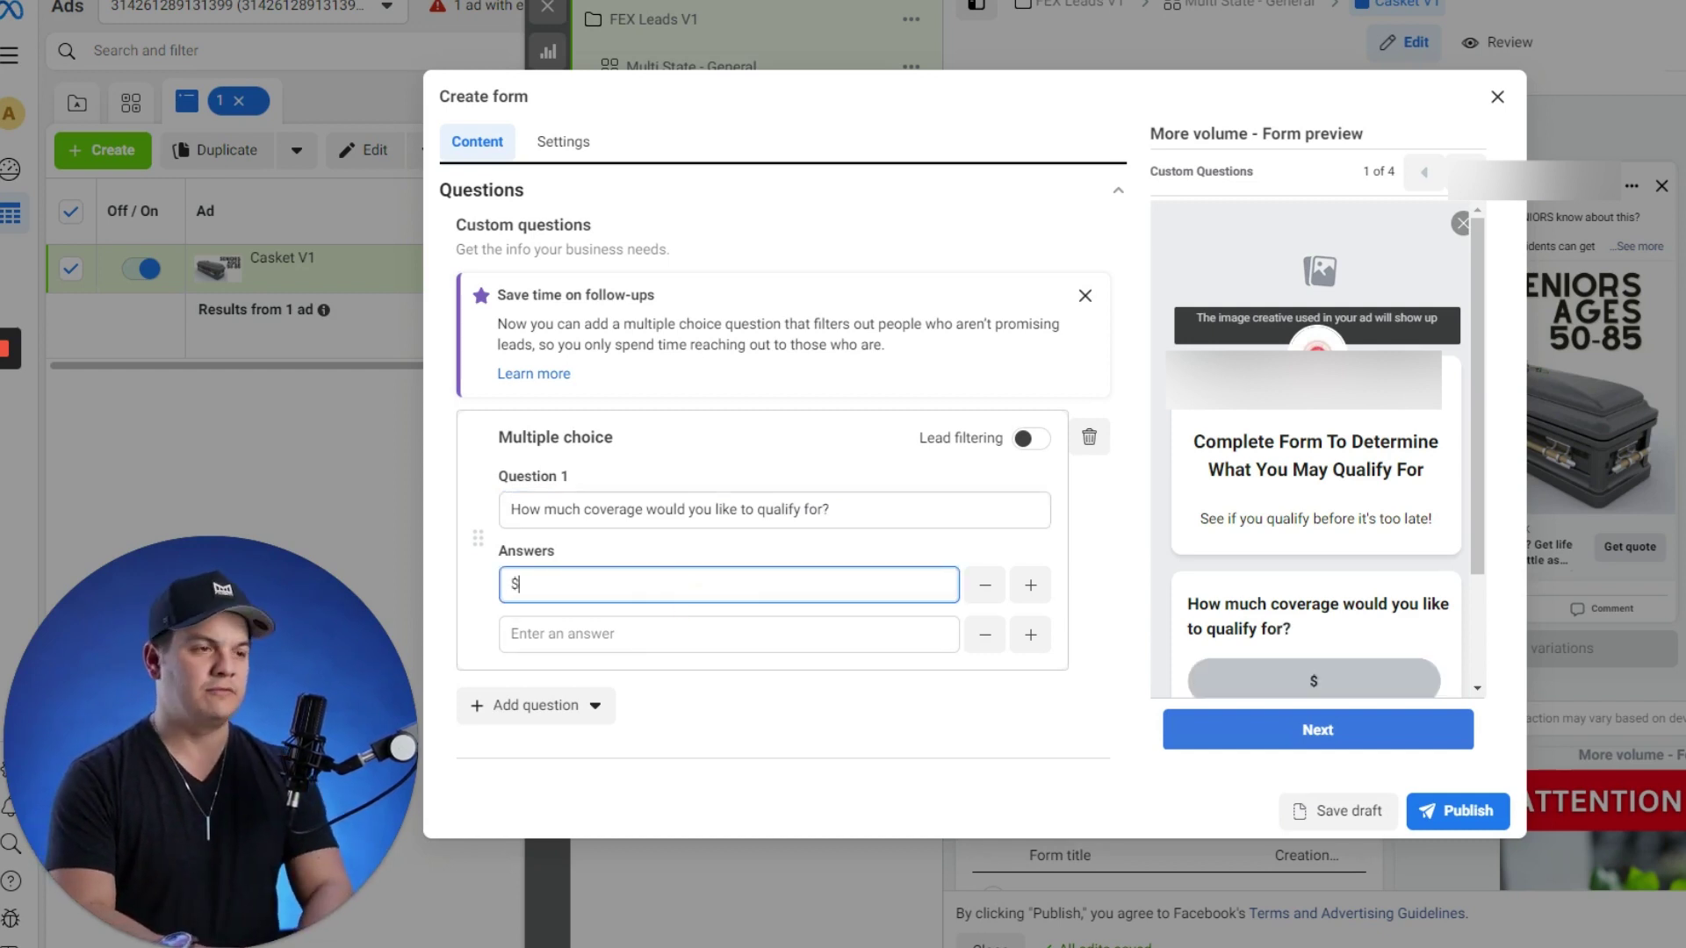
text(5,000)
key(Tab)
key(Tab)
key(Tab)
text($100)
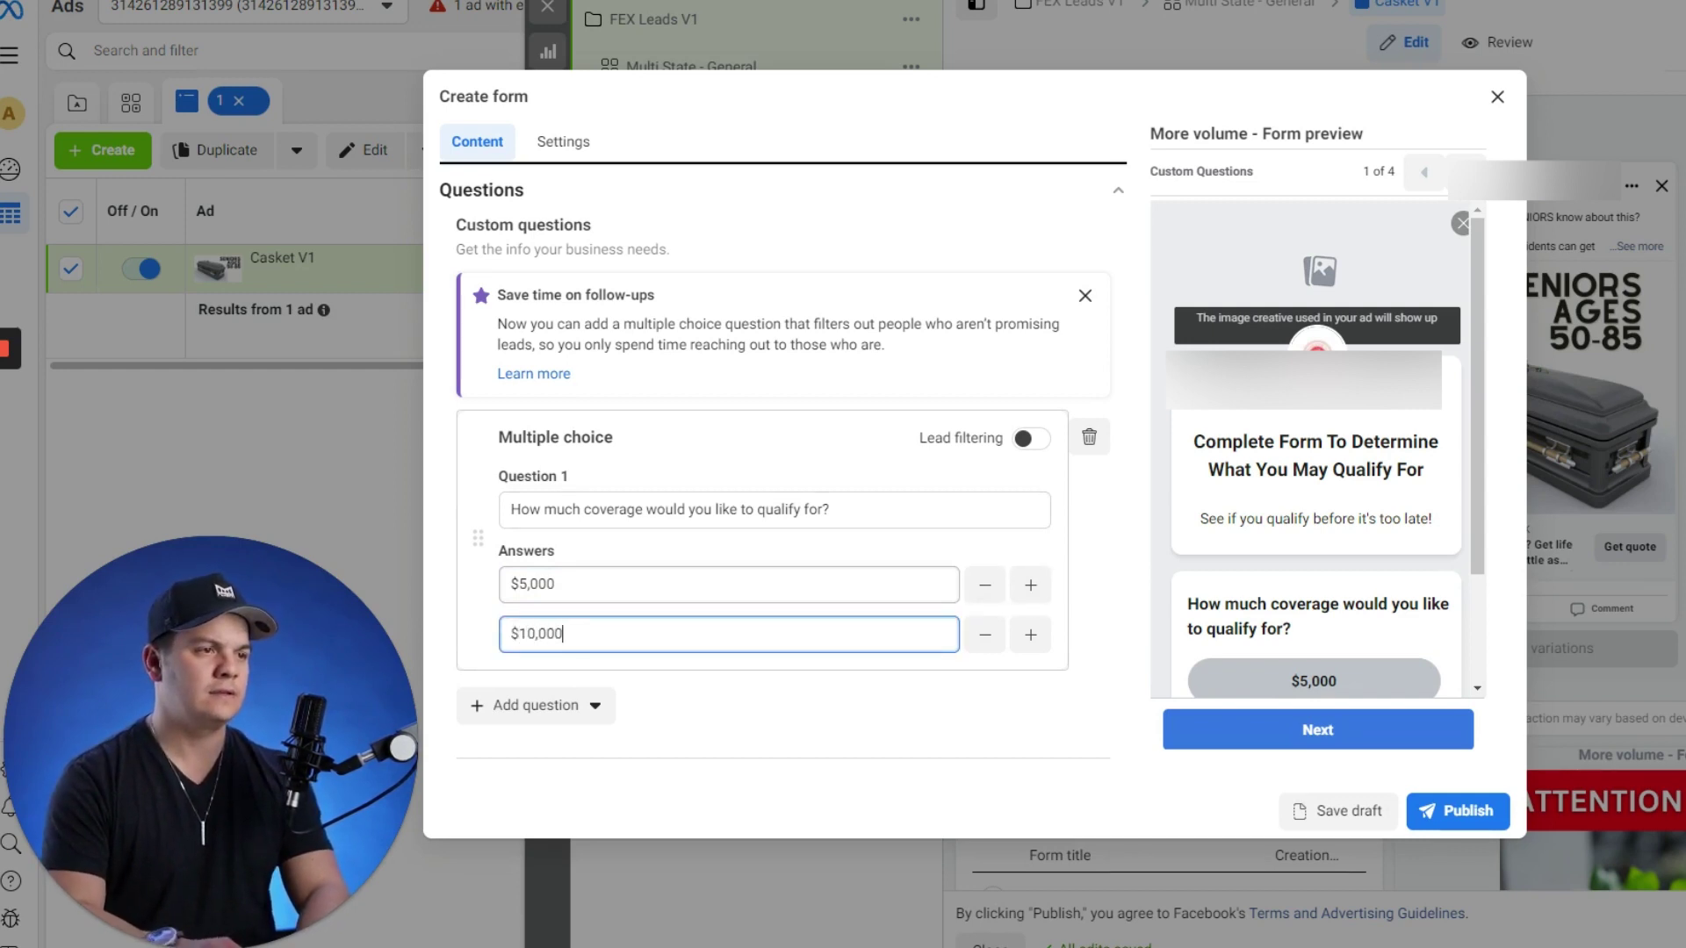
- Add a third and a fourth answer to the coverage question, filling each with the copied $10,000 text
key(ctrl+a)
key(ctrl+c)
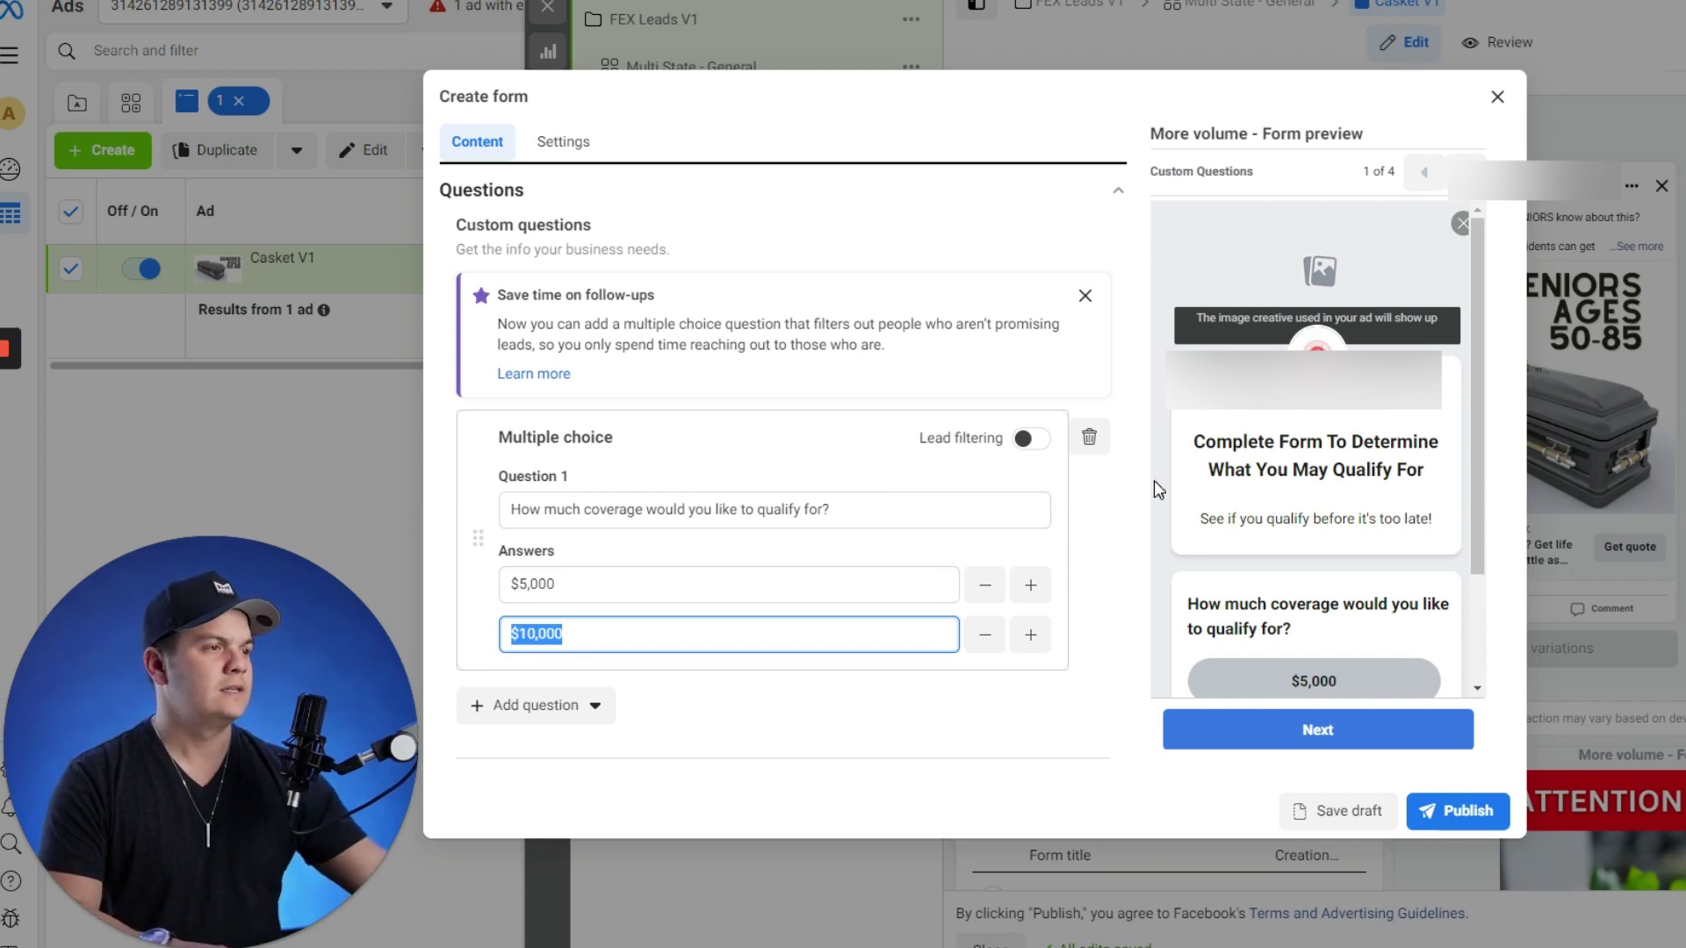
click(1030, 635)
scroll(1336, 485, down, 1)
scroll(1336, 485, down, 1)
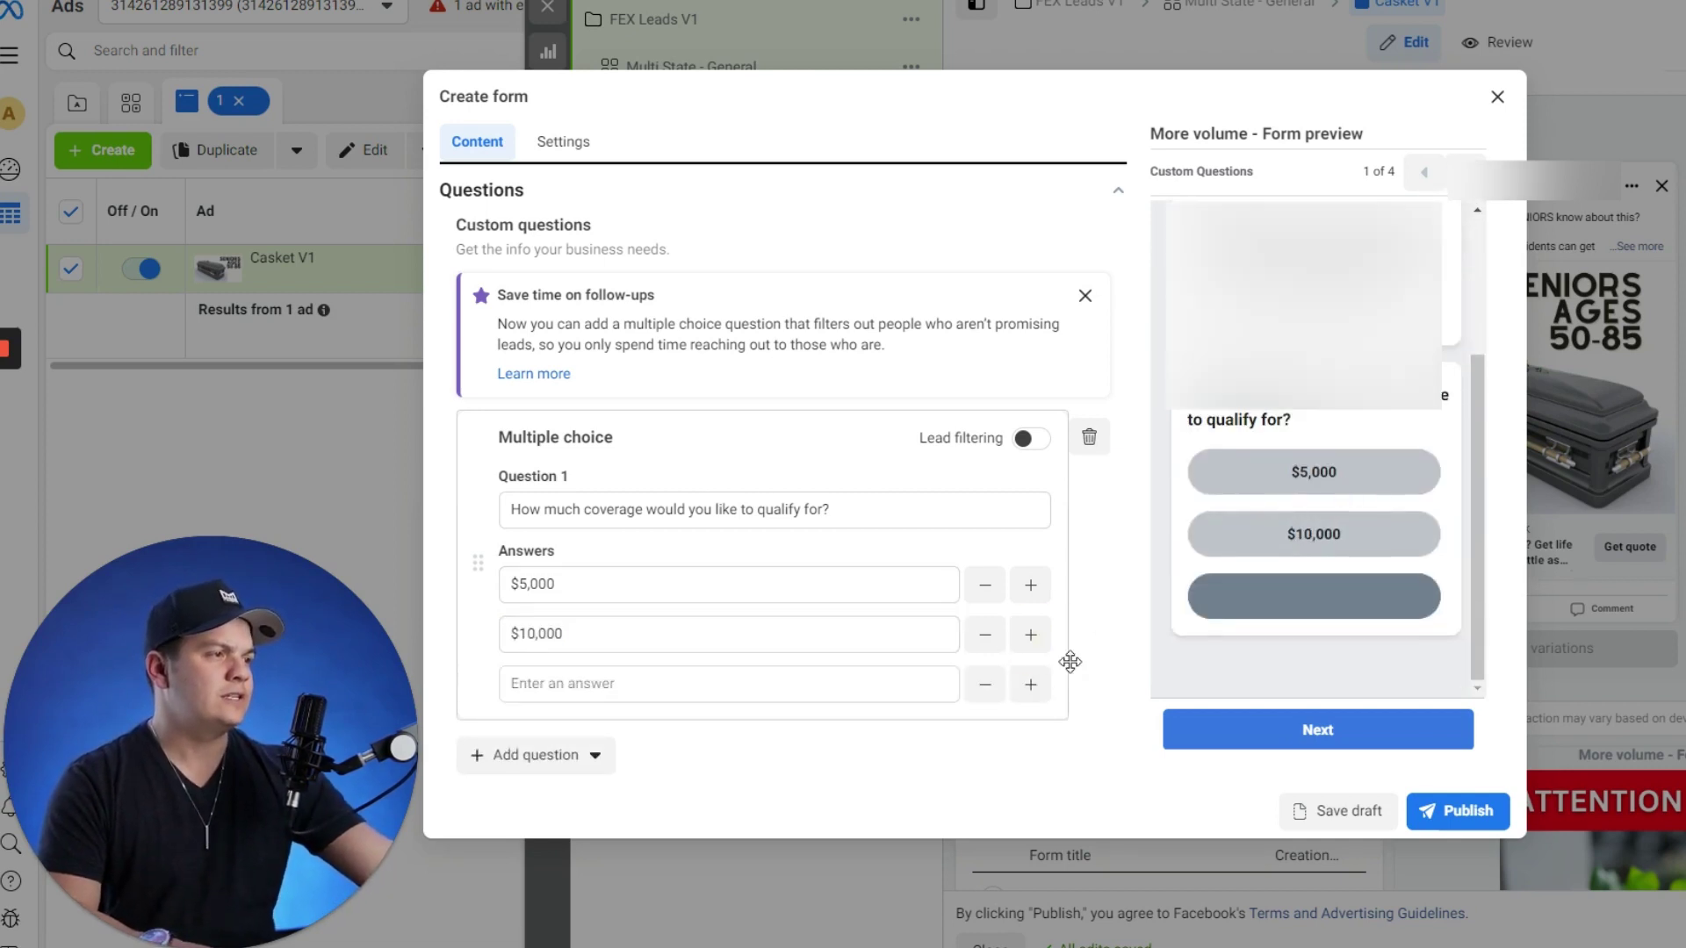
click(752, 685)
key(ctrl+v)
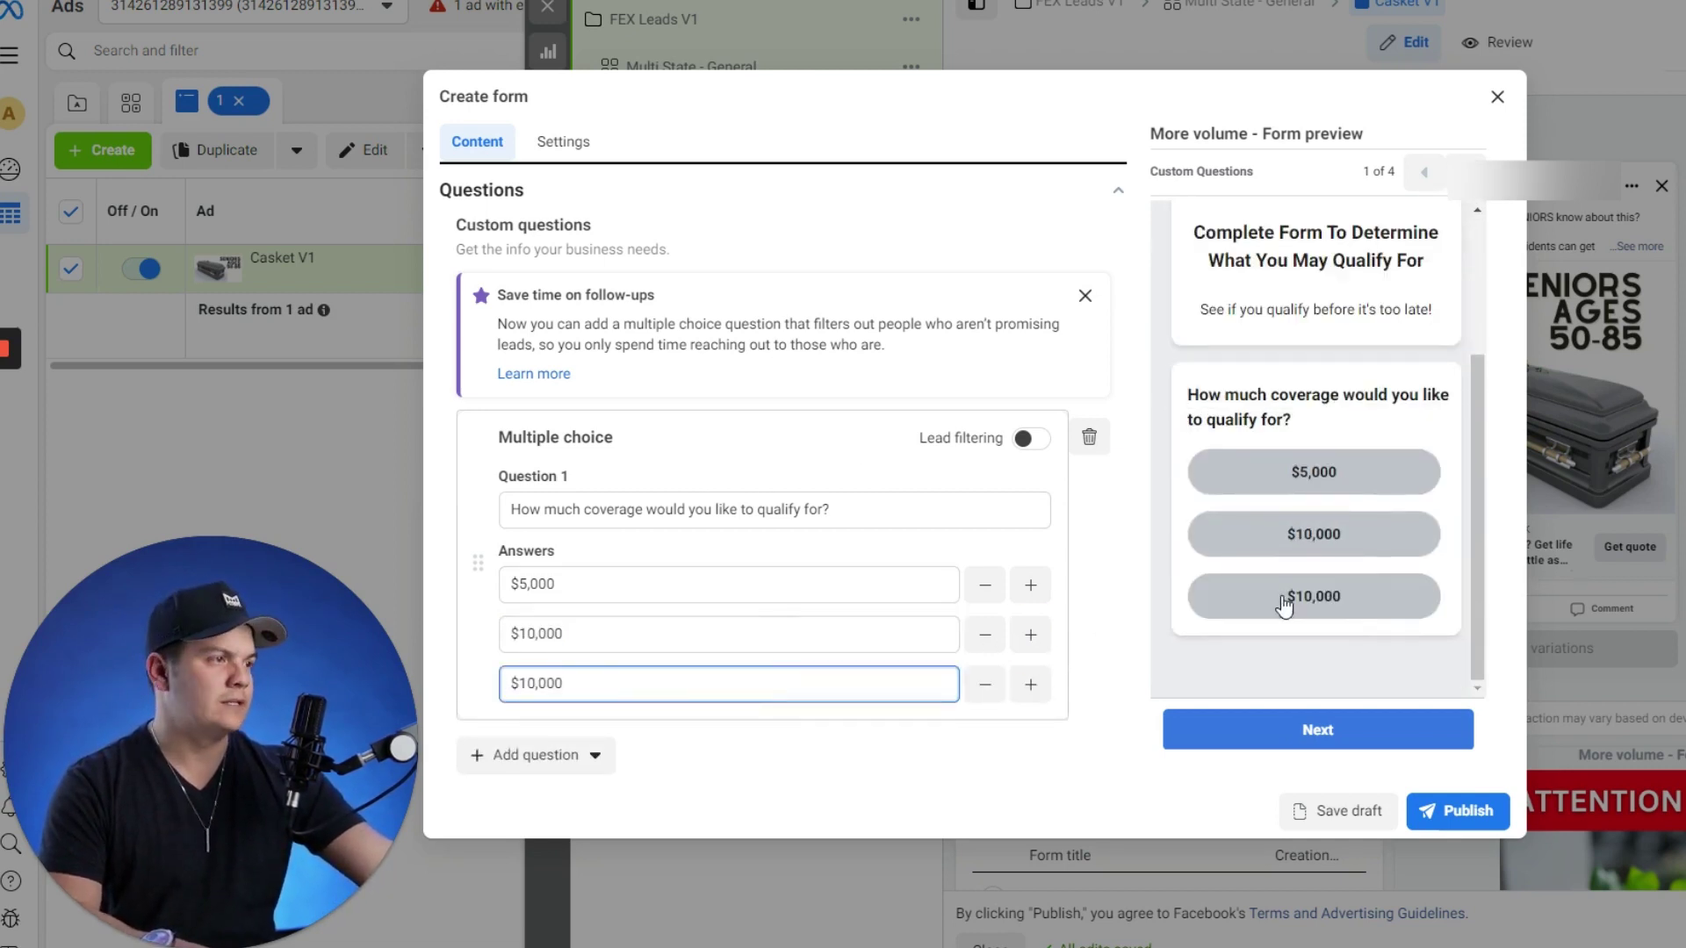
scroll(851, 628, down, 2)
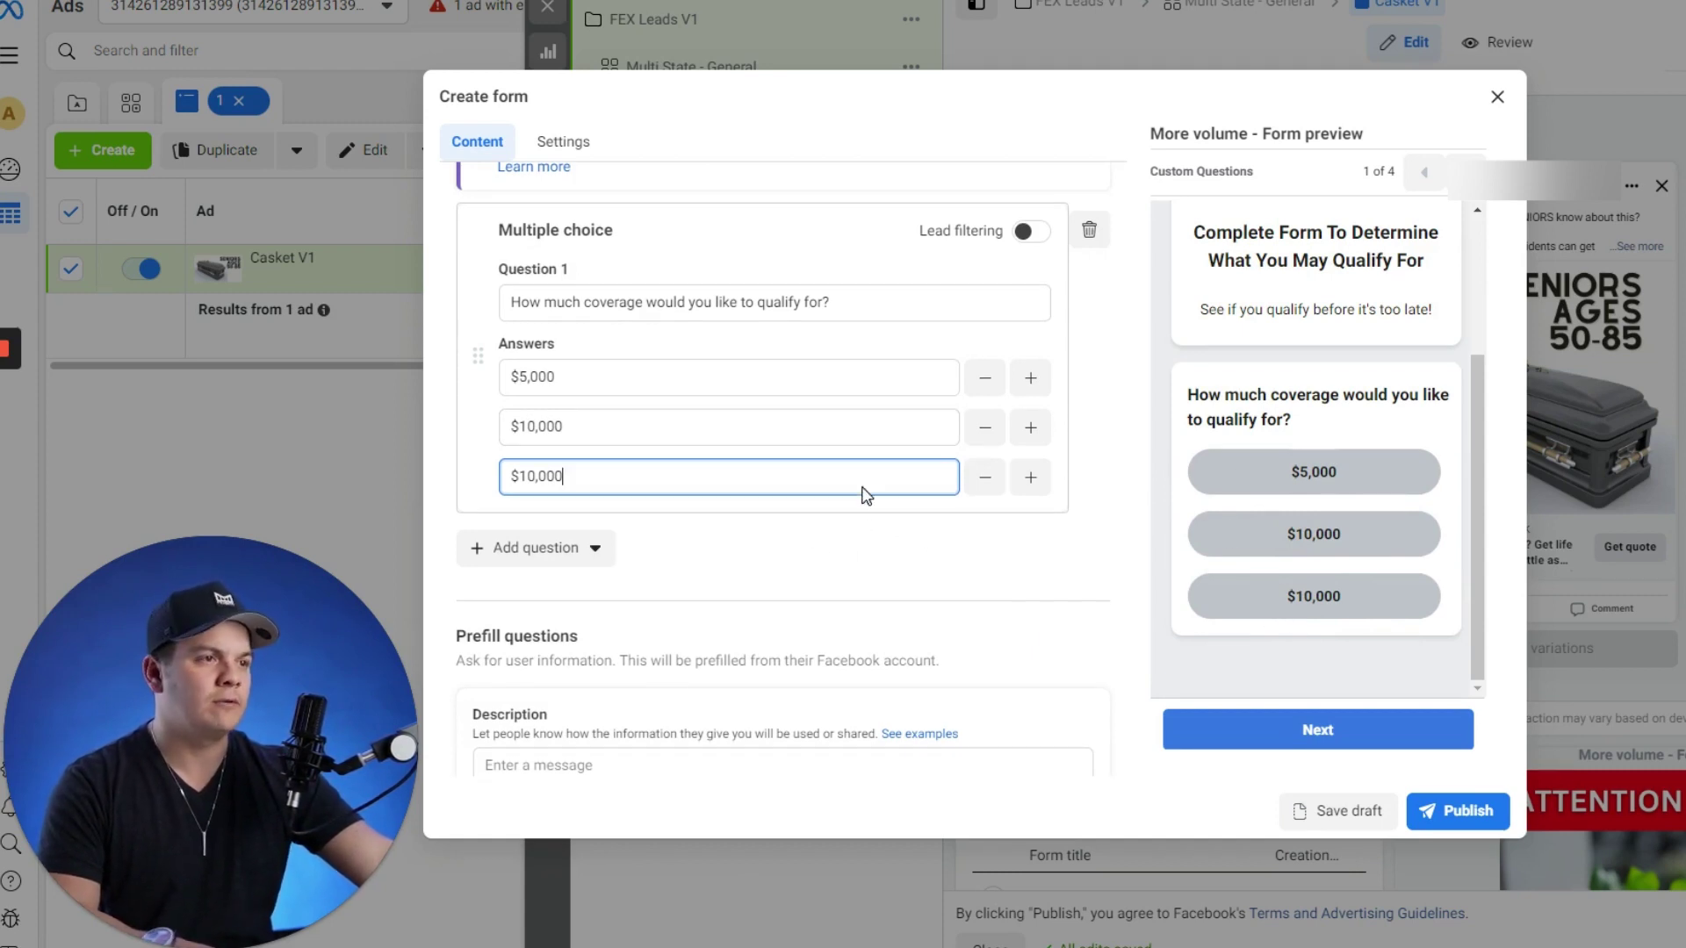
click(1033, 482)
click(717, 520)
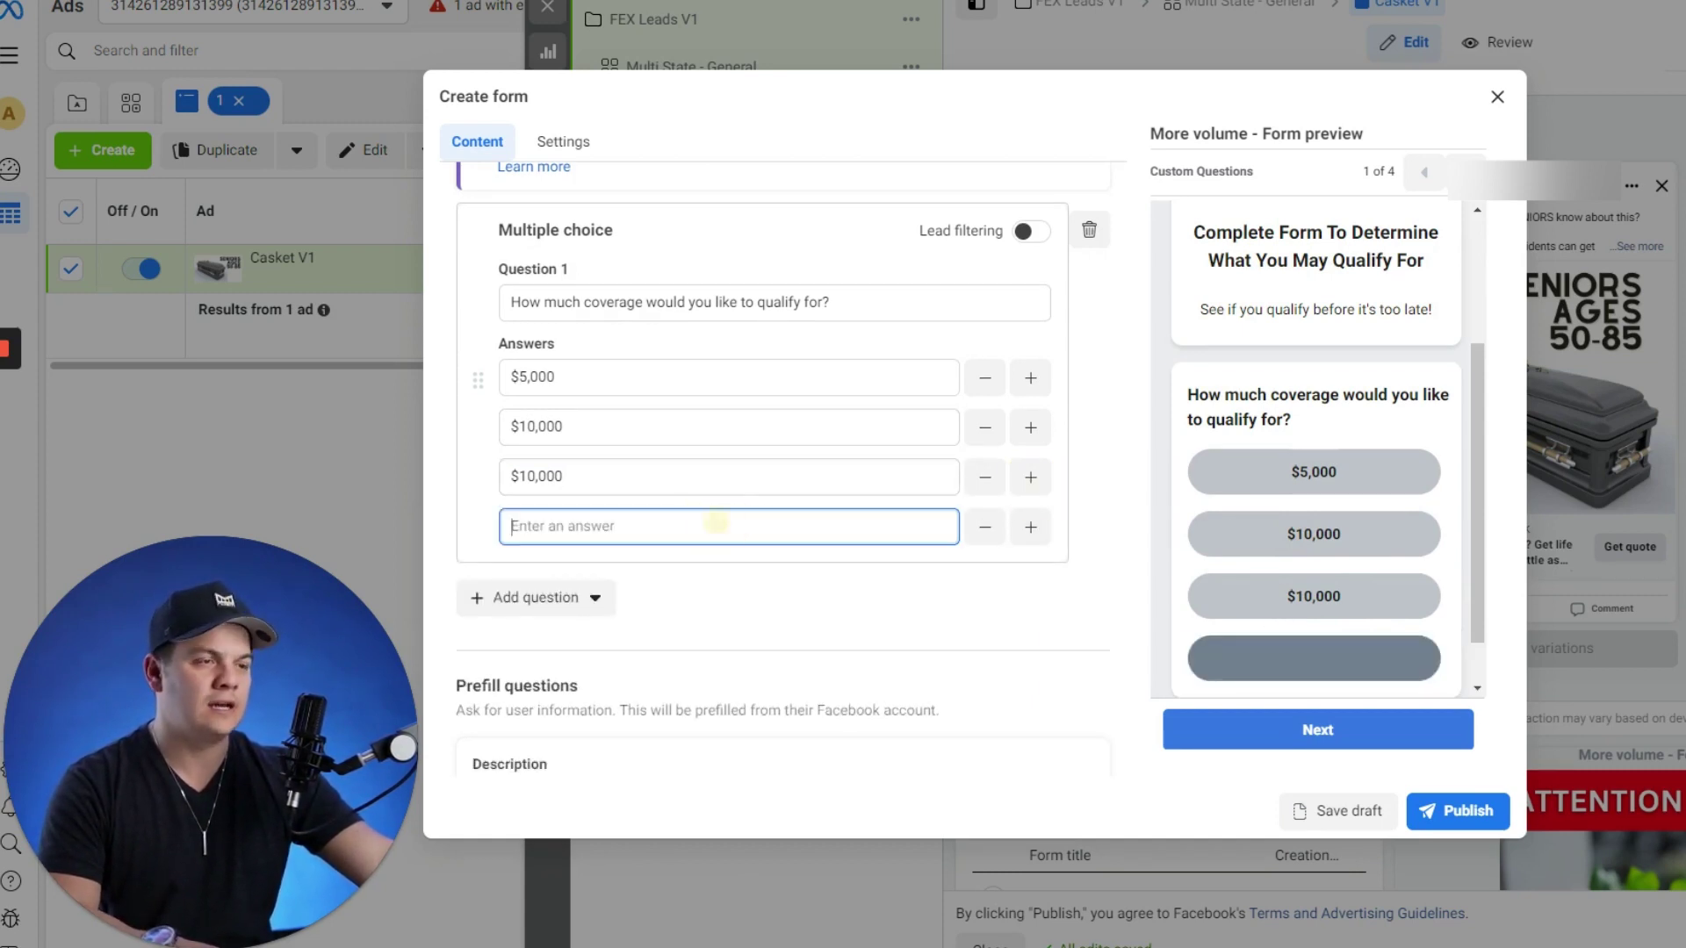
key(ctrl+v)
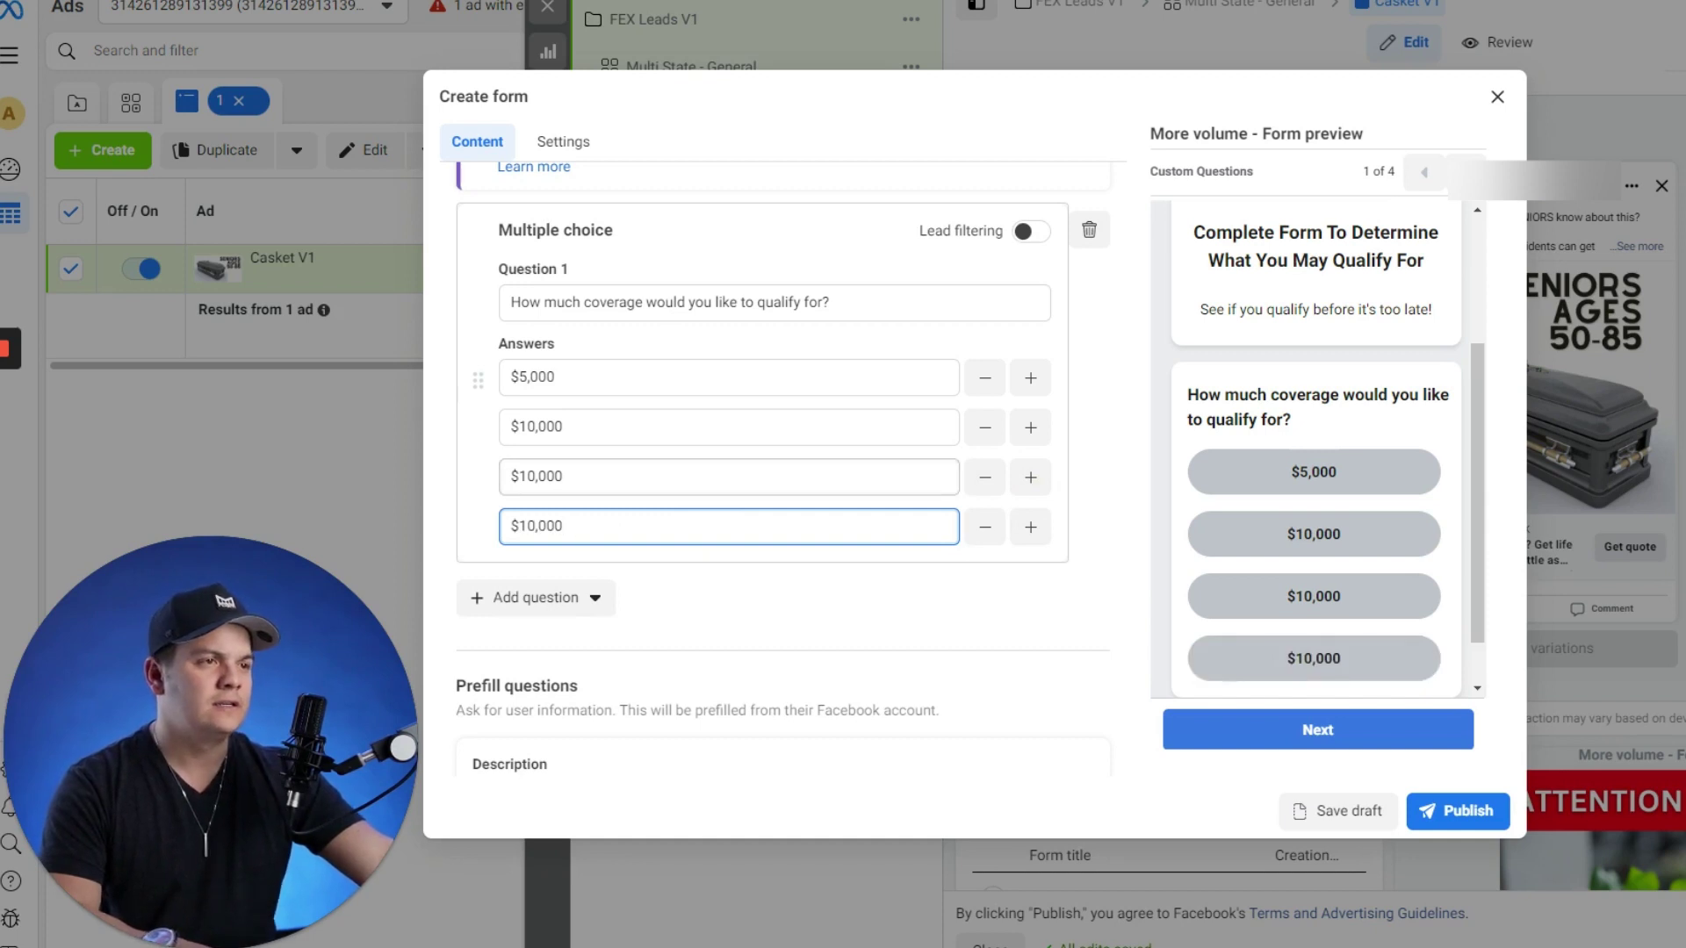
- Add a fifth and a sixth answer to the coverage question, filling each with the copied $10,000 text
click(1030, 526)
click(801, 566)
key(ctrl+v)
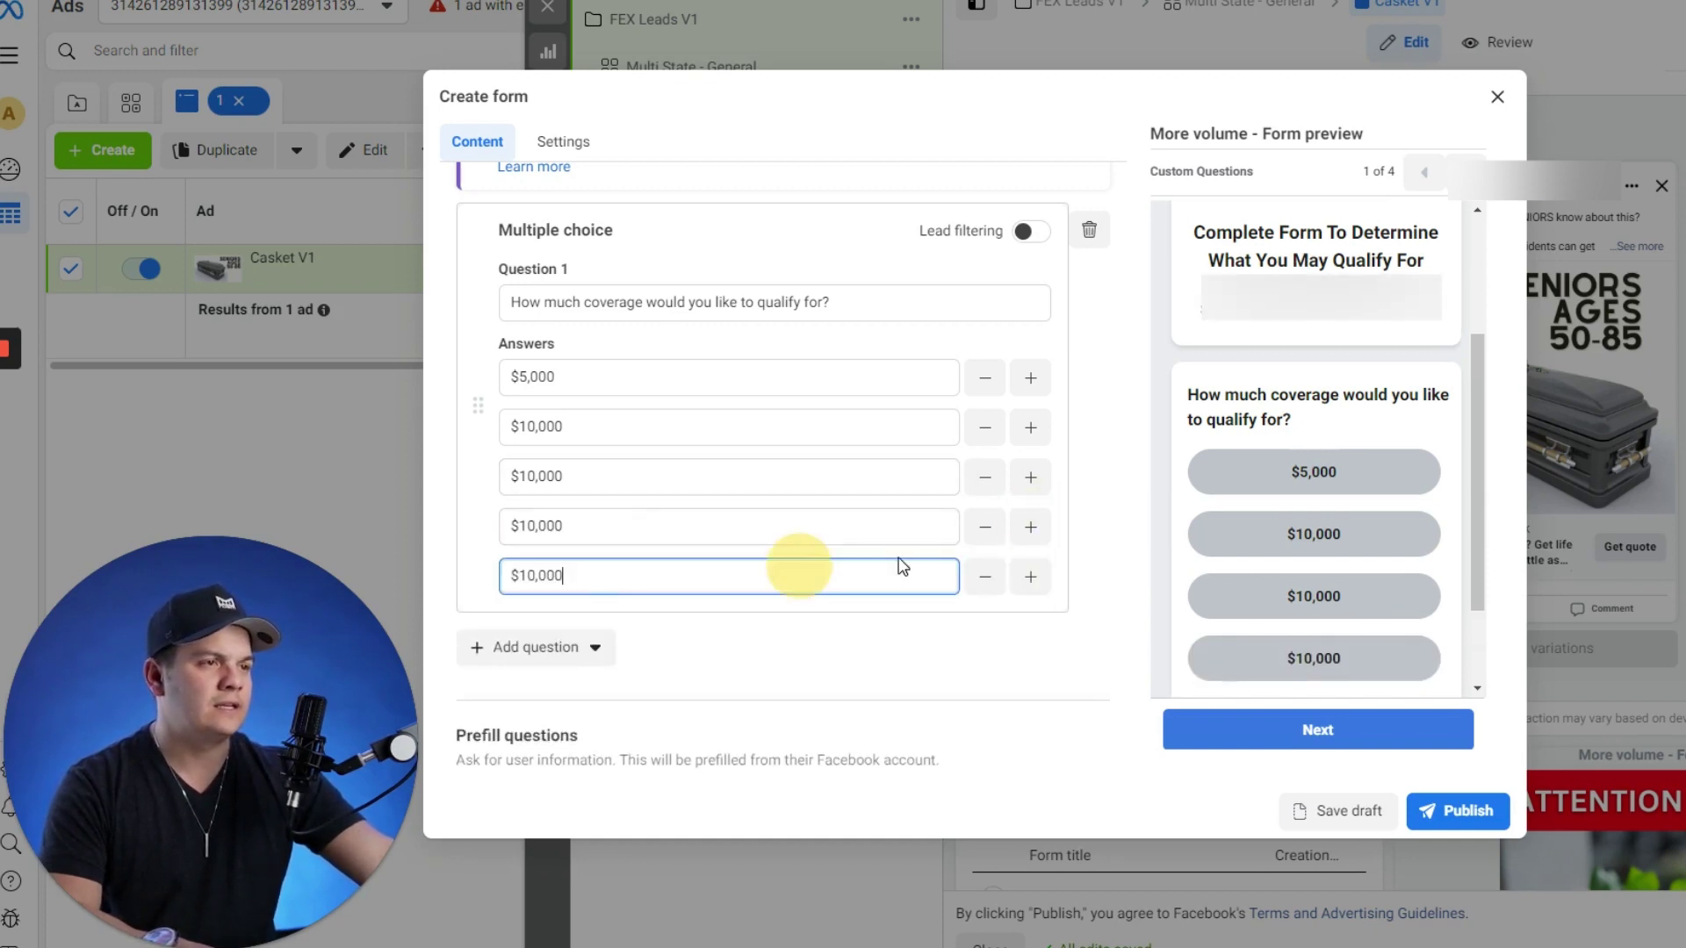
click(1030, 577)
click(773, 621)
key(ctrl+v)
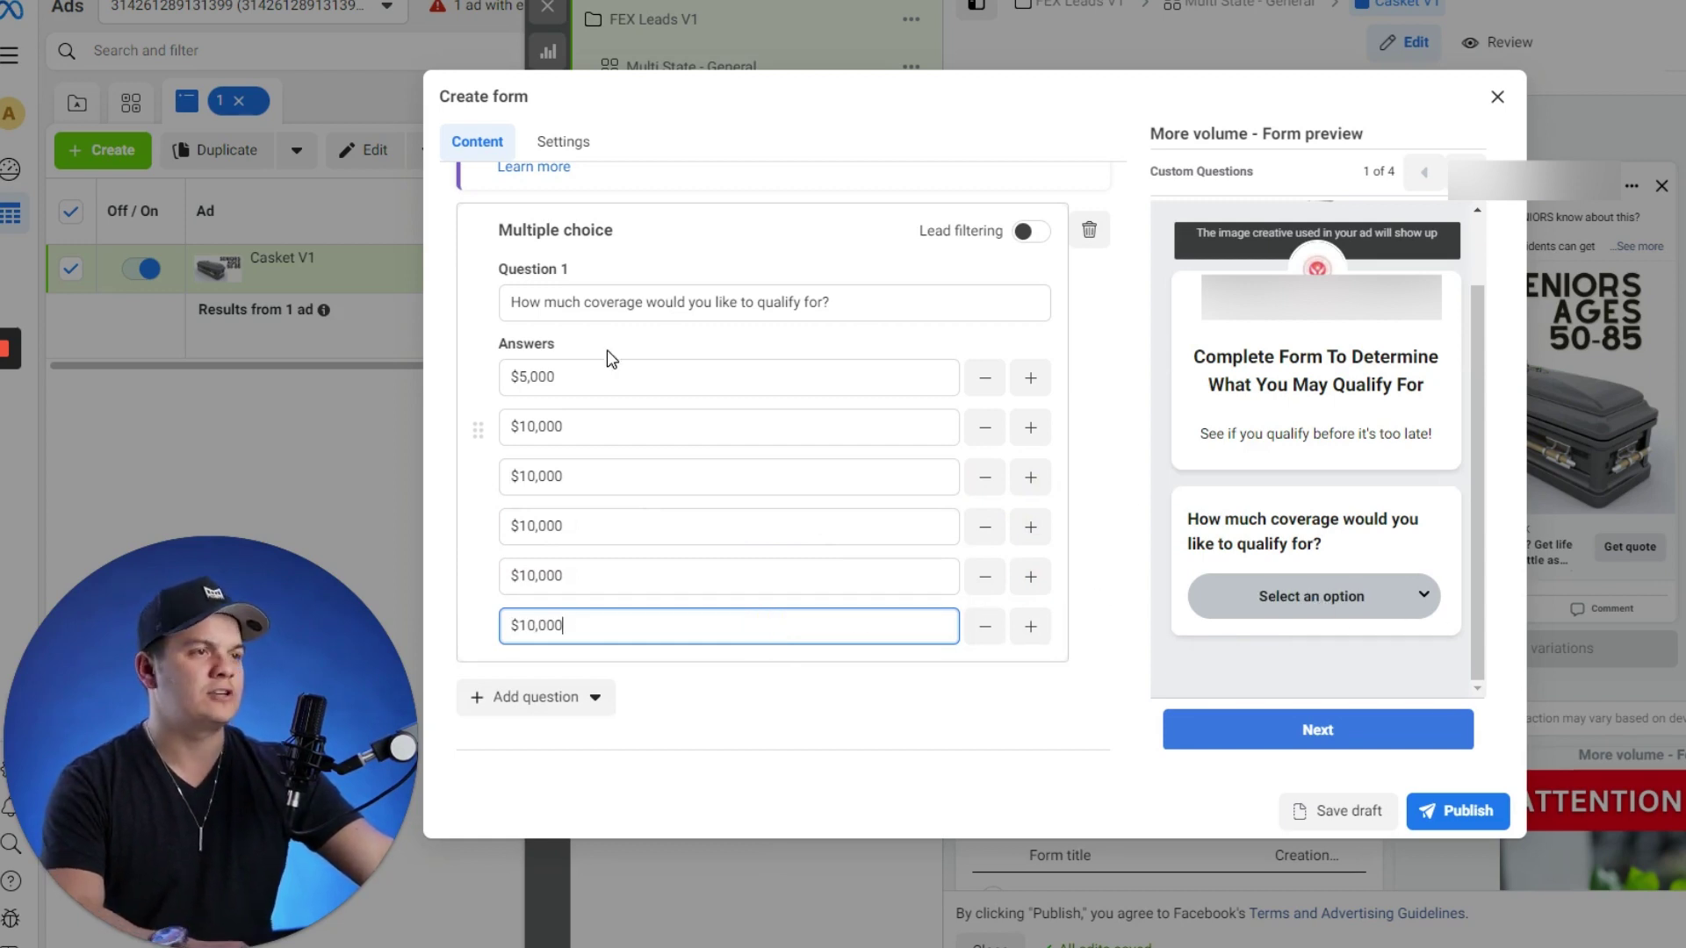
- Change the coverage question's third to sixth answers to $15,000, $20,000, $25,000 and "$30,000 or more"
click(524, 461)
key(Delete)
text(5)
click(527, 523)
click(516, 525)
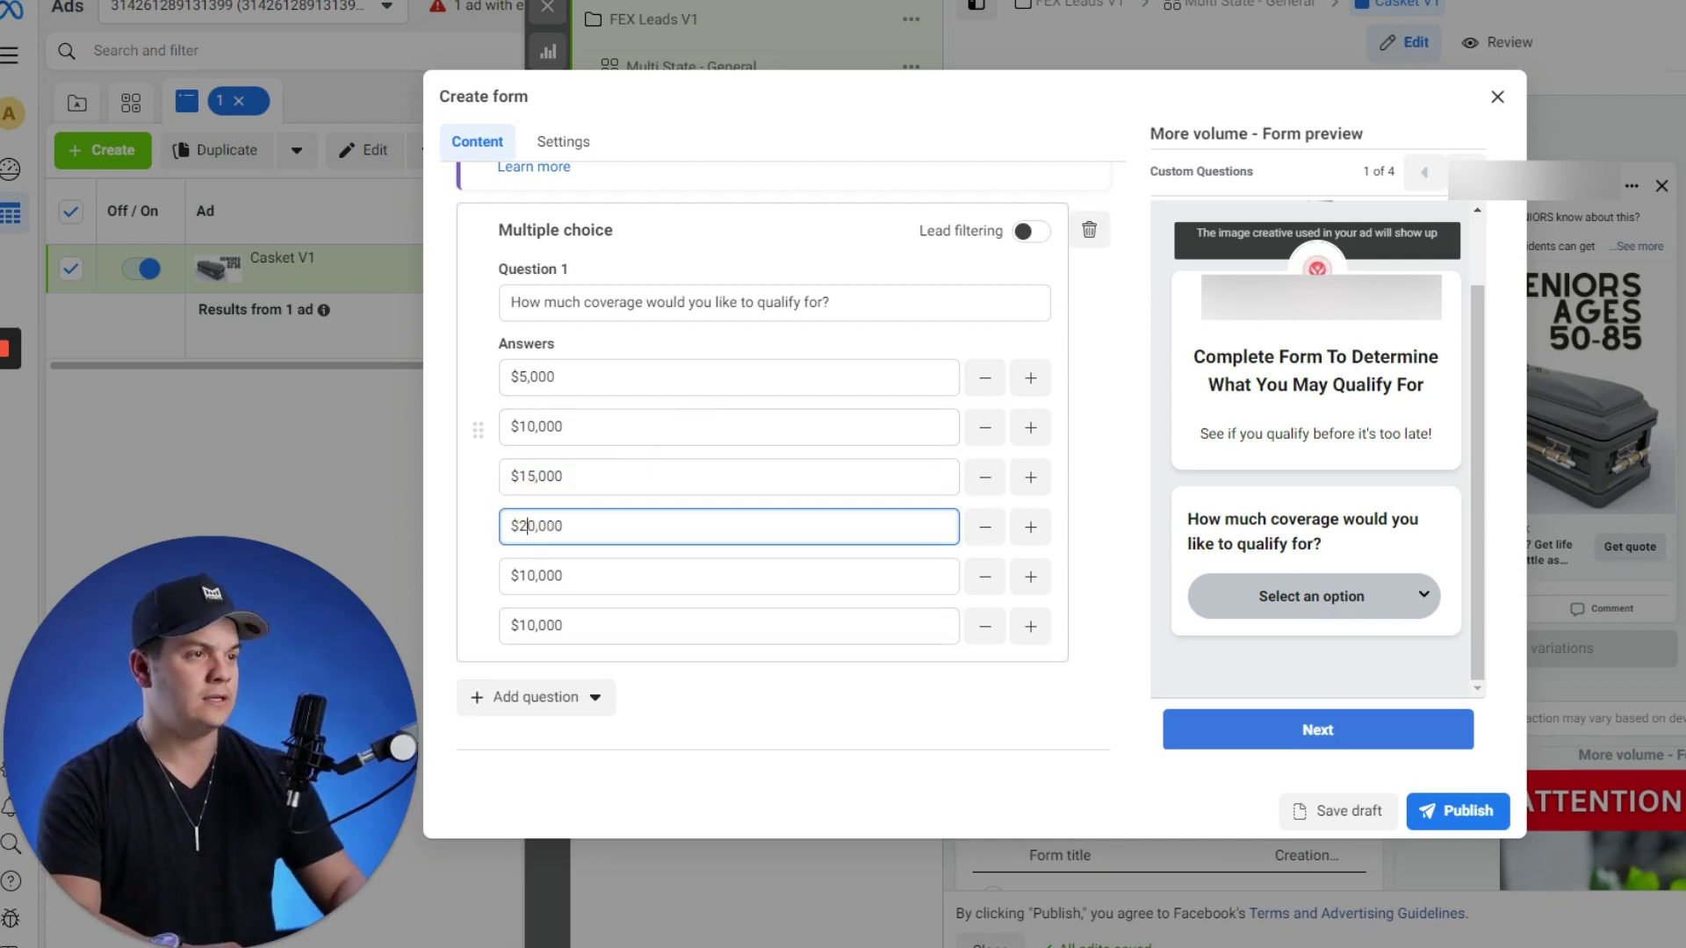
click(524, 575)
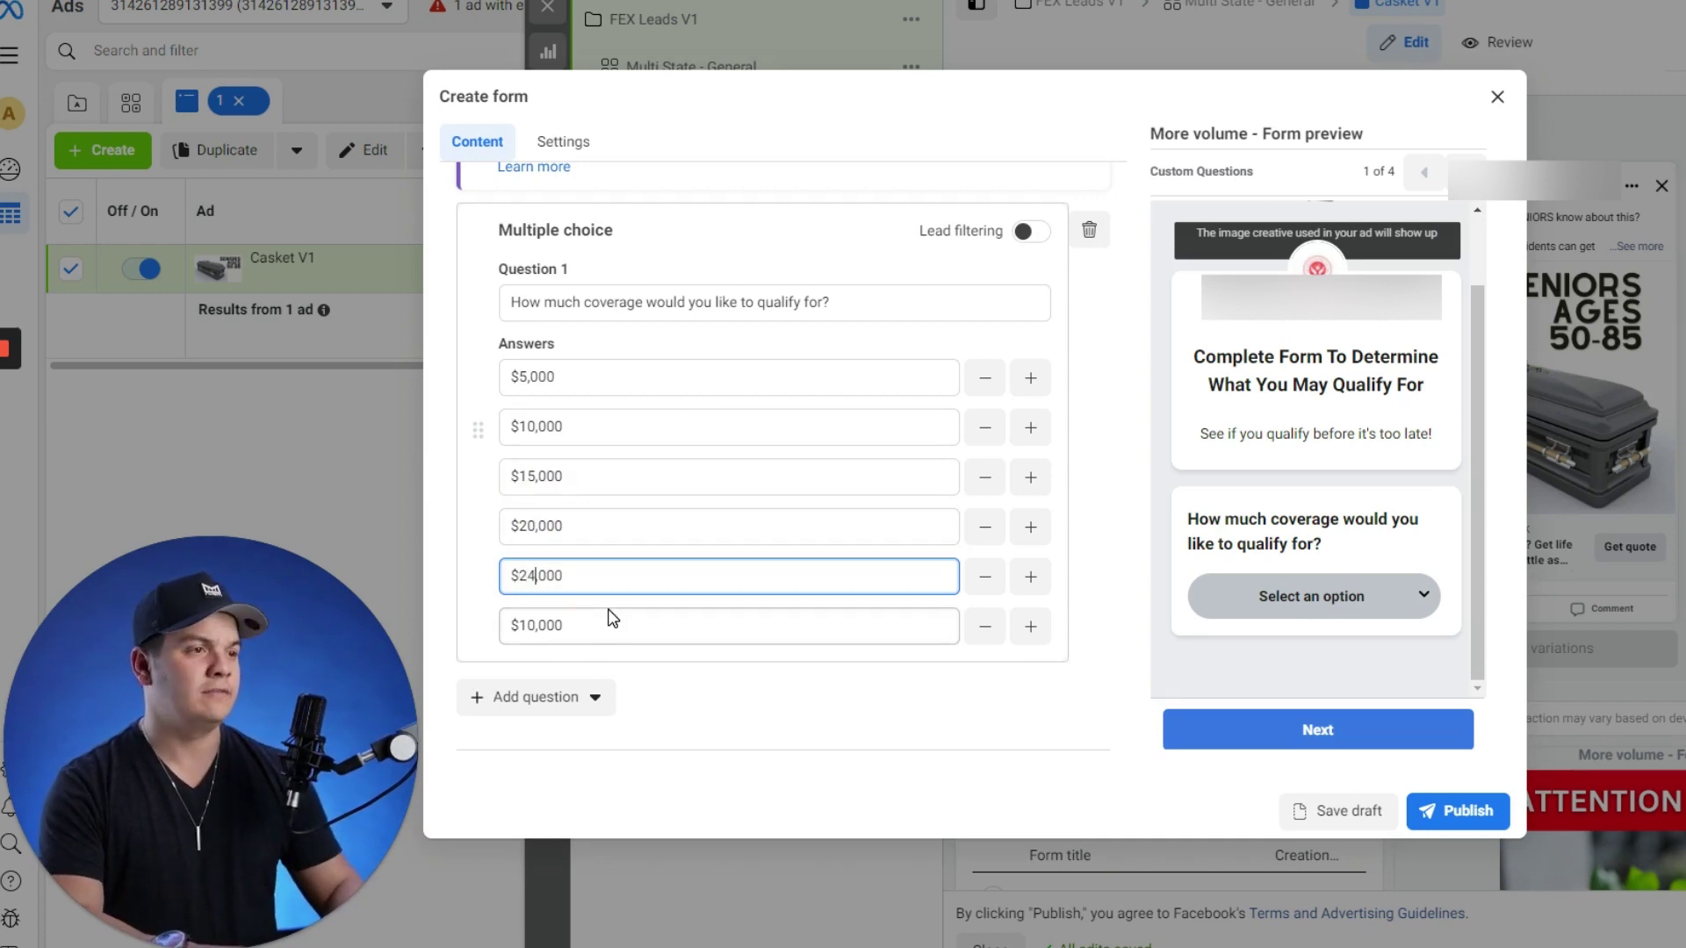
text(25)
click(526, 624)
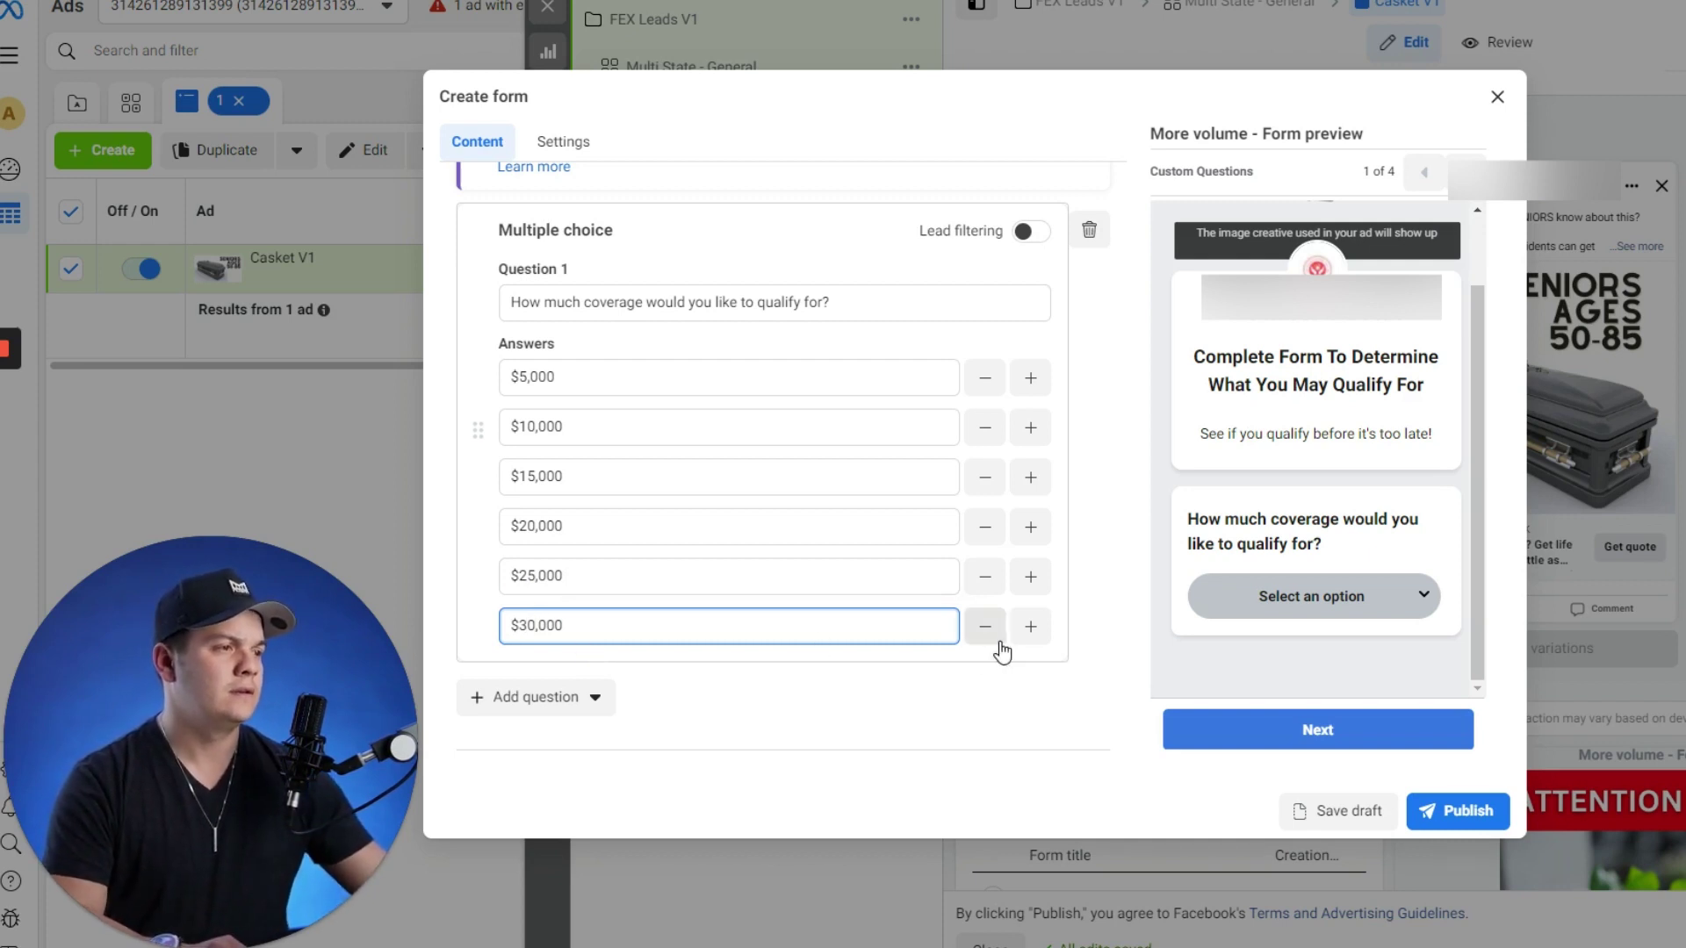
key(End)
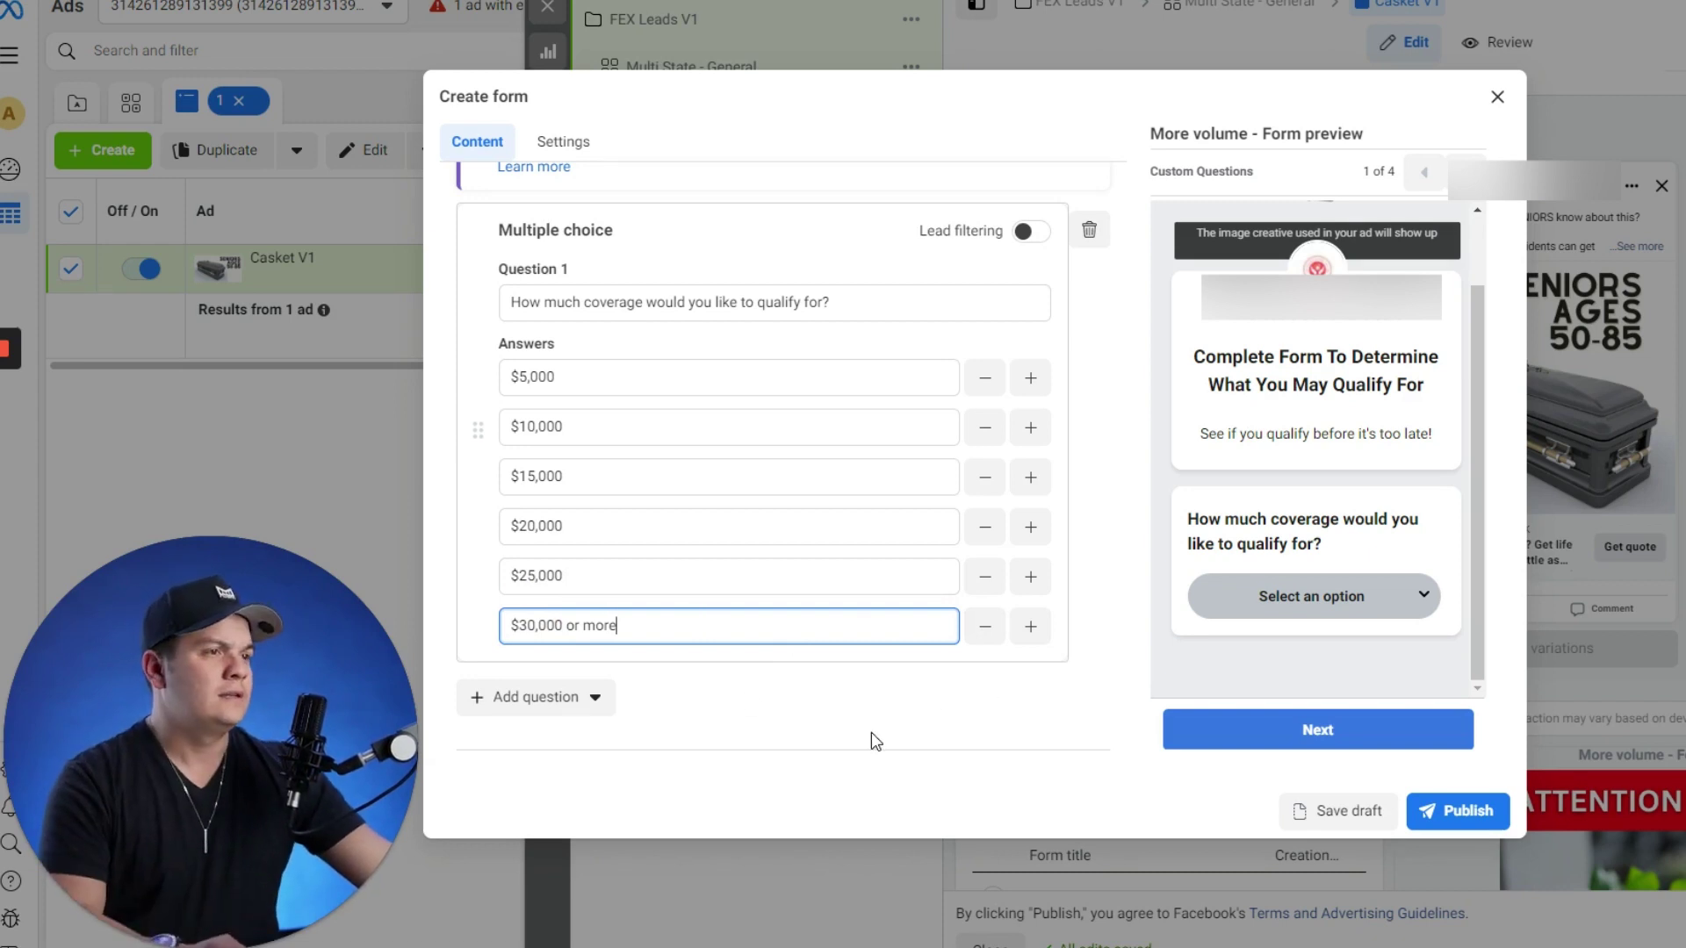
- Add a short-answer custom question worded "Who will be your Beneficiary?"
scroll(871, 732, down, 3)
click(585, 387)
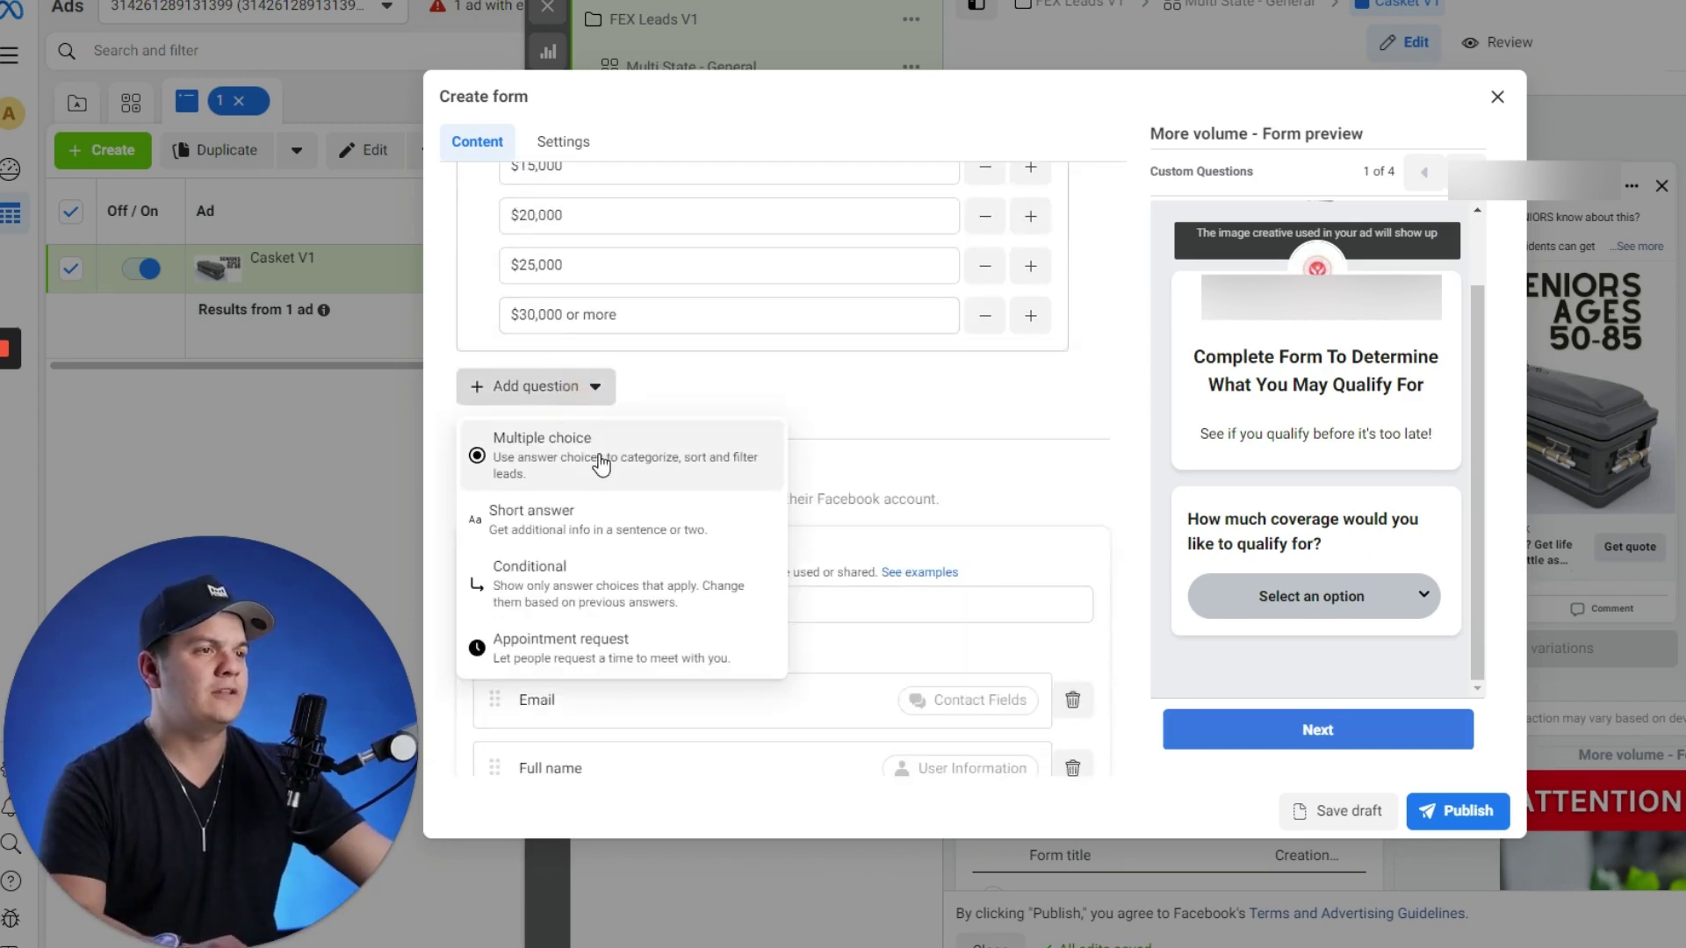
click(583, 519)
text(W)
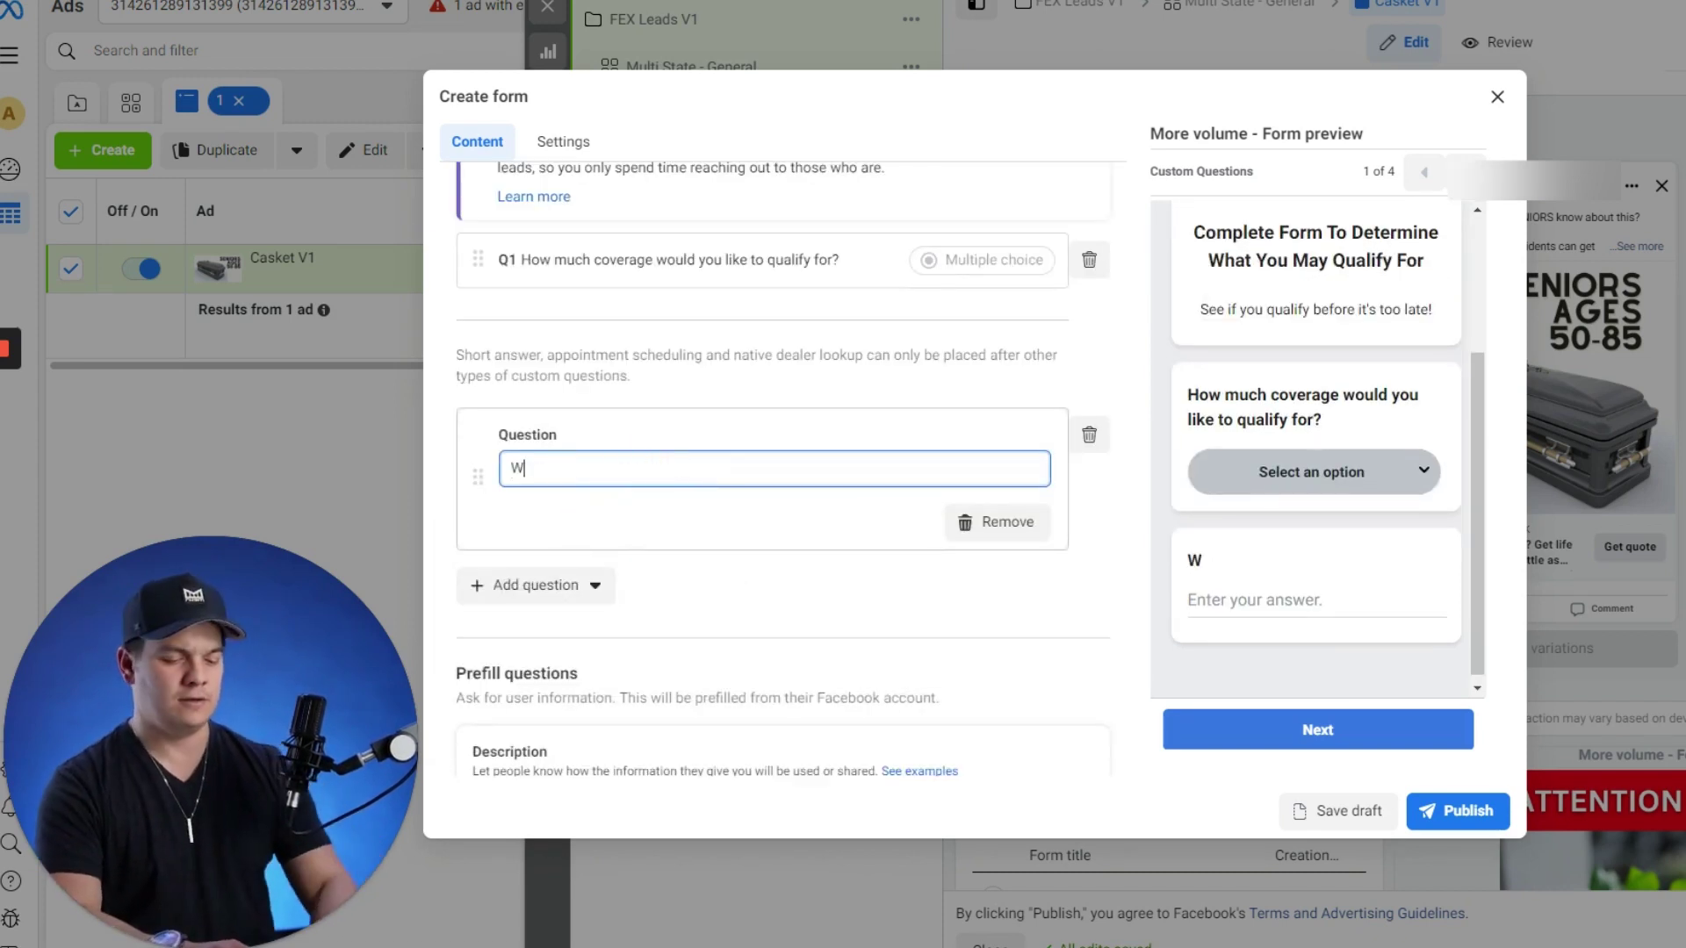
text(ho will be your)
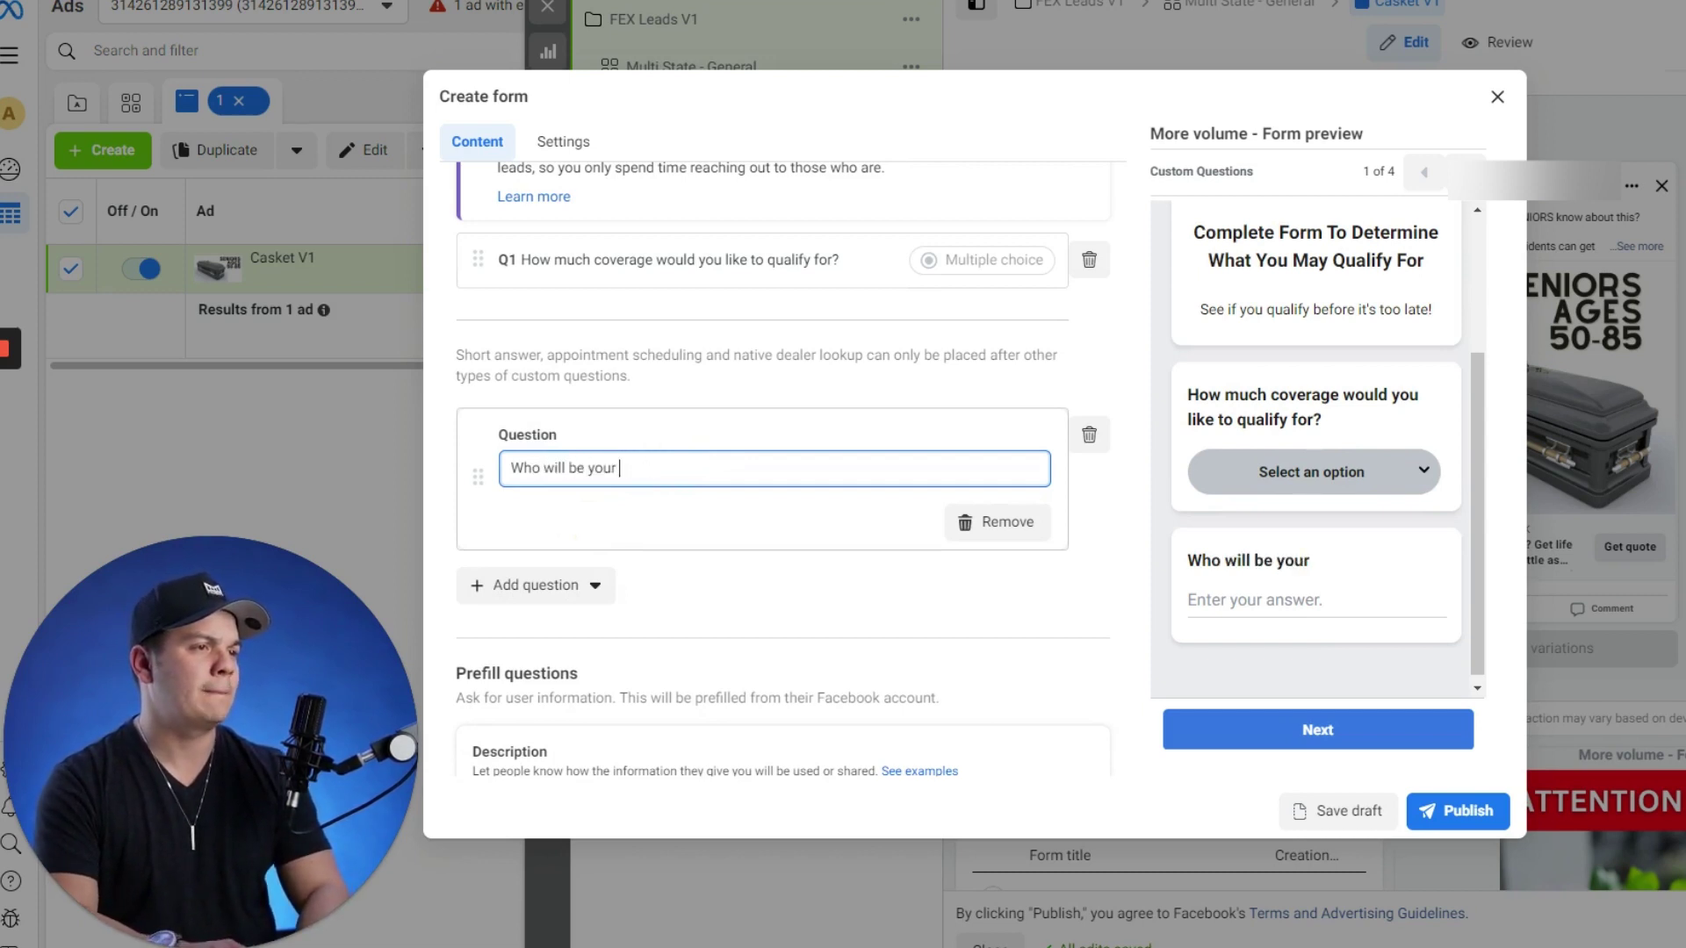
text( Beneficiary?)
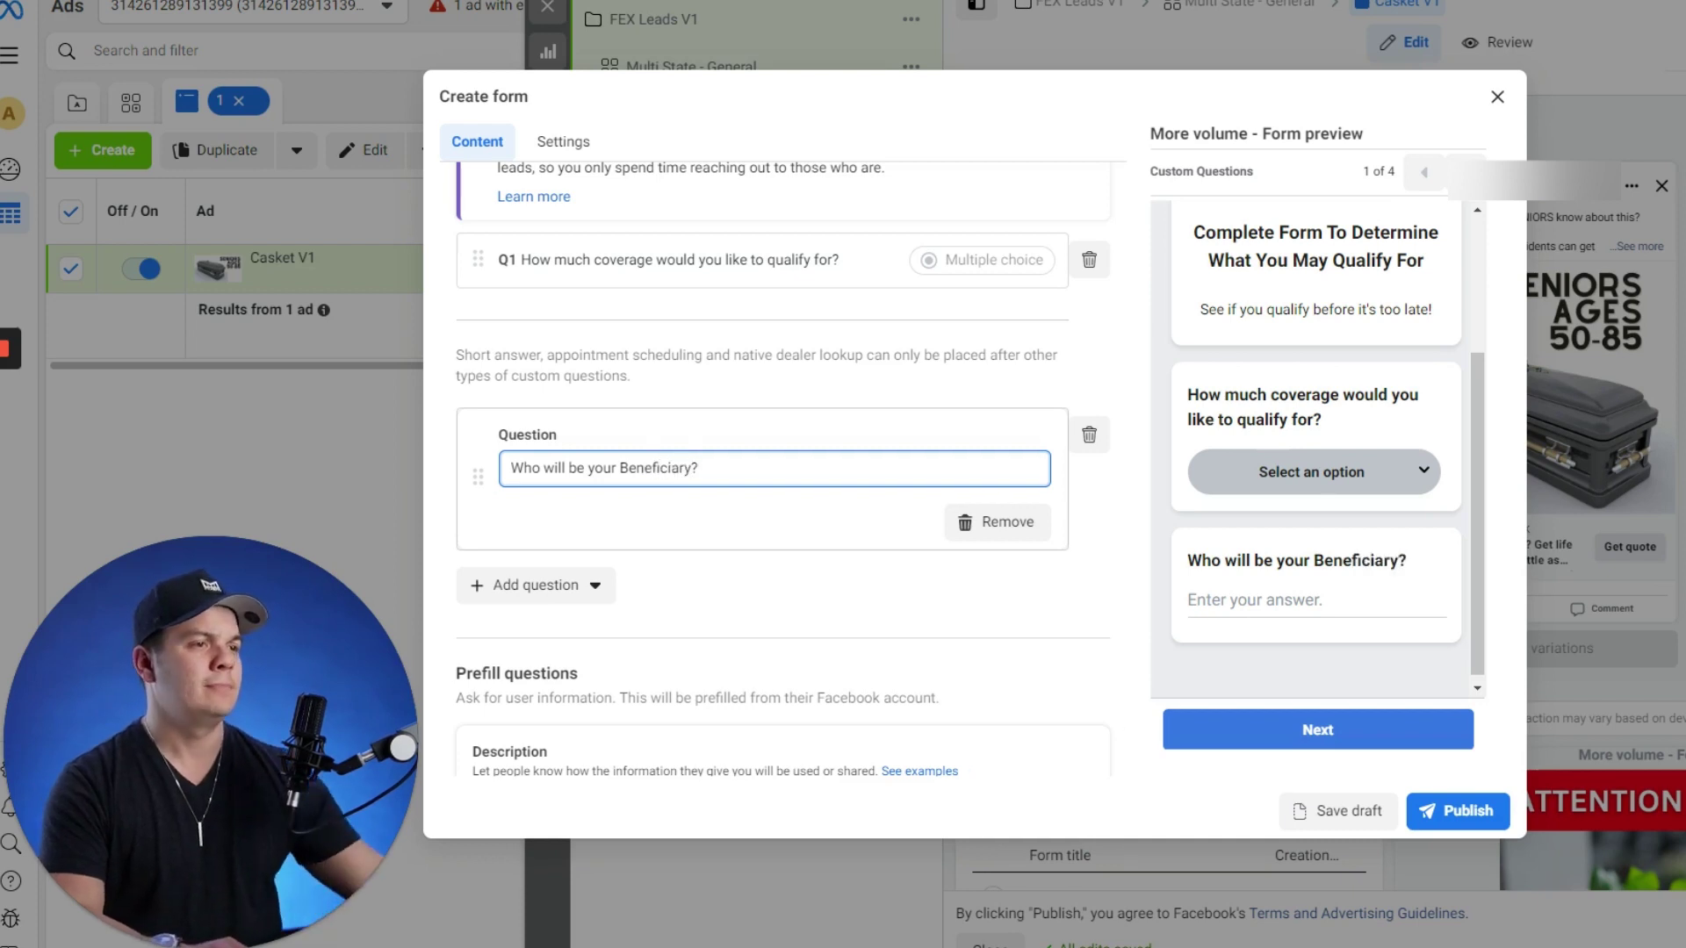
click(799, 604)
- Examine the Senior Benefits Center template in Airtable and its contact information screenshot for the prefill description wording
scroll(781, 589, down, 3)
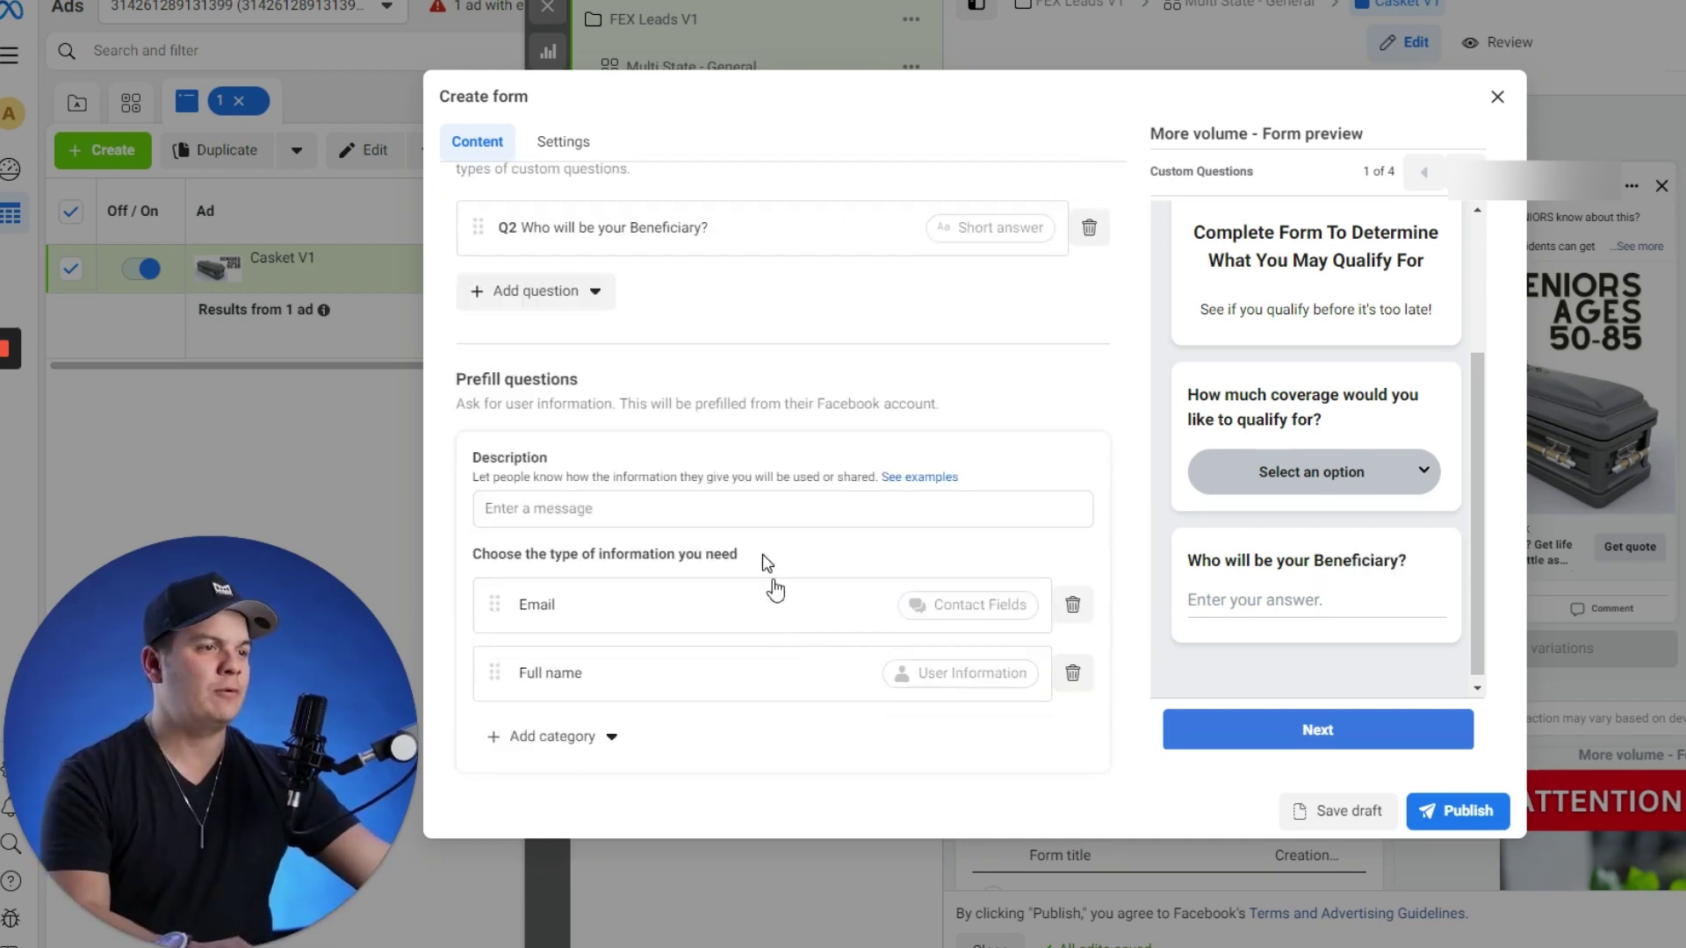
click(720, 509)
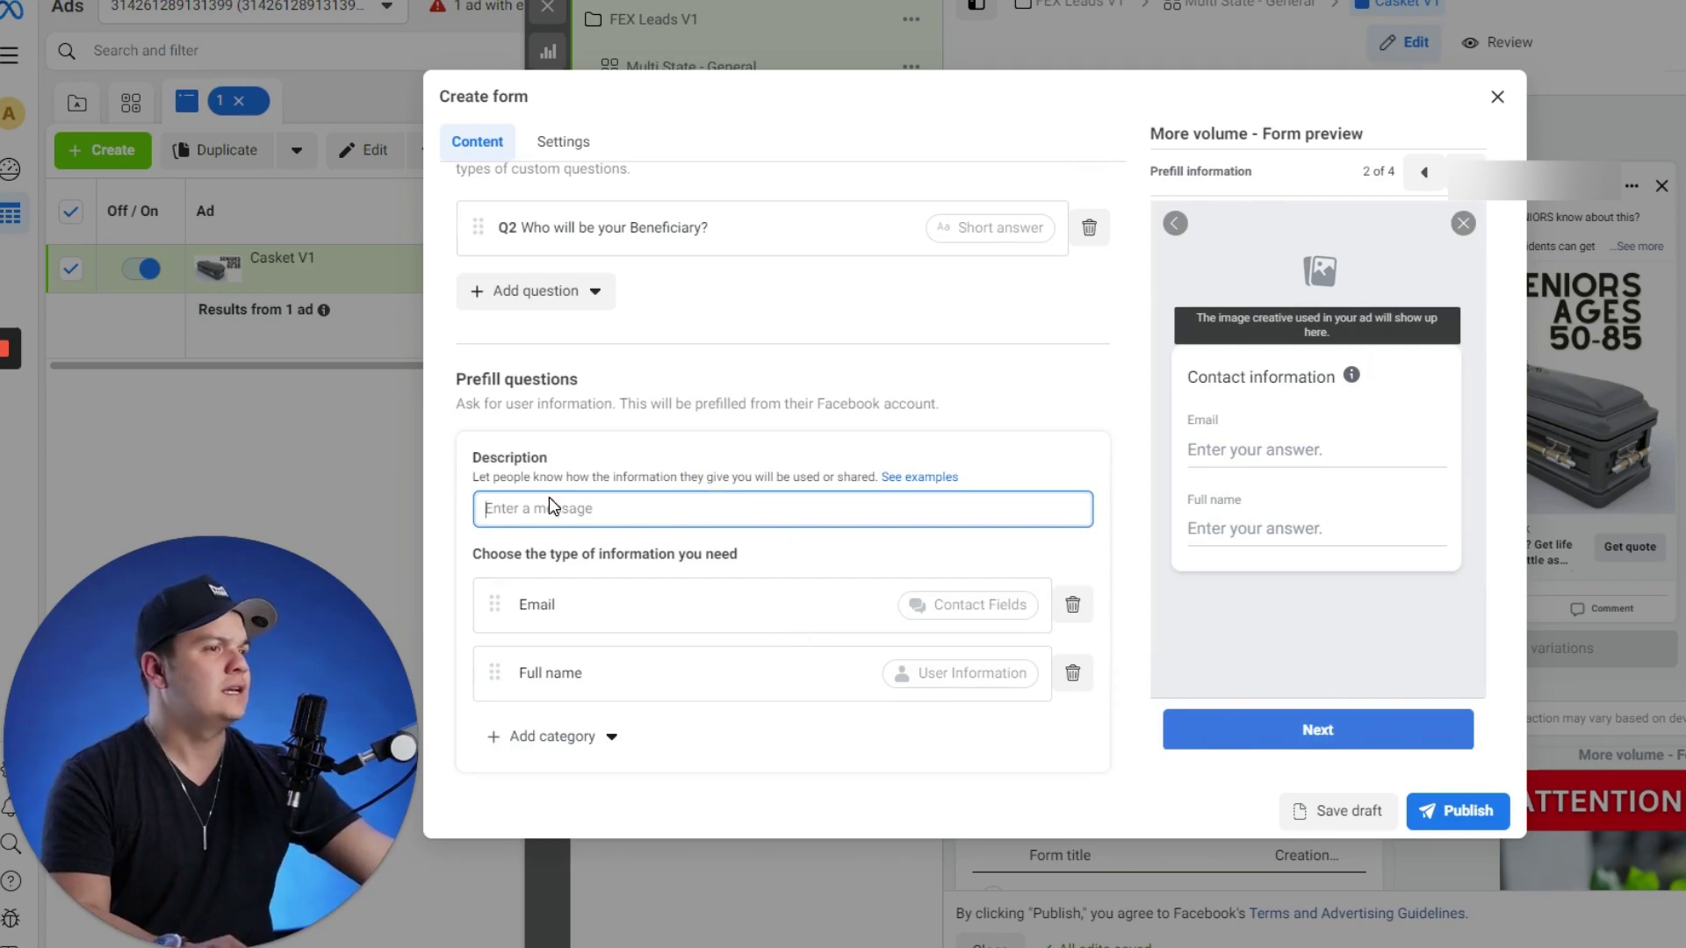
key(alt+Tab)
scroll(958, 689, down, 6)
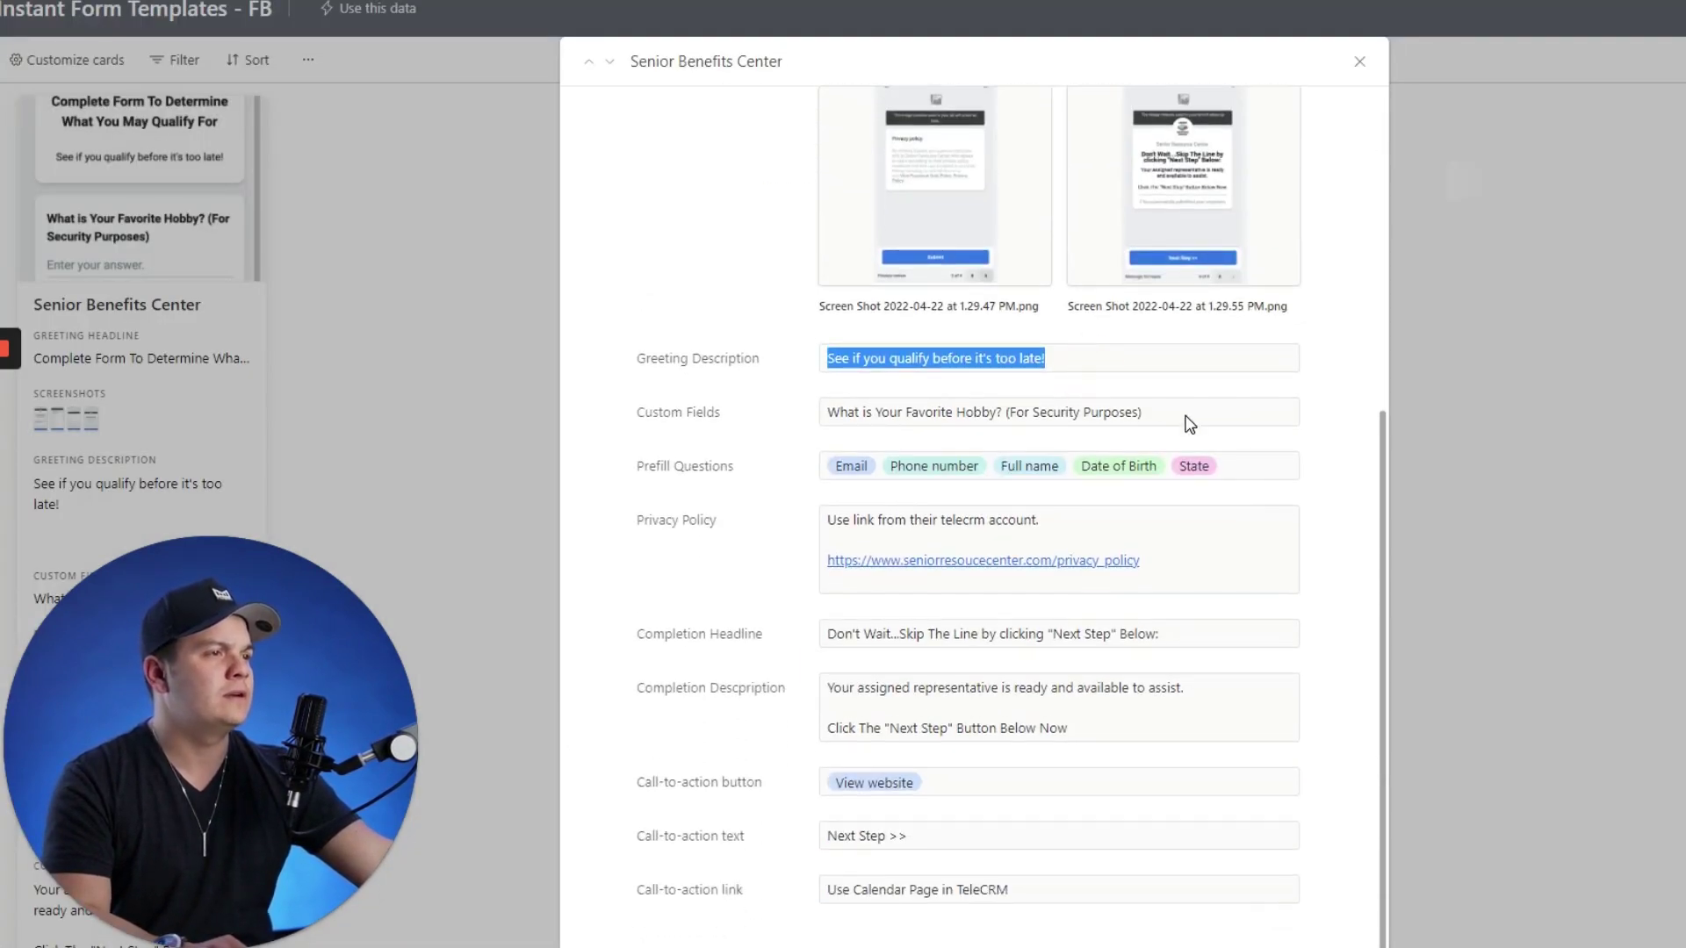
click(772, 641)
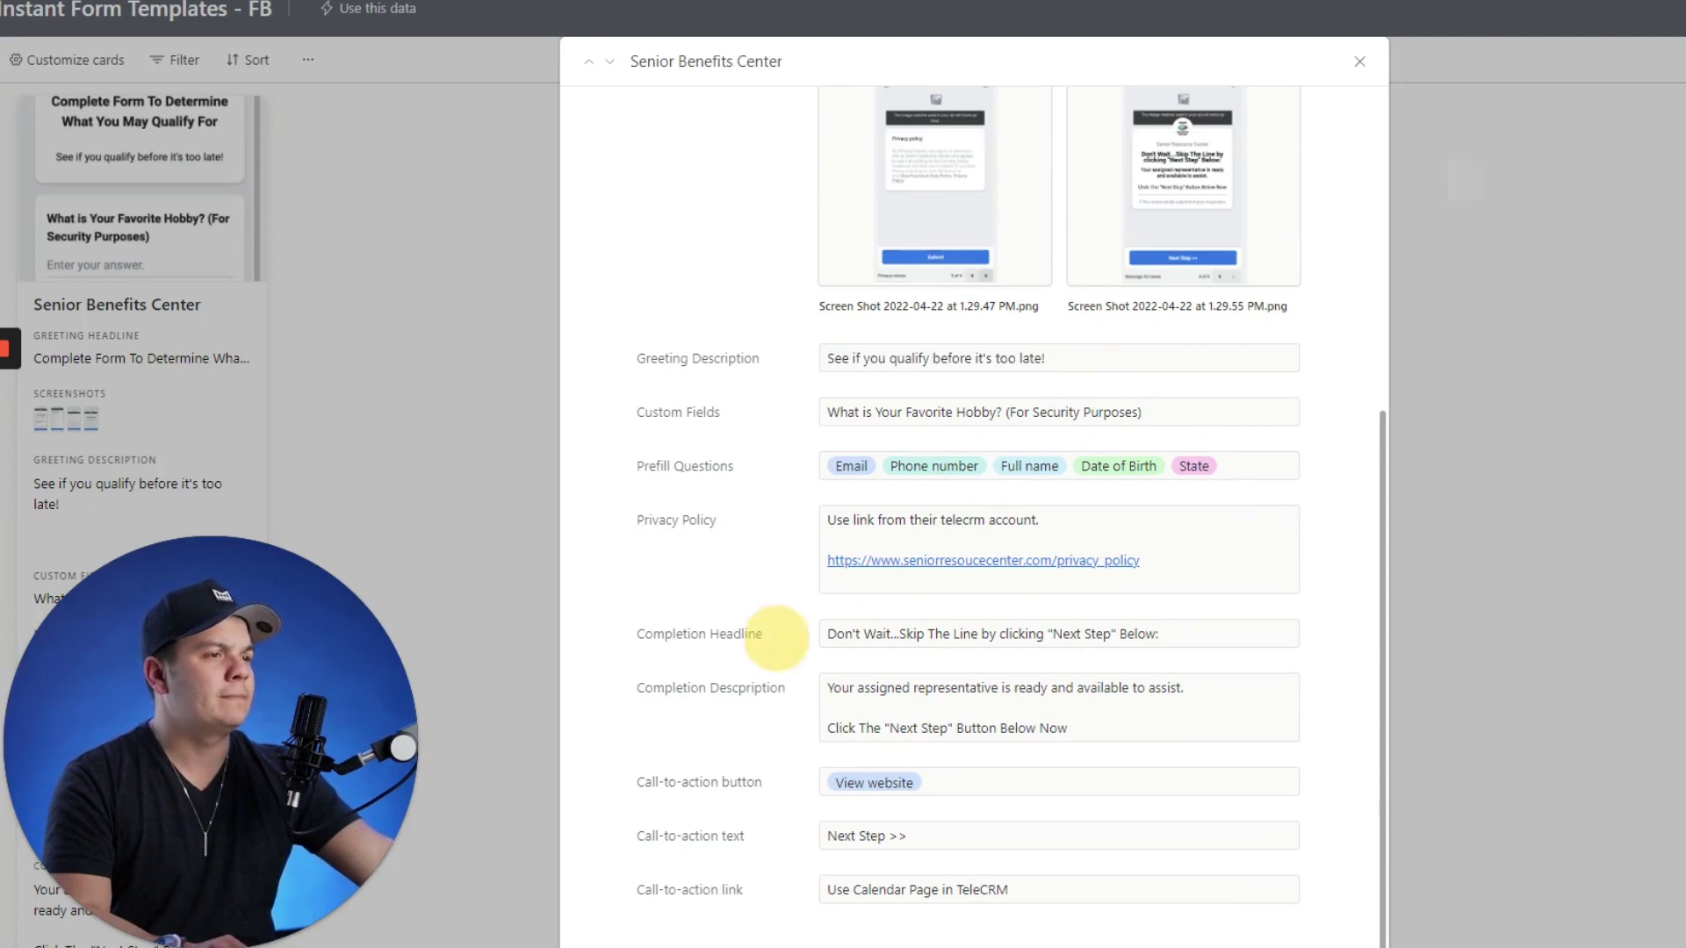
scroll(1095, 714, up, 3)
scroll(1097, 715, down, 3)
middle_click(1097, 716)
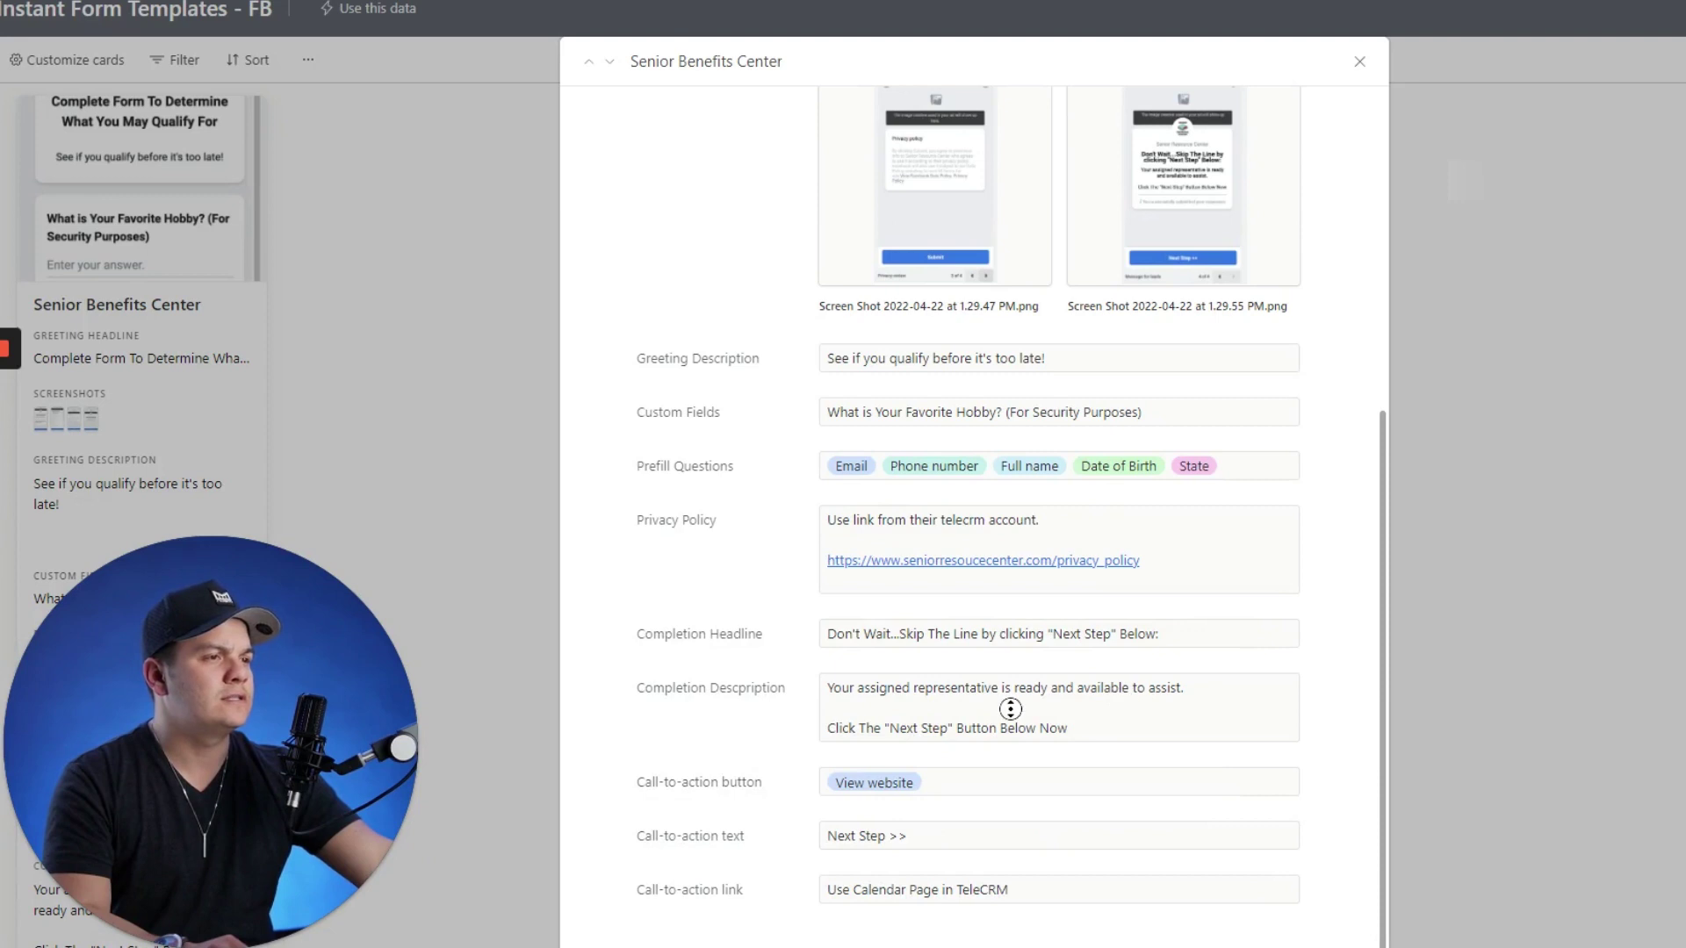
scroll(1177, 395, up, 6)
scroll(1144, 463, down, 4)
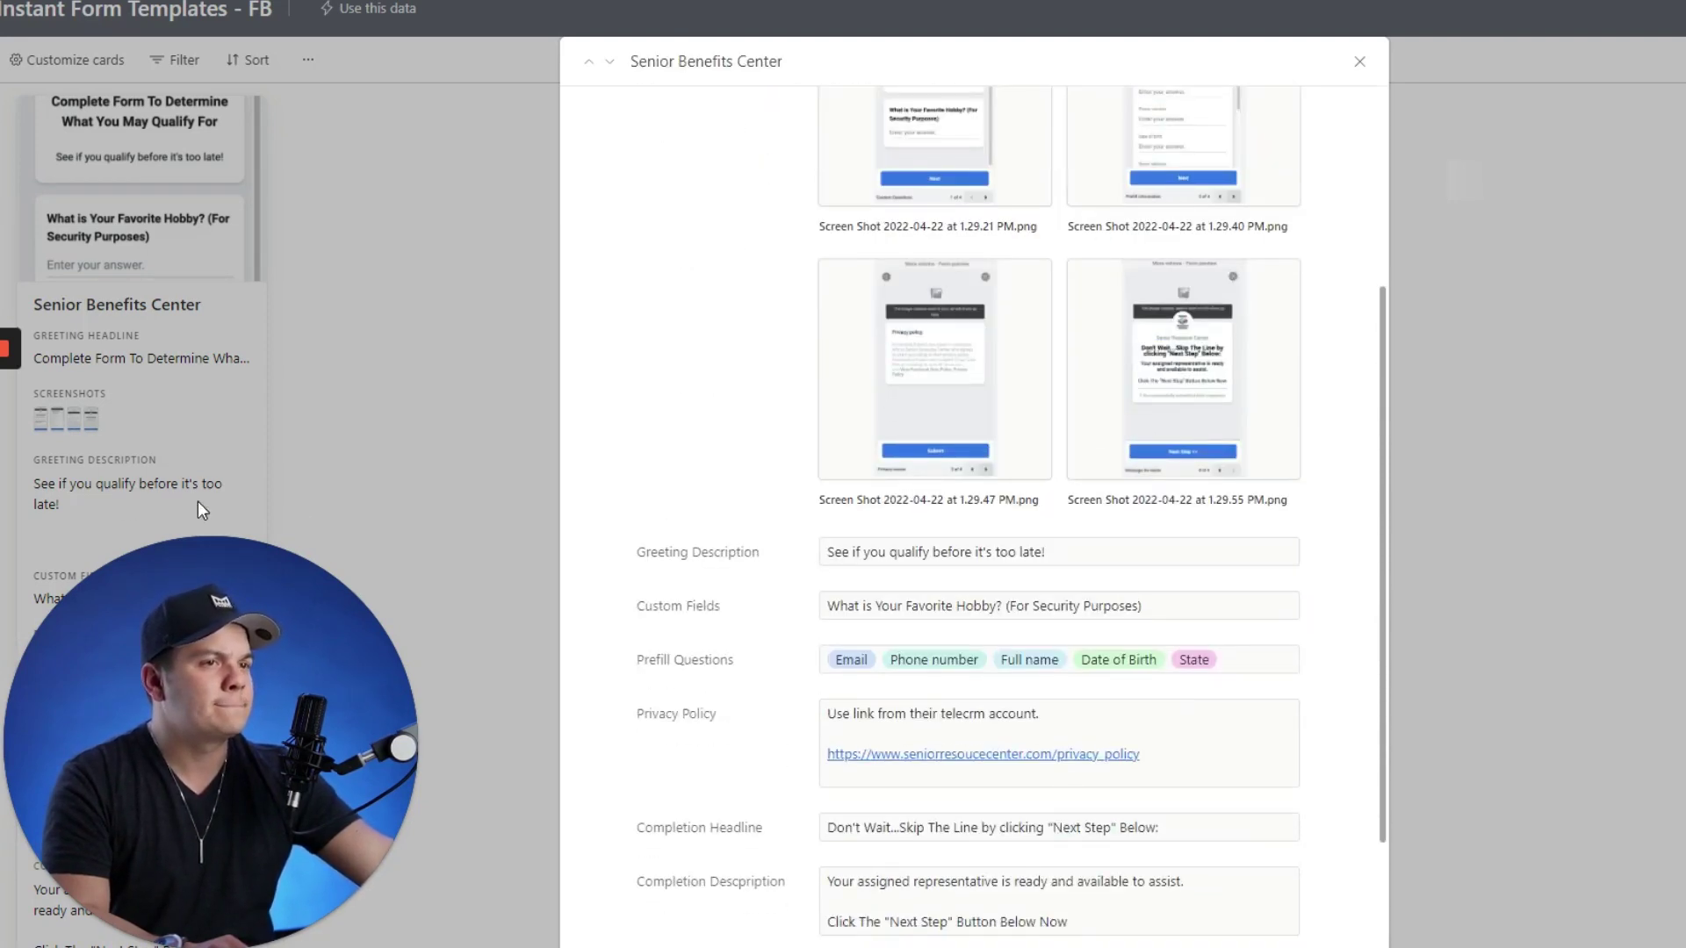
scroll(1030, 358, down, 2)
scroll(1110, 334, up, 5)
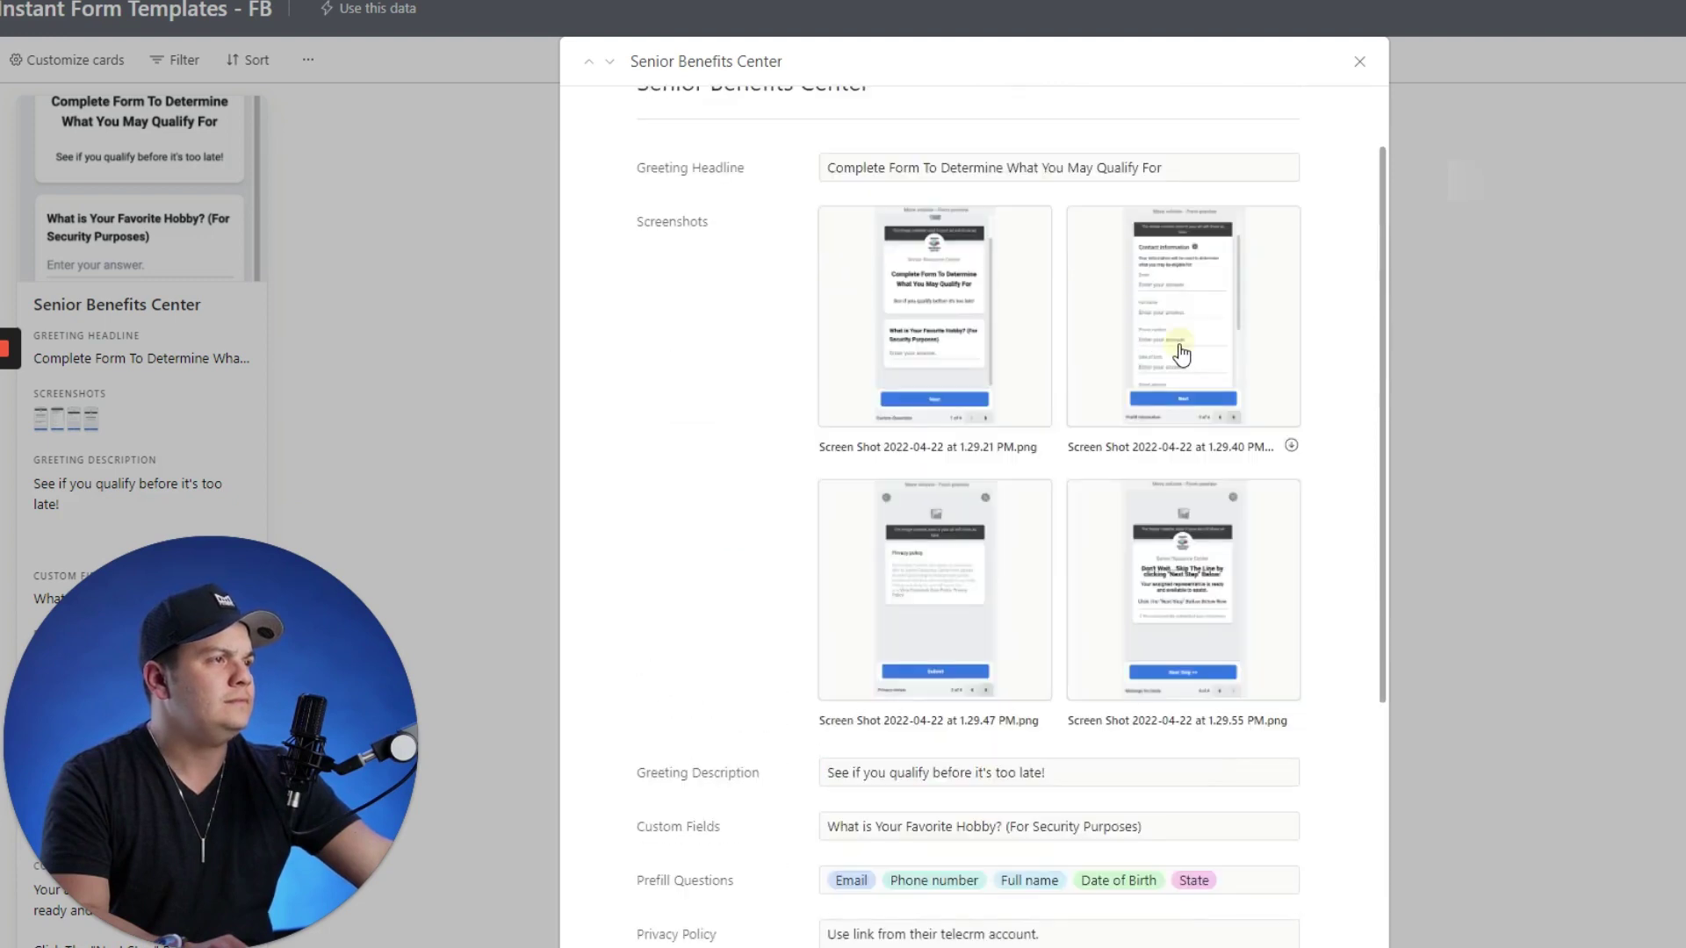
click(1180, 355)
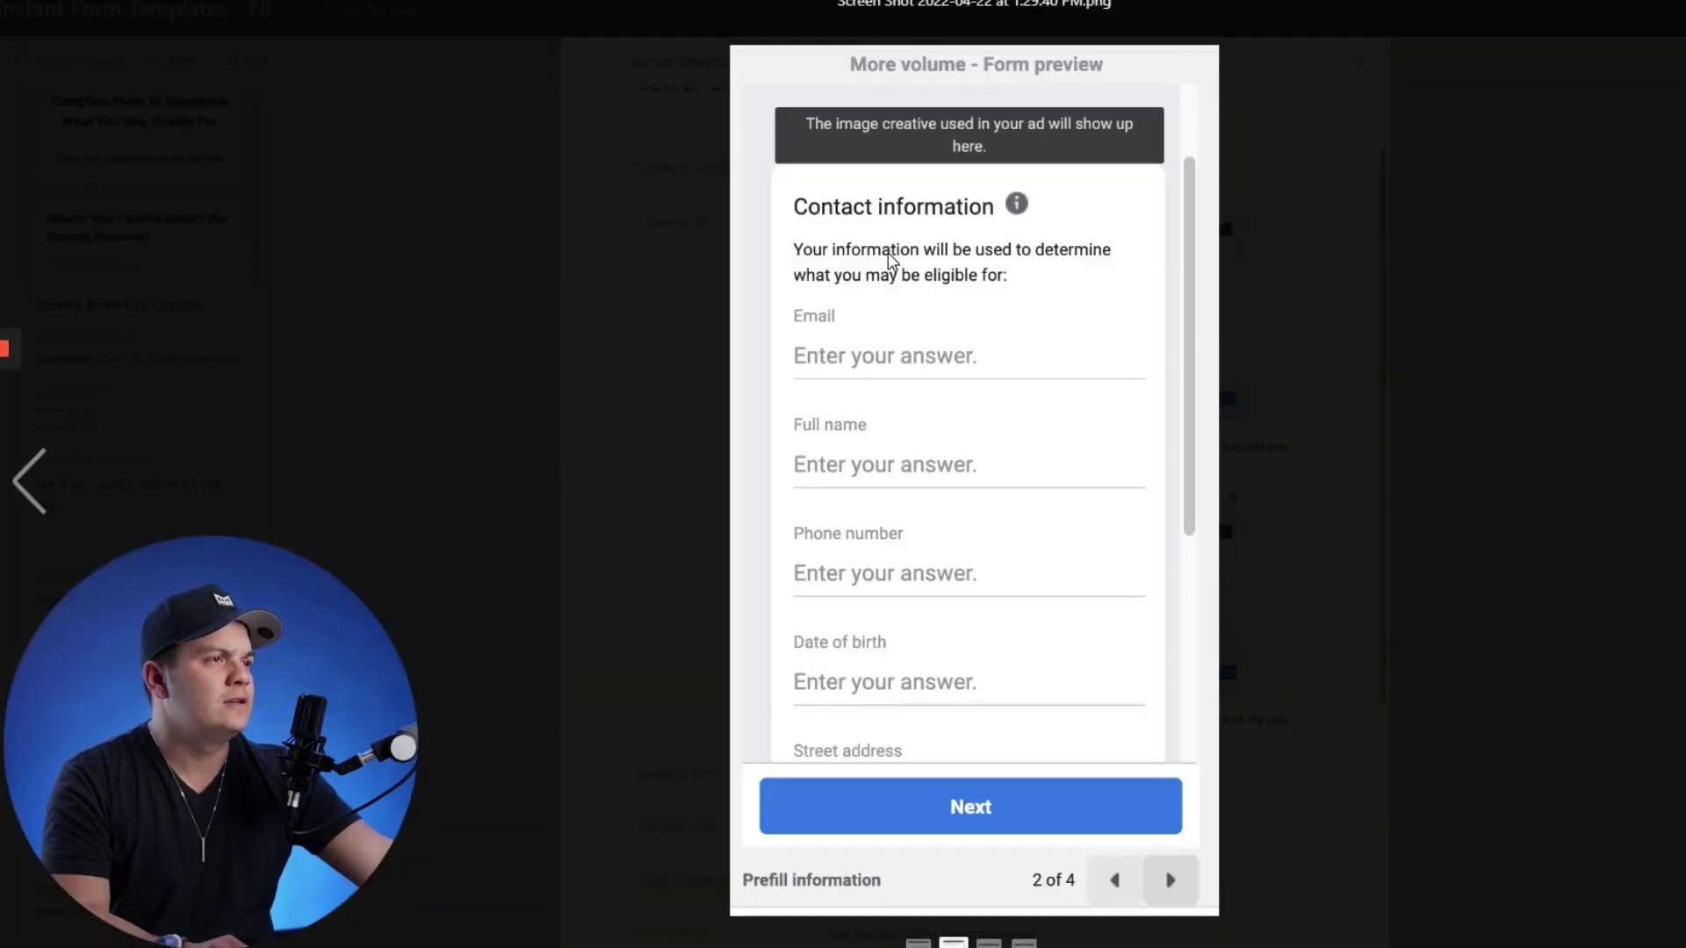
drag(1010, 271, 897, 264)
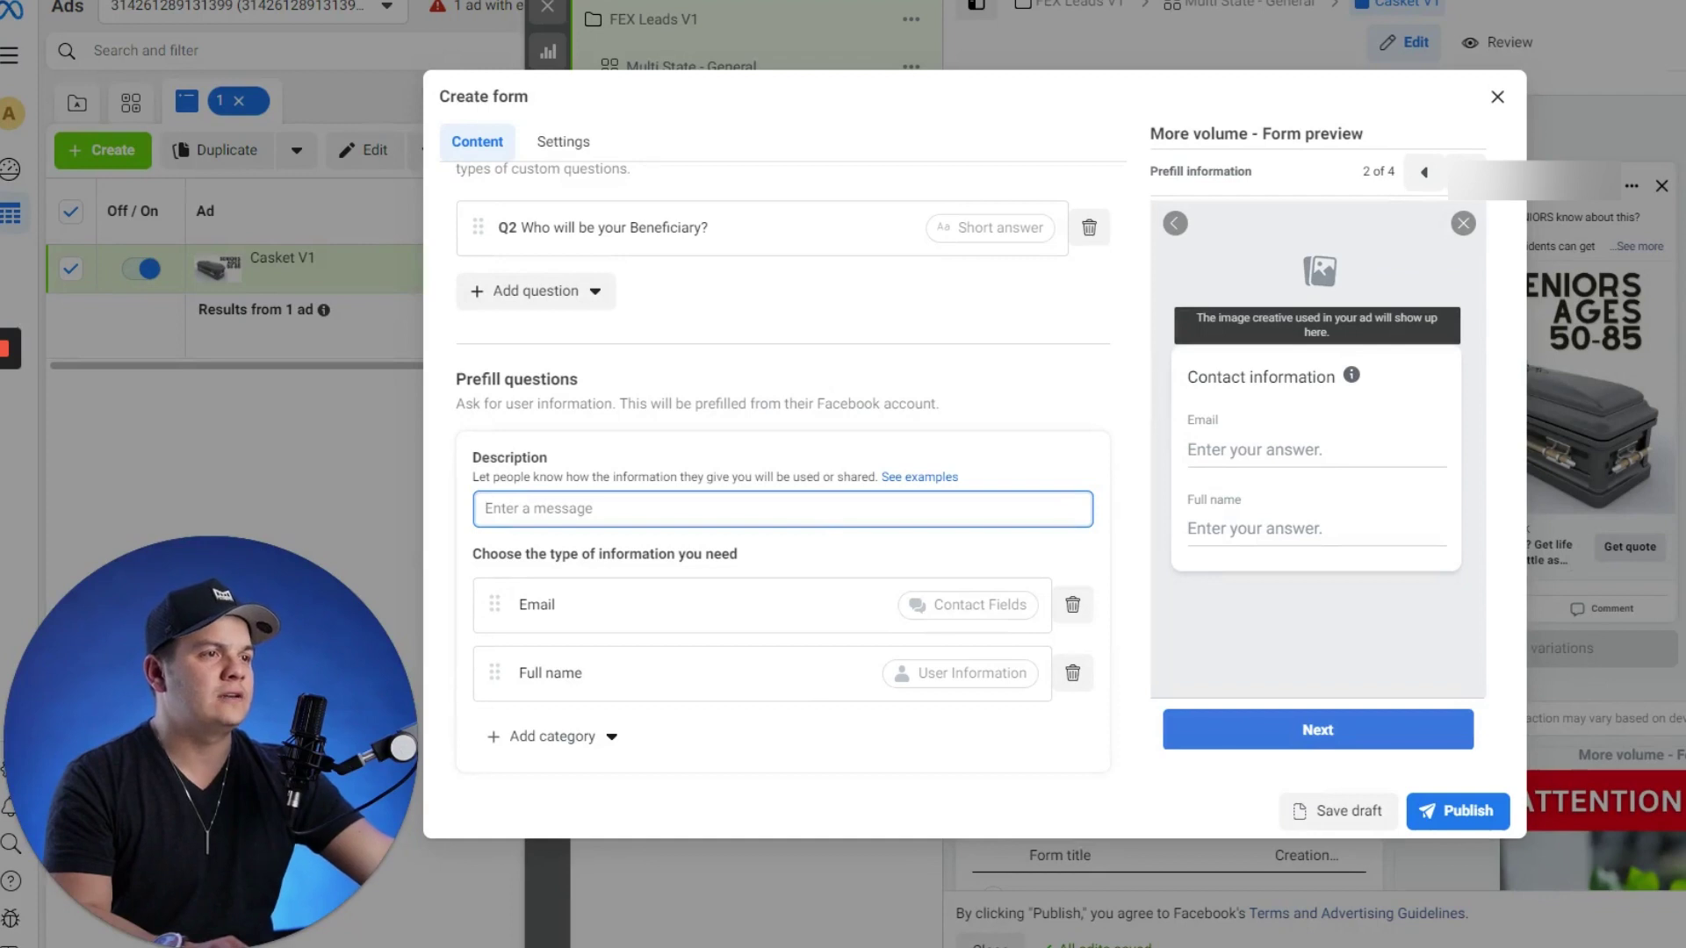
- Enter "Your information will be used to determine what you may qualify for:" as the prefill questions' description
text(You infor)
key(BackSpace)
key(BackSpace)
key(BackSpace)
text(r informa)
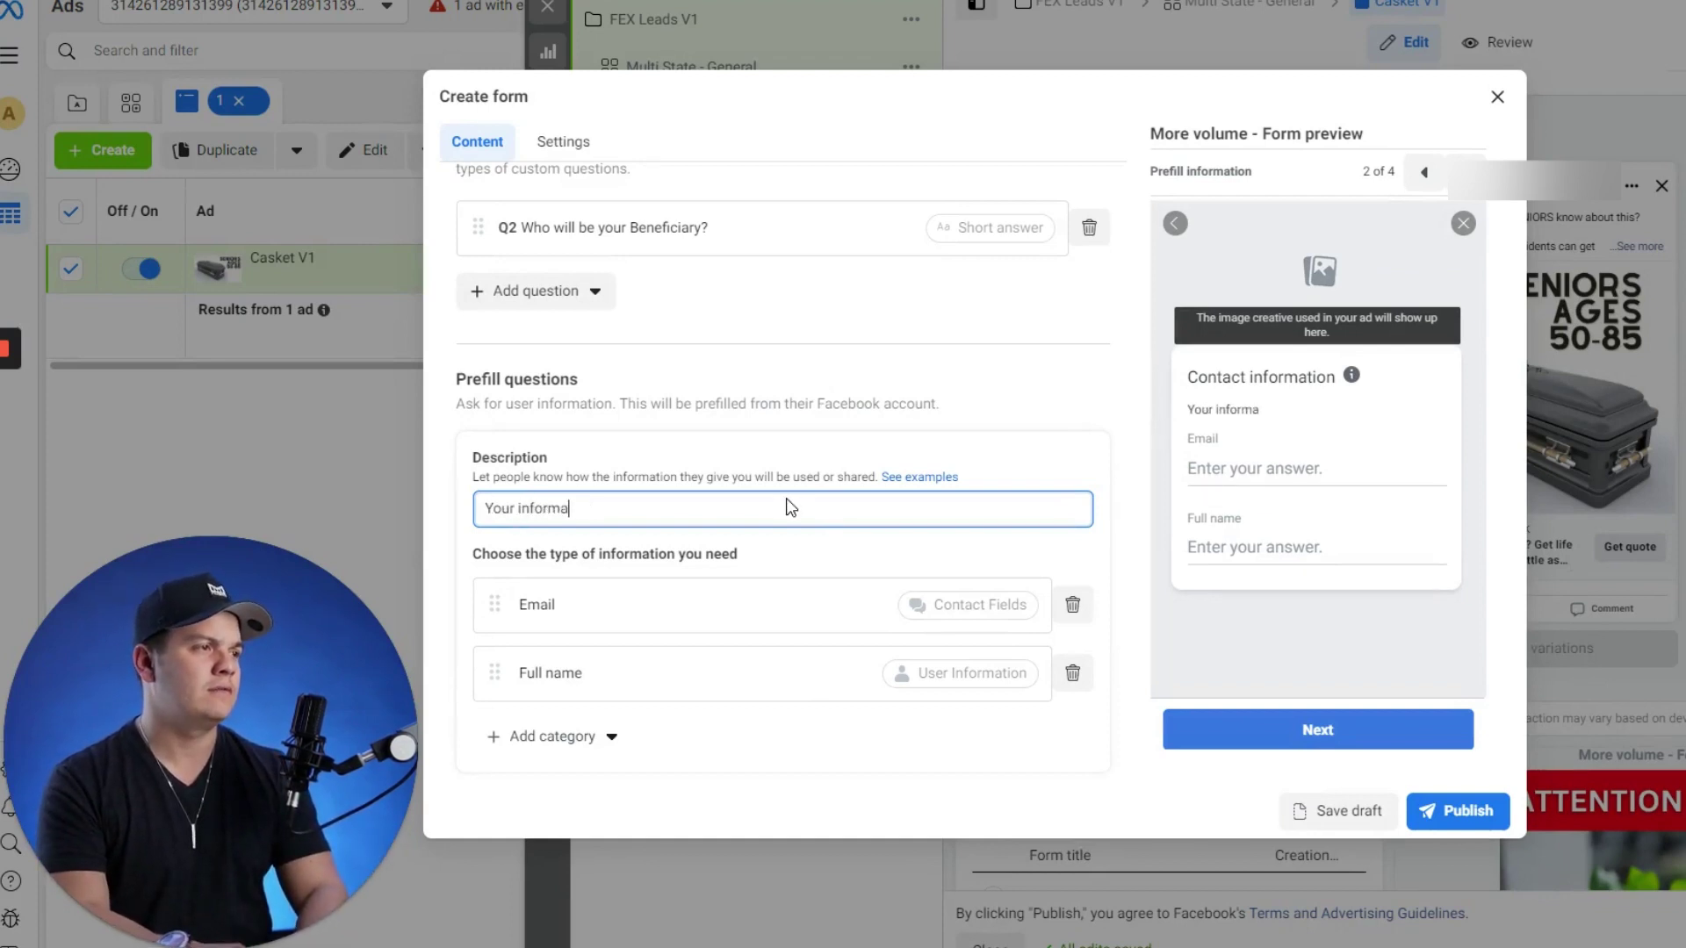
text(tion will be used )
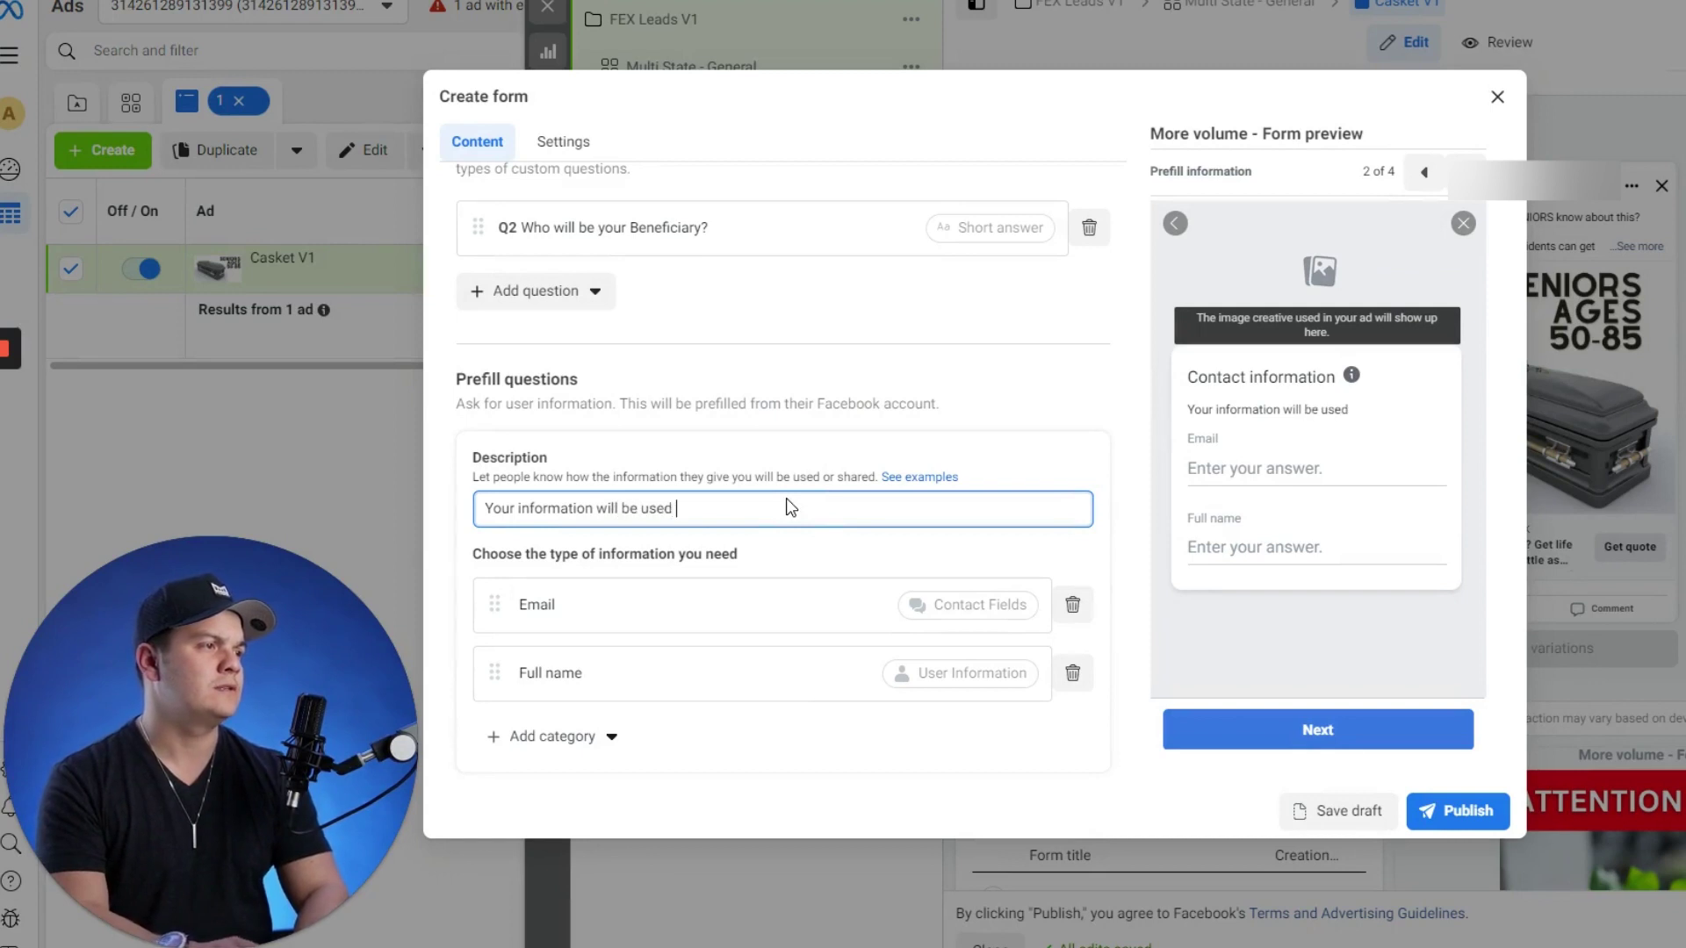
text(to determine )
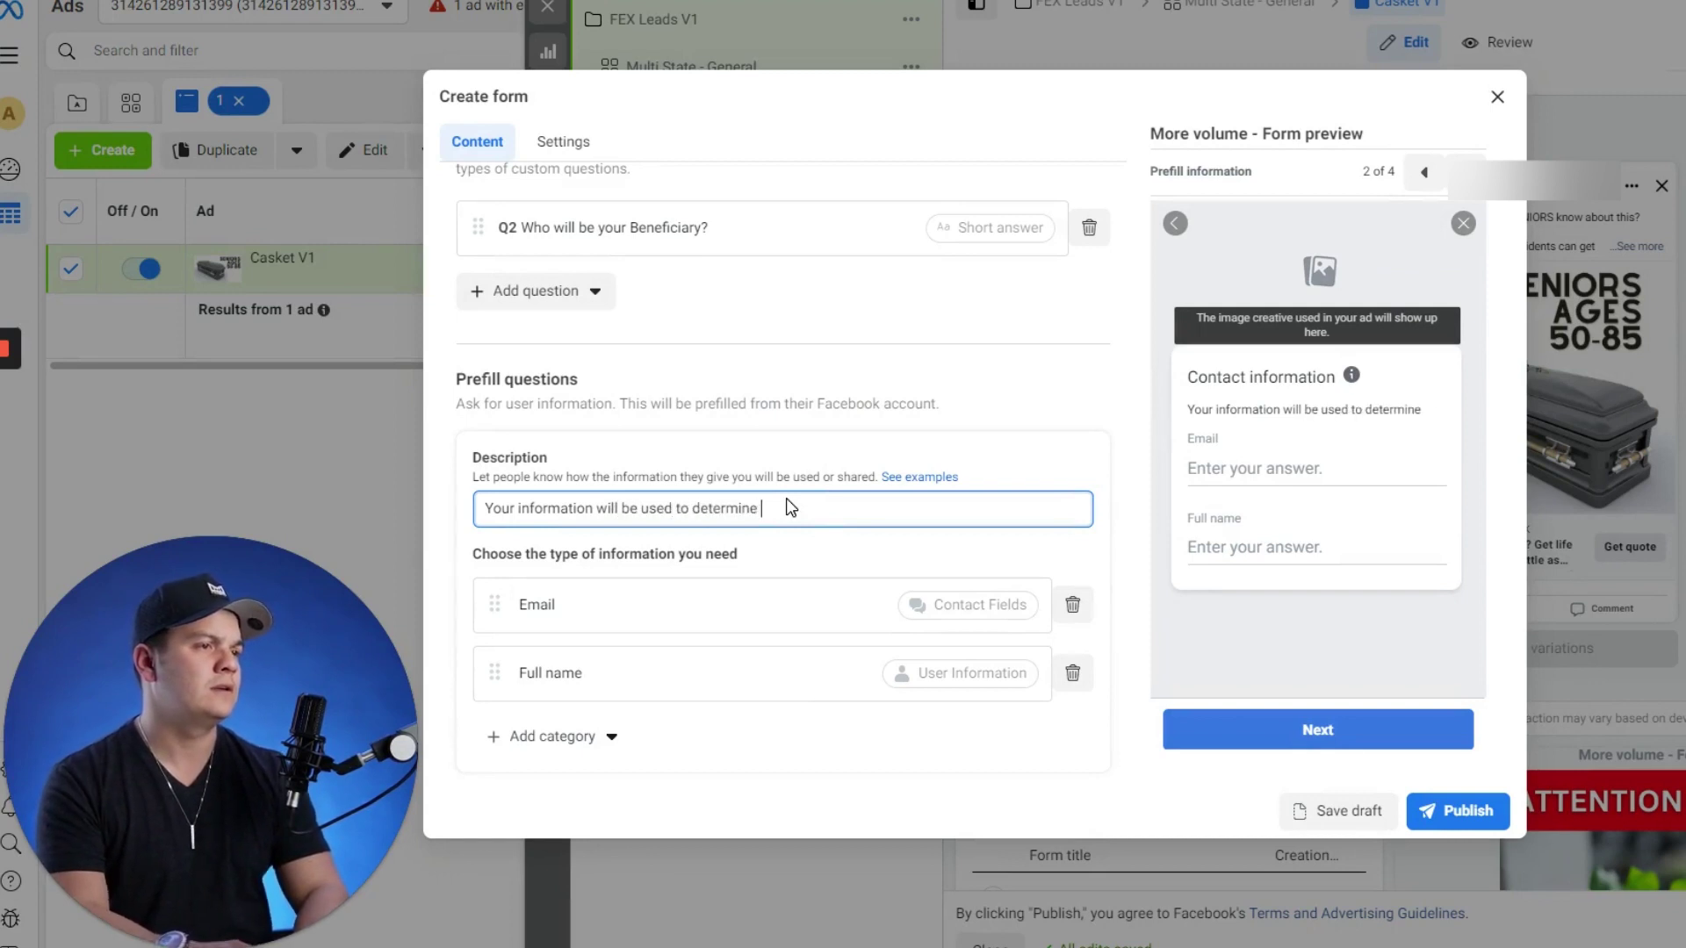
text(what you may qualify for:)
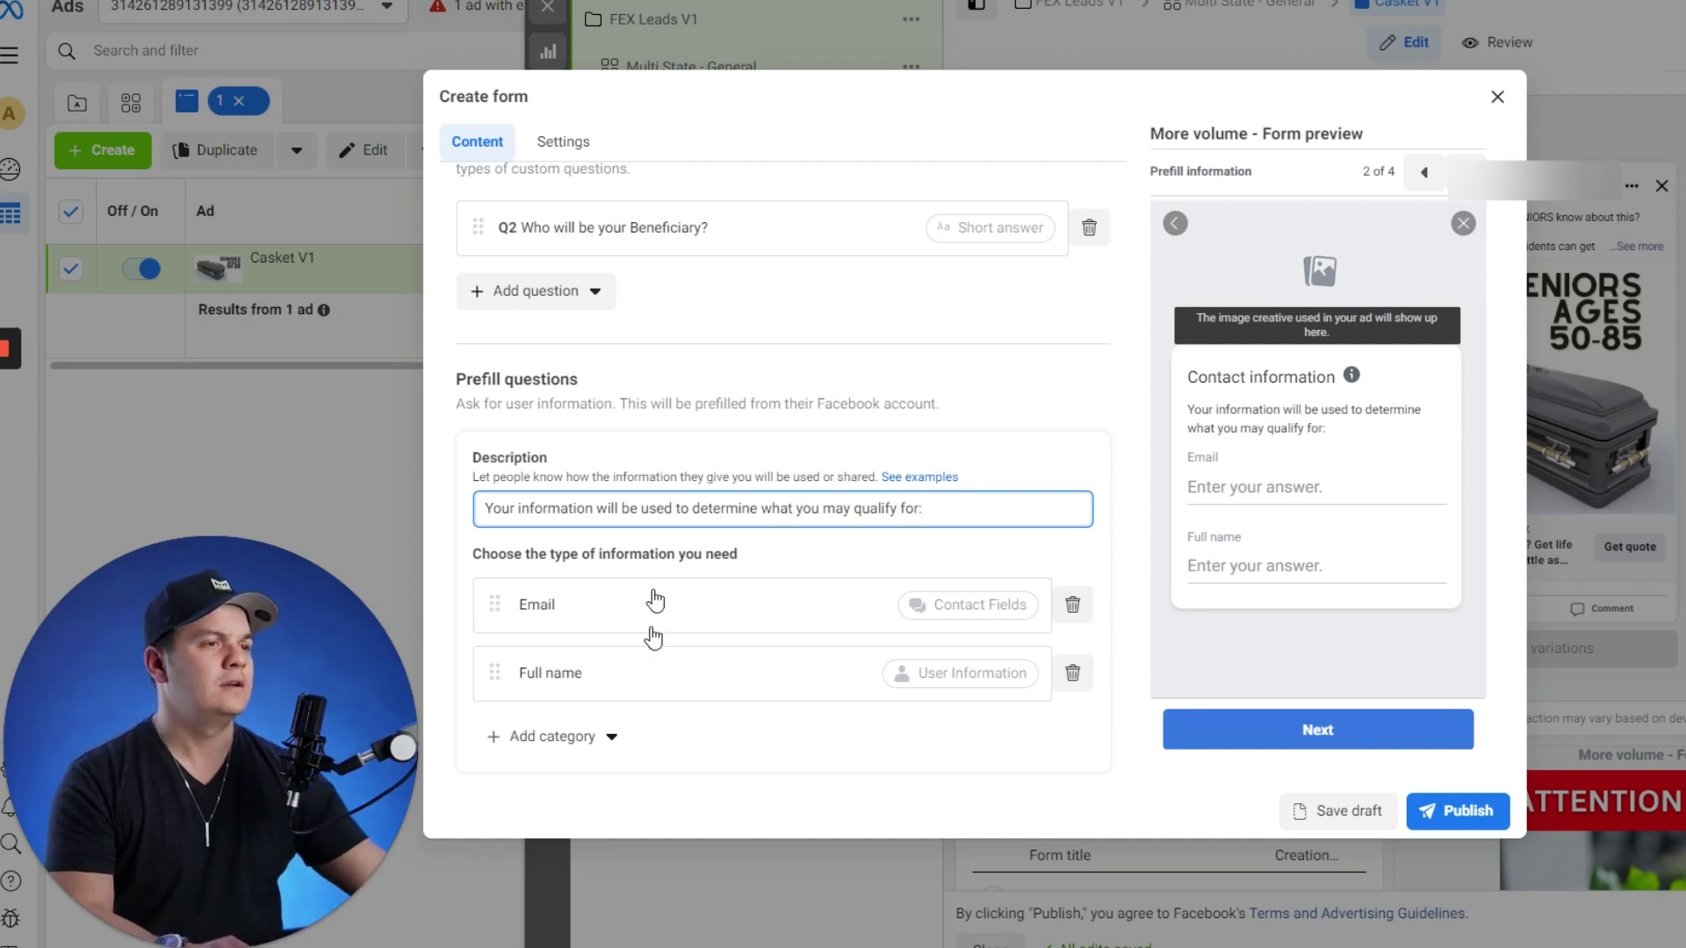
- Remove the Full name prefill field and add the Phone number and State contact fields
scroll(595, 707, down, 2)
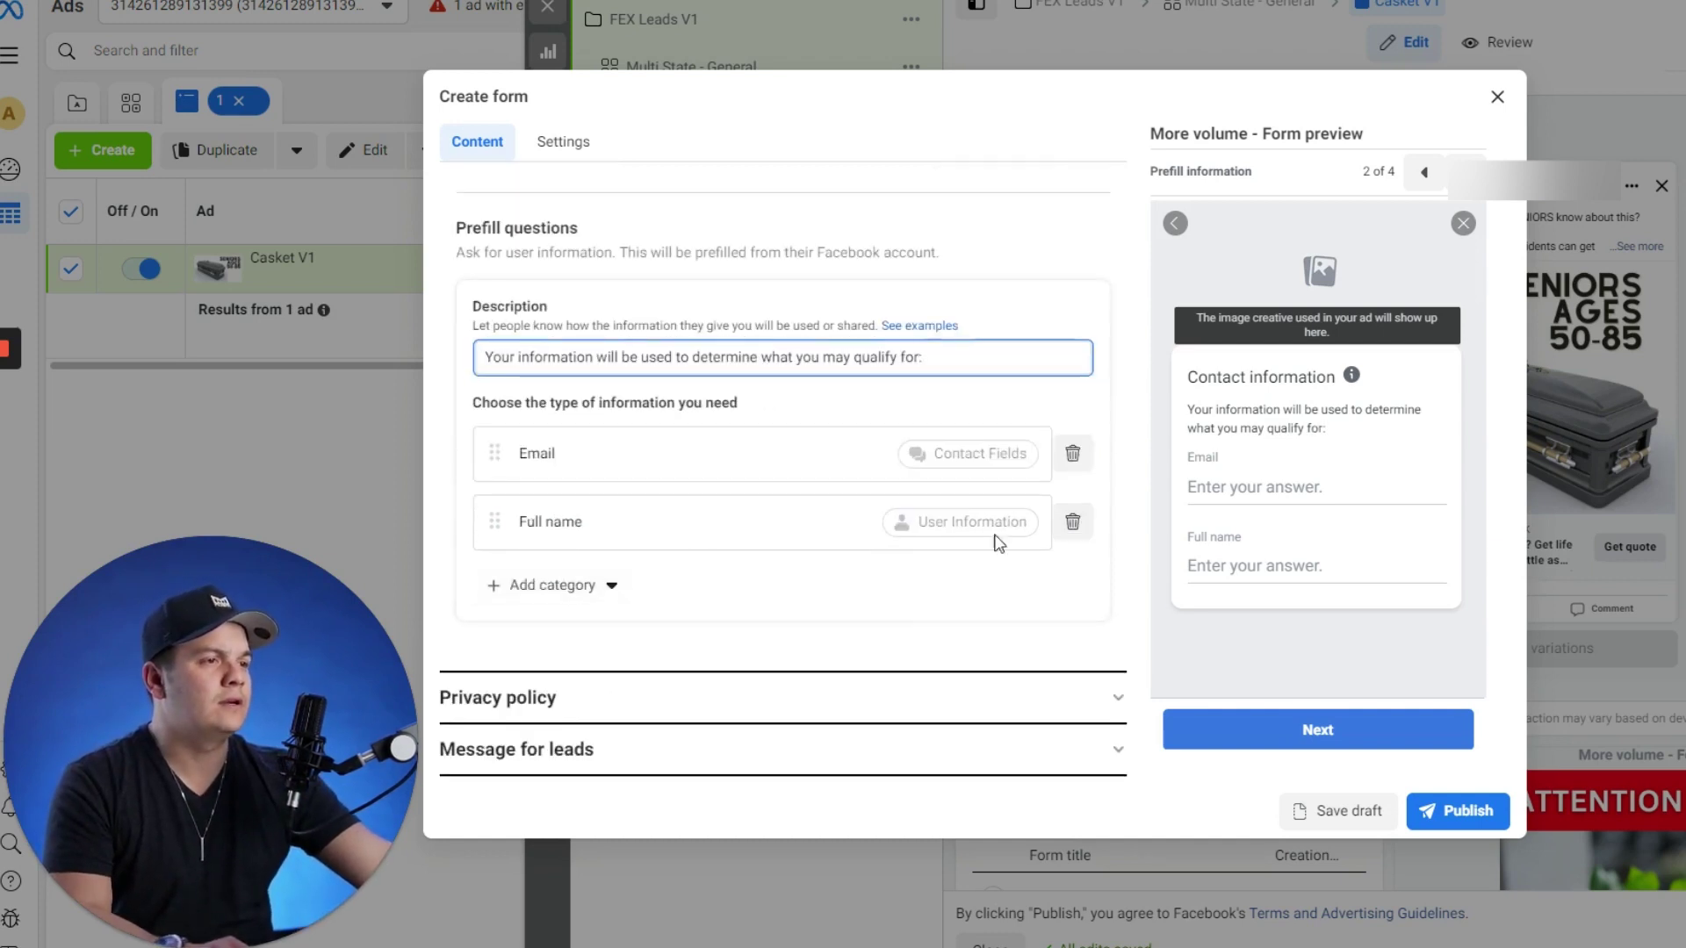
click(1070, 529)
click(566, 587)
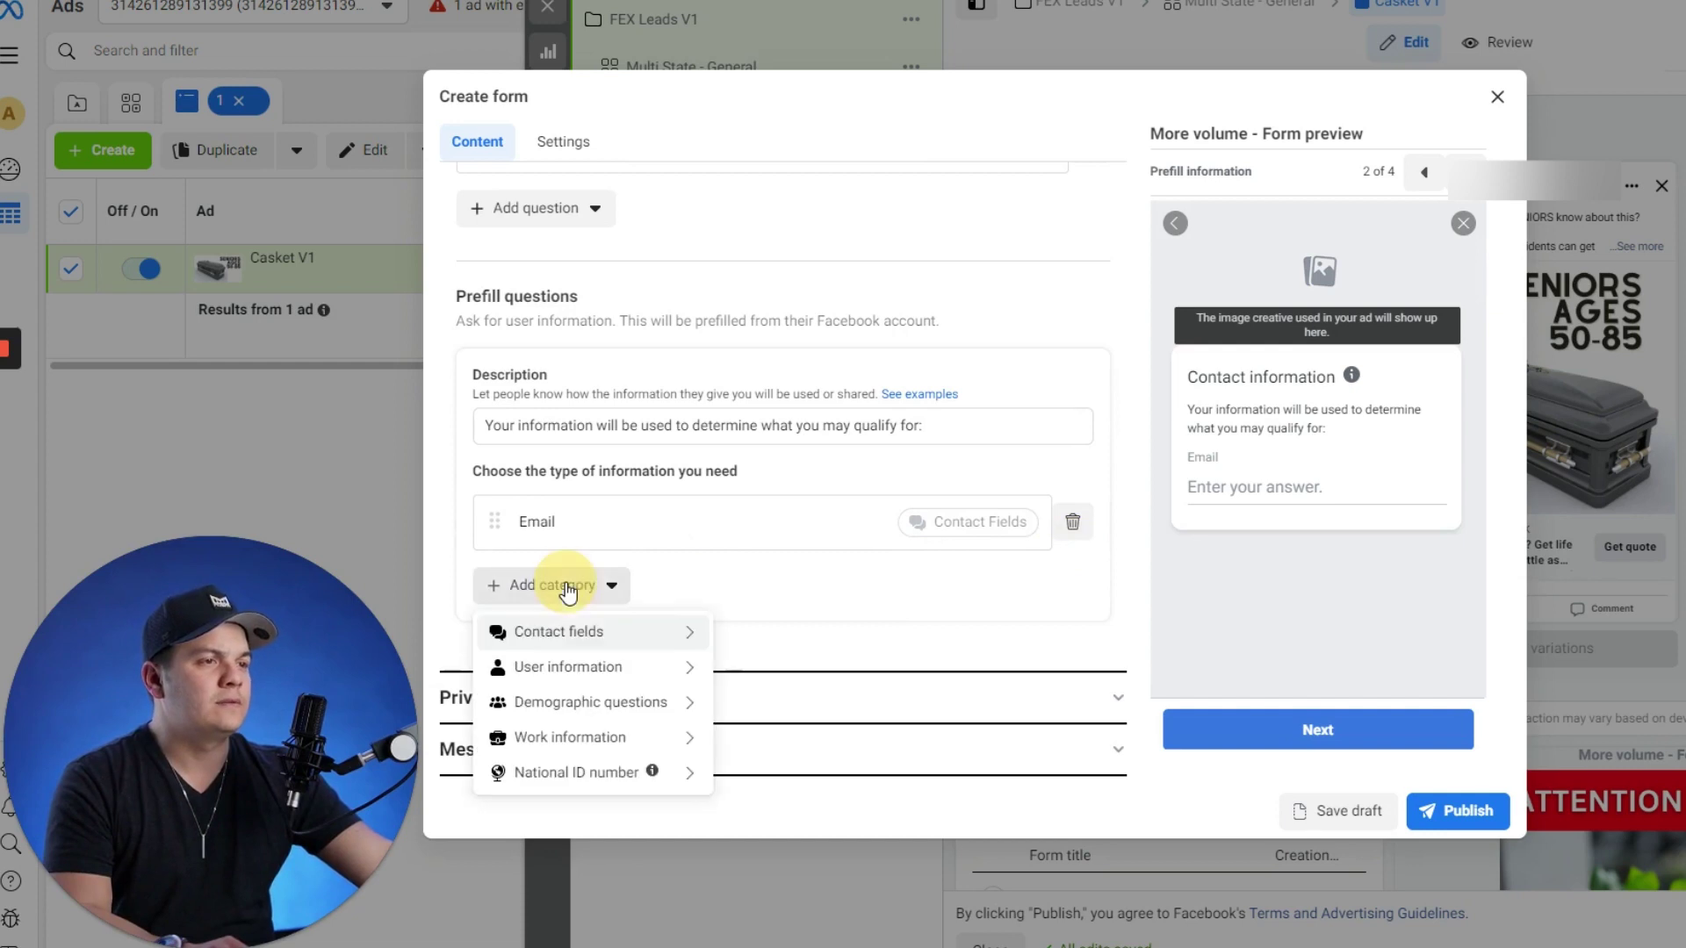
mouse_move(614, 632)
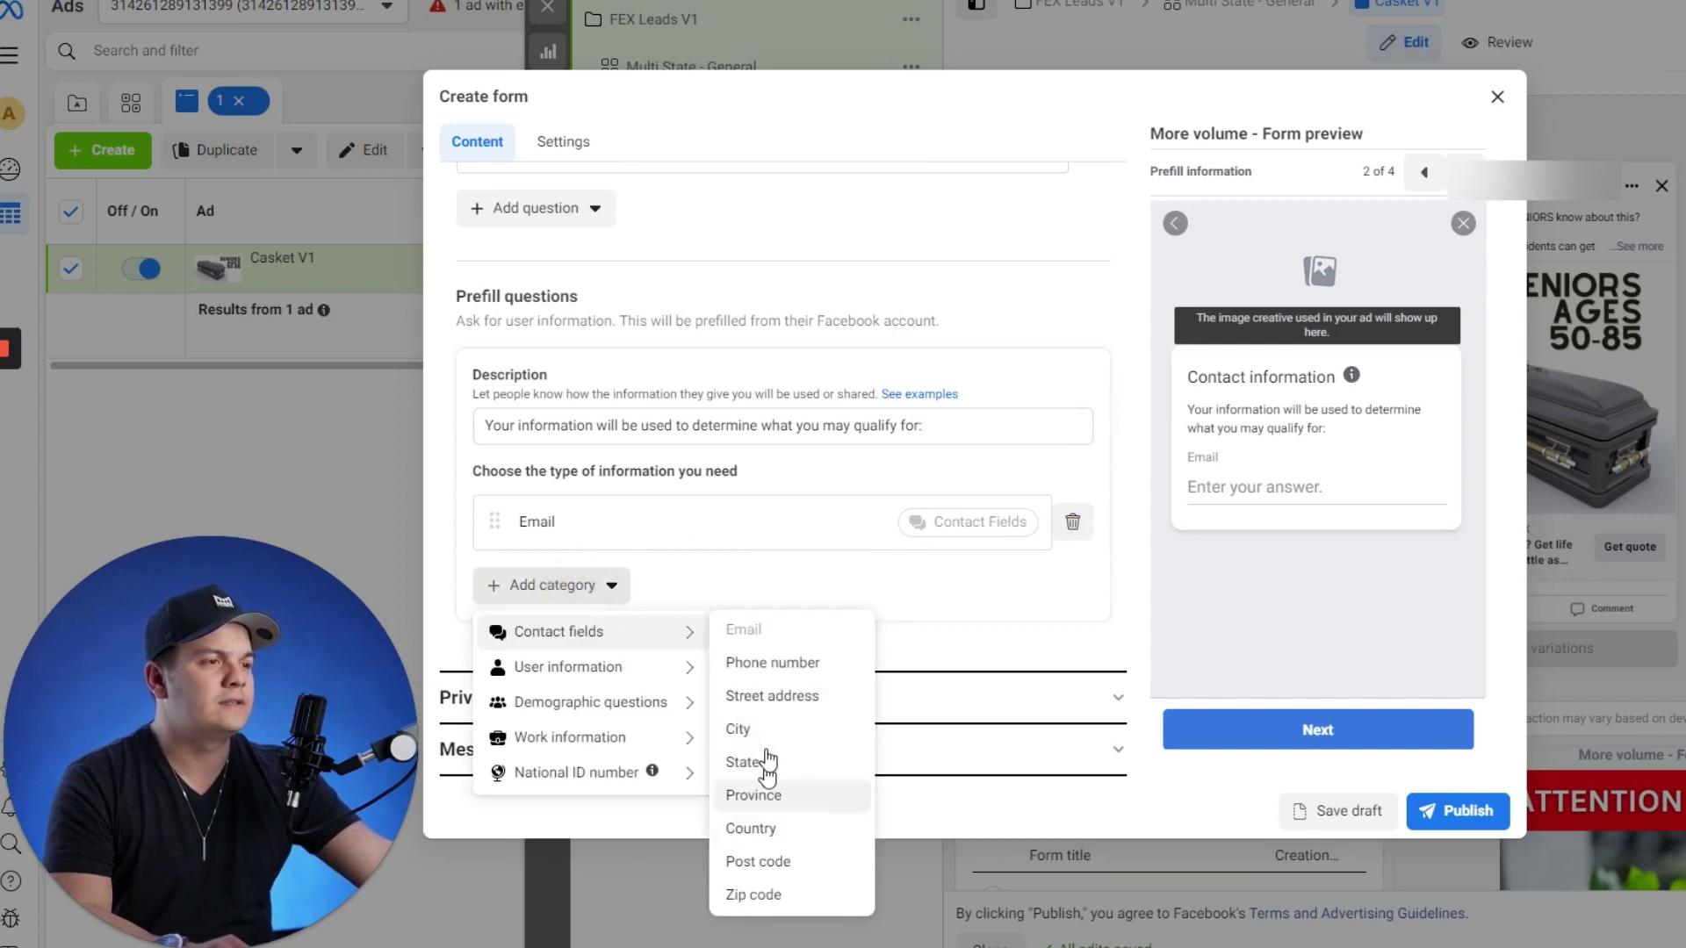
click(772, 663)
click(612, 645)
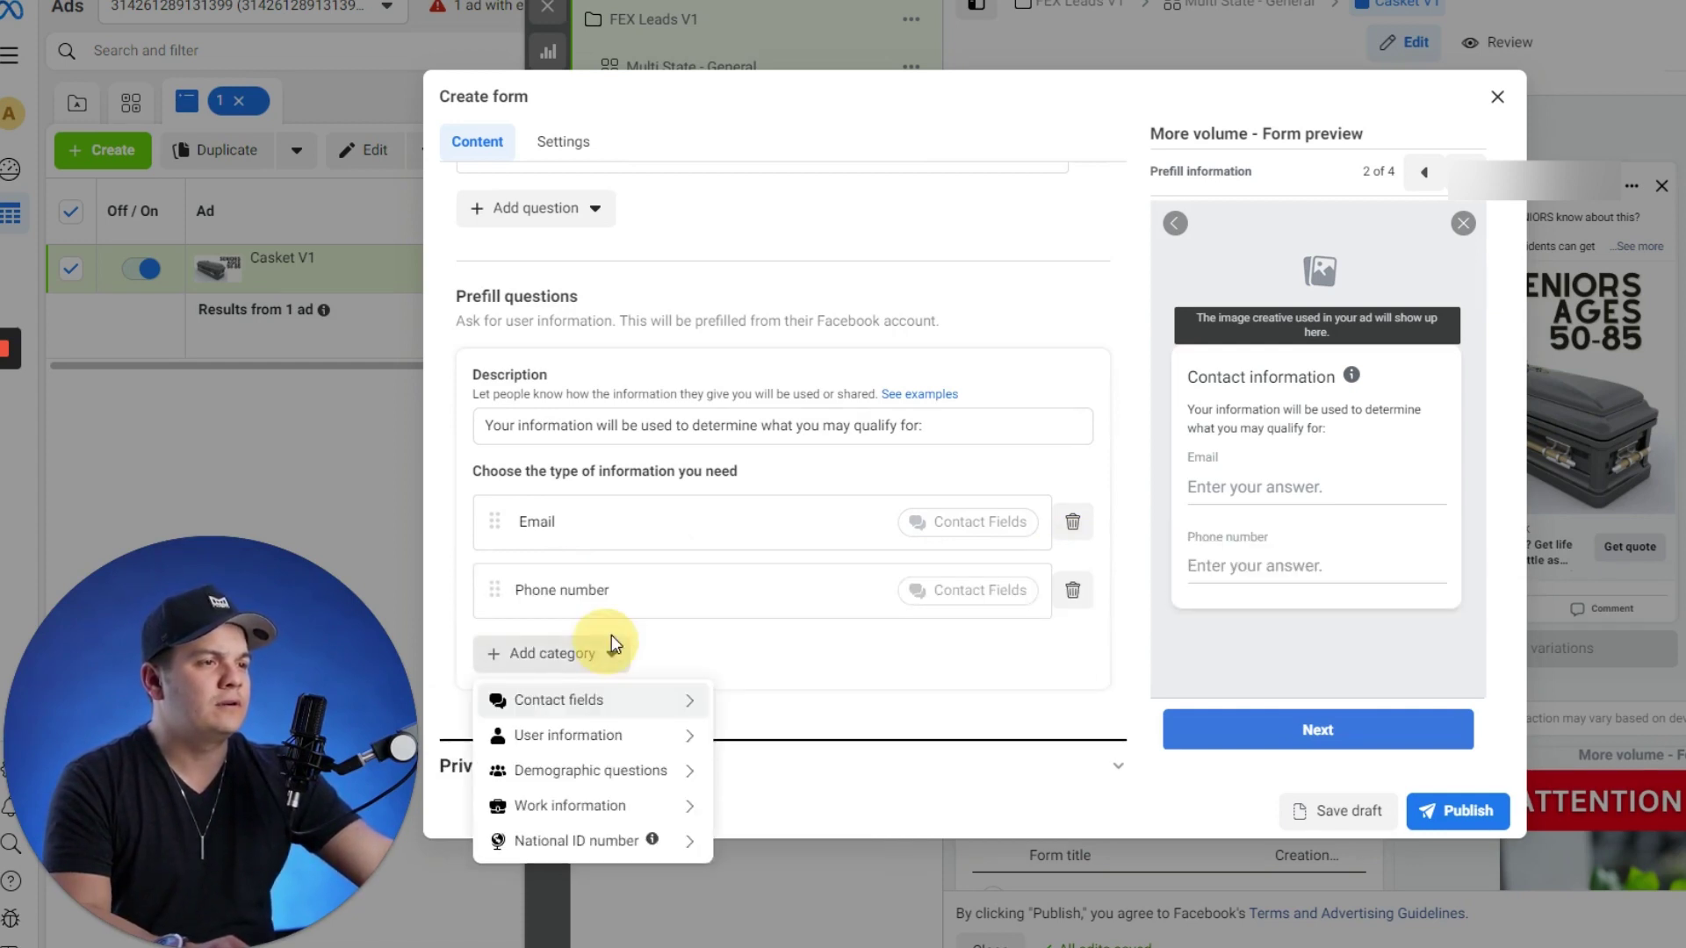
mouse_move(680, 703)
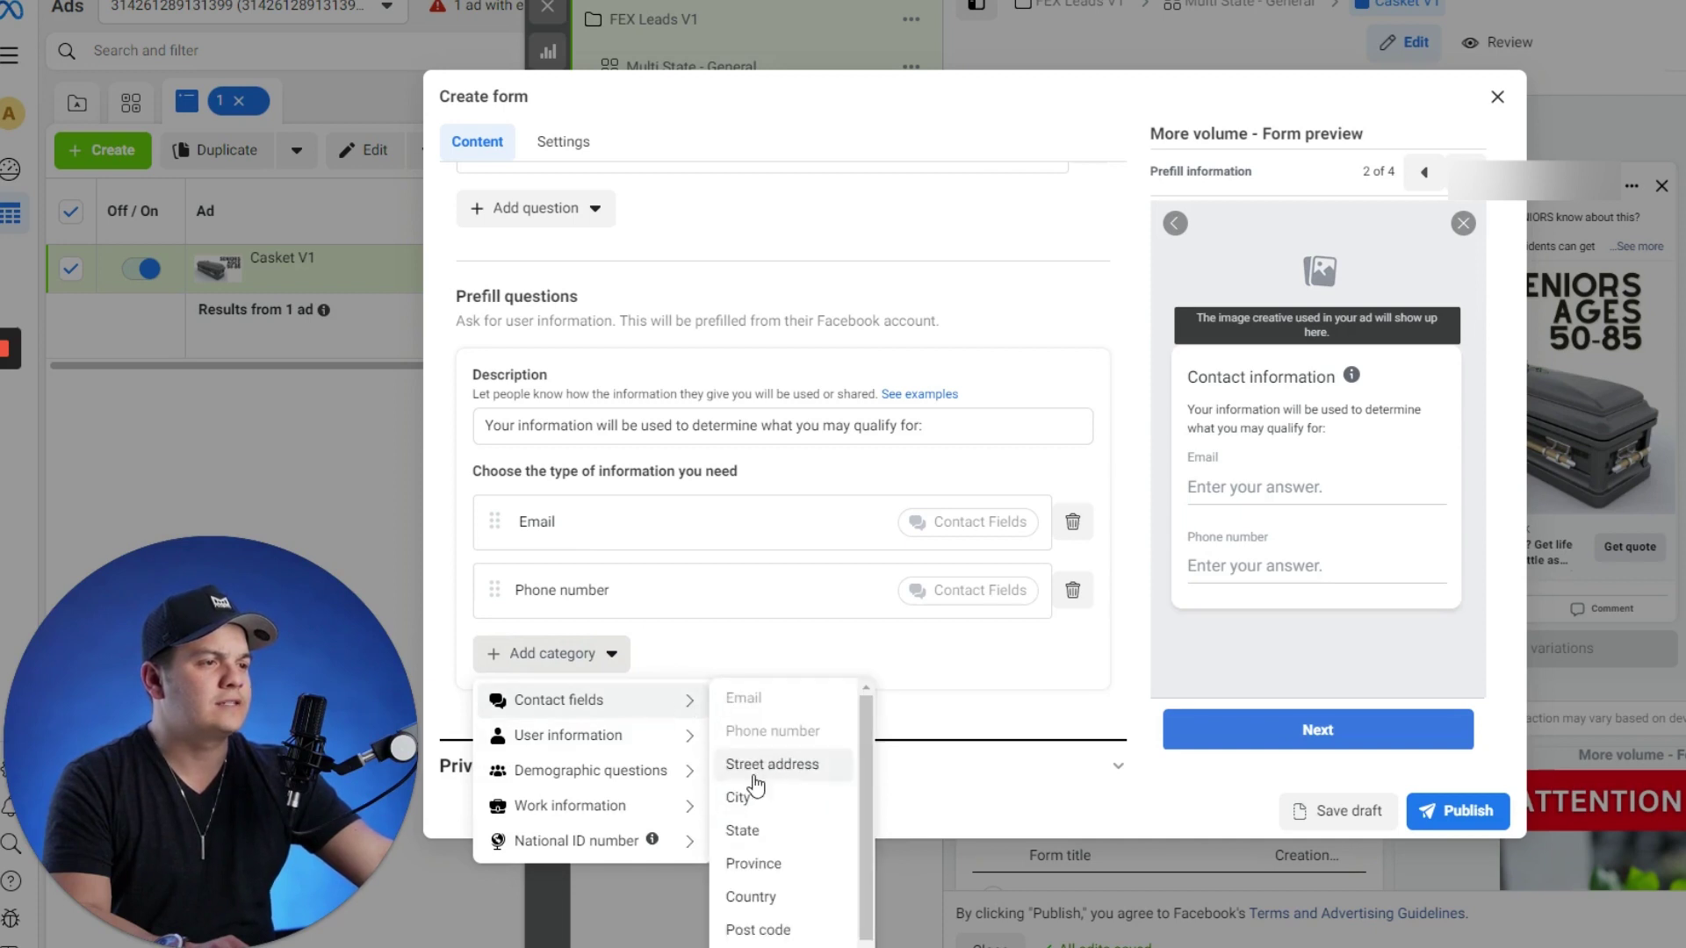
click(766, 831)
- Add First name and Last name from the user information category to the prefill questions
click(570, 727)
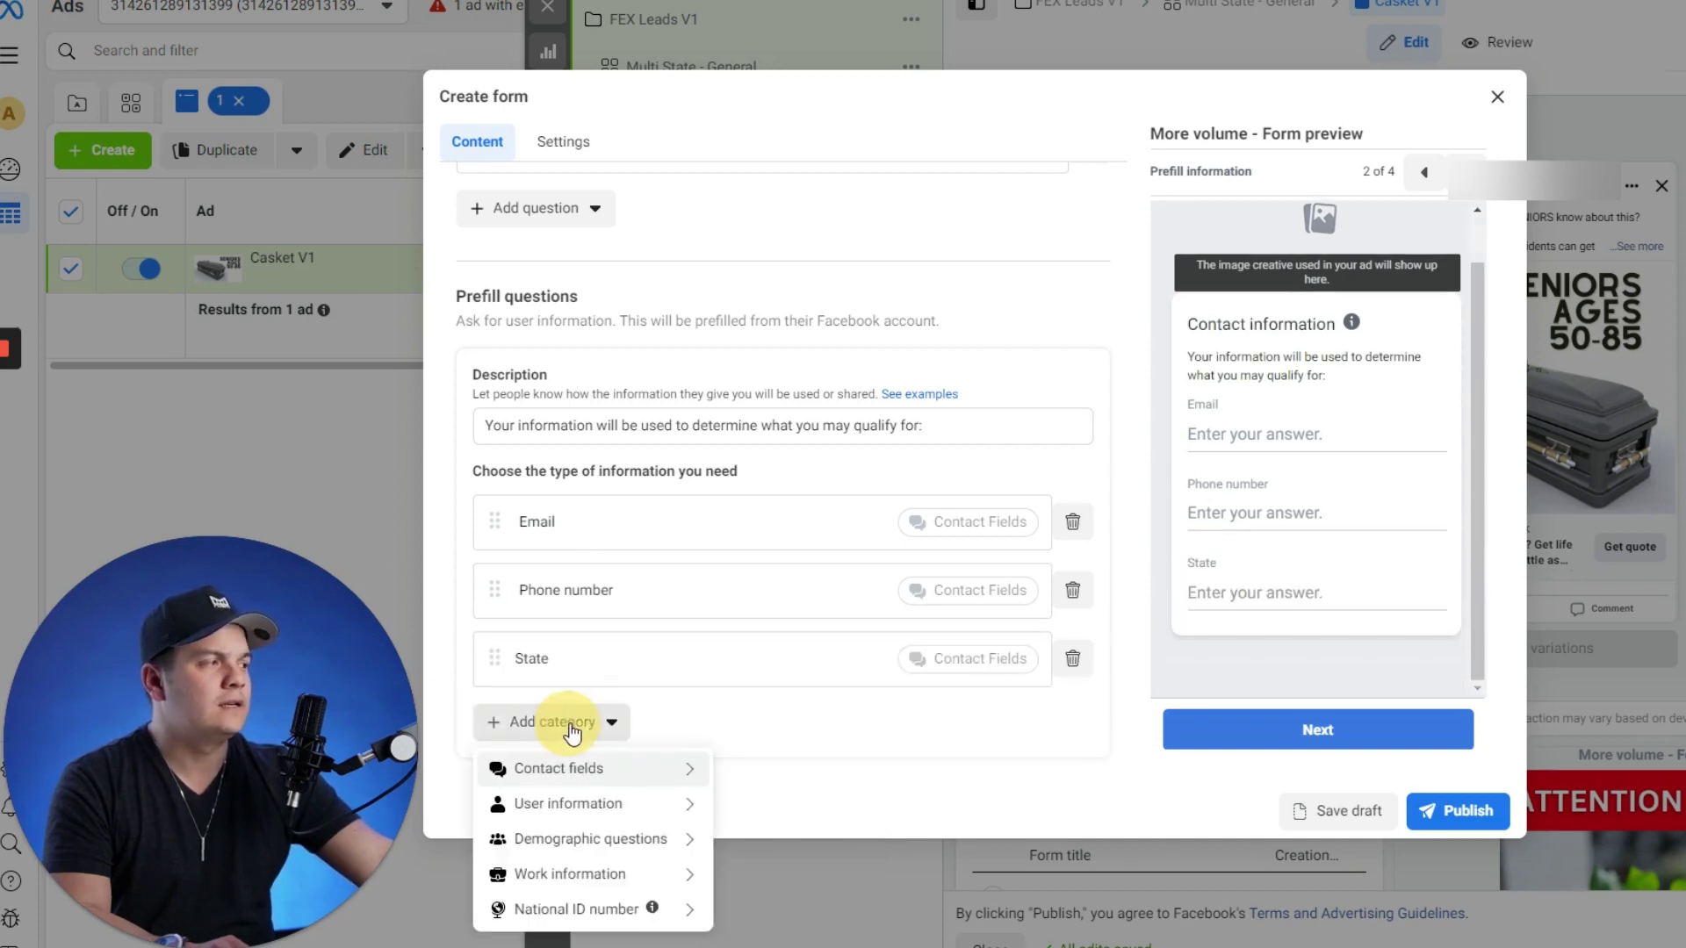
mouse_move(643, 810)
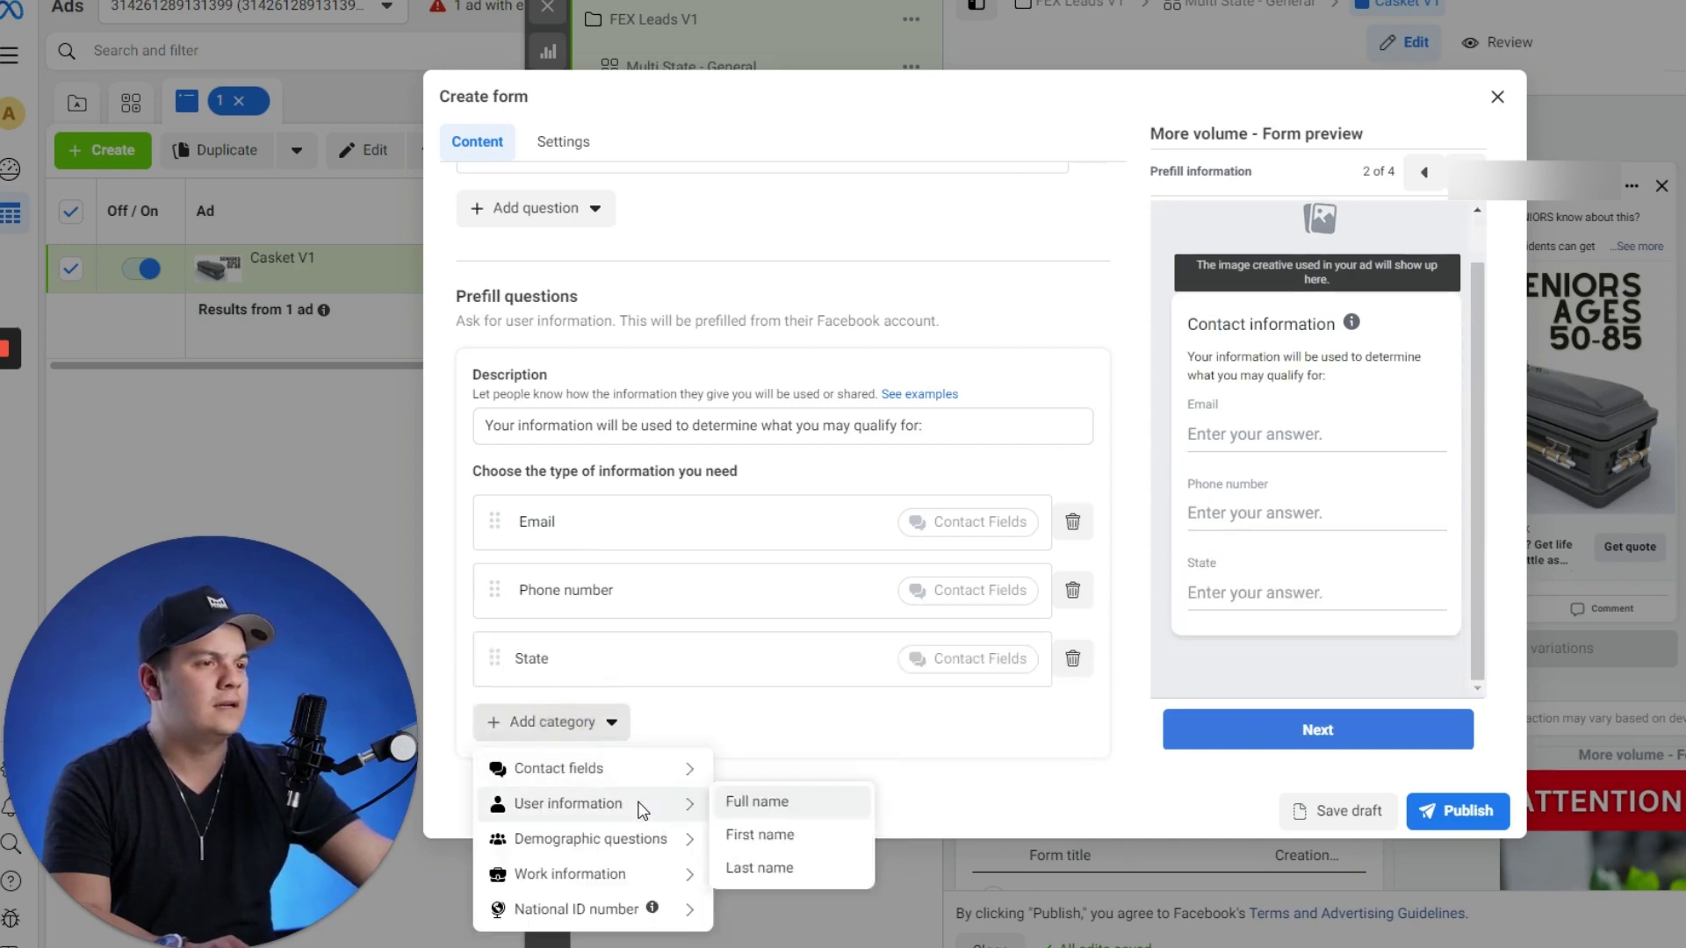
click(761, 835)
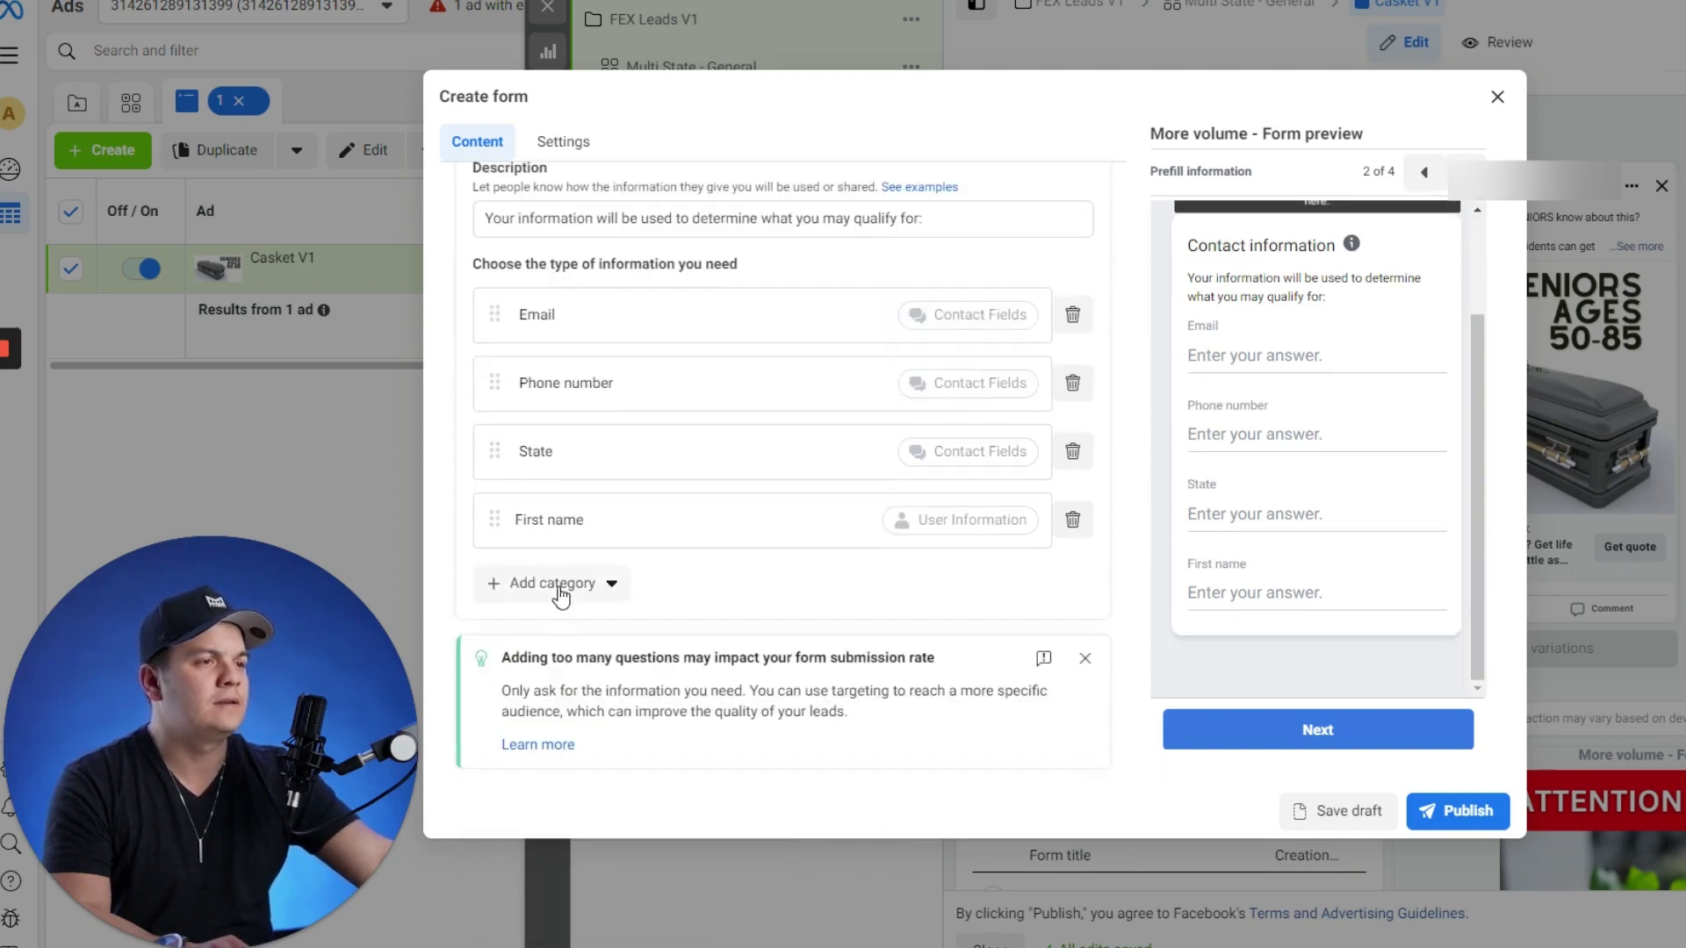
click(557, 583)
mouse_move(612, 638)
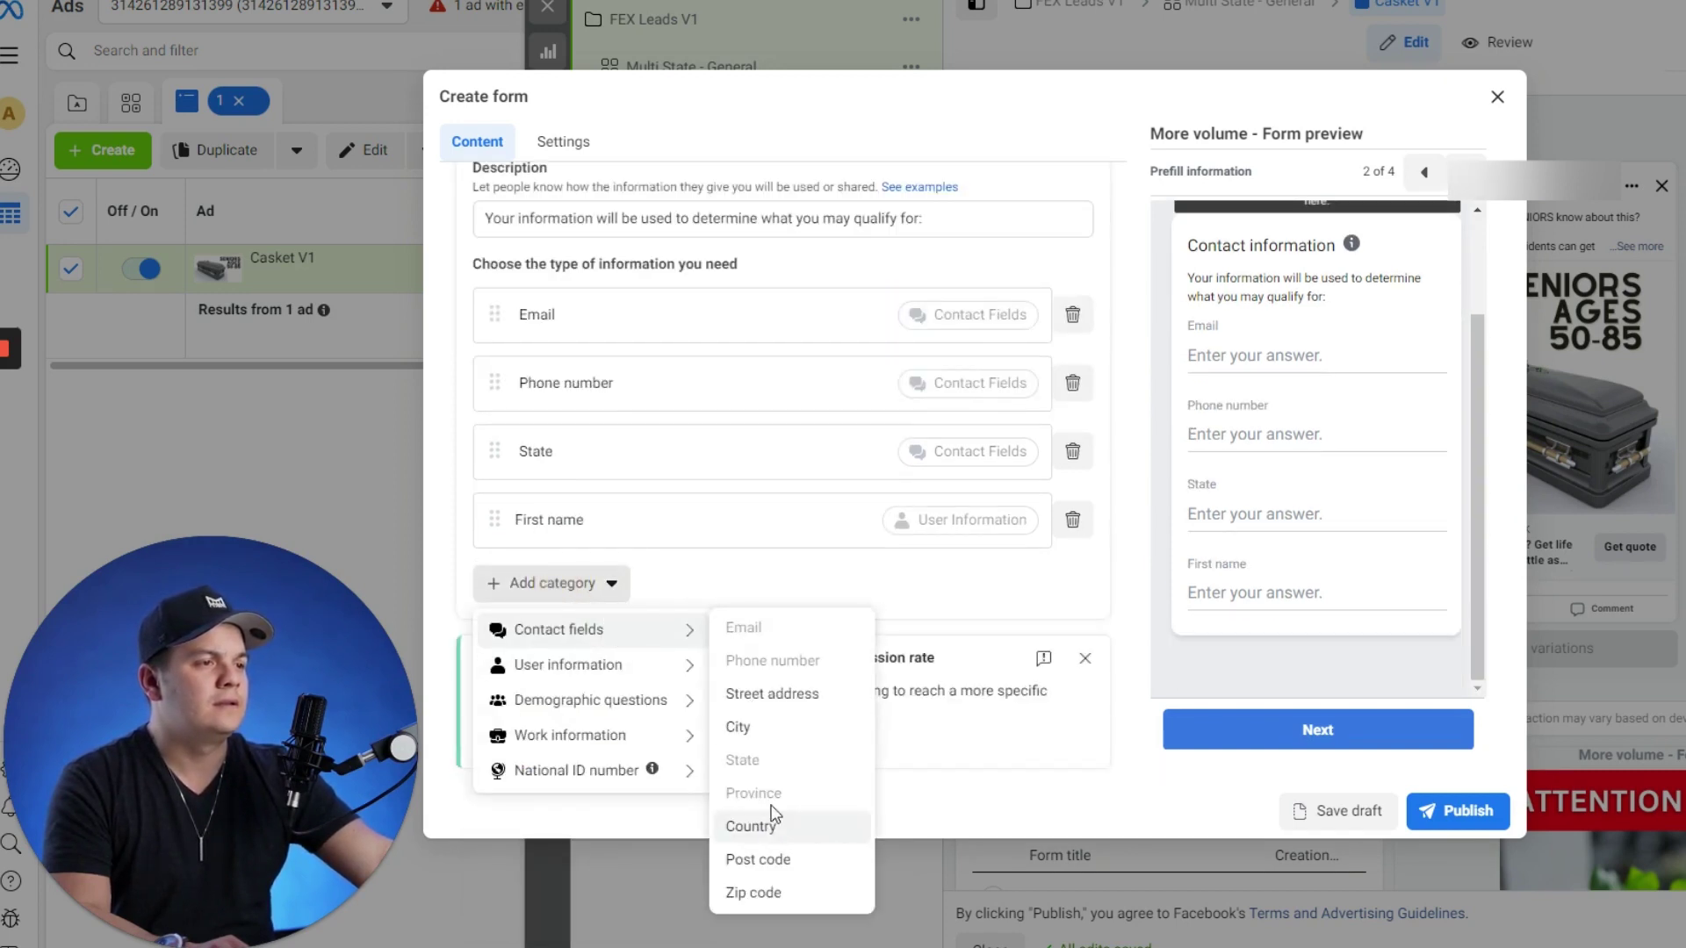
mouse_move(640, 667)
click(755, 733)
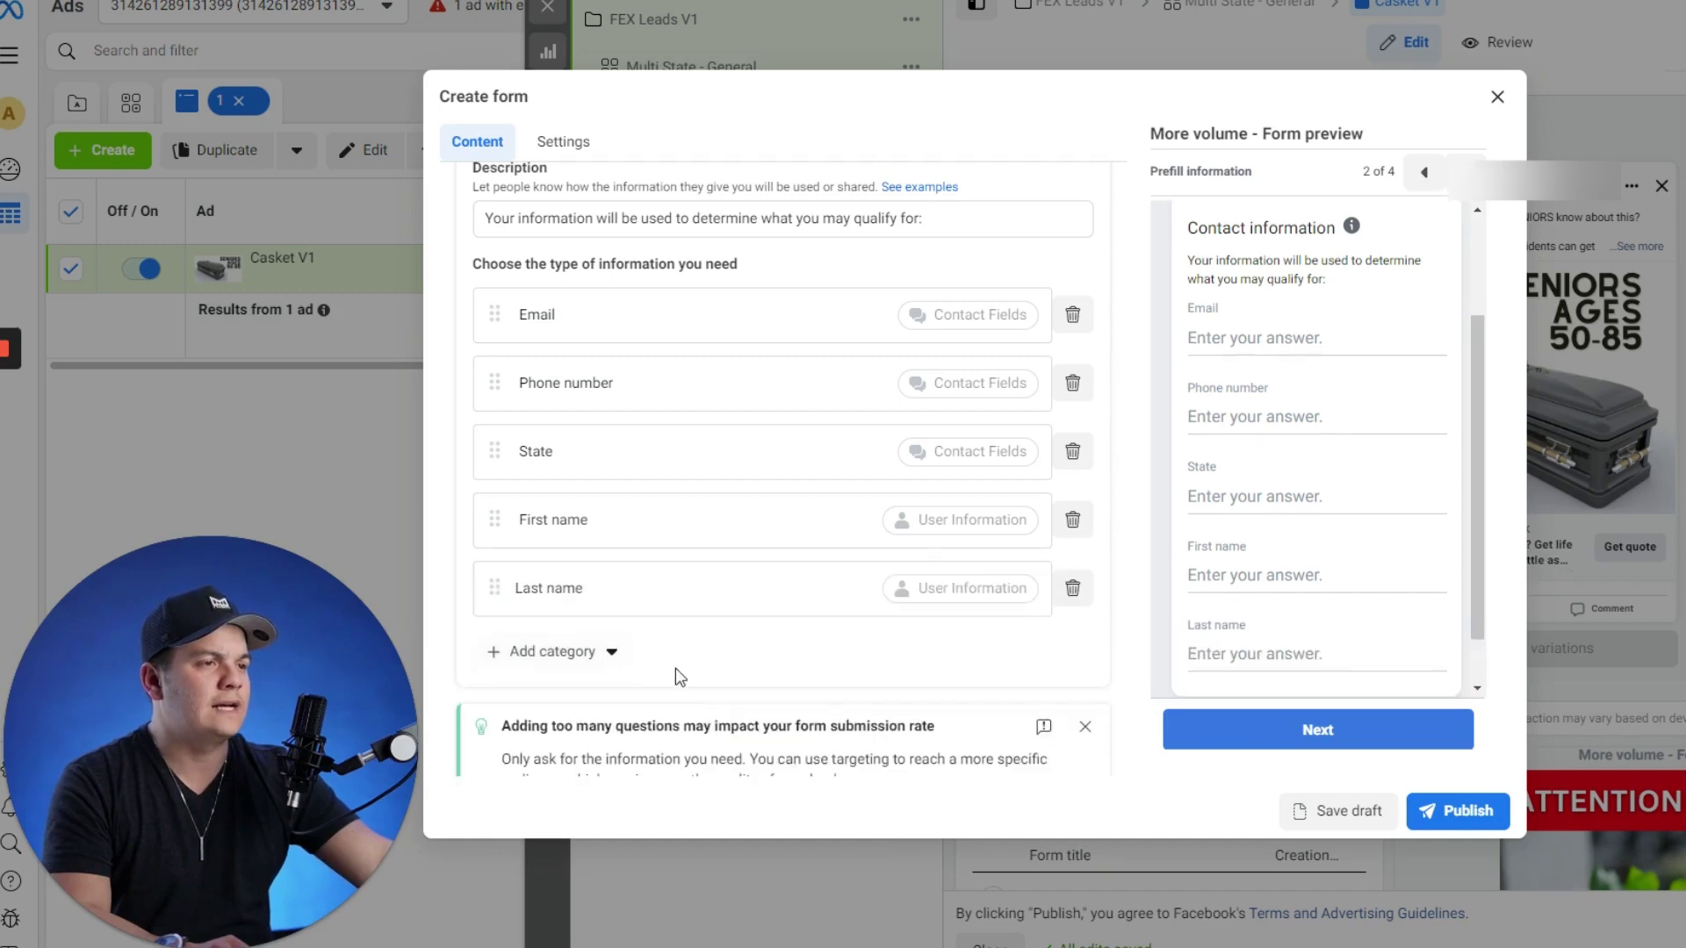
- Reorder the prefill fields so First name and Last name come before Email, Phone number and State
drag(504, 591, 488, 300)
drag(492, 589, 493, 312)
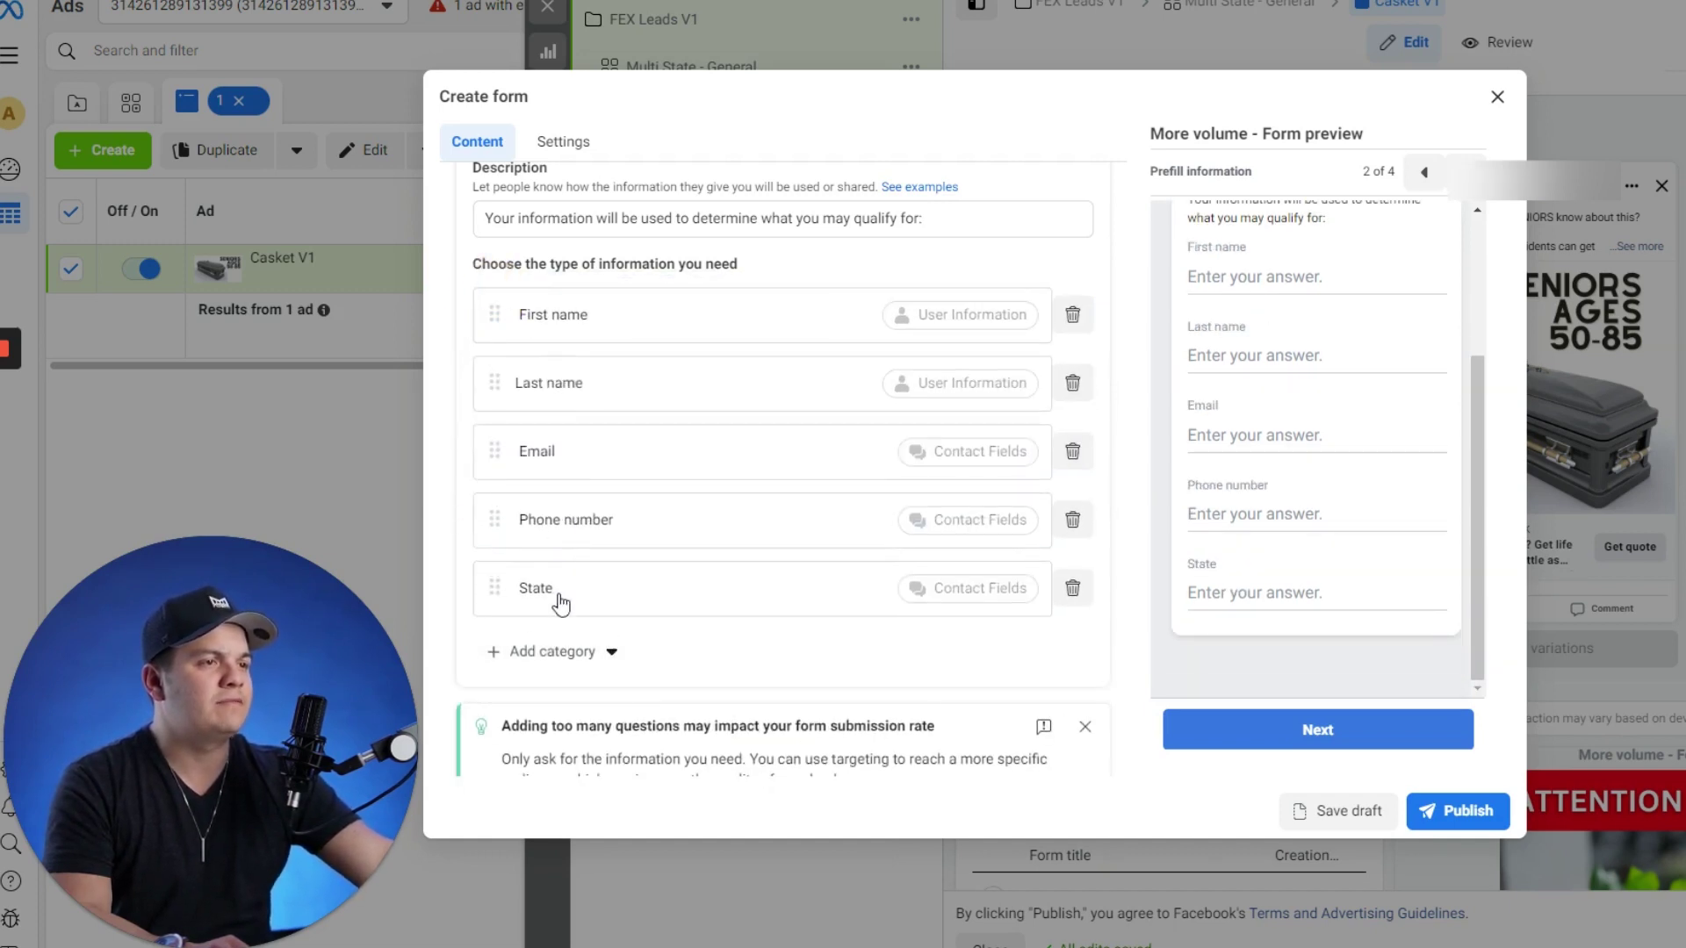
scroll(667, 509, down, 3)
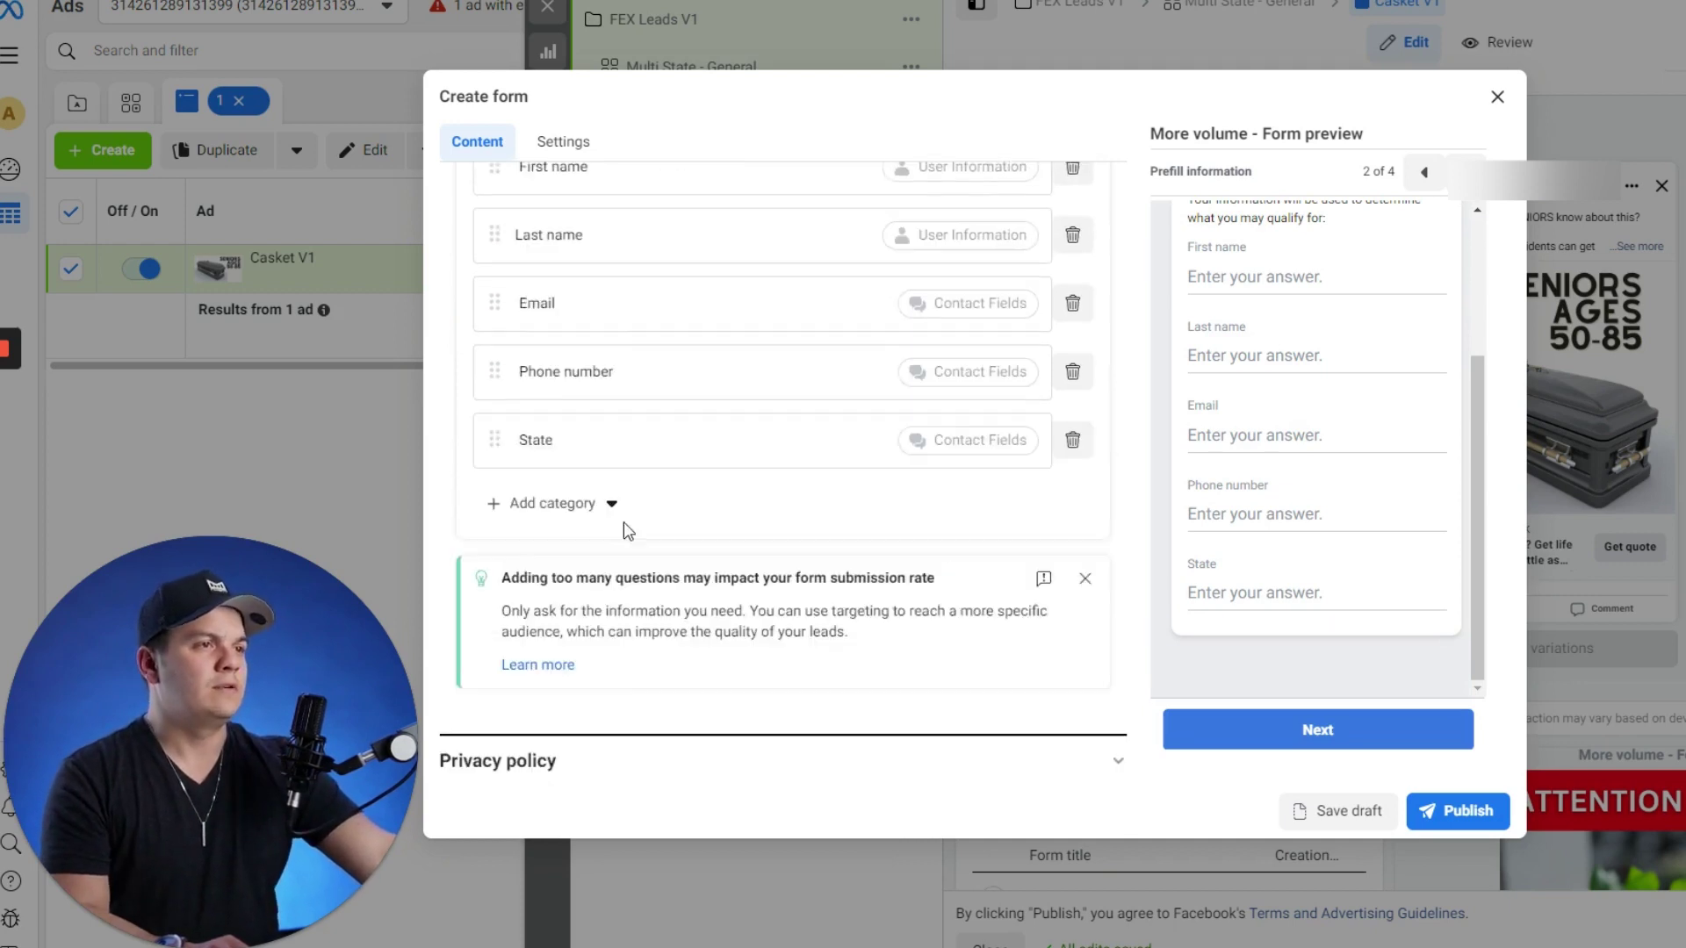
- Add the Date of birth demographic question to the prefill fields and place it between Phone number and State
scroll(671, 504, up, 2)
click(551, 547)
mouse_move(635, 597)
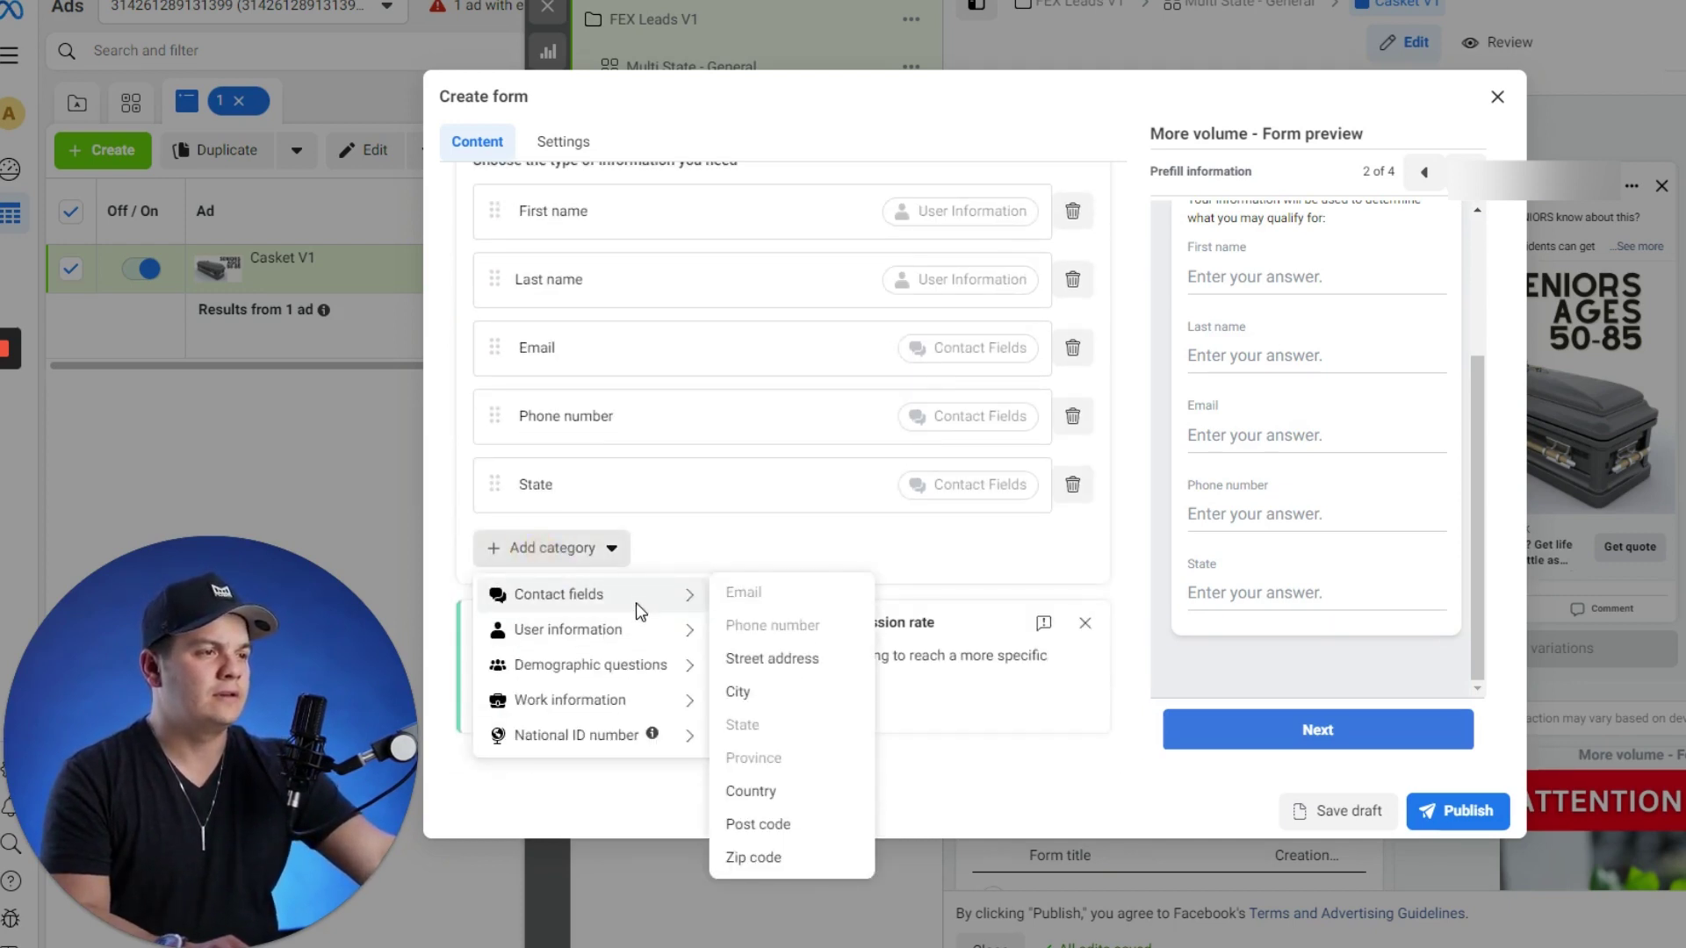
mouse_move(665, 670)
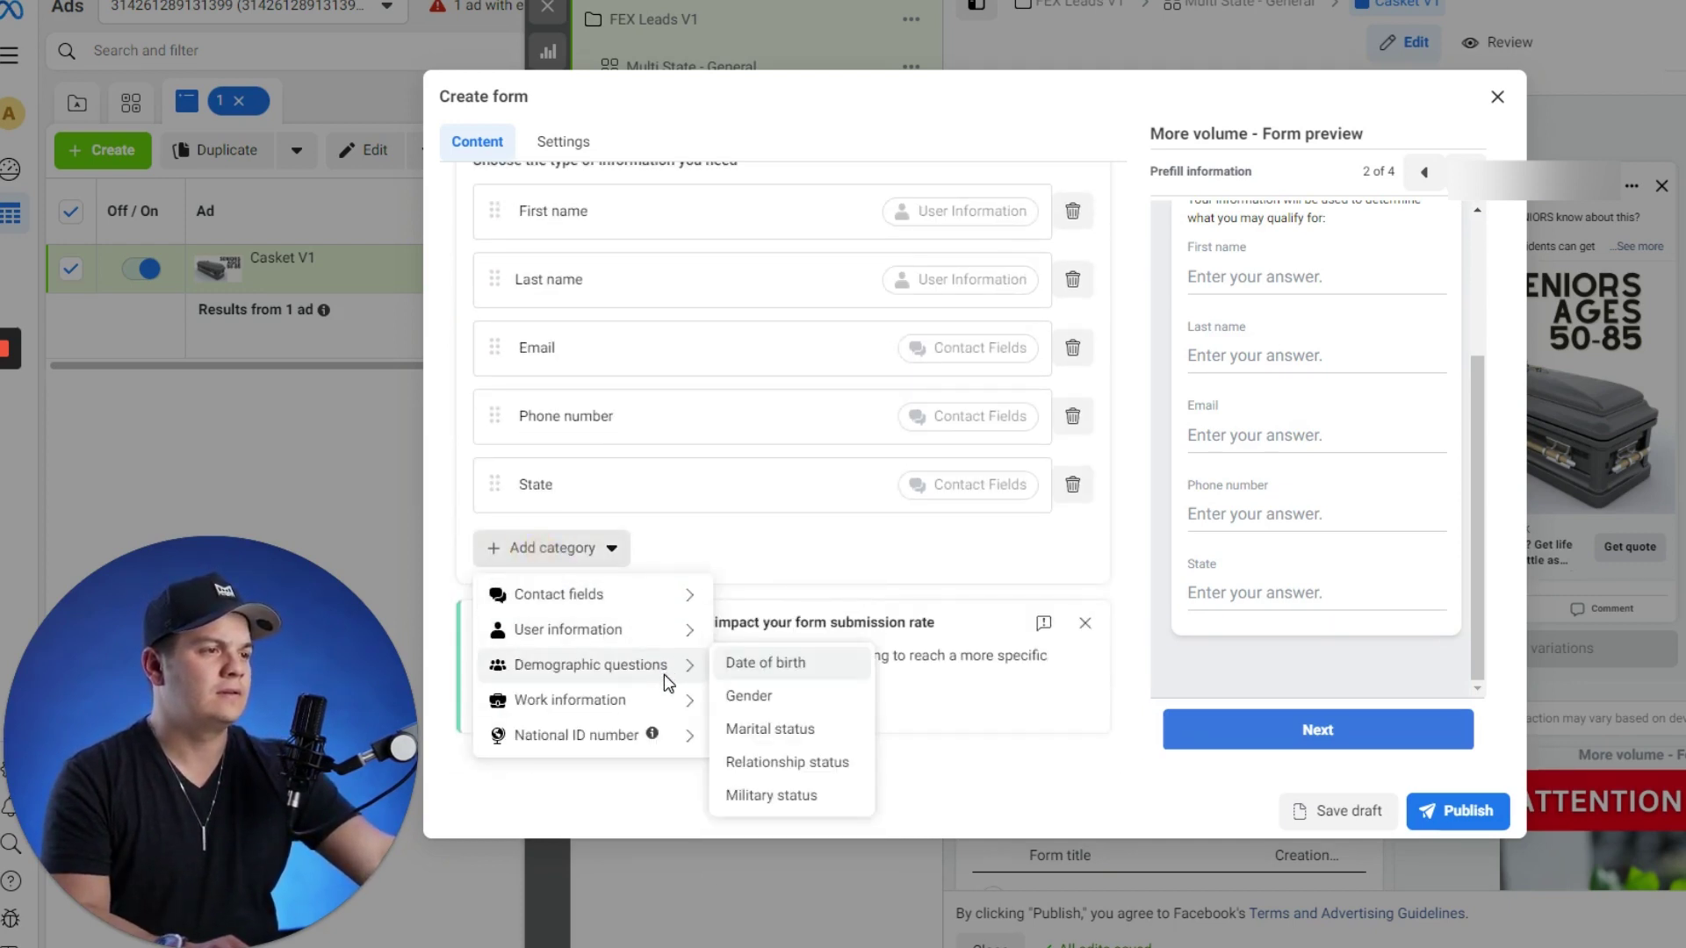
click(806, 671)
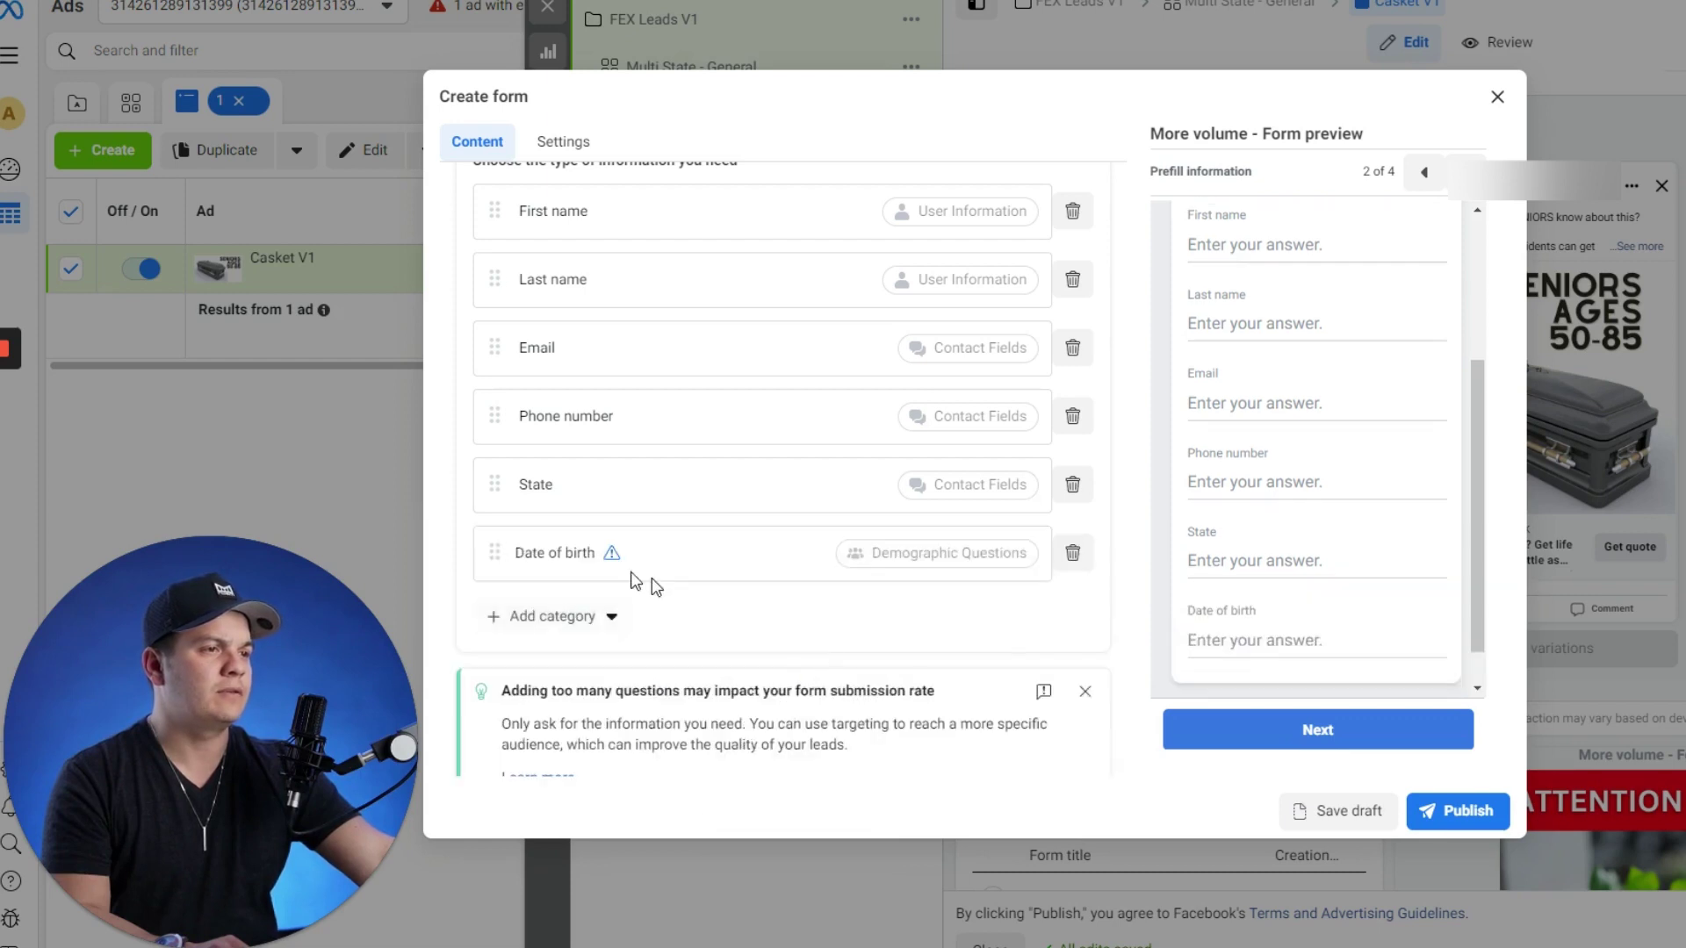
drag(494, 553, 491, 484)
mouse_move(615, 496)
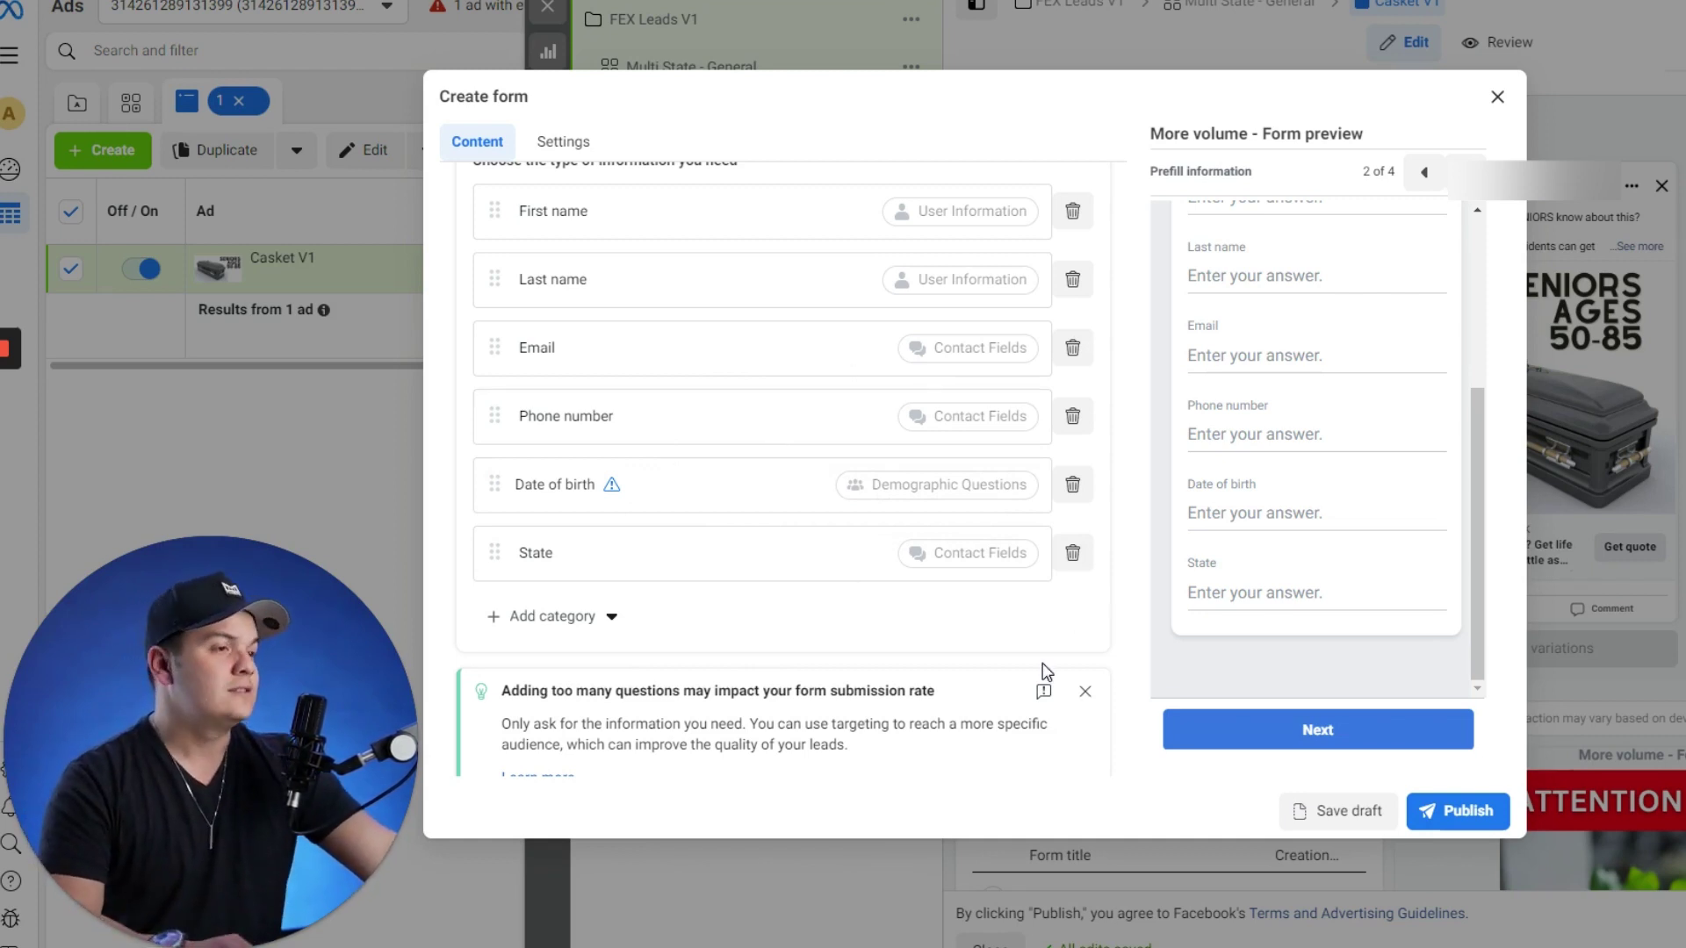
- Dismiss the tip about too many questions and set the privacy policy's link text to "Privacy Policy"
scroll(899, 640, down, 3)
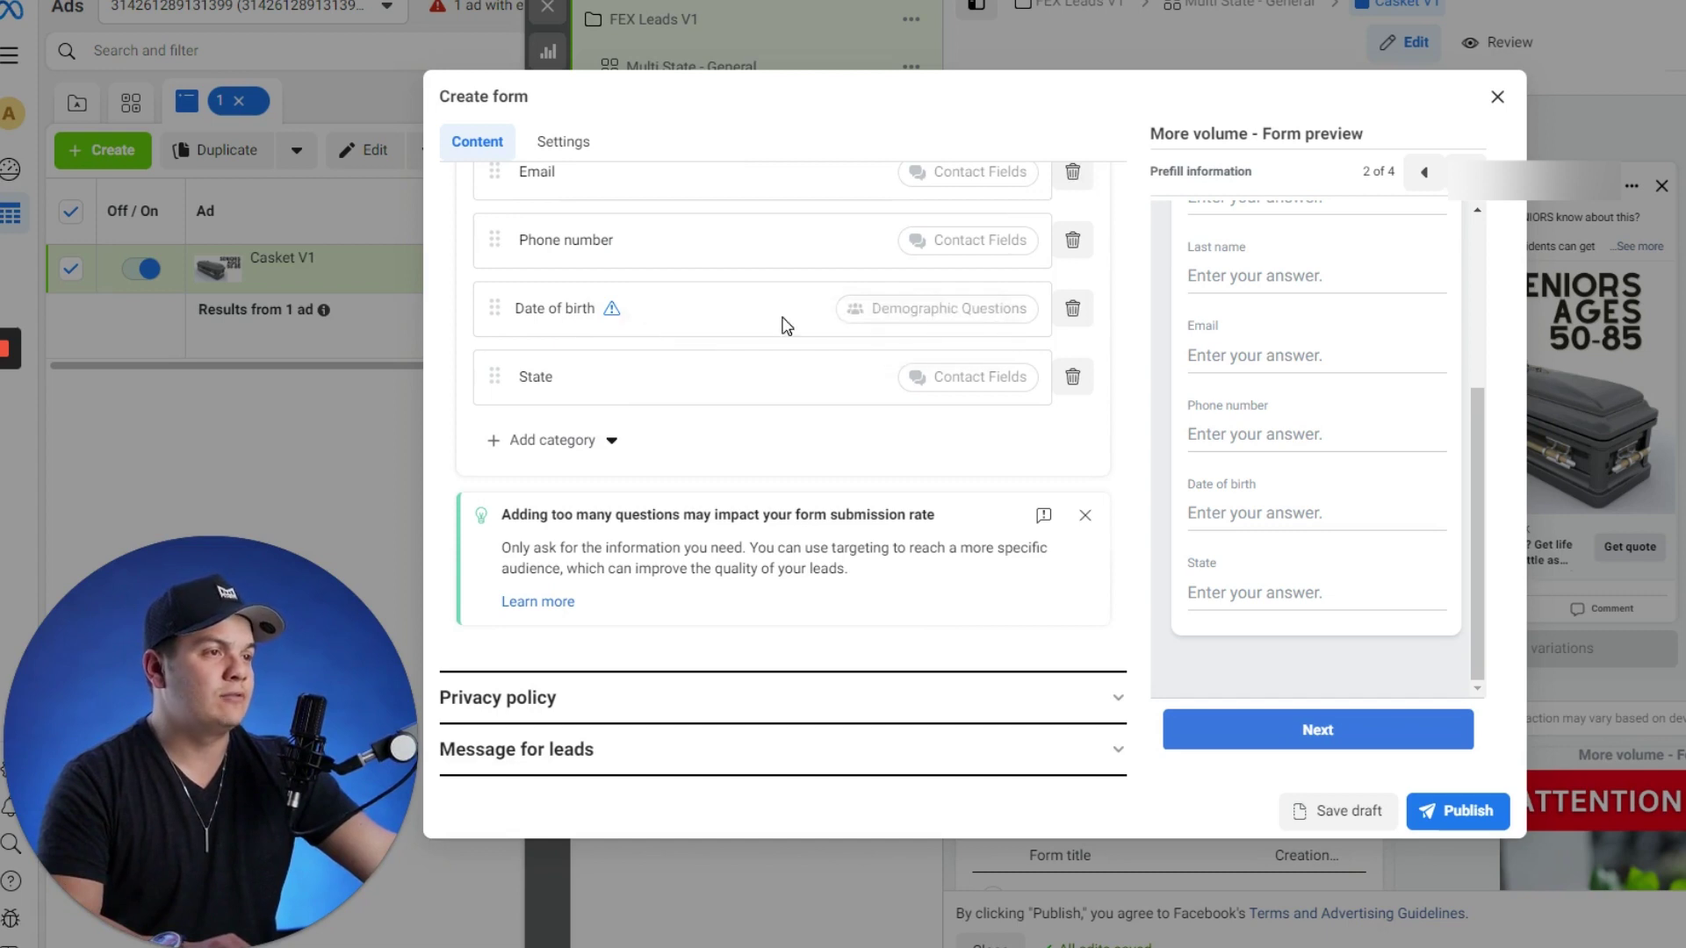
click(1085, 516)
click(793, 698)
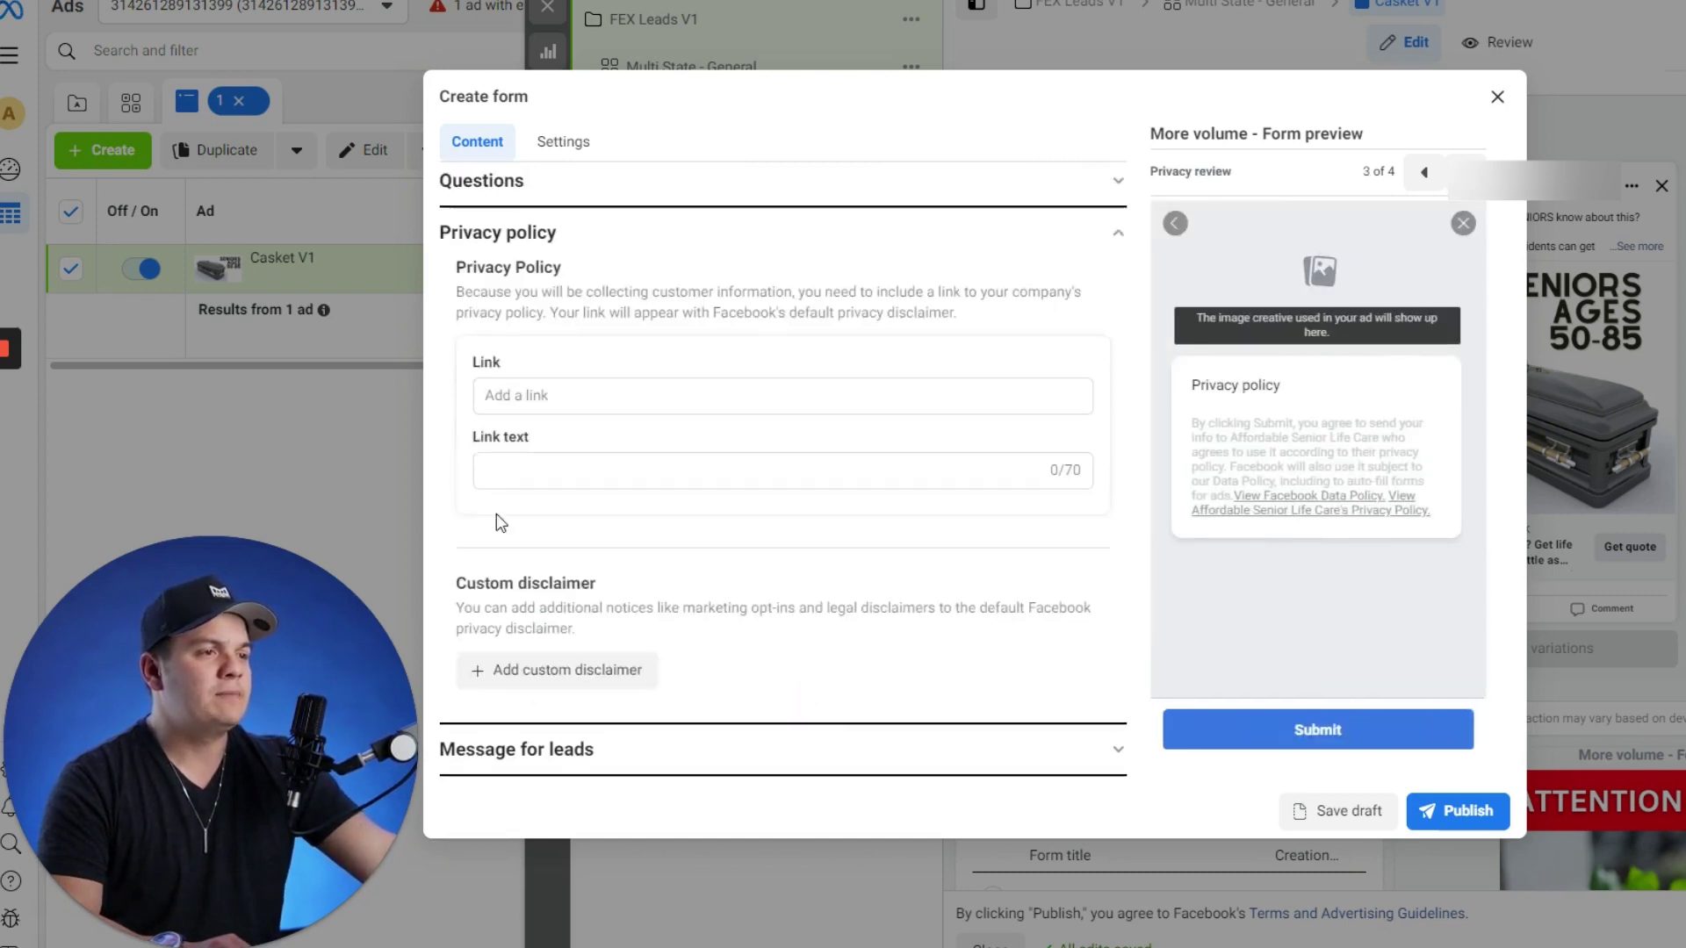
click(569, 395)
click(571, 458)
text(P)
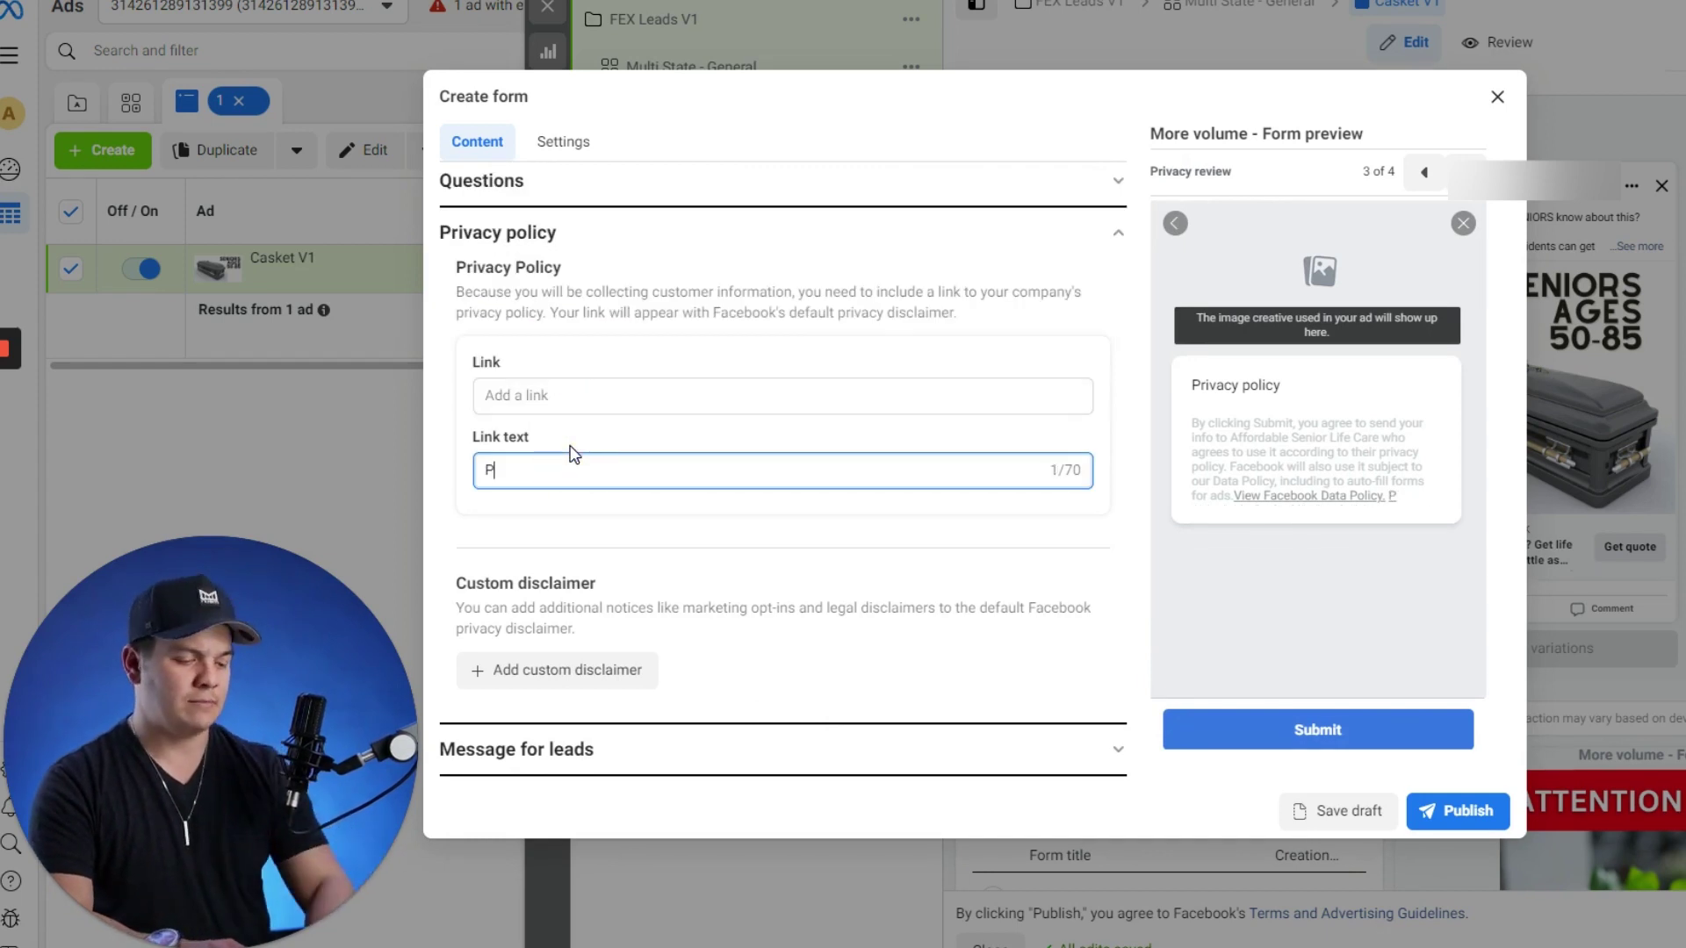
text(rivacy Polic)
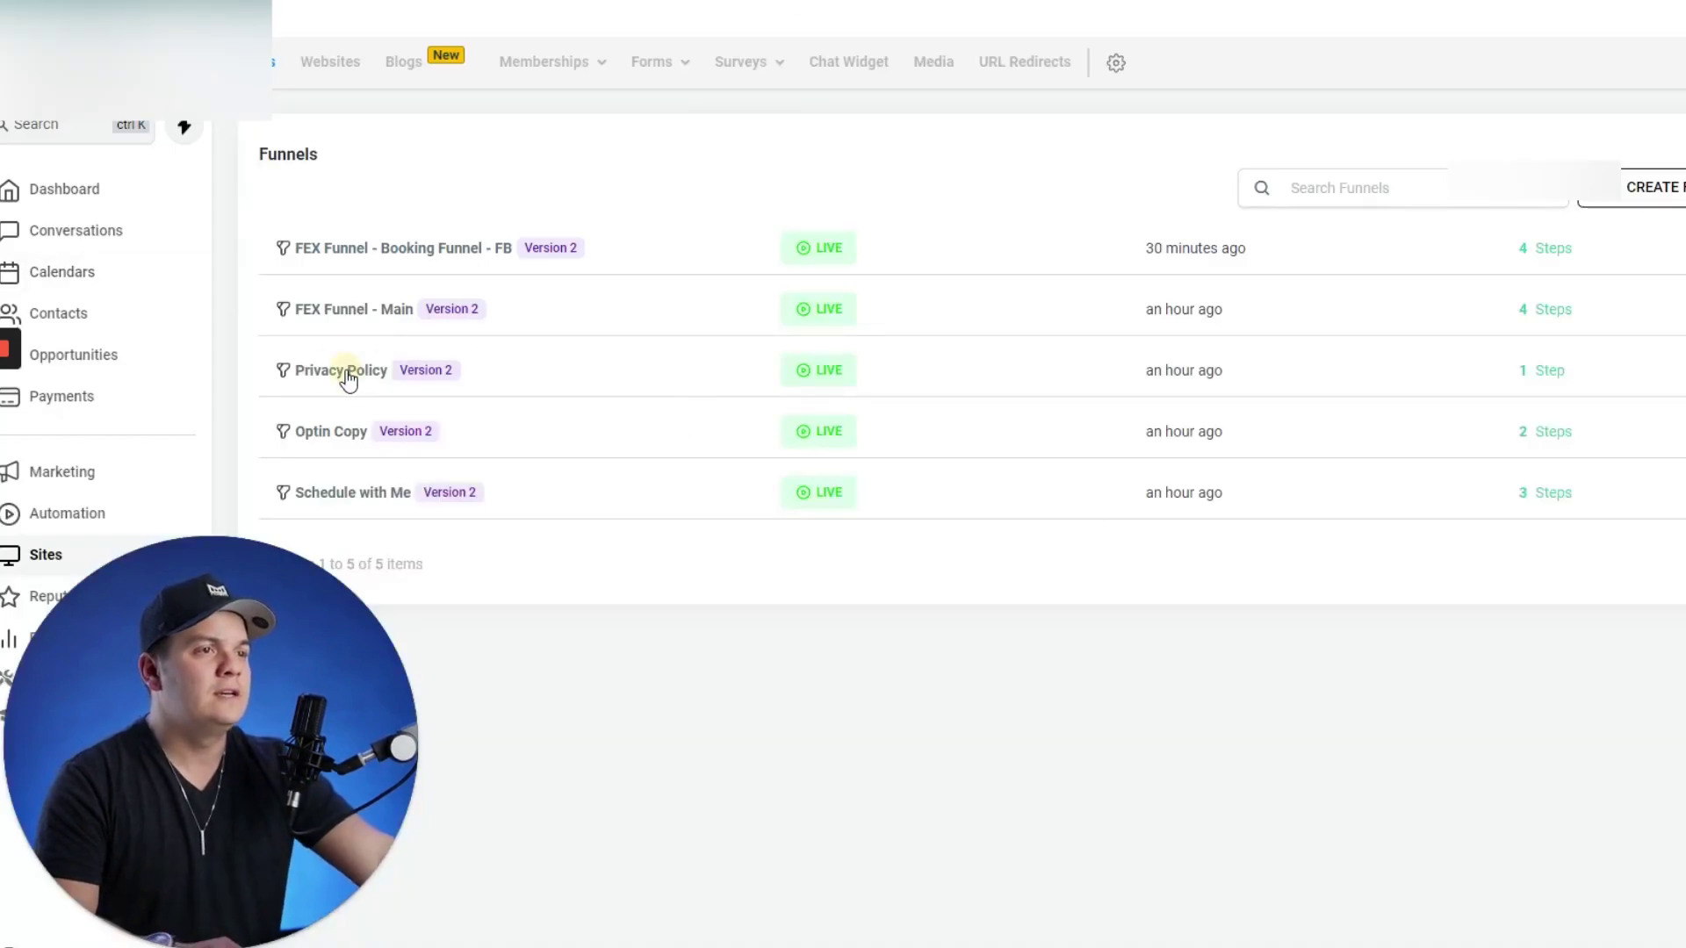
- Get the page link from the Privacy Policy funnel in the CRM and enter it as the form's privacy policy link
click(342, 371)
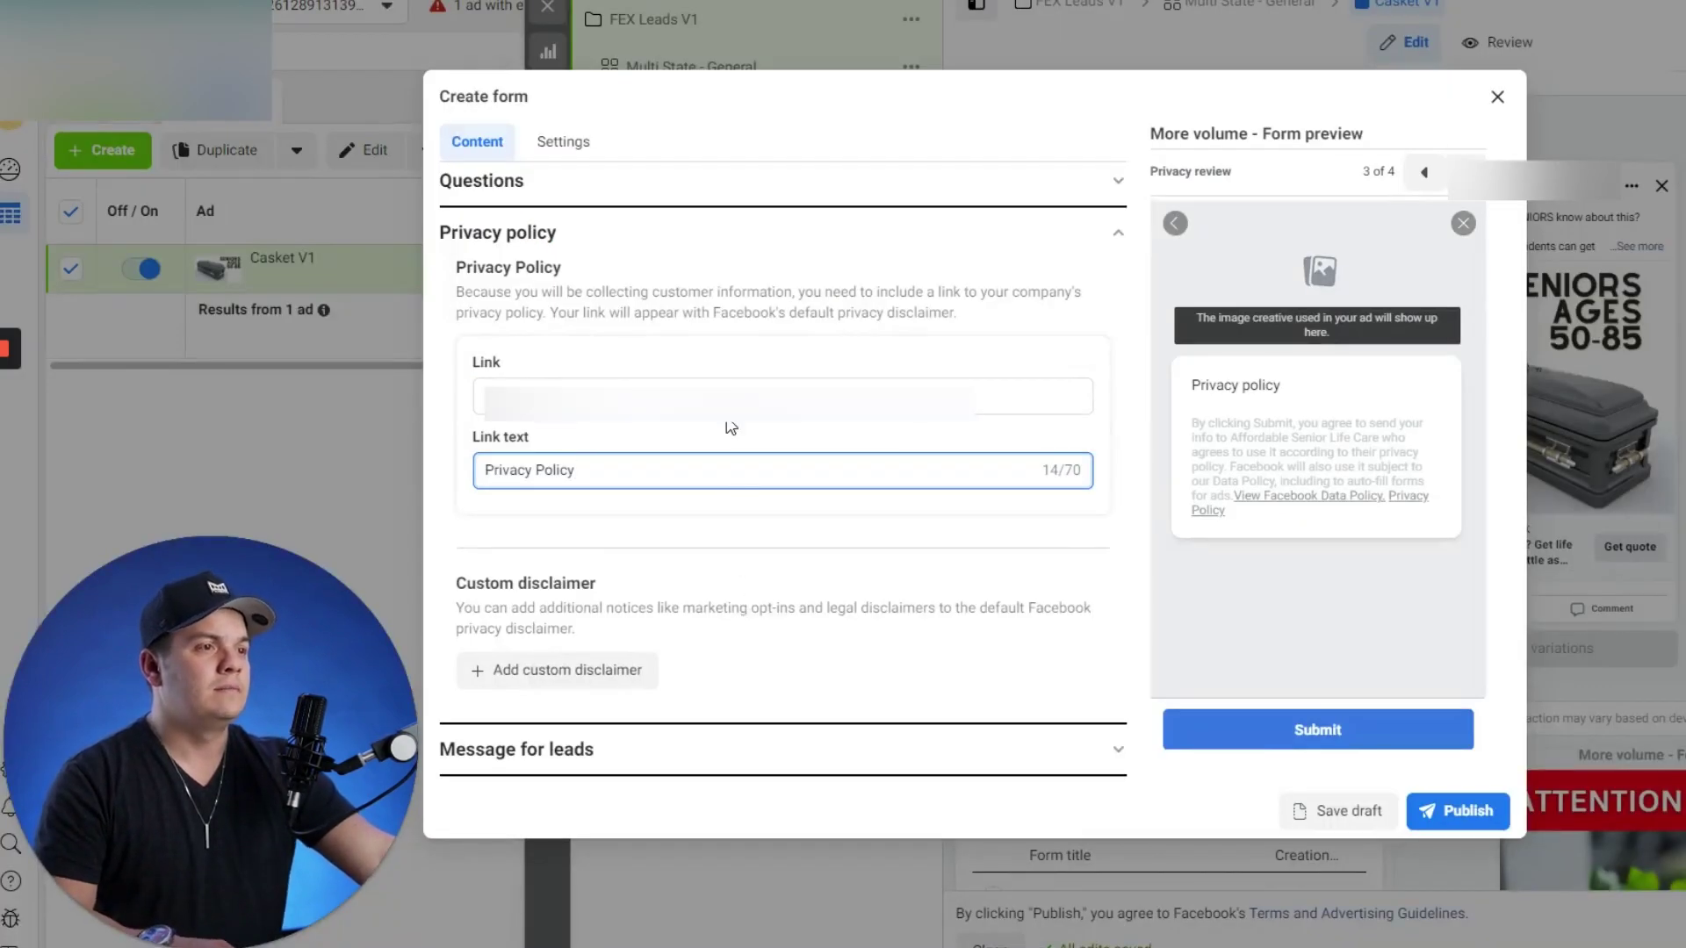
click(755, 394)
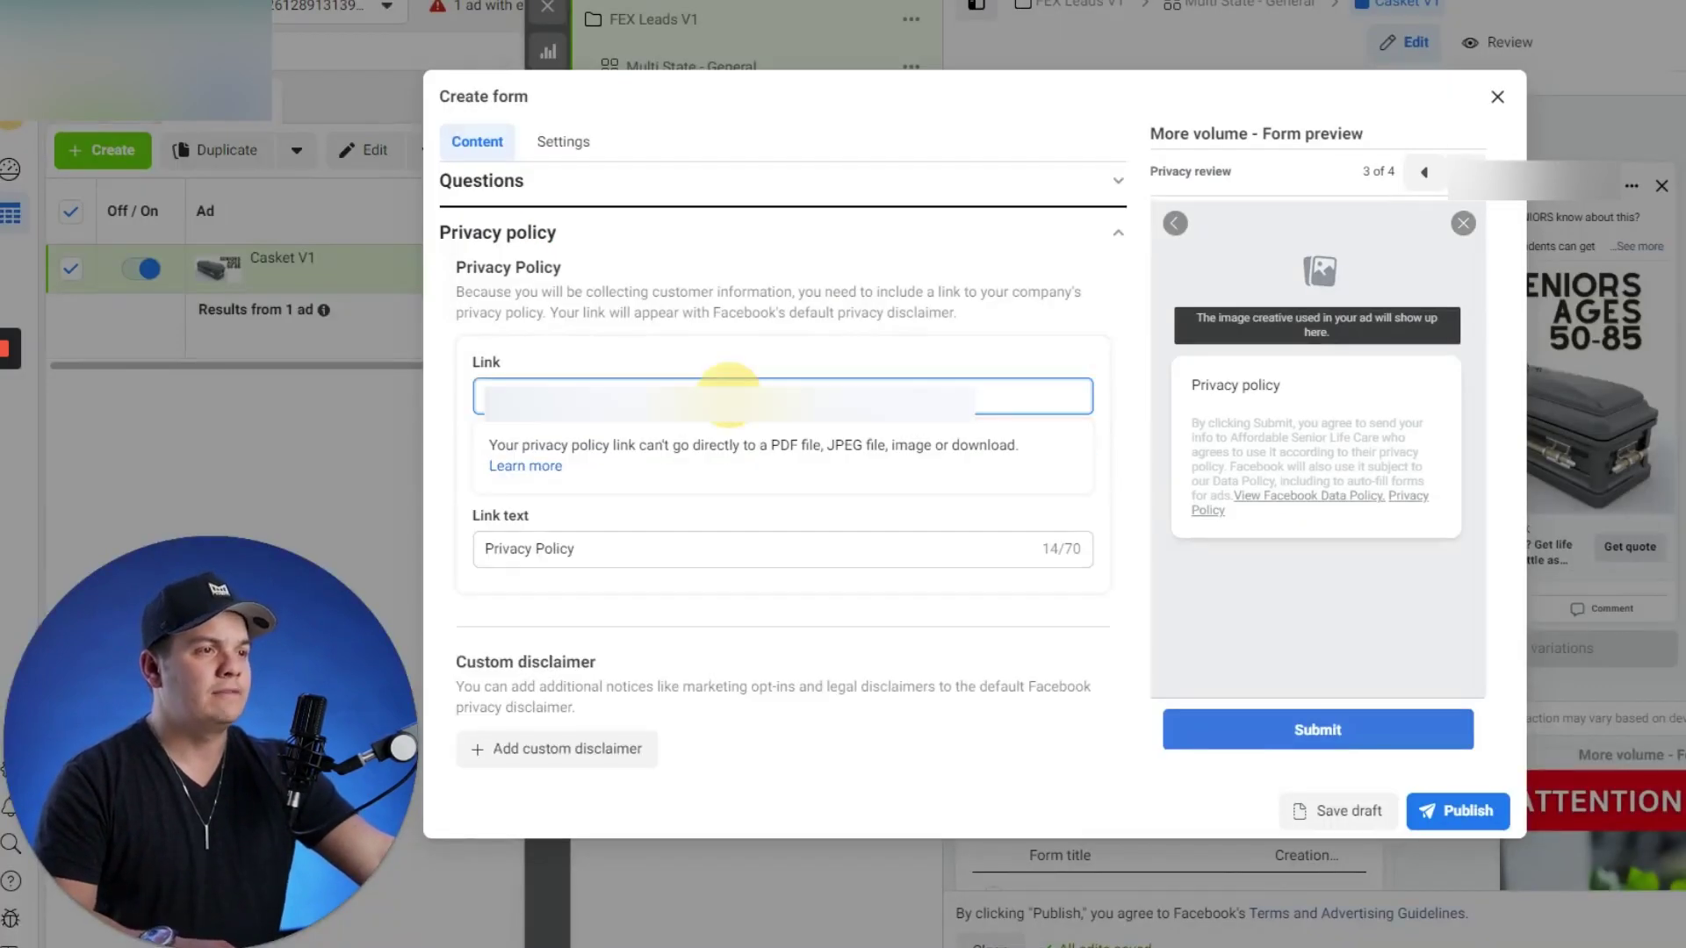
scroll(860, 424, down, 1)
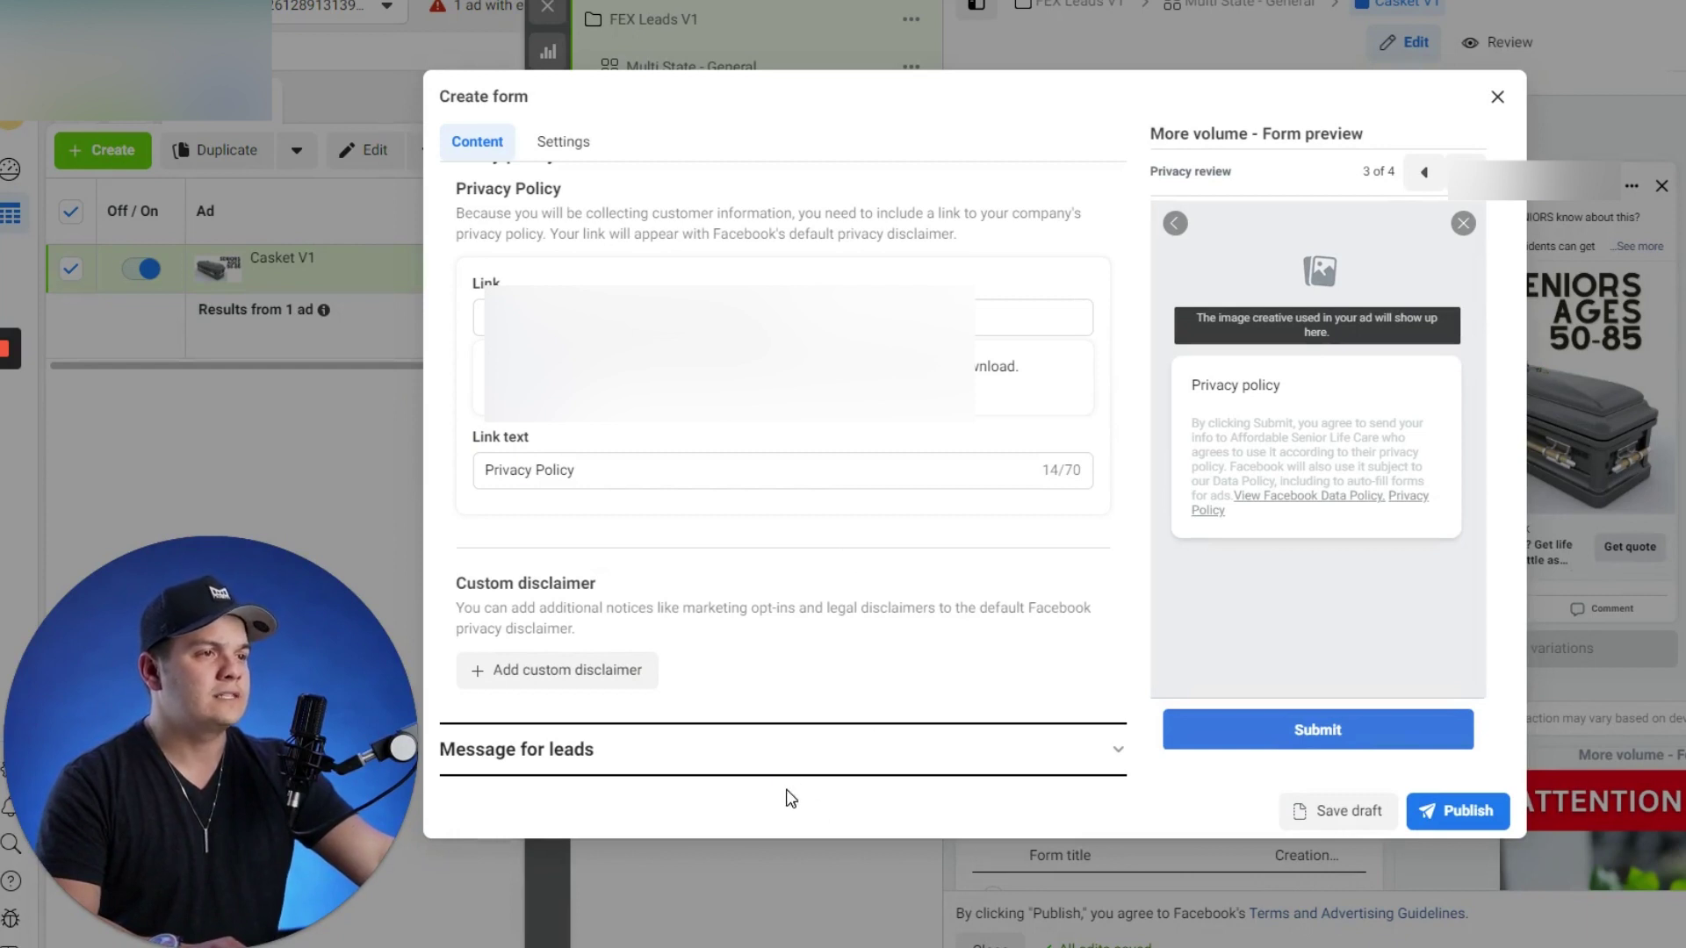
- Copy the Senior Benefits Center completion headline, "Don't Wait...Skip The Line by clicking "Next Step" Below:", into the message for leads headline
click(783, 740)
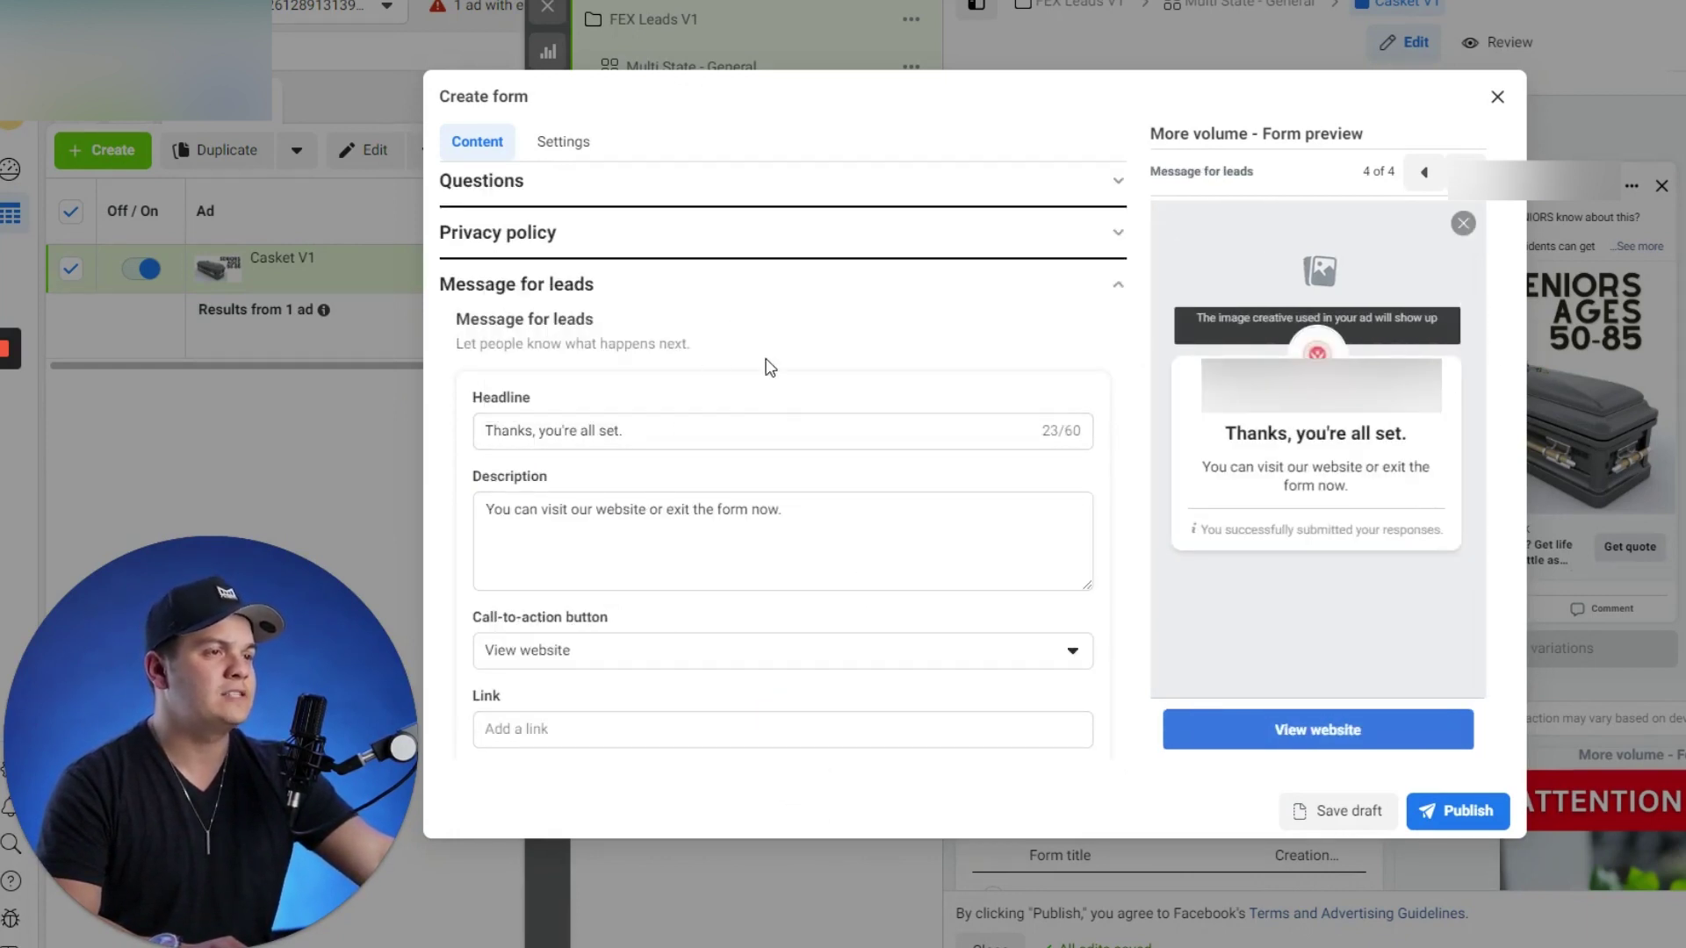
scroll(760, 354, down, 2)
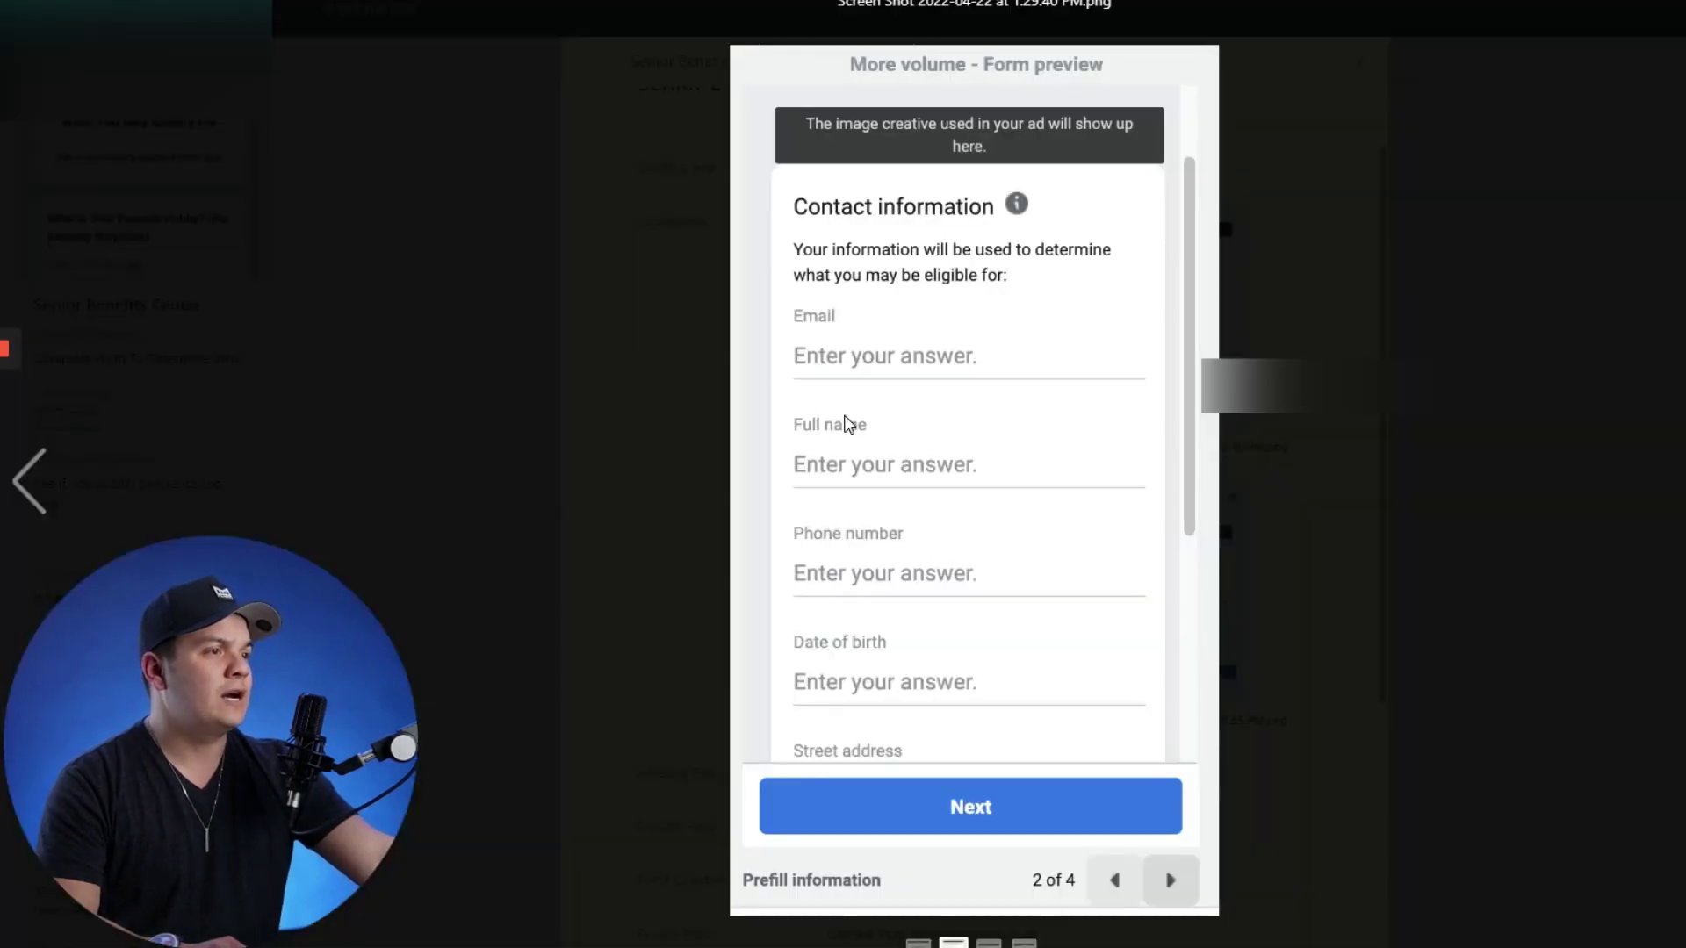
click(1352, 271)
scroll(1104, 733, down, 5)
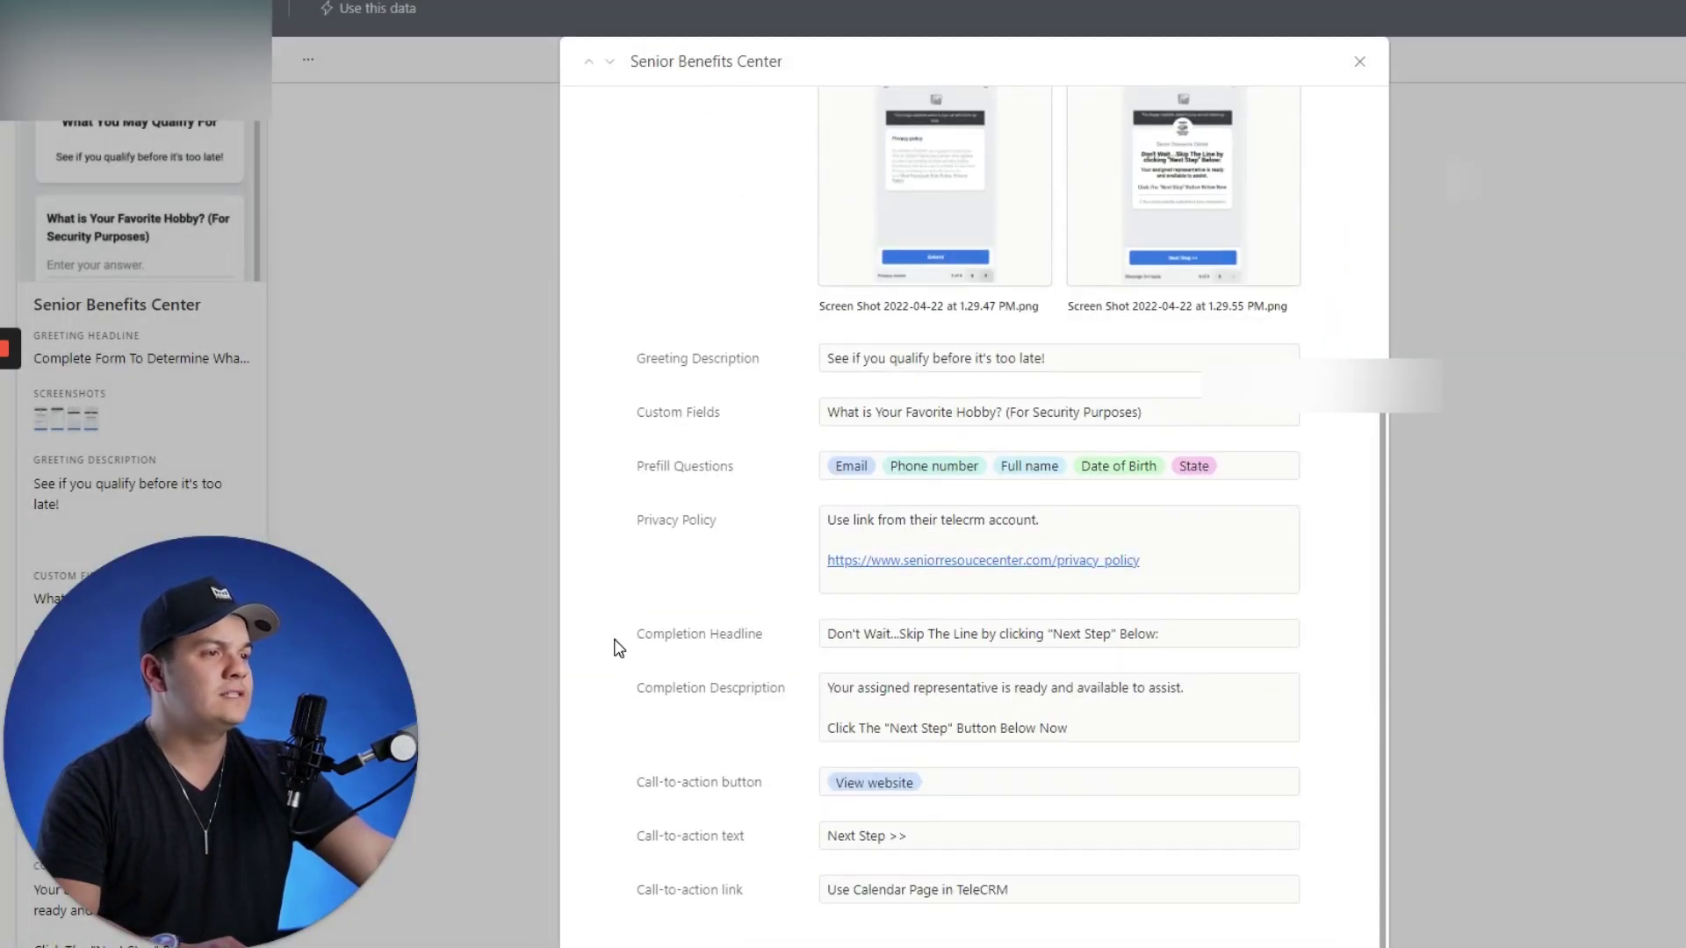
drag(1157, 634, 824, 630)
key(ctrl+c)
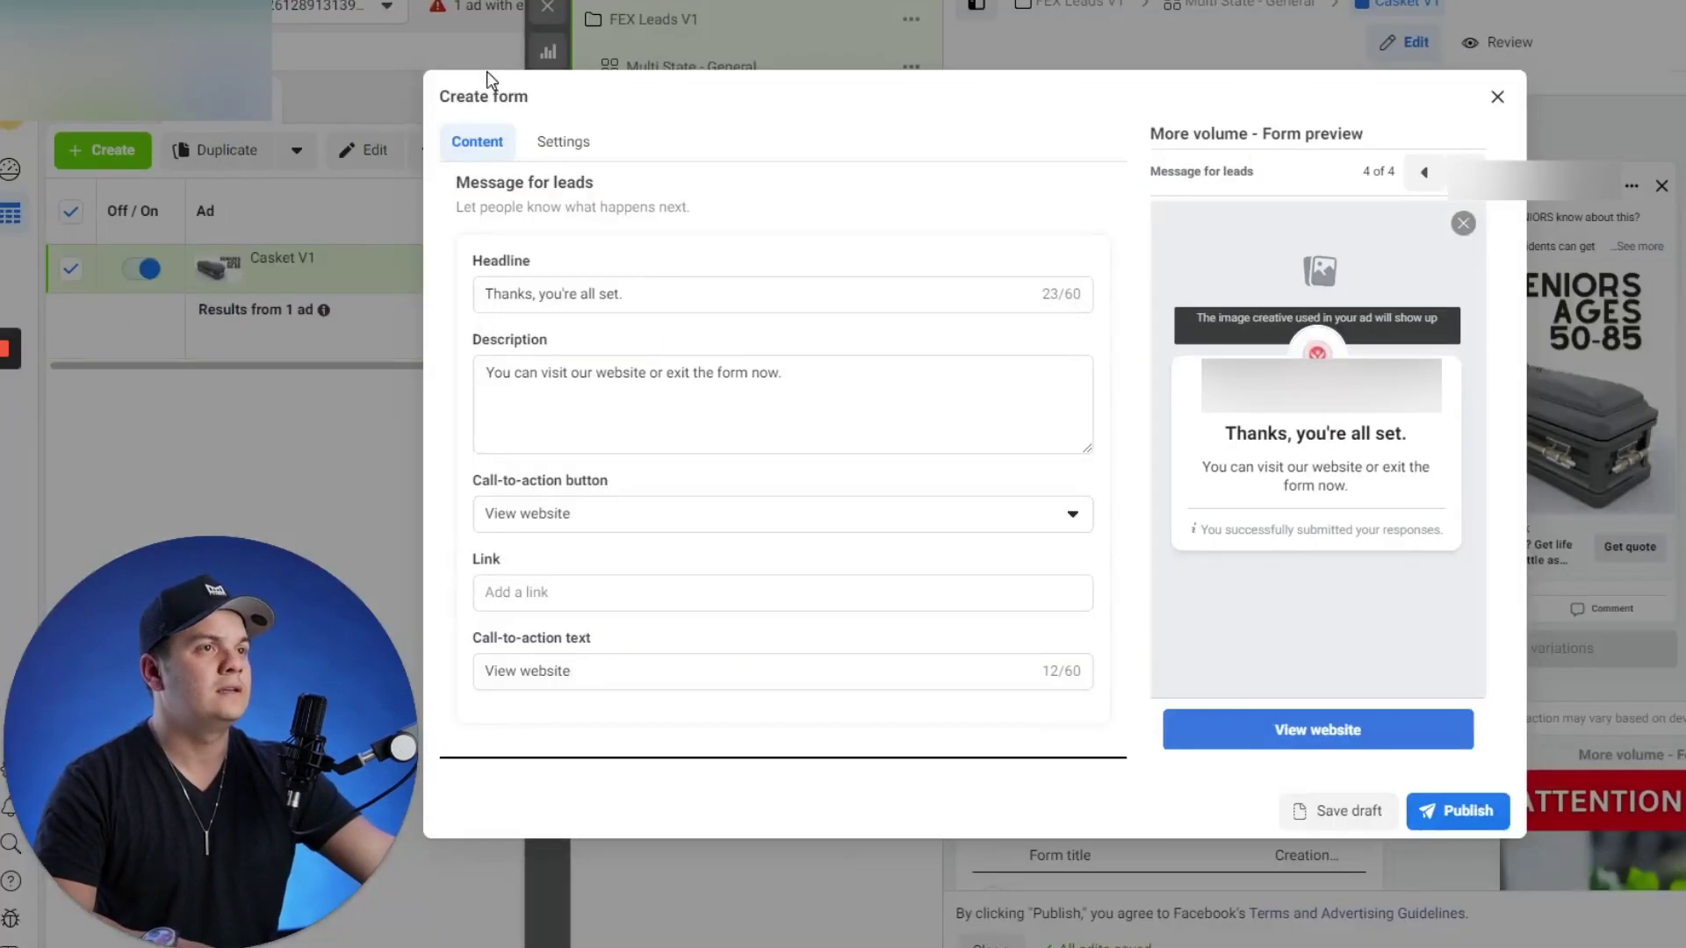
scroll(700, 308, up, 1)
click(681, 314)
key(ctrl+a)
key(ctrl+v)
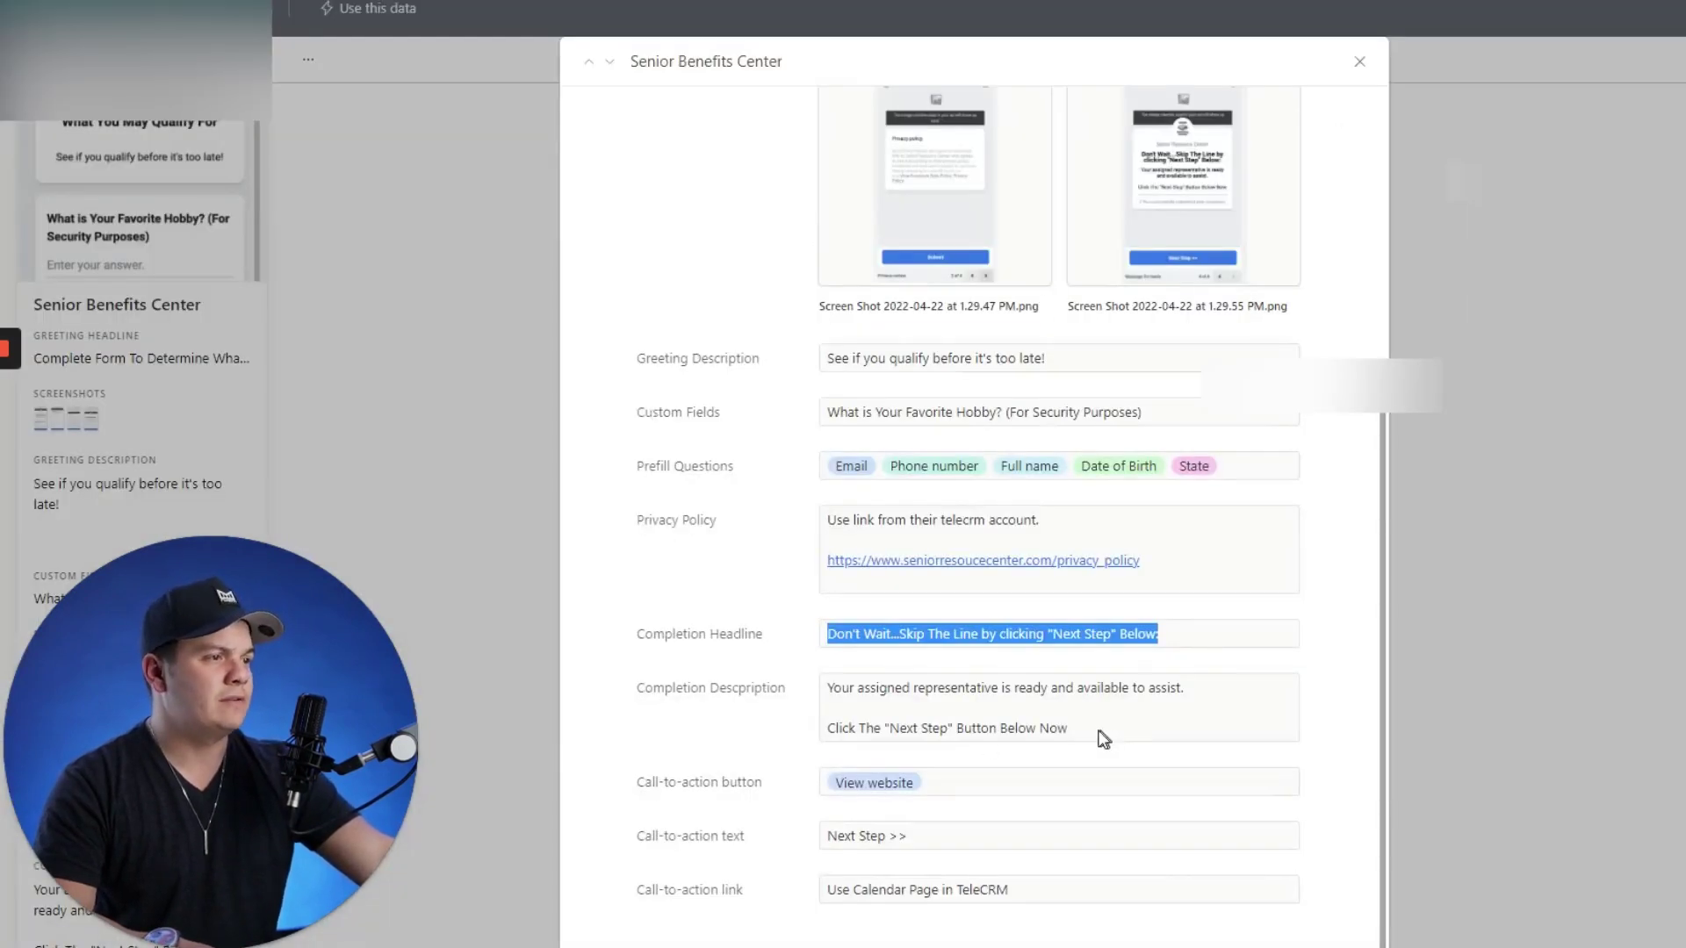
- Replace the lead message description with the template's "Your assigned representative is ready and available to assist. Click The "Next Step" Button Below Now"
drag(1104, 739, 819, 692)
key(ctrl+c)
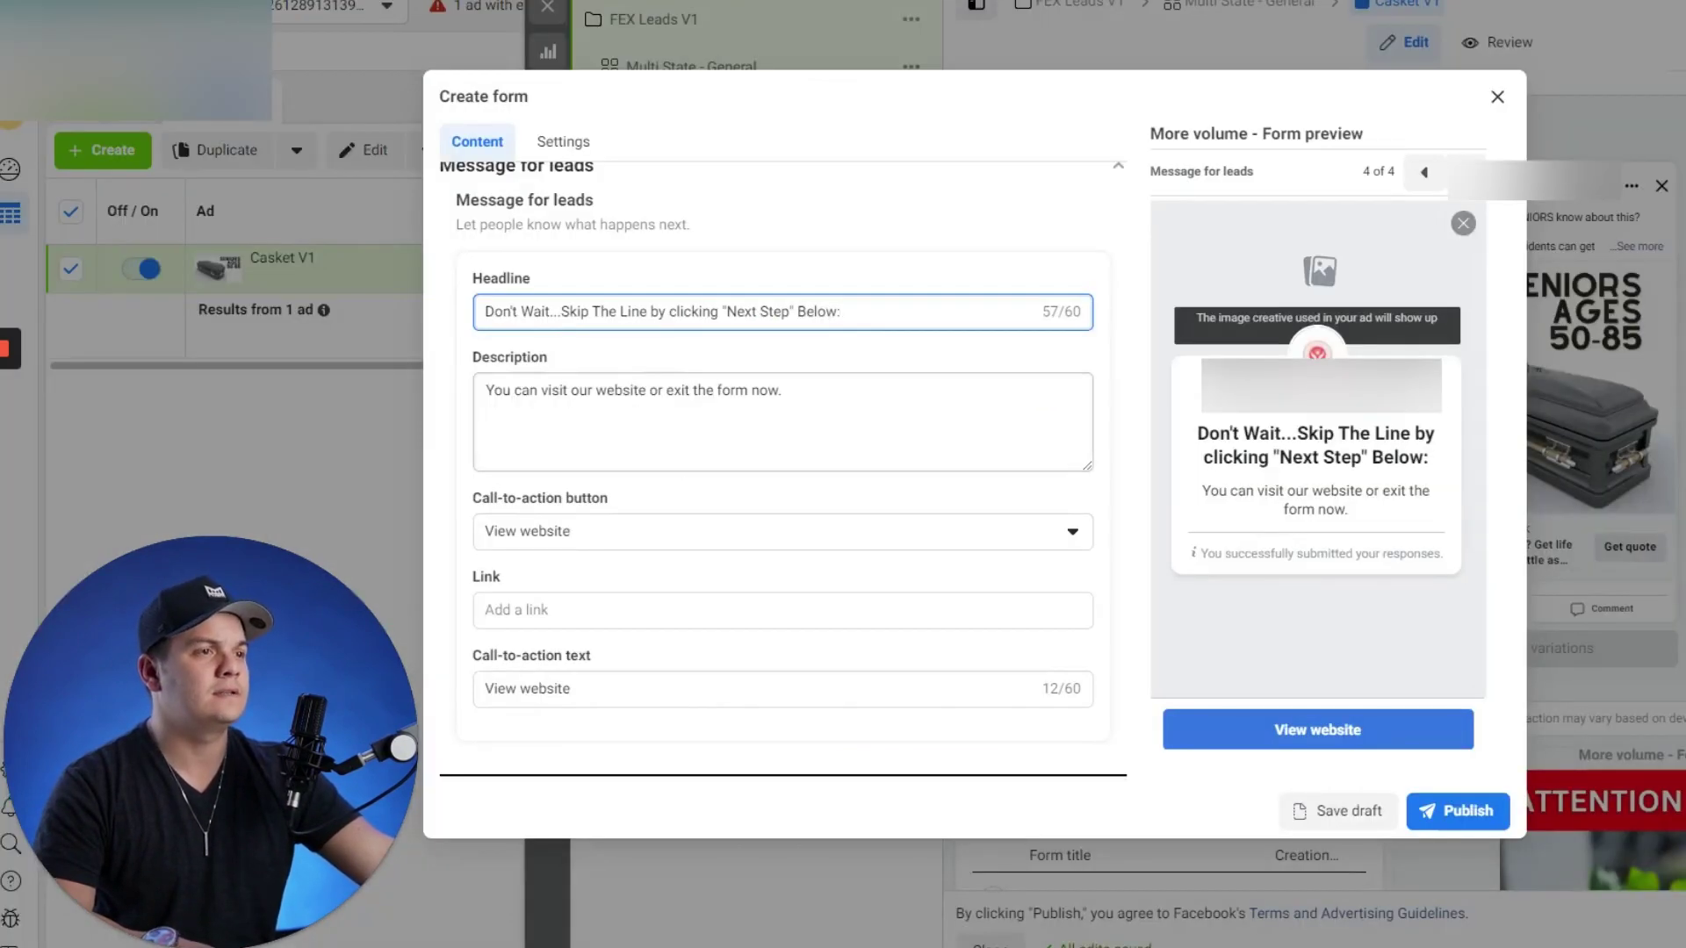
click(583, 404)
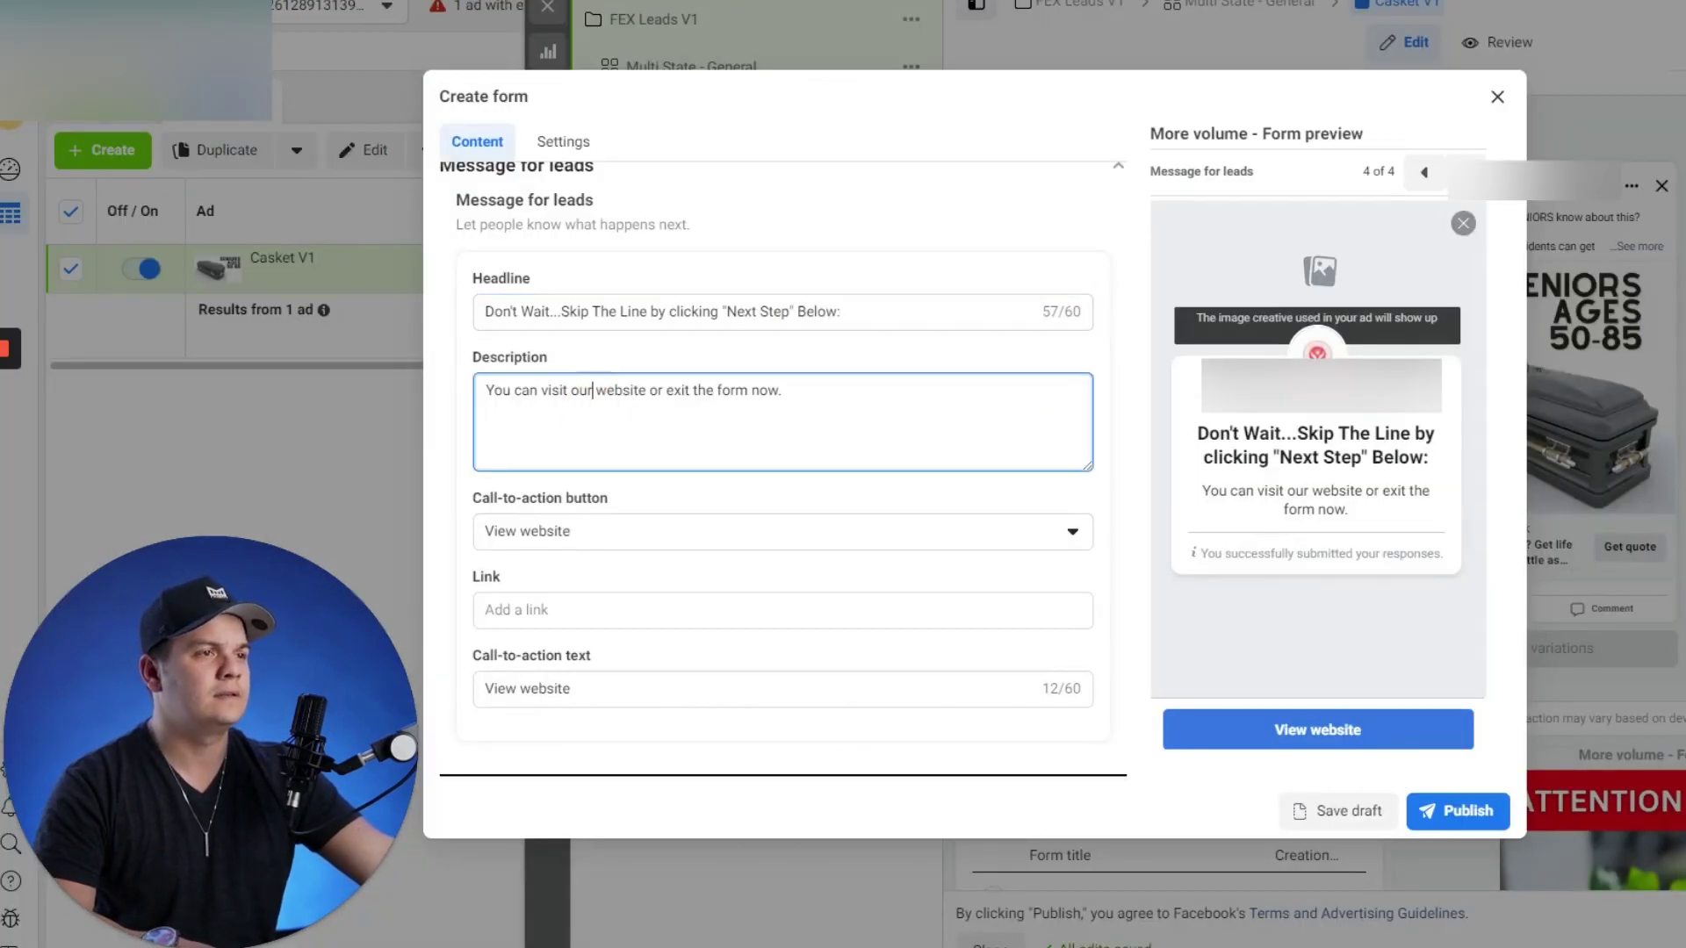
key(ctrl+a)
key(ctrl+v)
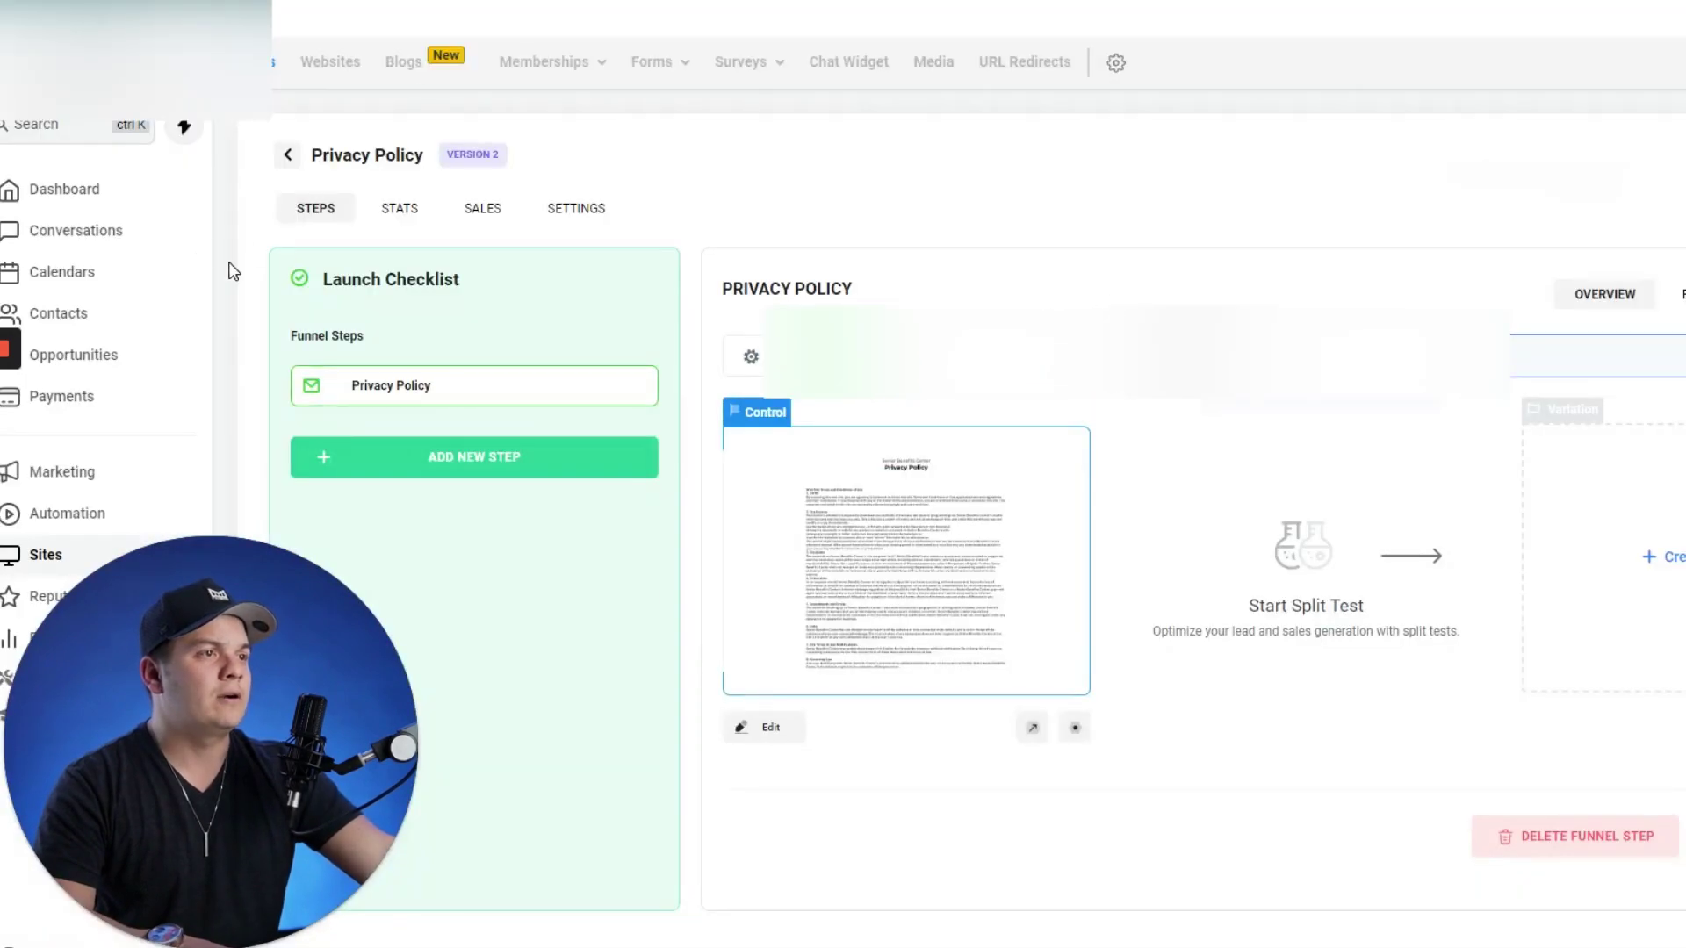
- Get the page link from FEX Funnel - Booking Funnel - FB in the CRM and enter it as the View website link
click(294, 158)
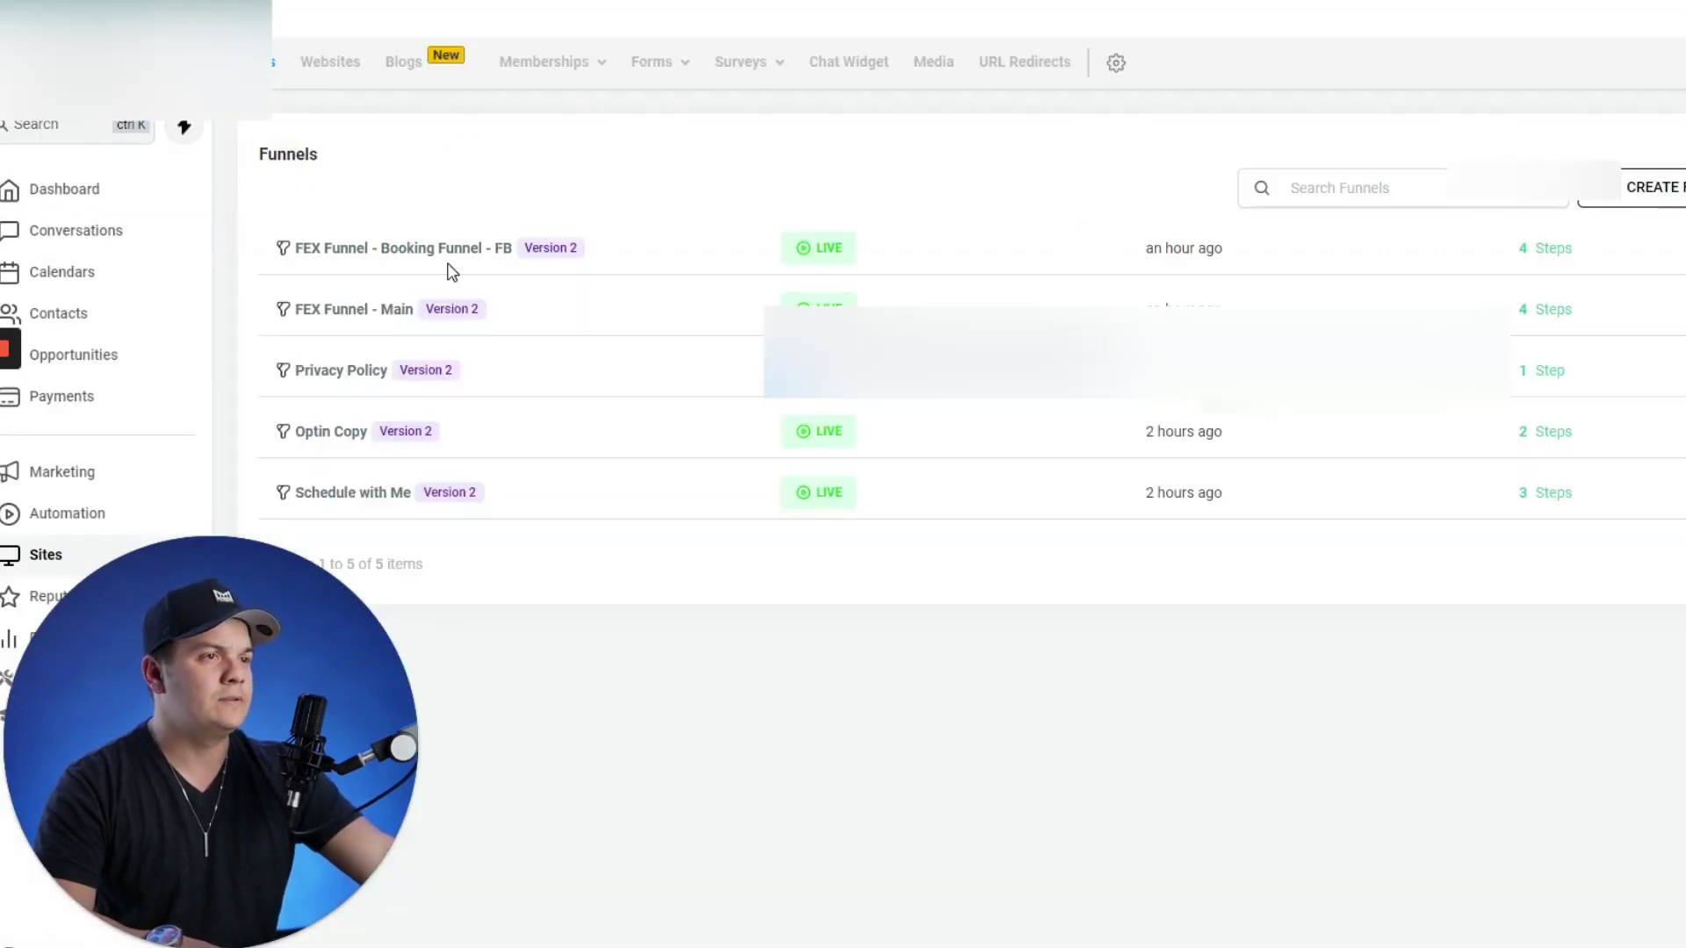
click(425, 252)
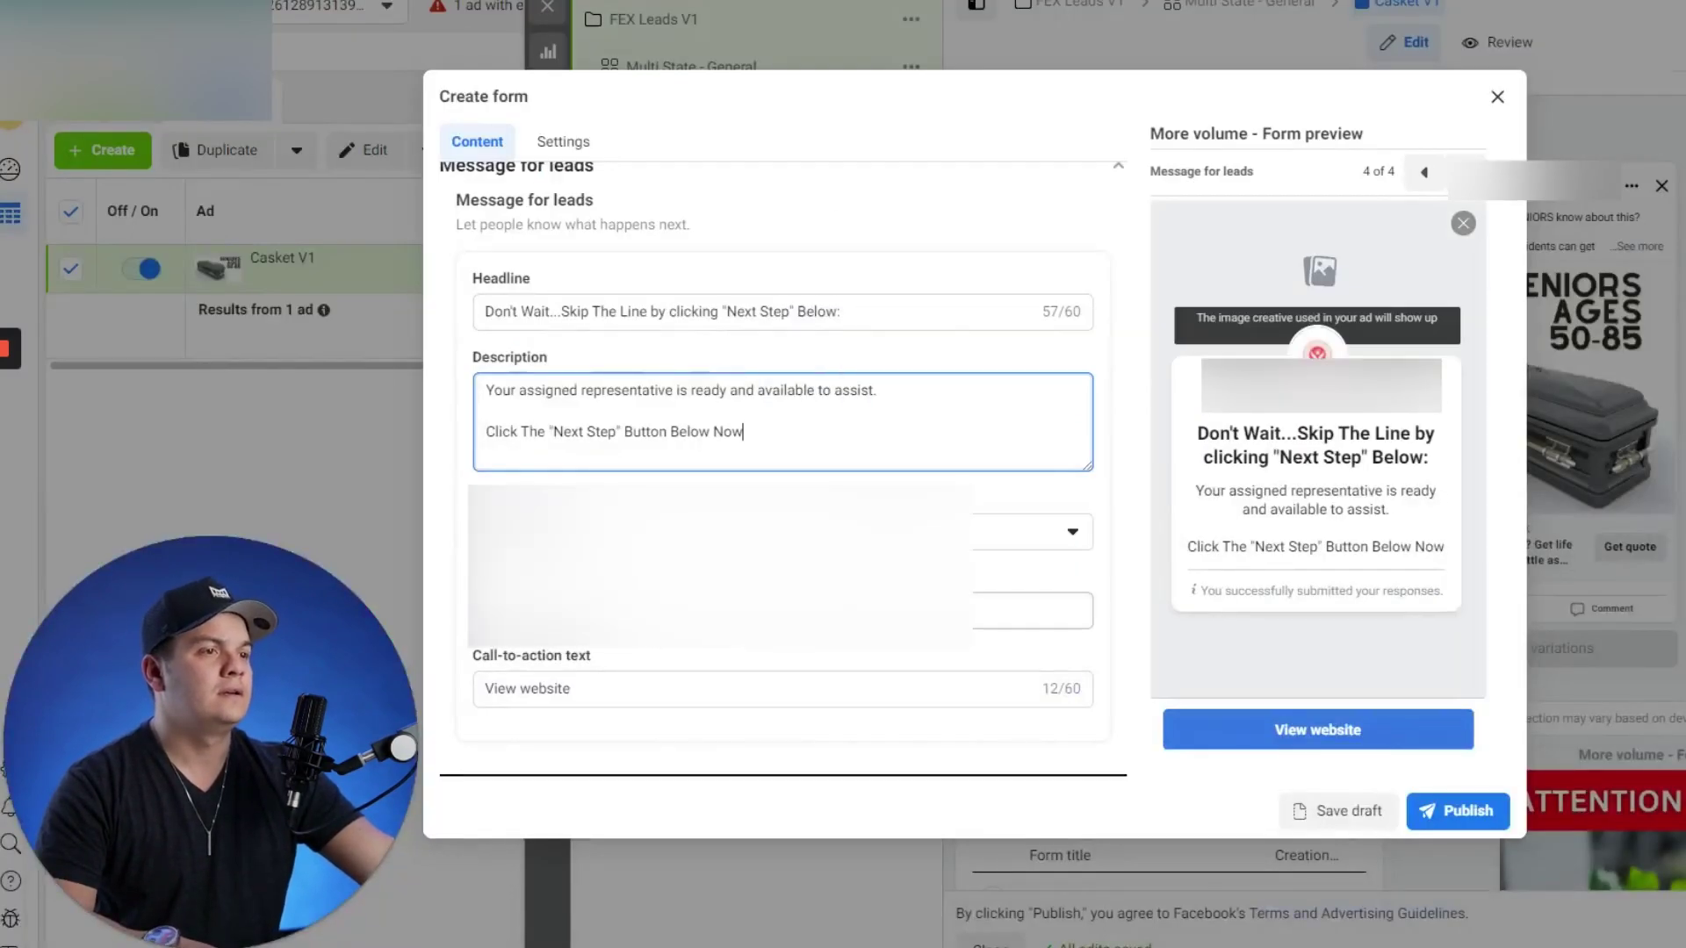
click(1031, 610)
- Copy the template's call-to-action text "Next Step >>" into the form's call-to-action text
scroll(632, 757, down, 2)
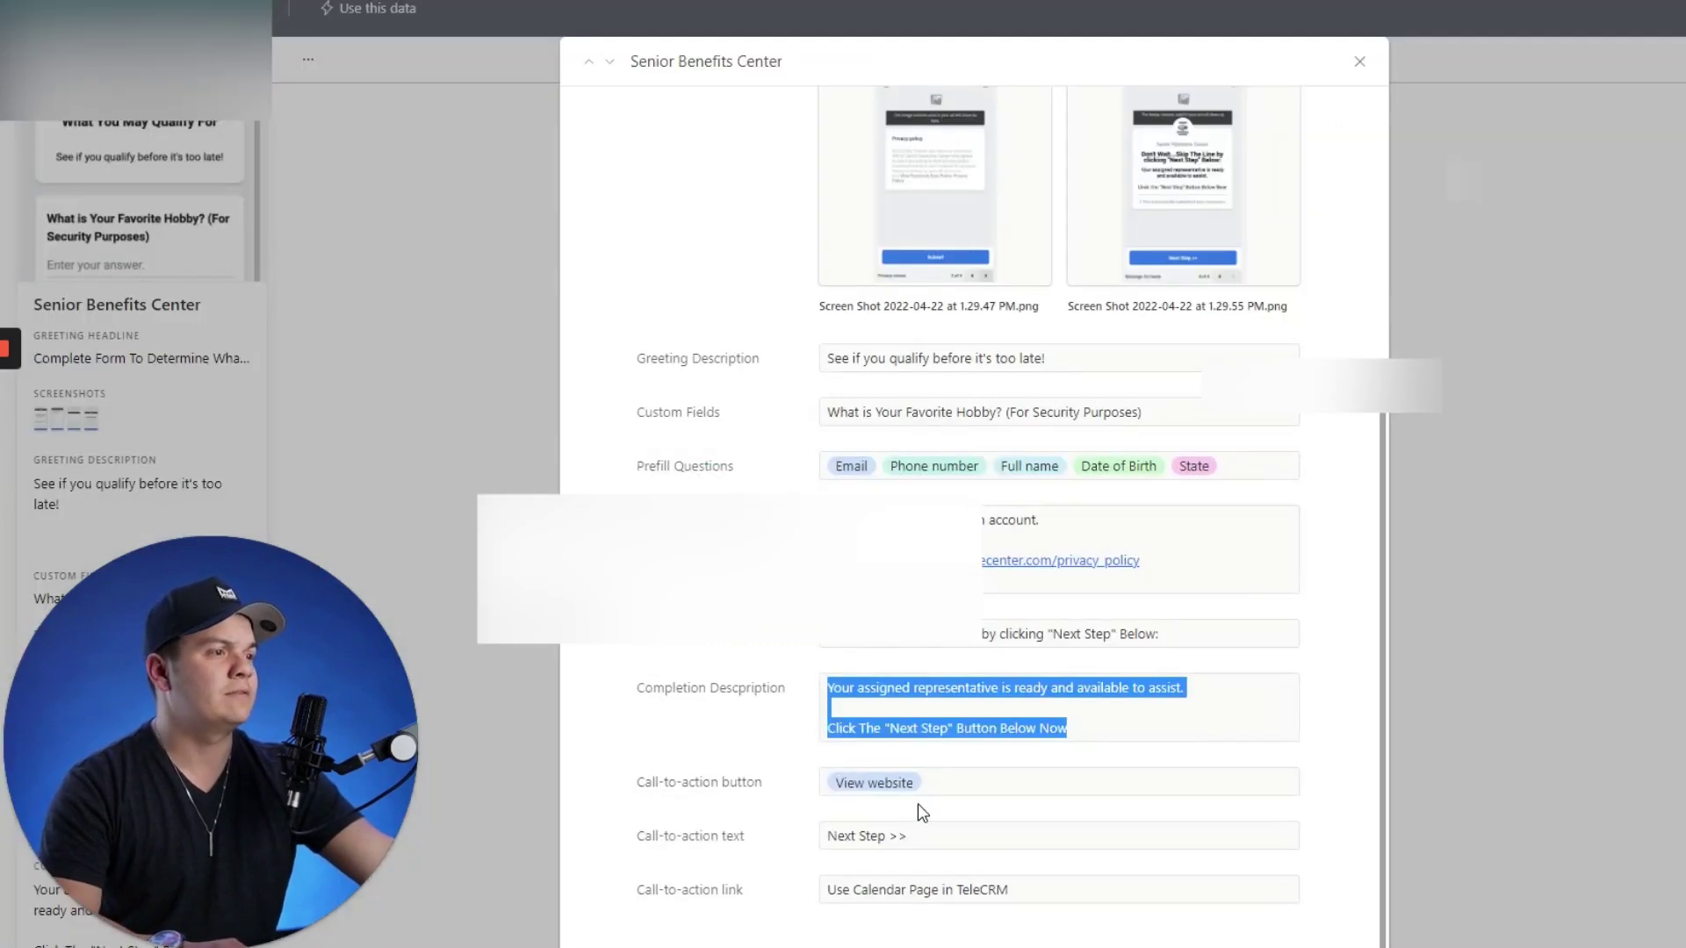
click(940, 842)
key(ctrl+a)
key(ctrl+c)
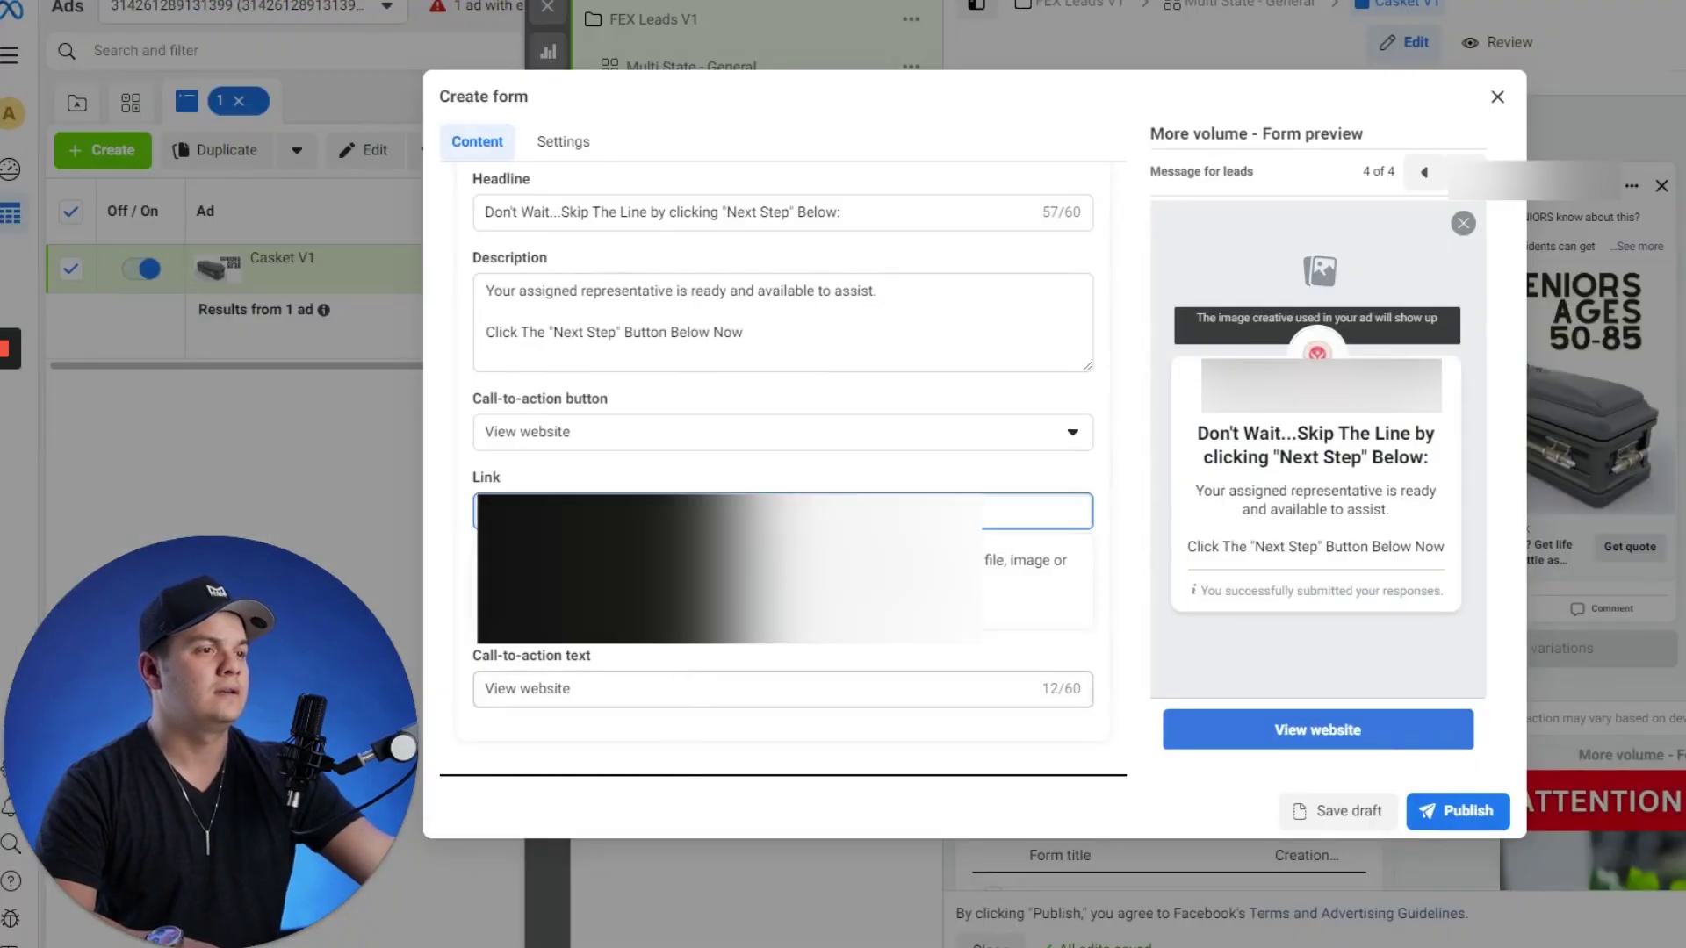
click(670, 686)
key(ctrl+a)
key(ctrl+v)
click(882, 654)
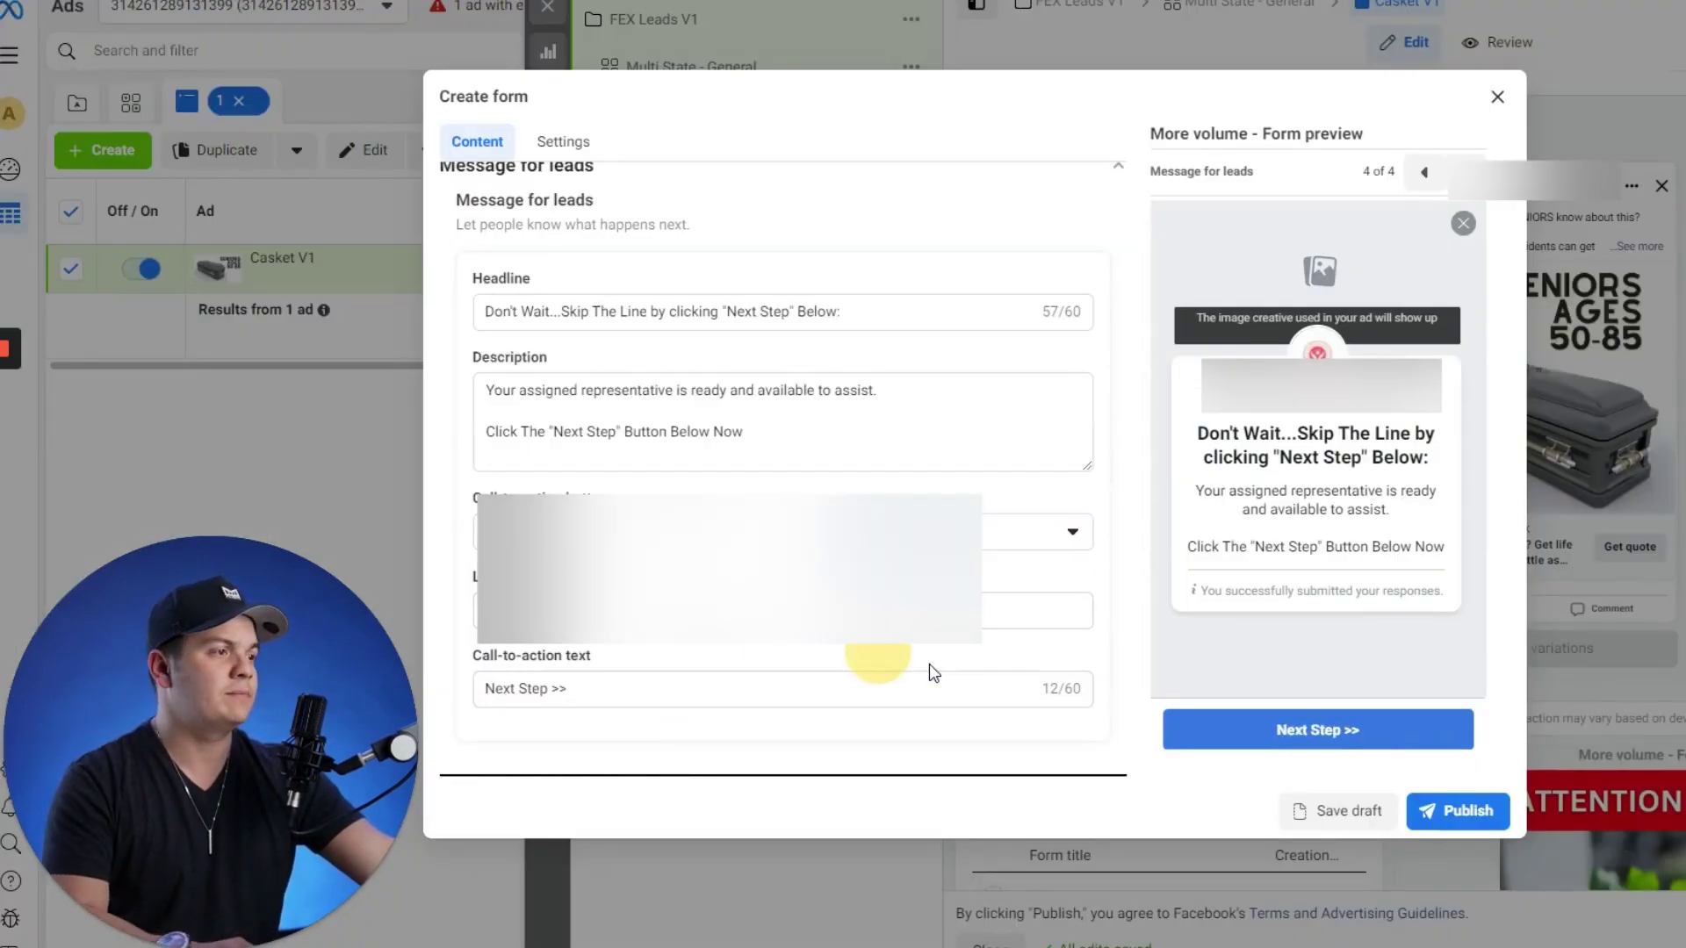
- Upload the grey casket image 6 as the intro's background image and publish the FEX Leads - V1 form
scroll(890, 351, up, 4)
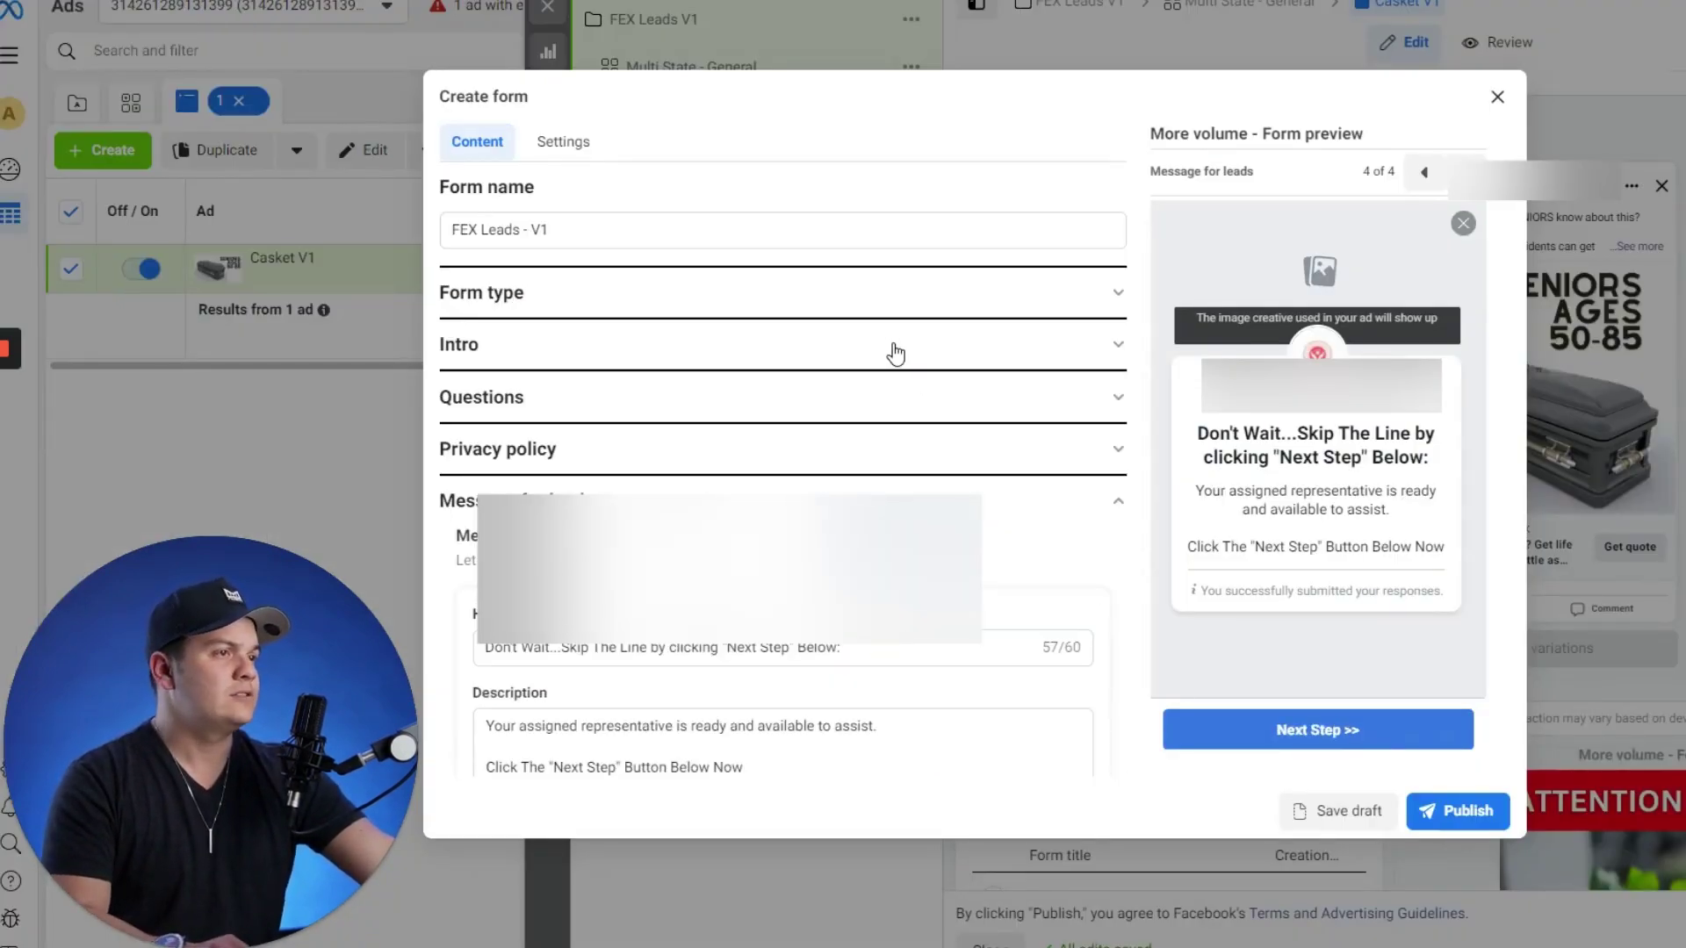
click(1462, 809)
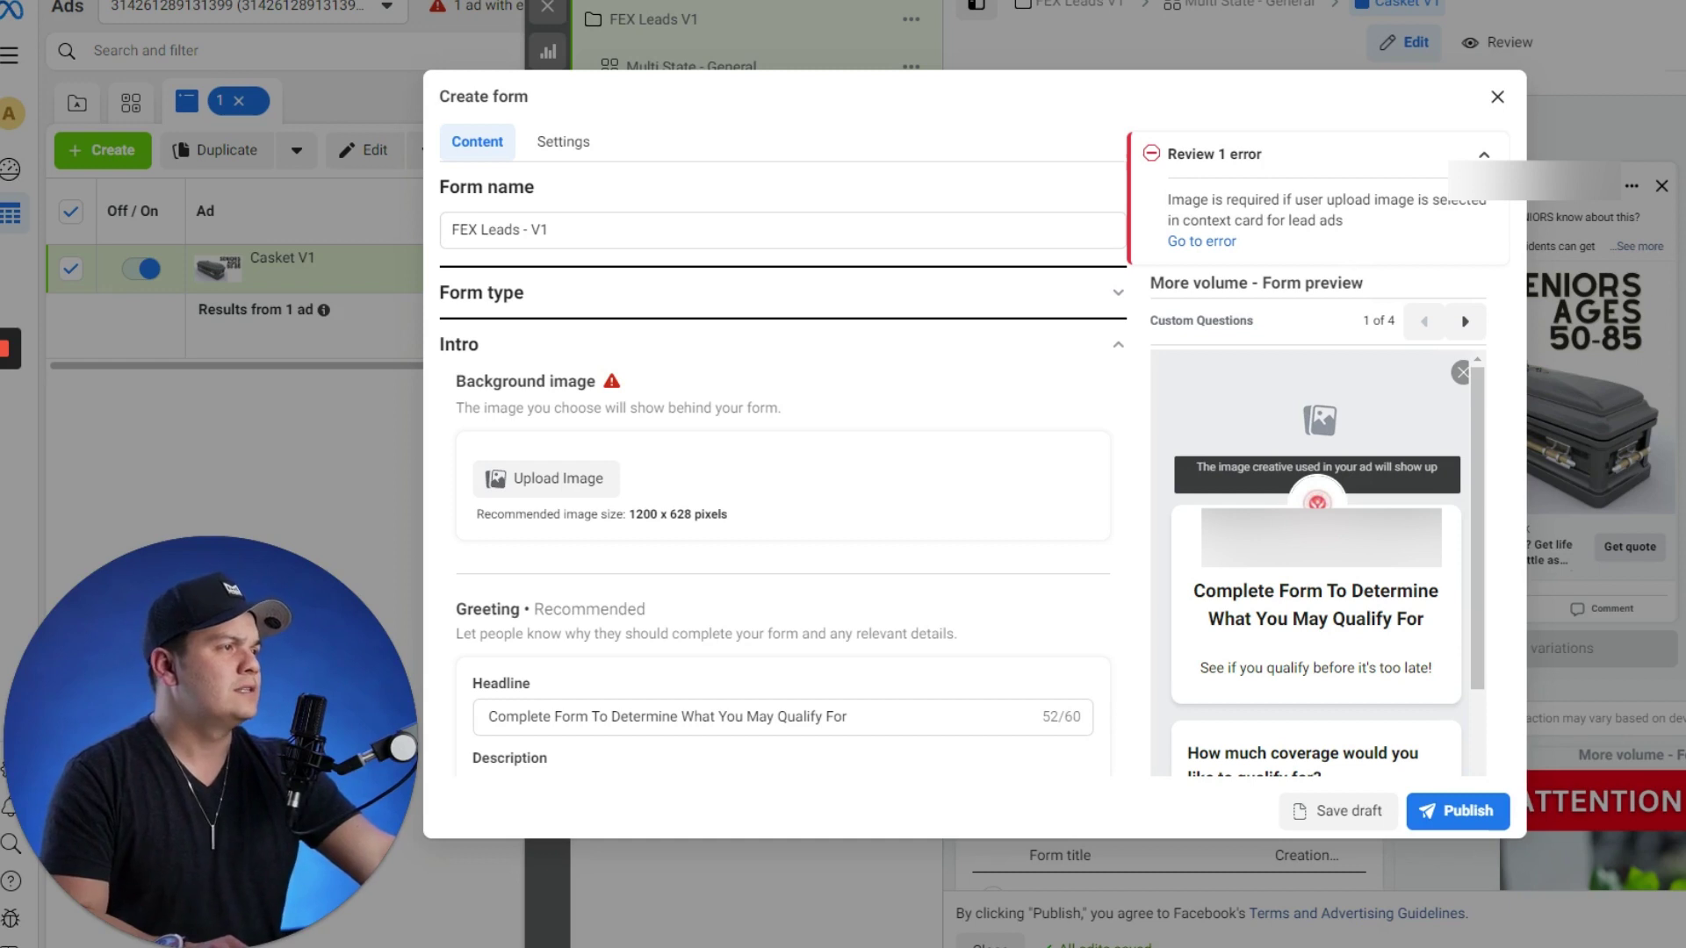
click(557, 478)
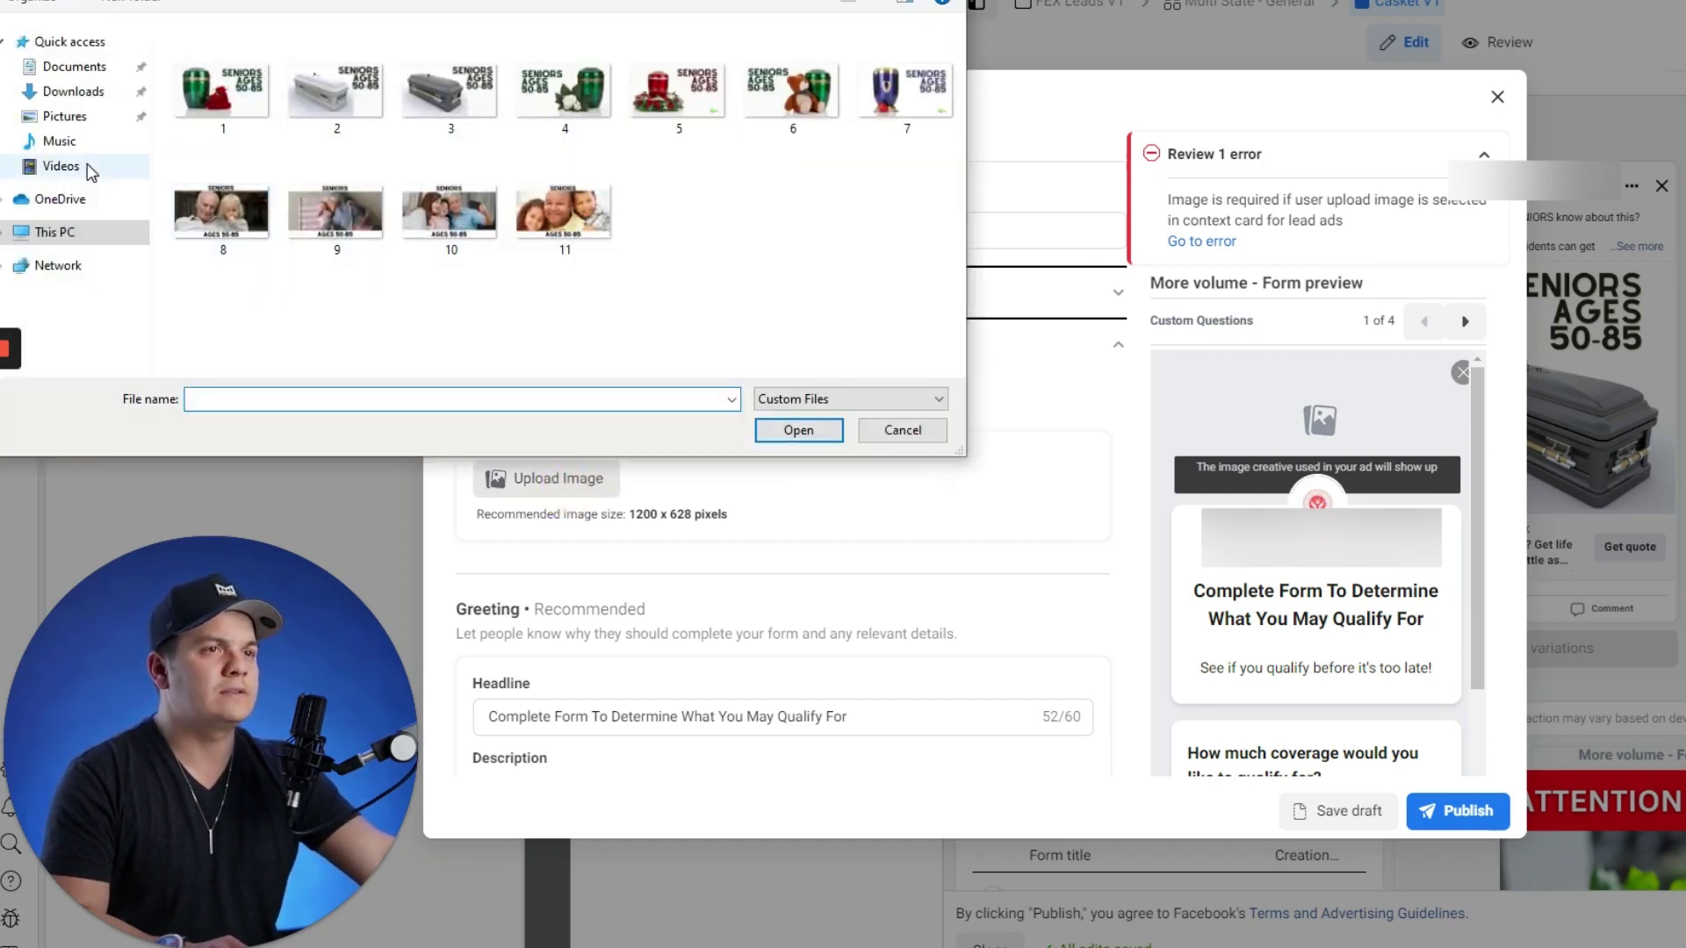
click(83, 93)
double_click(279, 109)
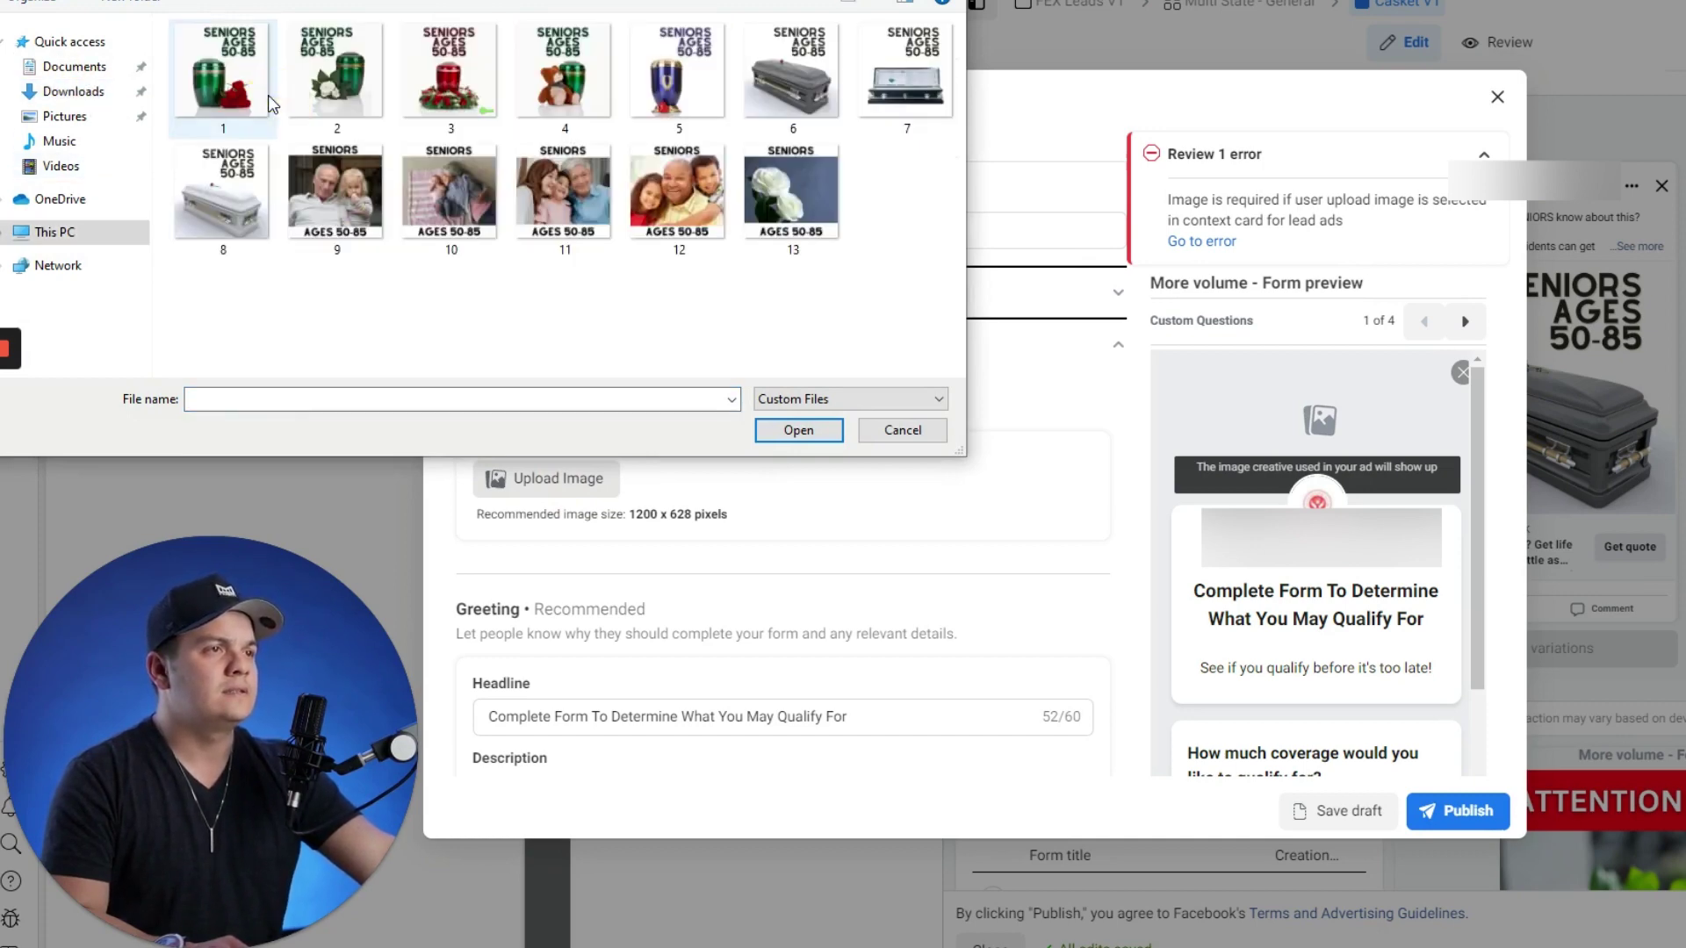
click(795, 88)
double_click(795, 87)
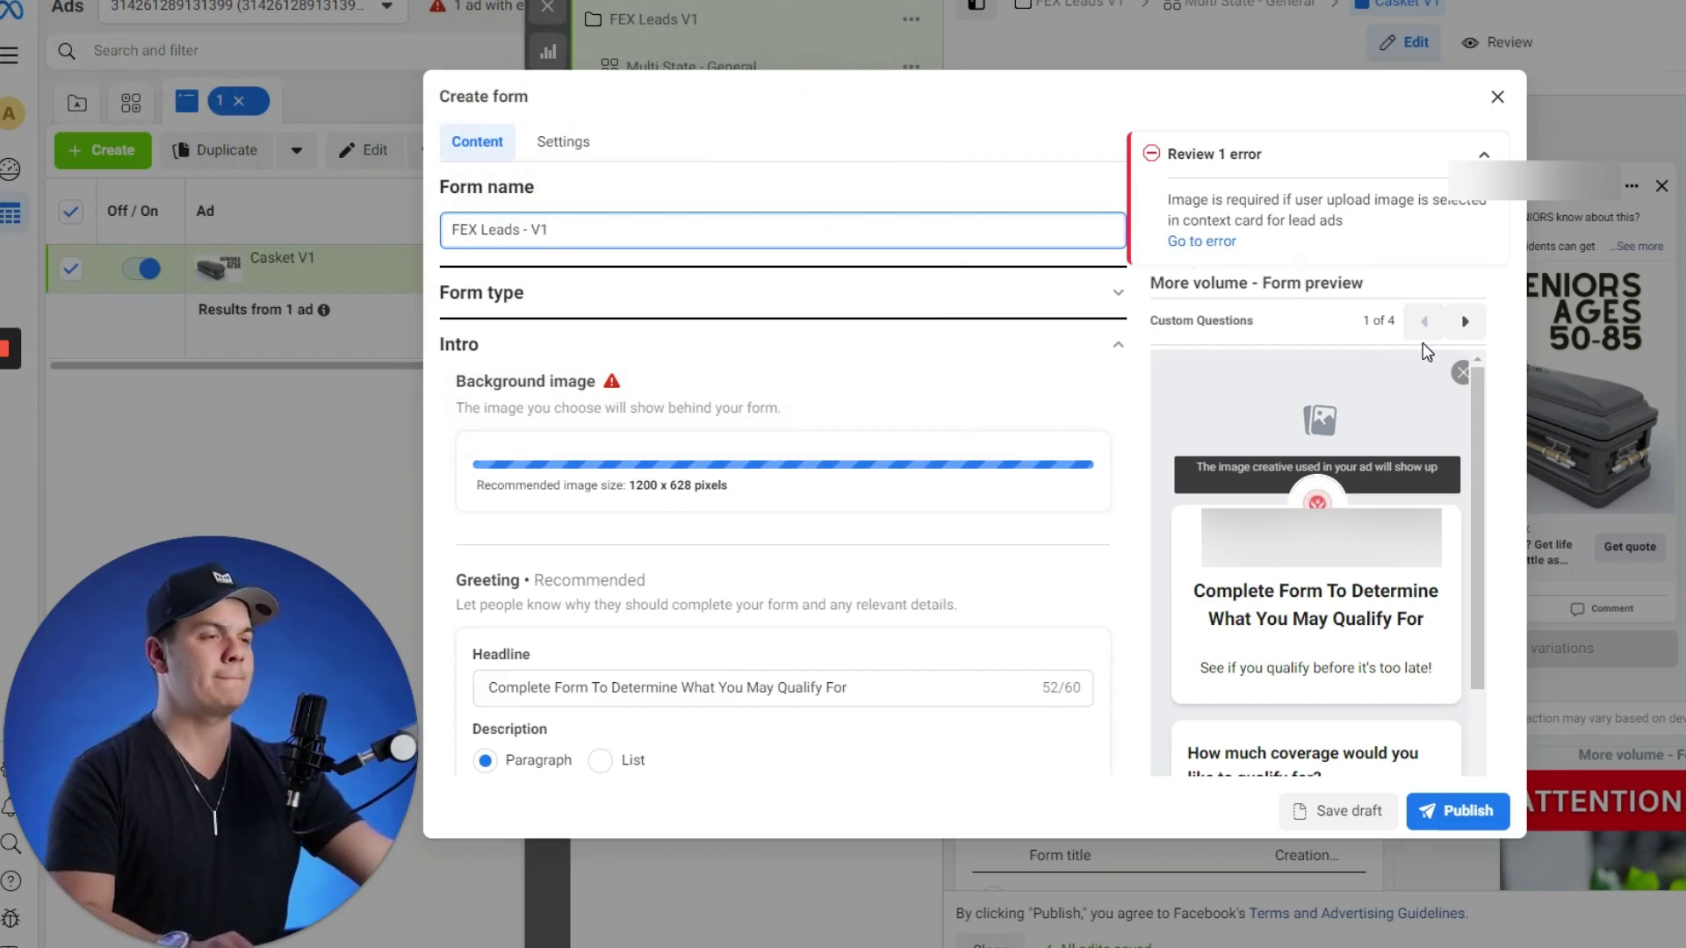
scroll(1121, 471, down, 1)
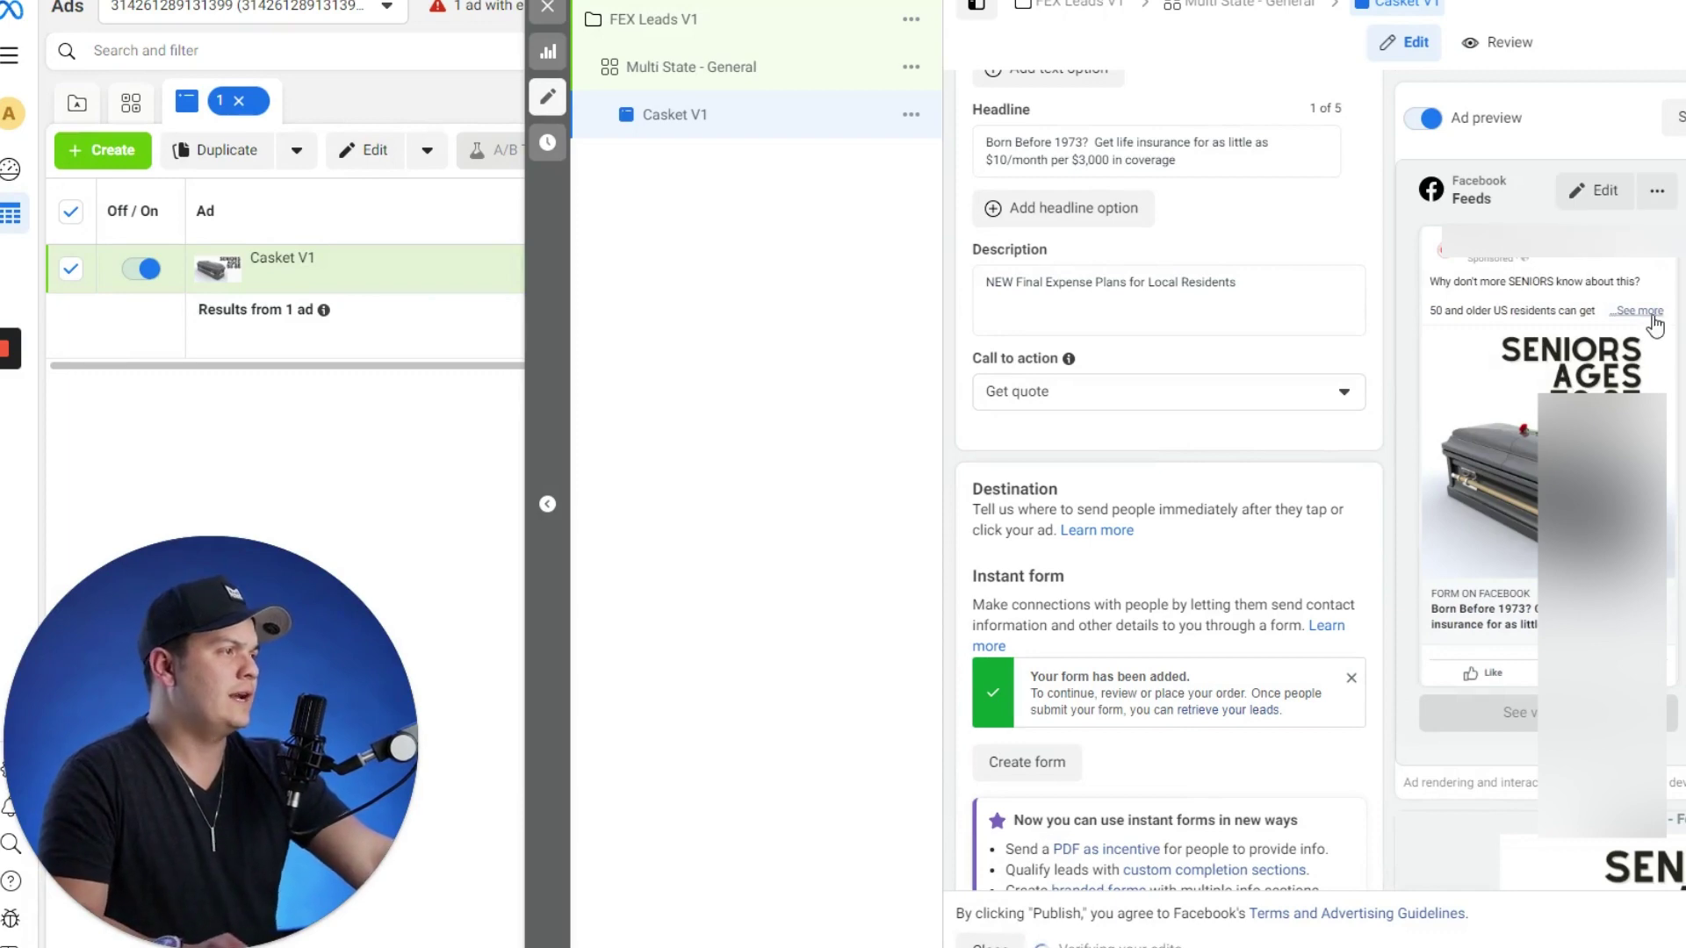
- Review the ad's selected form and the campaign levels, and publish the FEX Leads V1 campaign with its ad set and Casket V1 ad
scroll(1205, 382, down, 7)
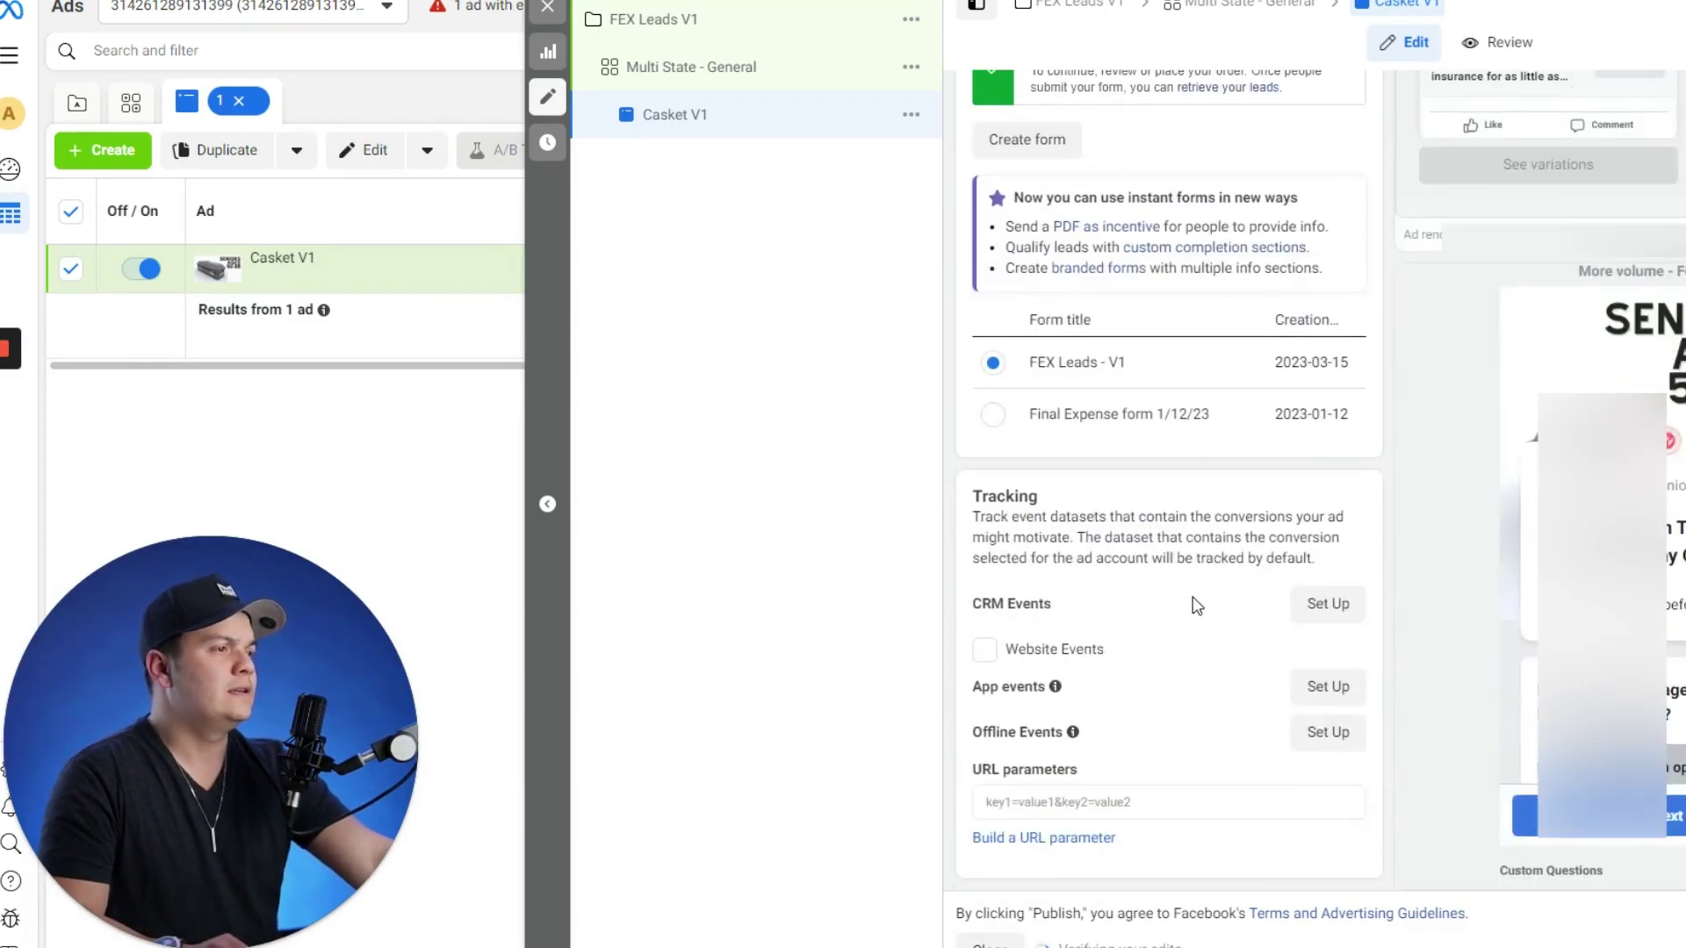
scroll(1220, 729, up, 5)
scroll(1215, 714, up, 5)
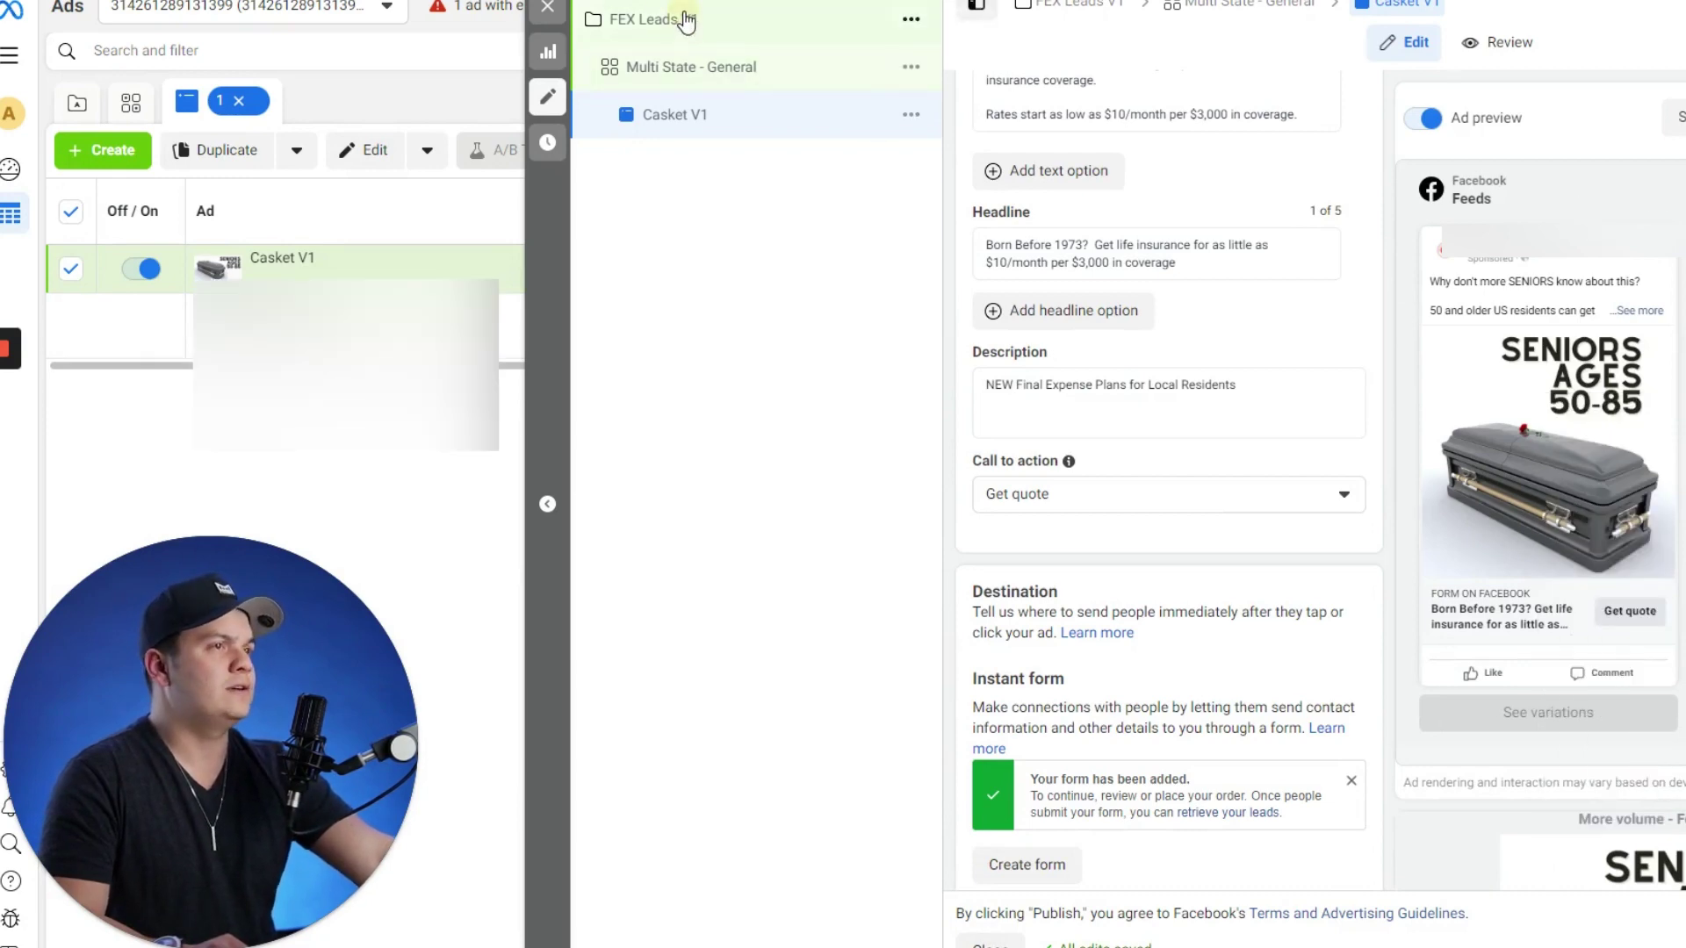
click(751, 20)
click(740, 67)
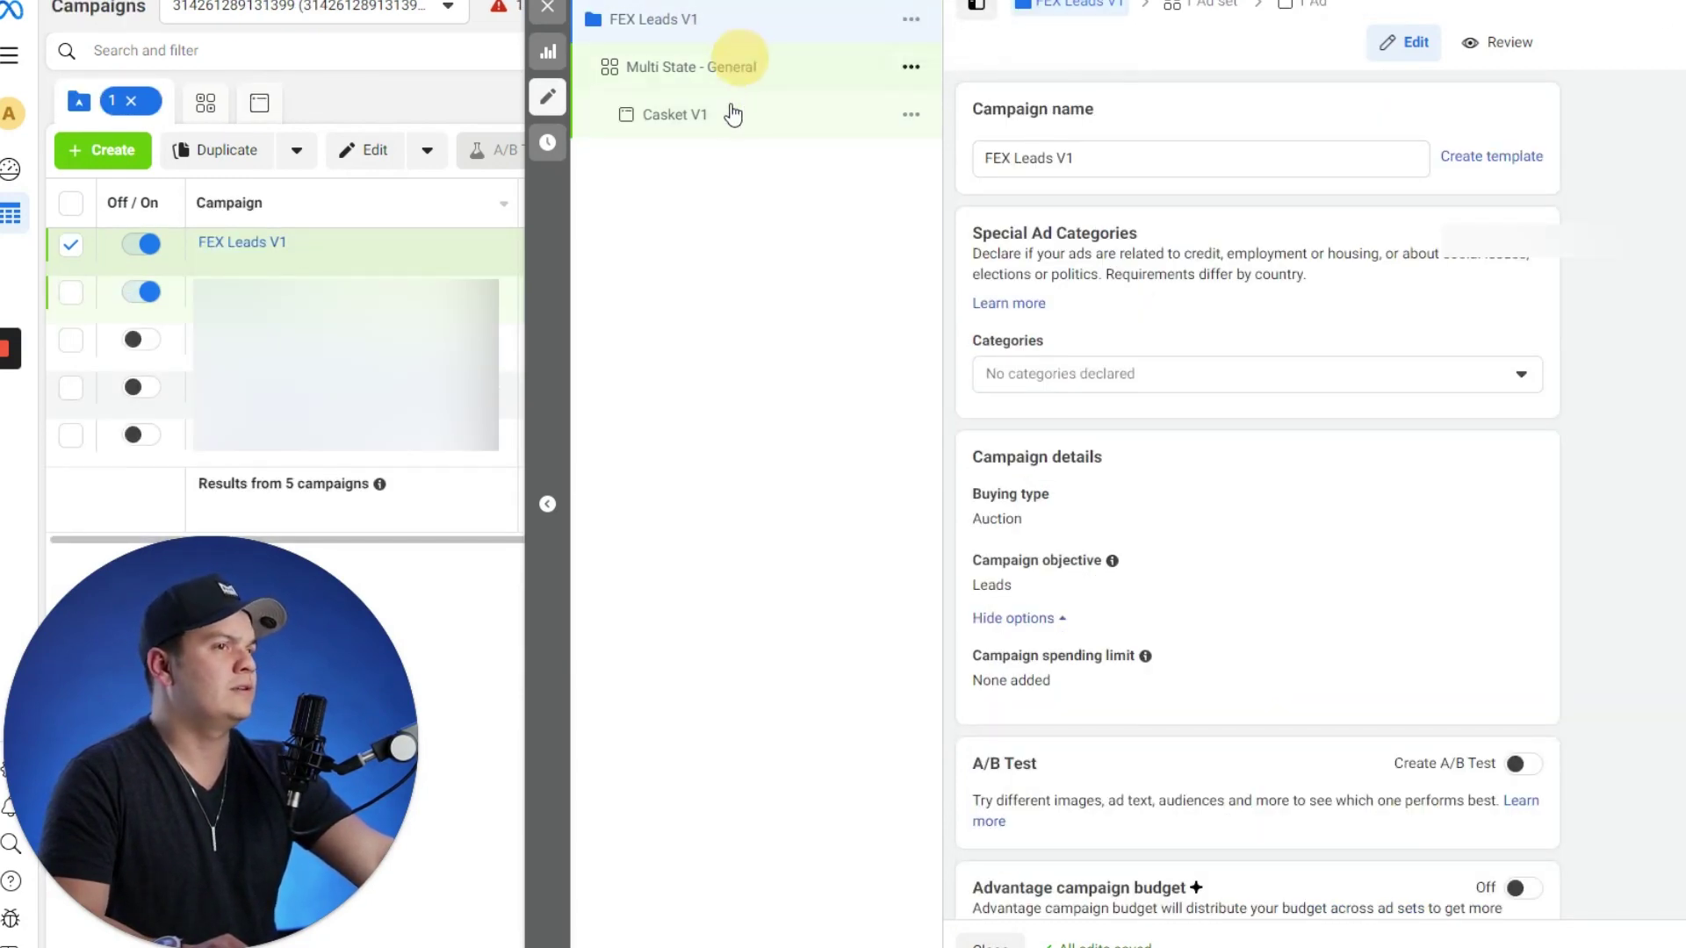
click(731, 115)
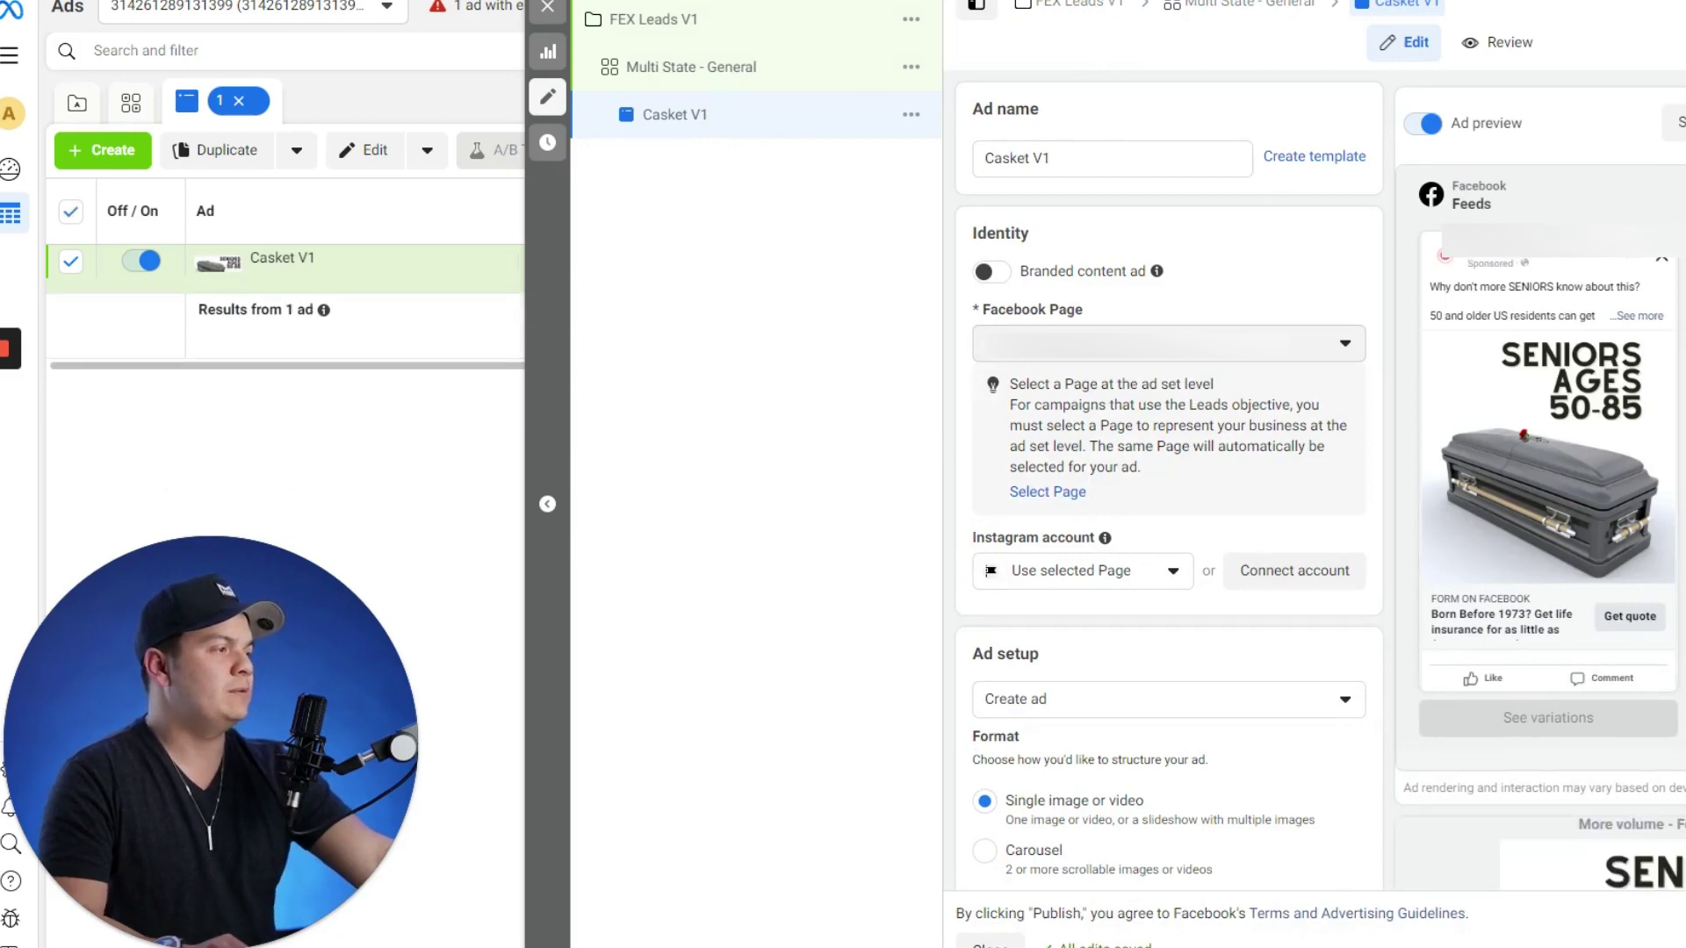
click(1633, 916)
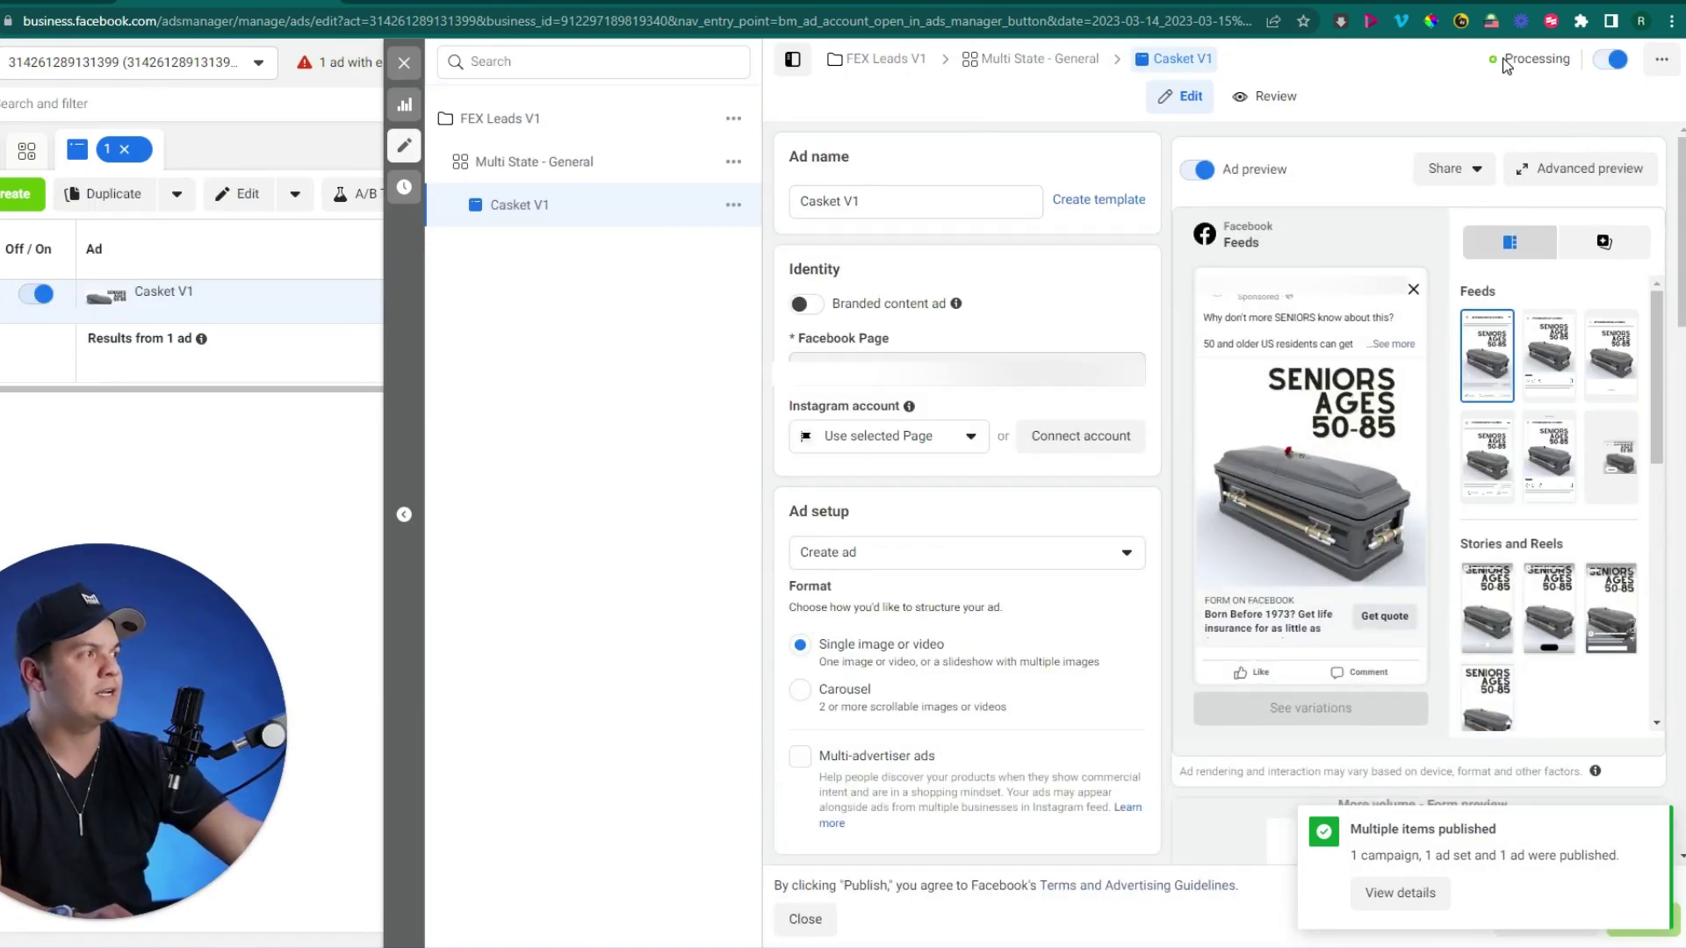
- Check the delivery status of the Multi State - General ad set, the FEX Leads V1 campaign and the Casket V1 ad
click(479, 169)
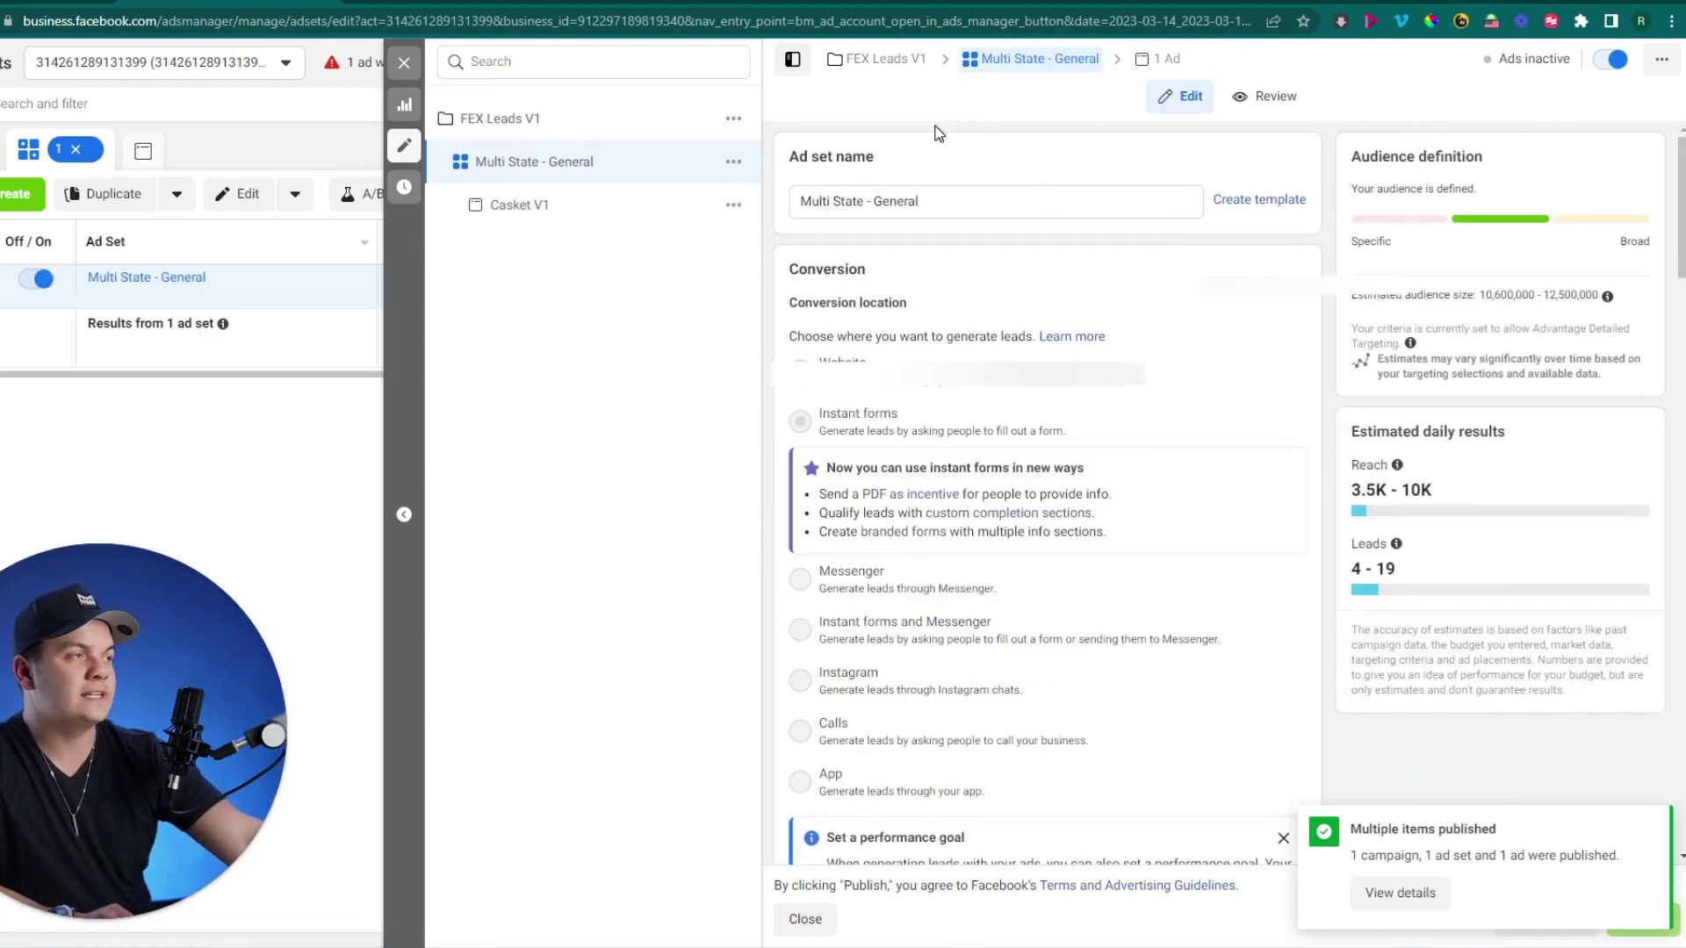
click(592, 217)
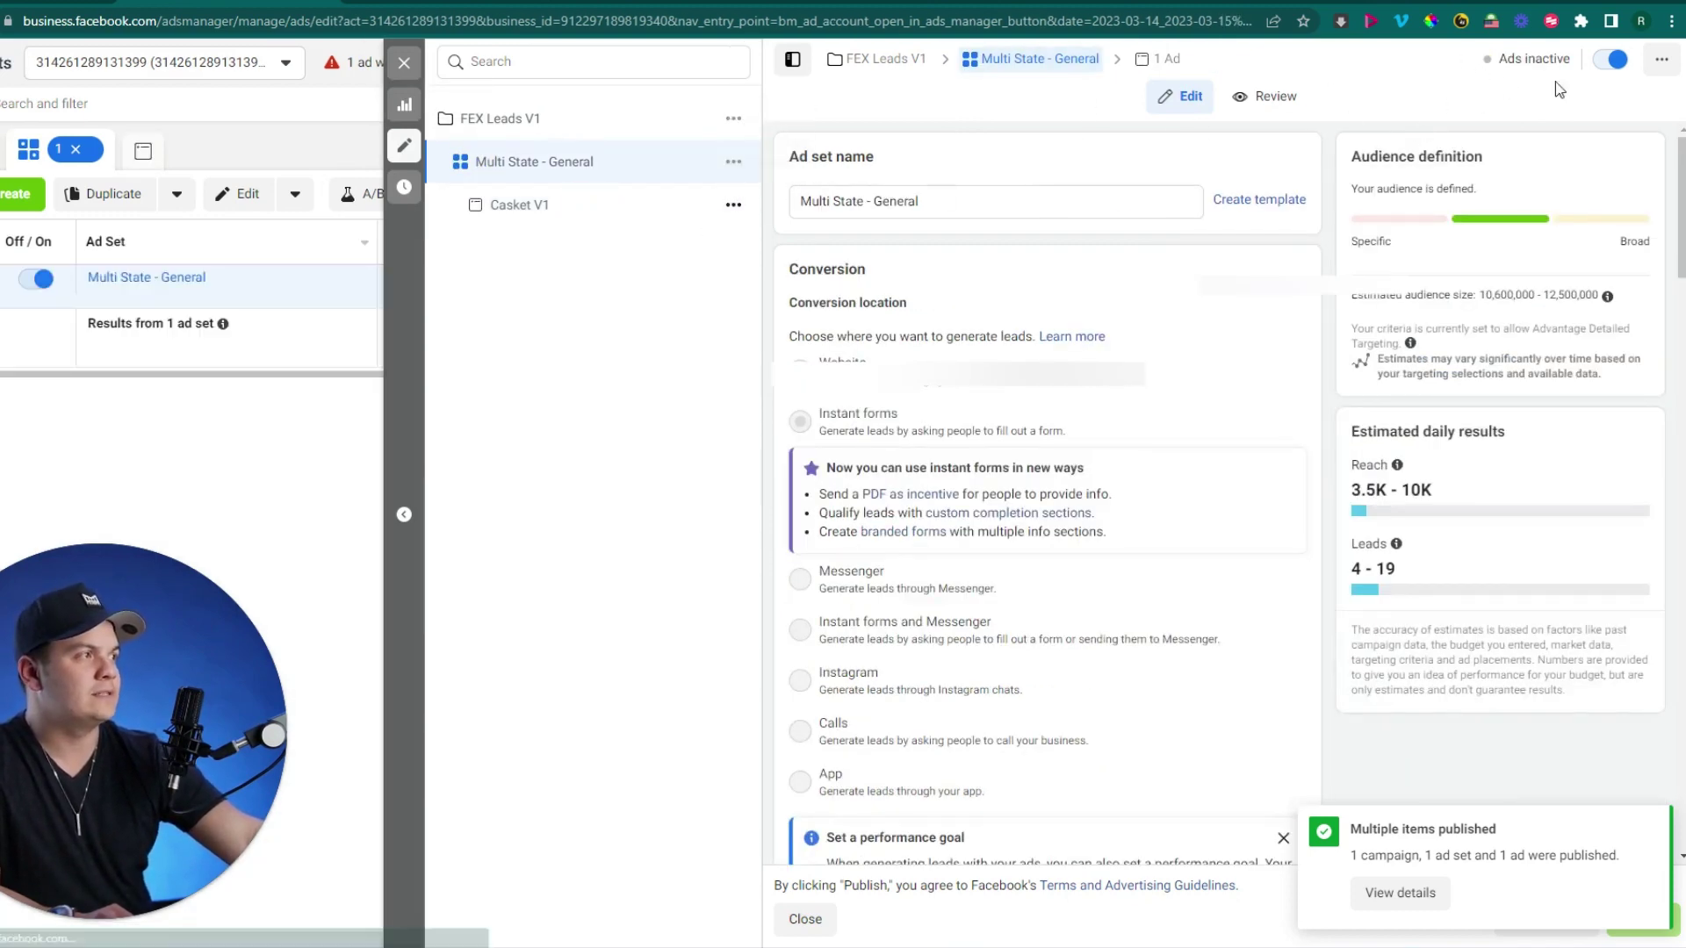
click(537, 127)
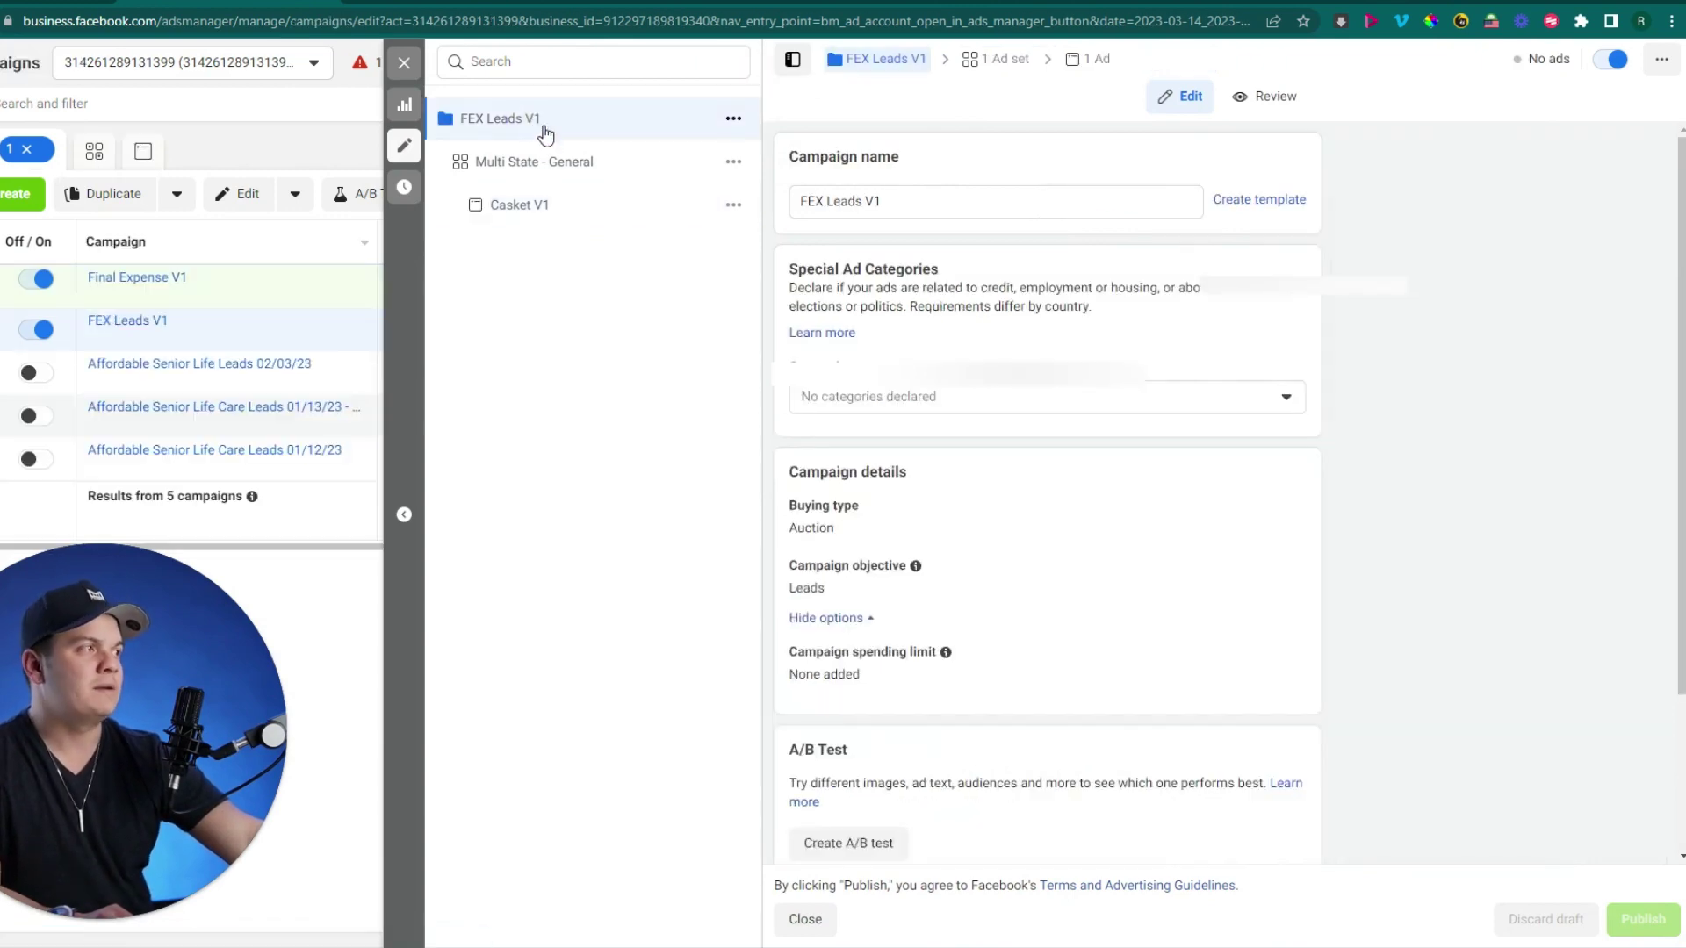
click(552, 216)
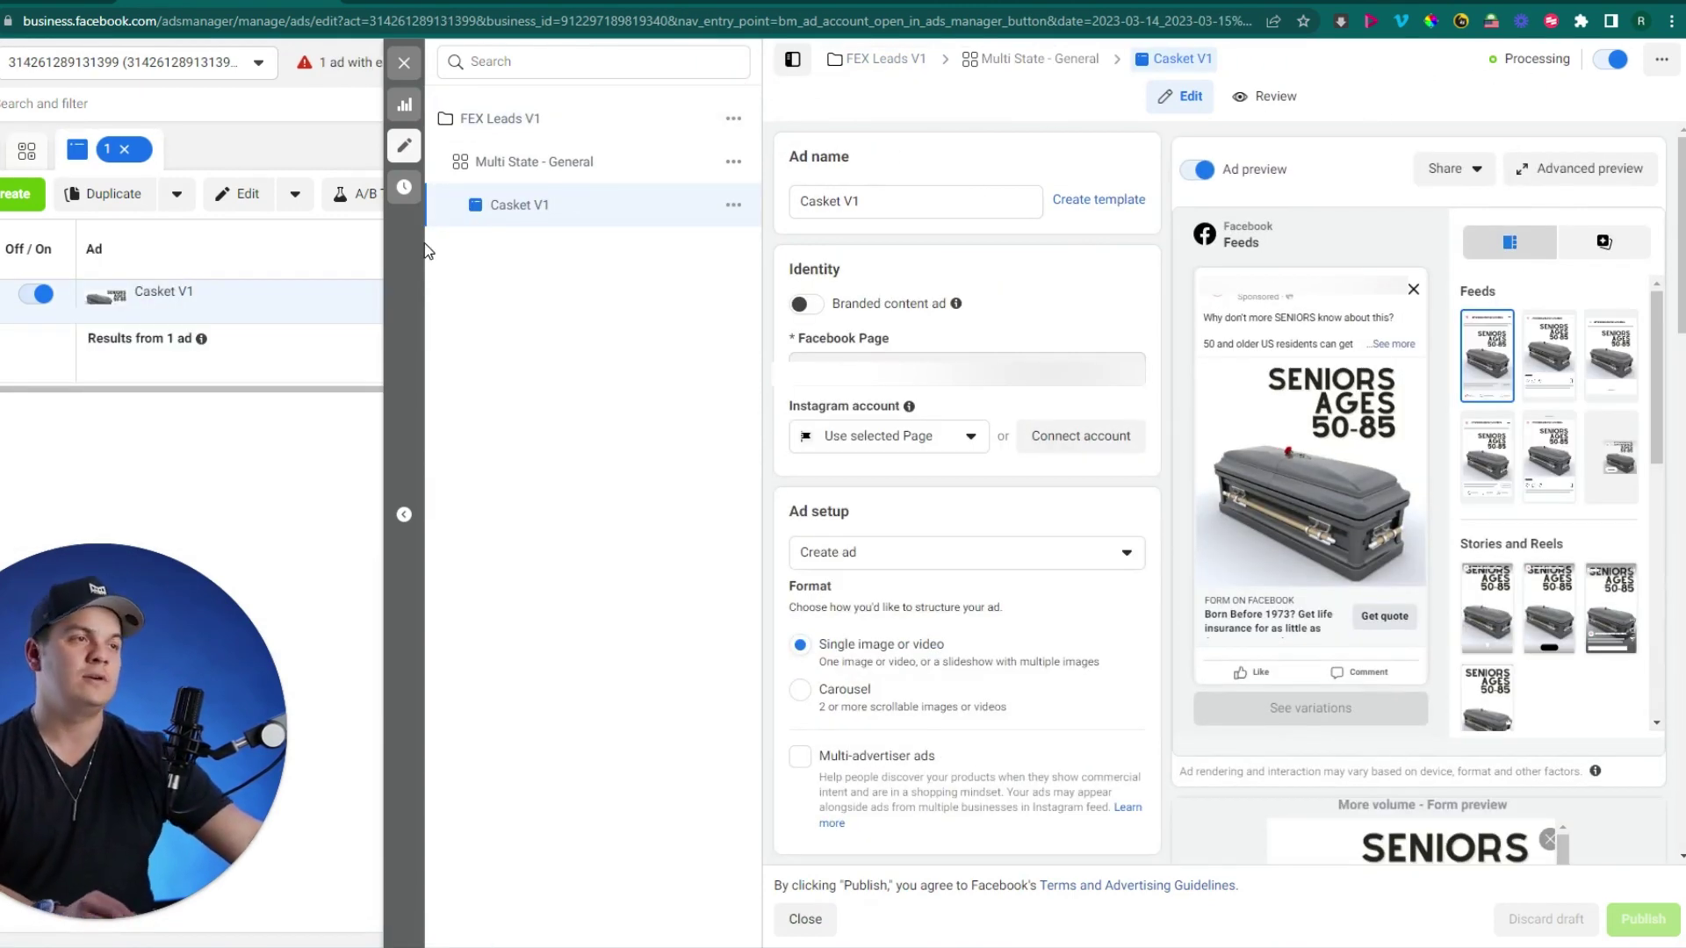